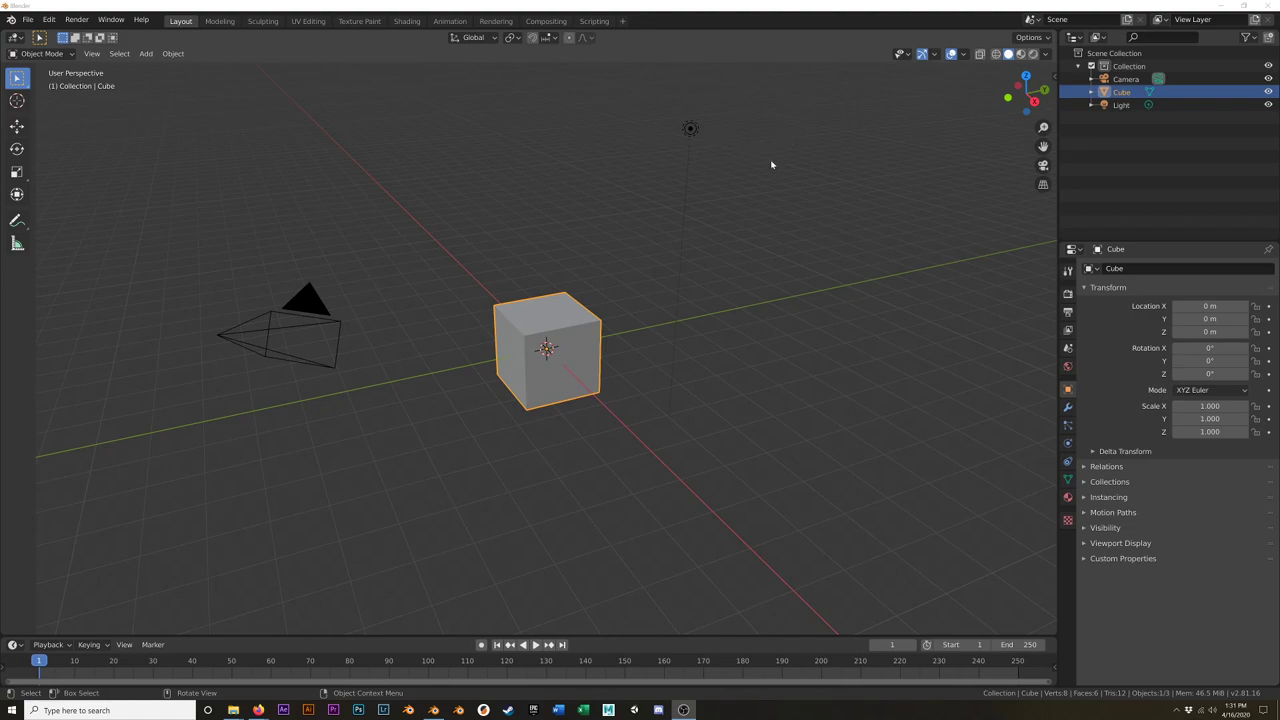
Step: Delete all the default scene objects: the cube, camera and light
{"action": "key", "text": "alt+a"}
{"action": "key", "text": "a"}
{"action": "key", "text": "x"}
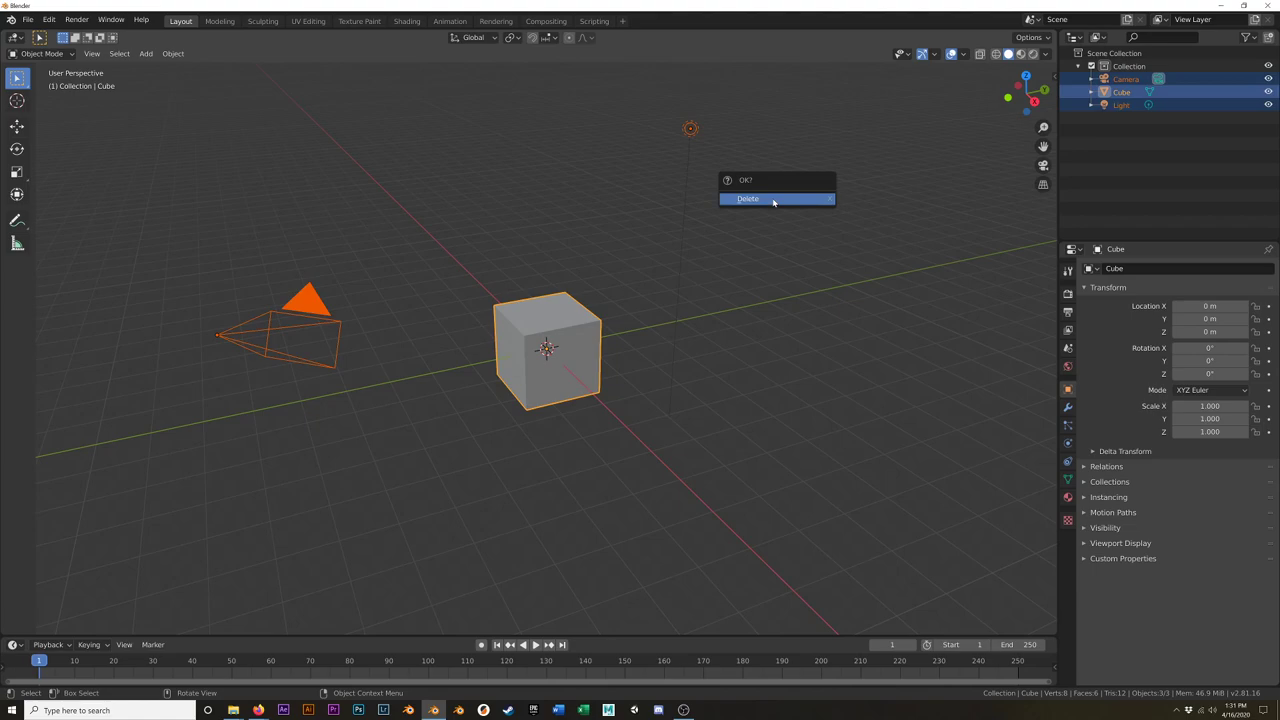
{"action": "left_click", "coordinate": [773, 199]}
Step: Turn on the Screencast Keys display without Last Operator, and close the viewport sidebar
{"action": "key", "text": "n"}
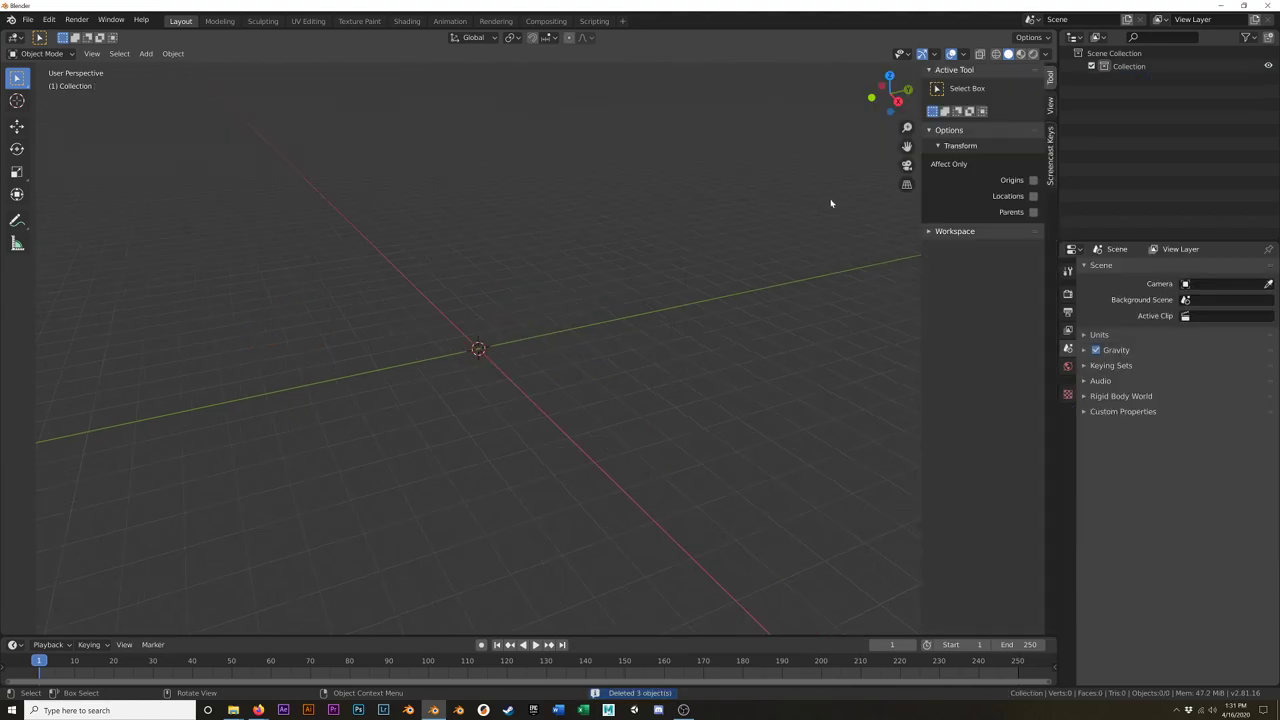
{"action": "left_click", "coordinate": [1050, 160]}
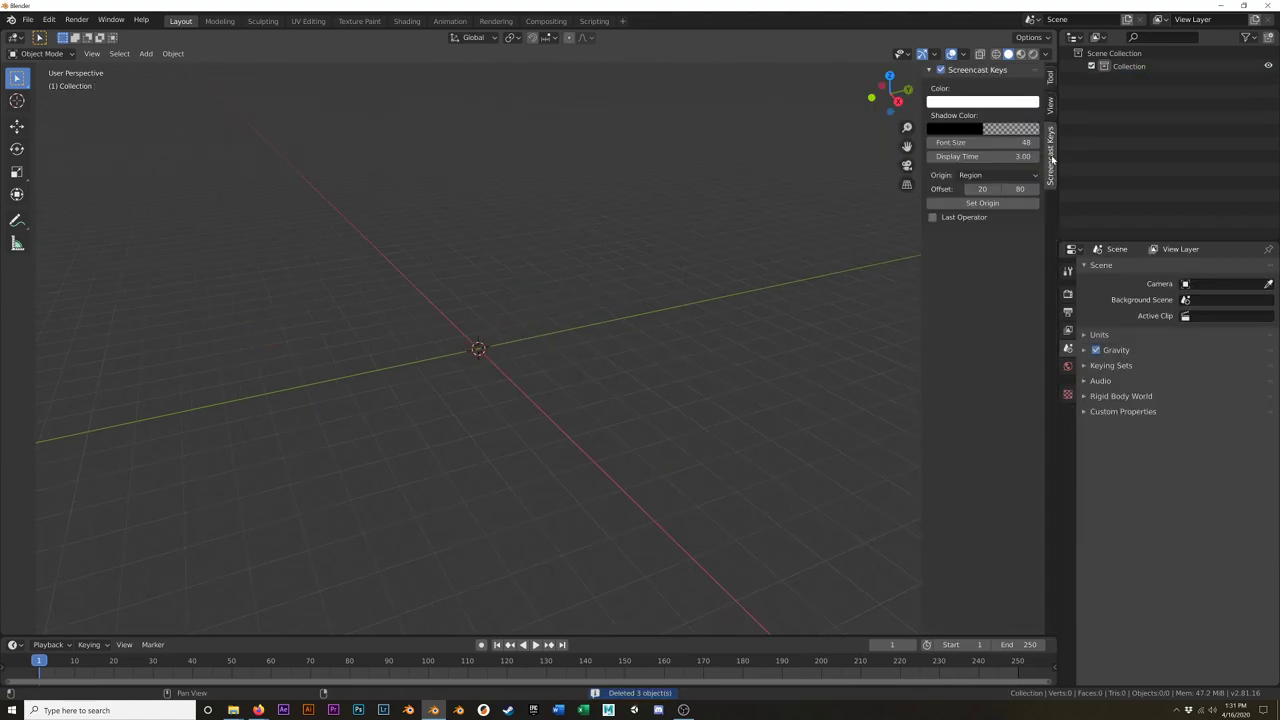
{"action": "left_click", "coordinate": [933, 217]}
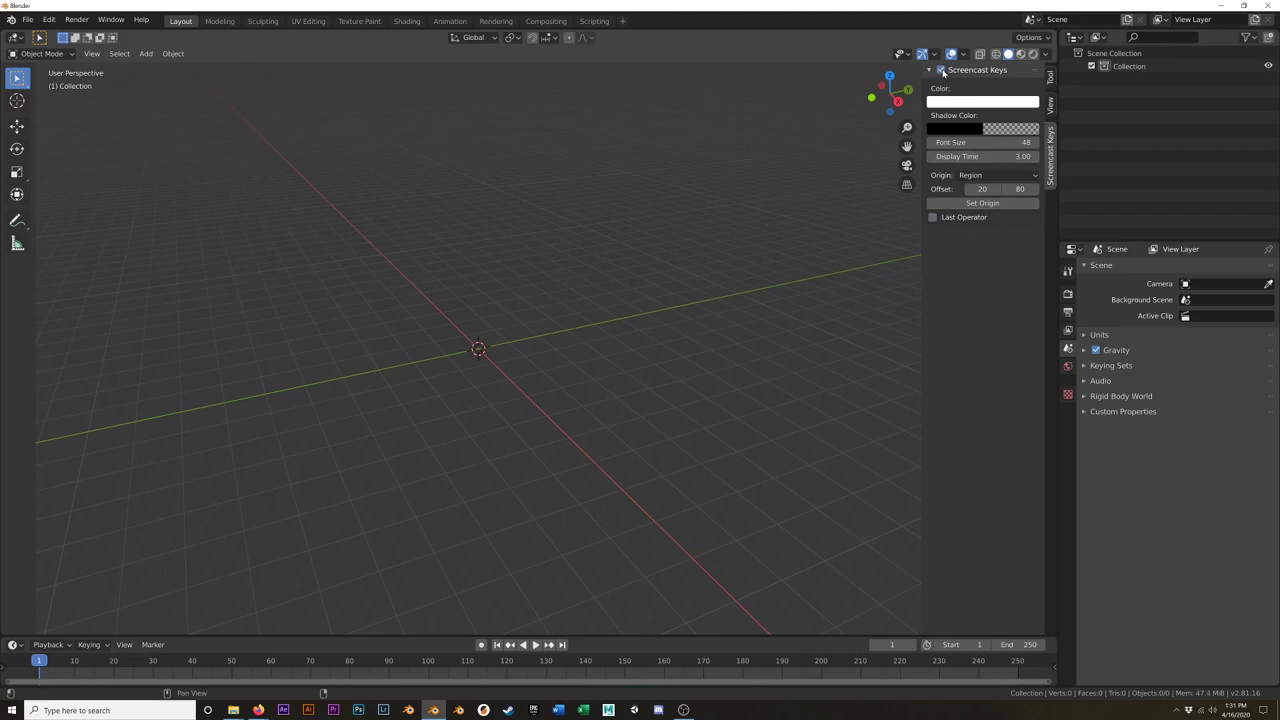
{"action": "key", "text": "shift"}
{"action": "key", "text": "n"}
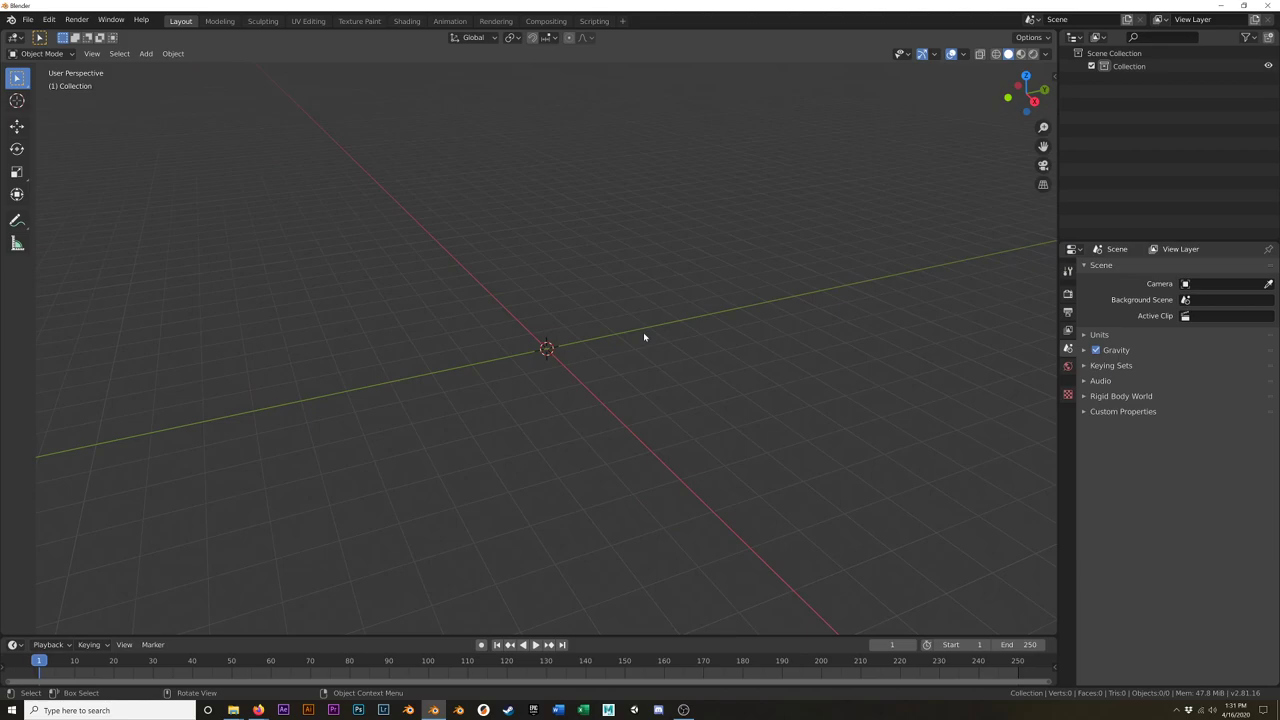
Step: Reset the 3D cursor to the world origin
{"action": "key", "text": "shift"}
{"action": "key", "text": "shift+a"}
{"action": "mouse_move", "coordinate": [643, 334]}
{"action": "key", "text": "shift+c"}
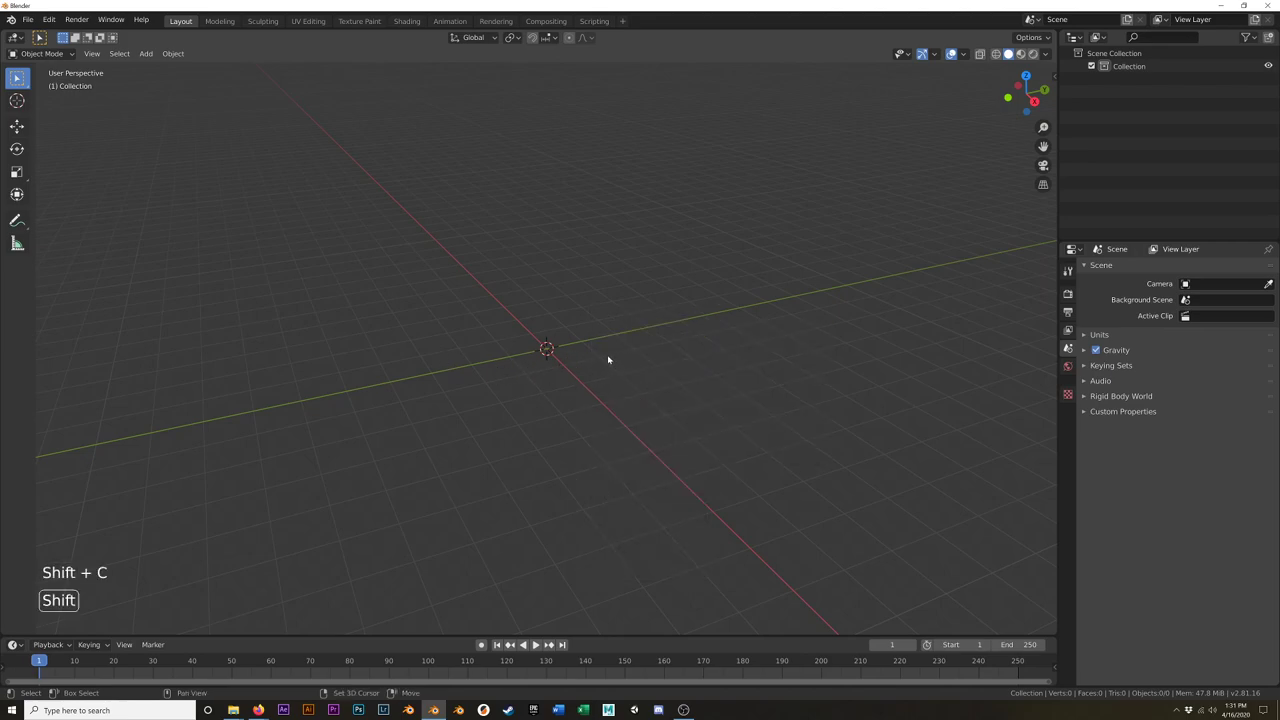
Step: Add a UV sphere mesh at the 3D cursor
{"action": "key", "text": "shift+a"}
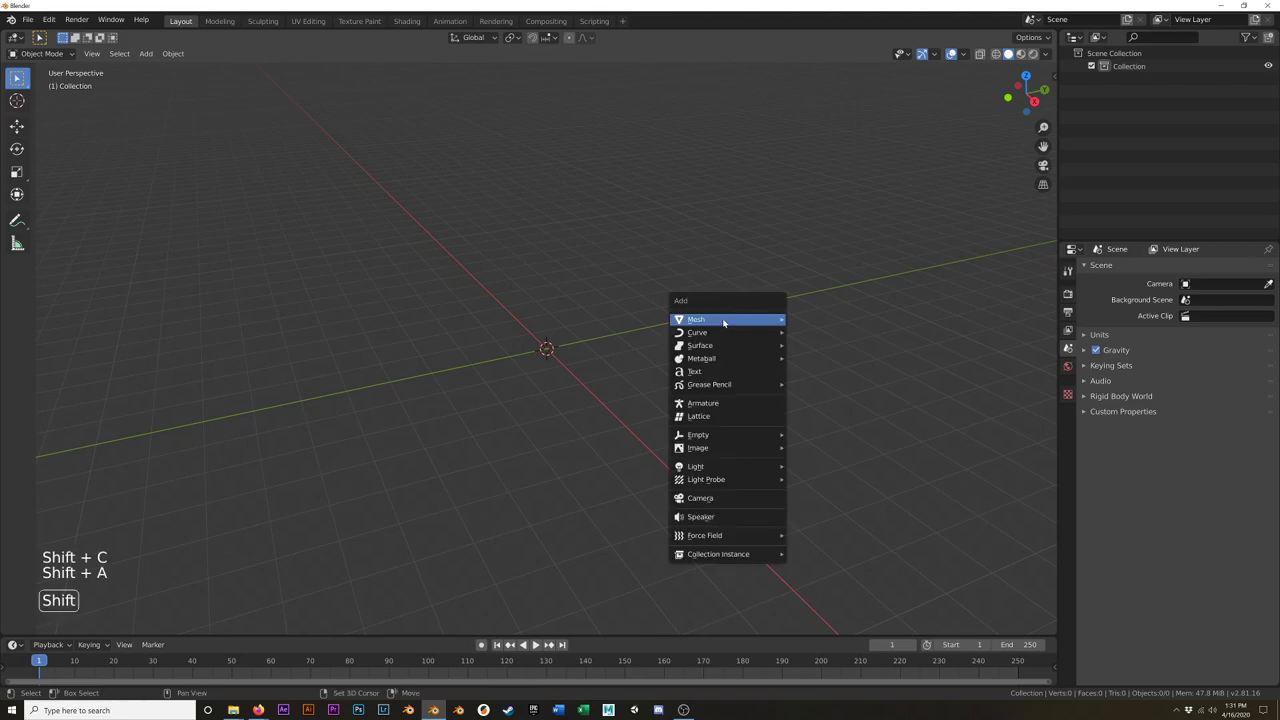
{"action": "mouse_move", "coordinate": [723, 320]}
{"action": "left_click", "coordinate": [846, 359]}
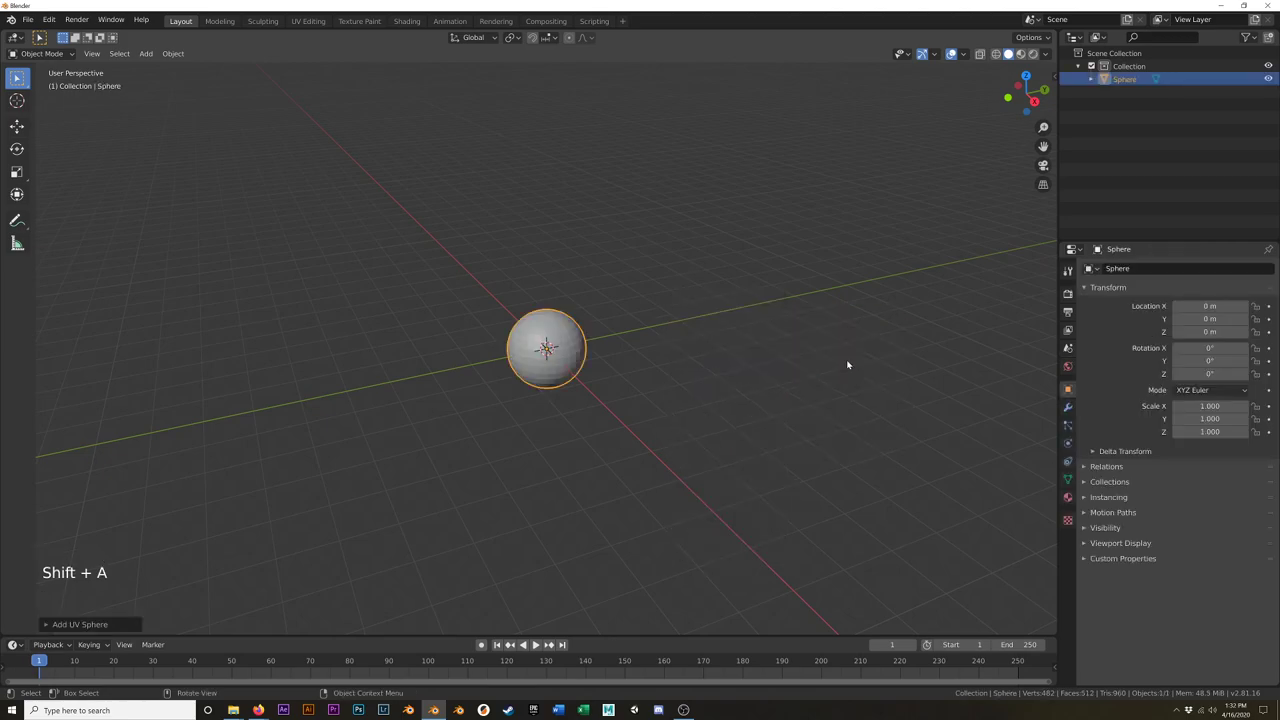
Step: Apply smooth shading to the UV sphere
{"action": "scroll", "coordinate": [634, 420], "scroll_direction": "up", "scroll_amount": 7}
{"action": "middle_click_drag", "start_coordinate": [583, 311], "coordinate": [709, 386], "text": "shift"}
{"action": "scroll", "coordinate": [714, 374], "scroll_direction": "down", "scroll_amount": 5}
{"action": "scroll", "coordinate": [714, 374], "scroll_direction": "up", "scroll_amount": 3}
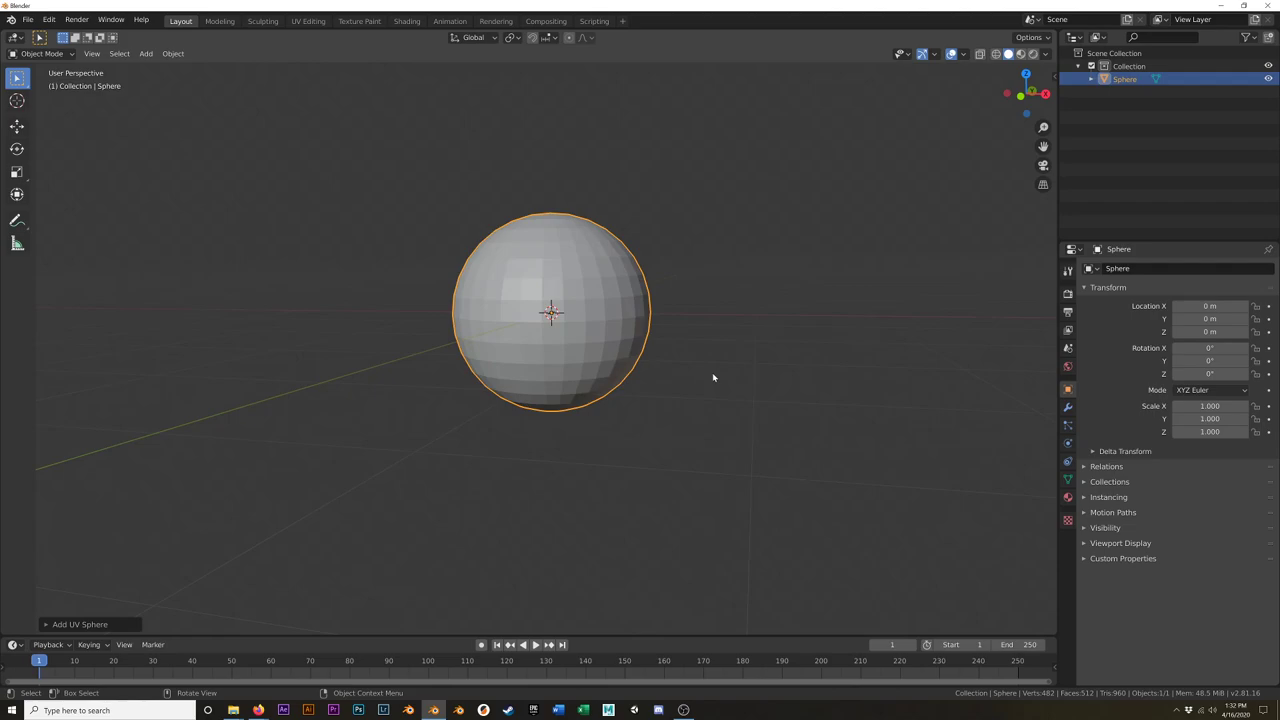
{"action": "right_click", "coordinate": [616, 321]}
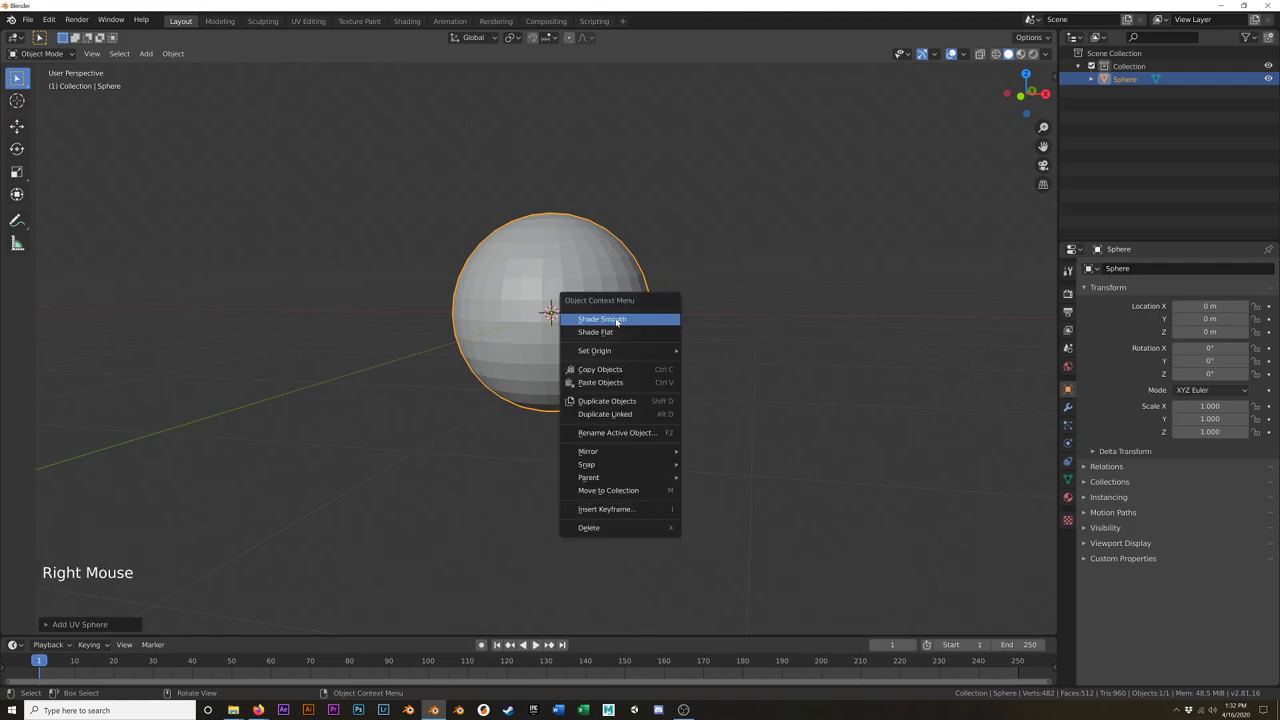
{"action": "left_click", "coordinate": [616, 319]}
{"action": "mouse_move", "coordinate": [691, 328]}
{"action": "middle_mouse_down"}
{"action": "mouse_move", "coordinate": [694, 354]}
{"action": "mouse_move", "coordinate": [669, 297]}
{"action": "mouse_move", "coordinate": [757, 314]}
{"action": "mouse_move", "coordinate": [707, 337]}
{"action": "mouse_move", "coordinate": [701, 320]}
{"action": "middle_mouse_up"}
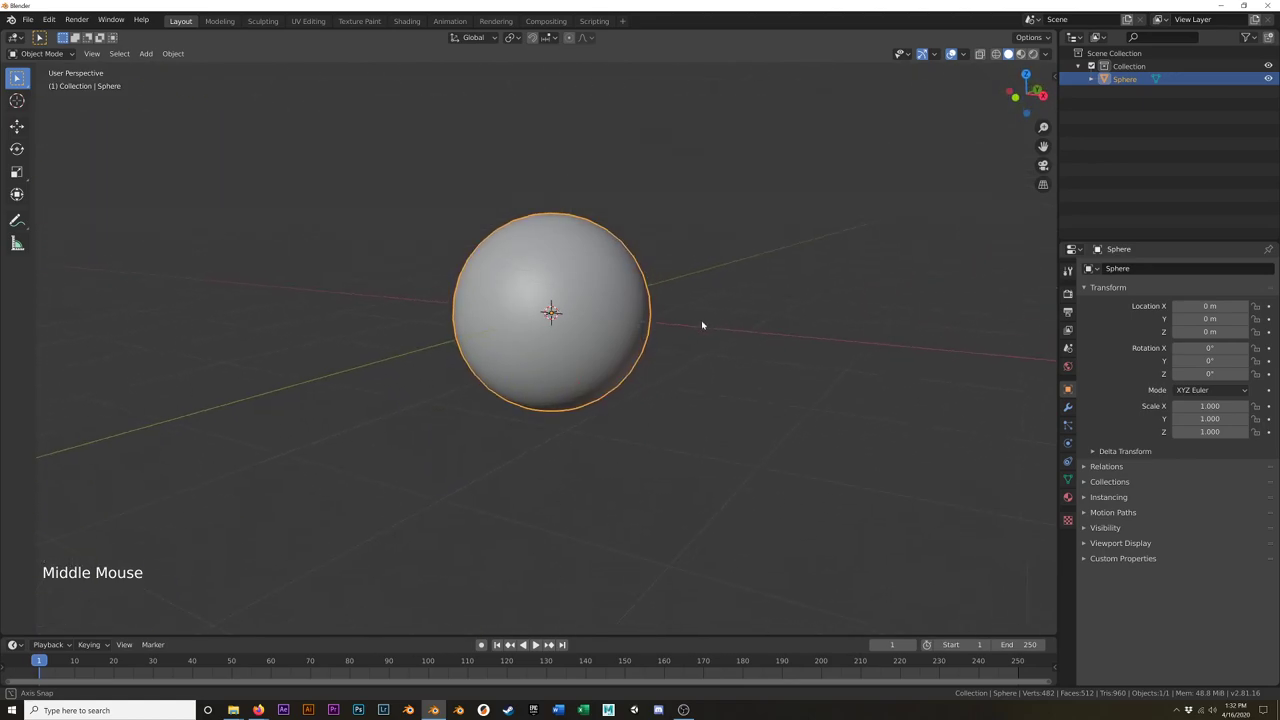
{"action": "key", "text": "r"}
{"action": "key", "text": "r"}
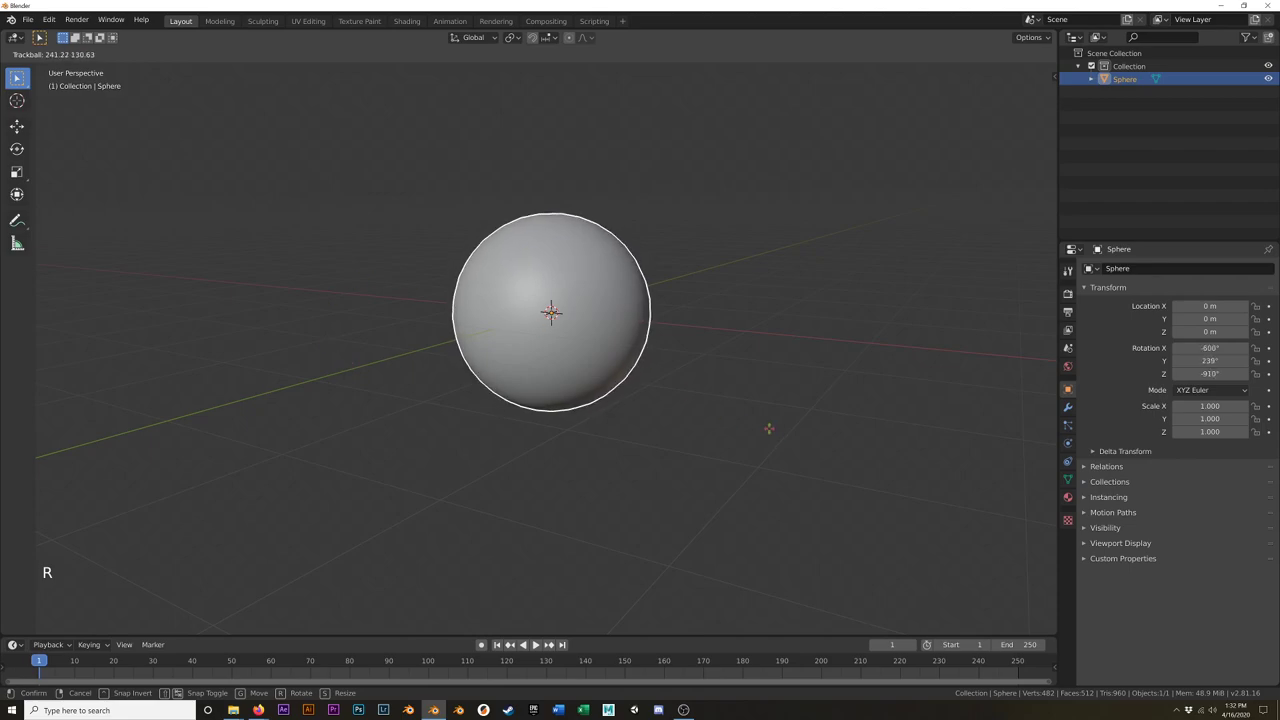
{"action": "key", "text": "Escape"}
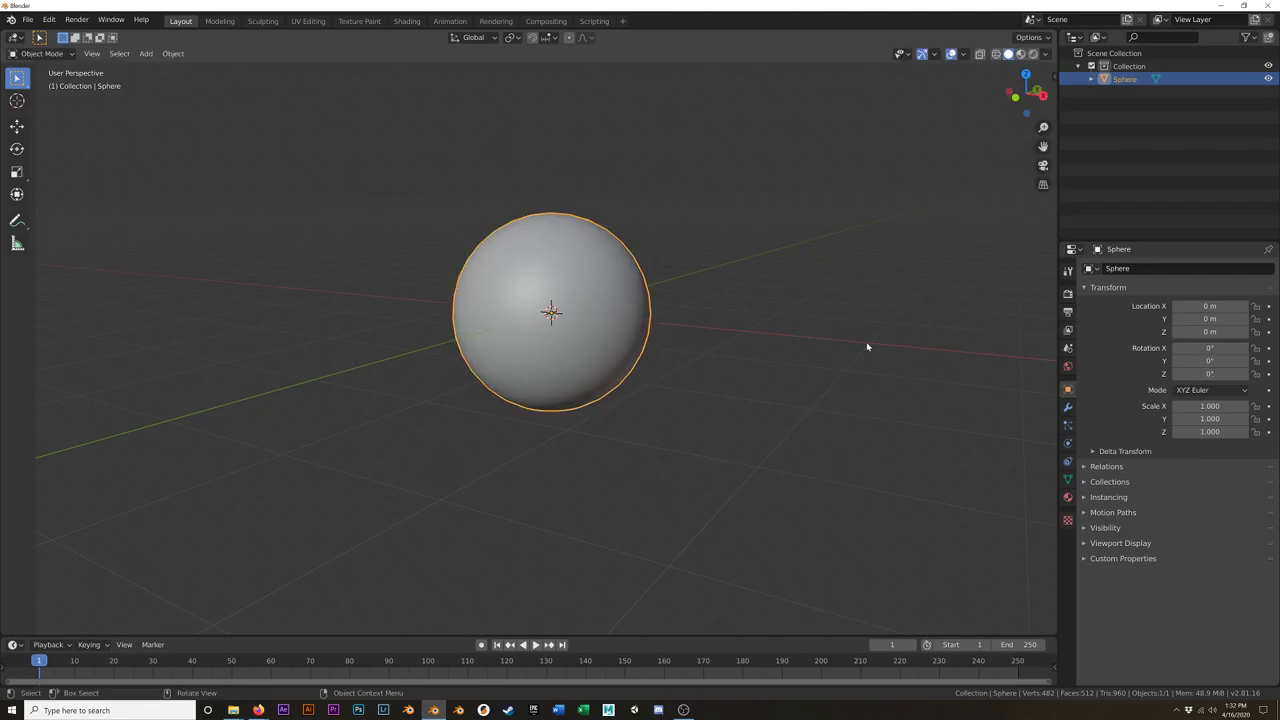
Step: Create a new material on the sphere and set the scene's render engine to Cycles
{"action": "left_click", "coordinate": [1067, 497]}
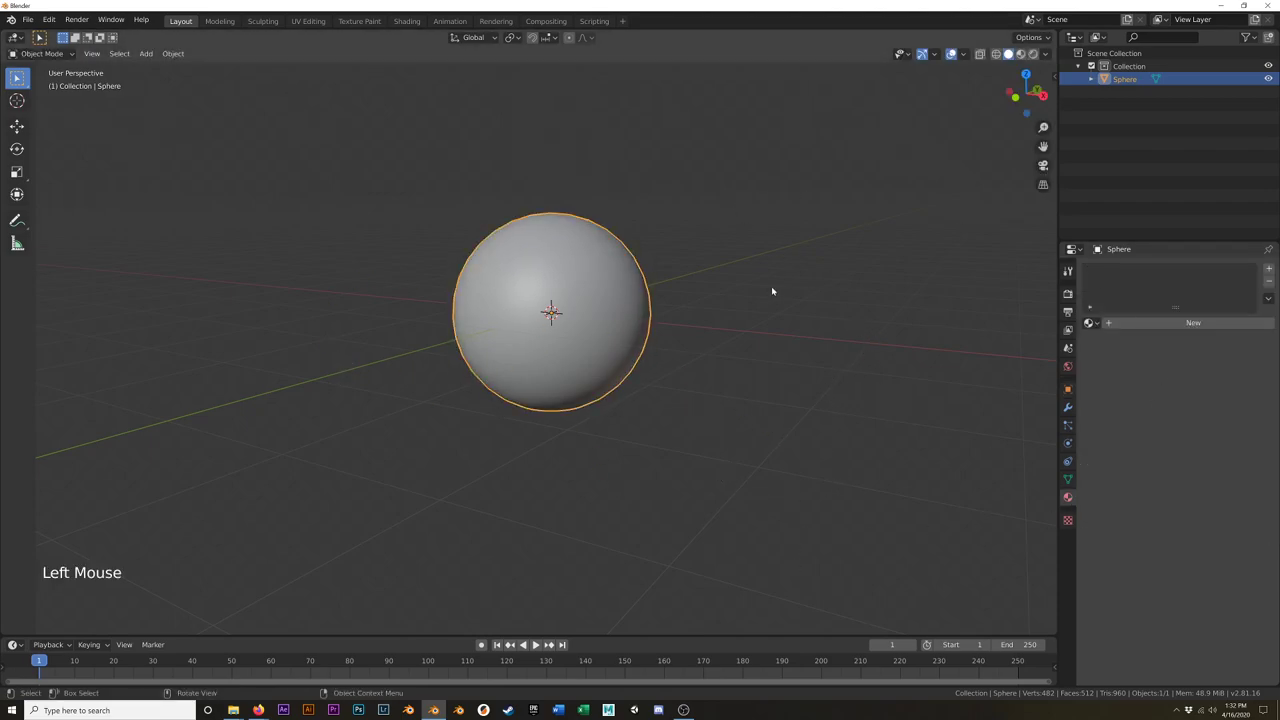
{"action": "left_click", "coordinate": [1190, 322]}
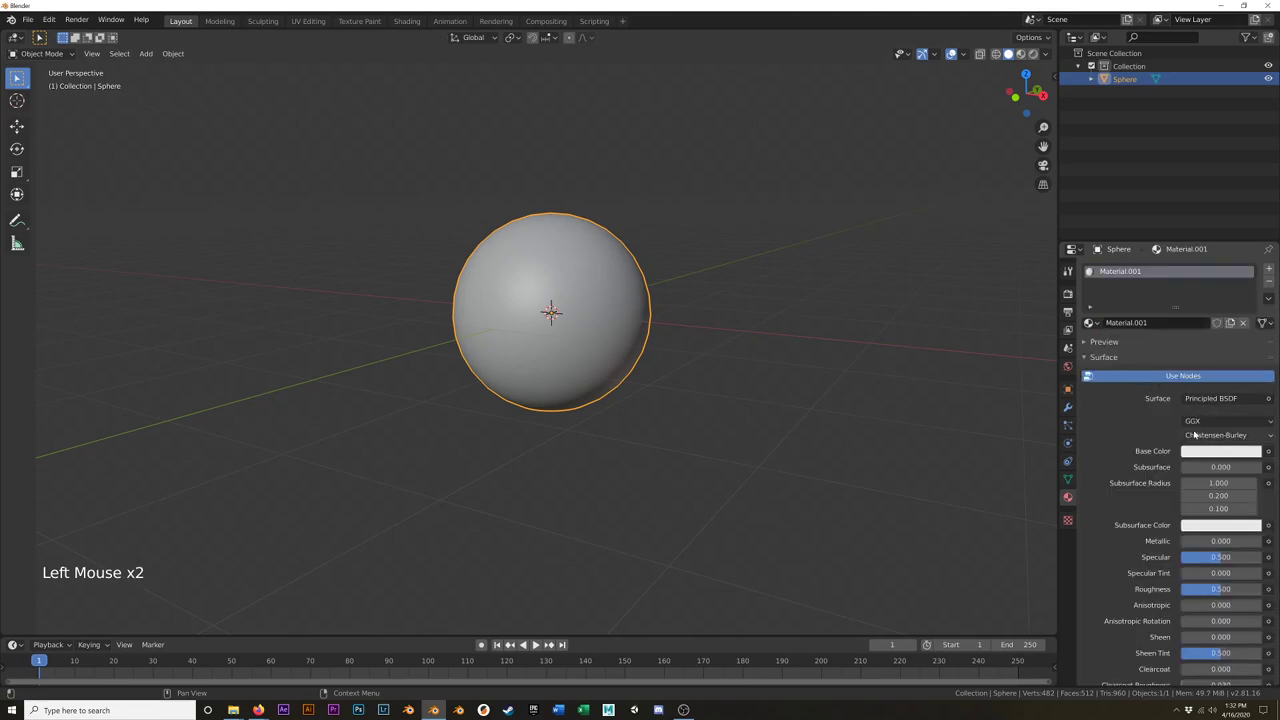
{"action": "left_click", "coordinate": [1067, 293]}
{"action": "left_click_drag", "start_coordinate": [1215, 268], "coordinate": [1205, 314]}
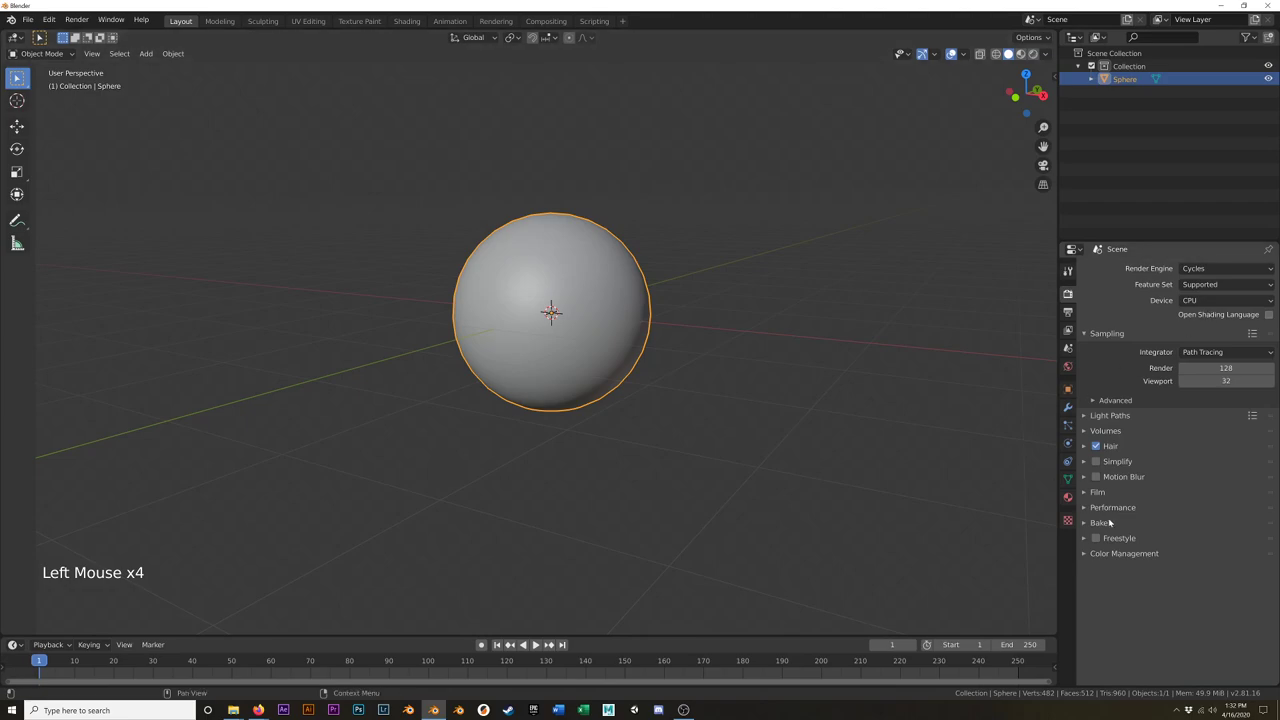
Step: Set the Base Color of the sphere's material to a bright cyan
{"action": "left_click", "coordinate": [1067, 497]}
{"action": "left_click", "coordinate": [1195, 416]}
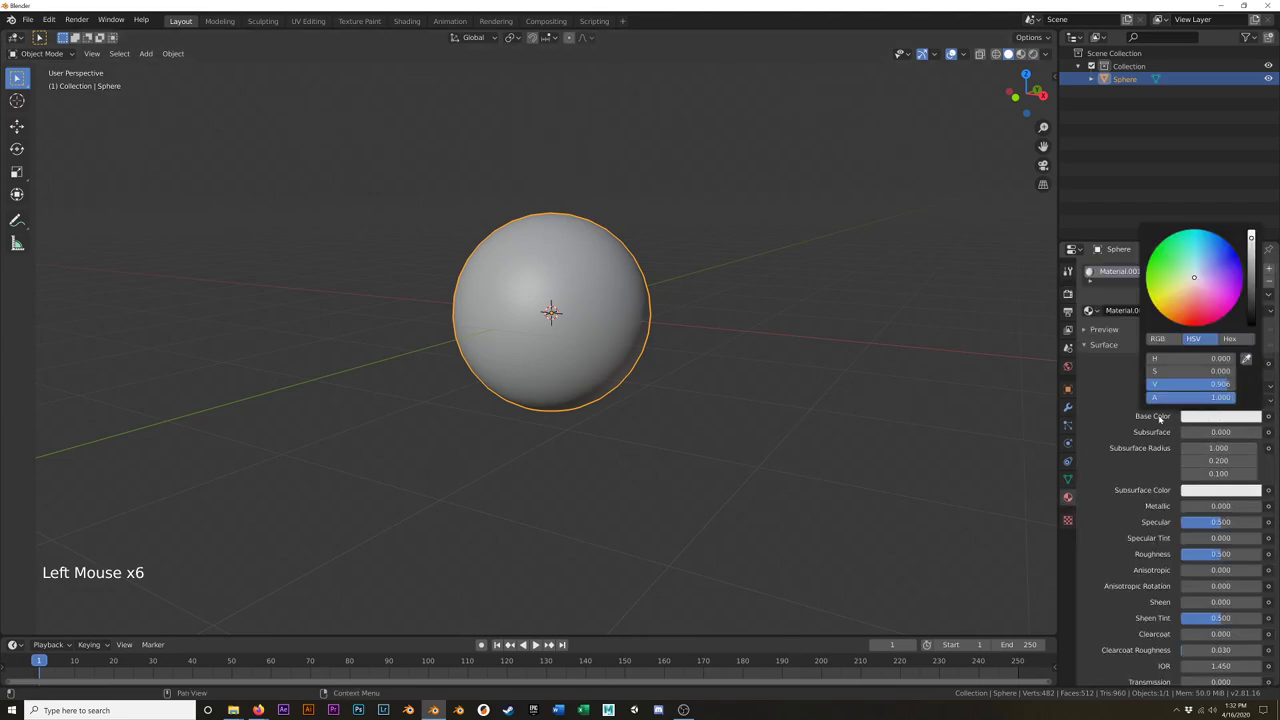
{"action": "left_click", "coordinate": [1203, 232]}
{"action": "left_click_drag", "start_coordinate": [1203, 232], "coordinate": [1195, 231]}
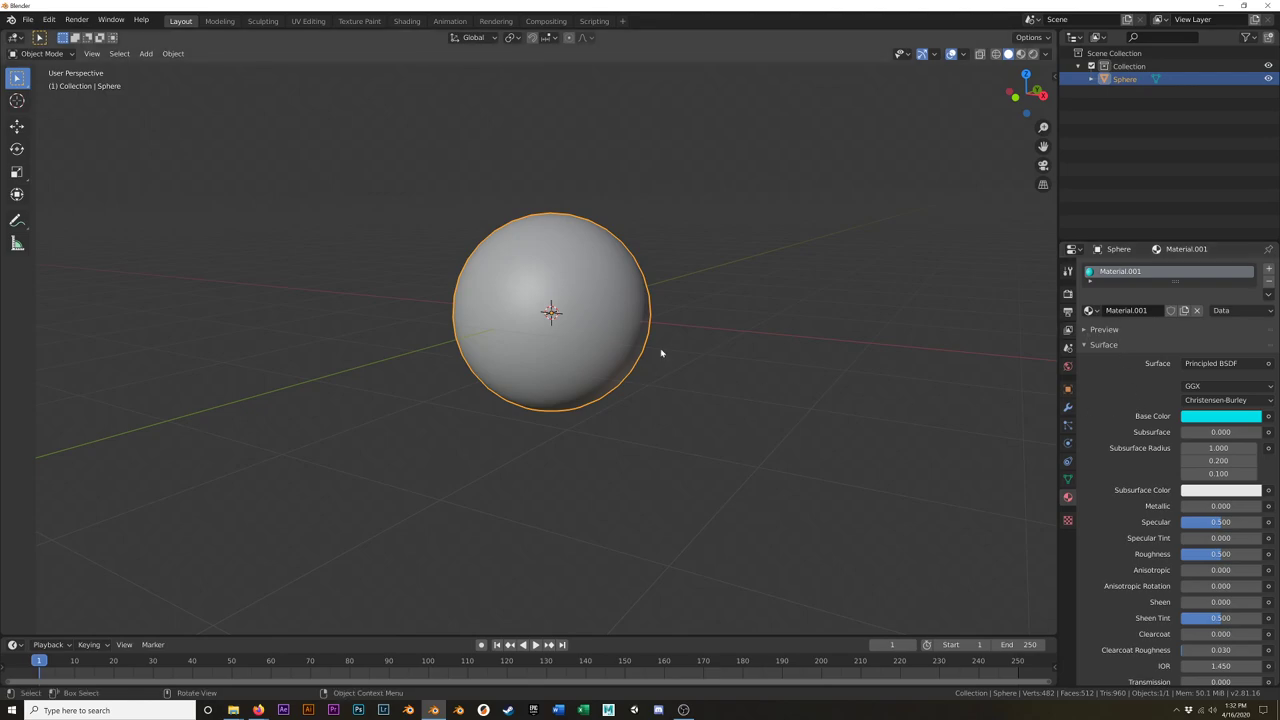
Step: Examine the sphere's colour in Material Preview shading, then return the viewport to Solid shading
{"action": "scroll", "coordinate": [1125, 425], "scroll_direction": "down", "scroll_amount": 7}
{"action": "scroll", "coordinate": [1125, 425], "scroll_direction": "up", "scroll_amount": 8}
{"action": "scroll", "coordinate": [780, 300], "scroll_direction": "up", "scroll_amount": 6}
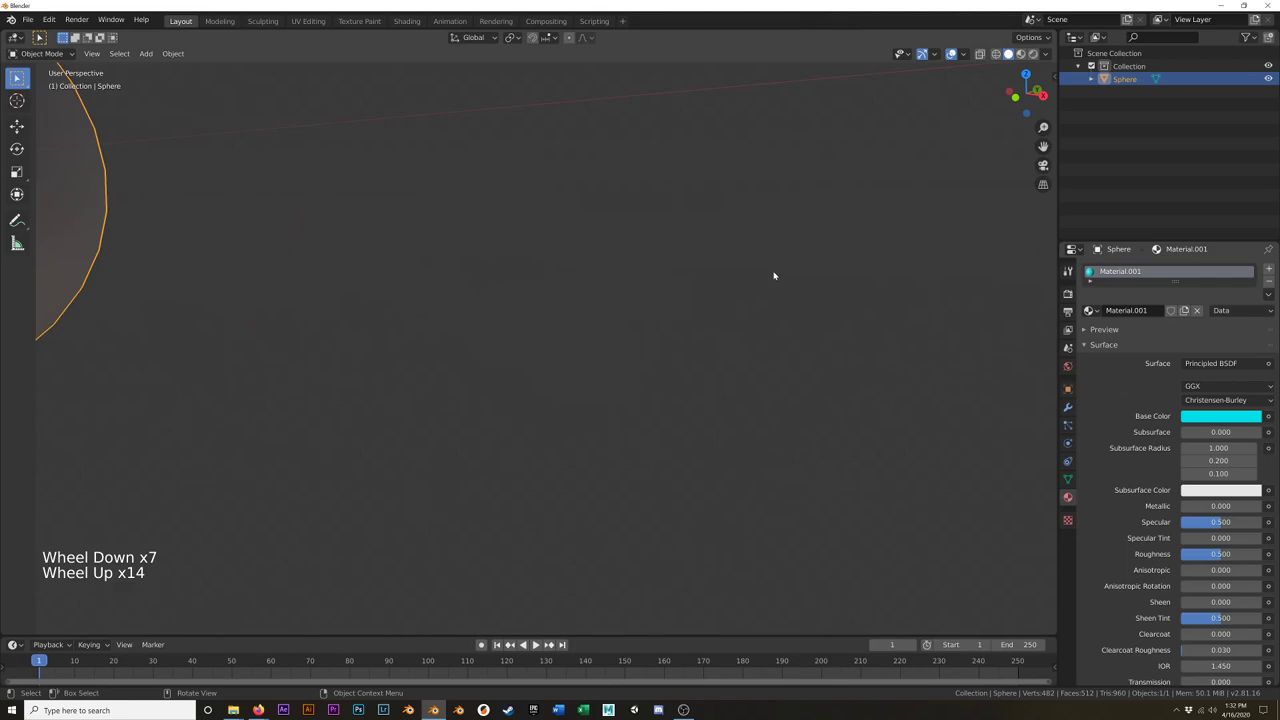
{"action": "scroll", "coordinate": [765, 300], "scroll_direction": "down", "scroll_amount": 4}
{"action": "middle_click_drag", "start_coordinate": [636, 300], "coordinate": [757, 303], "text": "shift"}
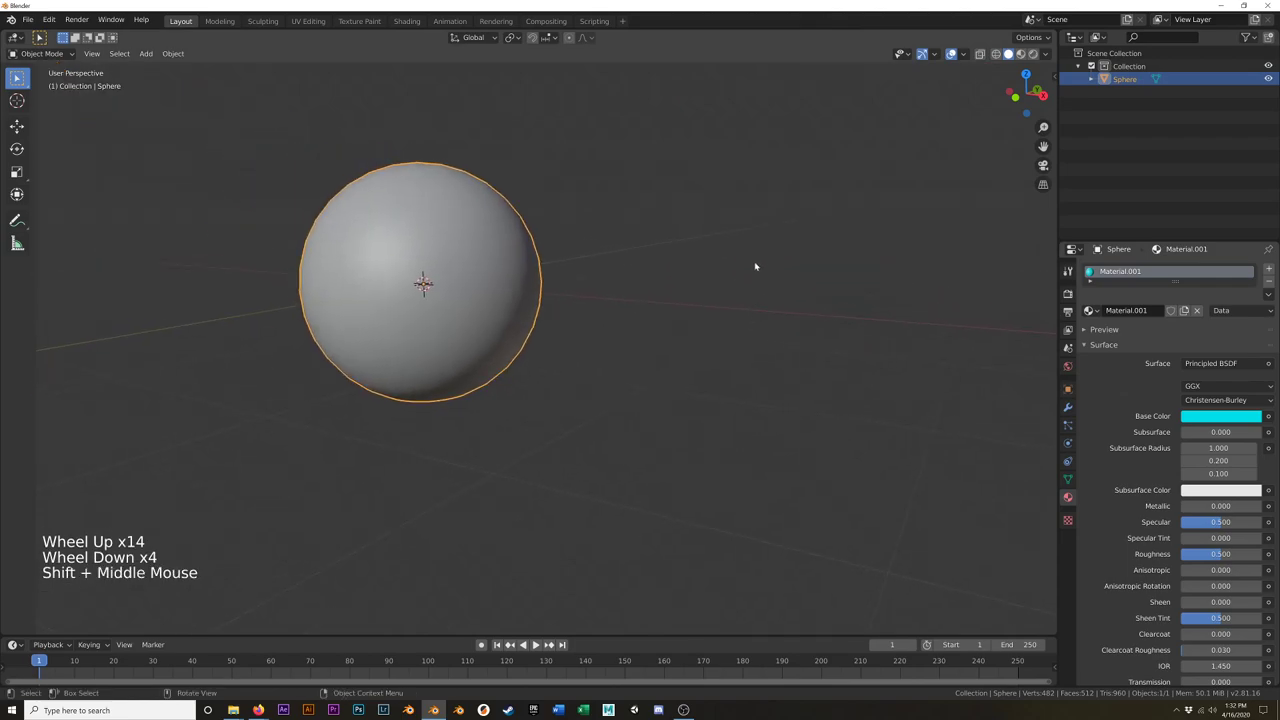
{"action": "key", "text": "z"}
{"action": "left_click", "coordinate": [742, 336]}
{"action": "mouse_move", "coordinate": [603, 306]}
{"action": "middle_mouse_down", "text": "shift"}
{"action": "mouse_move", "coordinate": [743, 331]}
{"action": "mouse_move", "coordinate": [729, 297]}
{"action": "mouse_move", "coordinate": [788, 329]}
{"action": "mouse_move", "coordinate": [700, 349]}
{"action": "mouse_move", "coordinate": [700, 325]}
{"action": "middle_mouse_up", "text": "shift"}
{"action": "key", "text": "z"}
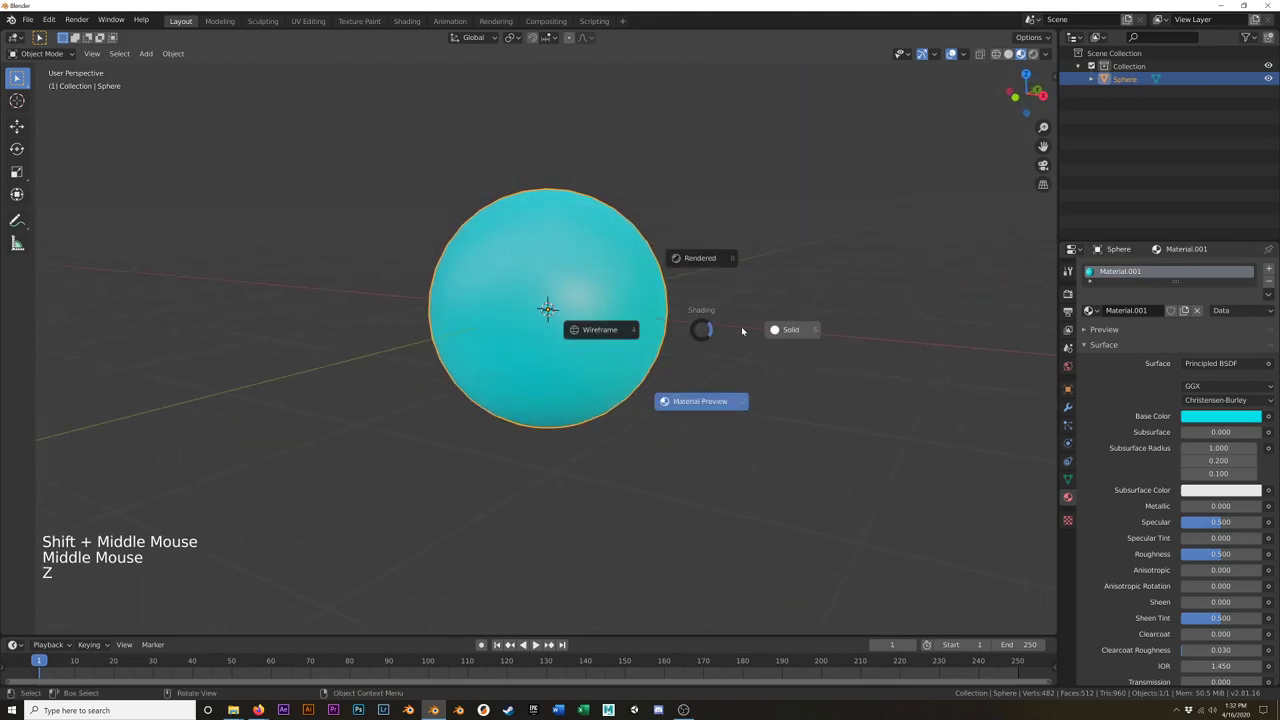
{"action": "left_click", "coordinate": [775, 330]}
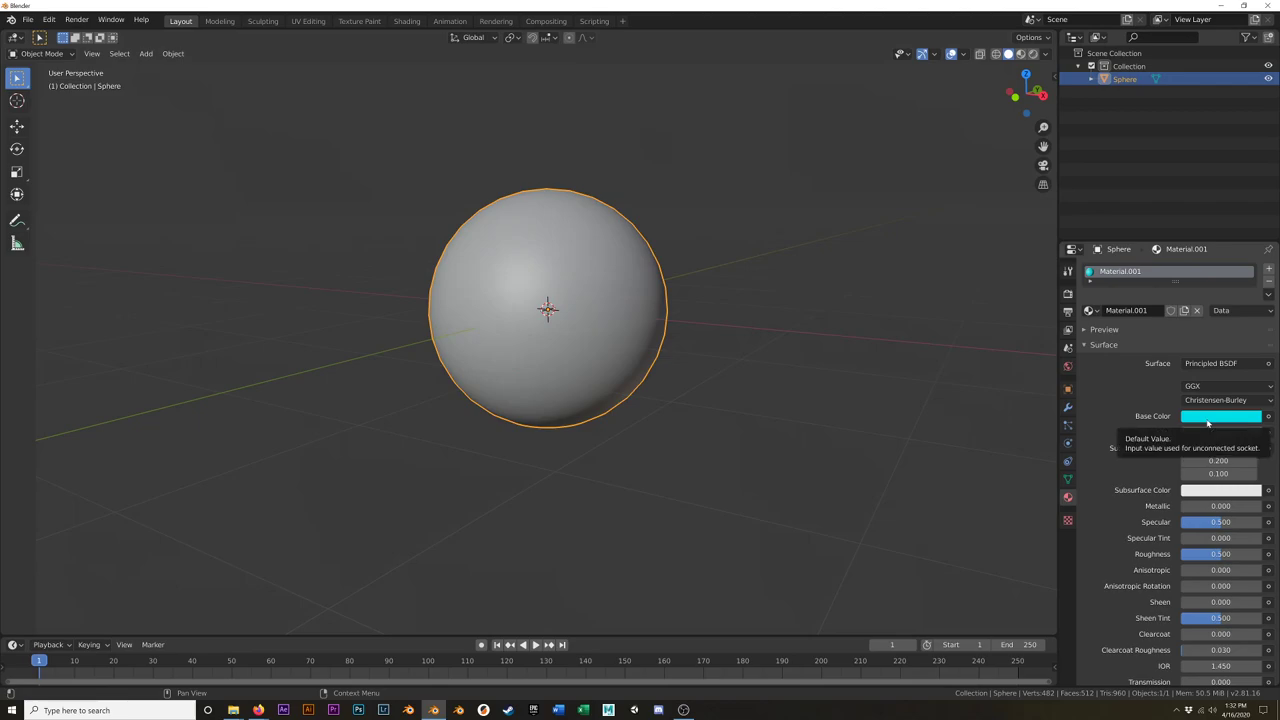
Step: Copy the material's cyan Base Color into its Viewport Display colour
{"action": "key", "text": "ctrl+c"}
{"action": "scroll", "coordinate": [1100, 440], "scroll_direction": "down", "scroll_amount": 15}
{"action": "scroll", "coordinate": [1120, 545], "scroll_direction": "down", "scroll_amount": 8}
{"action": "left_click", "coordinate": [1106, 680]}
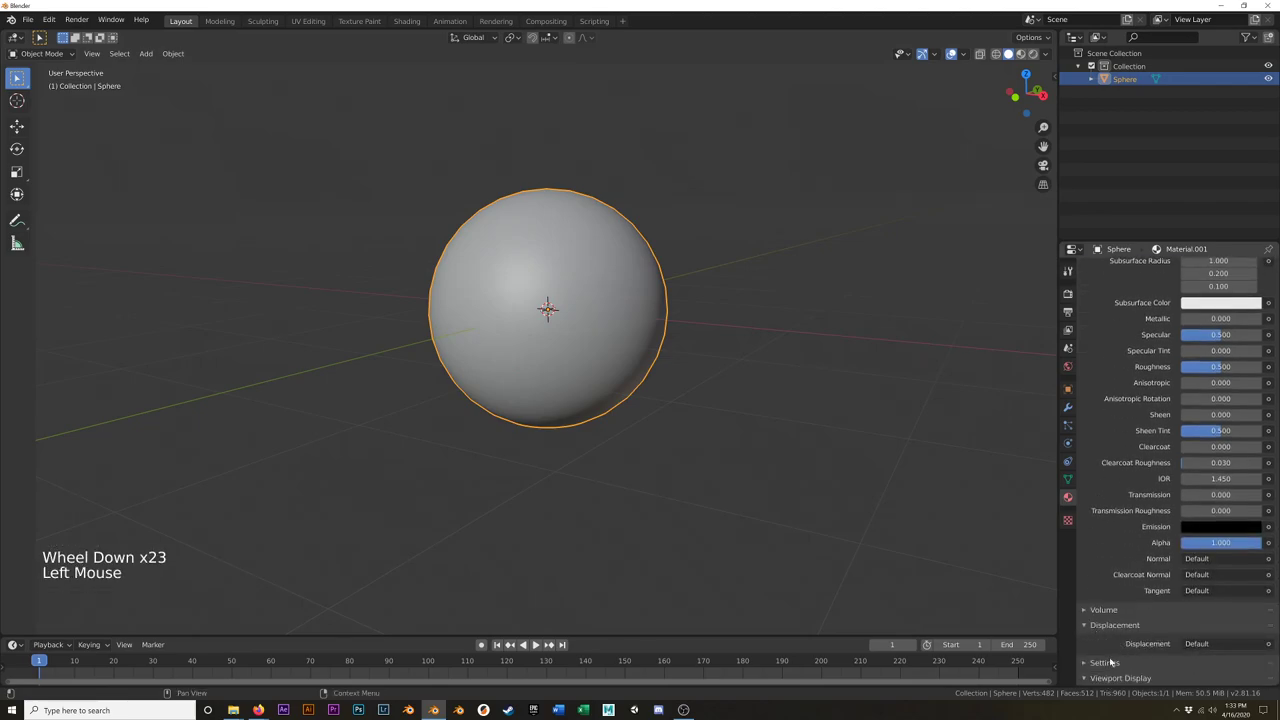
{"action": "scroll", "coordinate": [1197, 521], "scroll_direction": "down", "scroll_amount": 12}
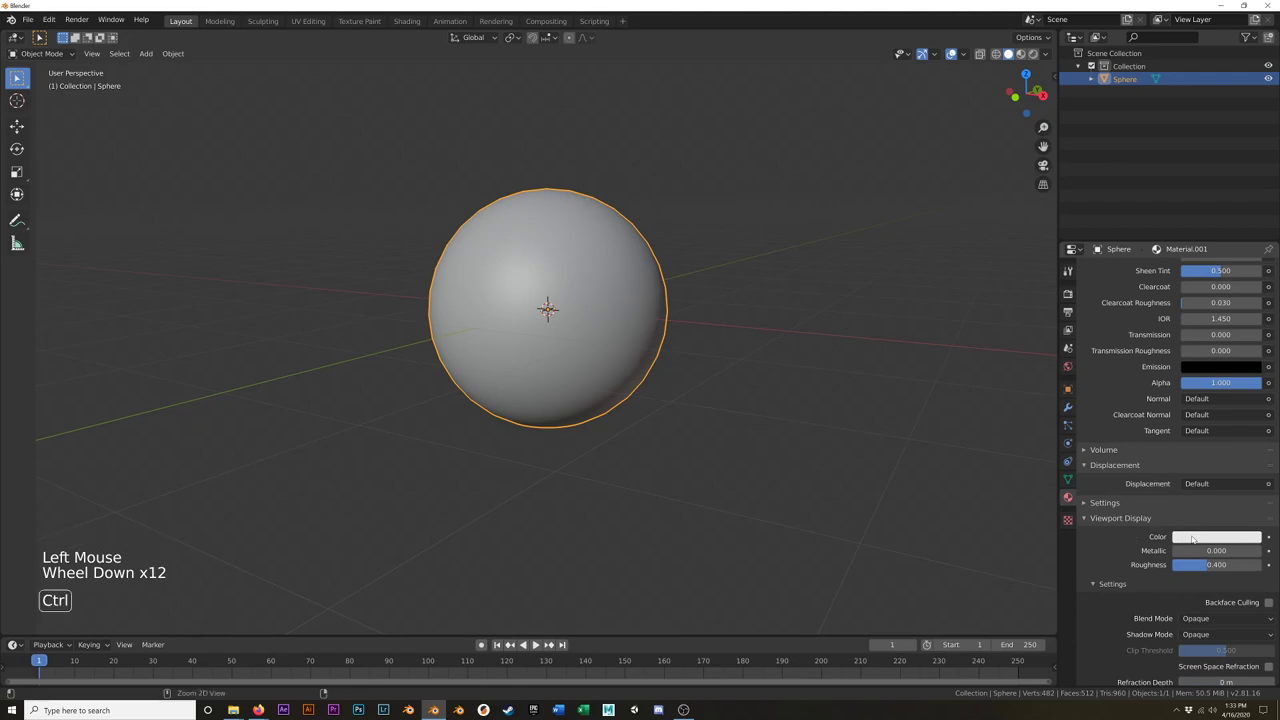
{"action": "key", "text": "ctrl+v"}
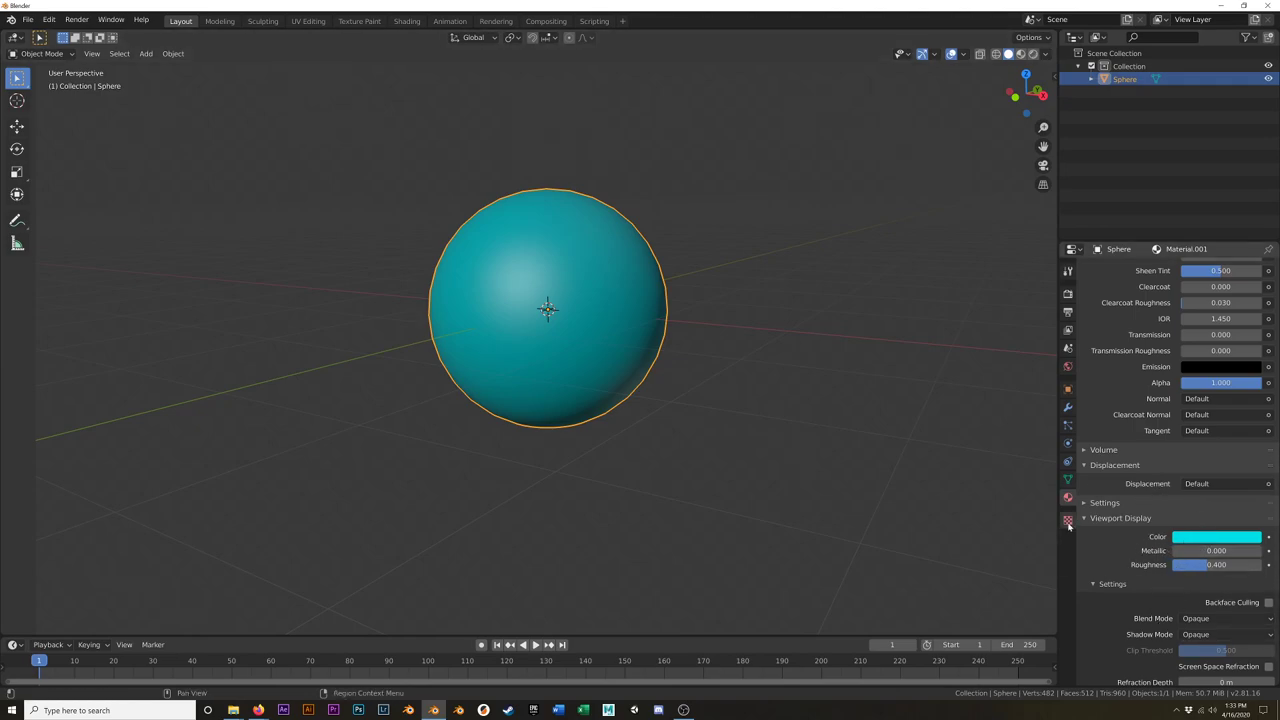
Step: In Edit Mode, using front view, wireframe shading and face selection, select the four rows of faces around the sphere's equator
{"action": "scroll", "coordinate": [1140, 510], "scroll_direction": "up", "scroll_amount": 20}
{"action": "scroll", "coordinate": [1134, 505], "scroll_direction": "up", "scroll_amount": 10}
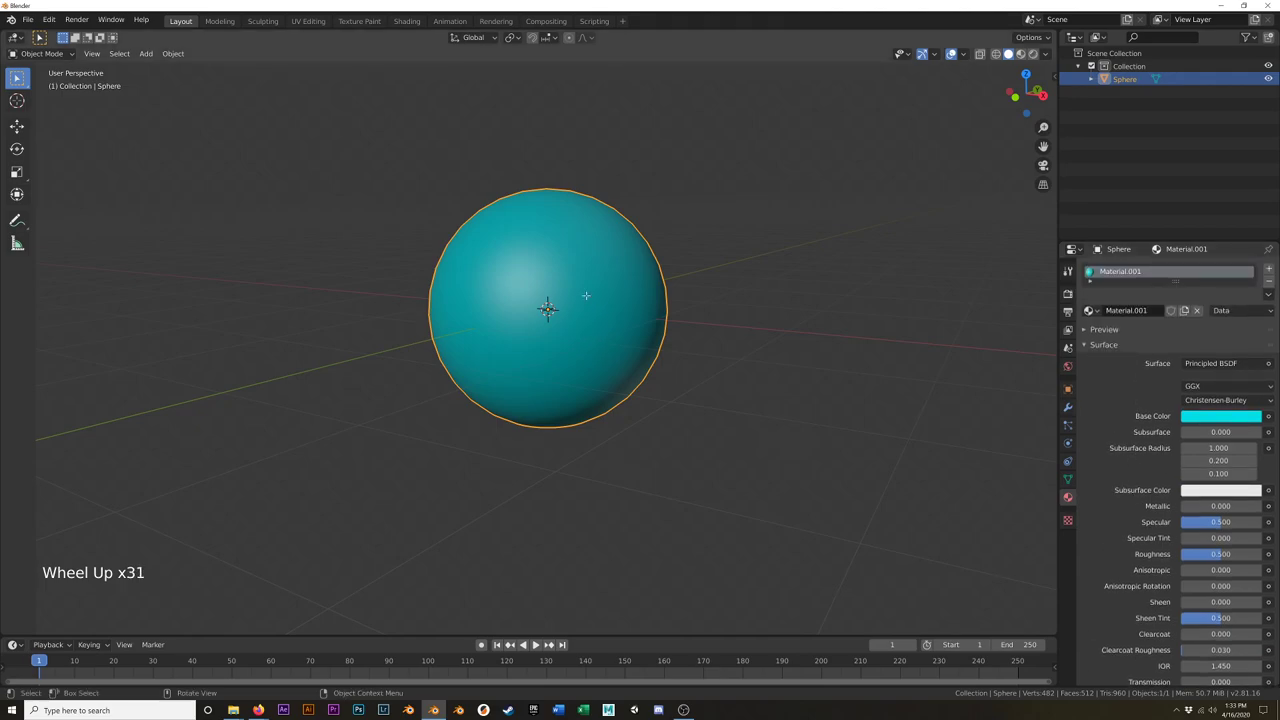
{"action": "key", "text": "Tab"}
{"action": "key", "text": "KP_1"}
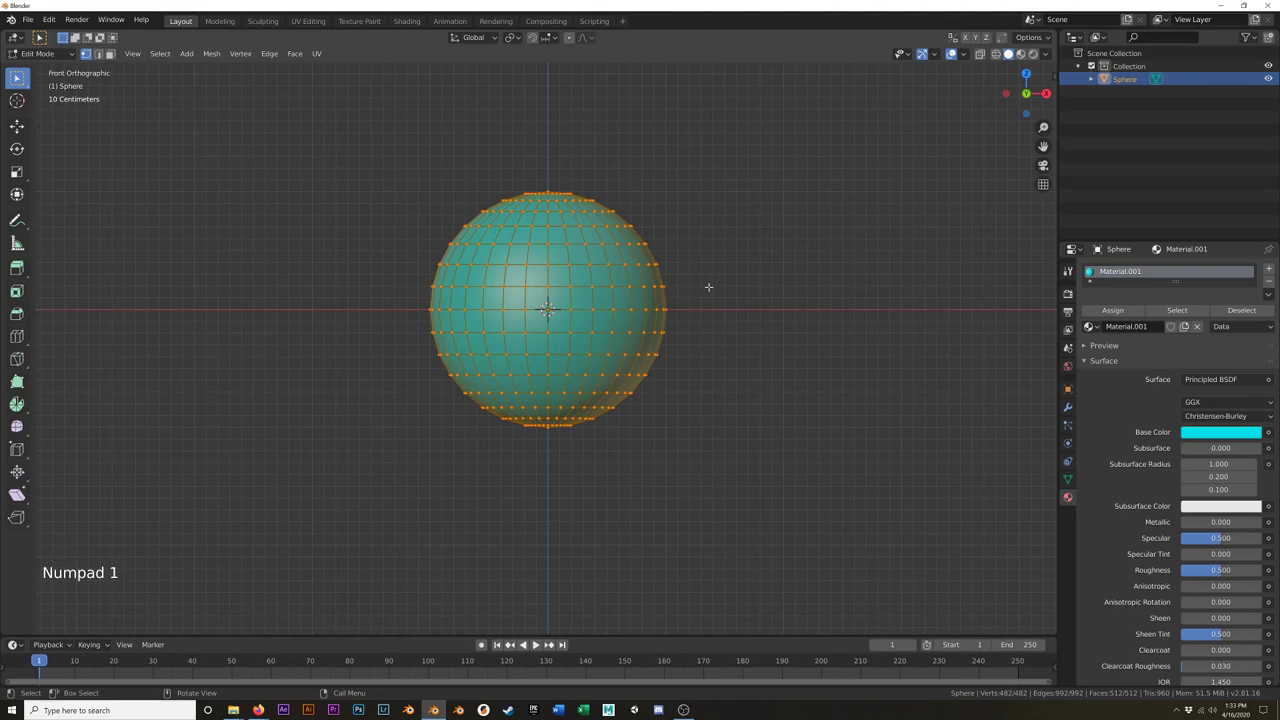
{"action": "key", "text": "z"}
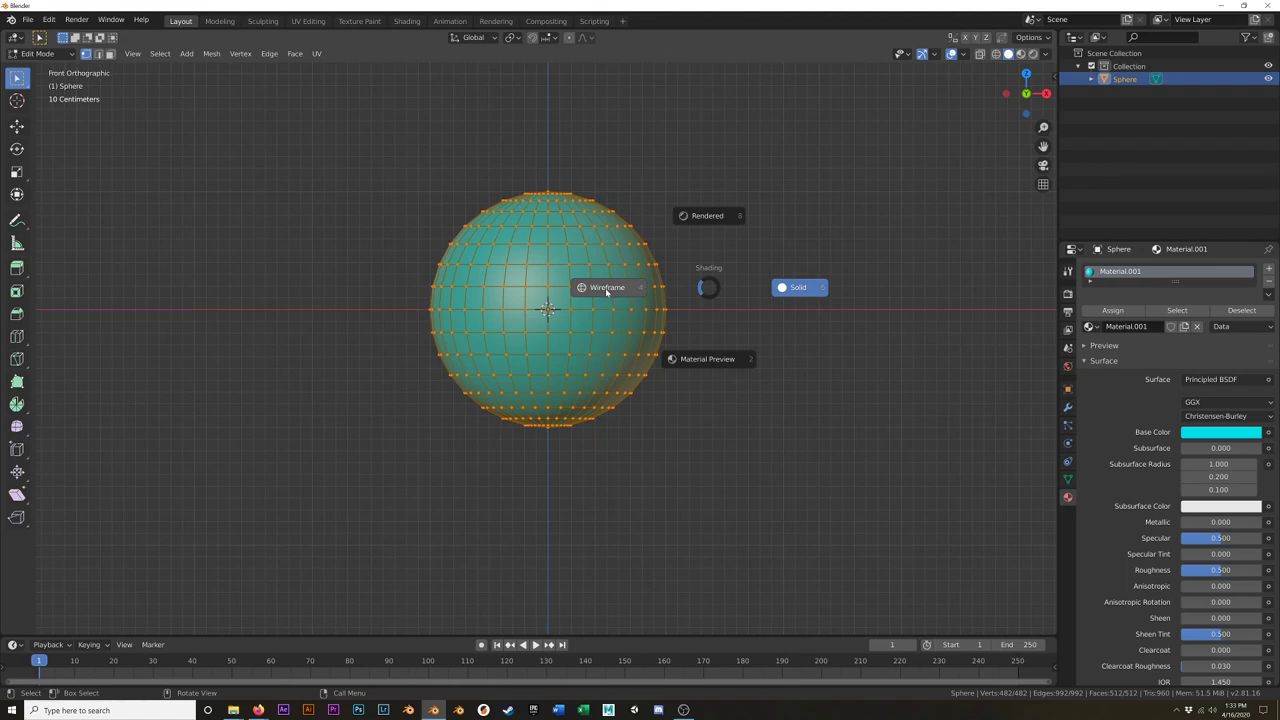
{"action": "left_click", "coordinate": [606, 288]}
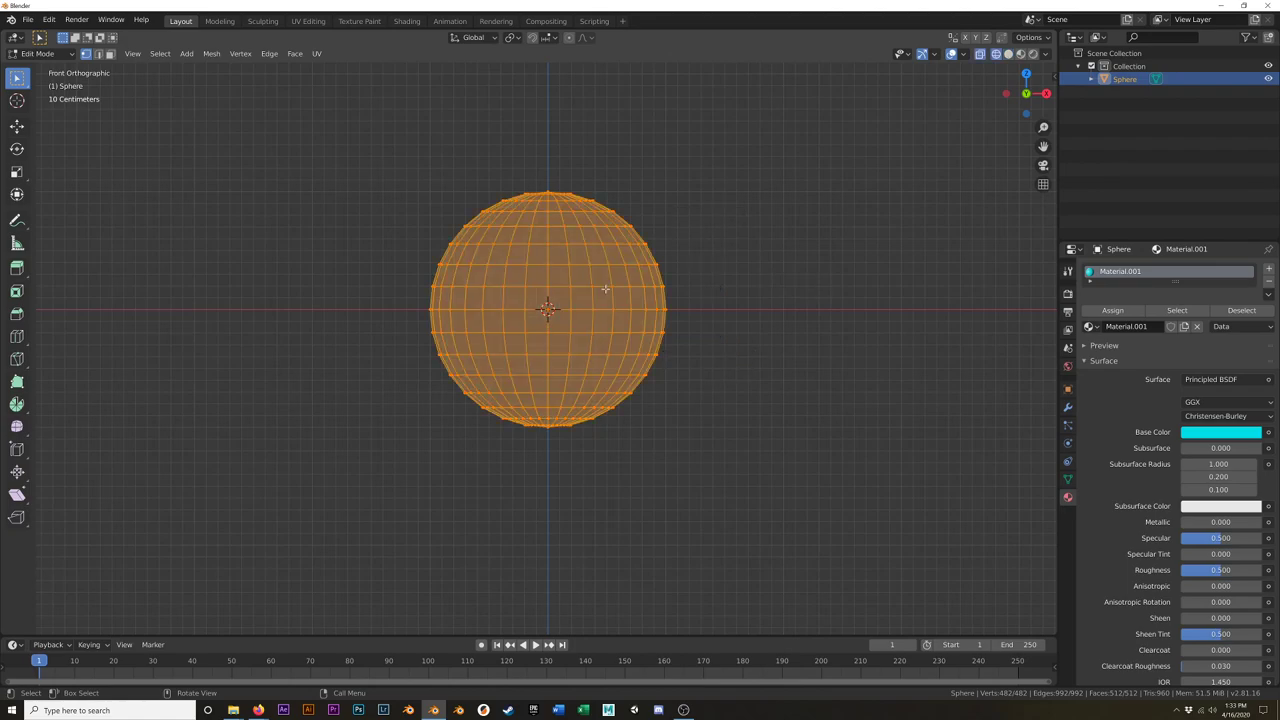
{"action": "key", "text": "3"}
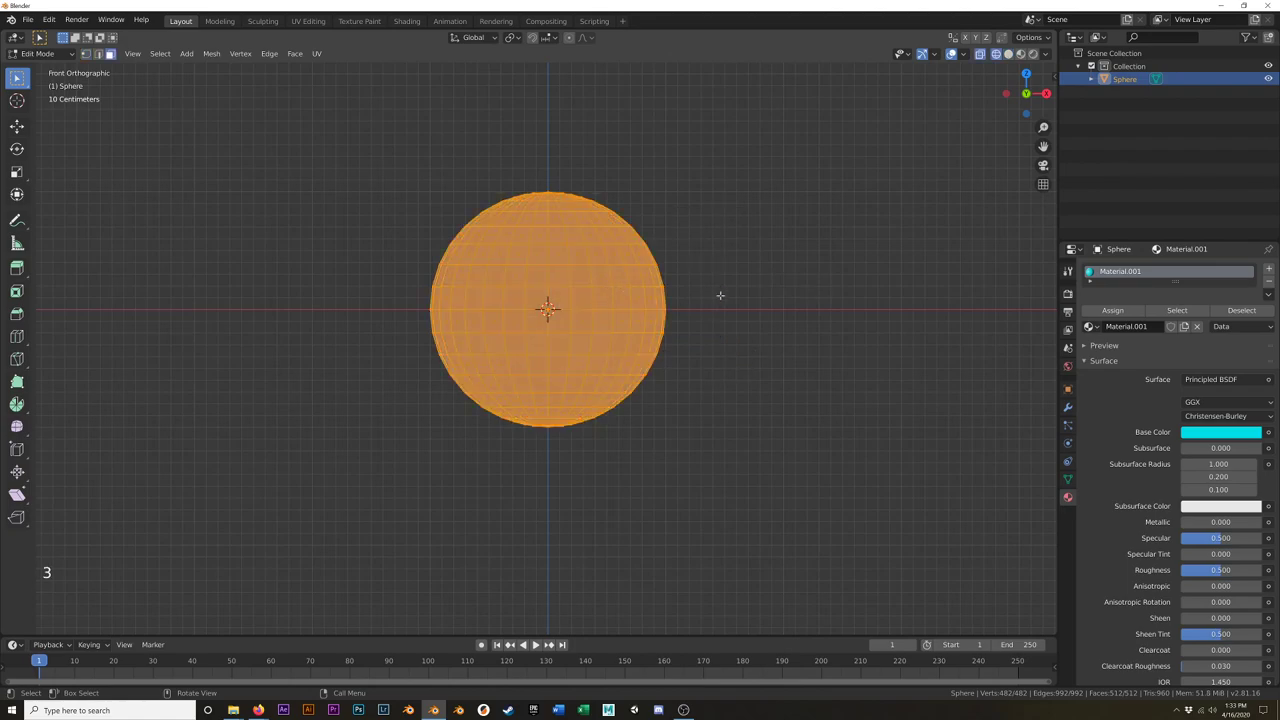
{"action": "left_click_drag", "start_coordinate": [703, 266], "coordinate": [371, 354]}
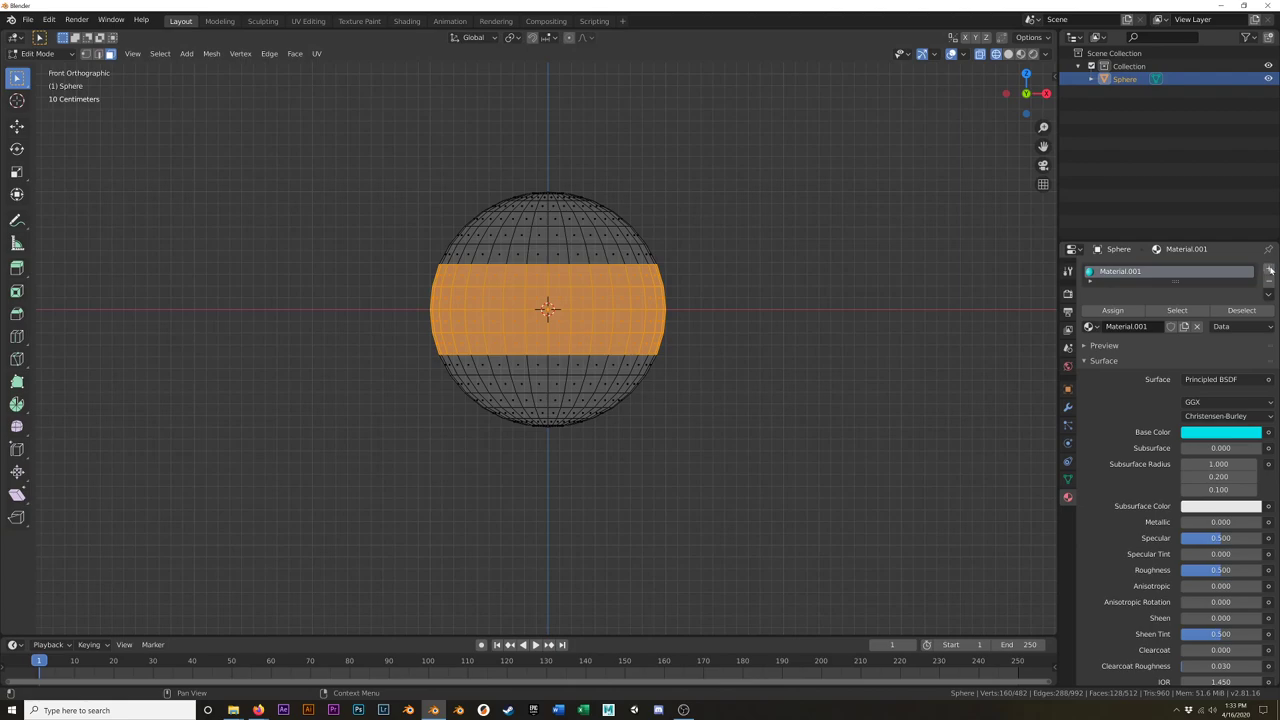
Step: Add a second material slot with a new material and set its Base Color to magenta
{"action": "left_click", "coordinate": [1269, 270]}
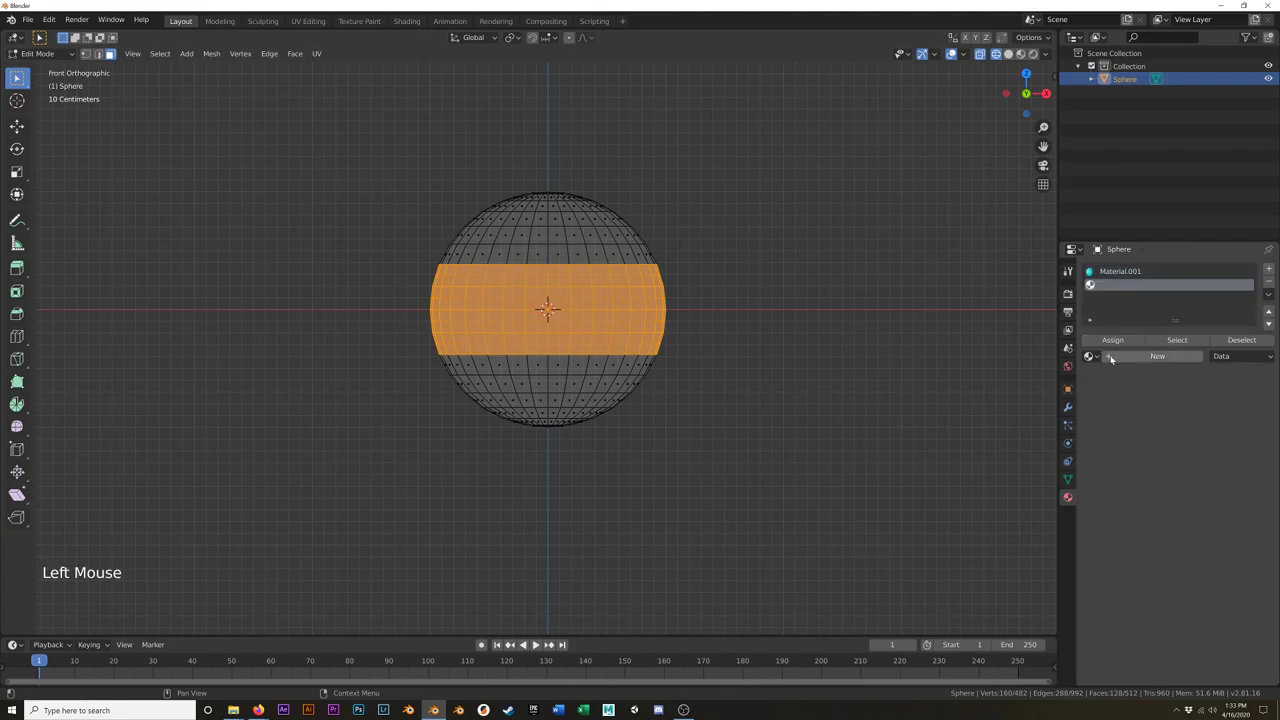
{"action": "left_click", "coordinate": [1155, 356]}
{"action": "left_click", "coordinate": [1220, 461]}
{"action": "left_click_drag", "start_coordinate": [1225, 335], "coordinate": [1236, 349]}
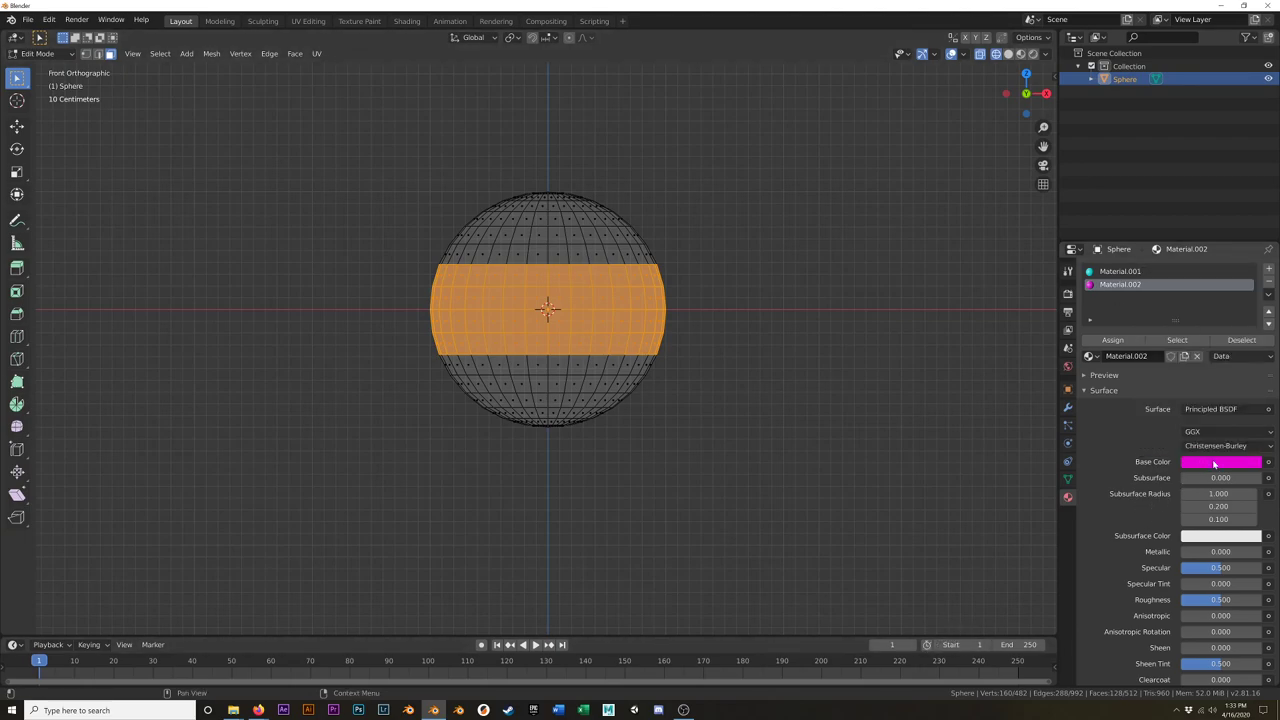
Step: Copy the second material's magenta Base Color into its Viewport Display colour
{"action": "key", "text": "ctrl+c"}
{"action": "scroll", "coordinate": [1124, 515], "scroll_direction": "down", "scroll_amount": 15}
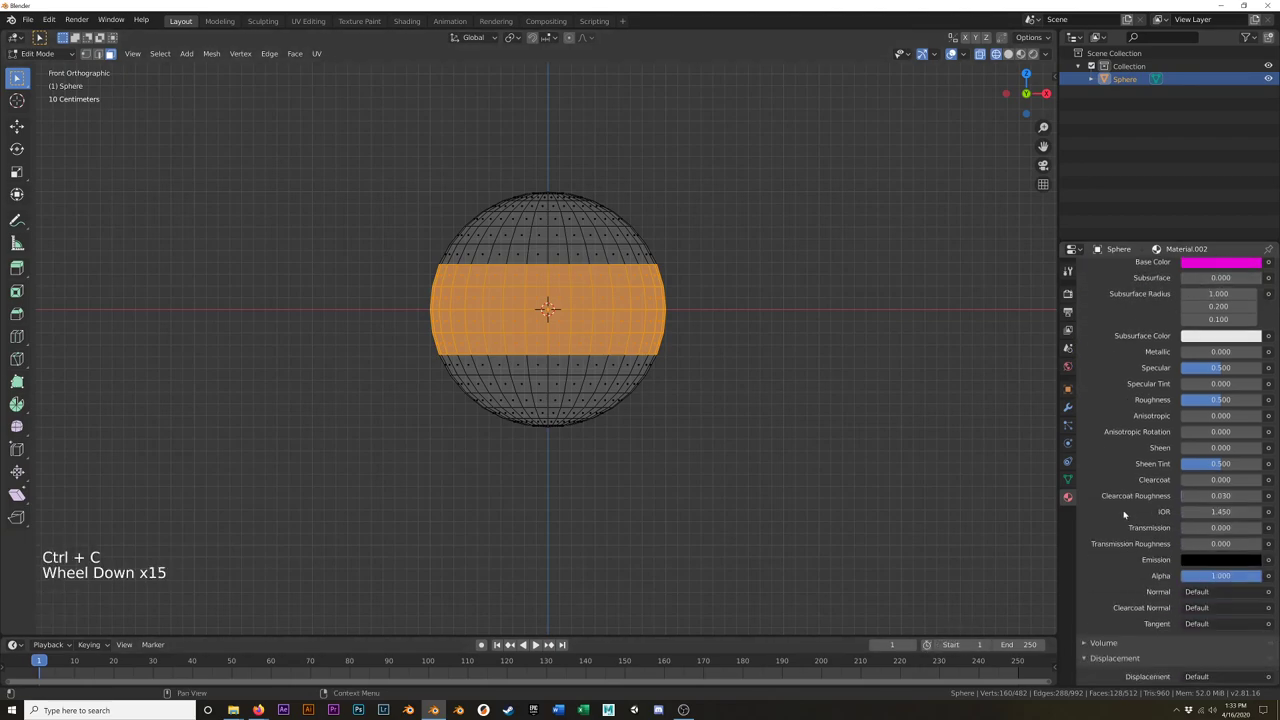
{"action": "scroll", "coordinate": [1124, 515], "scroll_direction": "down", "scroll_amount": 16}
{"action": "key", "text": "ctrl+v"}
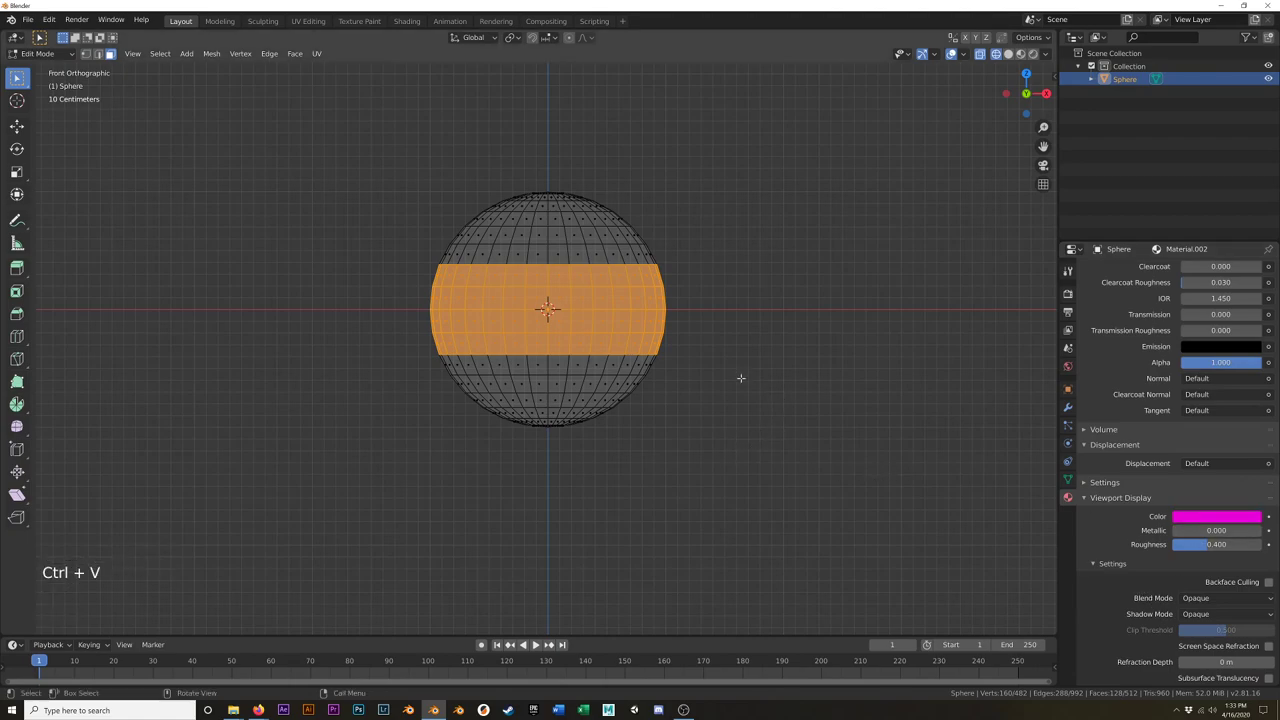
Step: Assign the magenta Material.002 to the selected band of faces around the sphere's equator and return to solid-shaded Object Mode
{"action": "key", "text": "Tab"}
{"action": "key", "text": "z"}
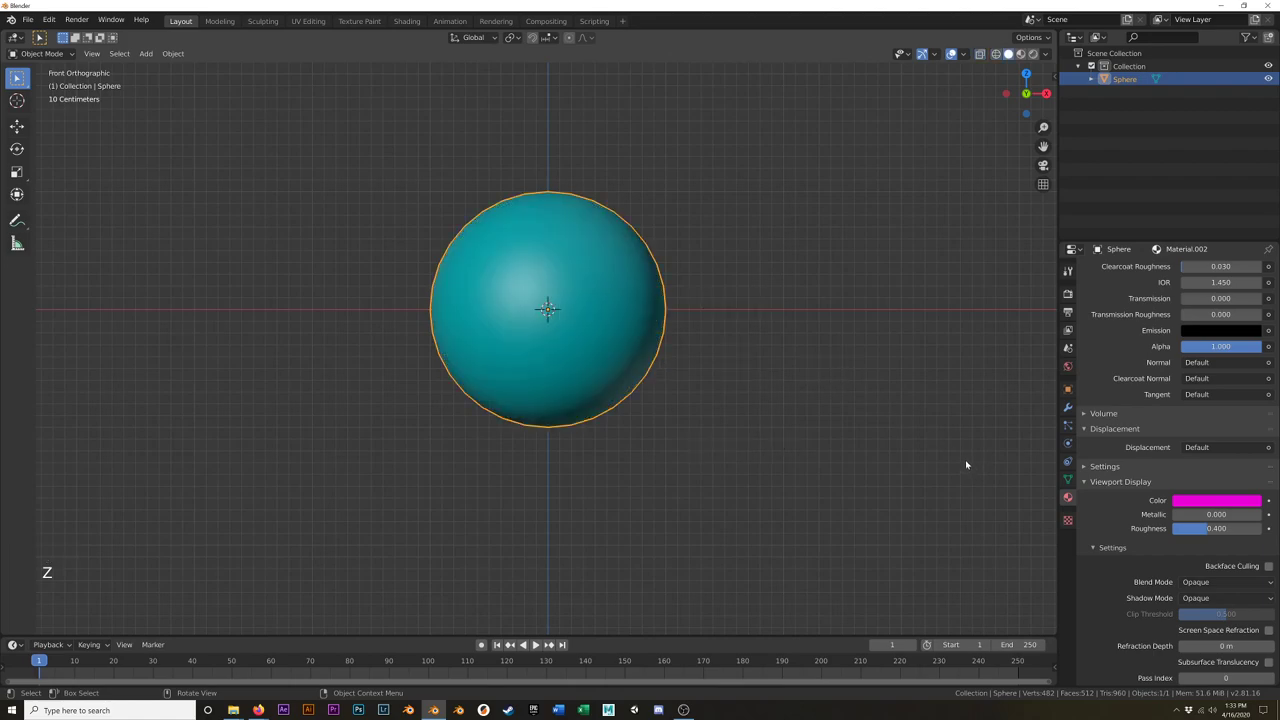
{"action": "scroll", "coordinate": [771, 395], "scroll_direction": "up", "scroll_amount": 8}
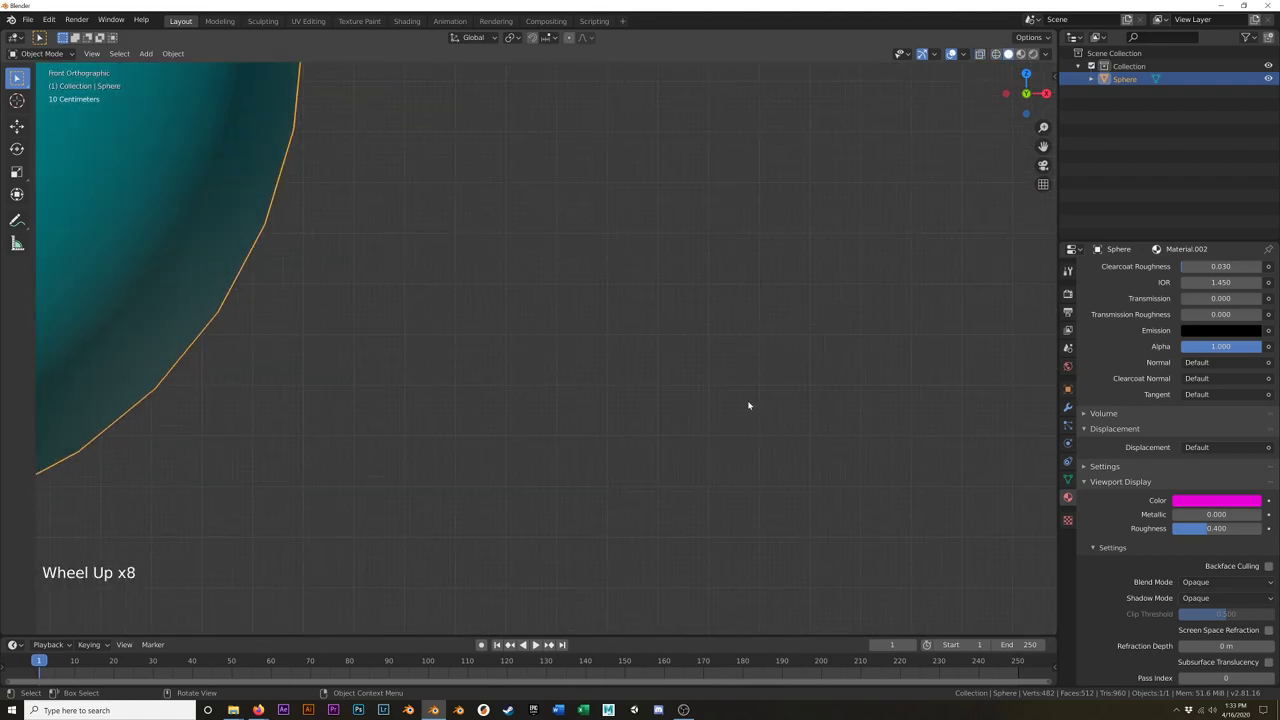
{"action": "scroll", "coordinate": [751, 403], "scroll_direction": "down", "scroll_amount": 6}
{"action": "middle_click_drag", "start_coordinate": [674, 349], "coordinate": [694, 371], "text": "shift"}
{"action": "key", "text": "Tab"}
{"action": "scroll", "coordinate": [1113, 373], "scroll_direction": "up", "scroll_amount": 20}
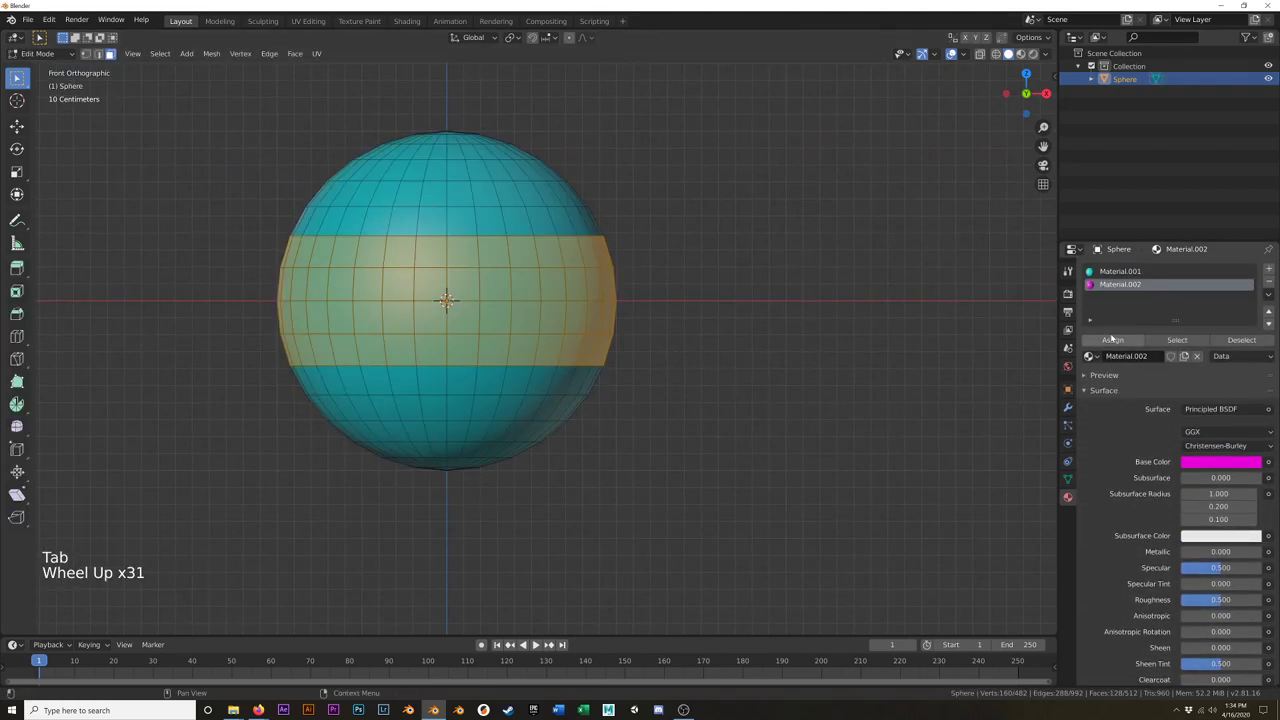
{"action": "left_click", "coordinate": [1113, 340]}
{"action": "key", "text": "Tab"}
{"action": "scroll", "coordinate": [703, 364], "scroll_direction": "down", "scroll_amount": 13}
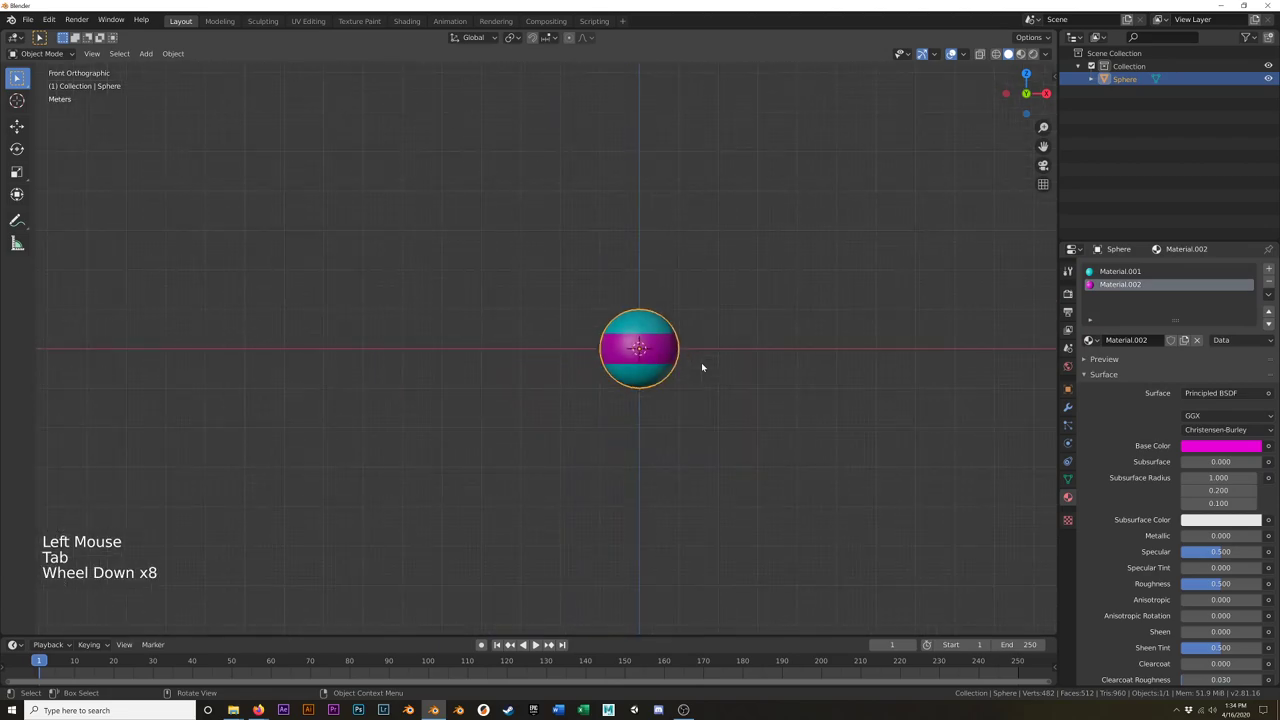
Step: Try rotating the striped sphere freely in a perspective view
{"action": "scroll", "coordinate": [717, 366], "scroll_direction": "up", "scroll_amount": 7}
{"action": "mouse_move", "coordinate": [700, 366]}
{"action": "middle_mouse_down"}
{"action": "mouse_move", "coordinate": [689, 381]}
{"action": "mouse_move", "coordinate": [694, 363]}
{"action": "middle_mouse_up"}
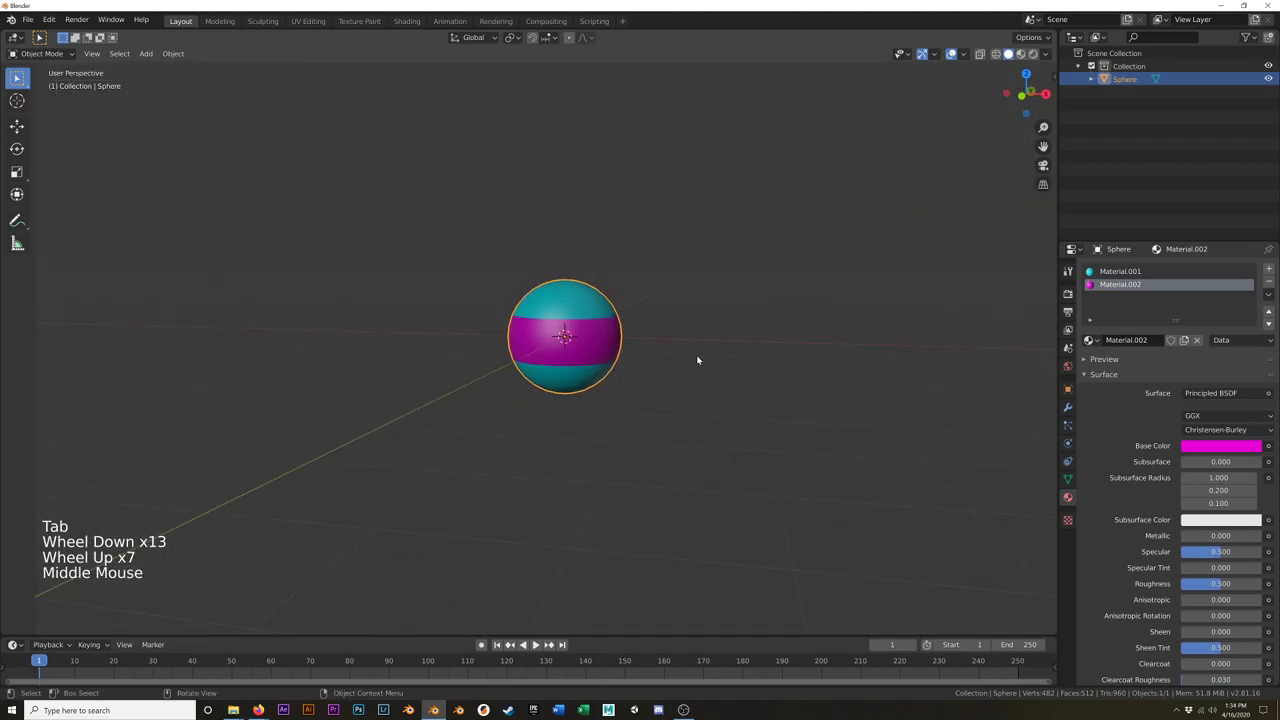
{"action": "key", "text": "r"}
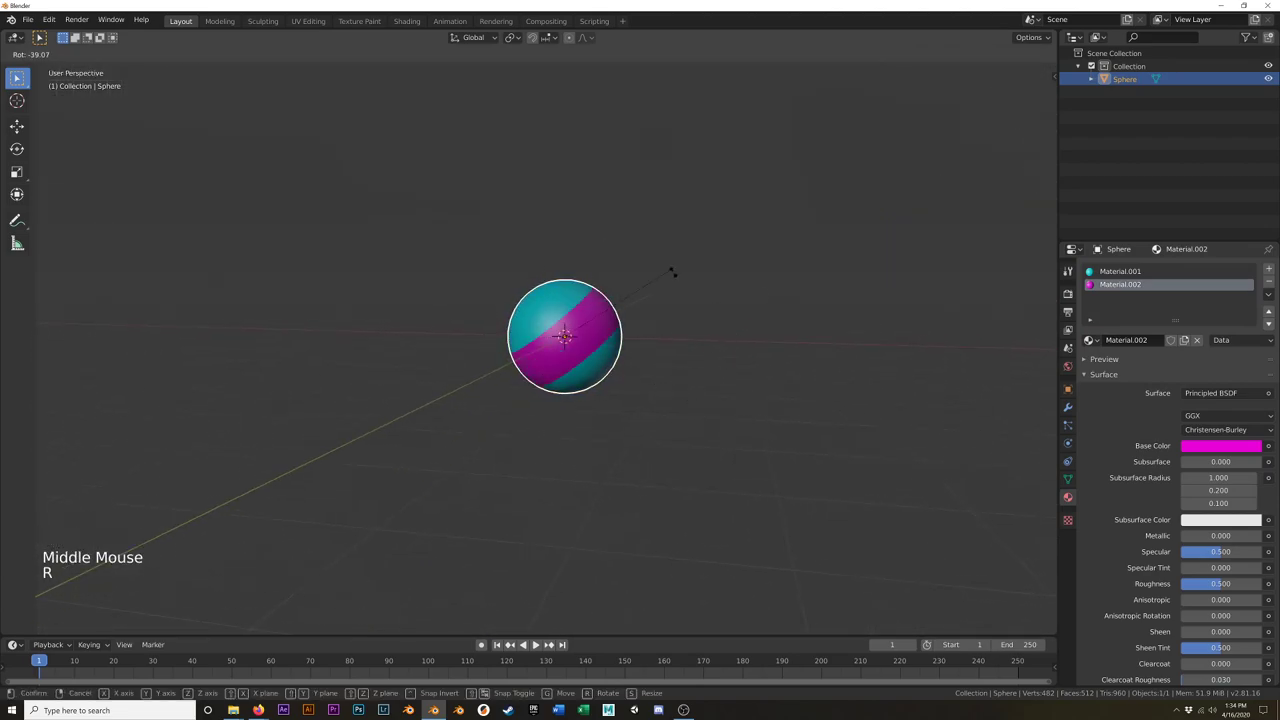
{"action": "left_click", "coordinate": [807, 352]}
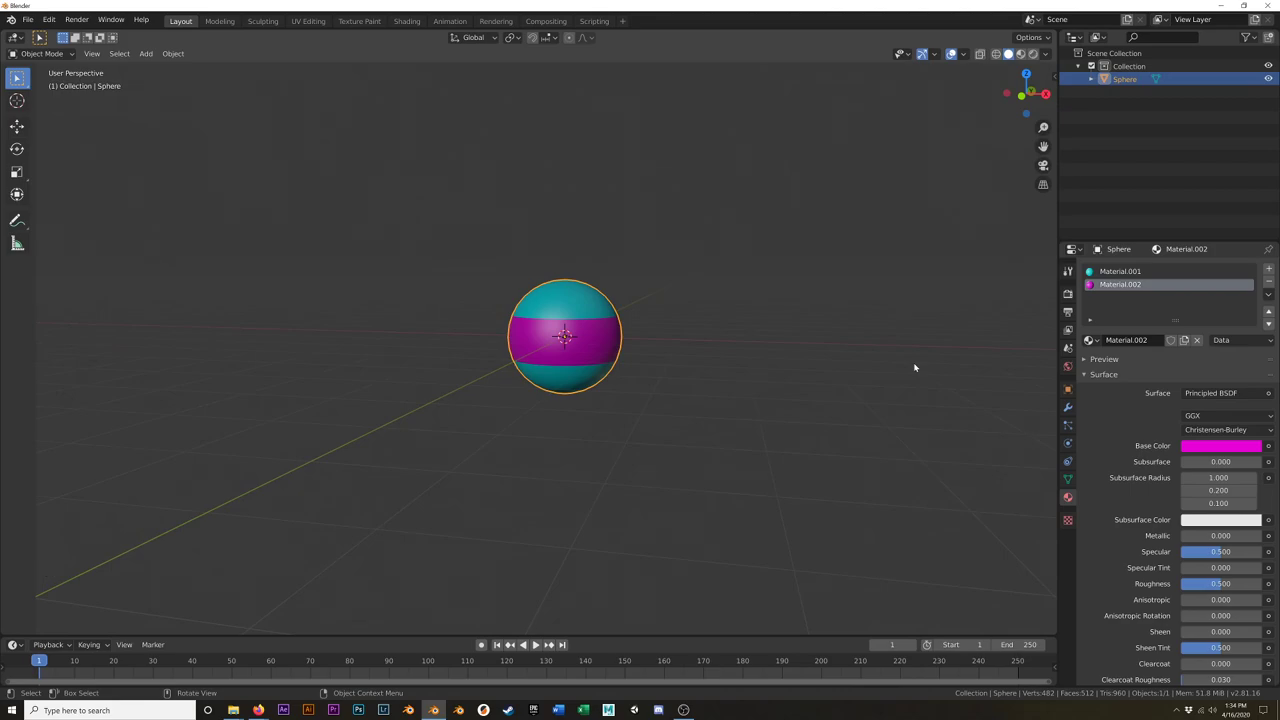
Step: In front view, move the sphere straight up until its lowest point rests on the red axis line at the world origin
{"action": "key", "text": "KP_1"}
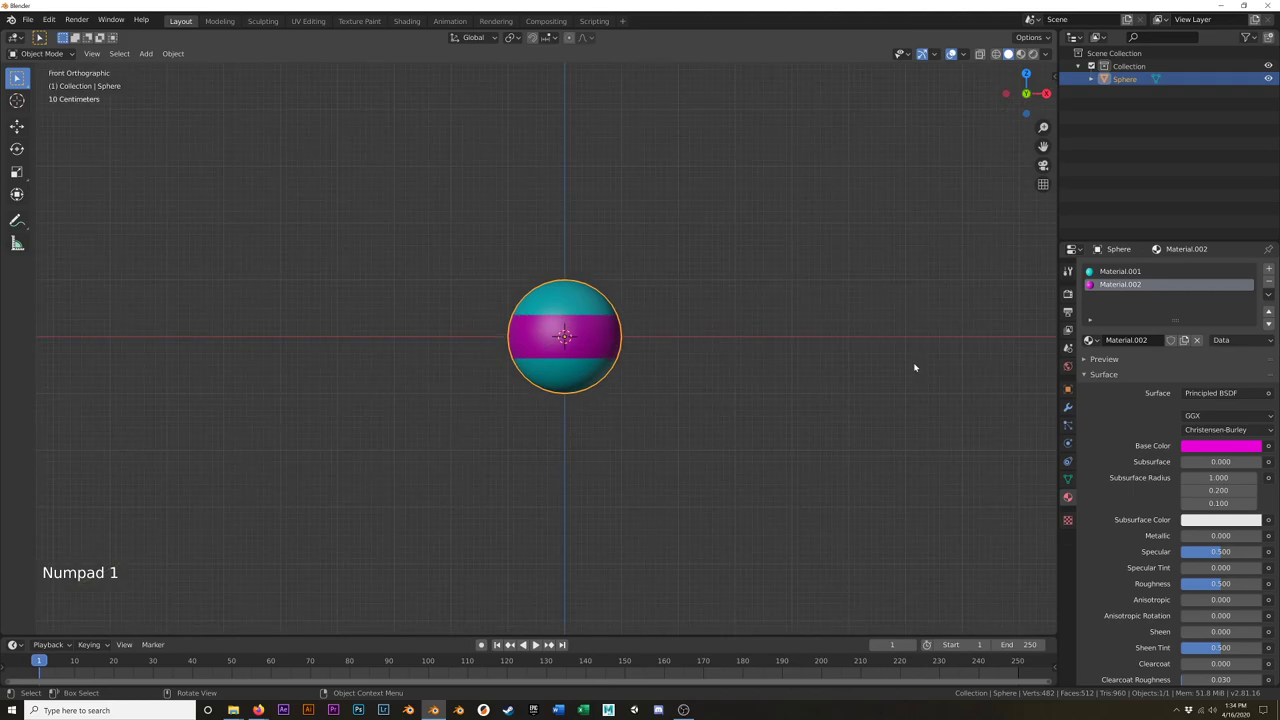
{"action": "scroll", "coordinate": [762, 324], "scroll_direction": "up", "scroll_amount": 7}
{"action": "scroll", "coordinate": [714, 320], "scroll_direction": "down", "scroll_amount": 4}
{"action": "middle_click_drag", "start_coordinate": [714, 320], "coordinate": [746, 409], "text": "shift"}
{"action": "scroll", "coordinate": [757, 390], "scroll_direction": "down", "scroll_amount": 5}
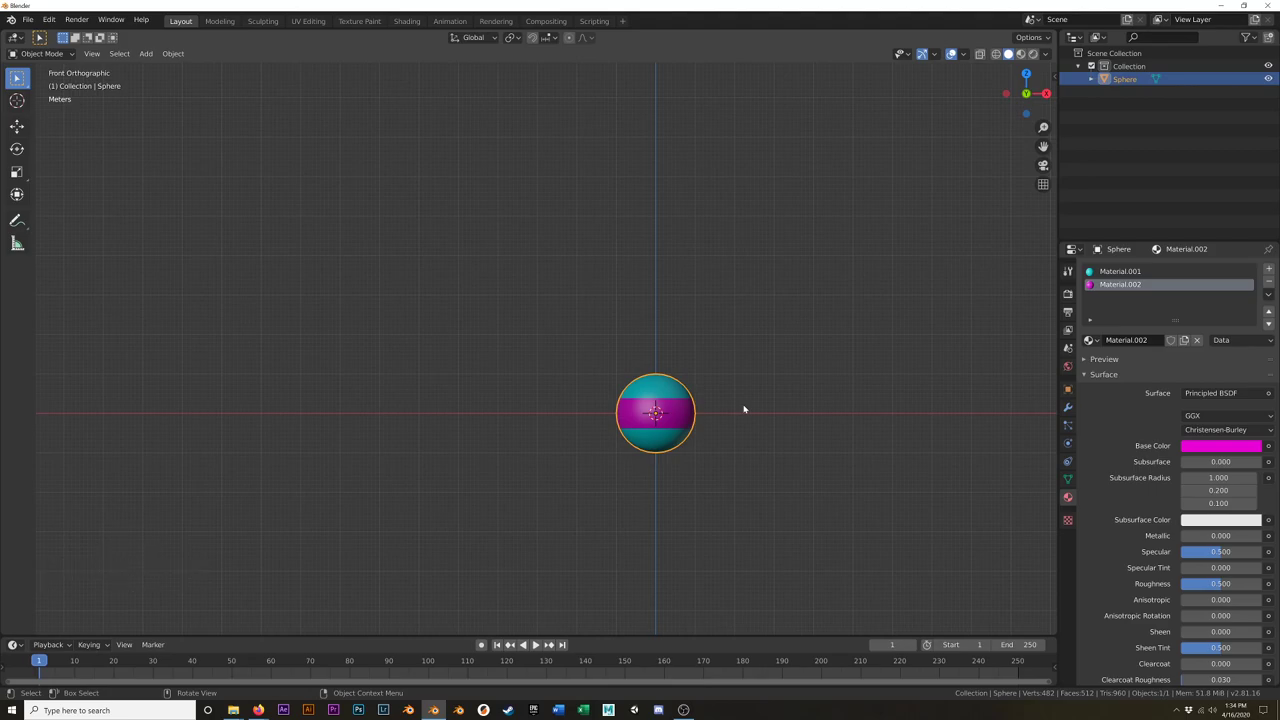
{"action": "key", "text": "g"}
{"action": "left_click", "coordinate": [743, 409]}
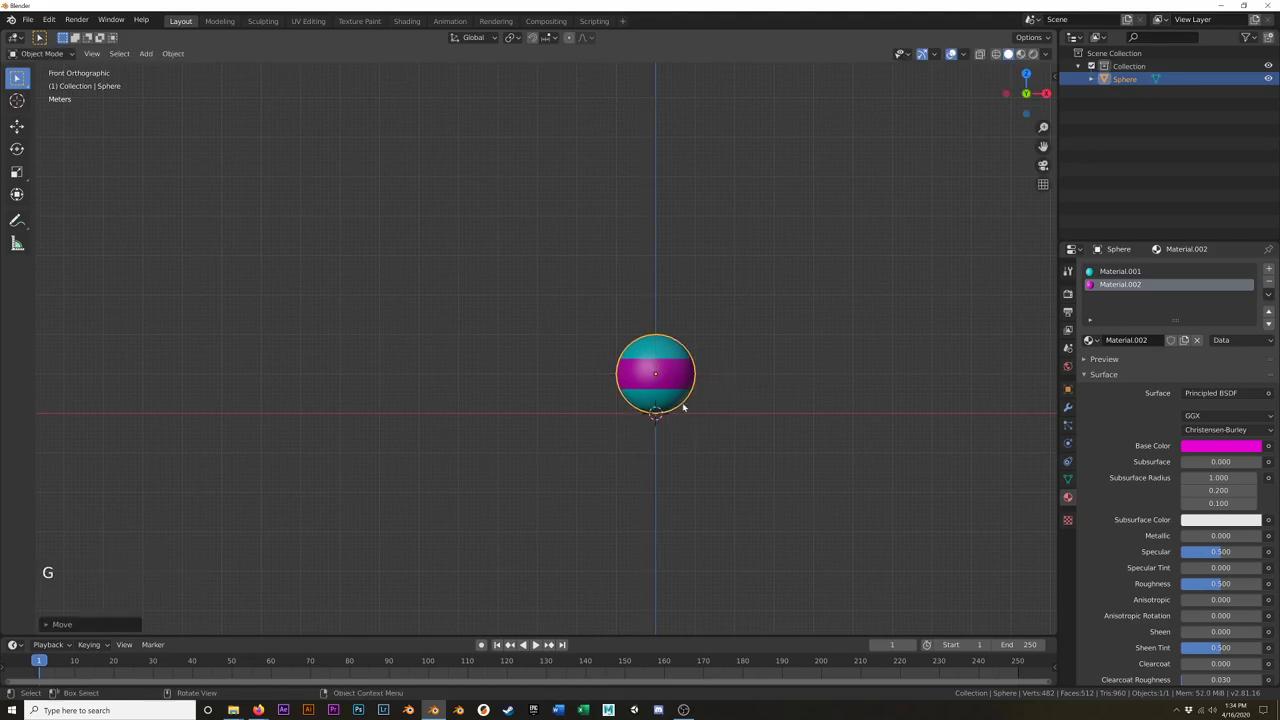
{"action": "scroll", "coordinate": [659, 410], "scroll_direction": "up", "scroll_amount": 7}
{"action": "scroll", "coordinate": [700, 425], "scroll_direction": "up", "scroll_amount": 8}
{"action": "scroll", "coordinate": [717, 417], "scroll_direction": "down", "scroll_amount": 11}
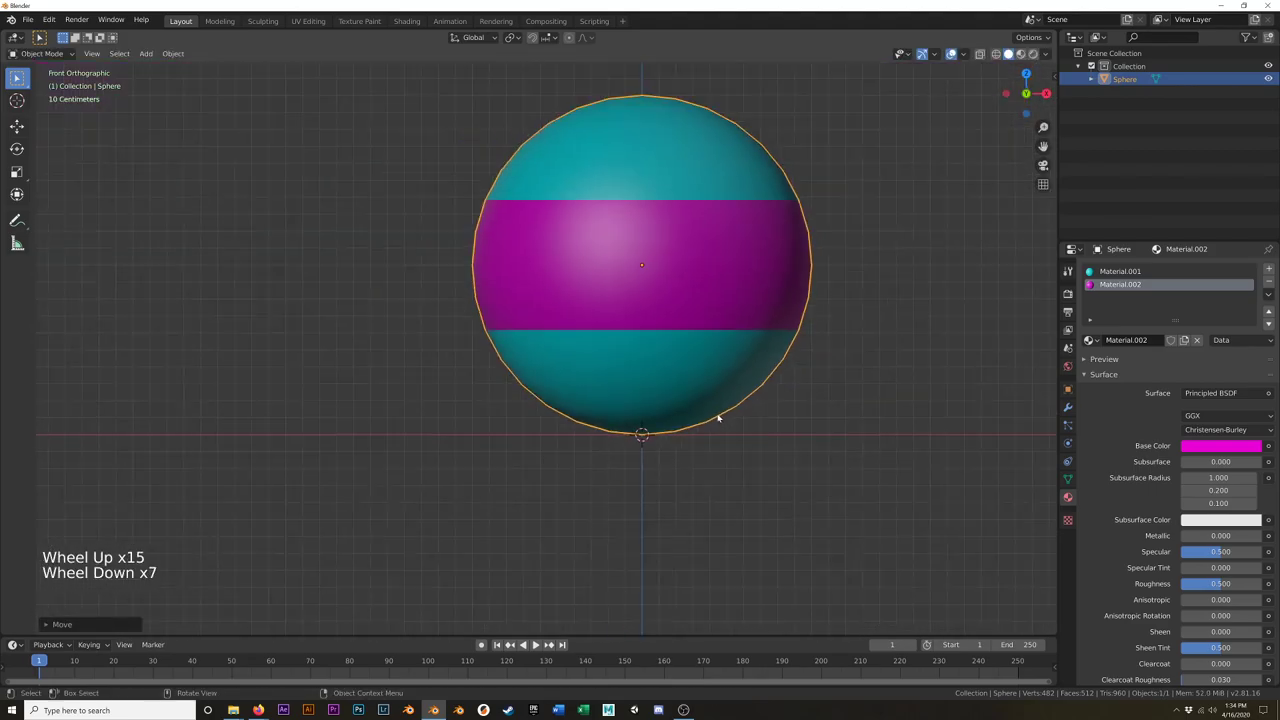
{"action": "middle_click_drag", "start_coordinate": [743, 400], "coordinate": [710, 440], "text": "shift"}
{"action": "scroll", "coordinate": [688, 434], "scroll_direction": "down", "scroll_amount": 7}
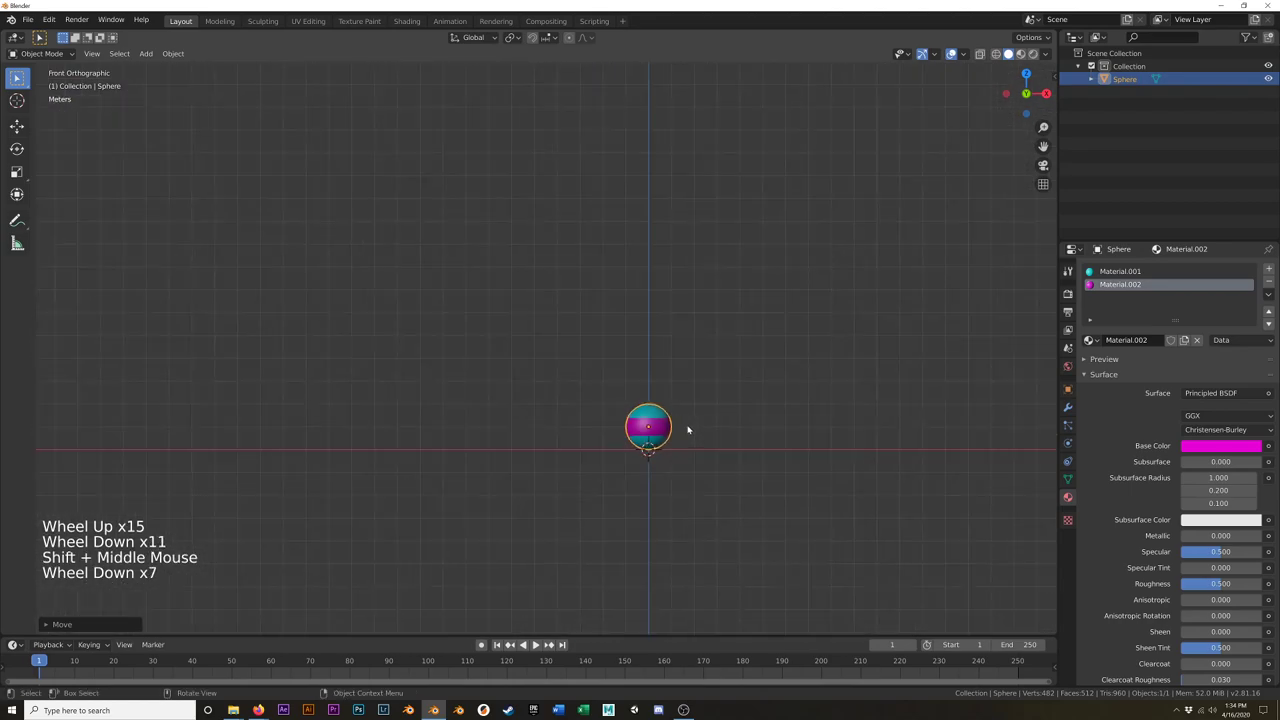
Step: Add a plane mesh at the world origin beneath the sphere
{"action": "middle_click_drag", "start_coordinate": [743, 391], "coordinate": [651, 383], "text": "shift"}
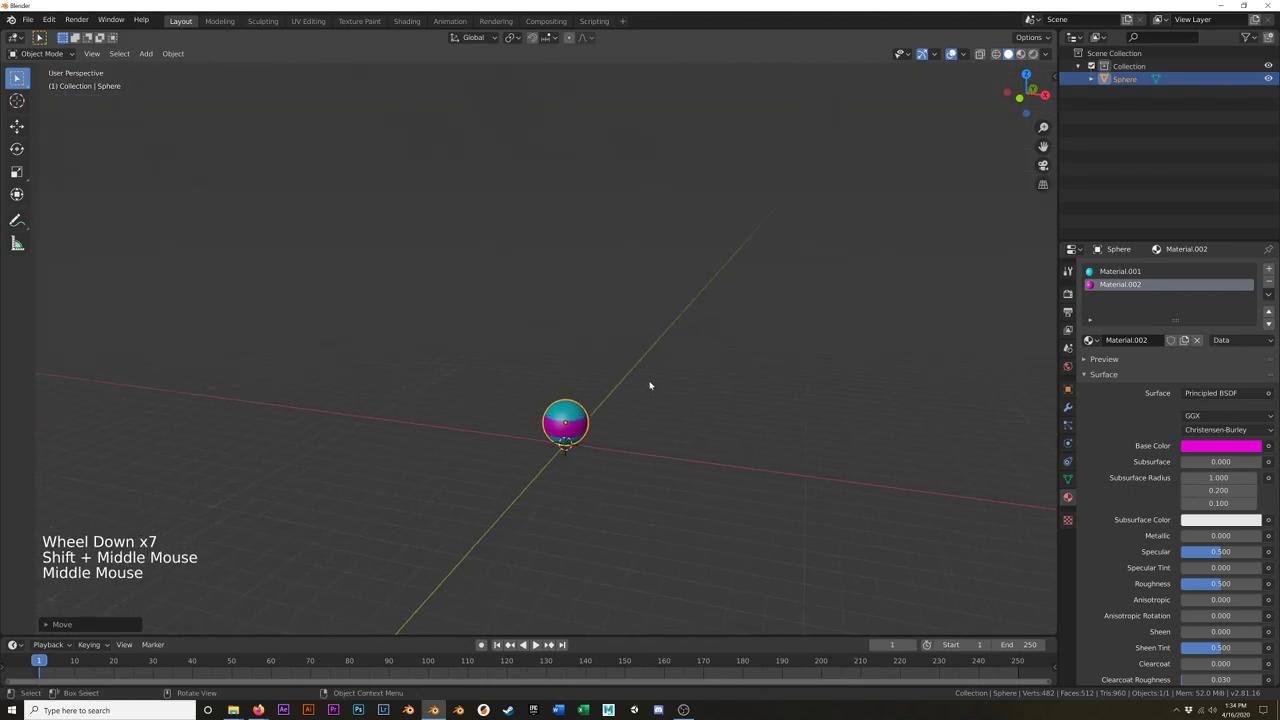
{"action": "scroll", "coordinate": [651, 383], "scroll_direction": "down", "scroll_amount": 4}
{"action": "scroll", "coordinate": [671, 382], "scroll_direction": "up", "scroll_amount": 2}
{"action": "key", "text": "shift+a"}
{"action": "mouse_move", "coordinate": [672, 378]}
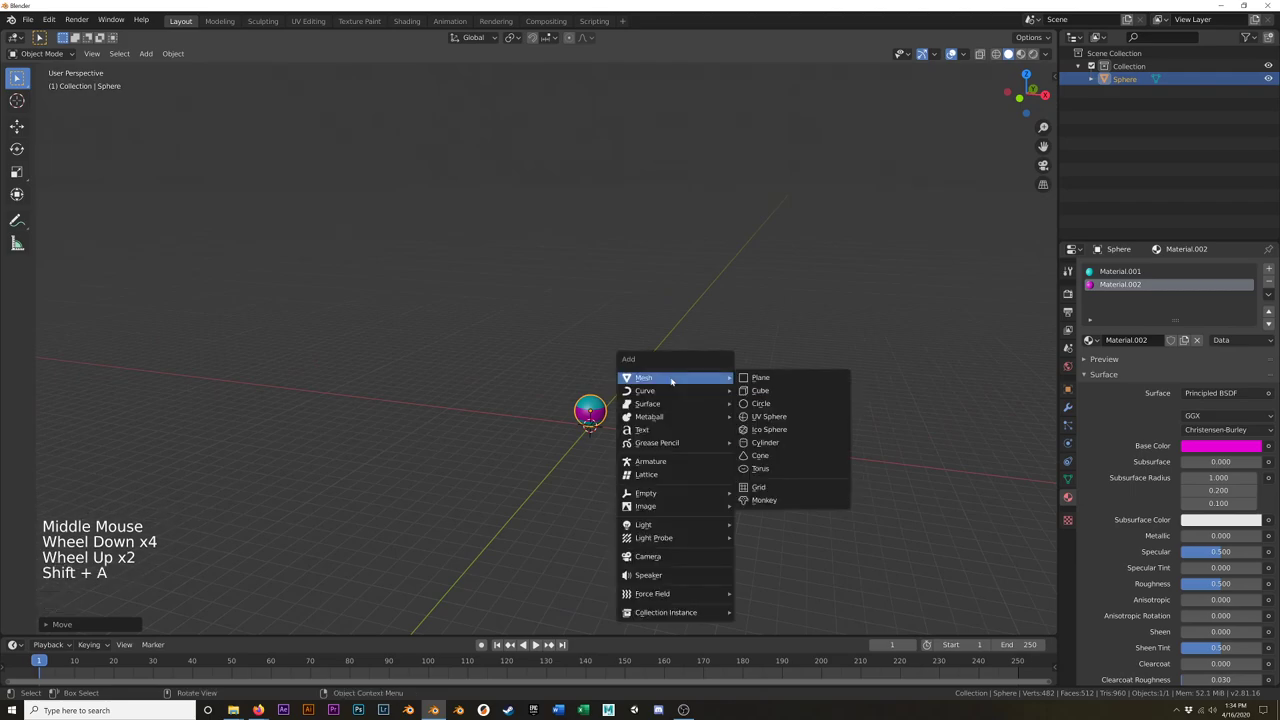
{"action": "left_click", "coordinate": [781, 377]}
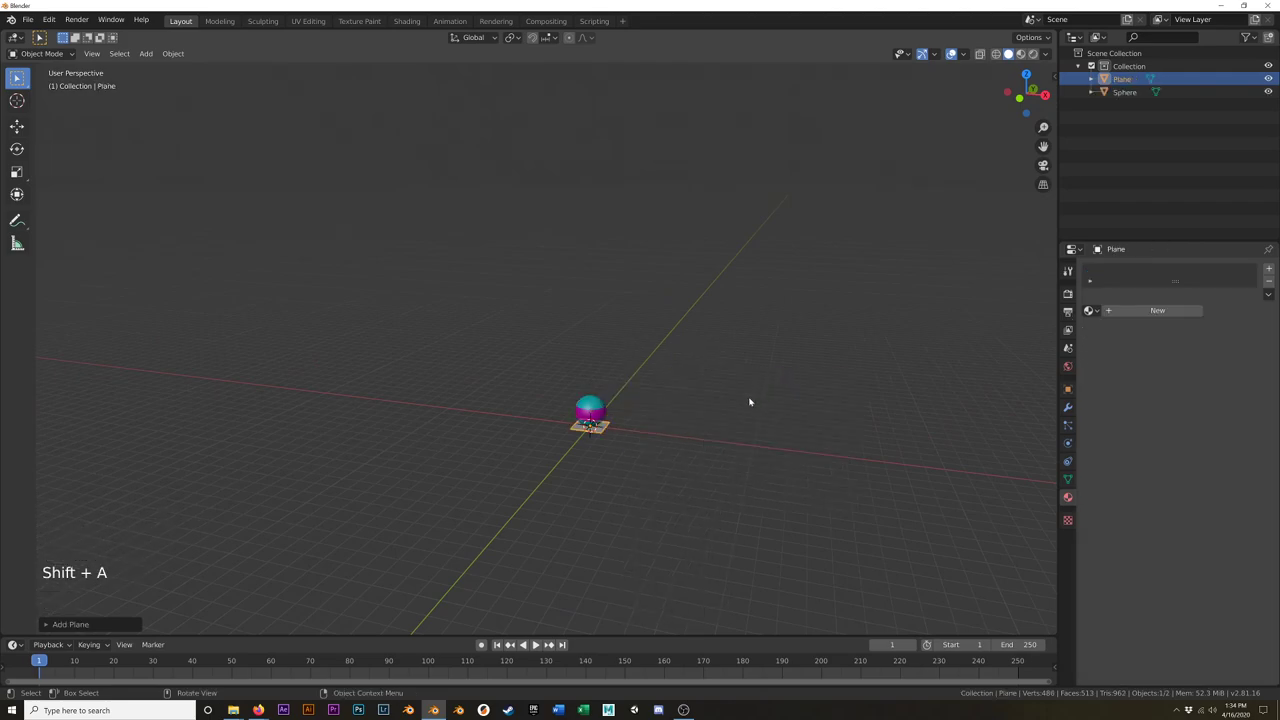
Step: In Edit Mode, scale the plane up in two passes into a large floor extending far around the sphere
{"action": "key", "text": "Tab"}
{"action": "key", "text": "s"}
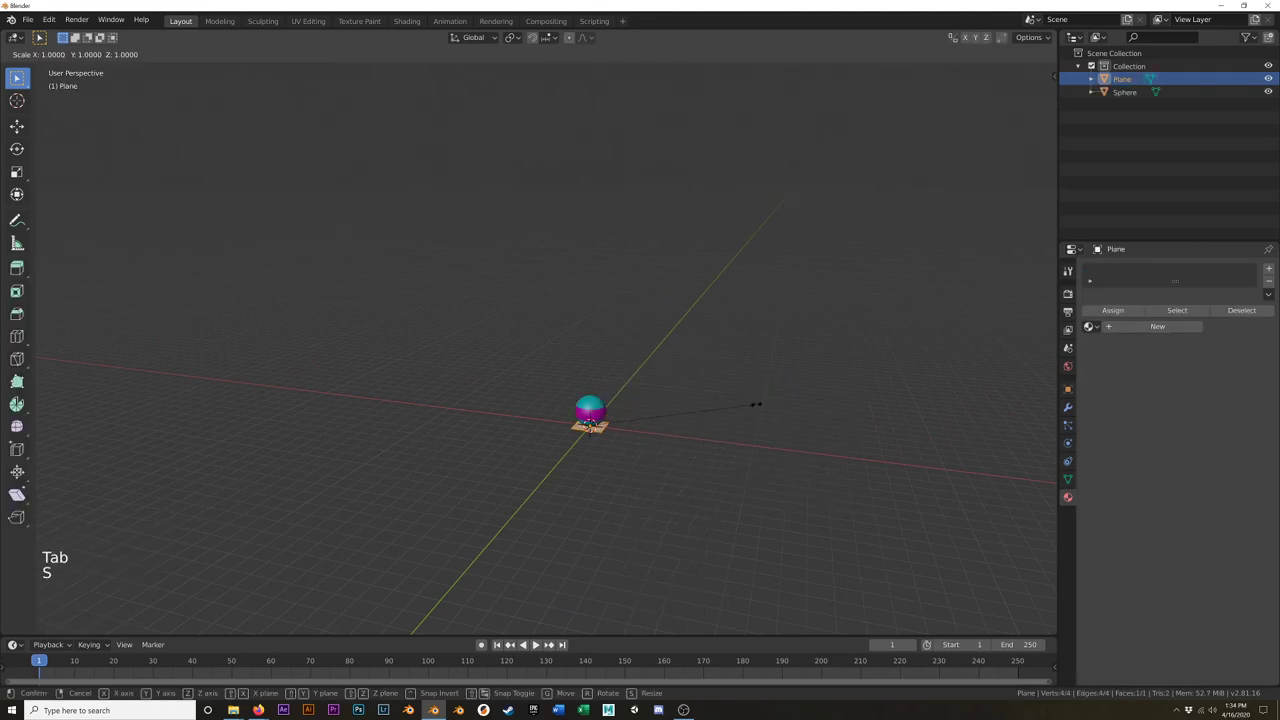
{"action": "left_click", "coordinate": [756, 404]}
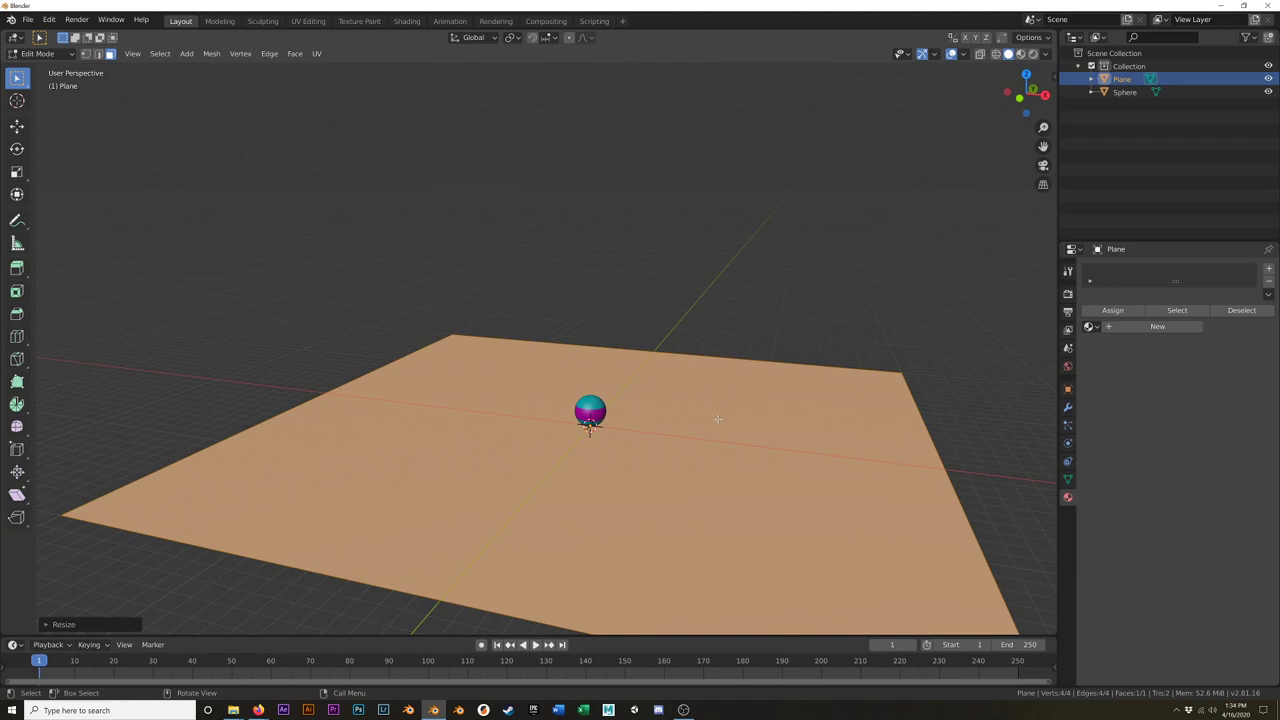
{"action": "key", "text": "s"}
{"action": "left_click", "coordinate": [717, 418]}
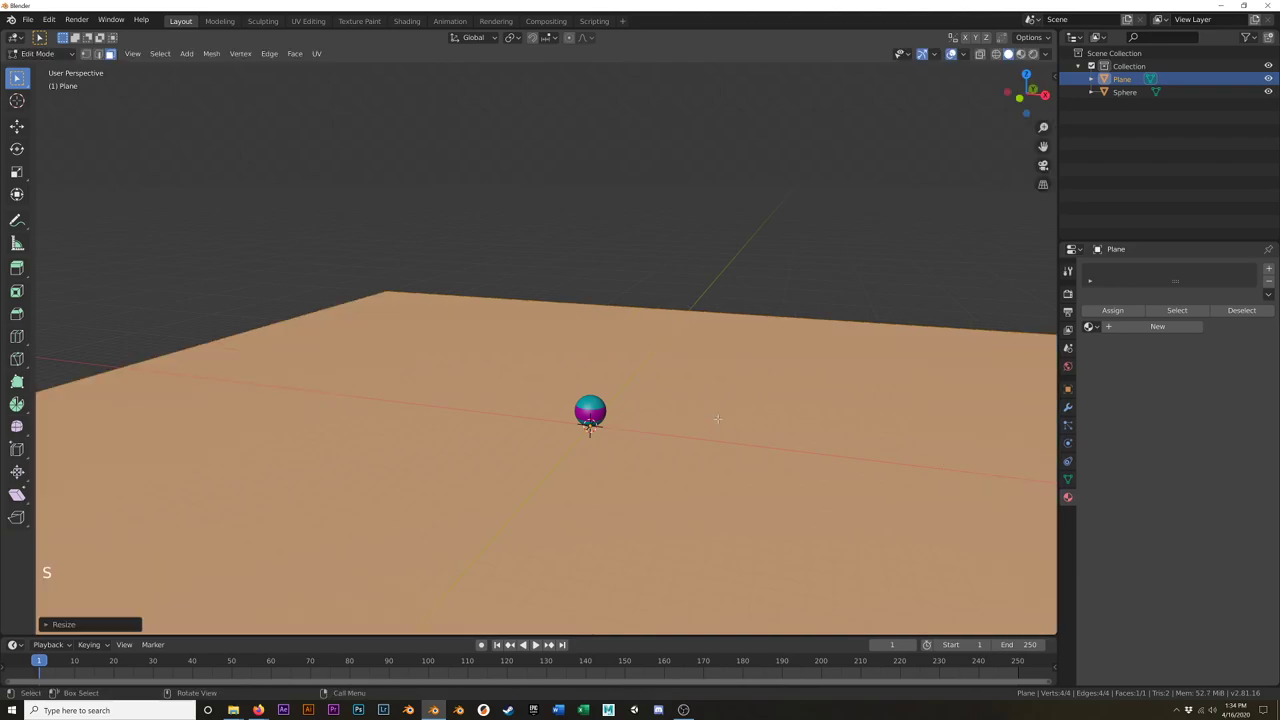
{"action": "scroll", "coordinate": [712, 414], "scroll_direction": "down", "scroll_amount": 5}
{"action": "key", "text": "Tab"}
Step: Rename the plane as Ground and the sphere as Ball
{"action": "mouse_move", "coordinate": [694, 449]}
{"action": "middle_mouse_down"}
{"action": "mouse_move", "coordinate": [720, 386]}
{"action": "mouse_move", "coordinate": [692, 441]}
{"action": "middle_mouse_up"}
{"action": "scroll", "coordinate": [692, 441], "scroll_direction": "down", "scroll_amount": 1}
{"action": "double_click", "coordinate": [1122, 79]}
{"action": "type", "text": "Ground"}
{"action": "key", "text": "Return"}
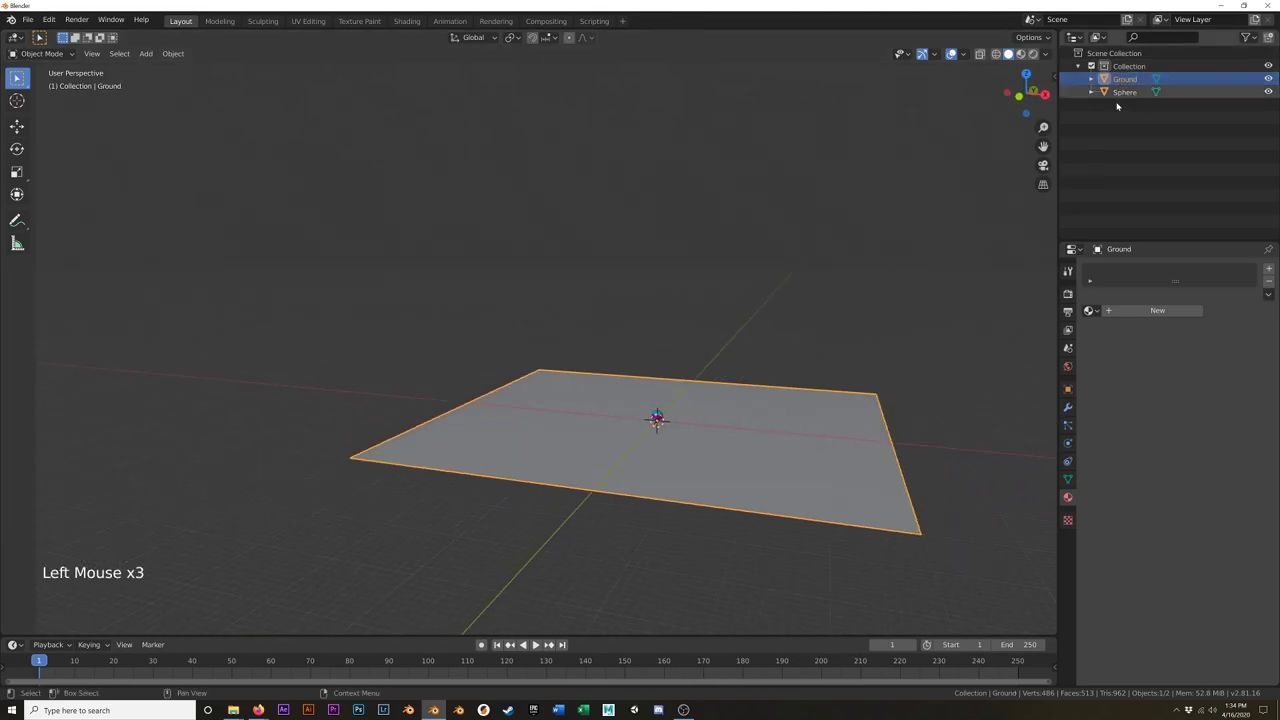
{"action": "left_click", "coordinate": [1120, 92]}
{"action": "double_click", "coordinate": [1120, 92]}
{"action": "type", "text": "Ball"}
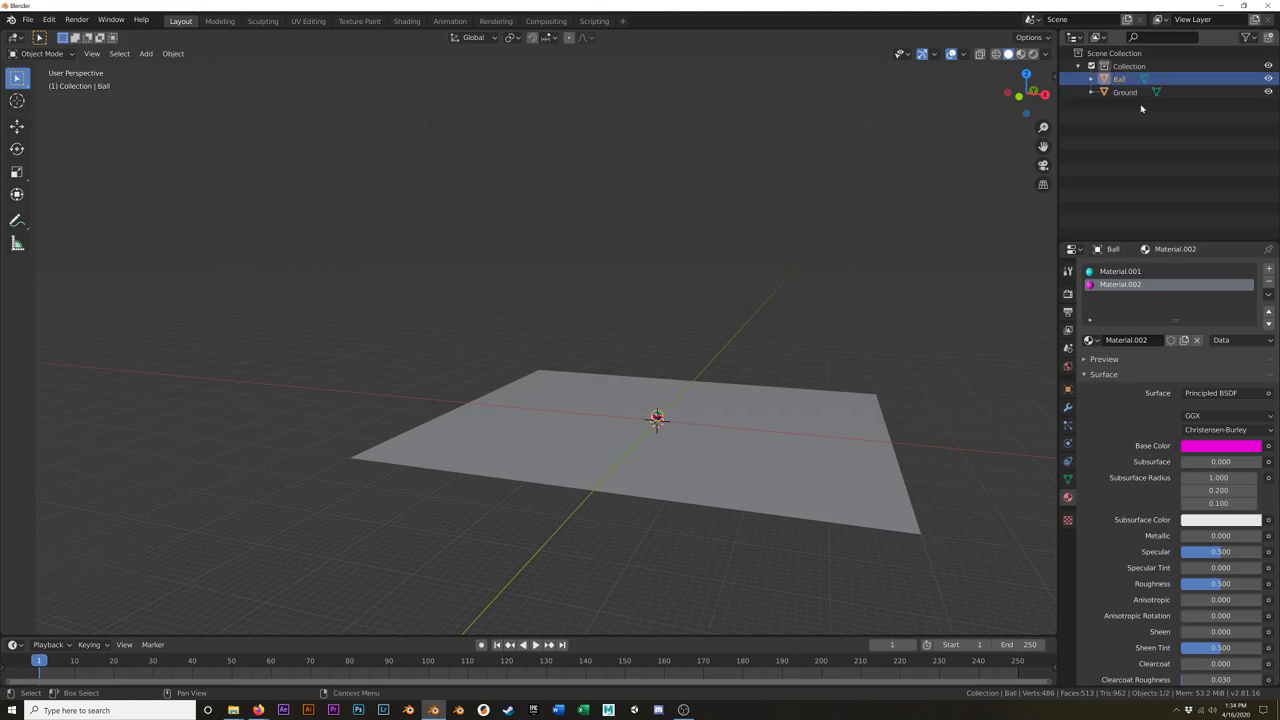
Step: Frame the Ball close up in front view
{"action": "scroll", "coordinate": [630, 407], "scroll_direction": "up", "scroll_amount": 7}
{"action": "middle_click_drag", "start_coordinate": [757, 420], "coordinate": [673, 415], "text": "shift"}
{"action": "key", "text": "KP_1"}
{"action": "scroll", "coordinate": [821, 416], "scroll_direction": "up", "scroll_amount": 8}
{"action": "middle_click_drag", "start_coordinate": [587, 391], "coordinate": [851, 386], "text": "shift"}
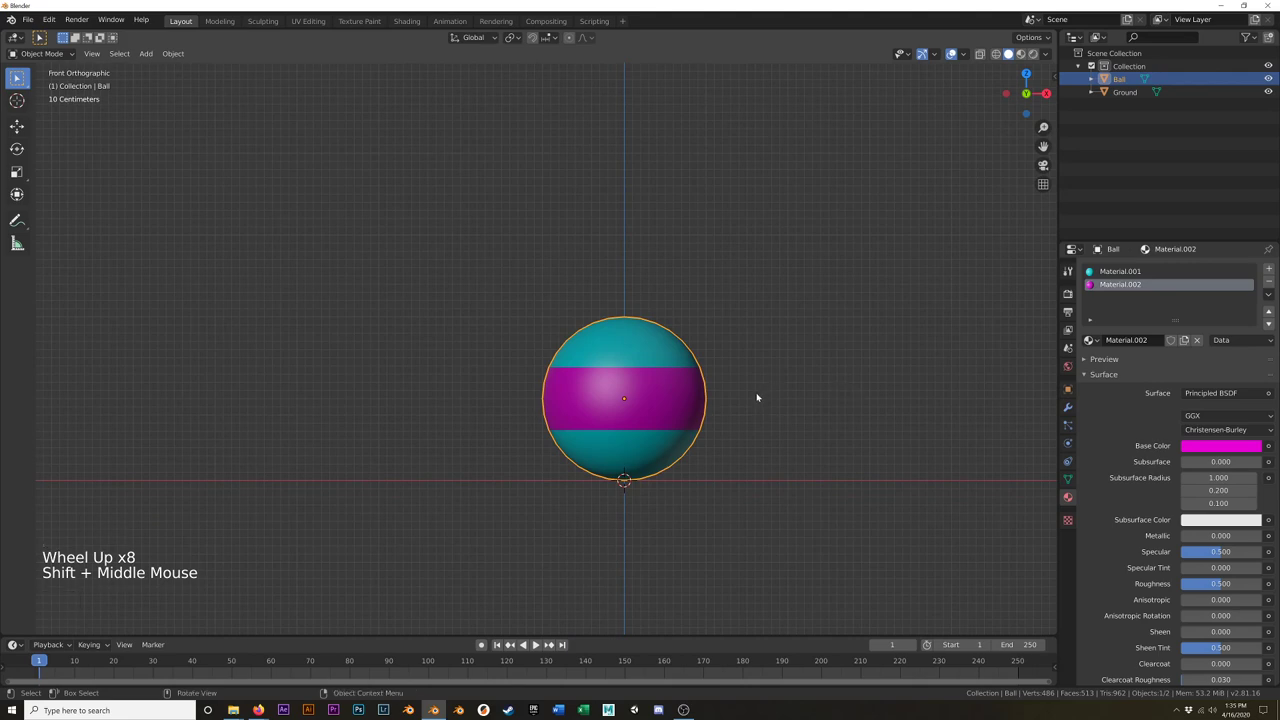
{"action": "scroll", "coordinate": [734, 409], "scroll_direction": "up", "scroll_amount": 3}
{"action": "middle_click_drag", "start_coordinate": [734, 409], "coordinate": [762, 391], "text": "shift"}
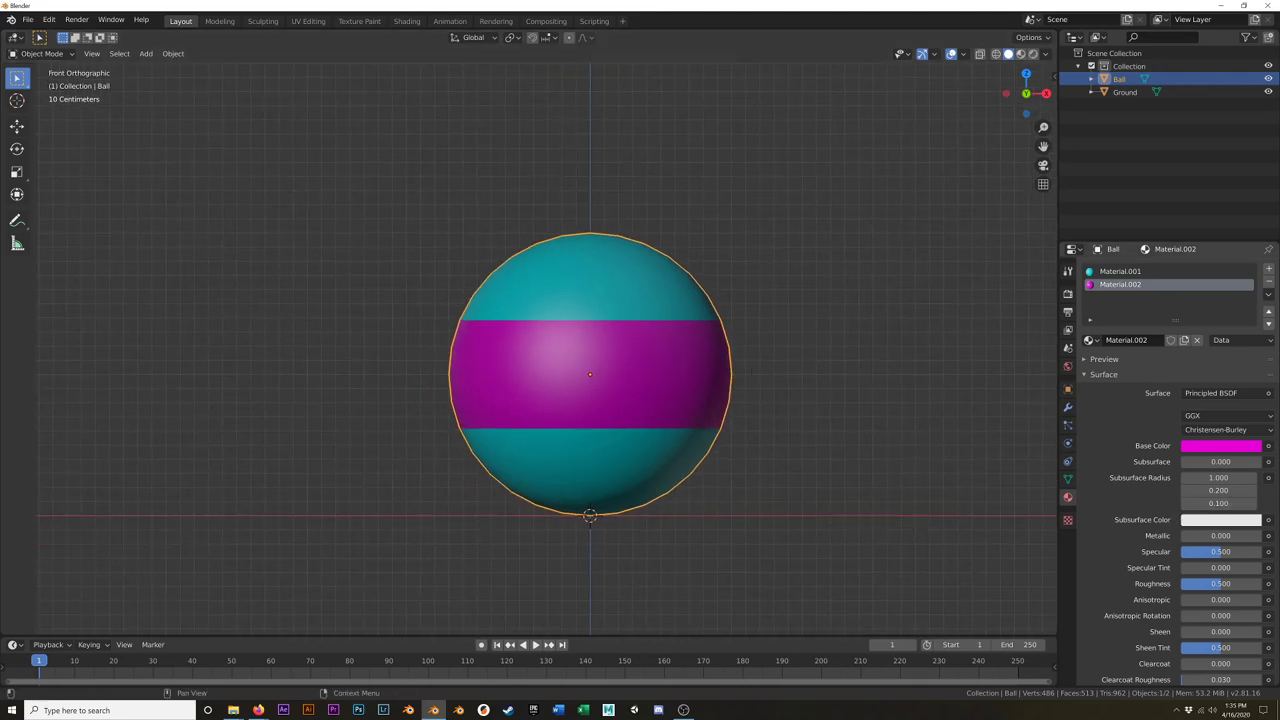
{"action": "key", "text": "alt+Tab"}
{"action": "key", "text": "alt+Tab"}
{"action": "key", "text": "alt+Tab"}
{"action": "key", "text": "alt+Tab"}
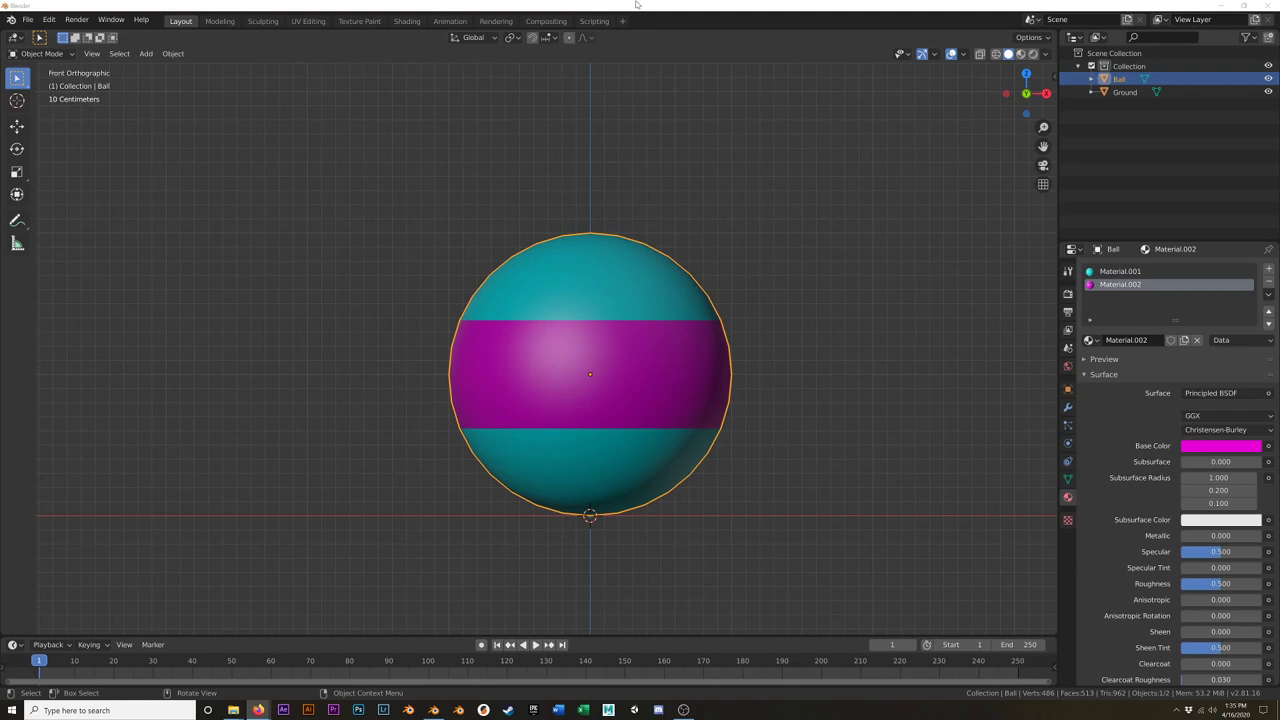
Step: Add a sphere-shaped empty at the world origin and check it from an angle before returning to front view
{"action": "key", "text": "shift+a"}
{"action": "mouse_move", "coordinate": [574, 353]}
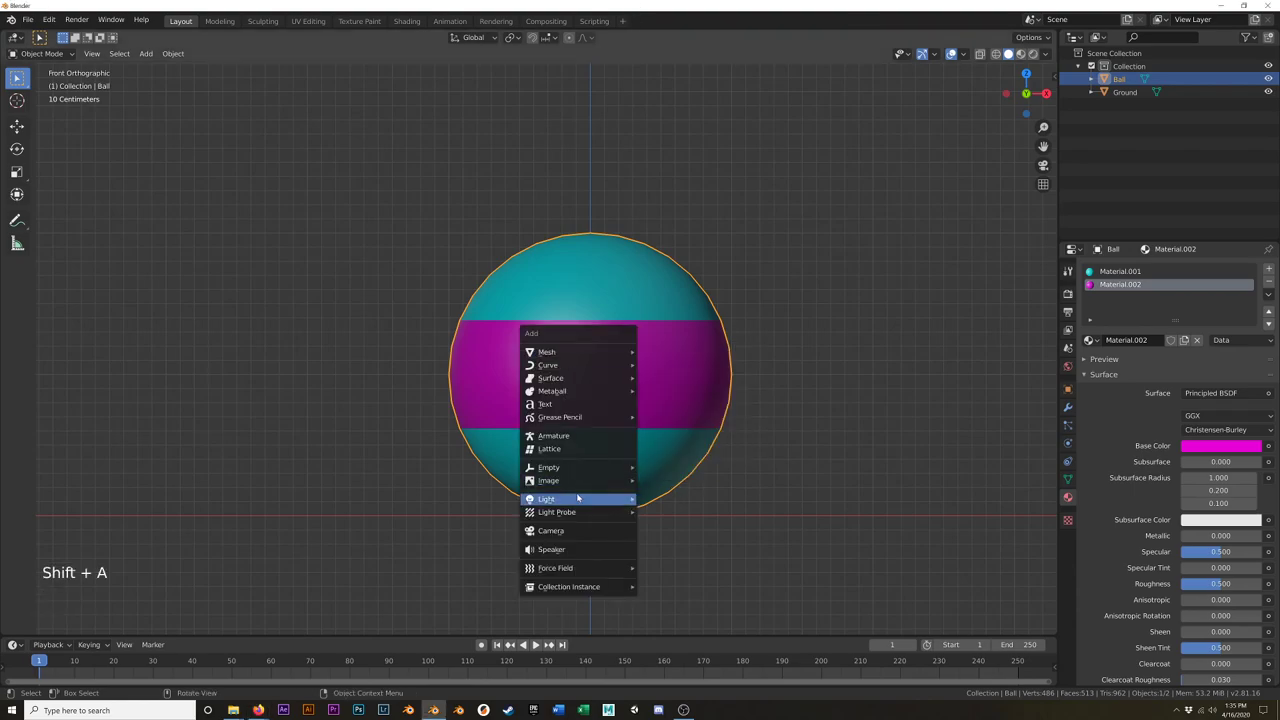
{"action": "mouse_move", "coordinate": [584, 469]}
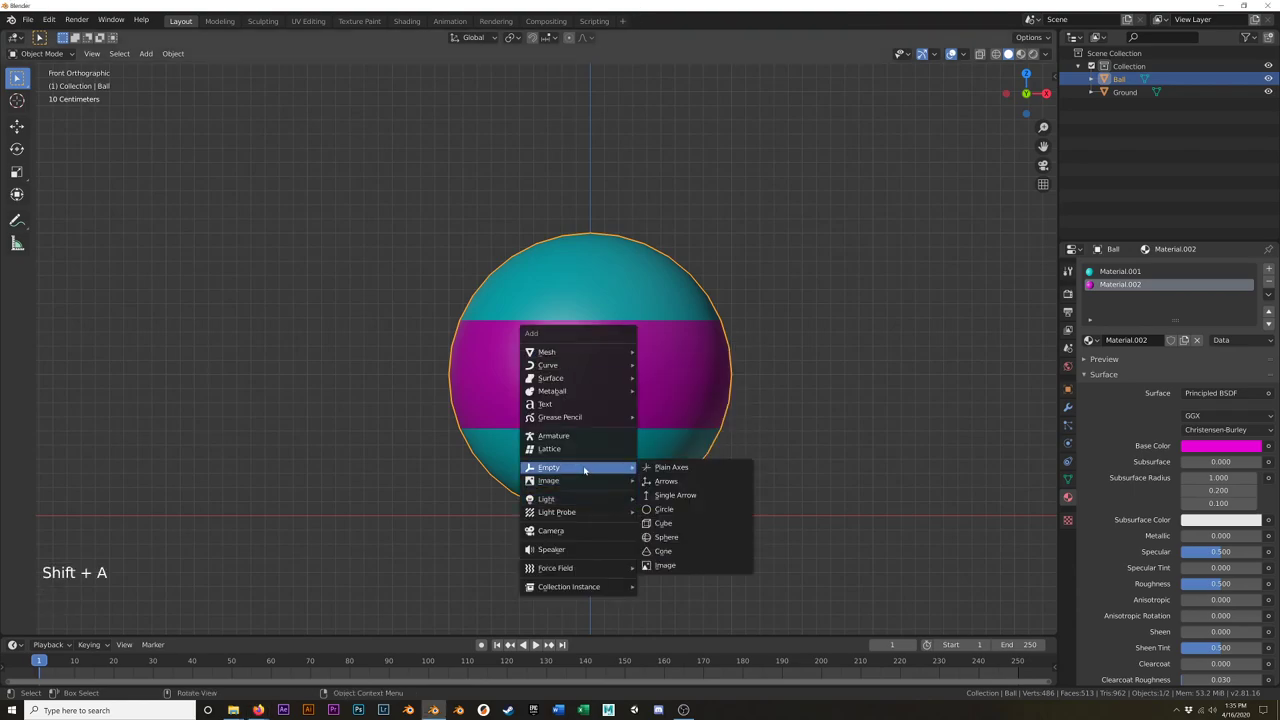
{"action": "left_click", "coordinate": [703, 538]}
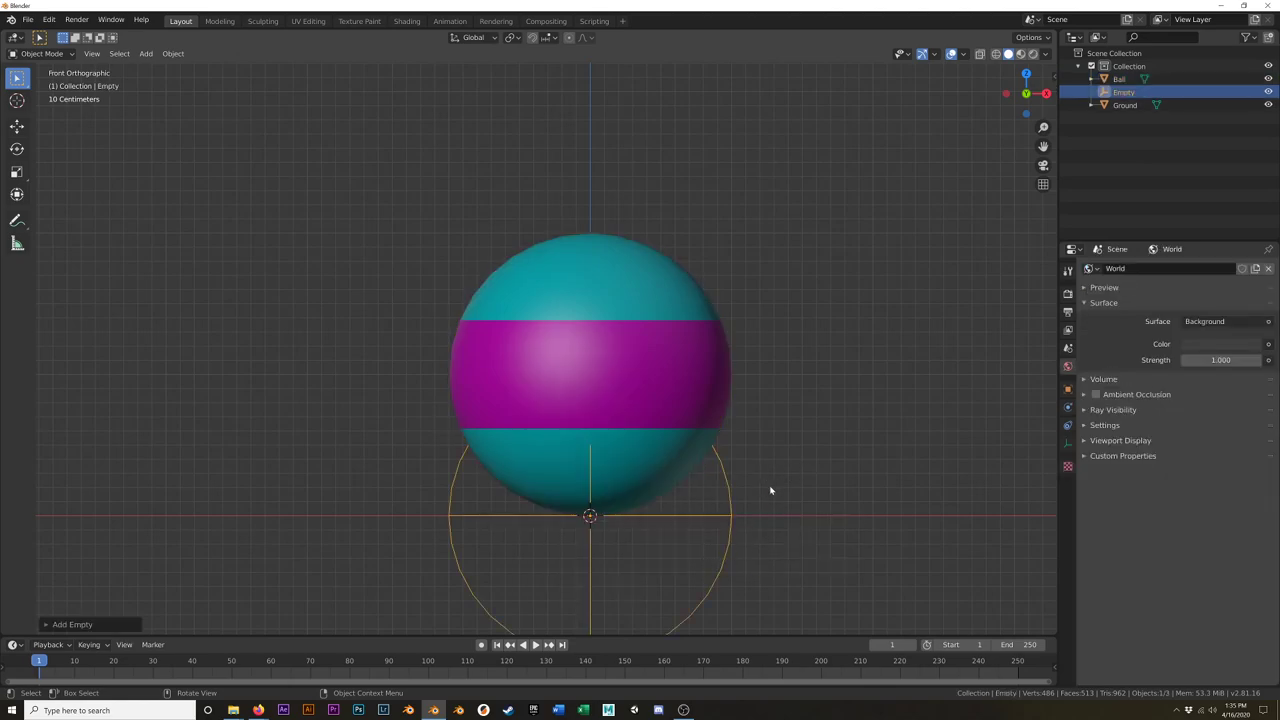
{"action": "middle_click_drag", "start_coordinate": [814, 477], "coordinate": [788, 460]}
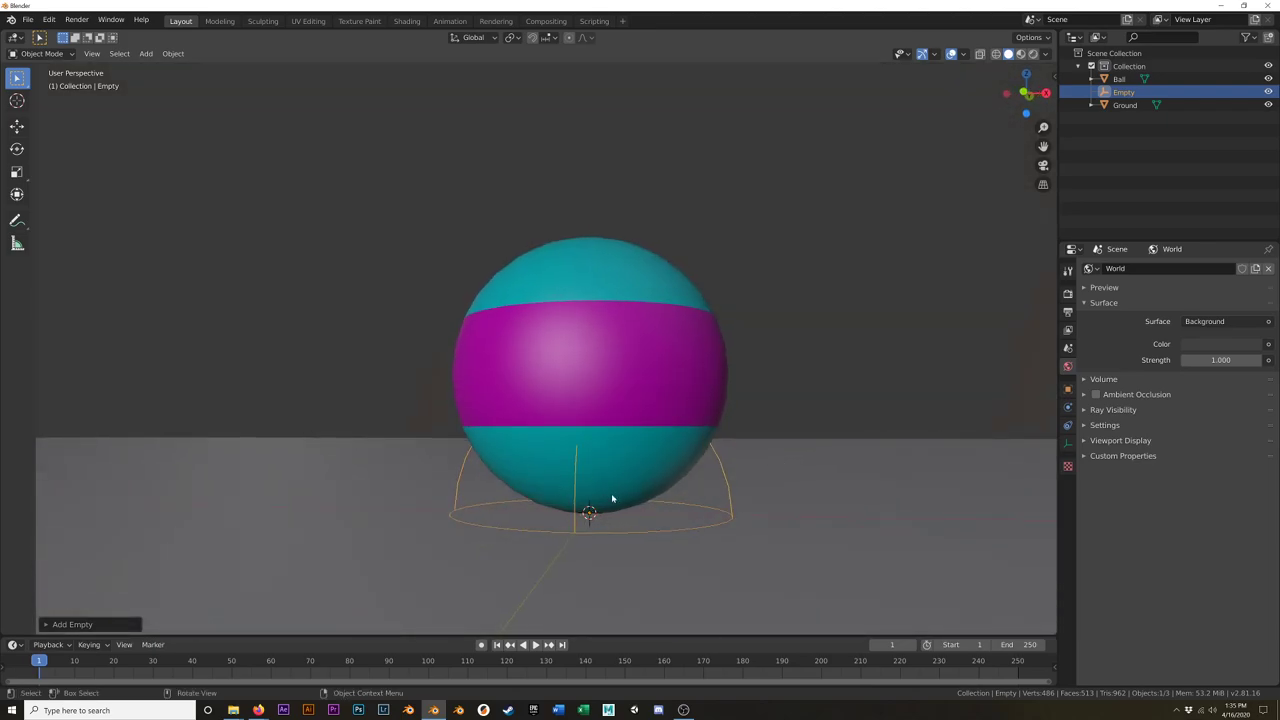
{"action": "key", "text": "KP_1"}
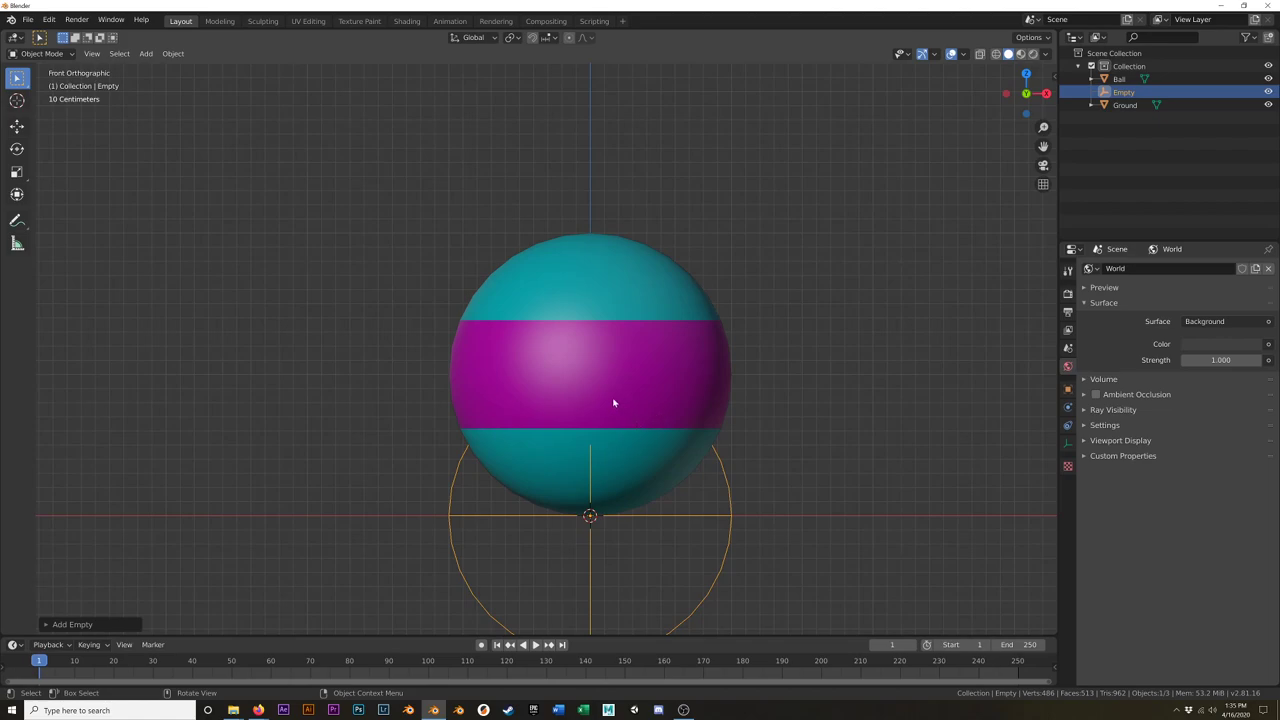
Step: Snap the 3D cursor to the origin of the Ball
{"action": "left_click", "coordinate": [626, 352]}
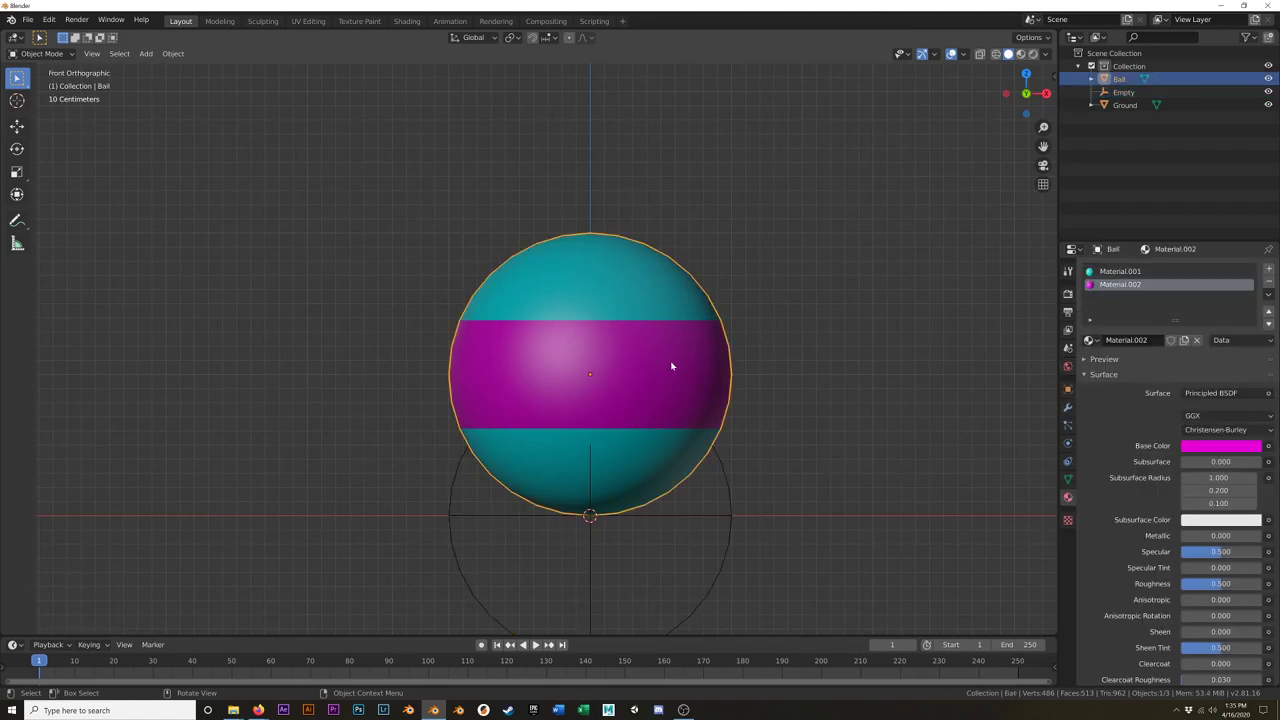
{"action": "key", "text": "shift+s"}
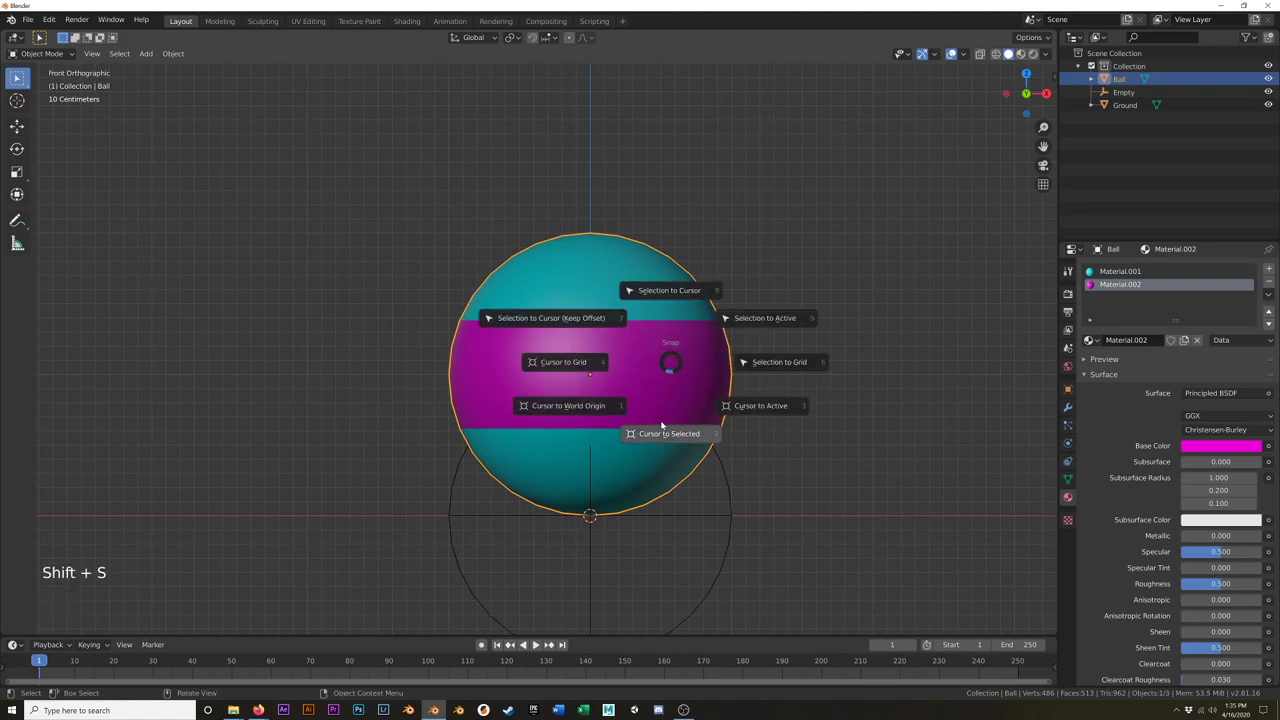
{"action": "left_click", "coordinate": [660, 434]}
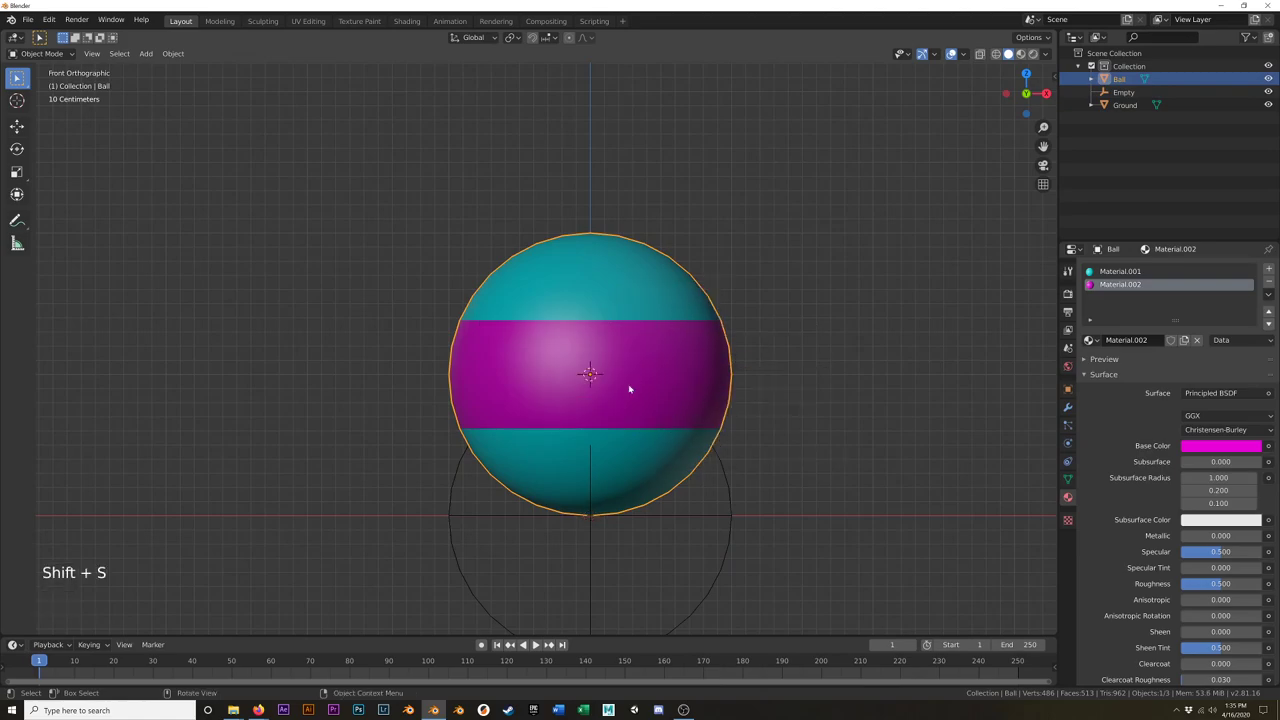
Step: Snap the empty to the 3D cursor at the Ball's centre and set its display size to 1.1 m
{"action": "left_click", "coordinate": [730, 494]}
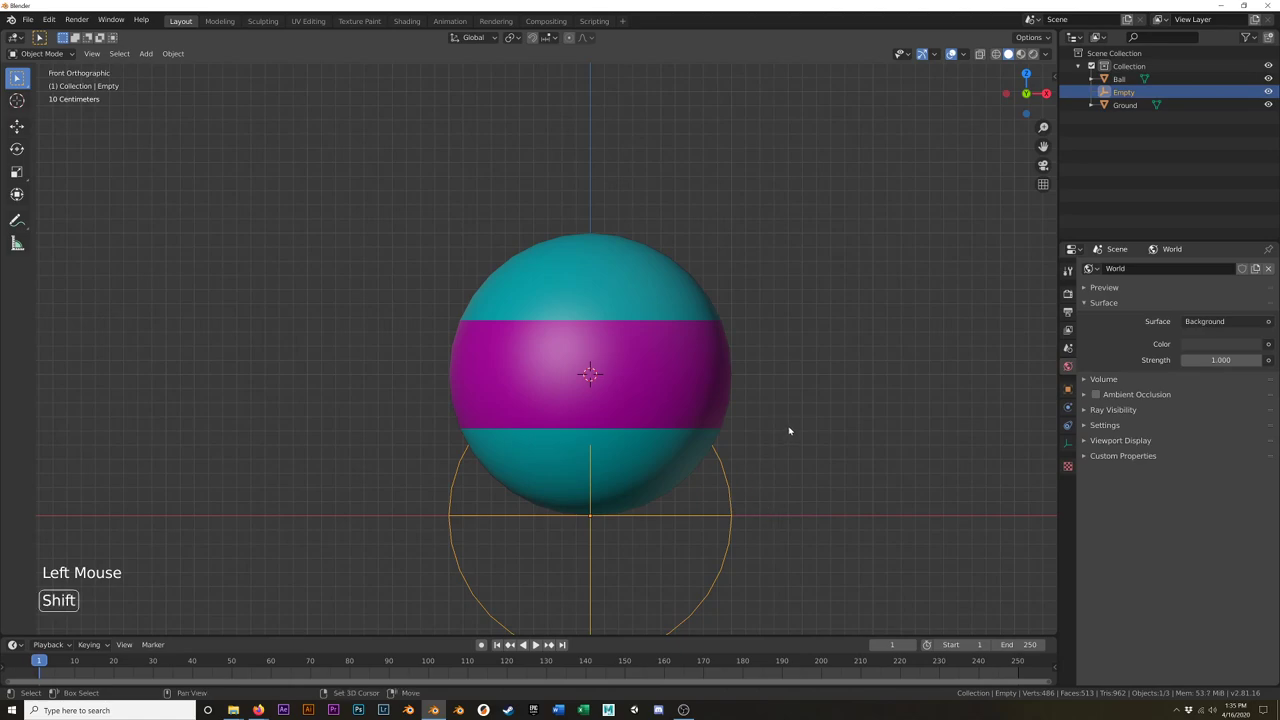
{"action": "key", "text": "shift+s"}
{"action": "left_click", "coordinate": [788, 360]}
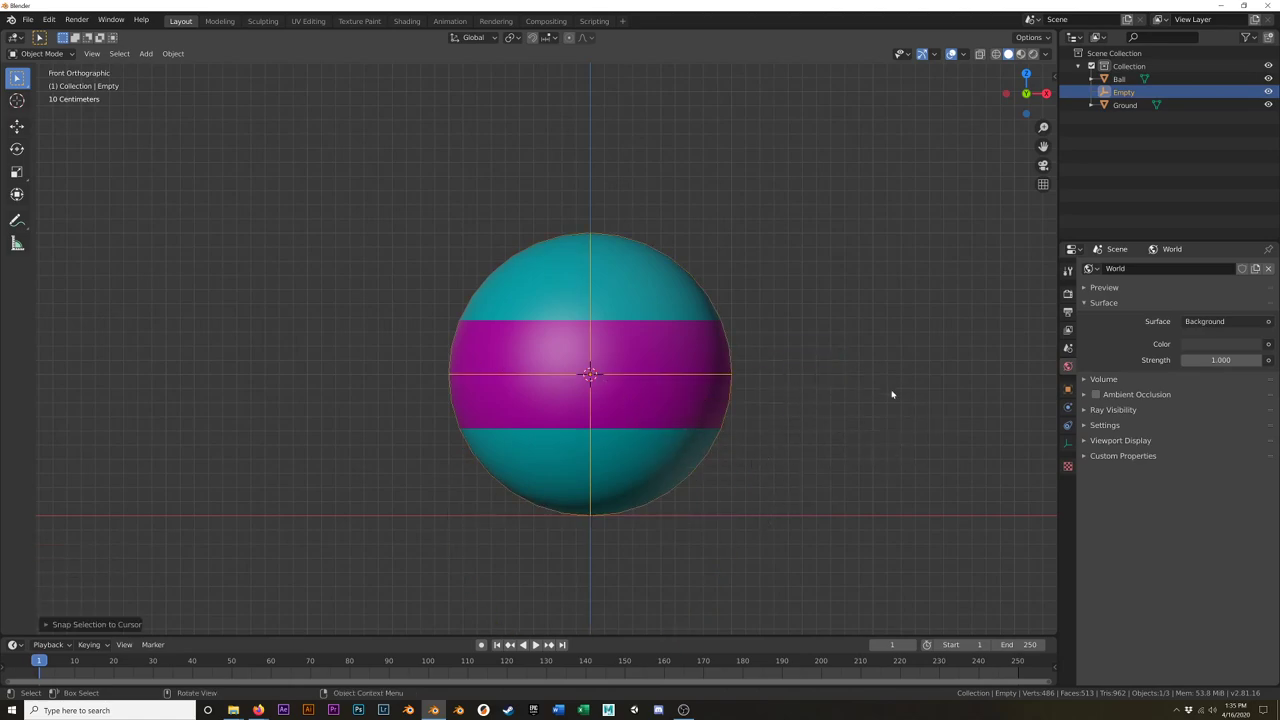
{"action": "left_click", "coordinate": [1067, 446]}
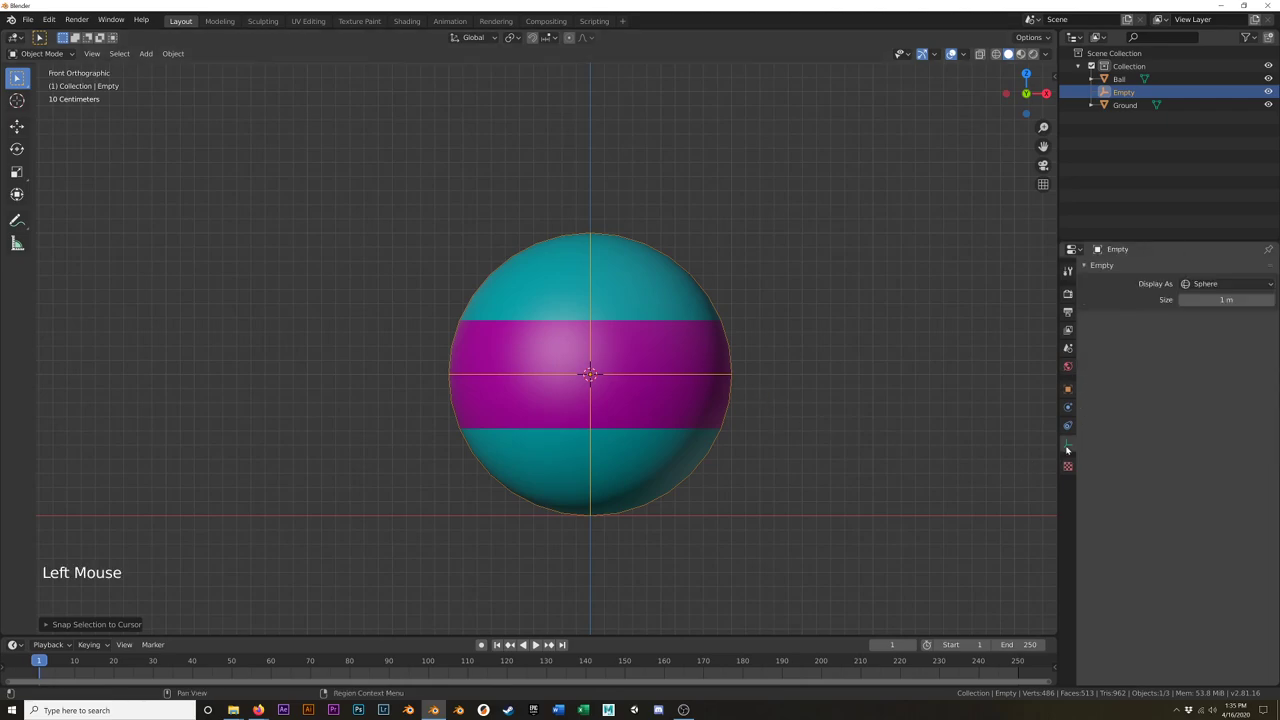
{"action": "left_click", "coordinate": [1270, 300]}
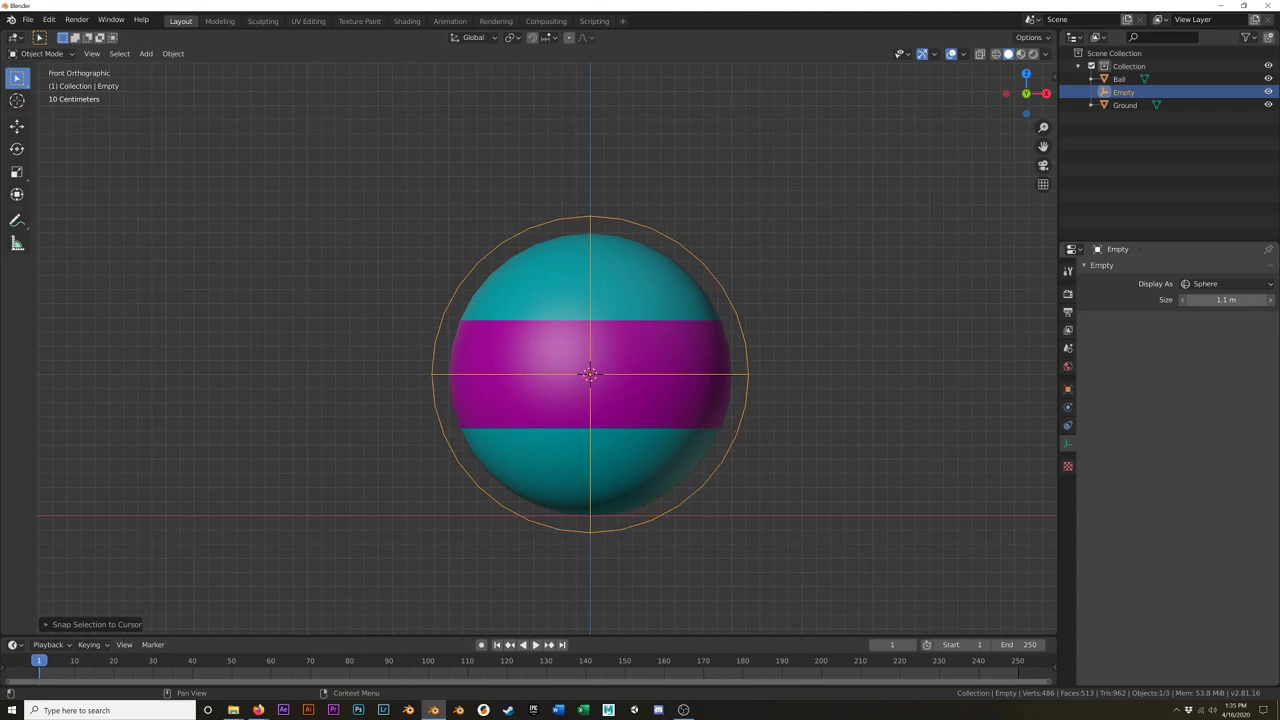
Step: Rename the sphere-shaped empty as Rotate
{"action": "double_click", "coordinate": [1127, 92]}
{"action": "type", "text": "Rotate"}
{"action": "key", "text": "Return"}
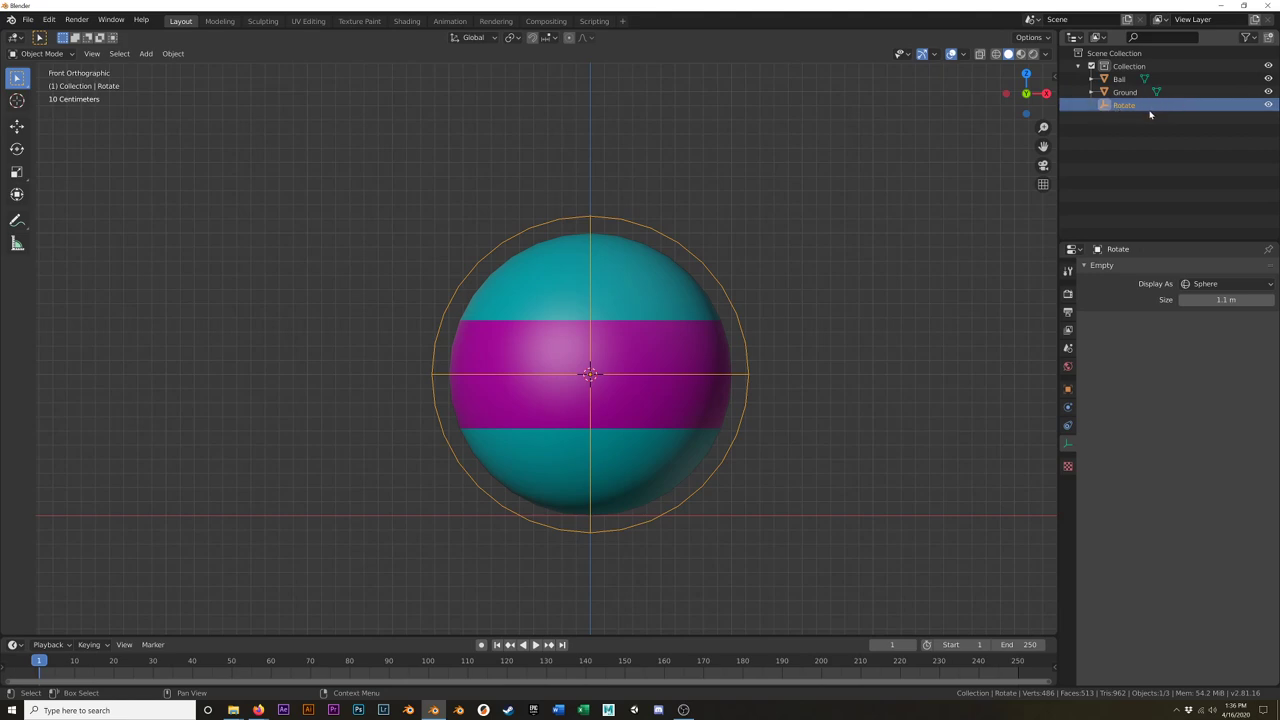
{"action": "right_click", "coordinate": [1129, 107]}
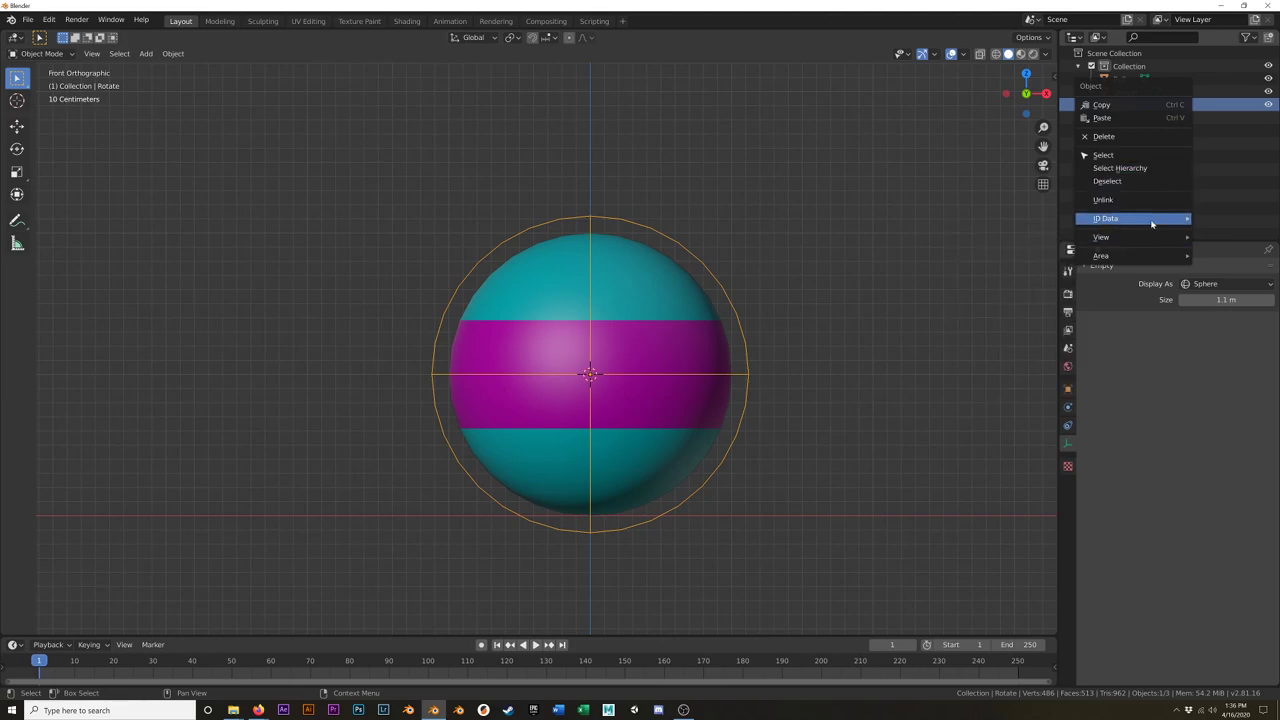
{"action": "mouse_move", "coordinate": [1152, 223]}
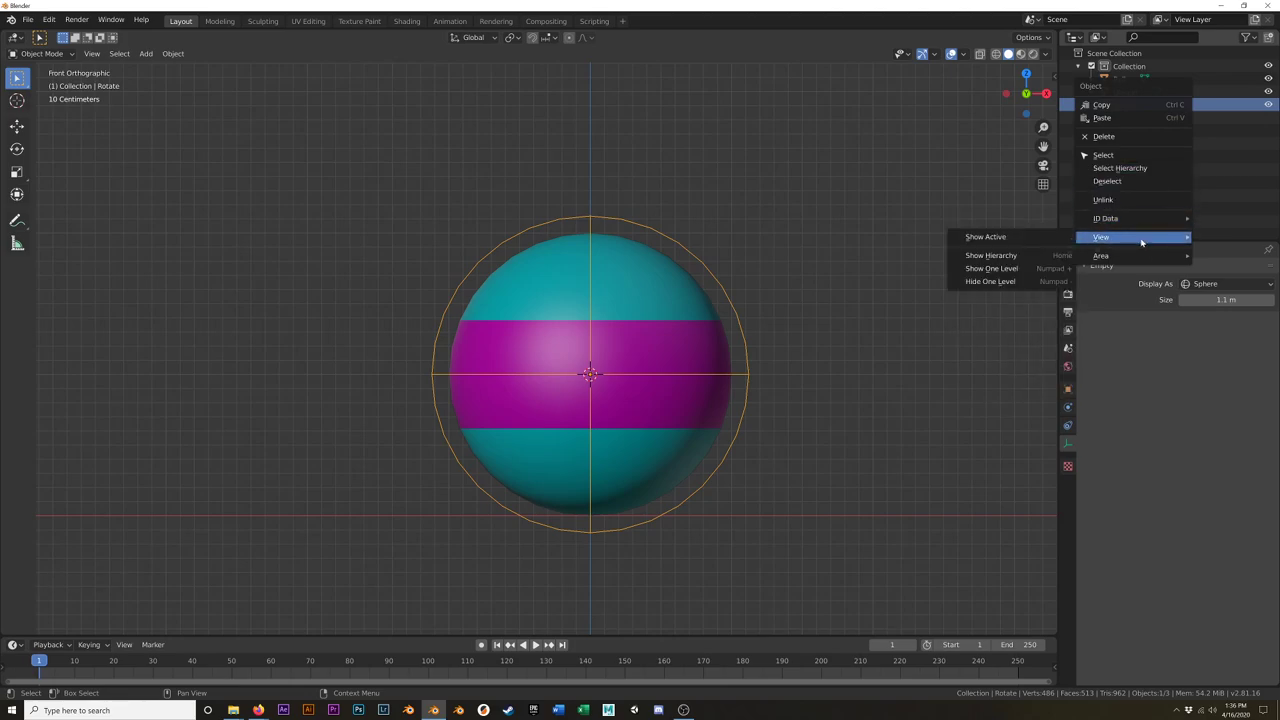
{"action": "mouse_move", "coordinate": [1139, 262]}
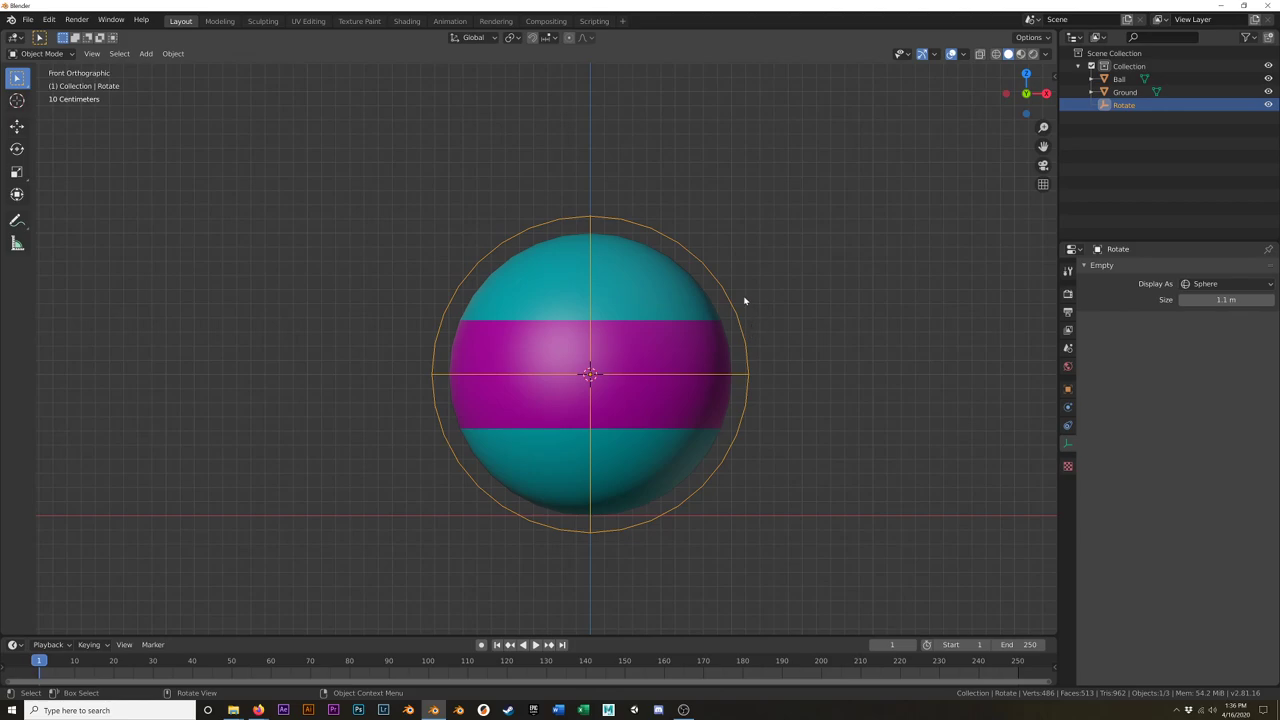
Step: Parent the Ball to the Rotate empty with Object (Keep Transform) and expand Rotate's hierarchy to show its child
{"action": "middle_click_drag", "start_coordinate": [817, 277], "coordinate": [646, 293]}
{"action": "left_click", "coordinate": [644, 293]}
{"action": "left_click", "coordinate": [644, 293]}
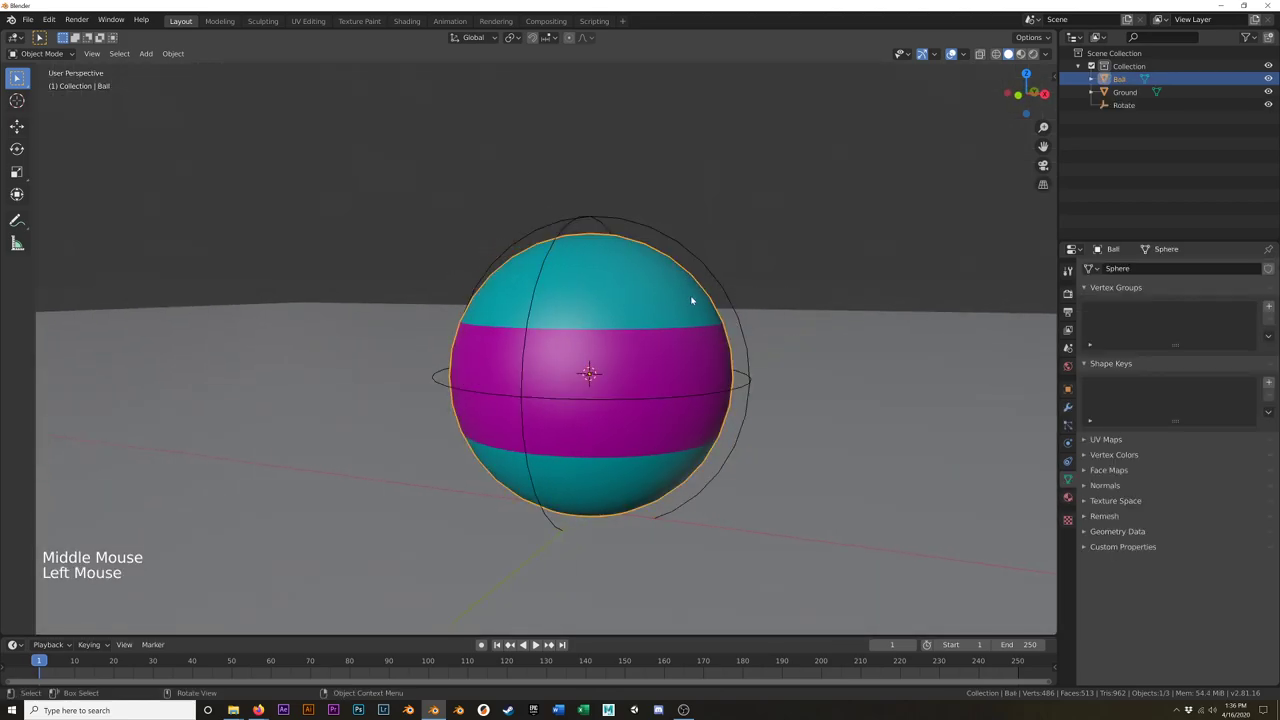
{"action": "key", "text": "shift"}
{"action": "left_click", "coordinate": [650, 230], "text": "shift"}
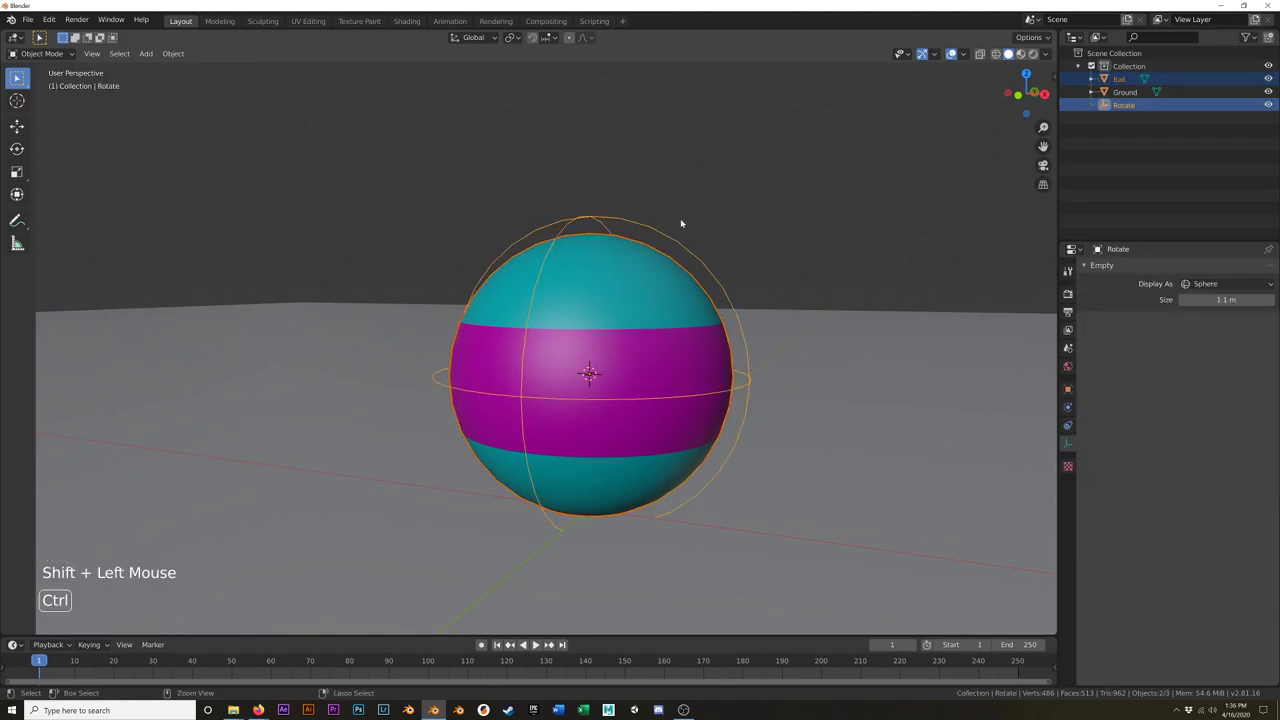
{"action": "key", "text": "ctrl+p"}
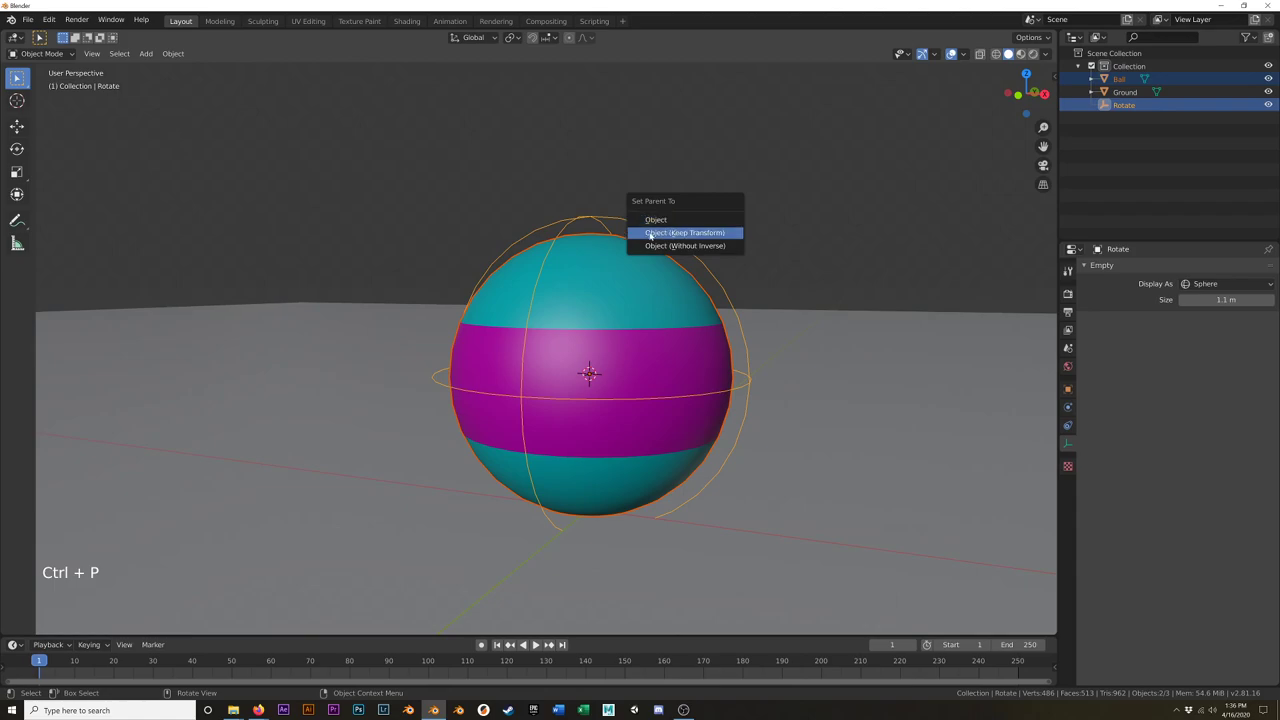
{"action": "left_click", "coordinate": [677, 233]}
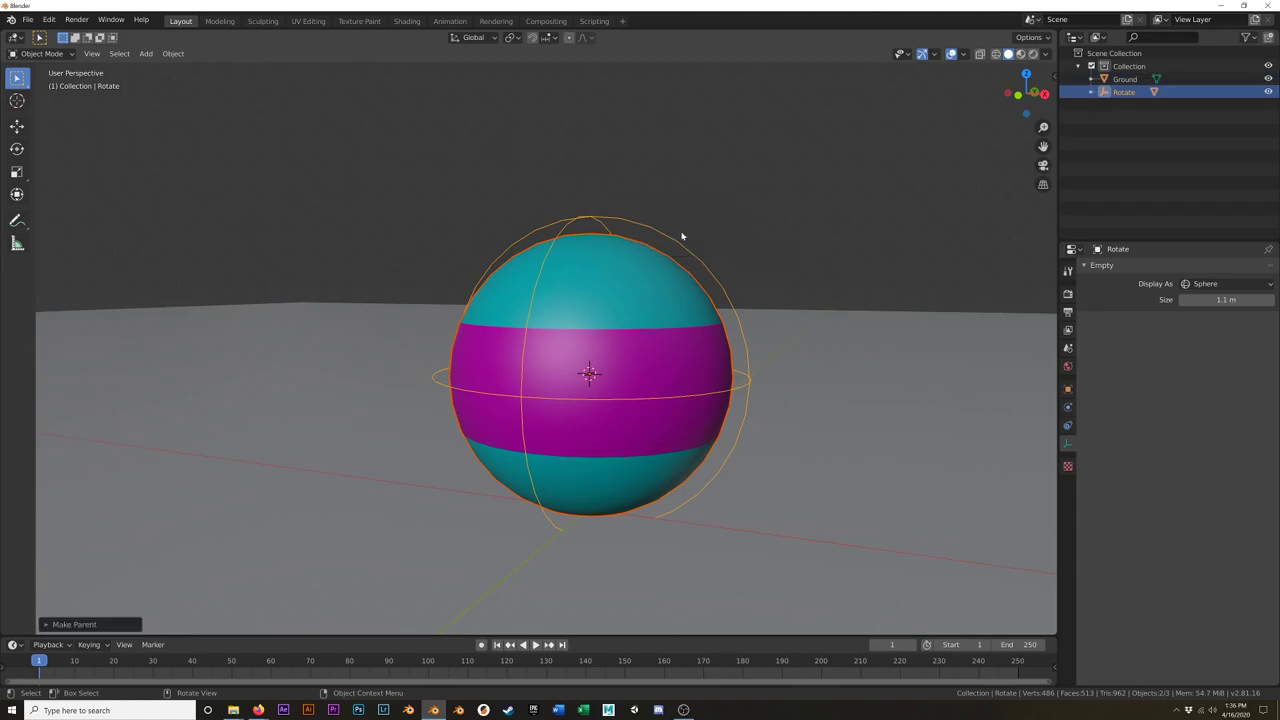
{"action": "left_click", "coordinate": [1091, 93]}
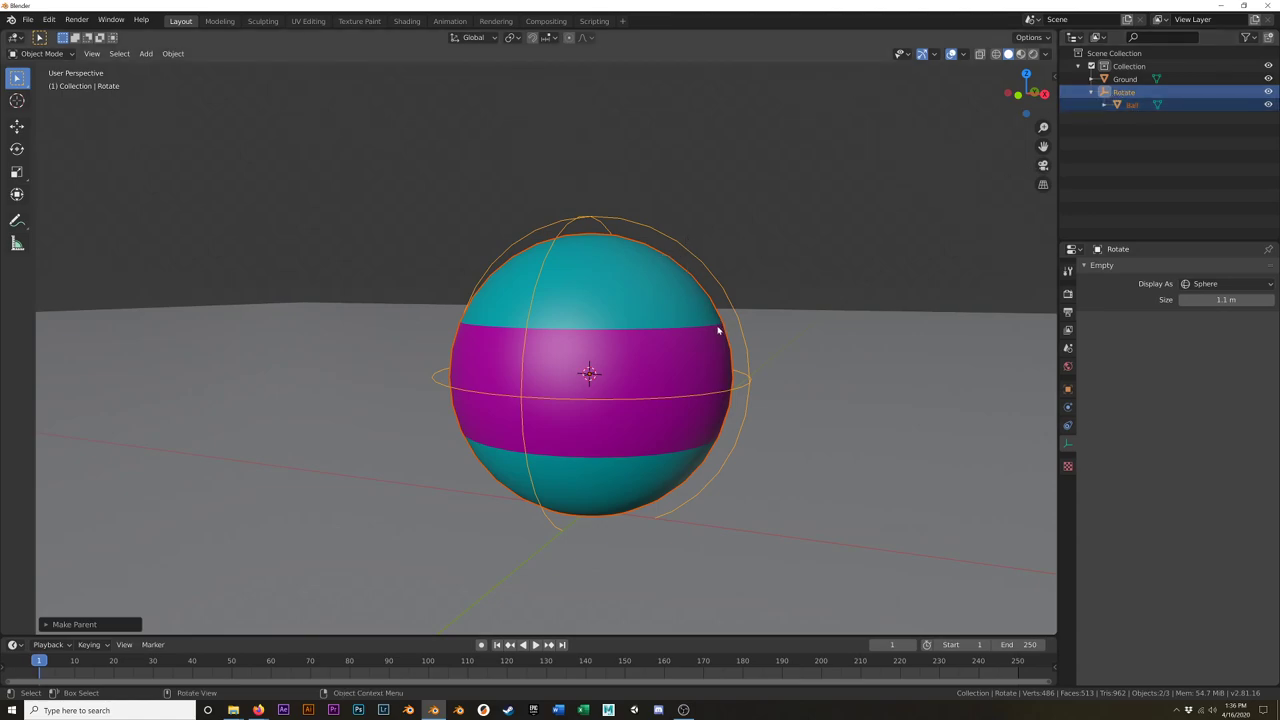
Step: Try rotating the Rotate empty freely to test its control over the Ball
{"action": "left_click", "coordinate": [701, 268]}
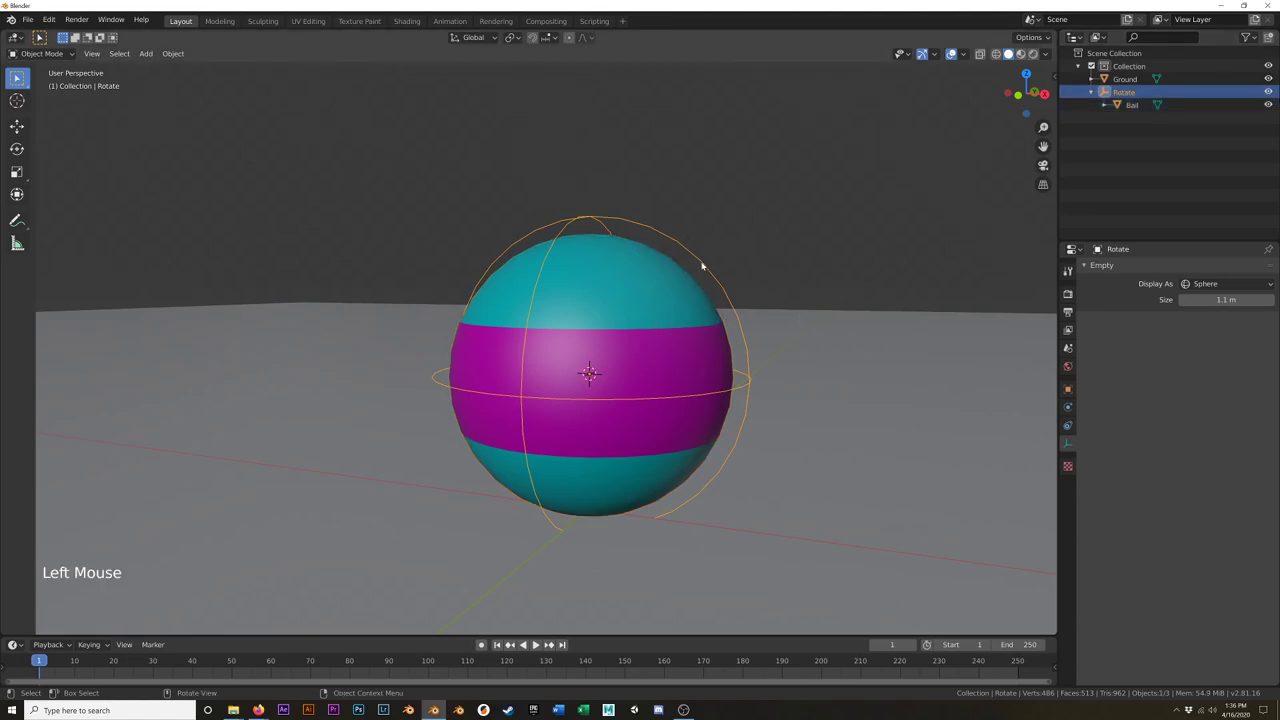
{"action": "key", "text": "r"}
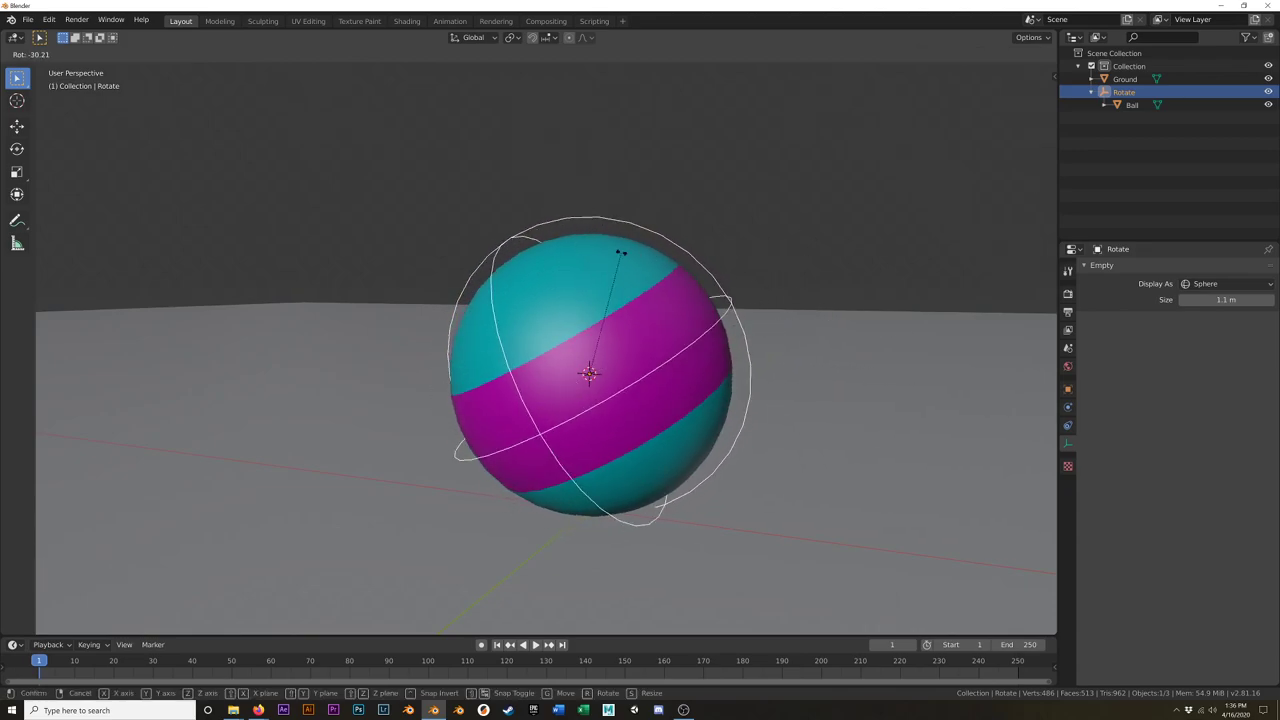
{"action": "left_click", "coordinate": [771, 380]}
Step: Add a cube-shaped empty at the 3D cursor in the Ball's centre
{"action": "scroll", "coordinate": [765, 372], "scroll_direction": "down", "scroll_amount": 4}
{"action": "middle_click_drag", "start_coordinate": [763, 370], "coordinate": [652, 385]}
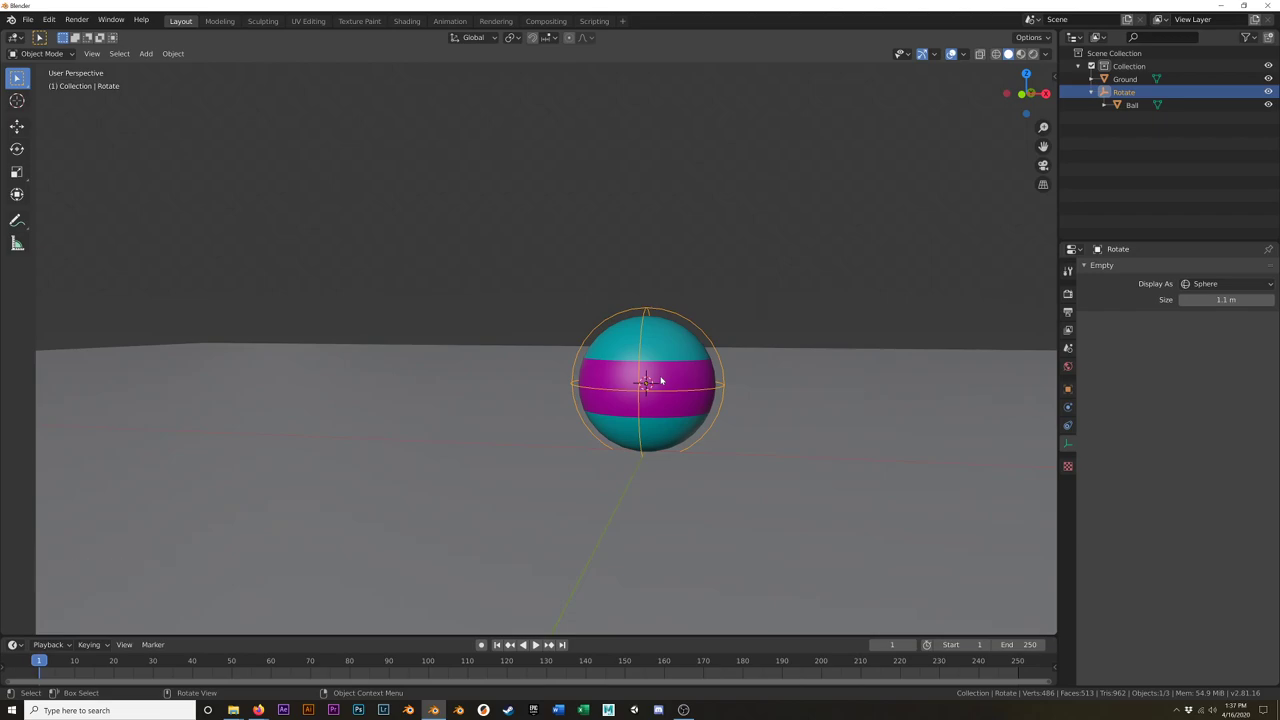
{"action": "key", "text": "shift+a"}
{"action": "mouse_move", "coordinate": [672, 374]}
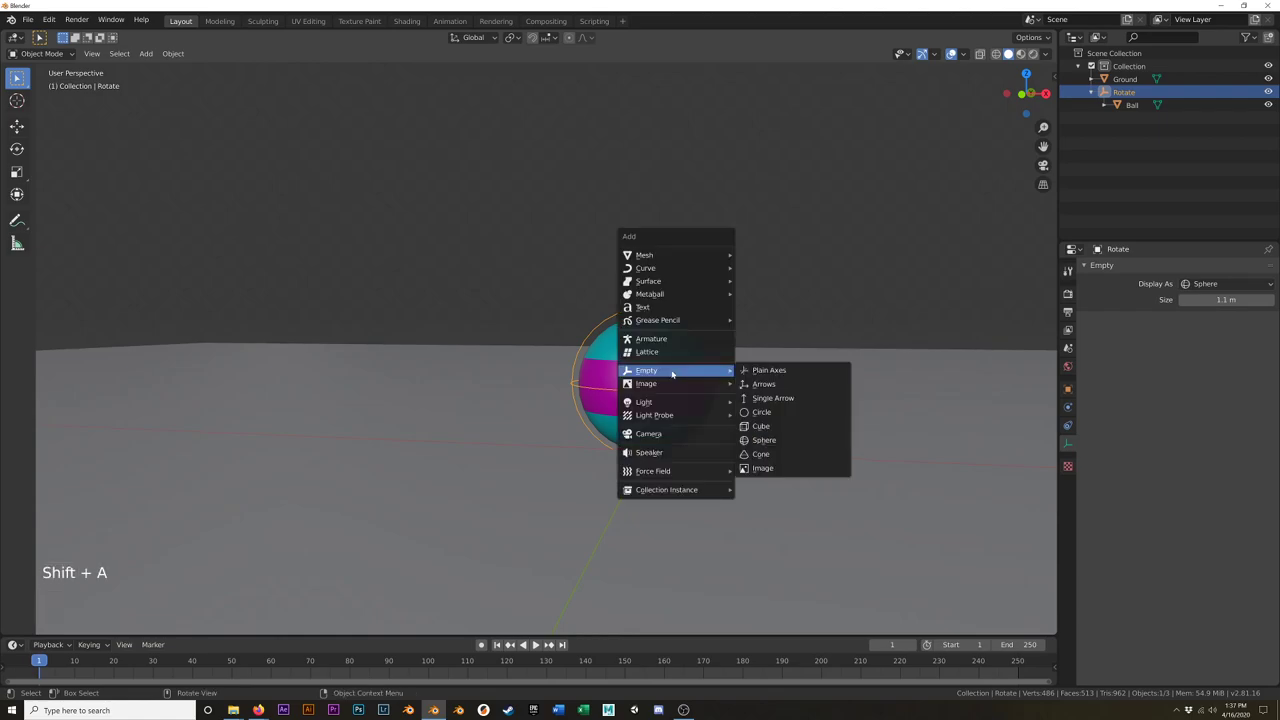
{"action": "left_click", "coordinate": [785, 430]}
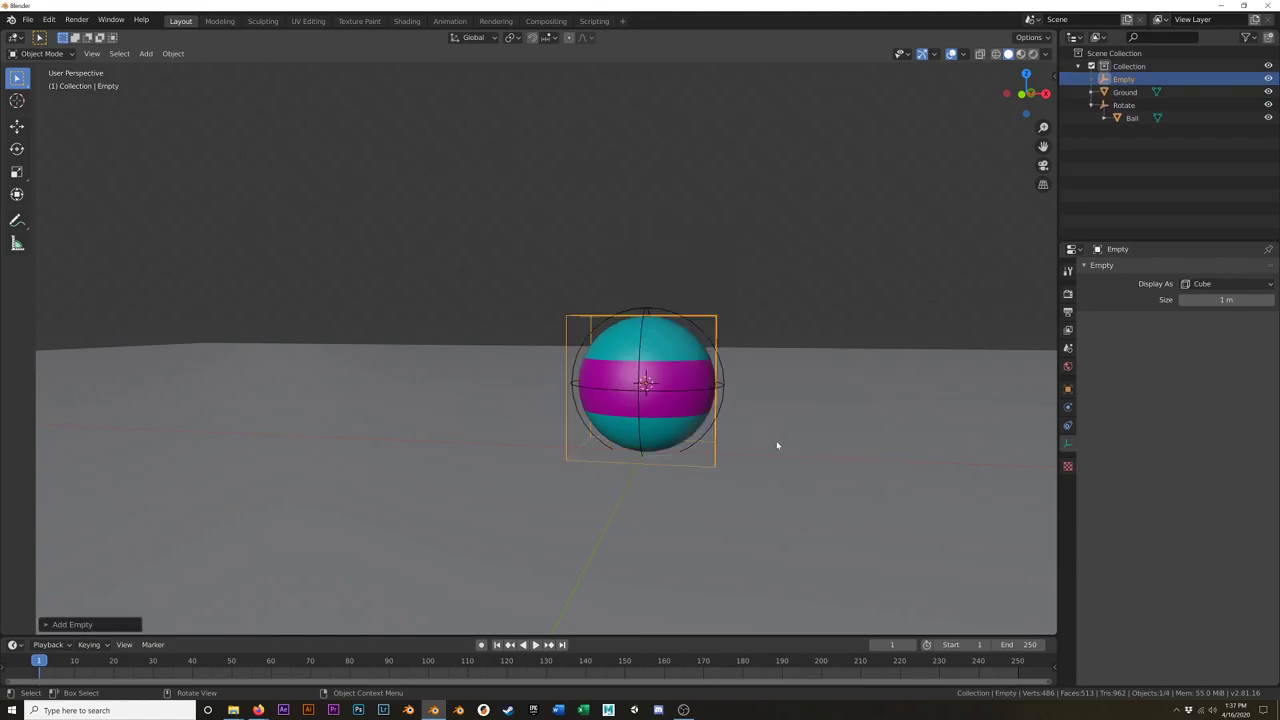
Step: Set the cube empty's display size to about 1.2 m so it encloses the Rotate sphere in front view
{"action": "middle_click_drag", "start_coordinate": [771, 443], "coordinate": [778, 425]}
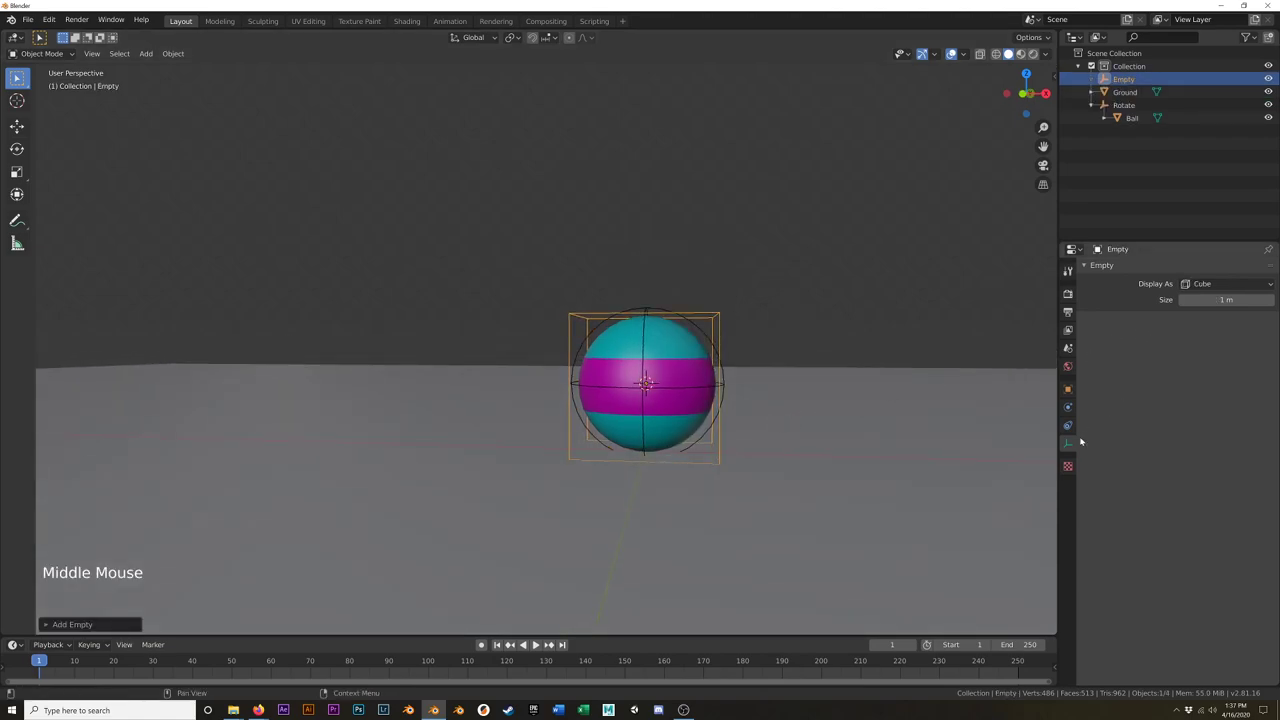
{"action": "left_click", "coordinate": [1226, 300]}
{"action": "left_click_drag", "start_coordinate": [1226, 300], "coordinate": [1250, 300]}
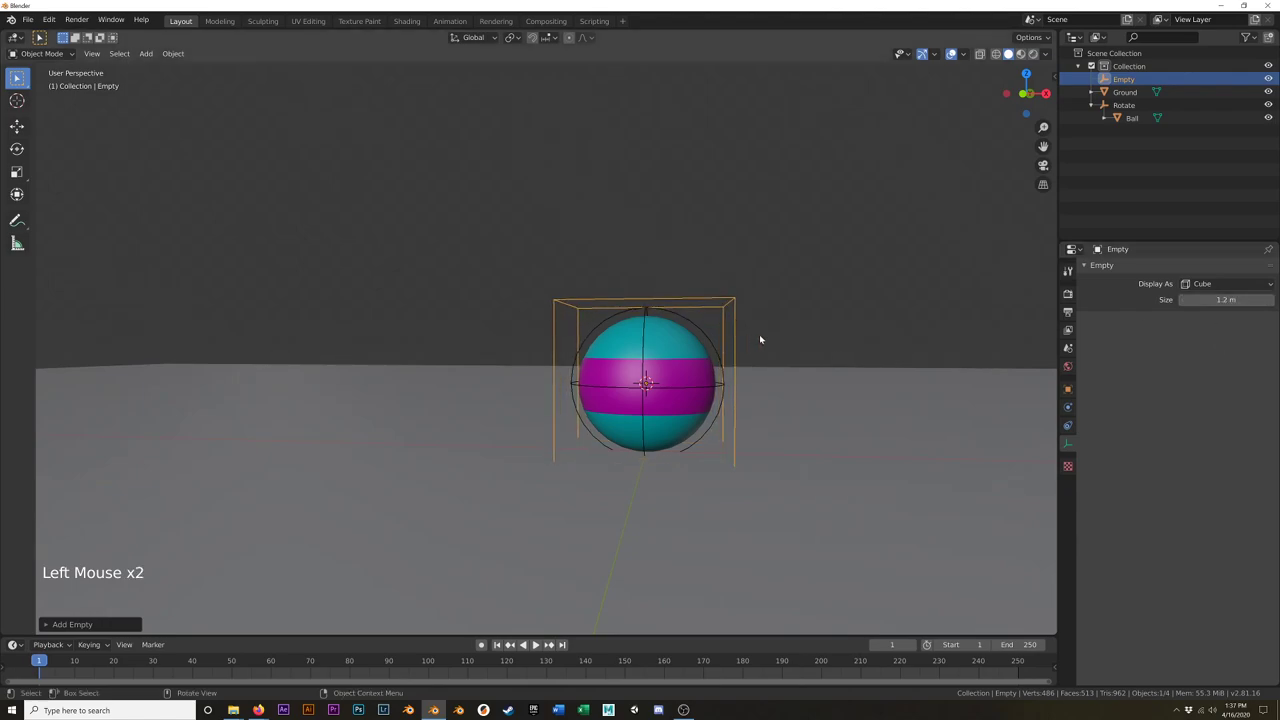
{"action": "key", "text": "KP_1"}
{"action": "scroll", "coordinate": [746, 339], "scroll_direction": "up", "scroll_amount": 4}
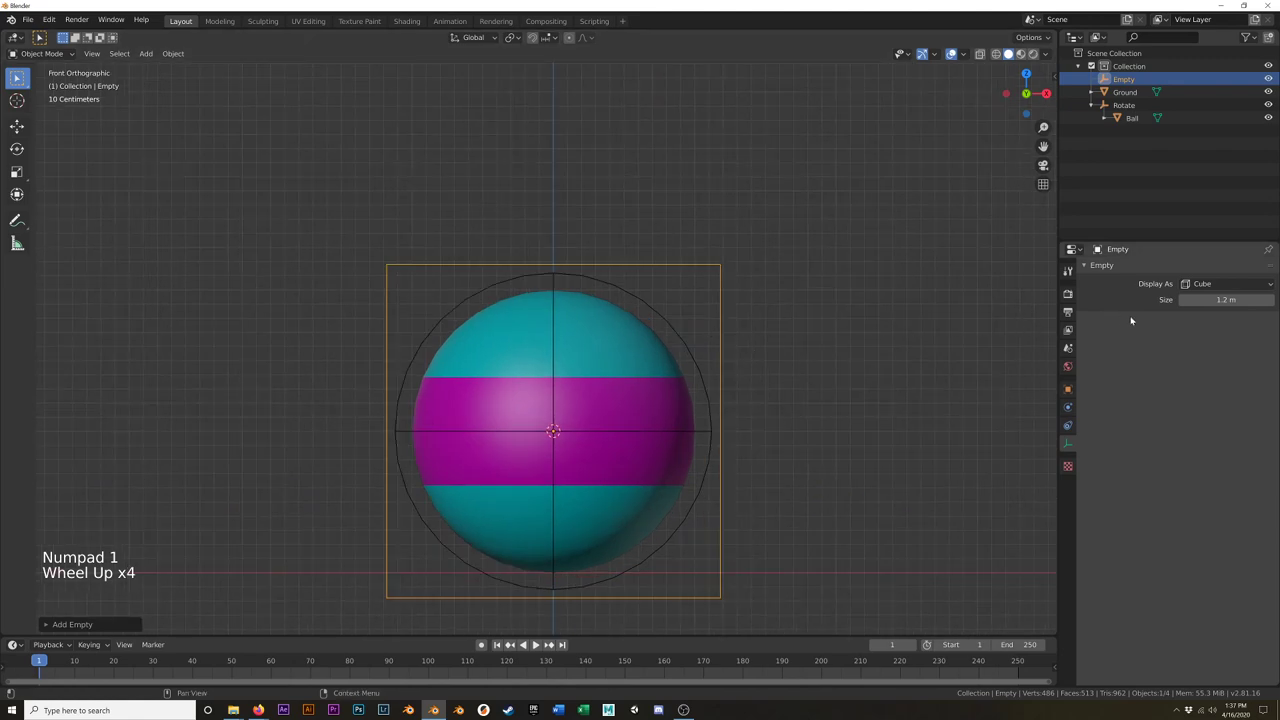
{"action": "left_click", "coordinate": [1226, 300]}
{"action": "left_click_drag", "start_coordinate": [1226, 300], "coordinate": [1234, 300]}
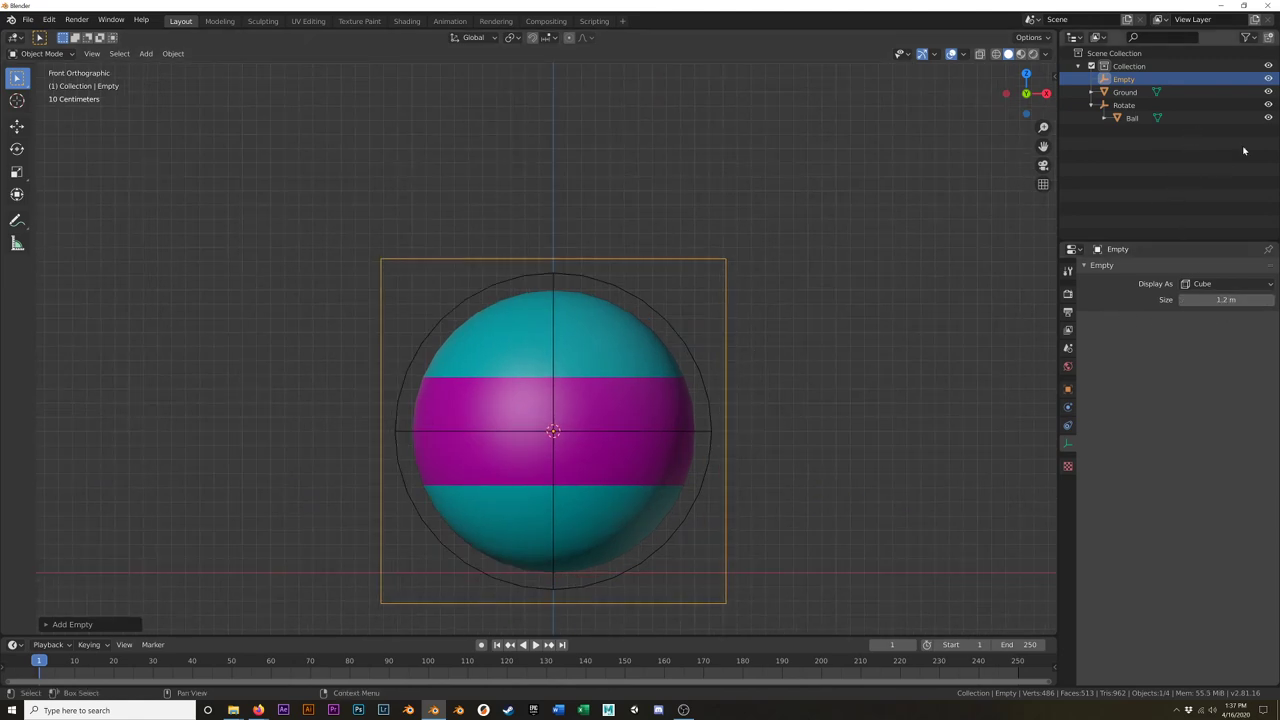
Step: Rename the cube-shaped empty as Scale
{"action": "double_click", "coordinate": [1125, 80]}
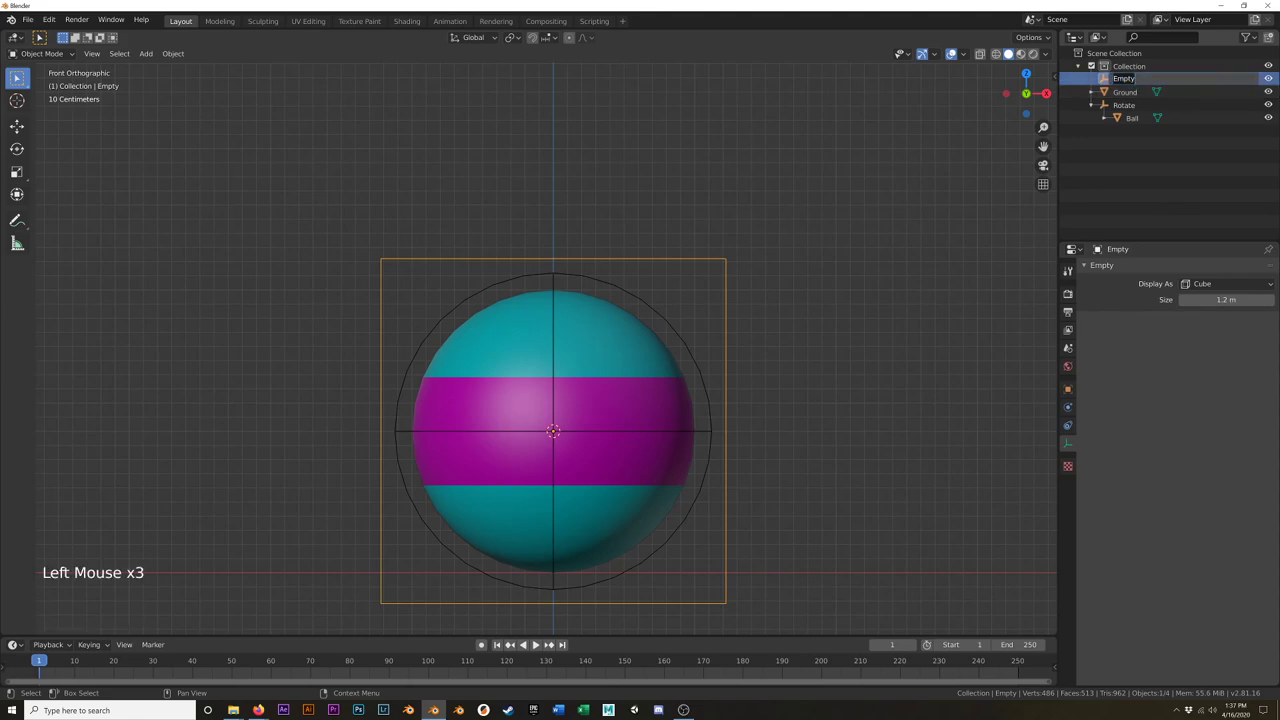
{"action": "type", "text": "Scale"}
{"action": "key", "text": "Return"}
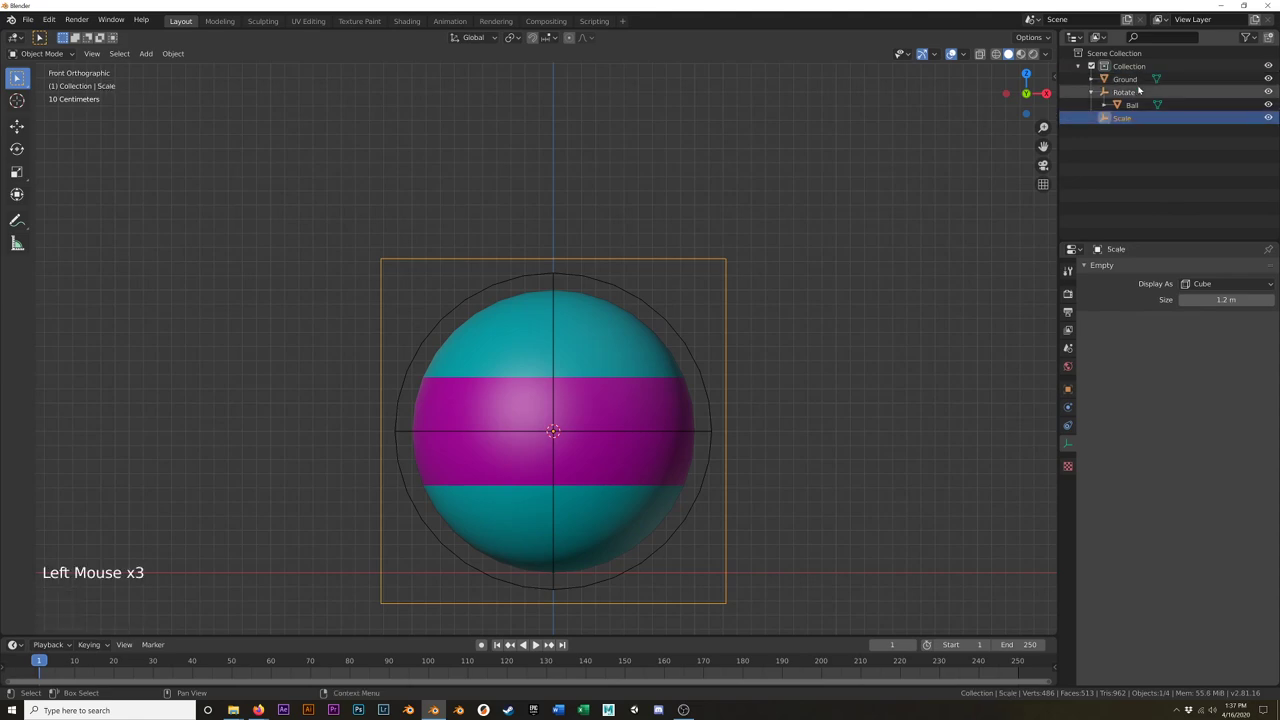
Step: Parent the Rotate empty to the Scale empty and expand Scale's hierarchy to show its children
{"action": "scroll", "coordinate": [877, 340], "scroll_direction": "down", "scroll_amount": 4}
{"action": "middle_click_drag", "start_coordinate": [877, 340], "coordinate": [831, 339]}
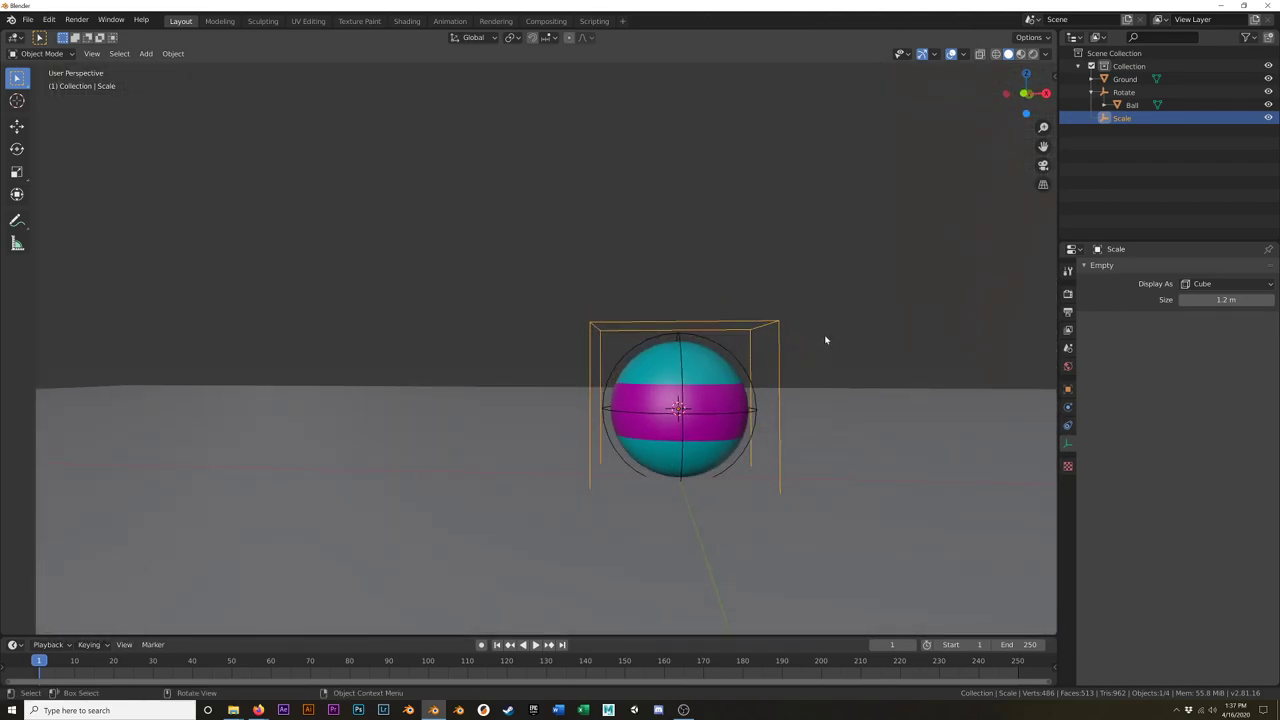
{"action": "middle_click_drag", "start_coordinate": [826, 374], "coordinate": [795, 330]}
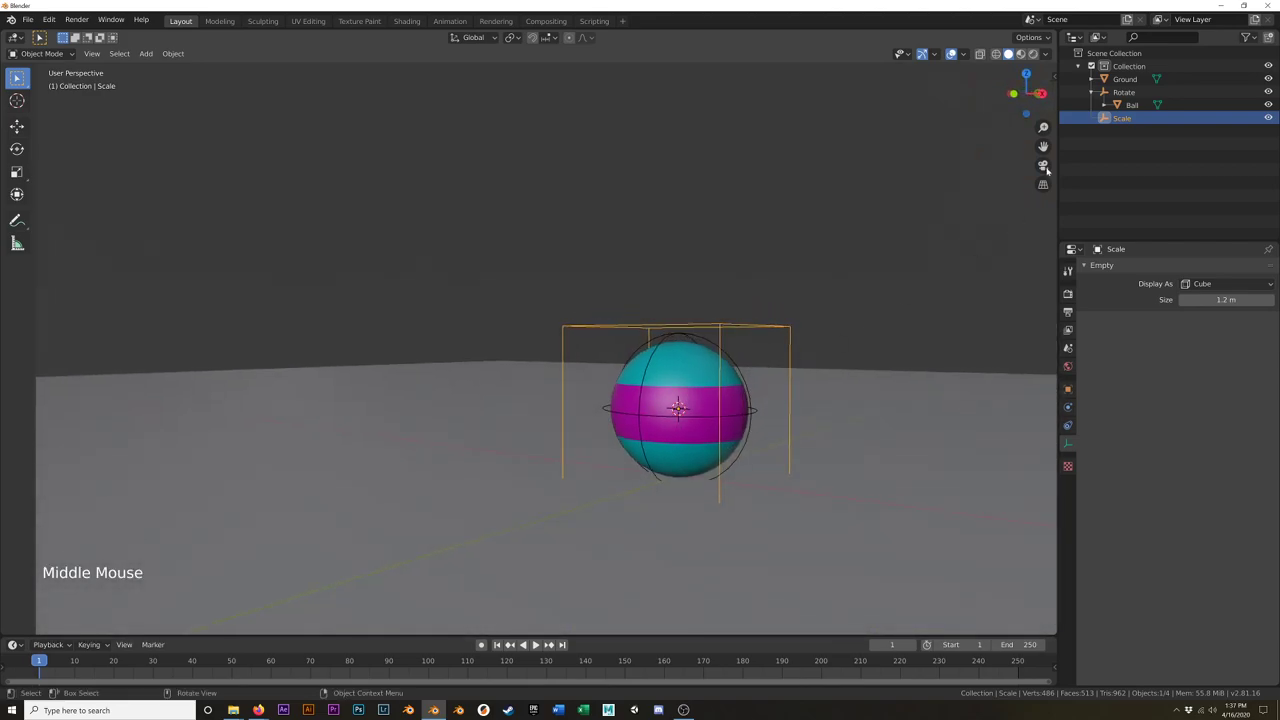
{"action": "left_click", "coordinate": [743, 374]}
{"action": "left_click", "coordinate": [743, 372]}
{"action": "left_click", "coordinate": [729, 356]}
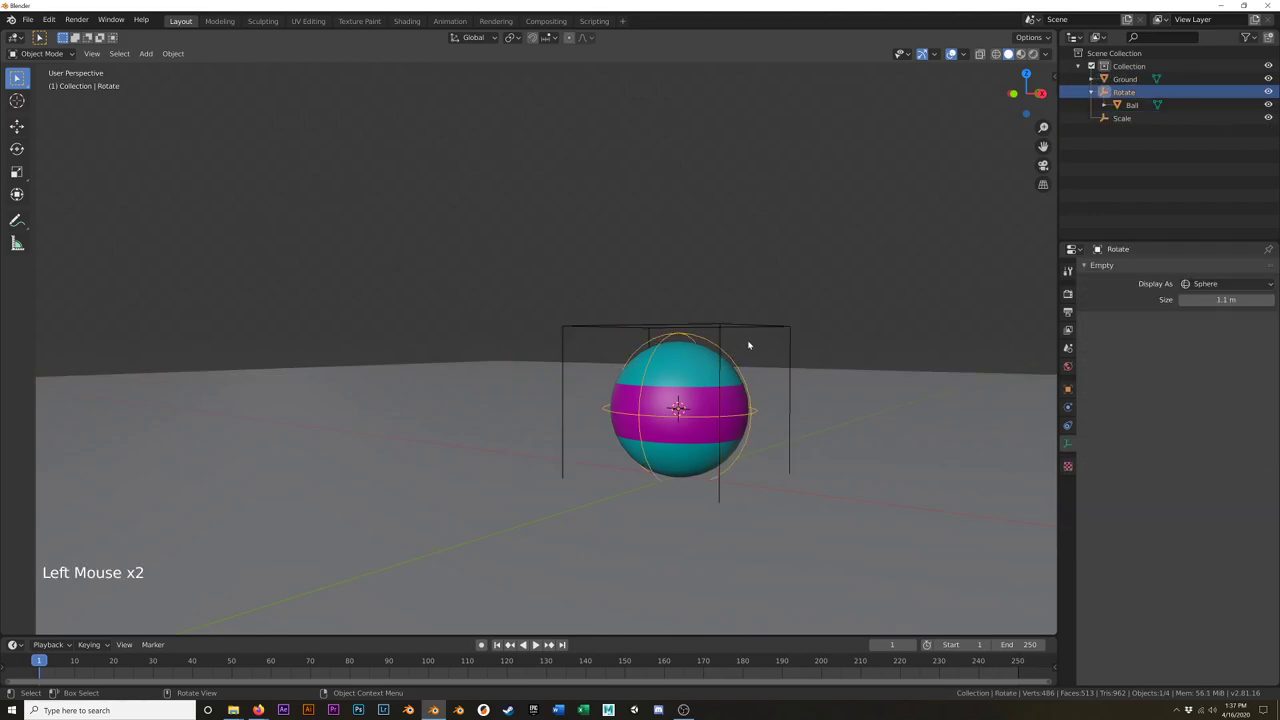
{"action": "left_click", "coordinate": [785, 330], "text": "shift"}
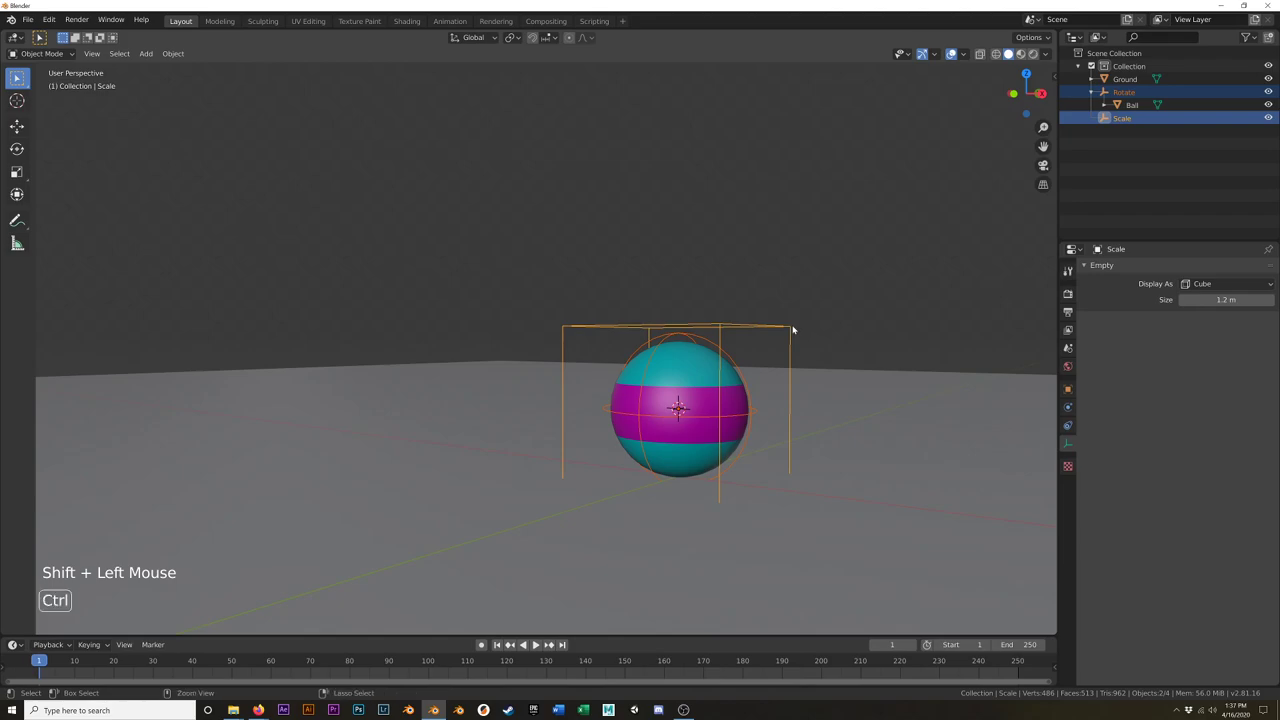
{"action": "key", "text": "ctrl+p"}
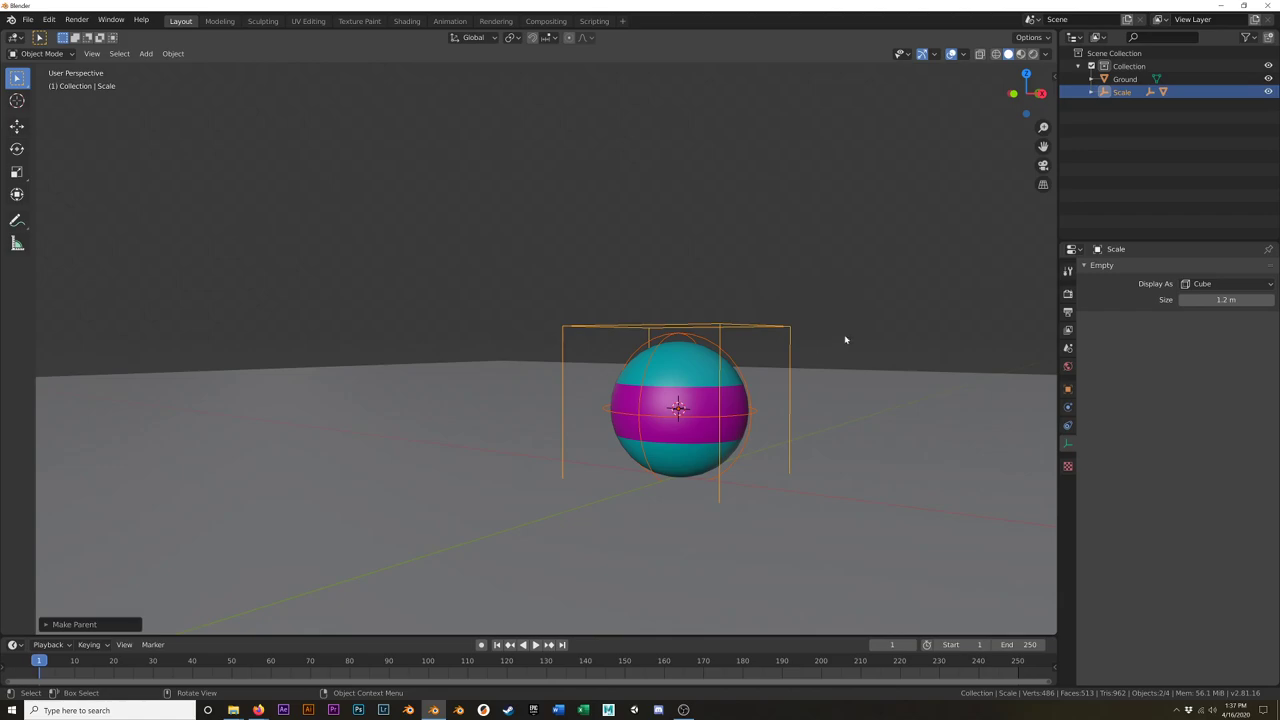
{"action": "left_click", "coordinate": [1091, 92]}
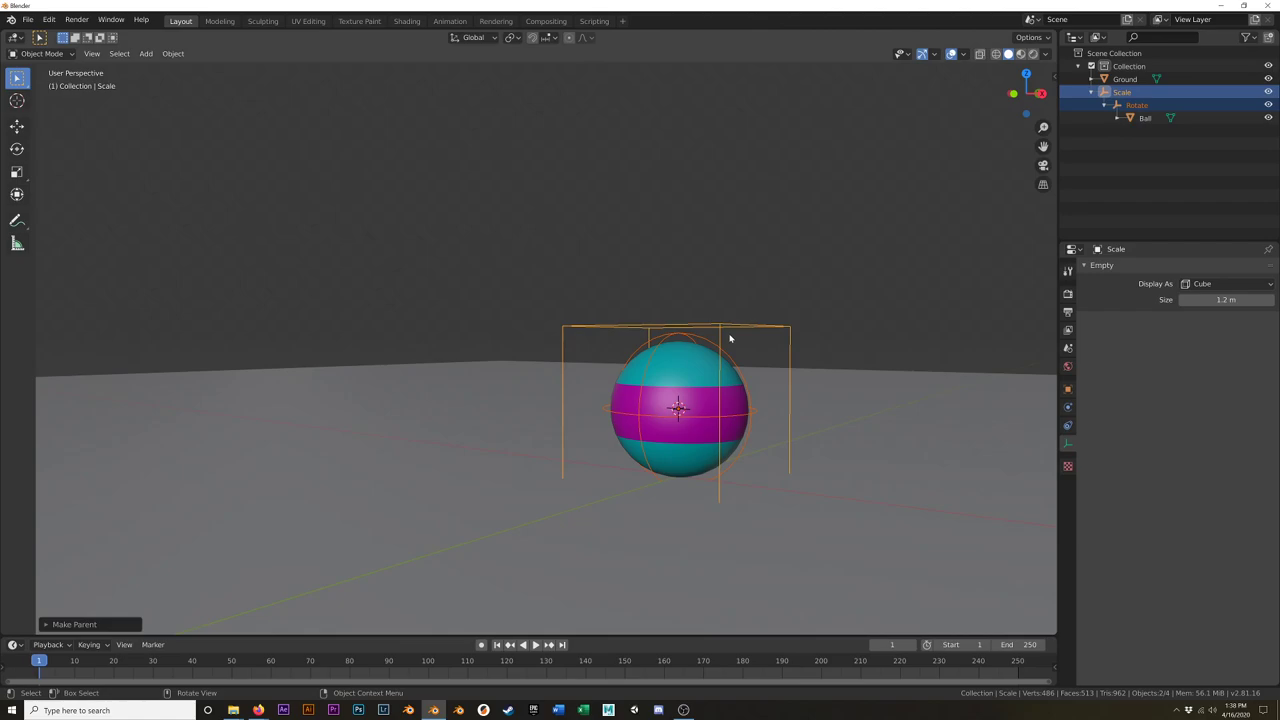
Step: Reset the 3D cursor to the world origin beneath the Ball
{"action": "middle_click_drag", "start_coordinate": [629, 449], "coordinate": [619, 497]}
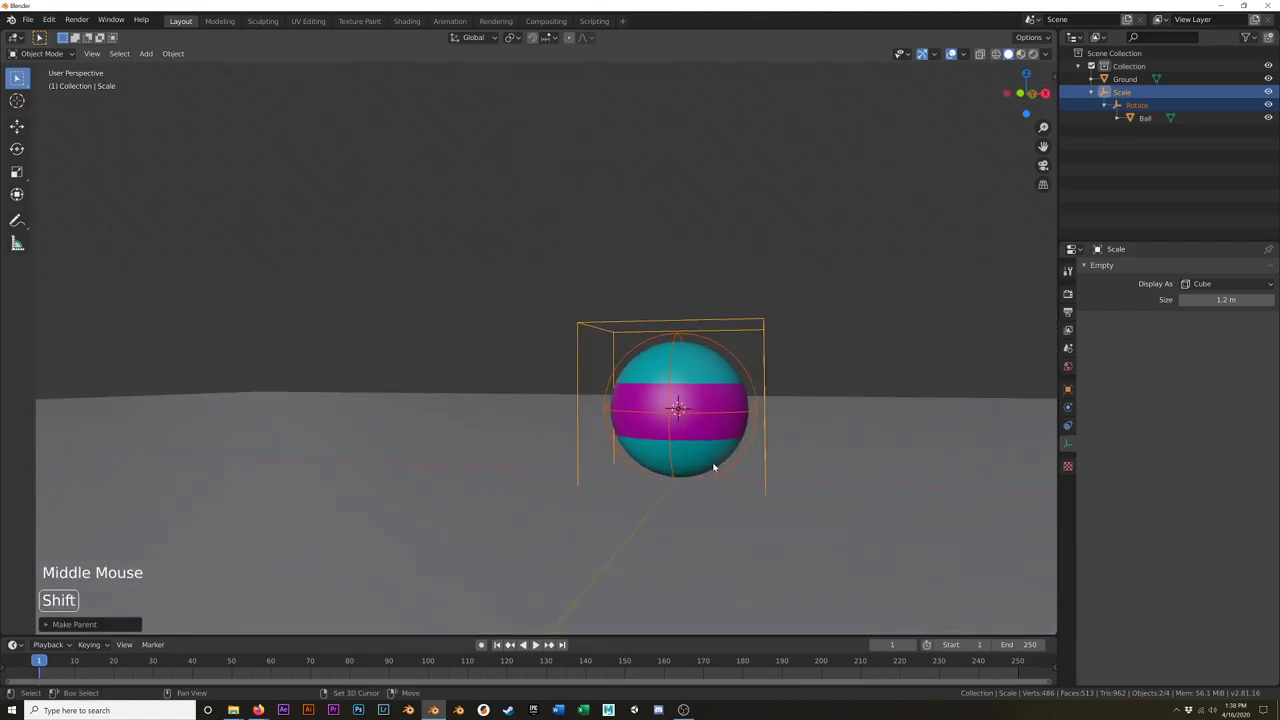
{"action": "key", "text": "shift+c"}
{"action": "middle_click_drag", "start_coordinate": [544, 388], "coordinate": [551, 371]}
{"action": "scroll", "coordinate": [534, 366], "scroll_direction": "up", "scroll_amount": 13}
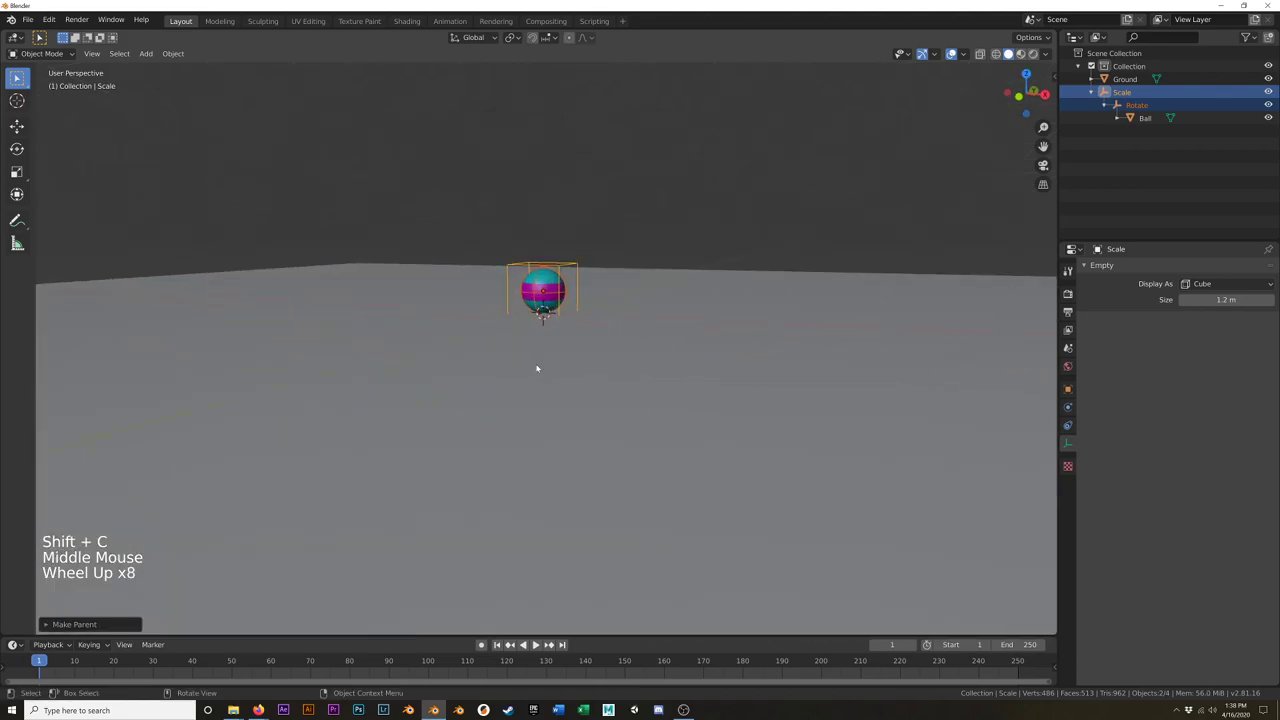
Step: Add a circle-shaped empty at the 3D cursor on the ground
{"action": "middle_click_drag", "start_coordinate": [591, 314], "coordinate": [621, 386], "text": "shift"}
{"action": "scroll", "coordinate": [608, 443], "scroll_direction": "up", "scroll_amount": 4}
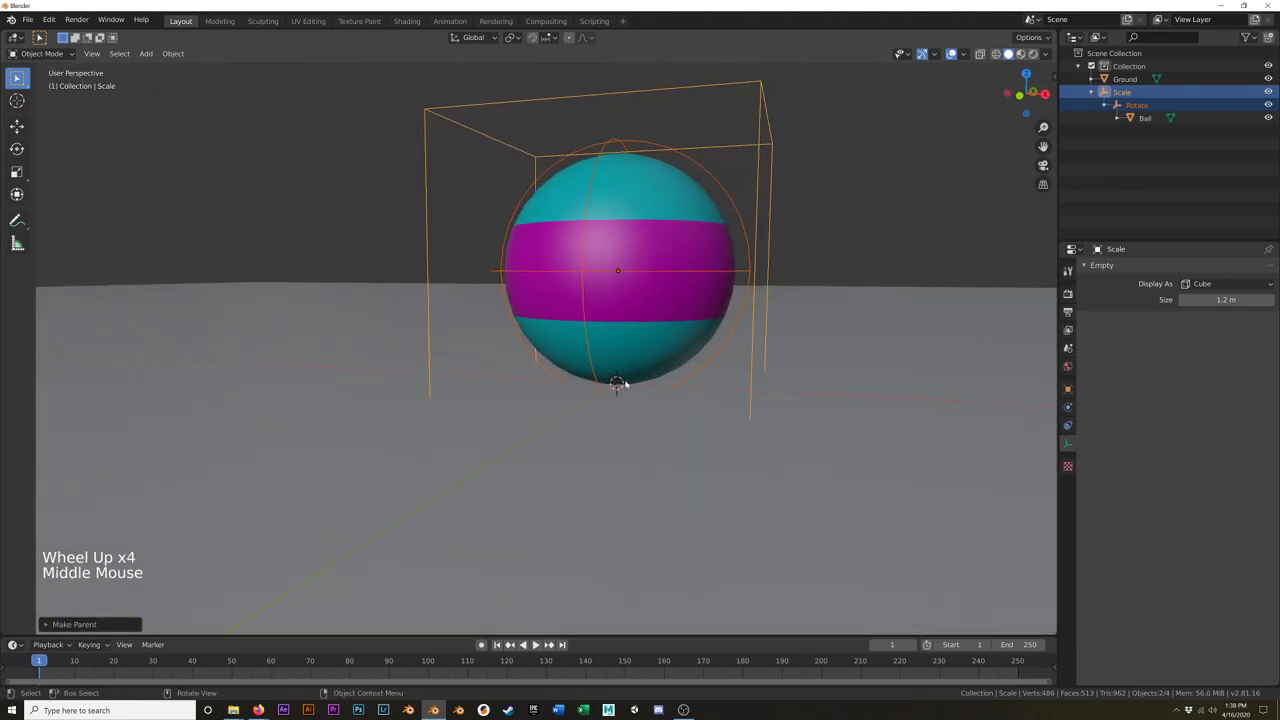
{"action": "key", "text": "shift+a"}
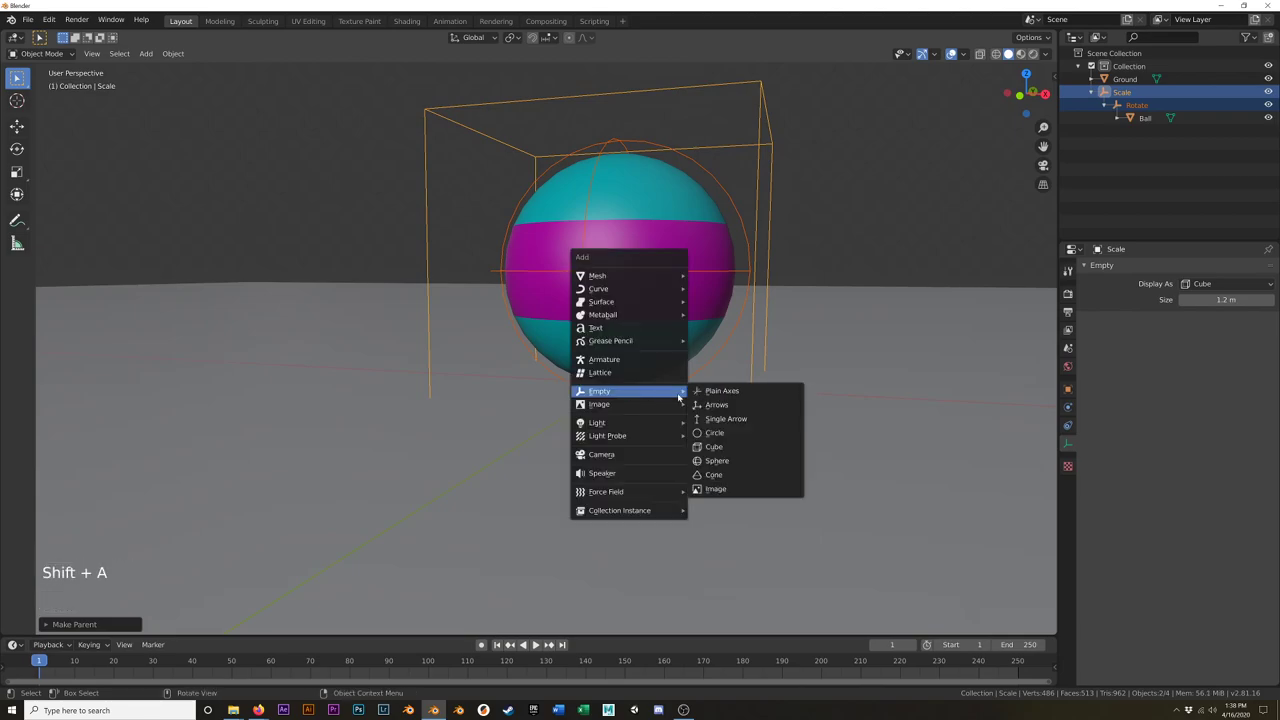
{"action": "left_click", "coordinate": [729, 434]}
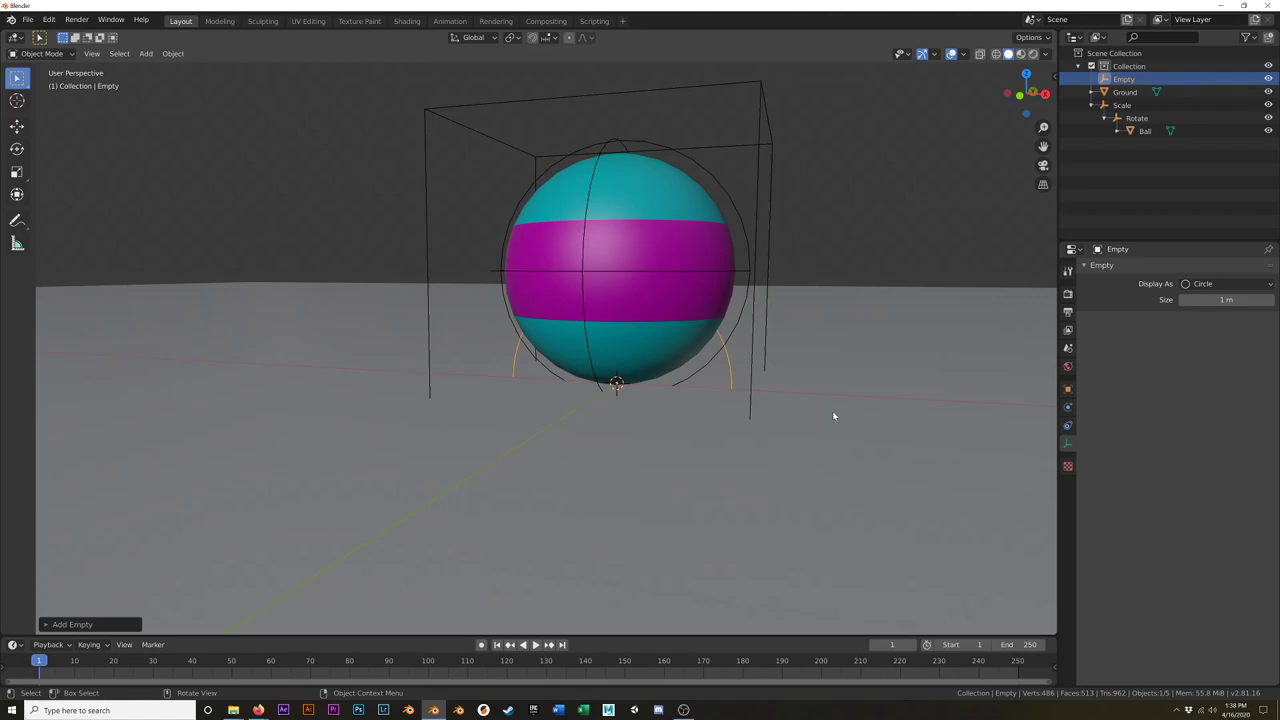
Step: Rotate the circle empty 90° about the X axis and set its display size to 1.9 m
{"action": "type", "text": "r90"}
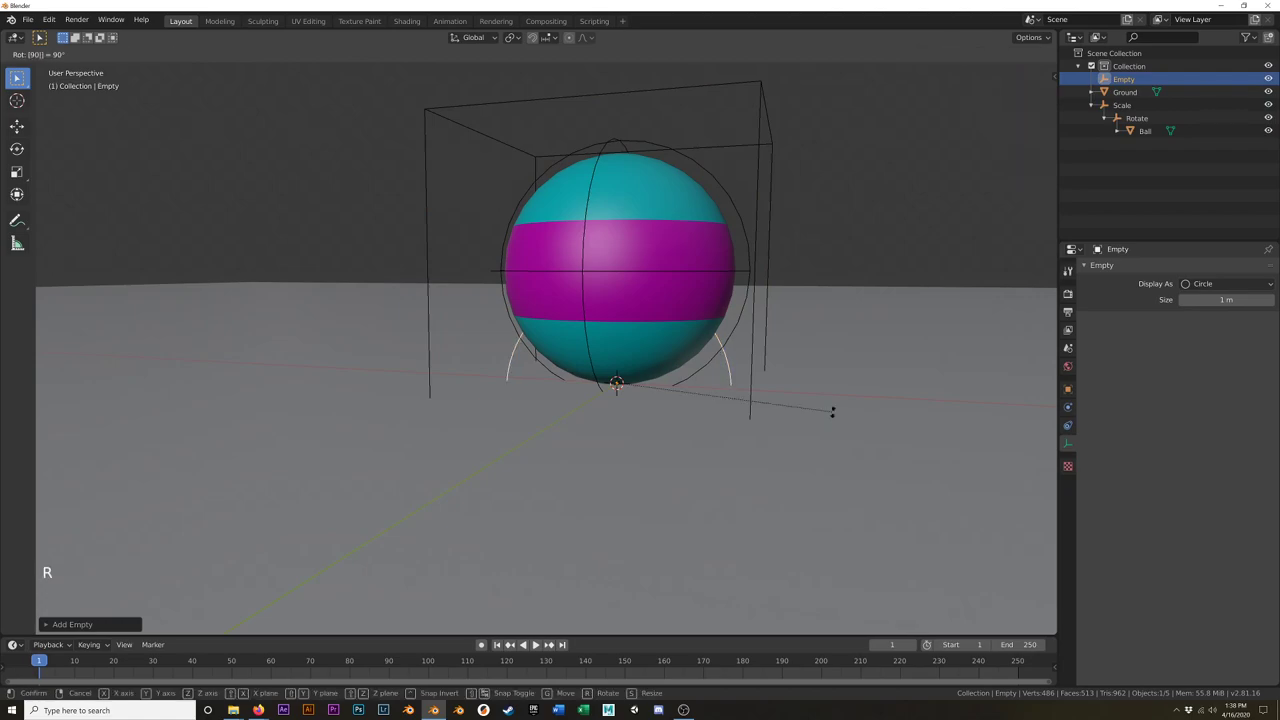
{"action": "type", "text": "x"}
{"action": "key", "text": "Return"}
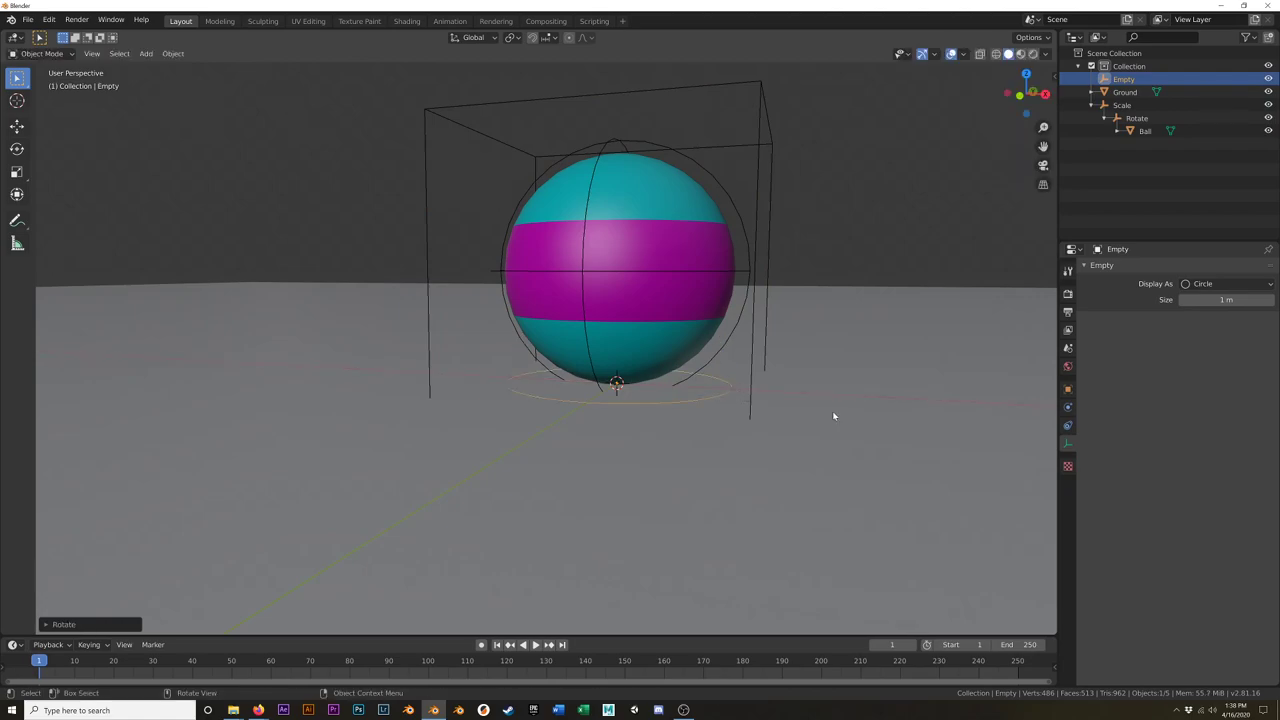
{"action": "left_click_drag", "start_coordinate": [1226, 299], "coordinate": [1277, 299]}
{"action": "mouse_move", "coordinate": [604, 425]}
{"action": "middle_mouse_down"}
{"action": "mouse_move", "coordinate": [671, 449]}
{"action": "mouse_move", "coordinate": [737, 420]}
{"action": "mouse_move", "coordinate": [703, 396]}
{"action": "mouse_move", "coordinate": [623, 411]}
{"action": "mouse_move", "coordinate": [606, 426]}
{"action": "mouse_move", "coordinate": [617, 433]}
{"action": "middle_mouse_up"}
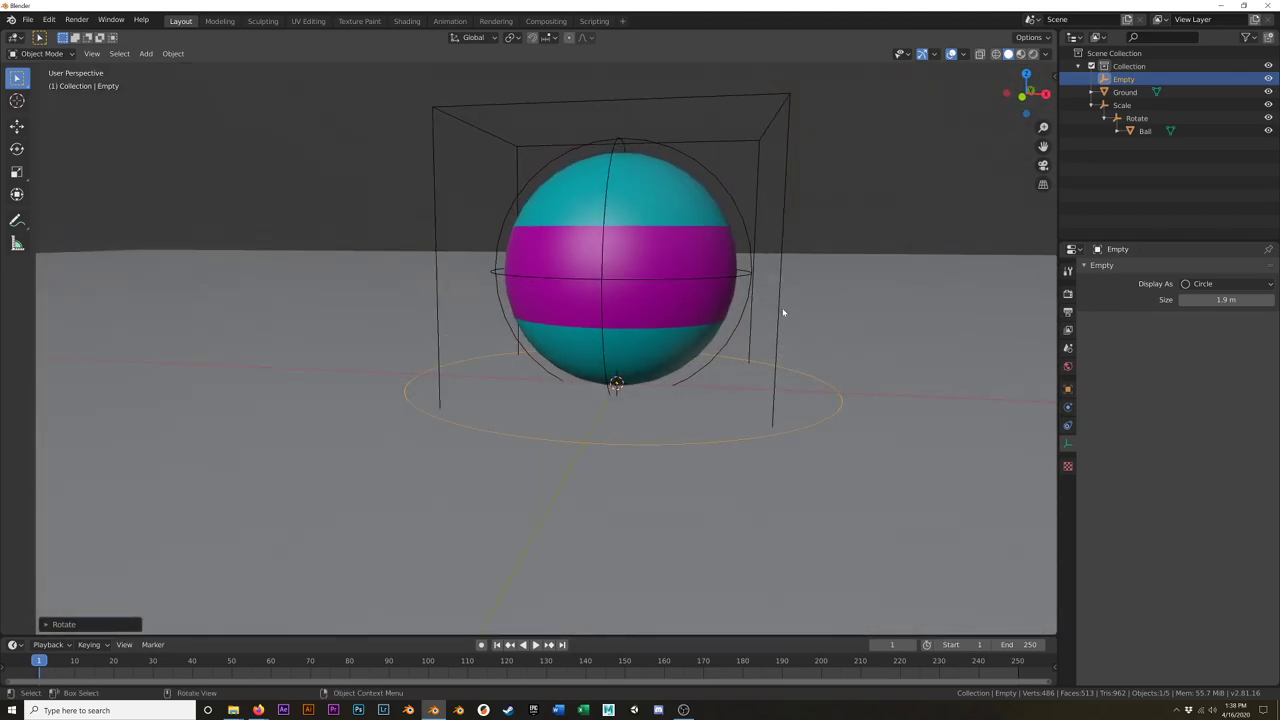
Step: Hide the Ground plane in the viewport
{"action": "left_click", "coordinate": [785, 193]}
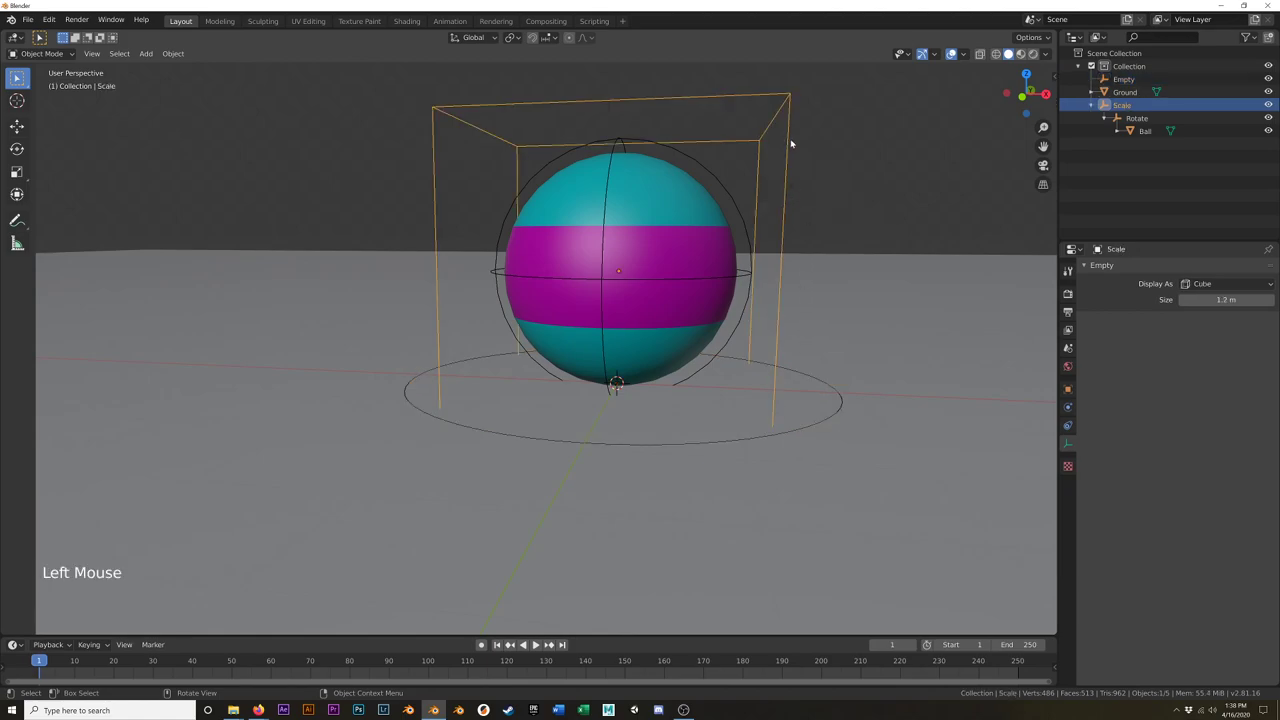
{"action": "left_click", "coordinate": [826, 383], "text": "shift"}
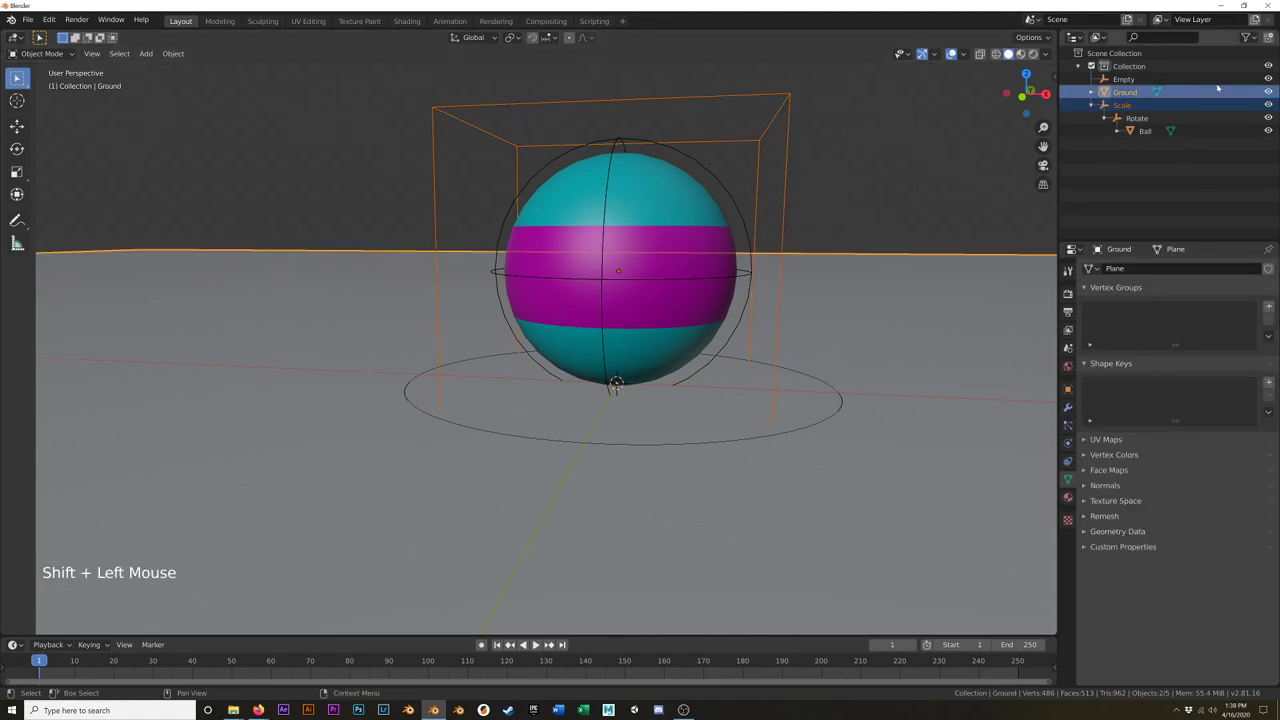
{"action": "left_click", "coordinate": [1268, 91]}
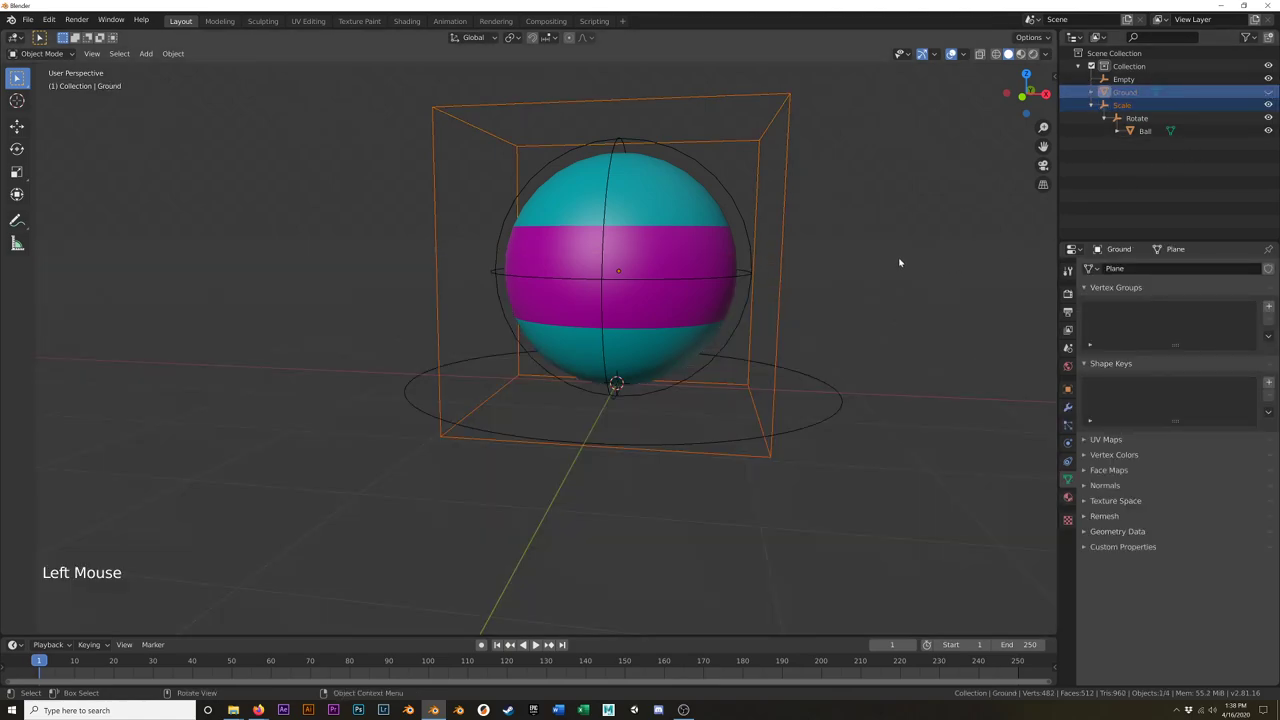
Step: Parent the Scale empty to the circle empty using Object (Keep Transform)
{"action": "left_click", "coordinate": [786, 187]}
{"action": "left_click", "coordinate": [787, 180]}
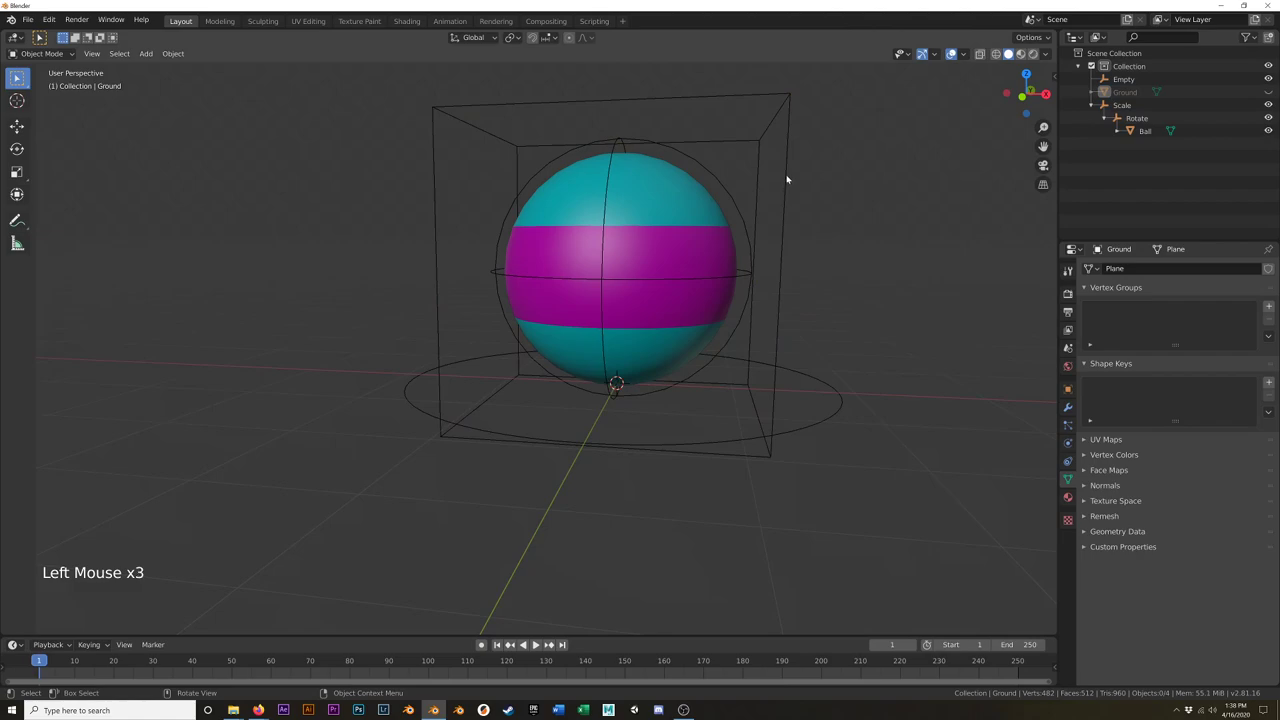
{"action": "left_click", "coordinate": [837, 393], "text": "shift"}
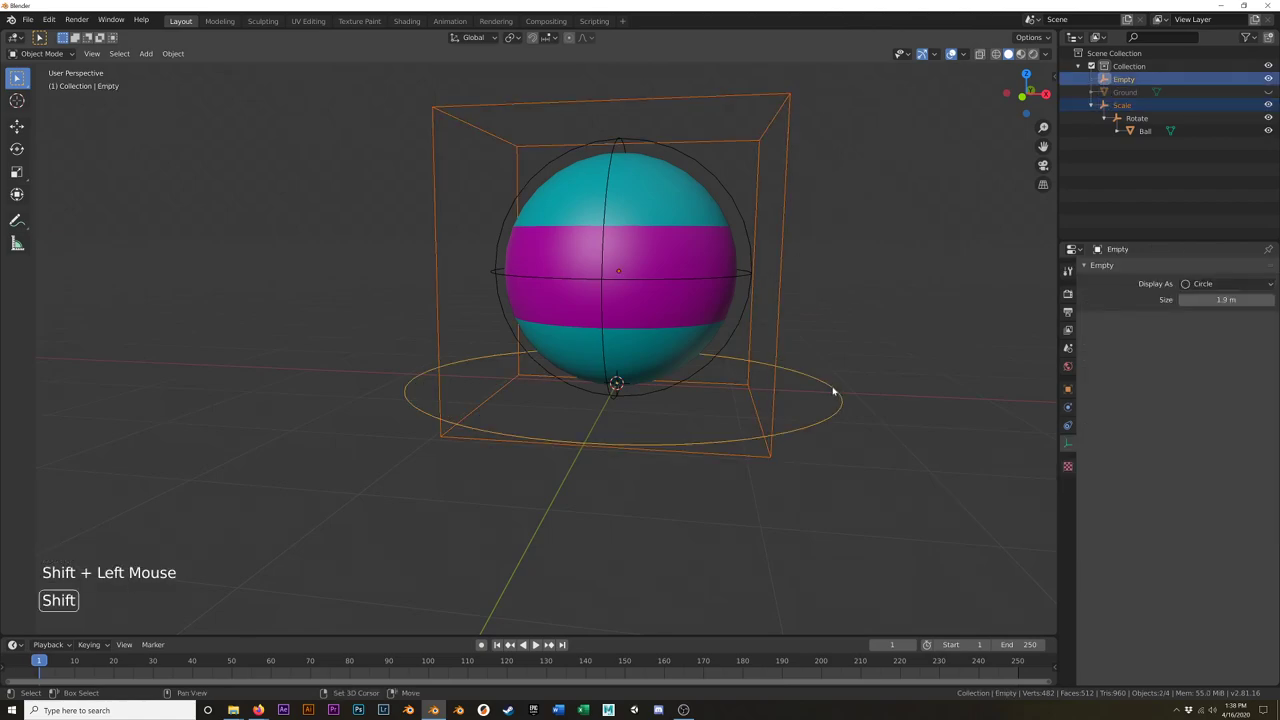
{"action": "key", "text": "ctrl+p"}
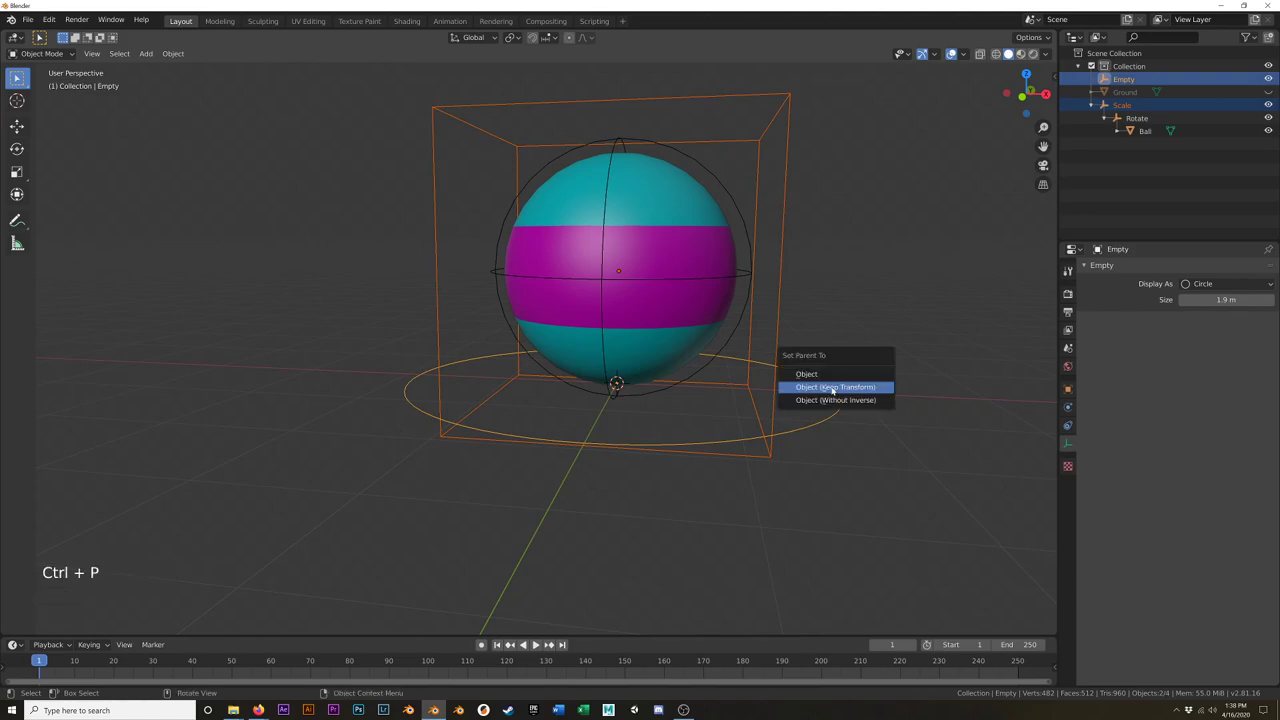
{"action": "left_click", "coordinate": [833, 387]}
Step: Rename the circle empty as Move and expand its hierarchy to show its children
{"action": "left_click", "coordinate": [1124, 79]}
{"action": "double_click", "coordinate": [1124, 79]}
{"action": "key", "text": "shift"}
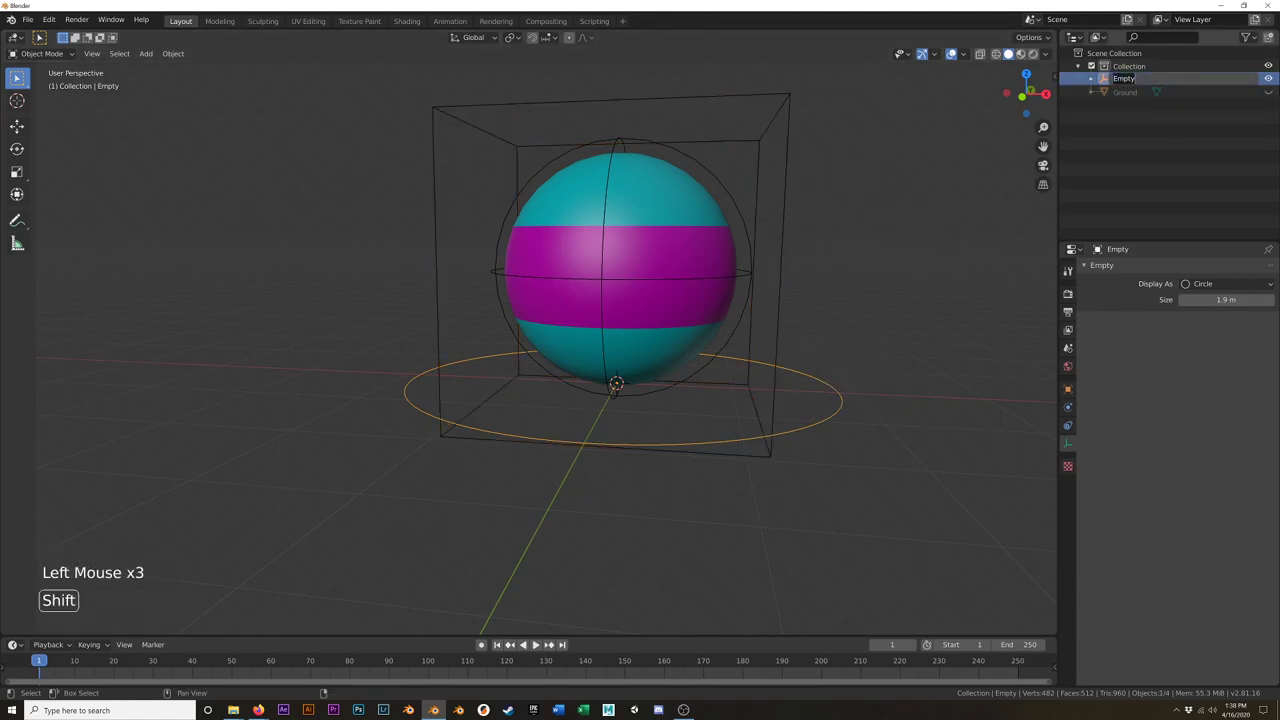
{"action": "type", "text": "Move"}
{"action": "key", "text": "Return"}
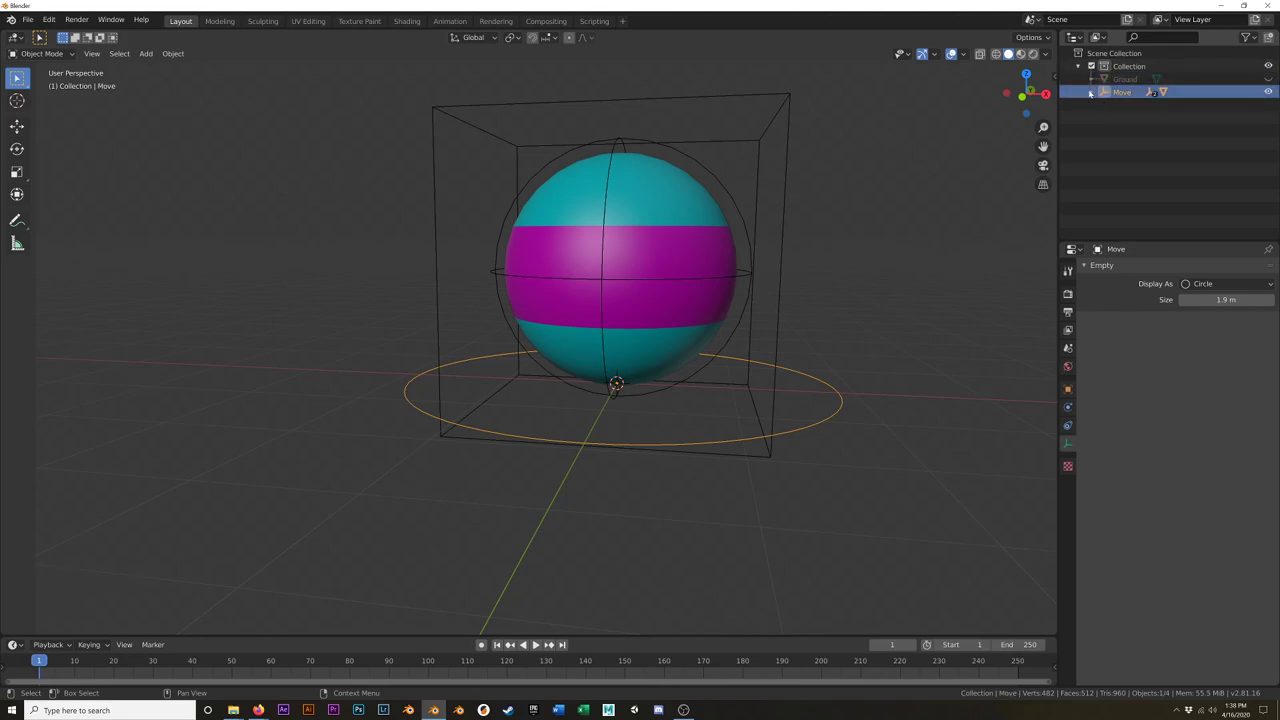
{"action": "left_click", "coordinate": [1091, 92]}
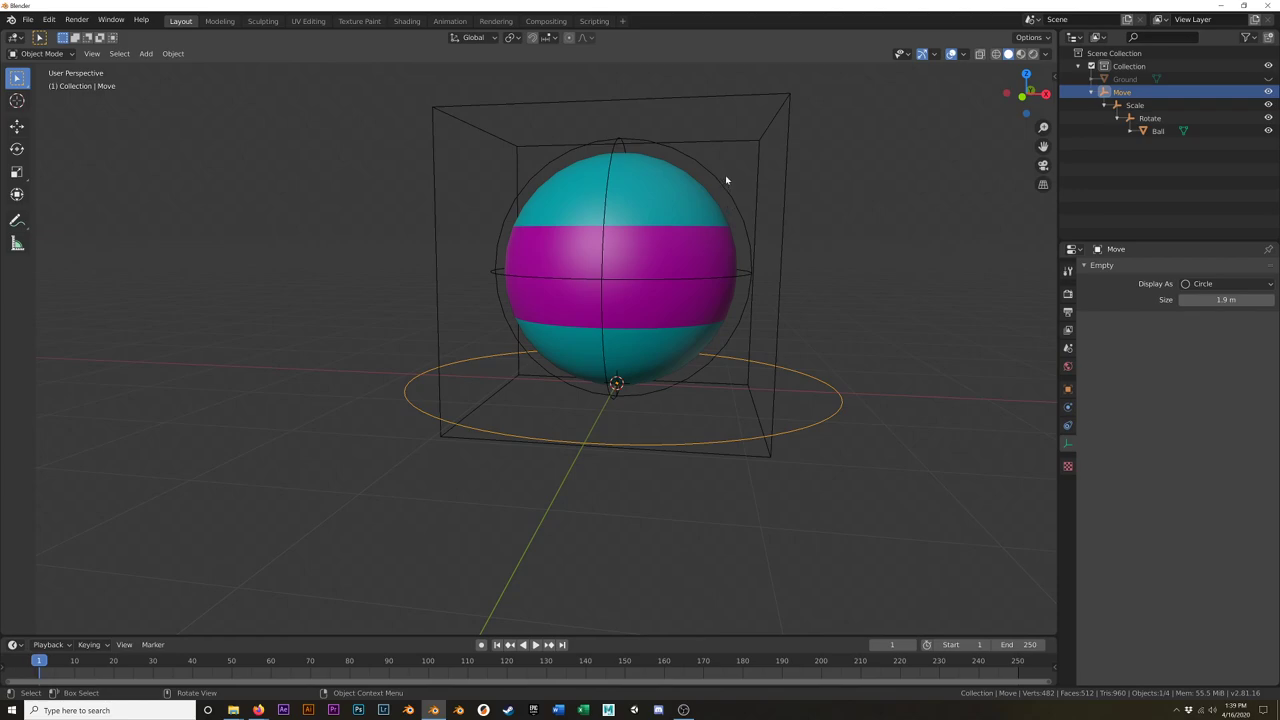
Step: Stretch the Scale empty by about 1.37 along the Z axis and try rotating it freely
{"action": "scroll", "coordinate": [709, 181], "scroll_direction": "down", "scroll_amount": 2}
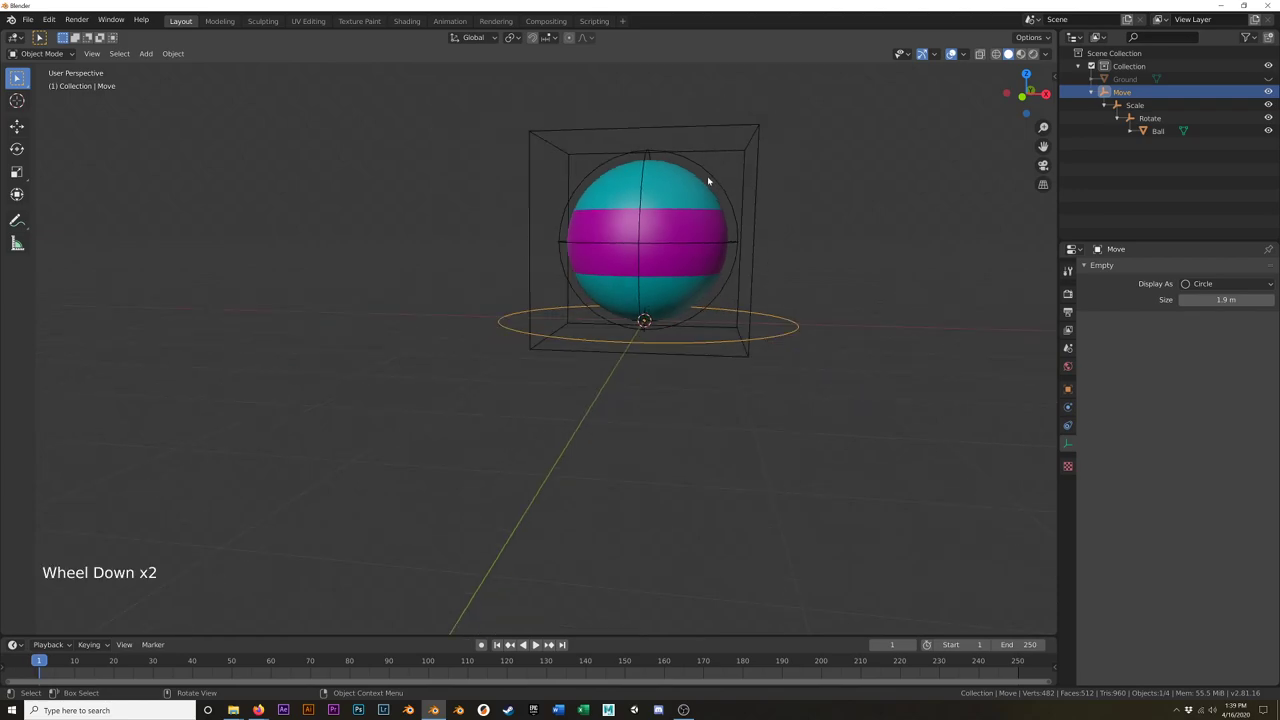
{"action": "middle_click_drag", "start_coordinate": [716, 229], "coordinate": [694, 251], "text": "shift"}
{"action": "left_click", "coordinate": [700, 245]}
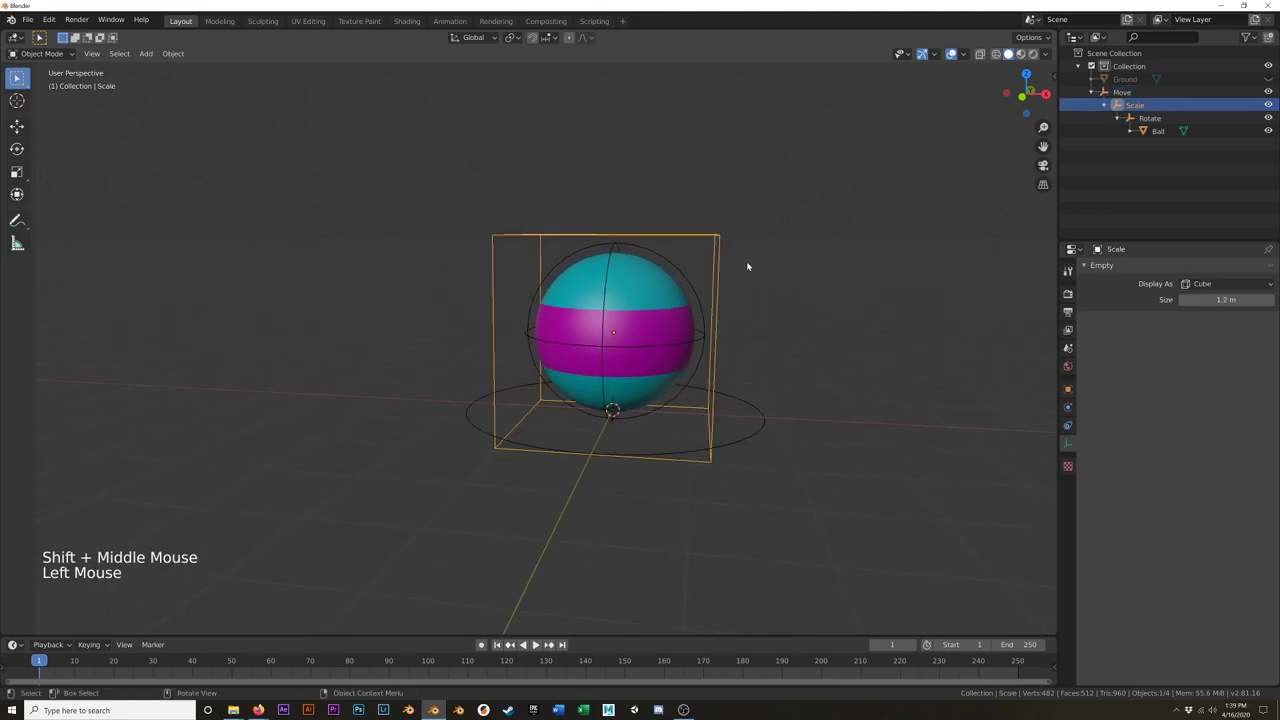
{"action": "key", "text": "s"}
{"action": "key", "text": "z"}
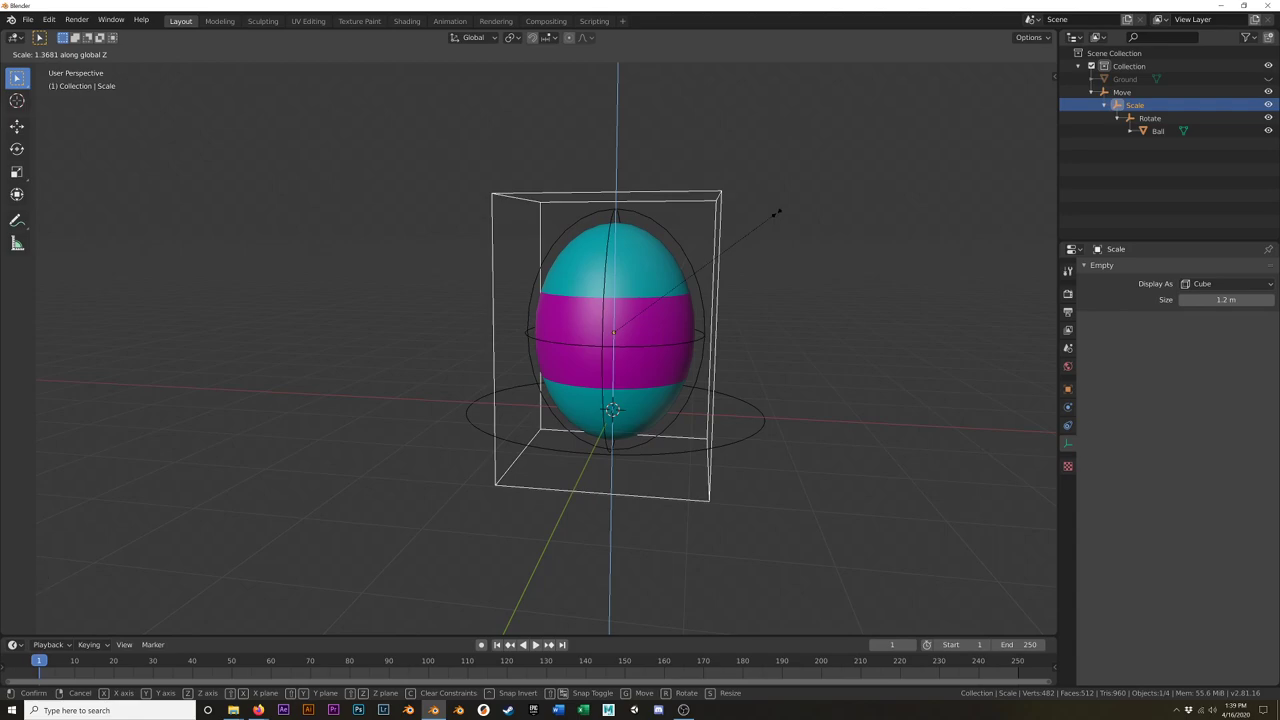
{"action": "left_click", "coordinate": [776, 213]}
{"action": "key", "text": "r"}
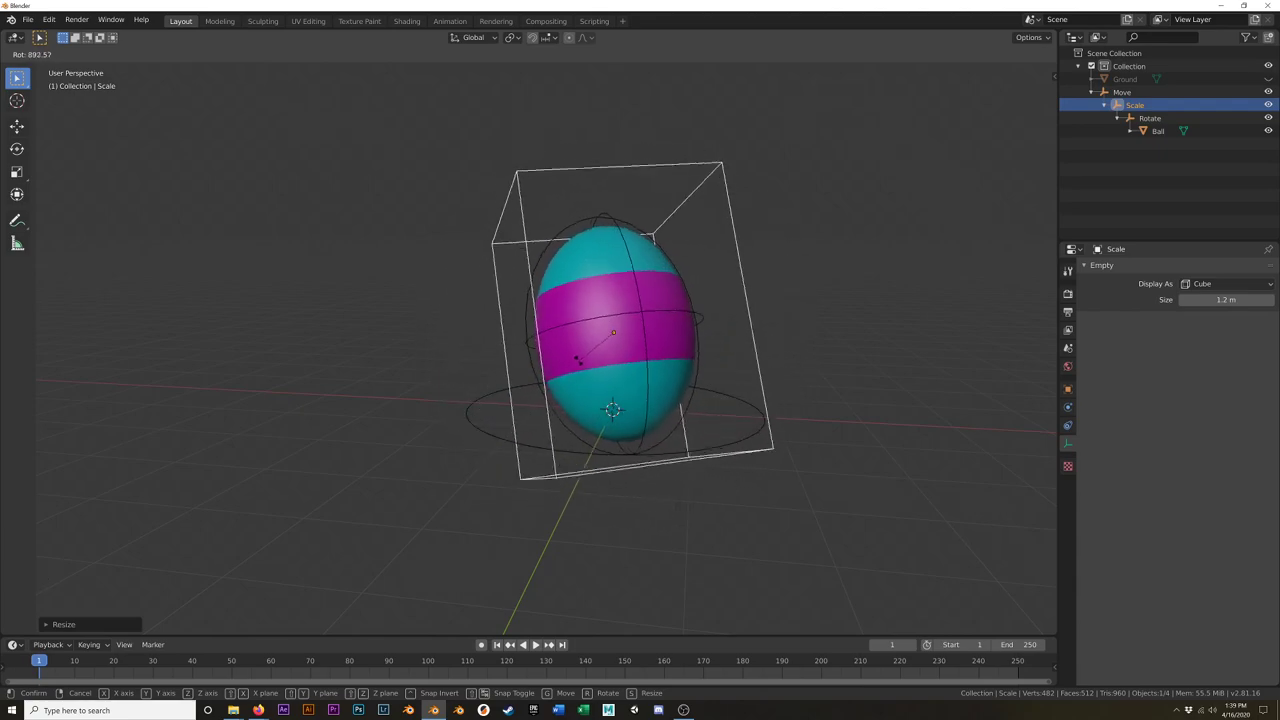
{"action": "key", "text": "Escape"}
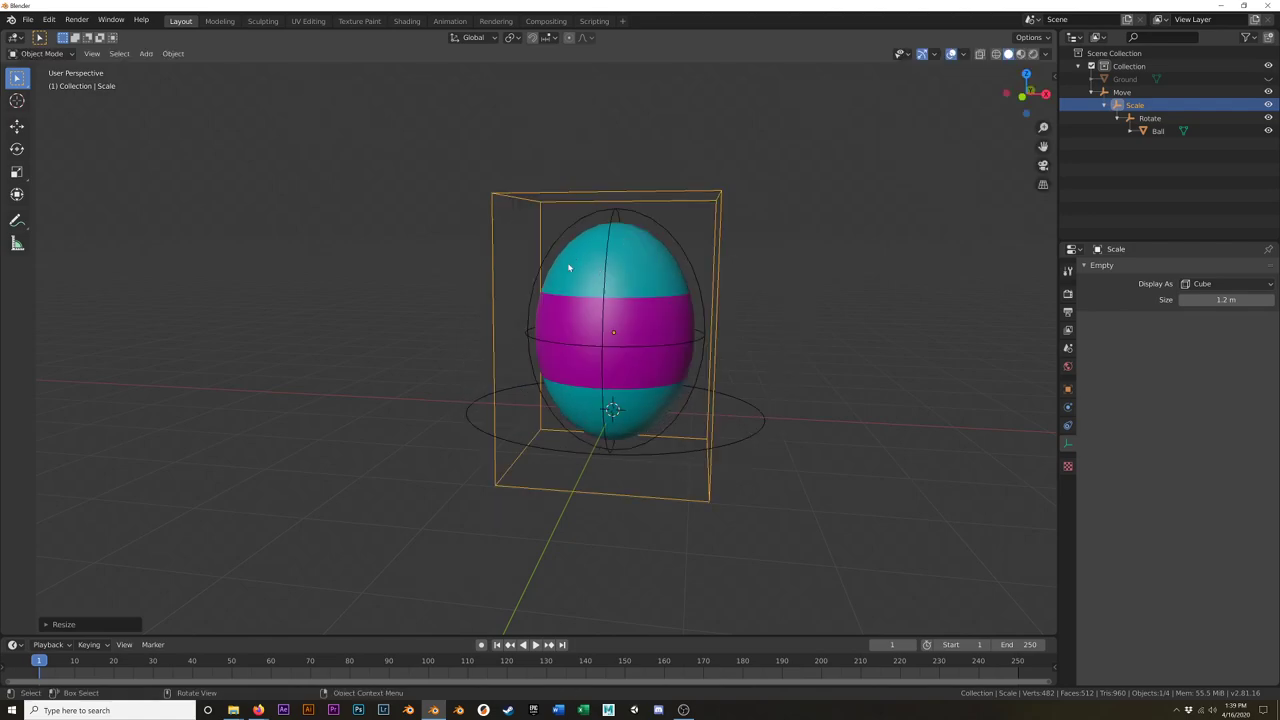
Step: Try rotating the Rotate empty inside the stretched rig, first freely and about the Y axis
{"action": "left_click", "coordinate": [675, 238]}
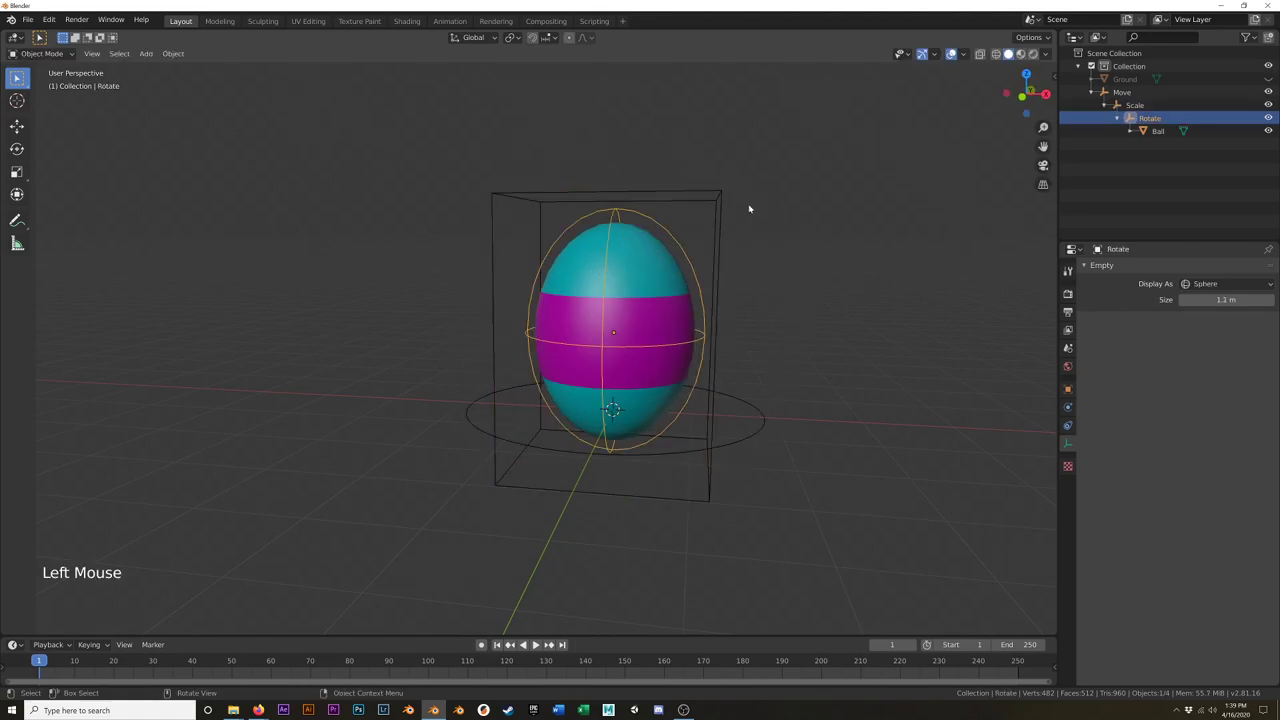
{"action": "key", "text": "r"}
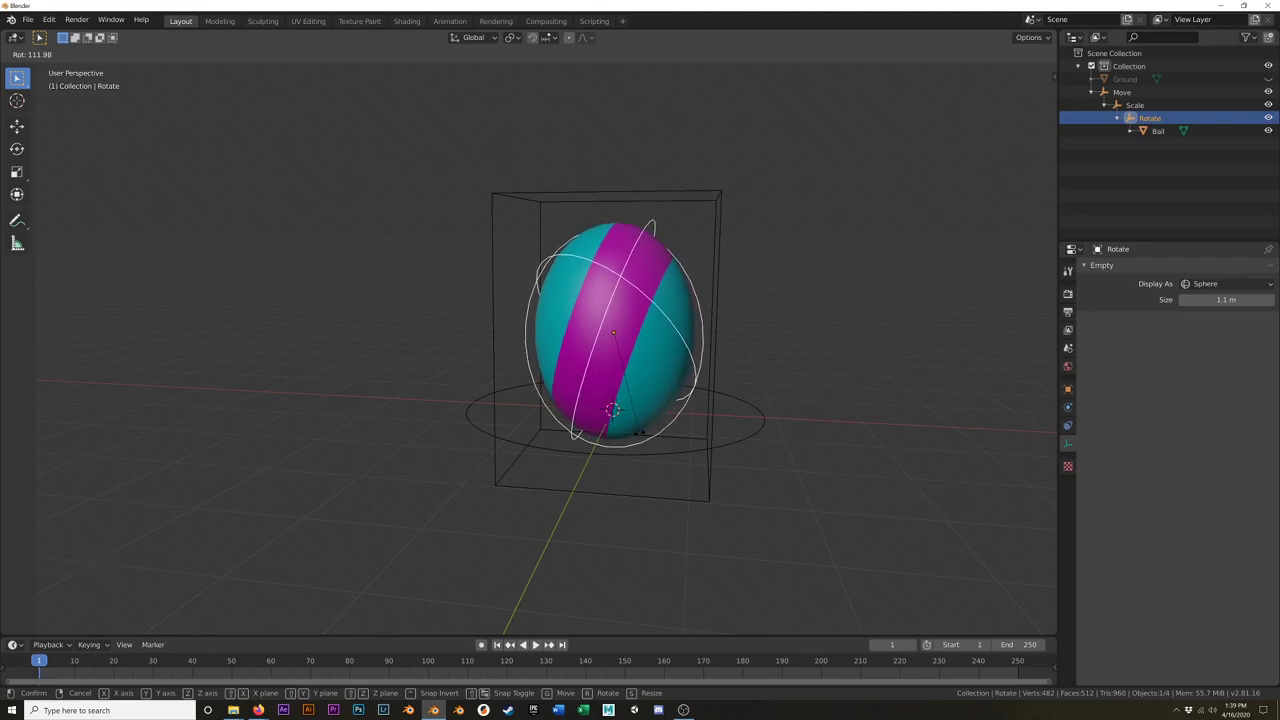
{"action": "key", "text": "y"}
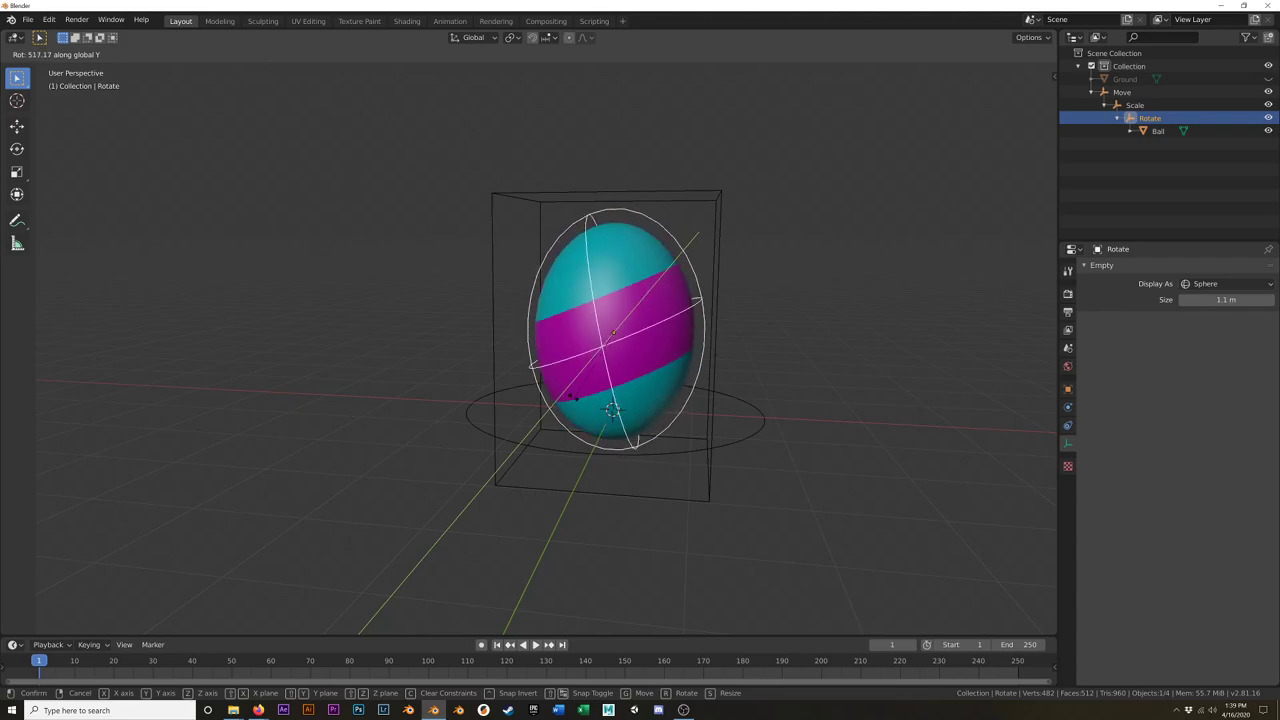
{"action": "right_click", "coordinate": [572, 237]}
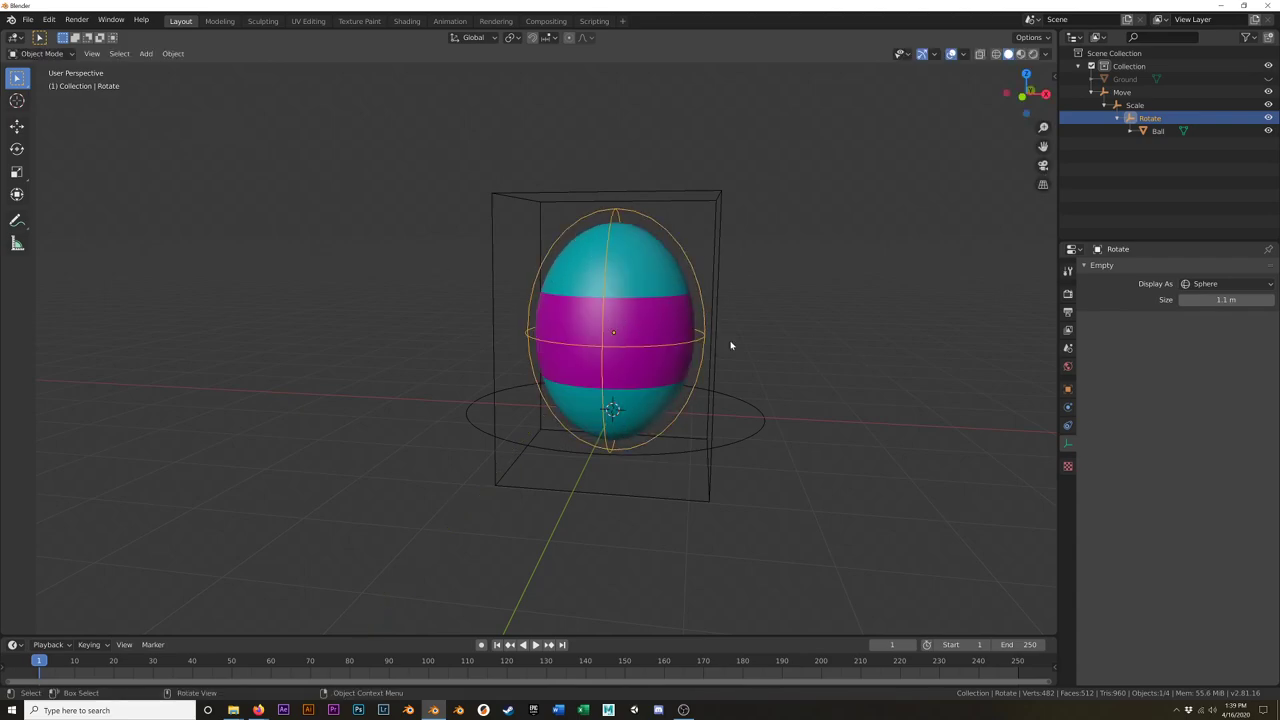
Step: Undo the Scale empty's Z stretch and the selection changes made for the test
{"action": "key", "text": "ctrl+z"}
{"action": "key", "text": "ctrl+z"}
{"action": "key", "text": "ctrl+z"}
{"action": "key", "text": "ctrl+z"}
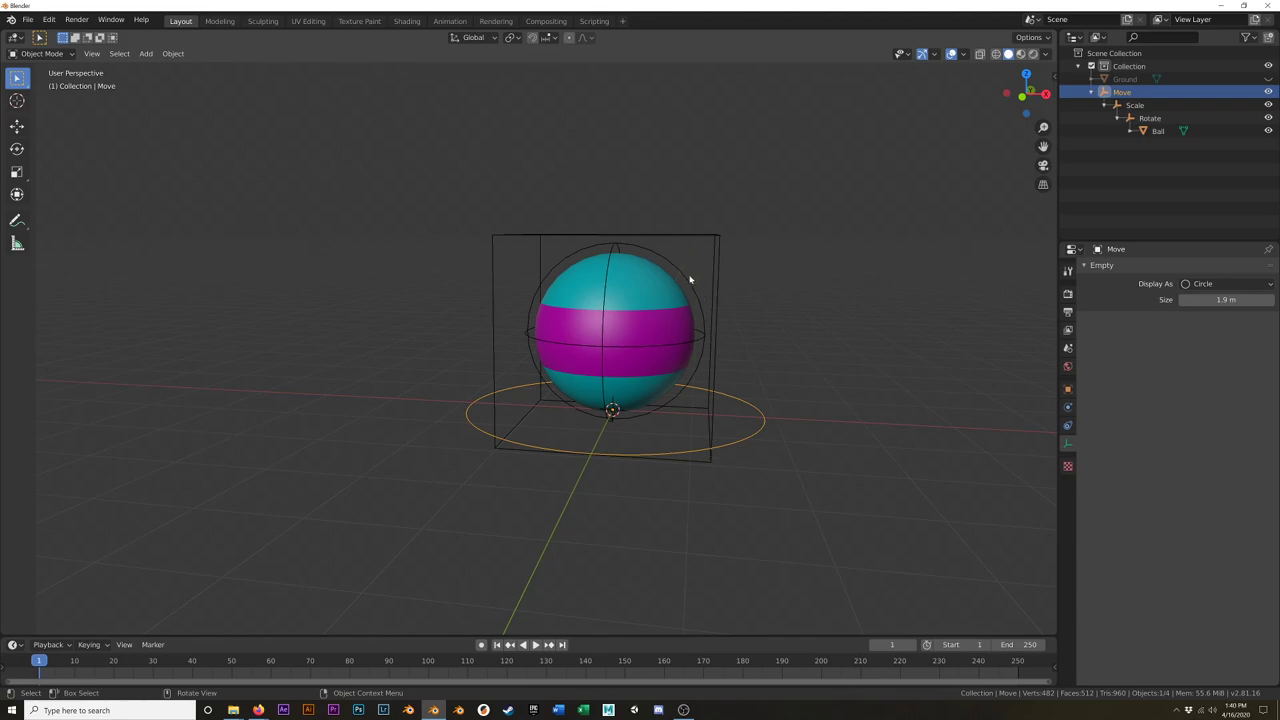
Step: Lock all location, rotation and scale channels of the Ball in its object transform properties
{"action": "left_click", "coordinate": [714, 294]}
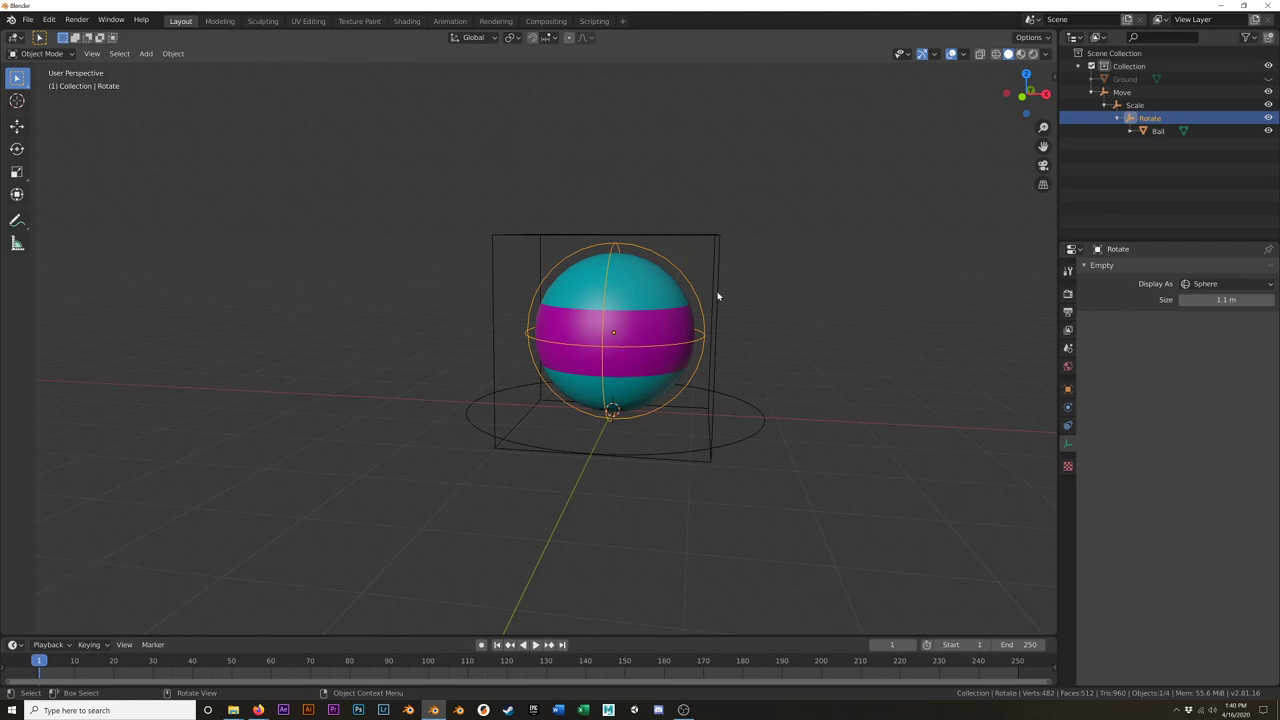
{"action": "left_click", "coordinate": [1068, 389]}
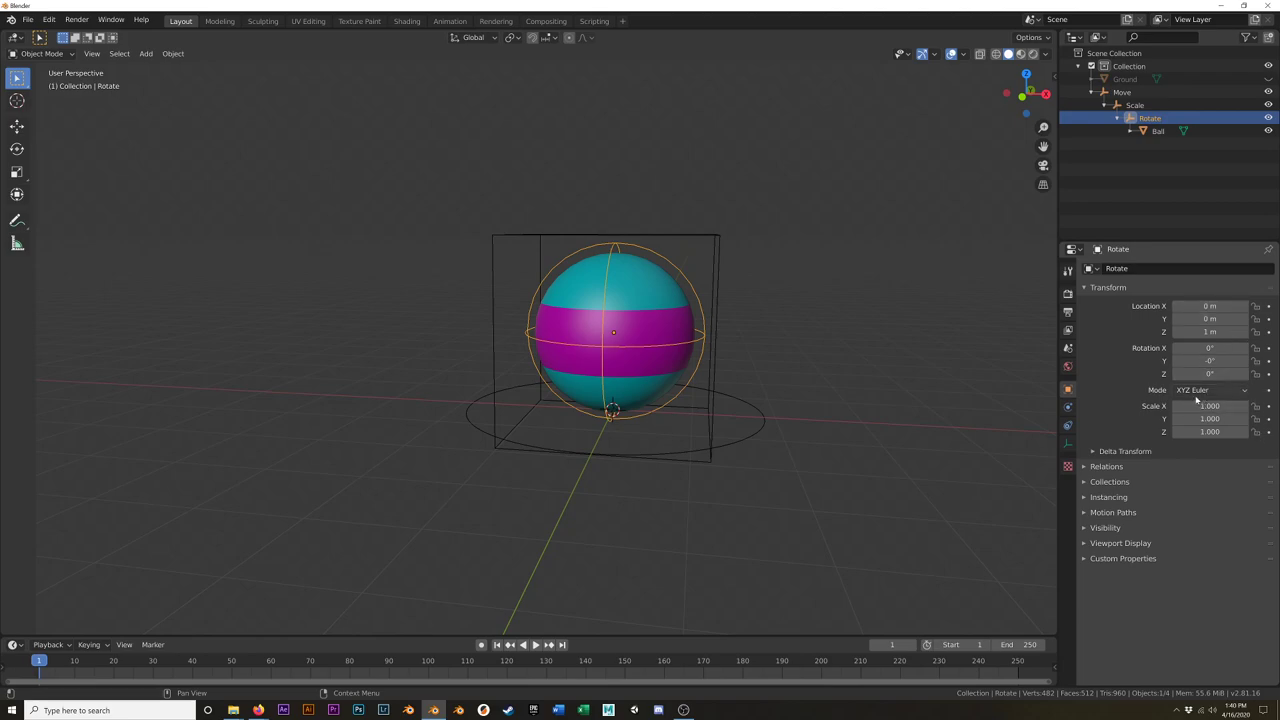
{"action": "left_click", "coordinate": [640, 308]}
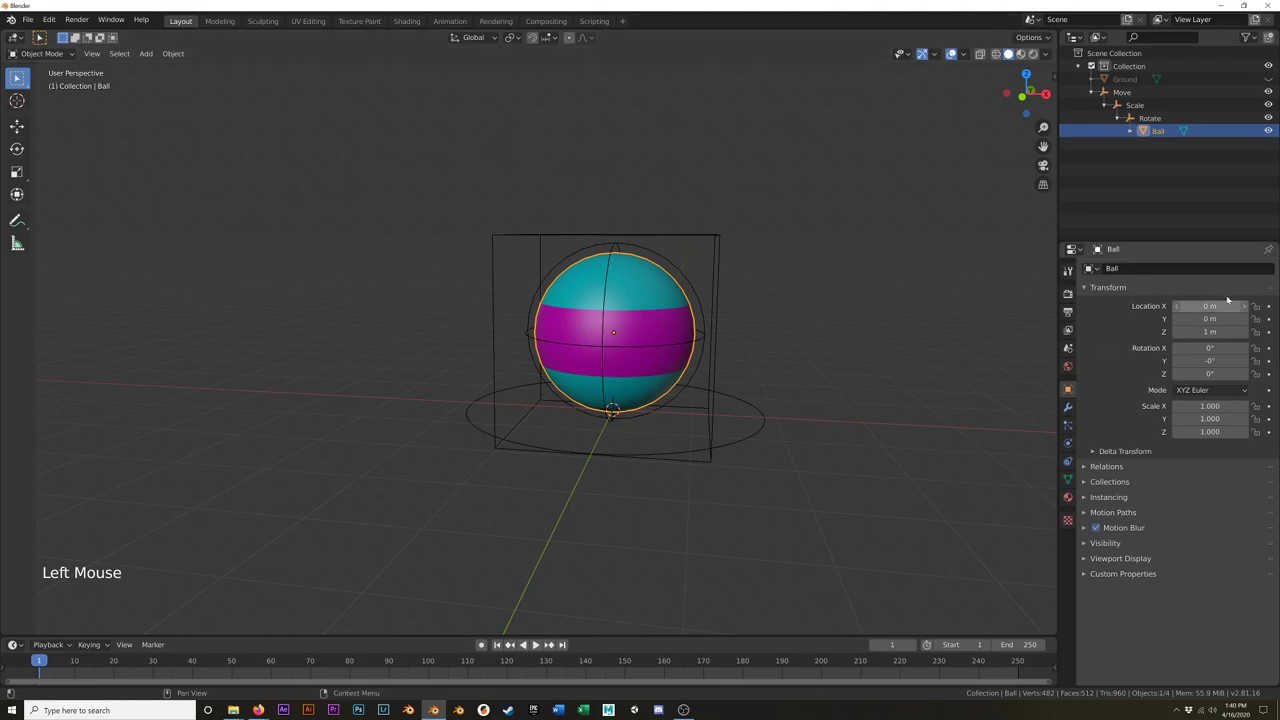
{"action": "left_click_drag", "start_coordinate": [1256, 305], "coordinate": [1252, 437]}
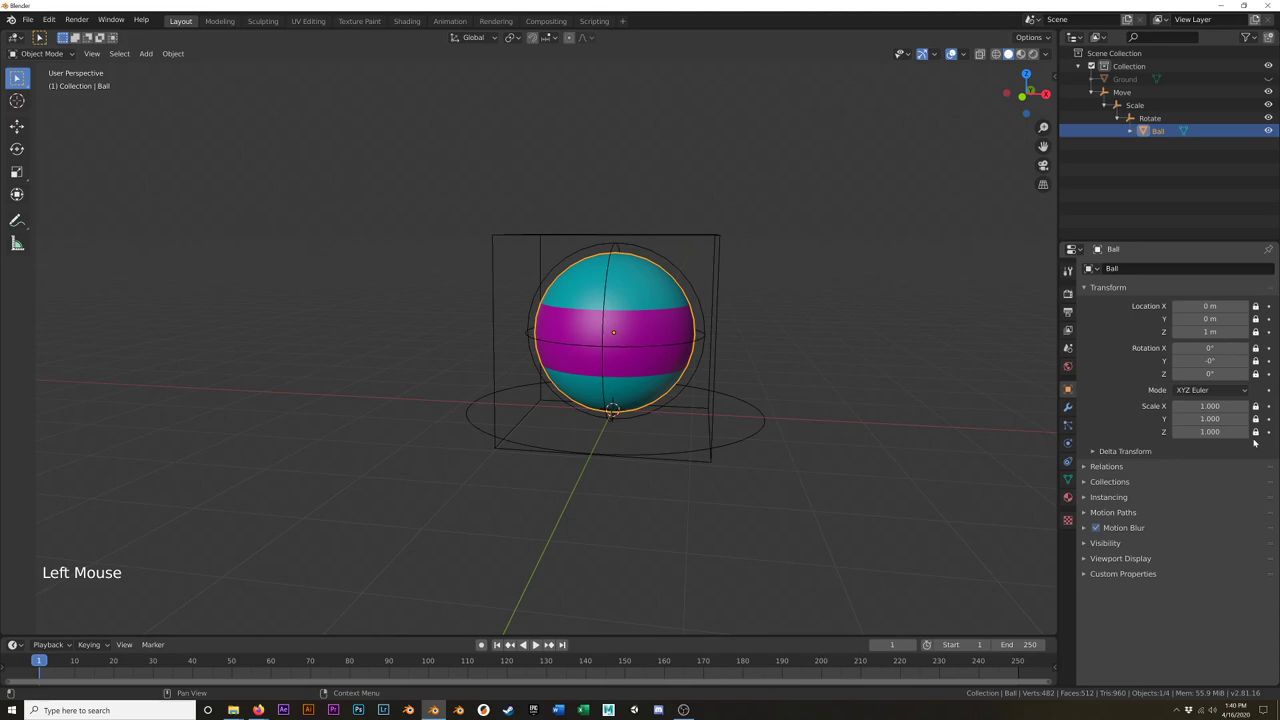
{"action": "left_click_drag", "start_coordinate": [1256, 306], "coordinate": [1256, 340]}
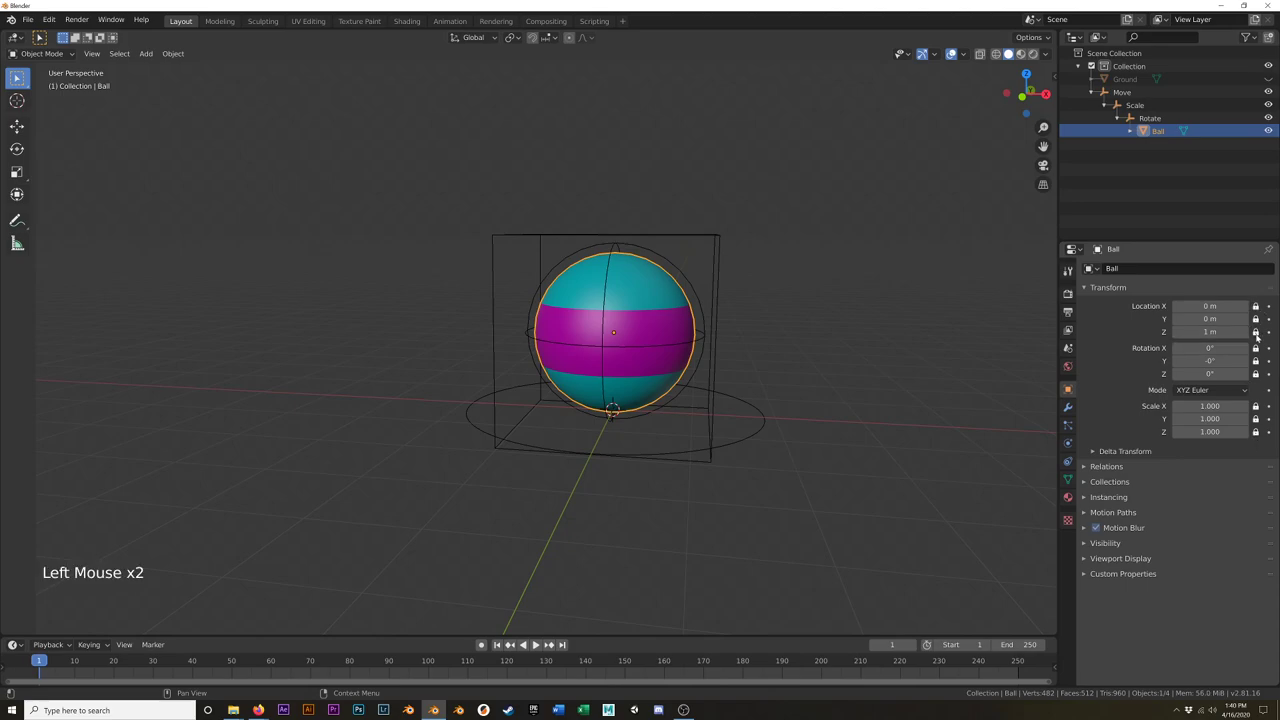
{"action": "left_click", "coordinate": [1256, 406]}
{"action": "left_click", "coordinate": [1256, 406]}
{"action": "left_click", "coordinate": [1256, 419]}
{"action": "left_click", "coordinate": [1256, 419]}
{"action": "left_click", "coordinate": [1256, 432]}
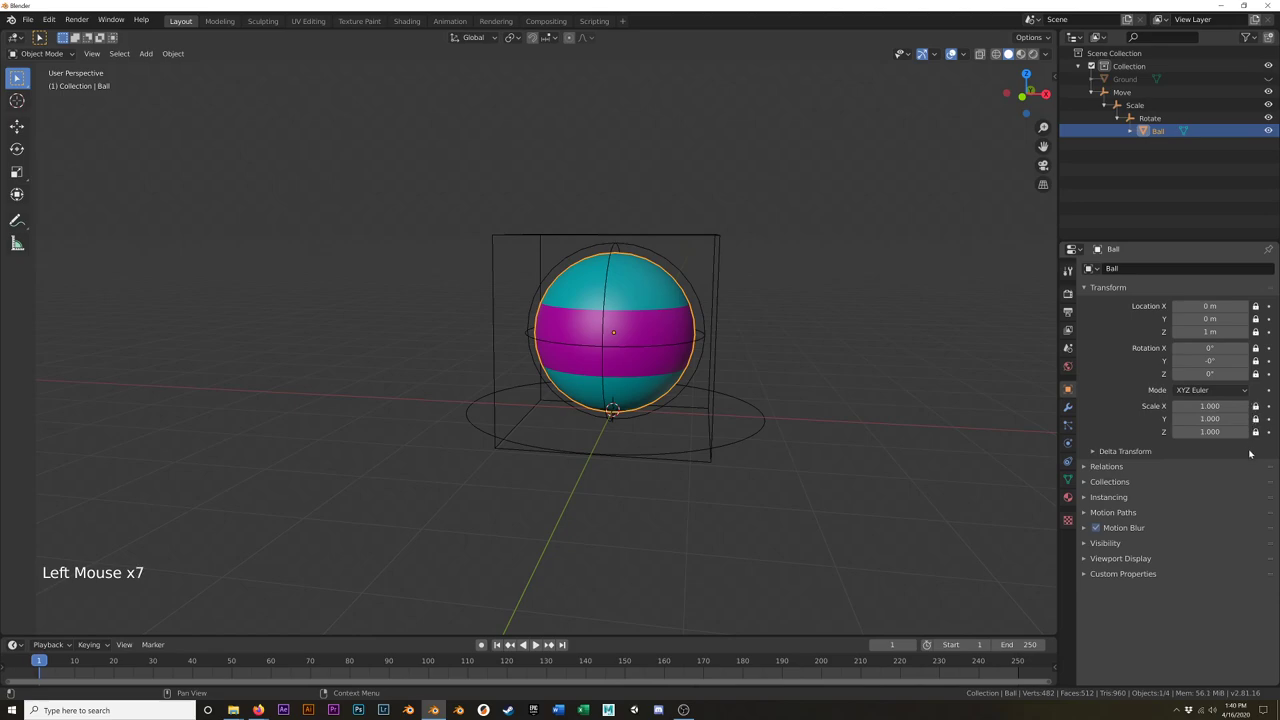
Step: Add keyframes to the Ball's Z rotation and rotation mode and remove them again
{"action": "left_click", "coordinate": [1268, 374]}
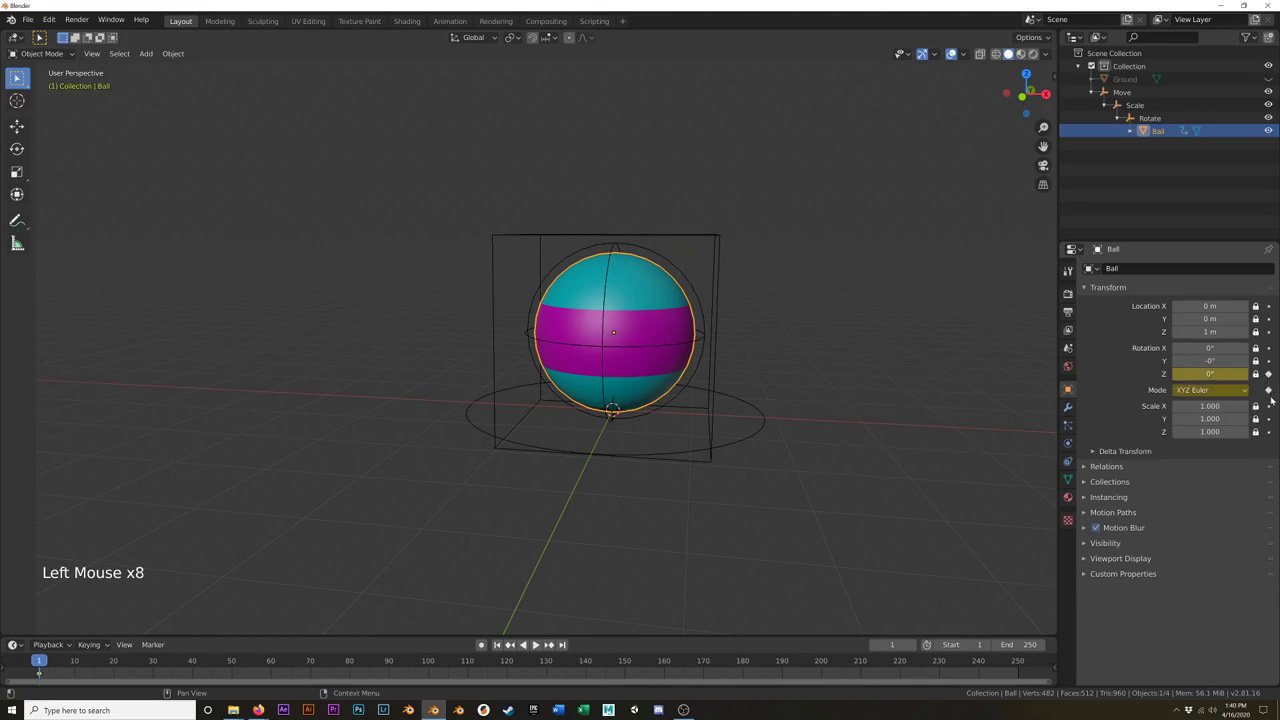
{"action": "left_click", "coordinate": [1268, 406]}
{"action": "left_click", "coordinate": [1268, 406]}
{"action": "left_click", "coordinate": [1268, 390]}
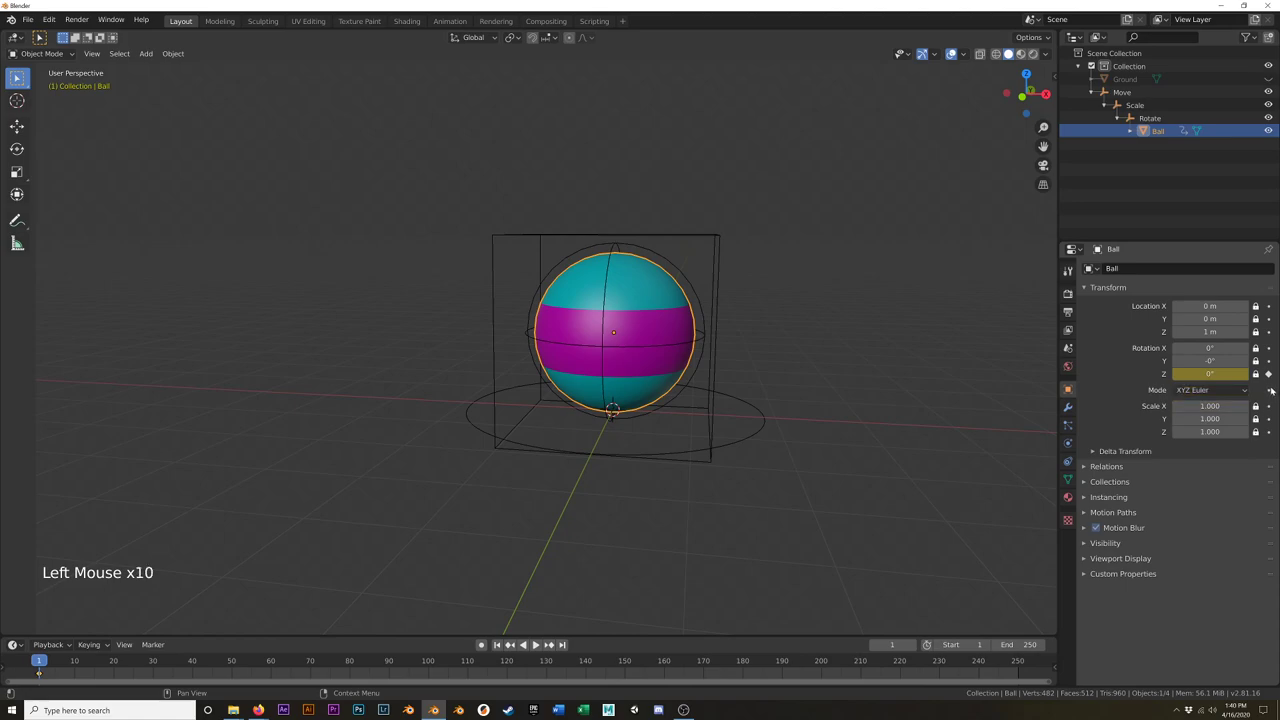
{"action": "left_click", "coordinate": [1268, 374]}
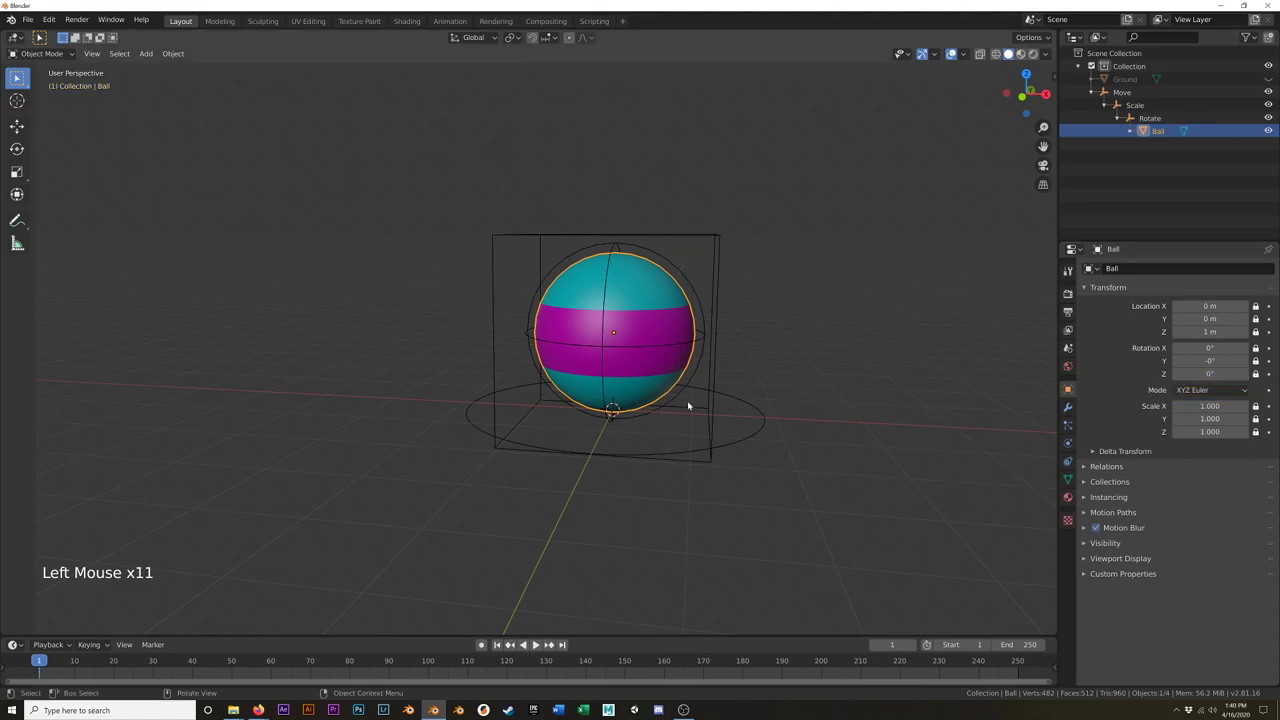
Step: Try moving the locked Ball to test its transform locks
{"action": "left_click", "coordinate": [646, 303]}
{"action": "left_click", "coordinate": [657, 323]}
{"action": "left_click", "coordinate": [819, 295]}
{"action": "left_click", "coordinate": [645, 303]}
{"action": "key", "text": "g"}
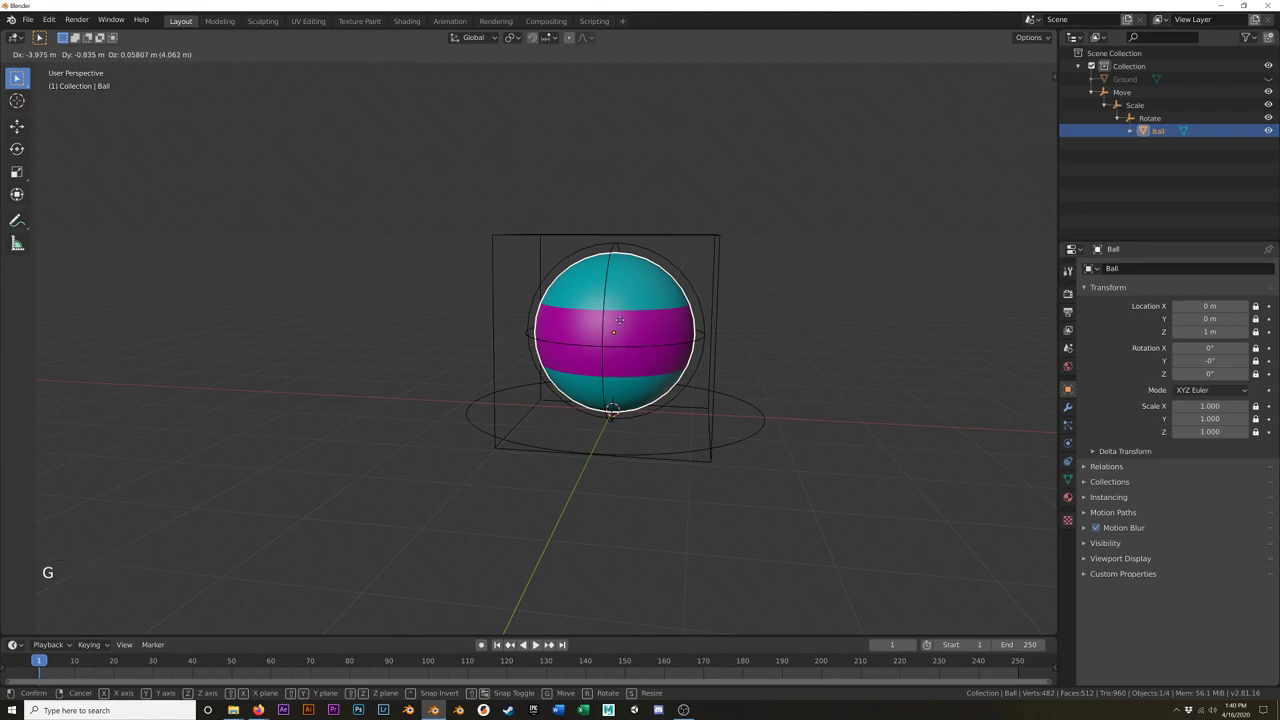
{"action": "right_click", "coordinate": [469, 297]}
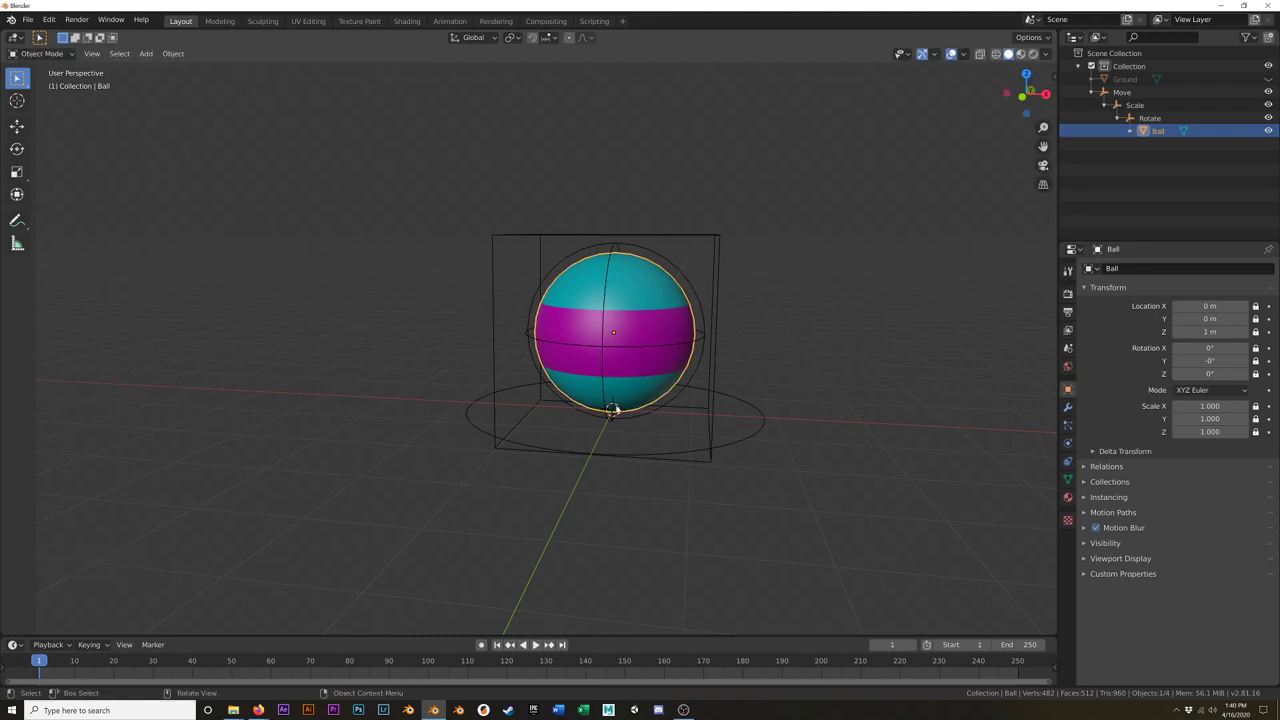
Step: Lock the Rotate empty's location and scale on X, Y and Z, leaving its rotation unlocked
{"action": "left_click", "coordinate": [680, 277]}
{"action": "left_click_drag", "start_coordinate": [1256, 306], "coordinate": [1257, 331]}
{"action": "left_click_drag", "start_coordinate": [1257, 406], "coordinate": [1260, 432]}
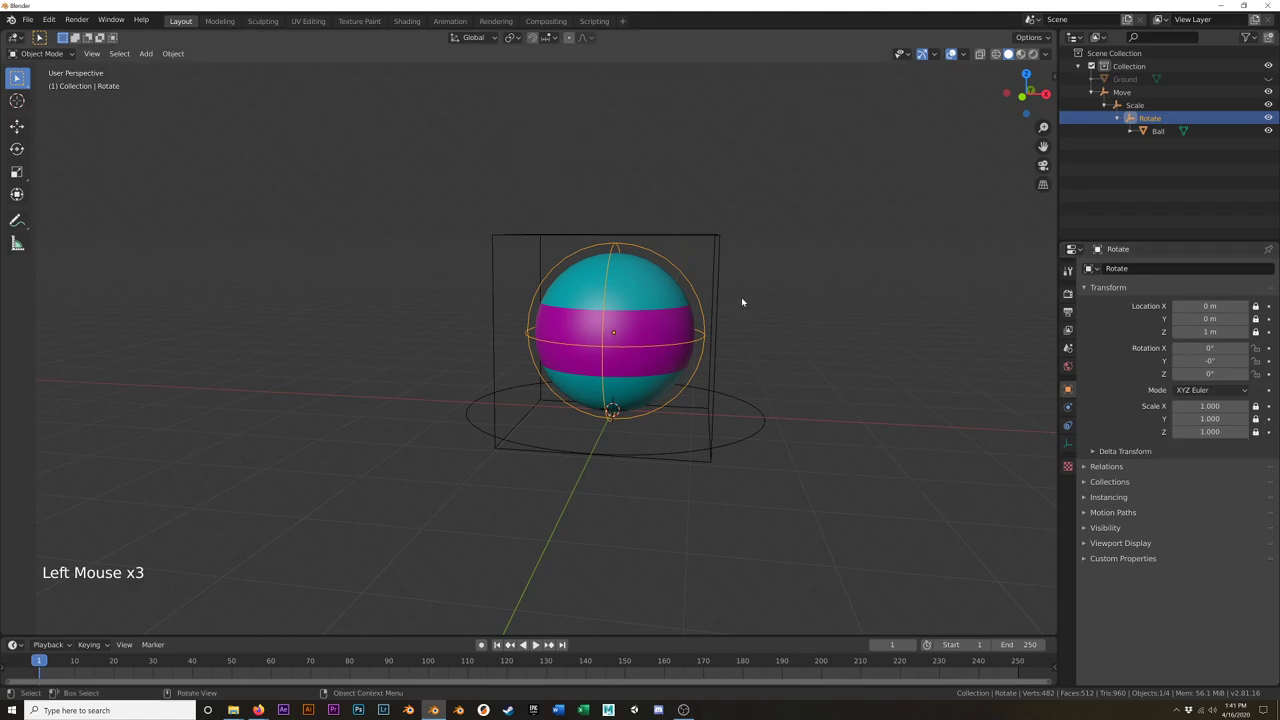
Step: Try scaling and rotating the Rotate empty to test its transform locks
{"action": "key", "text": "s"}
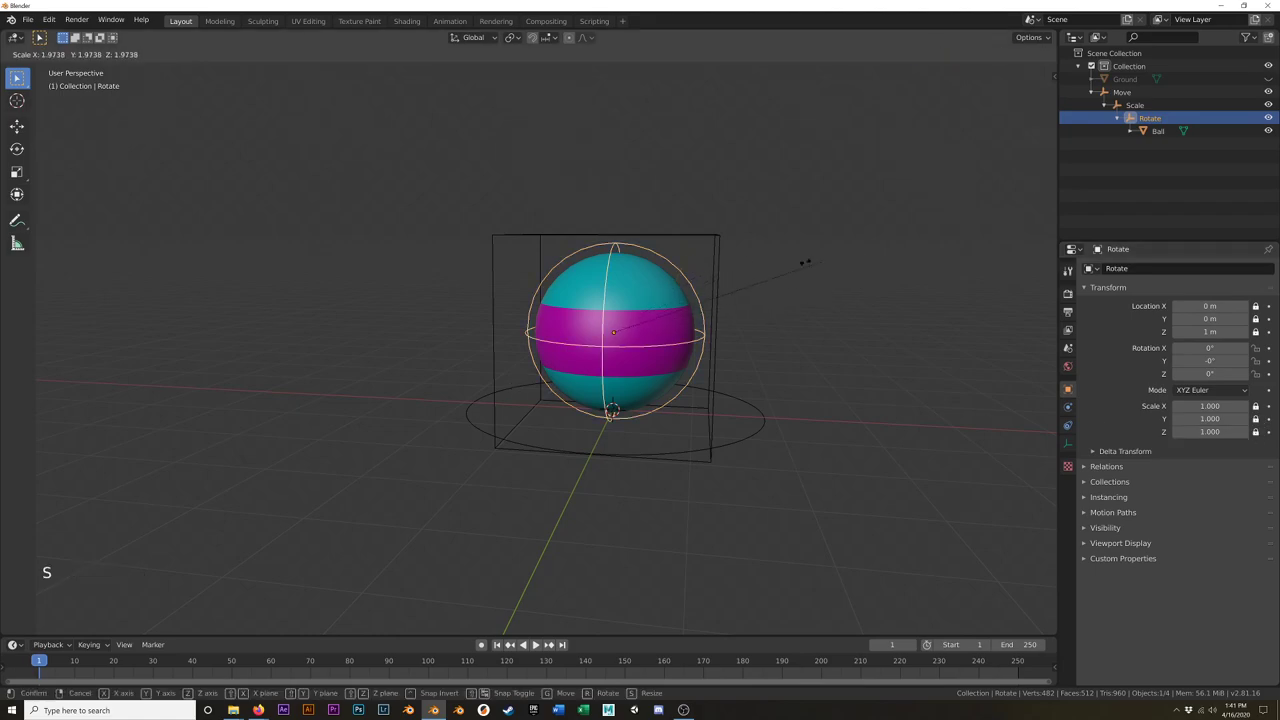
{"action": "key", "text": "r"}
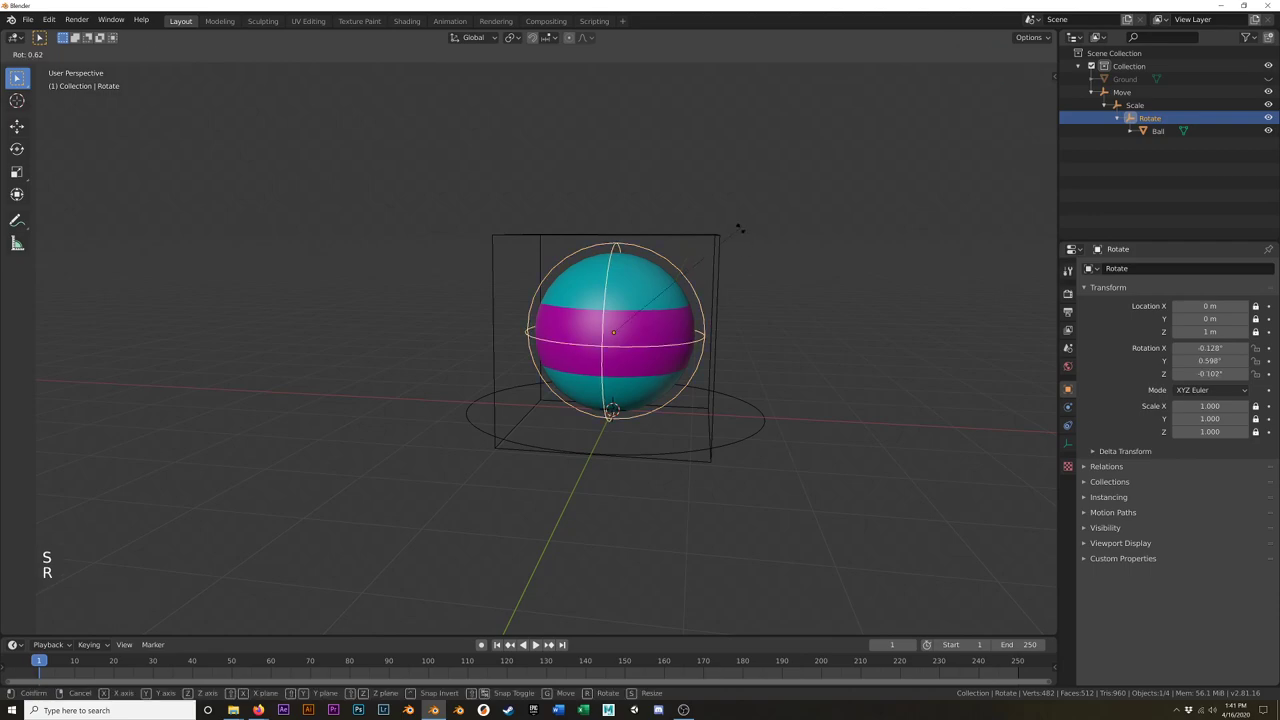
{"action": "right_click", "coordinate": [879, 336]}
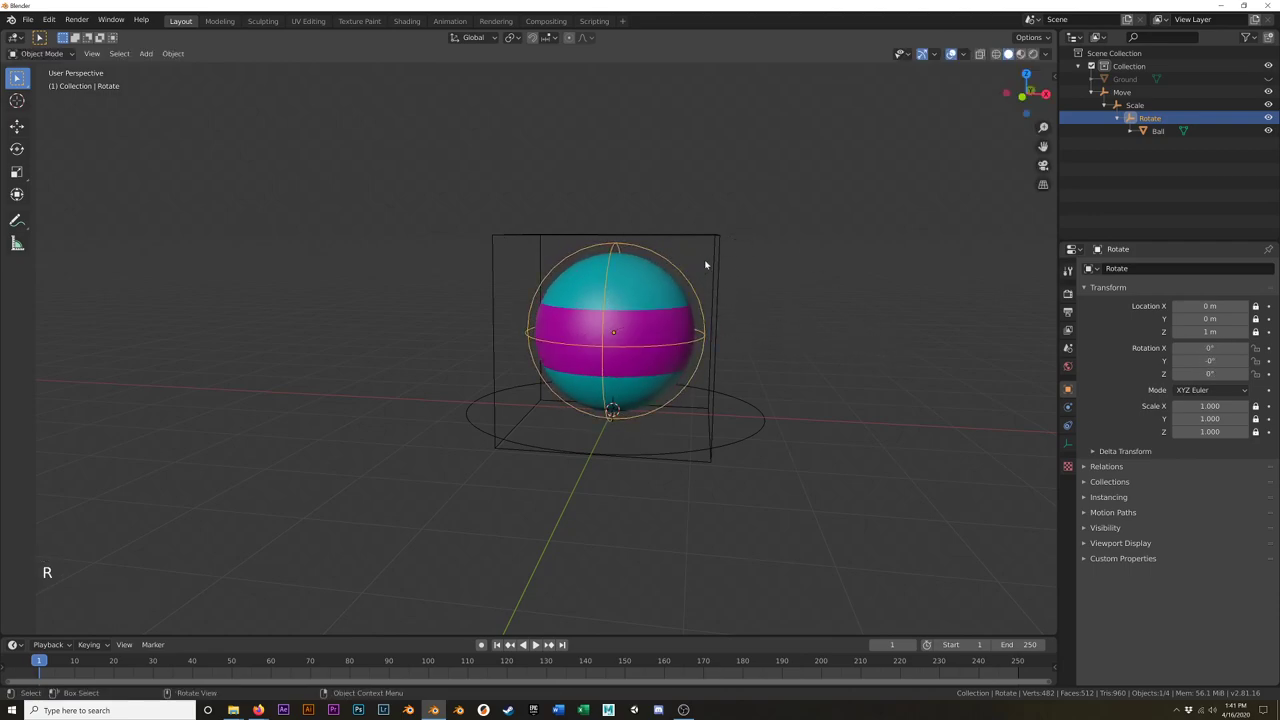
Step: Lock the Scale empty's location, rotation and X and Y scale, leaving Z scale unlocked, and try scaling it to test the locks
{"action": "left_click", "coordinate": [718, 237]}
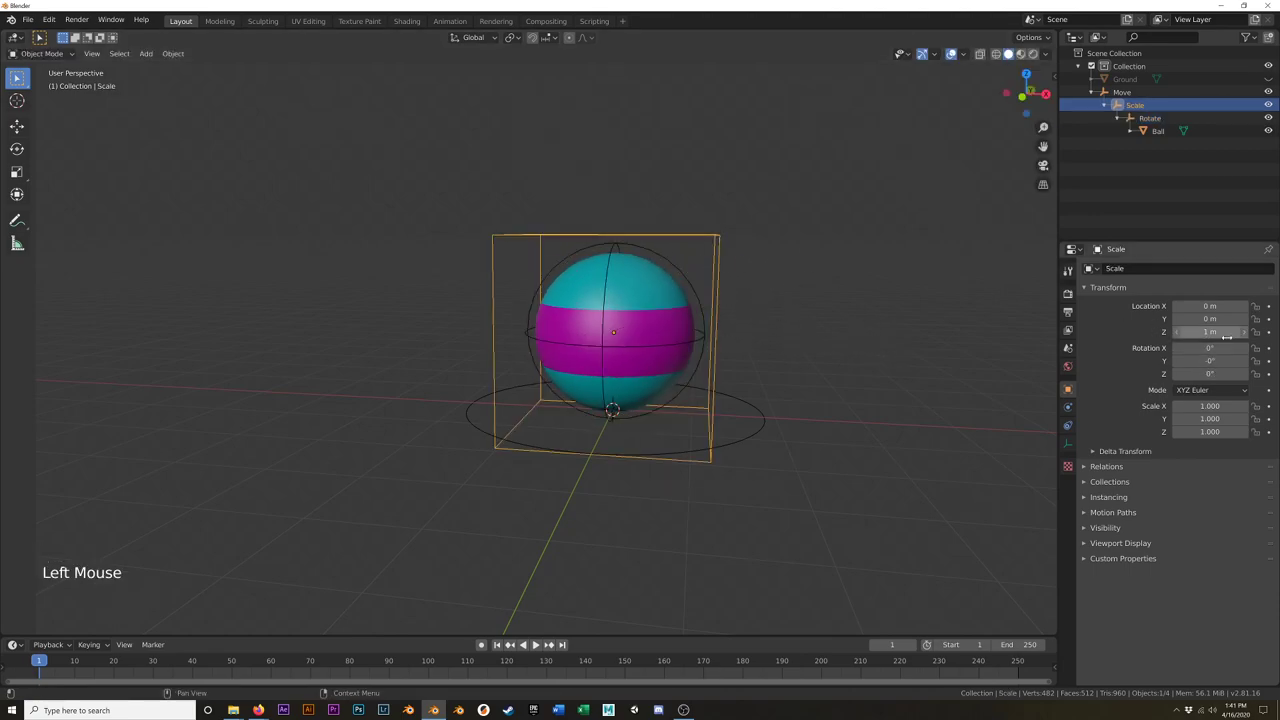
{"action": "left_click_drag", "start_coordinate": [1256, 306], "coordinate": [1255, 375]}
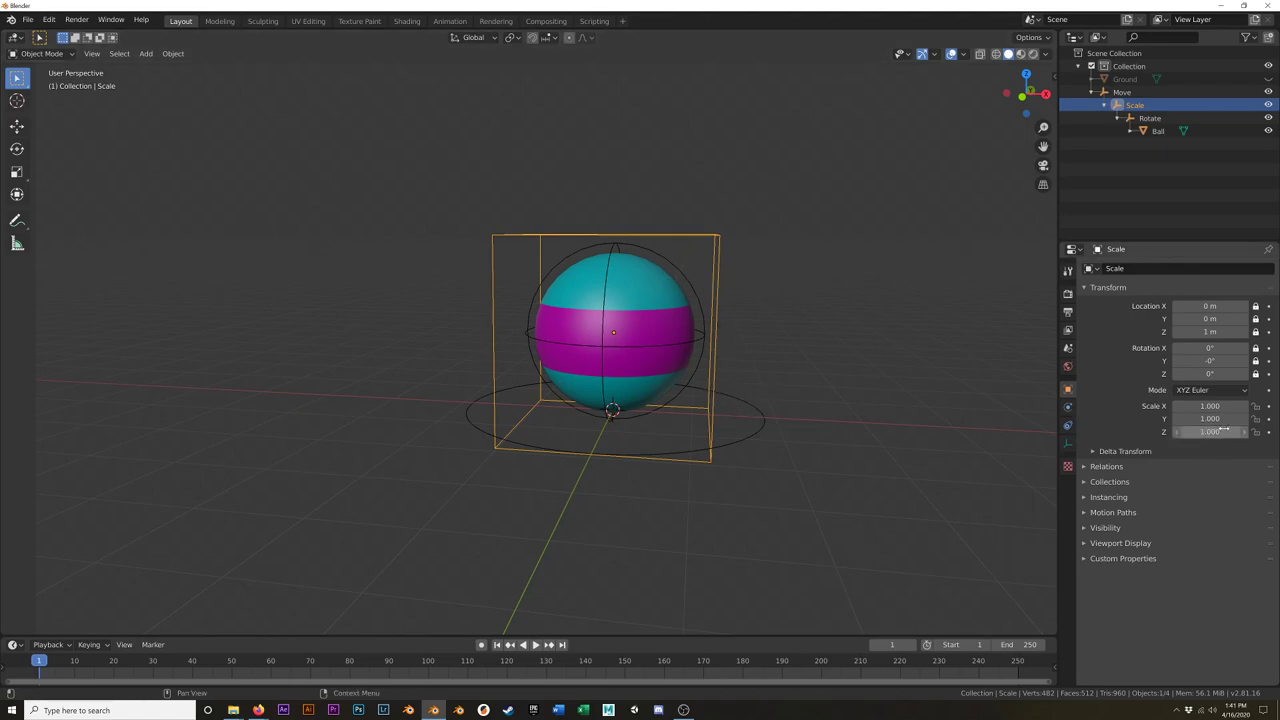
{"action": "left_click", "coordinate": [1256, 412]}
{"action": "left_click", "coordinate": [1256, 406]}
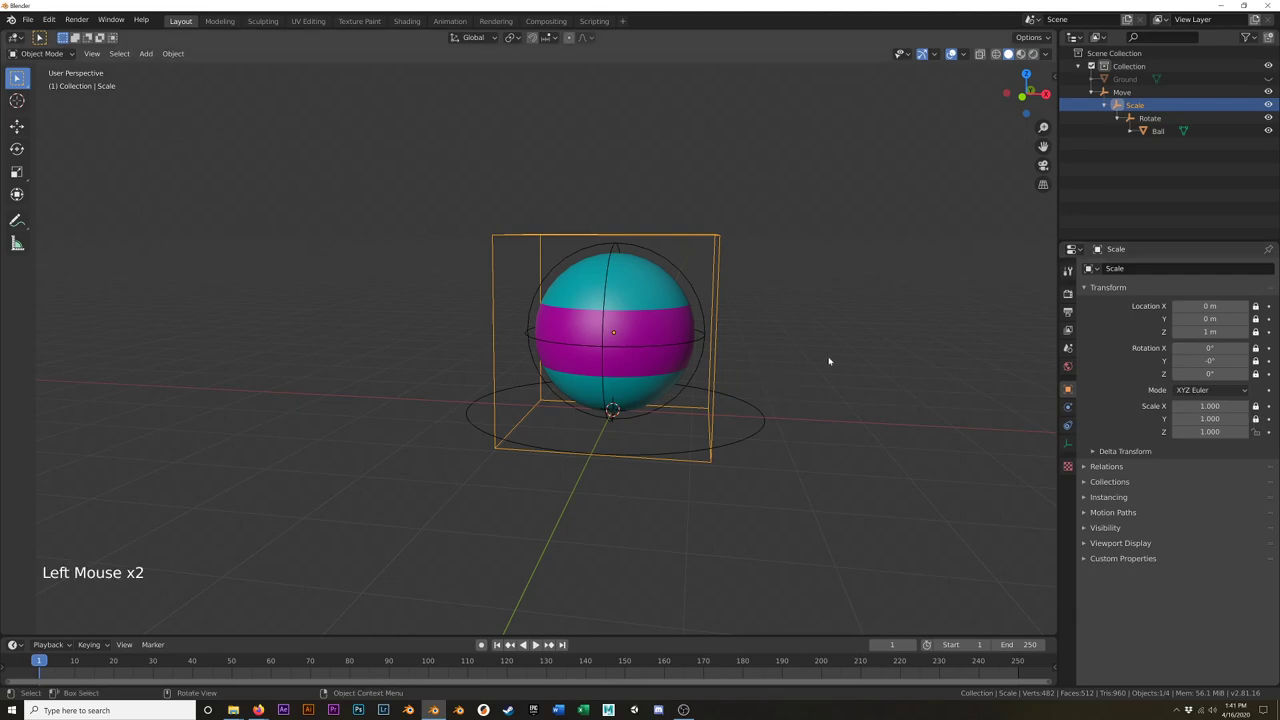
{"action": "key", "text": "s"}
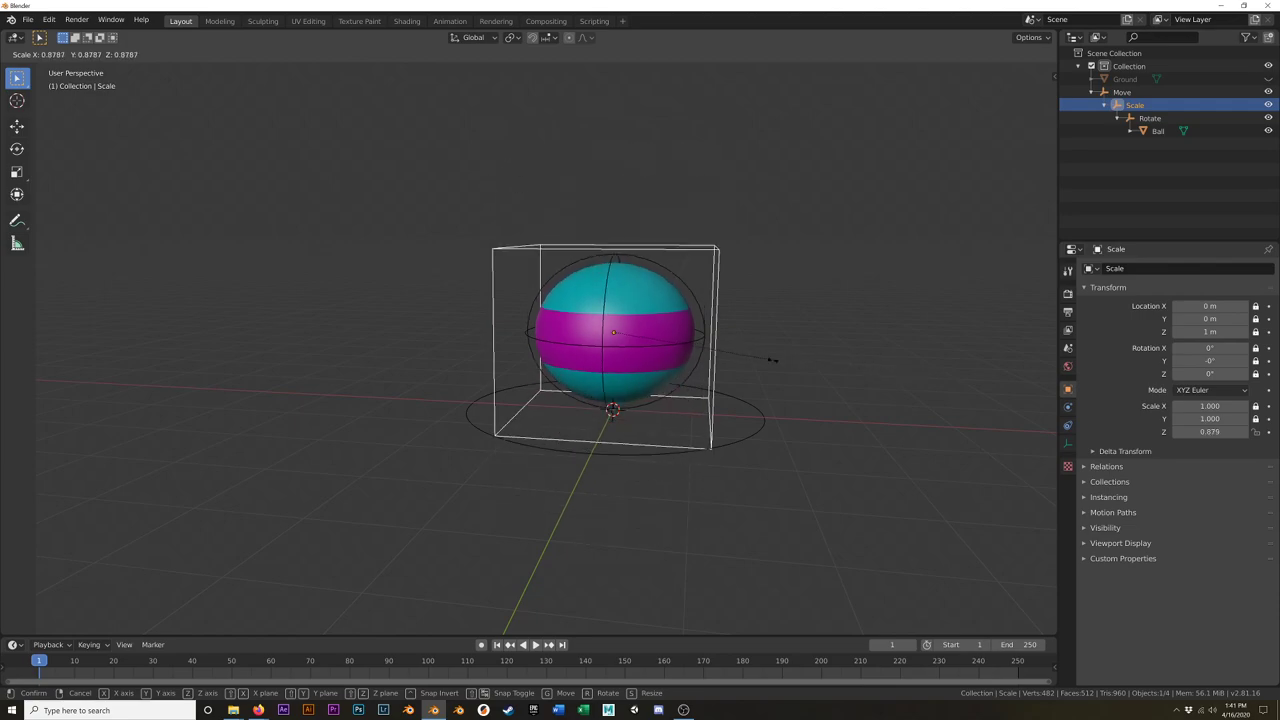
{"action": "key", "text": "Escape"}
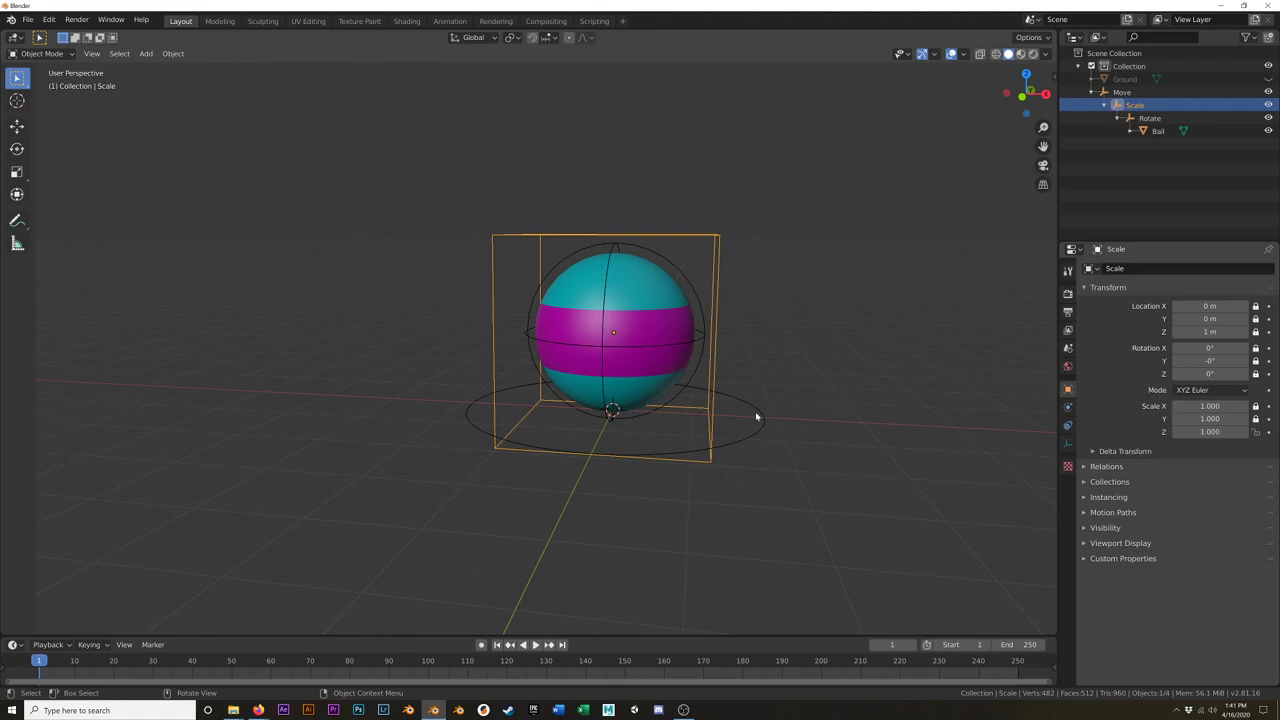
Step: Lock the Move empty's rotation and scale on X, Y and Z, leaving its location unlocked
{"action": "left_click", "coordinate": [756, 417]}
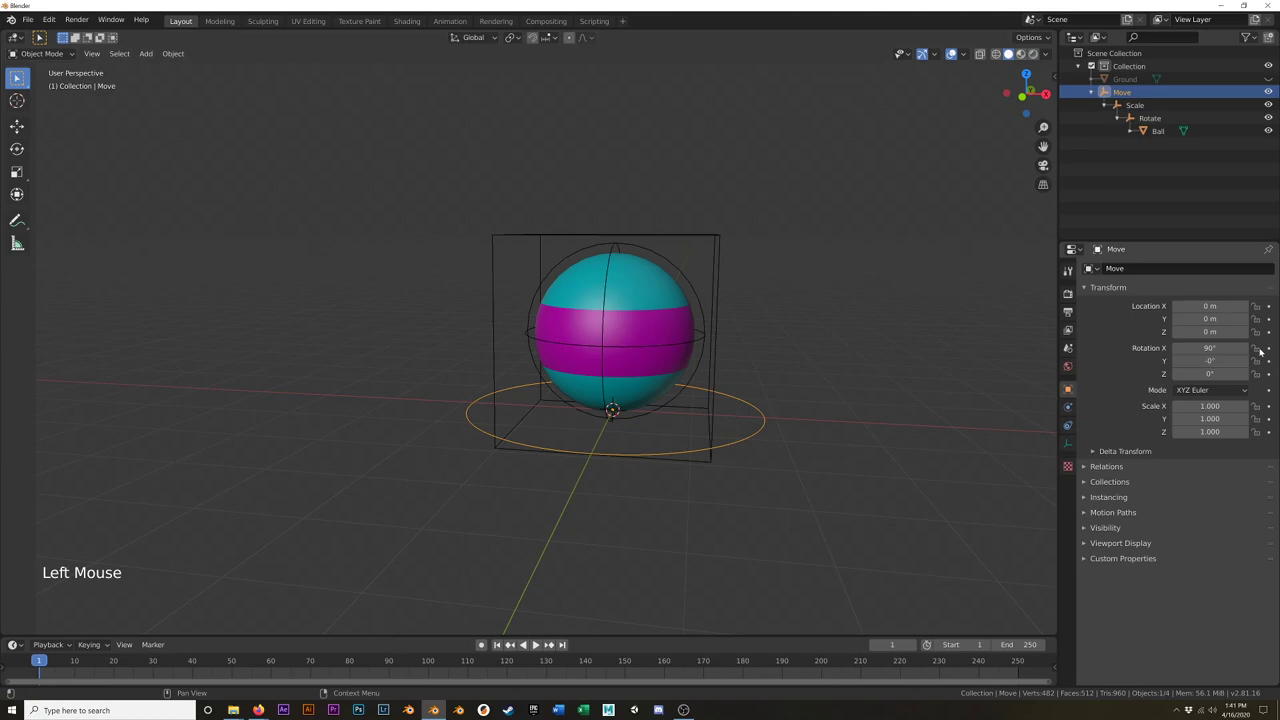
{"action": "left_click_drag", "start_coordinate": [1256, 348], "coordinate": [1258, 452]}
{"action": "scroll", "coordinate": [740, 372], "scroll_direction": "up", "scroll_amount": 5}
{"action": "scroll", "coordinate": [737, 374], "scroll_direction": "down", "scroll_amount": 6}
{"action": "middle_click_drag", "start_coordinate": [623, 511], "coordinate": [640, 471]}
{"action": "key", "text": "ctrl+period"}
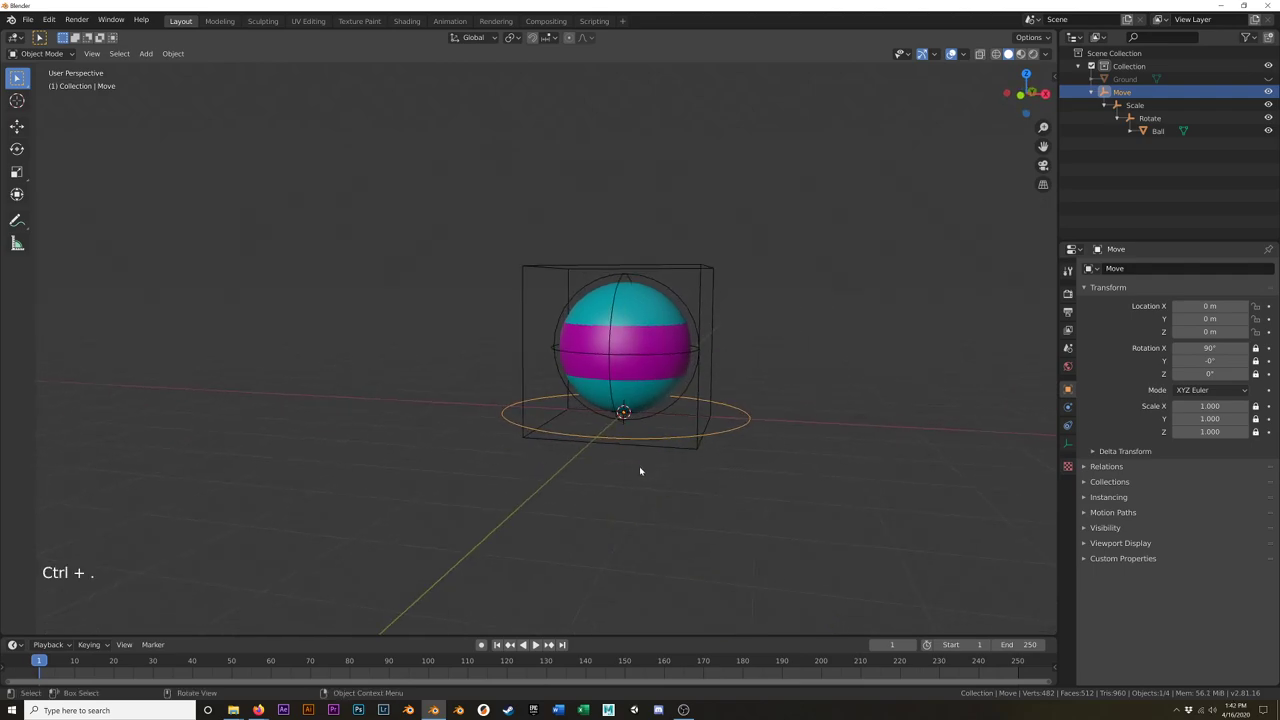
Step: Save the file as Bouncing_Ball_Demo_02.blend in the Animation folder, incrementing the number of the existing Bouncing_Ball_Demo_01.blend
{"action": "key", "text": "ctrl+shift+s"}
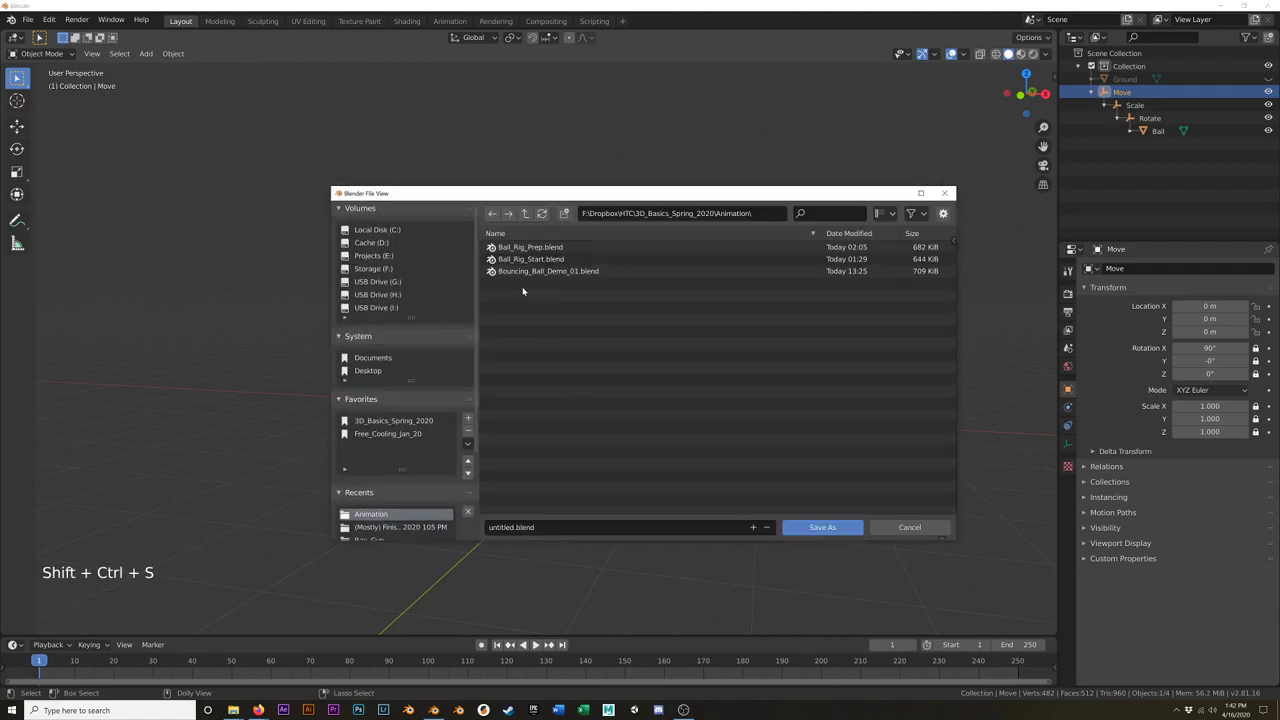
{"action": "left_click", "coordinate": [540, 271]}
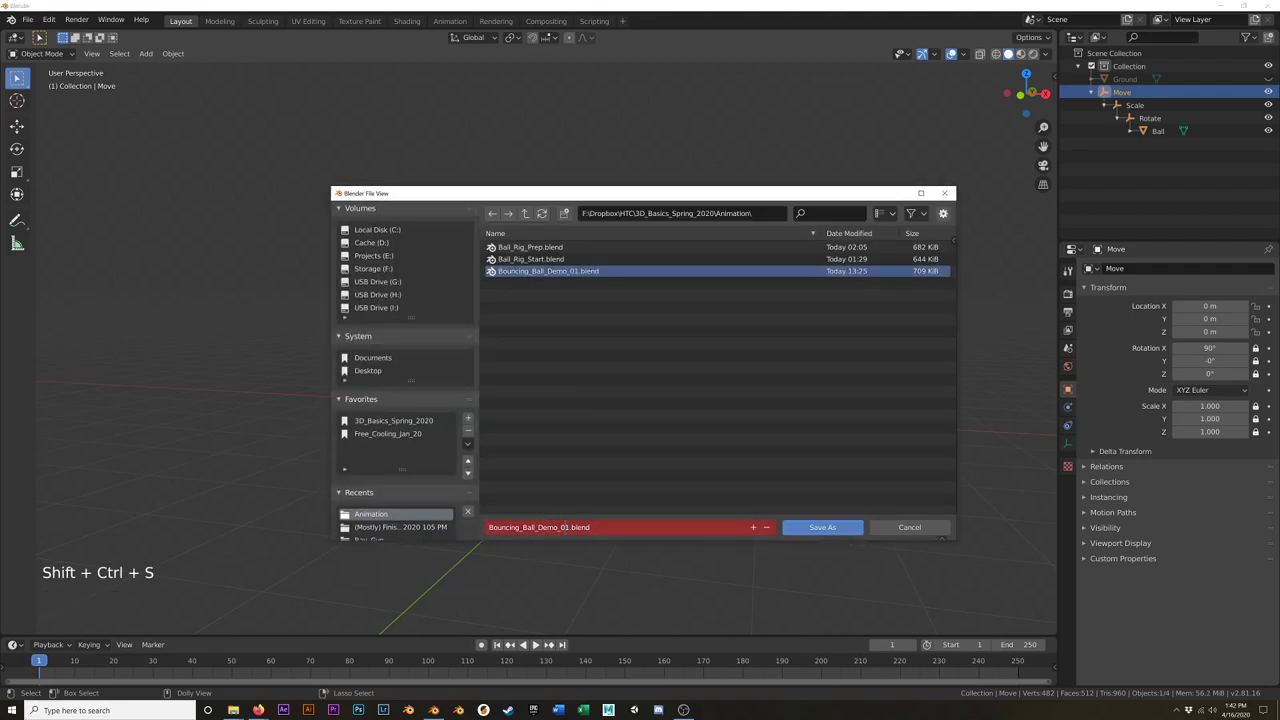
{"action": "key", "text": "KP_Add"}
{"action": "left_click", "coordinate": [820, 529]}
{"action": "left_click", "coordinate": [822, 529]}
Step: Switch to the front orthographic view and hide the Scale and Rotate empties
{"action": "key", "text": "KP_1"}
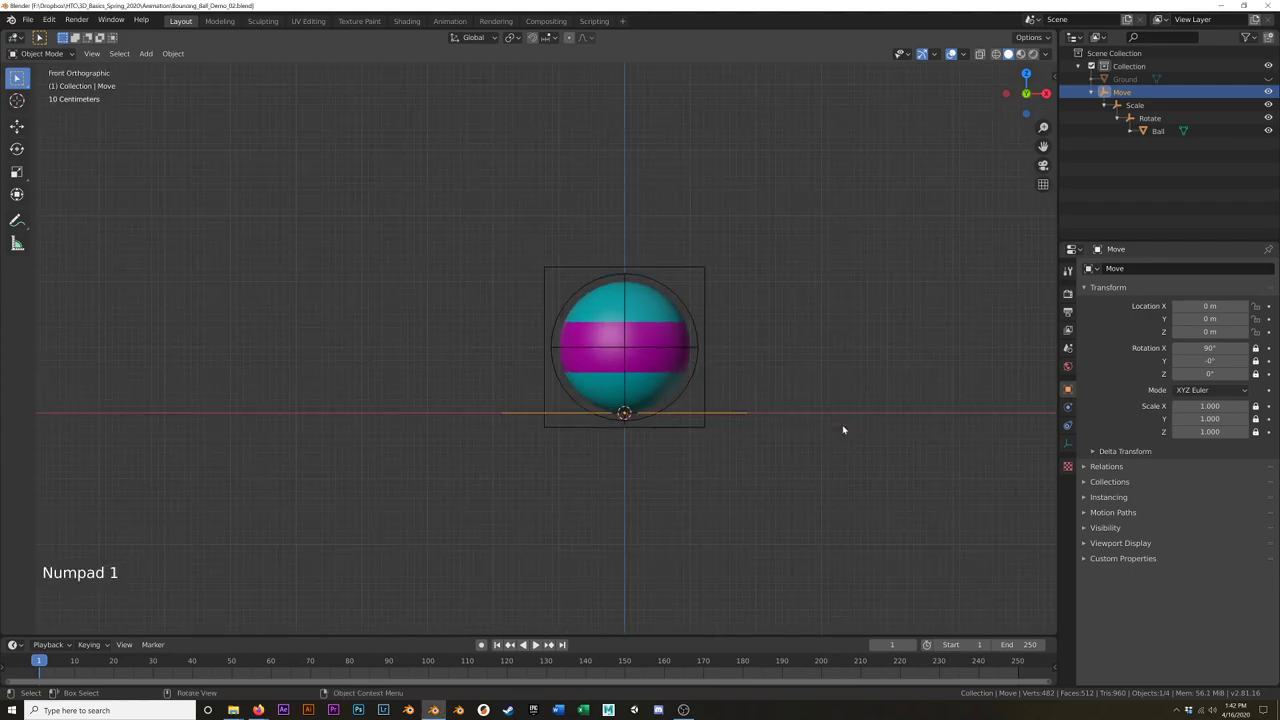
{"action": "scroll", "coordinate": [790, 380], "scroll_direction": "down", "scroll_amount": 5}
{"action": "middle_click_drag", "start_coordinate": [800, 360], "coordinate": [591, 394], "text": "shift"}
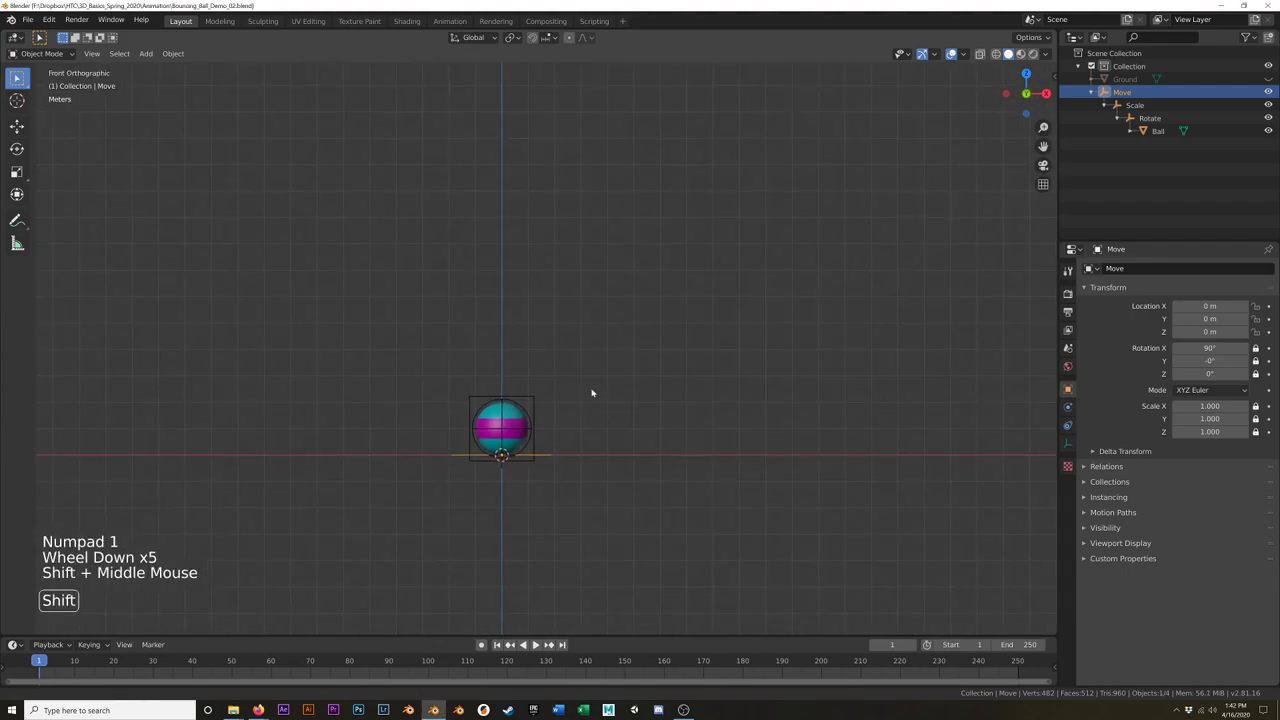
{"action": "scroll", "coordinate": [591, 391], "scroll_direction": "down", "scroll_amount": 1, "text": "shift"}
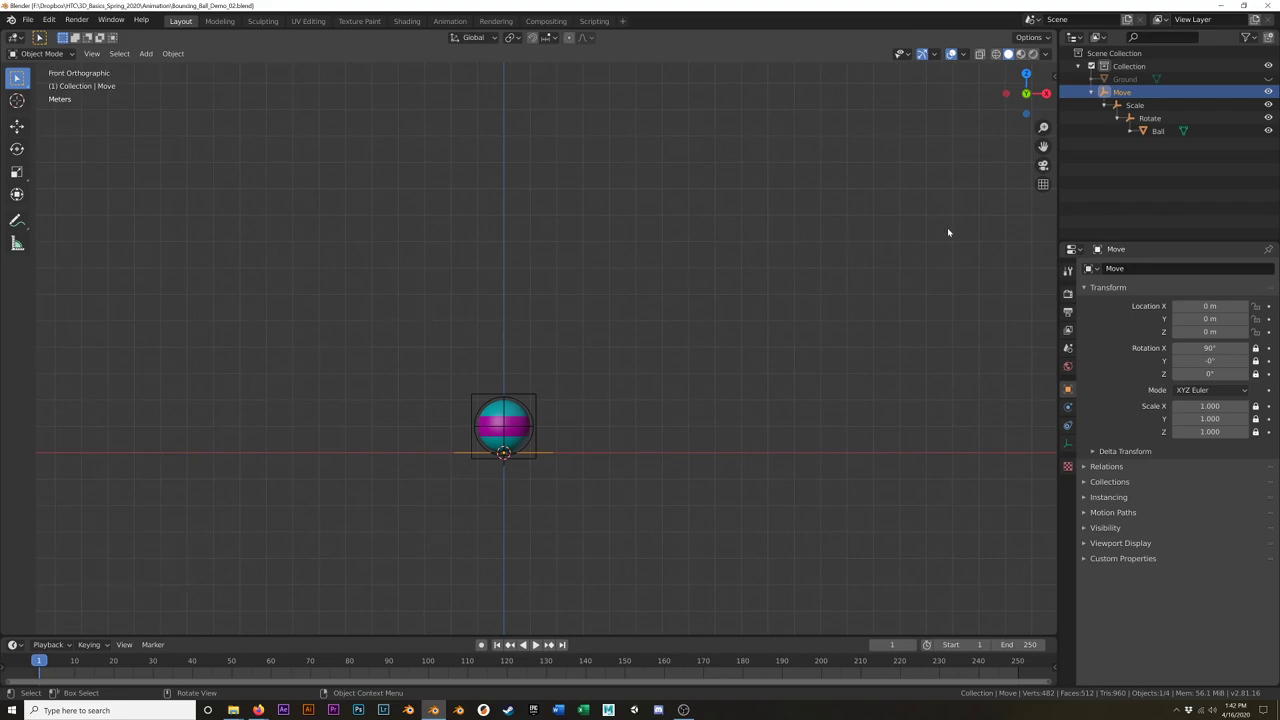
{"action": "left_click", "coordinate": [1268, 105]}
{"action": "left_click", "coordinate": [1268, 118]}
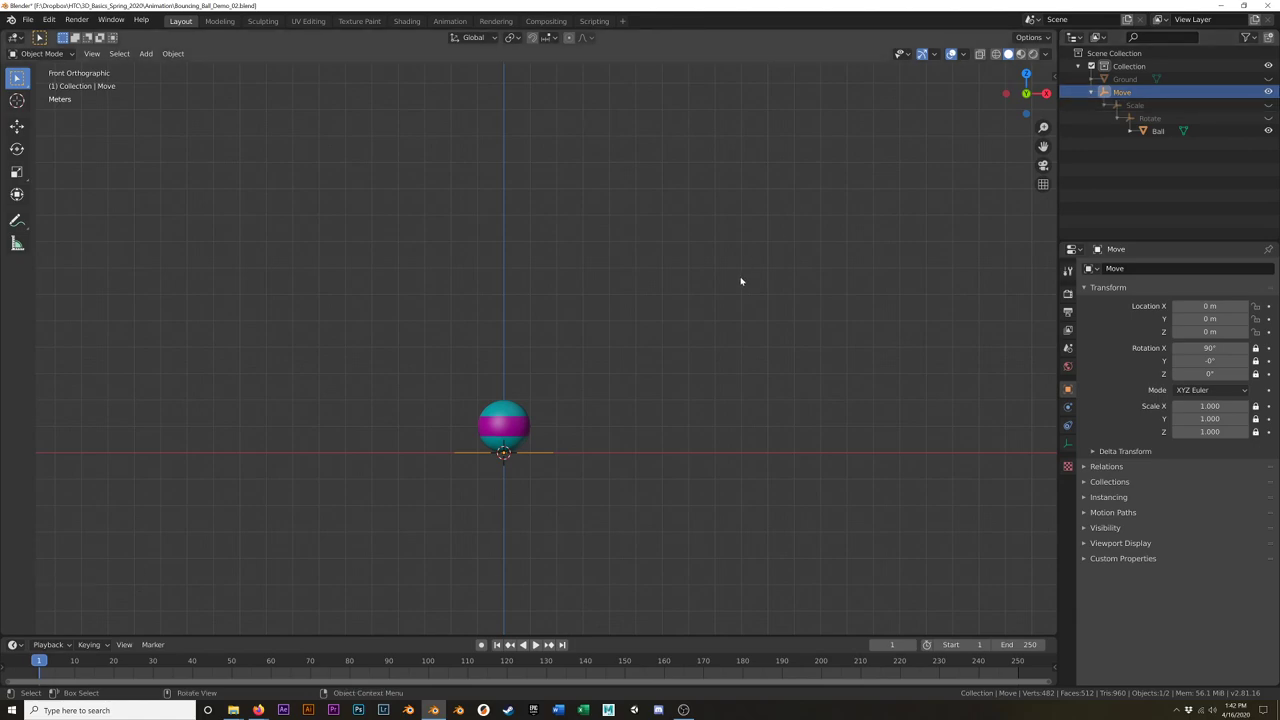
Step: Raise the Move empty 10 m along the Z axis
{"action": "middle_click_drag", "start_coordinate": [652, 422], "coordinate": [475, 467], "text": "shift"}
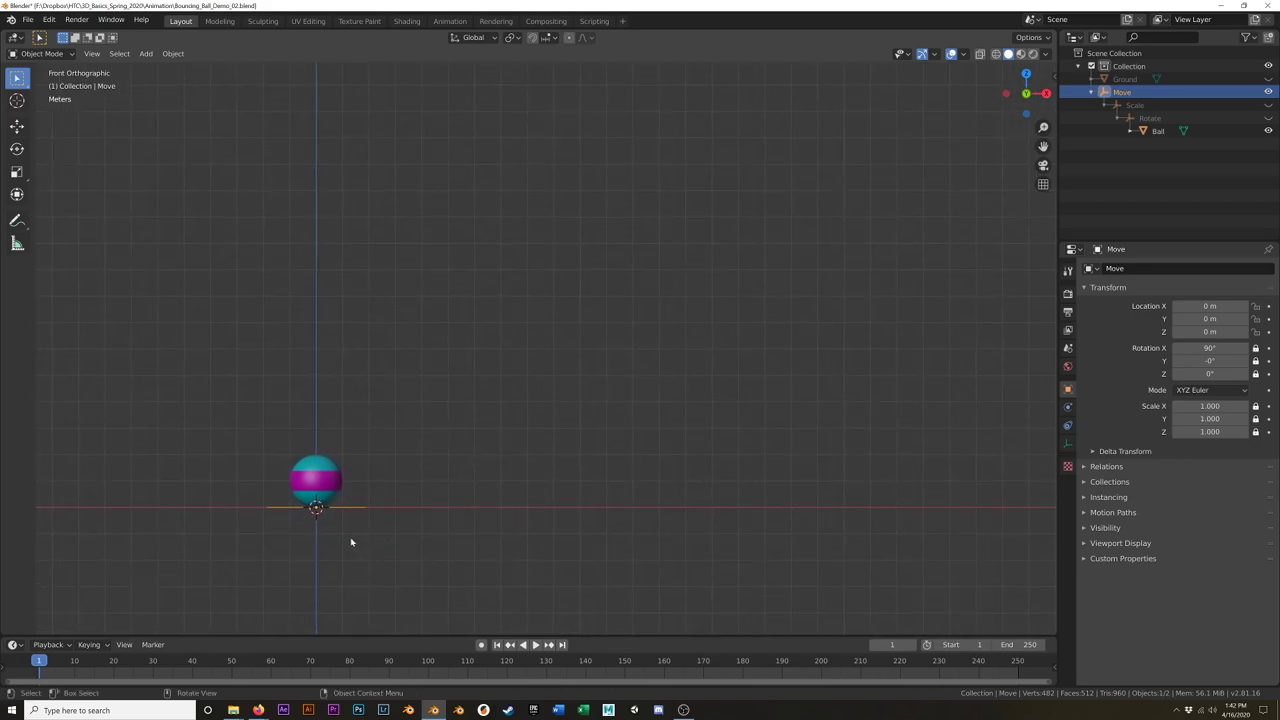
{"action": "key", "text": "g"}
{"action": "key", "text": "z"}
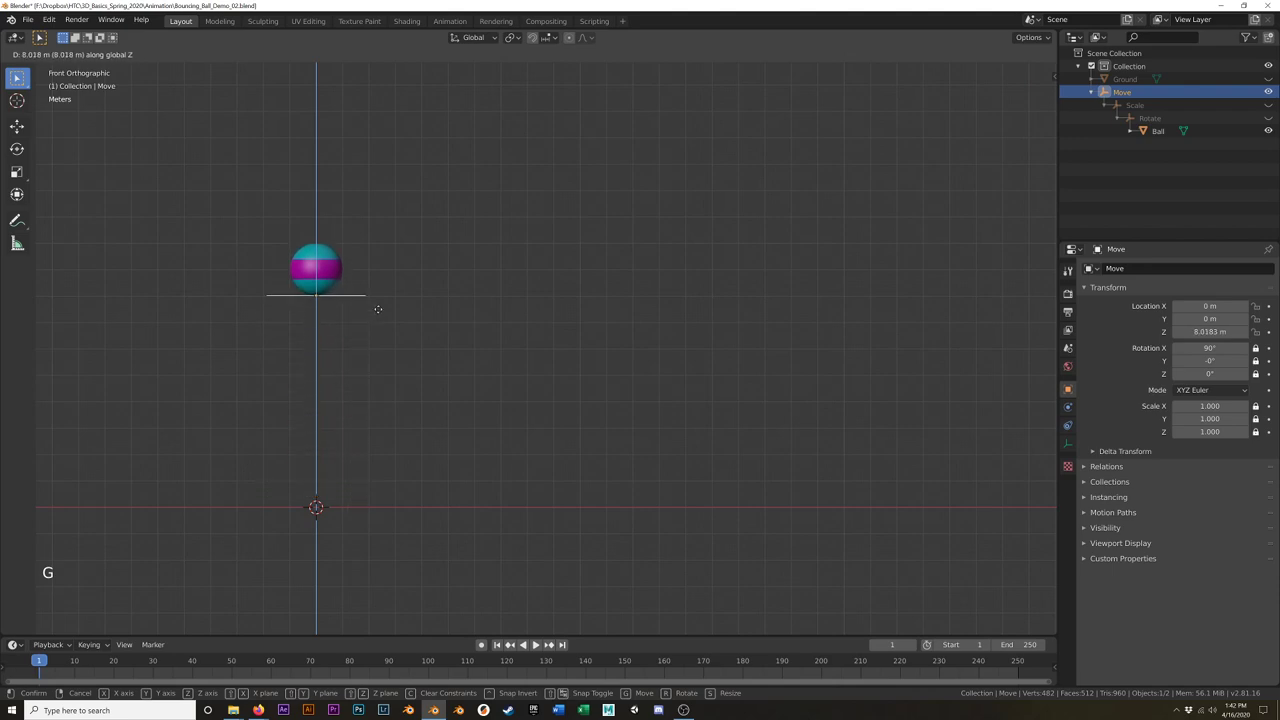
{"action": "key", "text": "1"}
{"action": "key", "text": "0"}
{"action": "key", "text": "Return"}
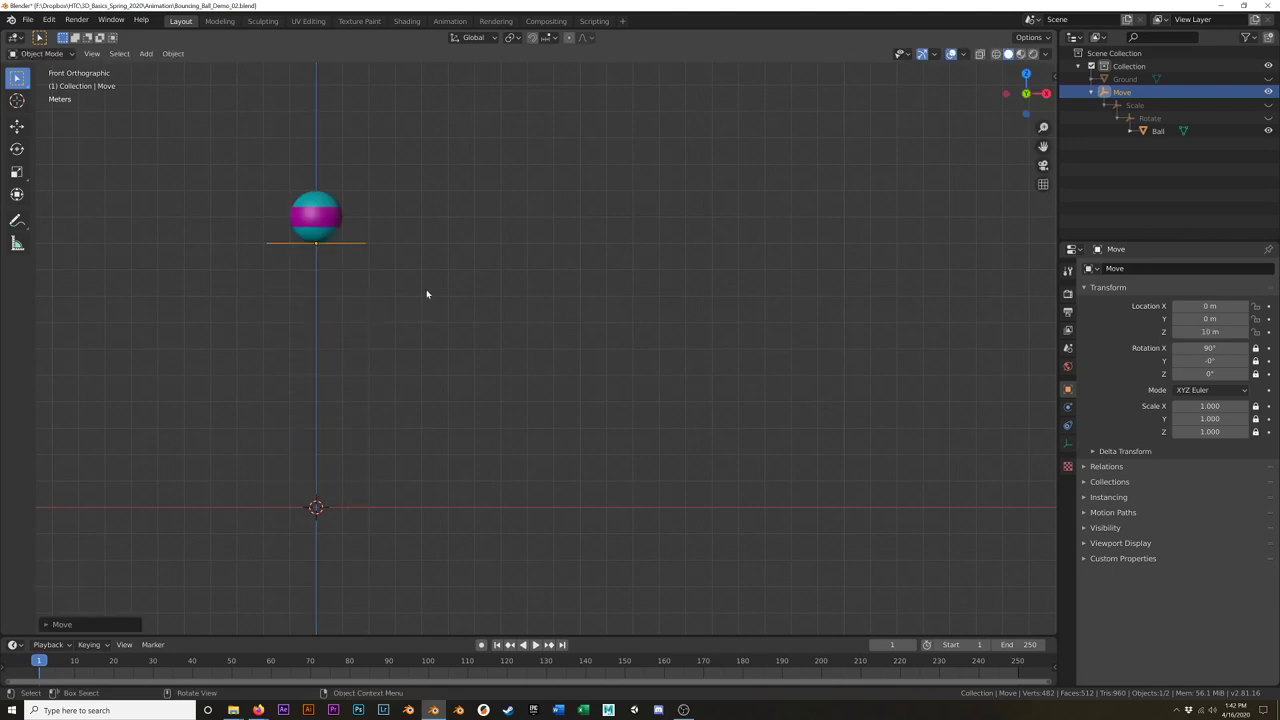
Step: Turn on automatic keyframing and insert a location keyframe for the Move empty at frame 1
{"action": "left_click", "coordinate": [481, 644]}
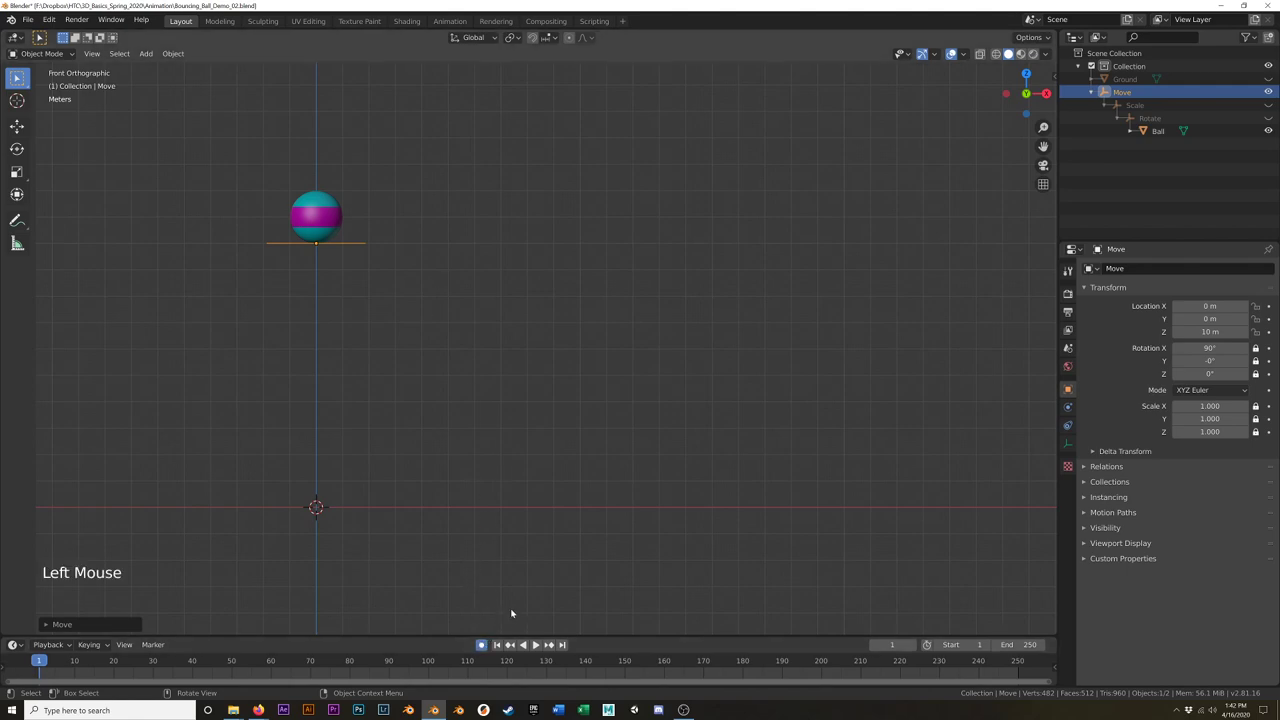
{"action": "key", "text": "i"}
{"action": "left_click", "coordinate": [463, 255]}
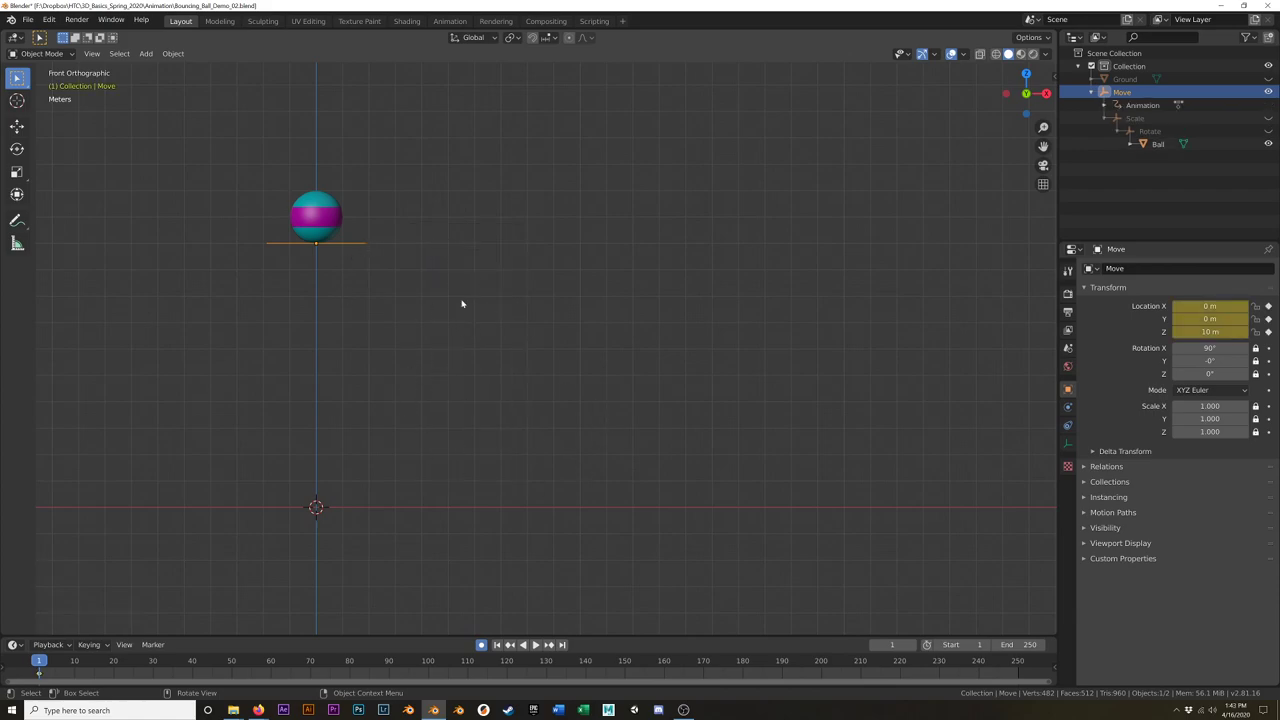
{"action": "key", "text": "i"}
{"action": "left_click", "coordinate": [501, 229]}
Step: At frame 10, move the Move empty to about 4 m on X and set its Z location to 0 m
{"action": "middle_click_drag", "start_coordinate": [505, 346], "coordinate": [473, 293], "text": "shift"}
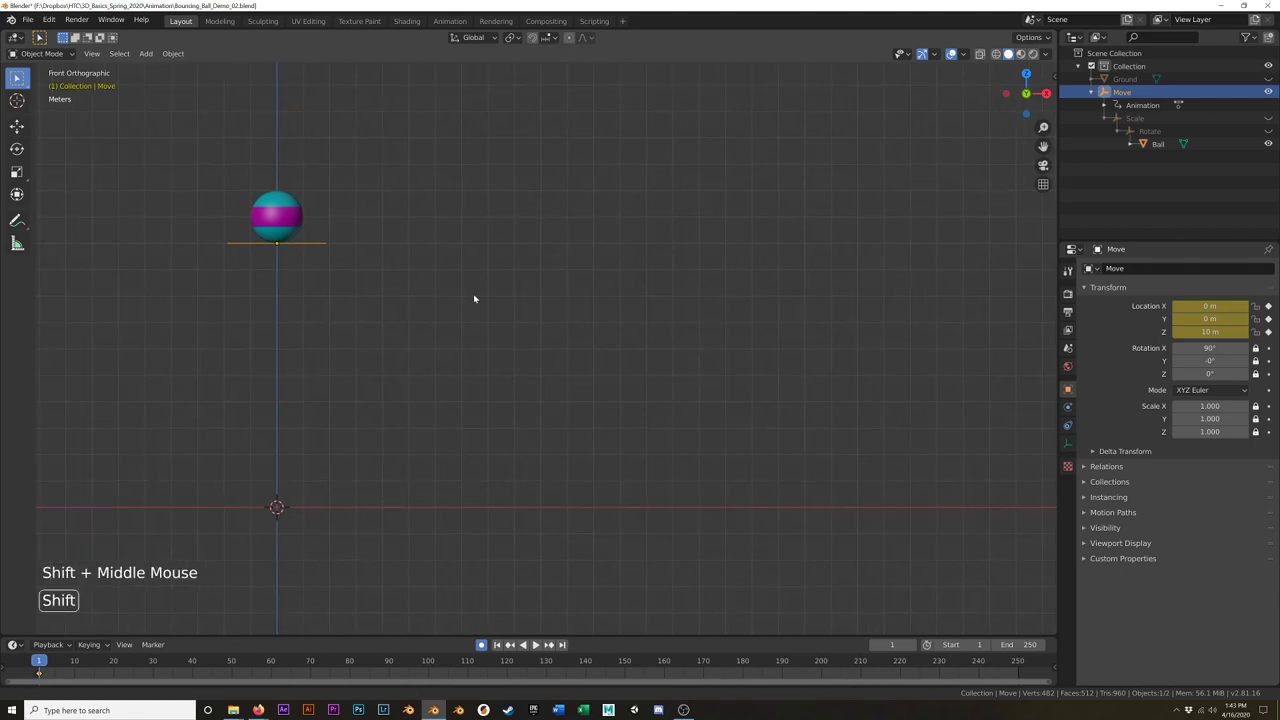
{"action": "left_click", "coordinate": [75, 665]}
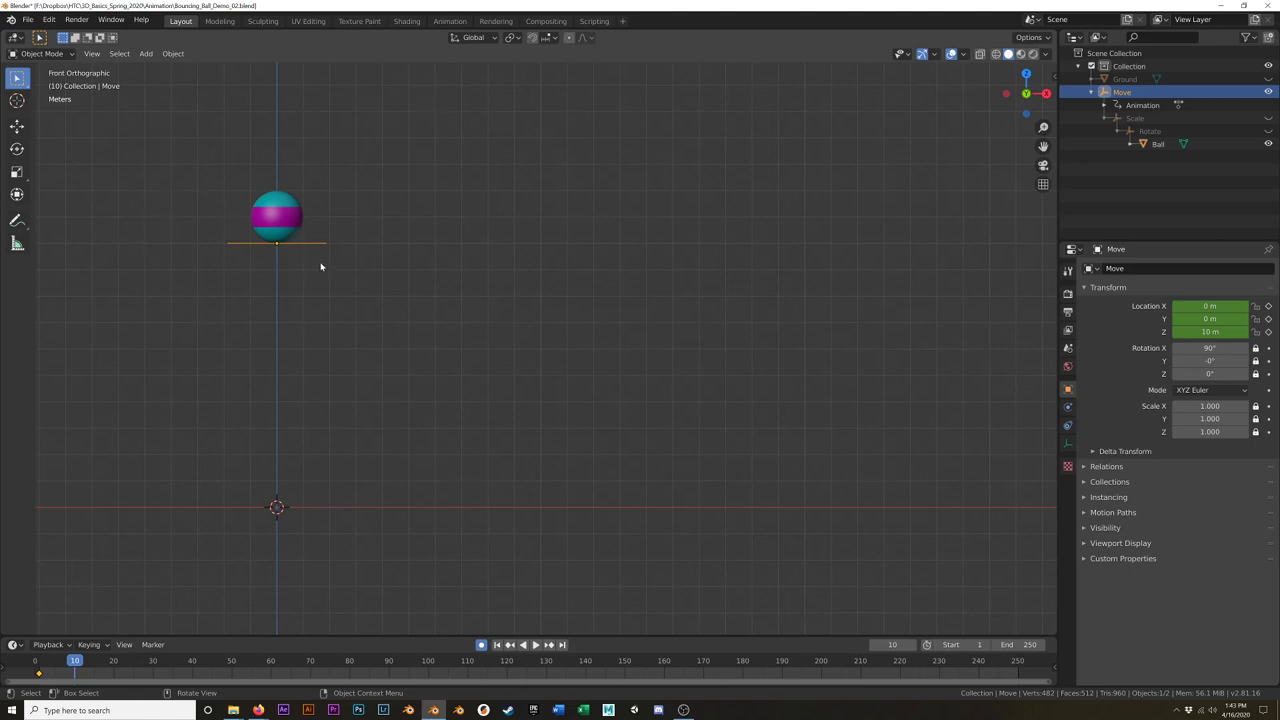
{"action": "key", "text": "g"}
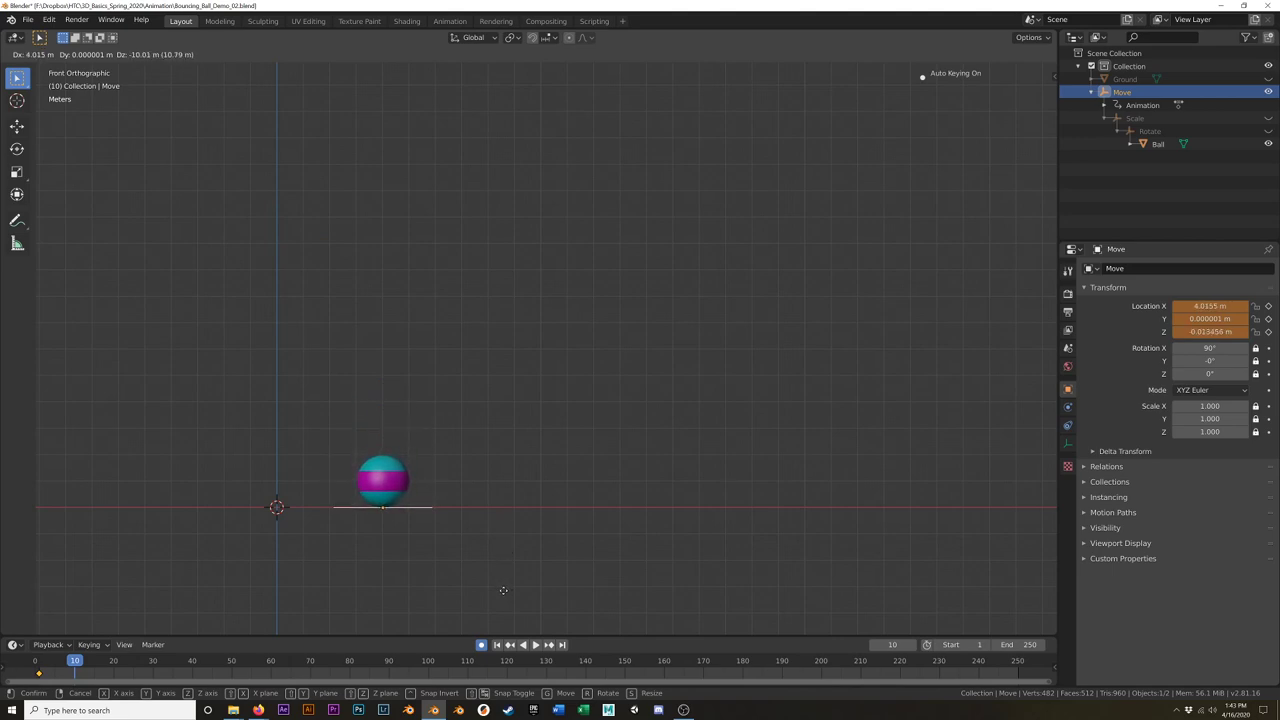
{"action": "left_click", "coordinate": [504, 590]}
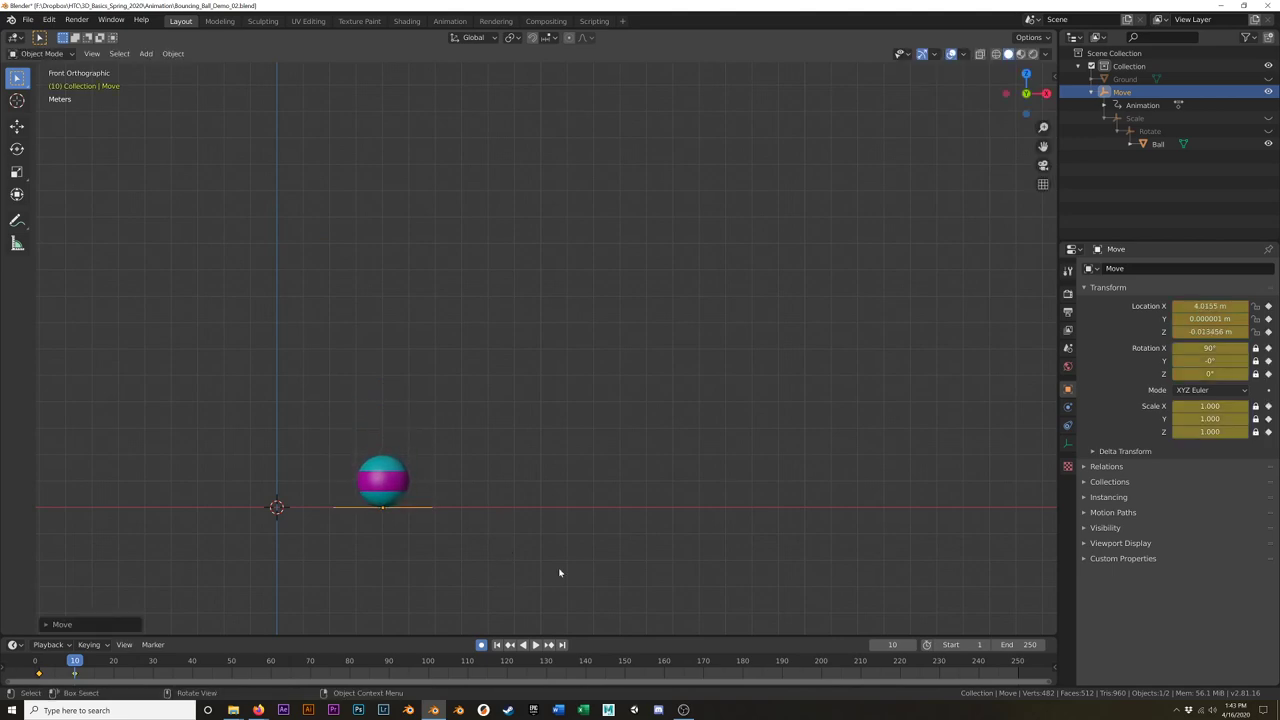
{"action": "left_click", "coordinate": [1208, 331]}
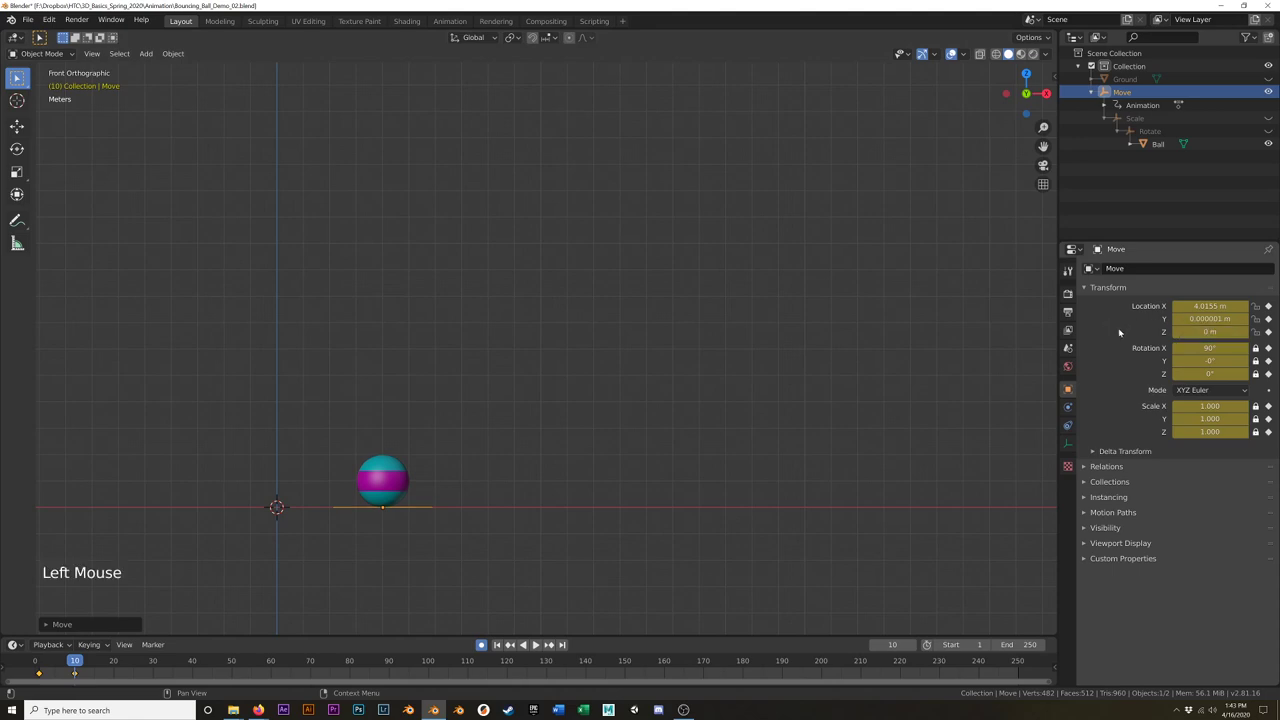
Step: Lower the Move empty about 0.33 m below the ground line at frame 10
{"action": "scroll", "coordinate": [337, 500], "scroll_direction": "up", "scroll_amount": 5}
{"action": "scroll", "coordinate": [374, 486], "scroll_direction": "down", "scroll_amount": 3}
{"action": "scroll", "coordinate": [381, 479], "scroll_direction": "up", "scroll_amount": 6}
{"action": "scroll", "coordinate": [381, 479], "scroll_direction": "down", "scroll_amount": 3}
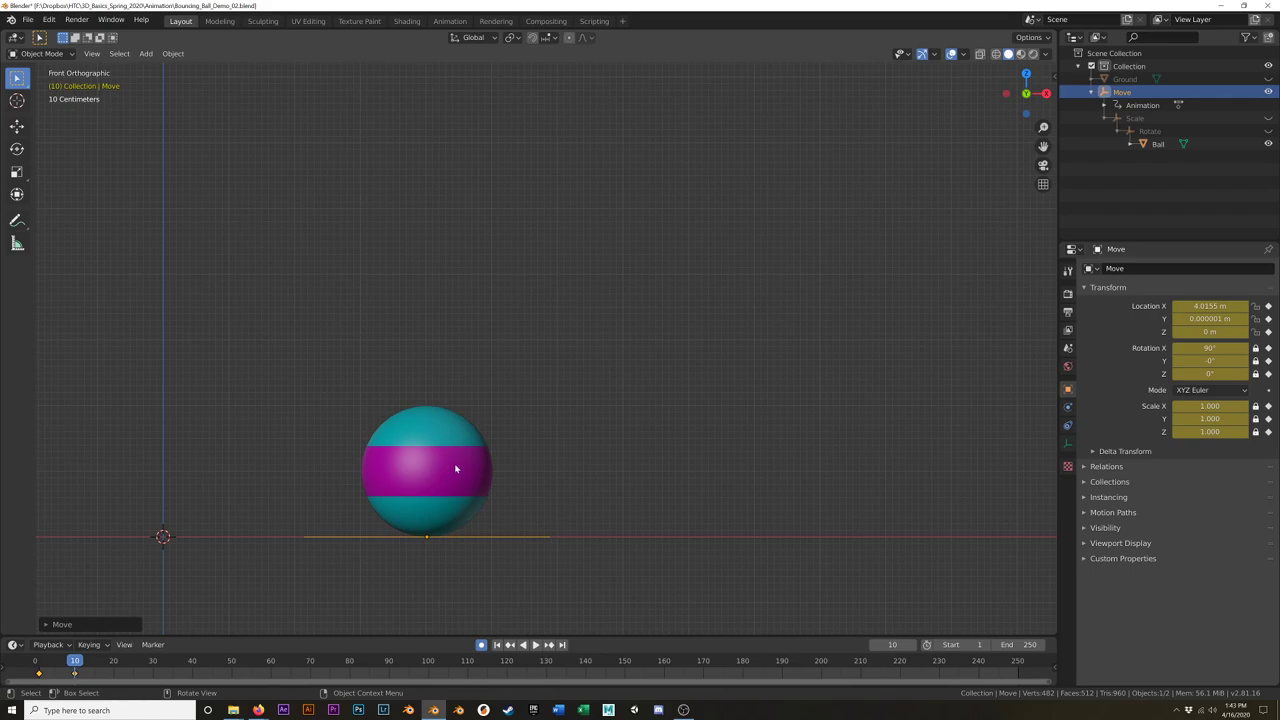
{"action": "key", "text": "g"}
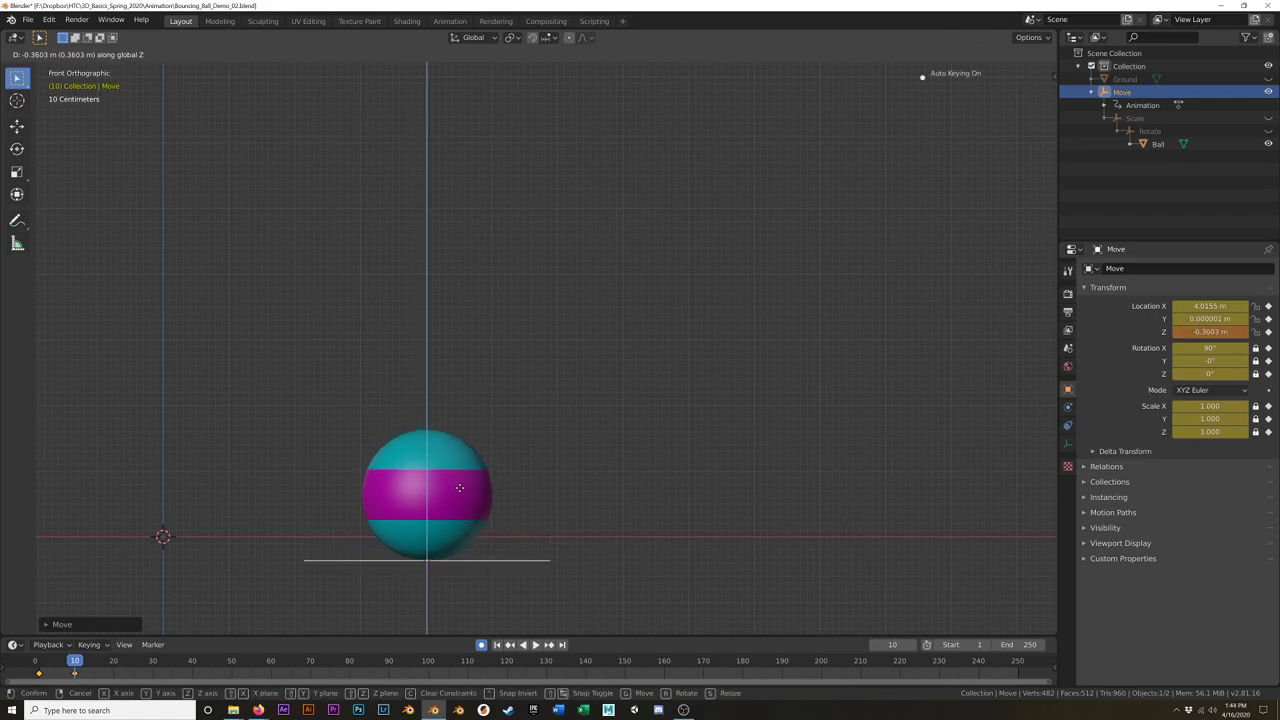
{"action": "left_click", "coordinate": [461, 488]}
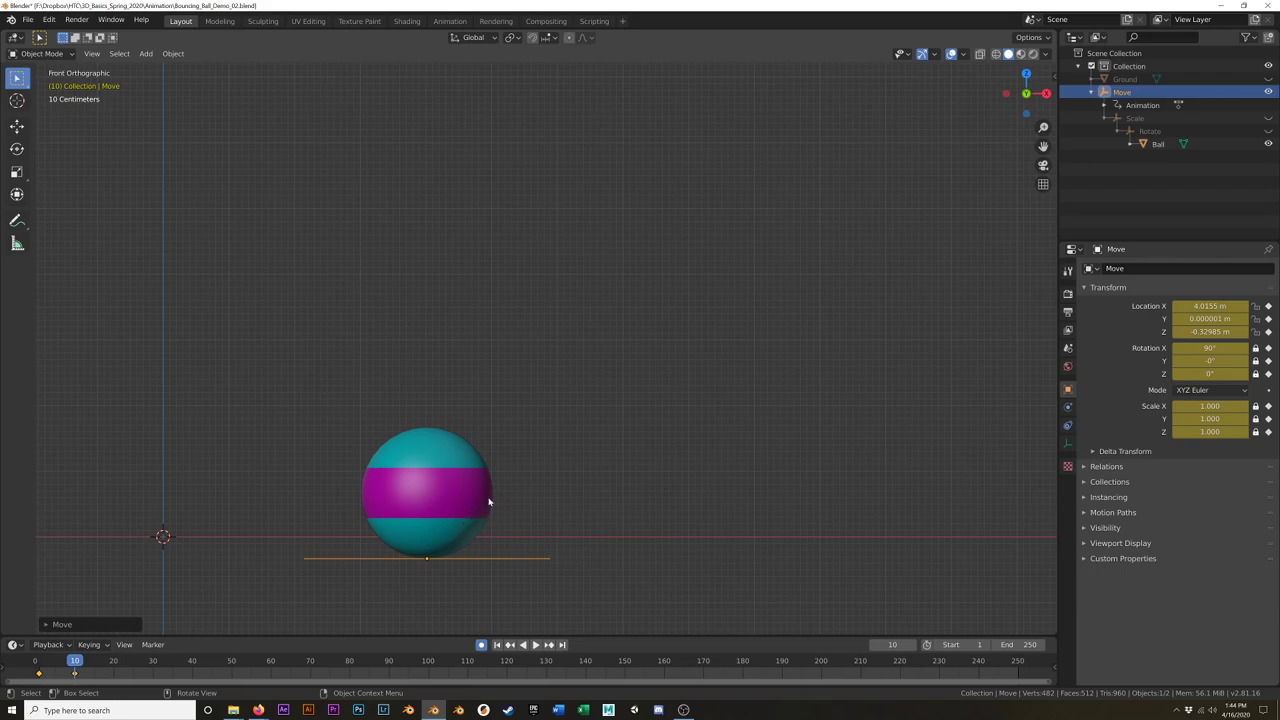
Step: Unhide the Scale empty and squash it to about 0.67 on Z at frame 10 so the ball's bottom meets the ground line
{"action": "left_click", "coordinate": [1268, 118]}
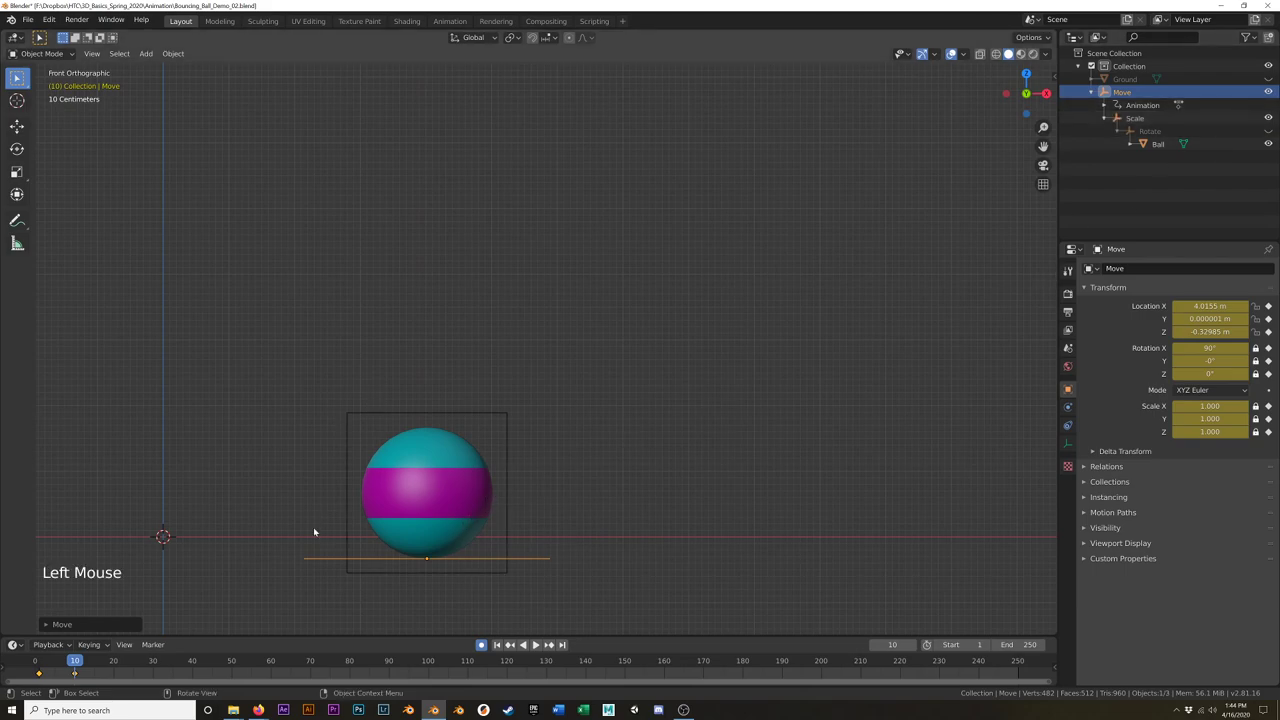
{"action": "double_click", "coordinate": [503, 421]}
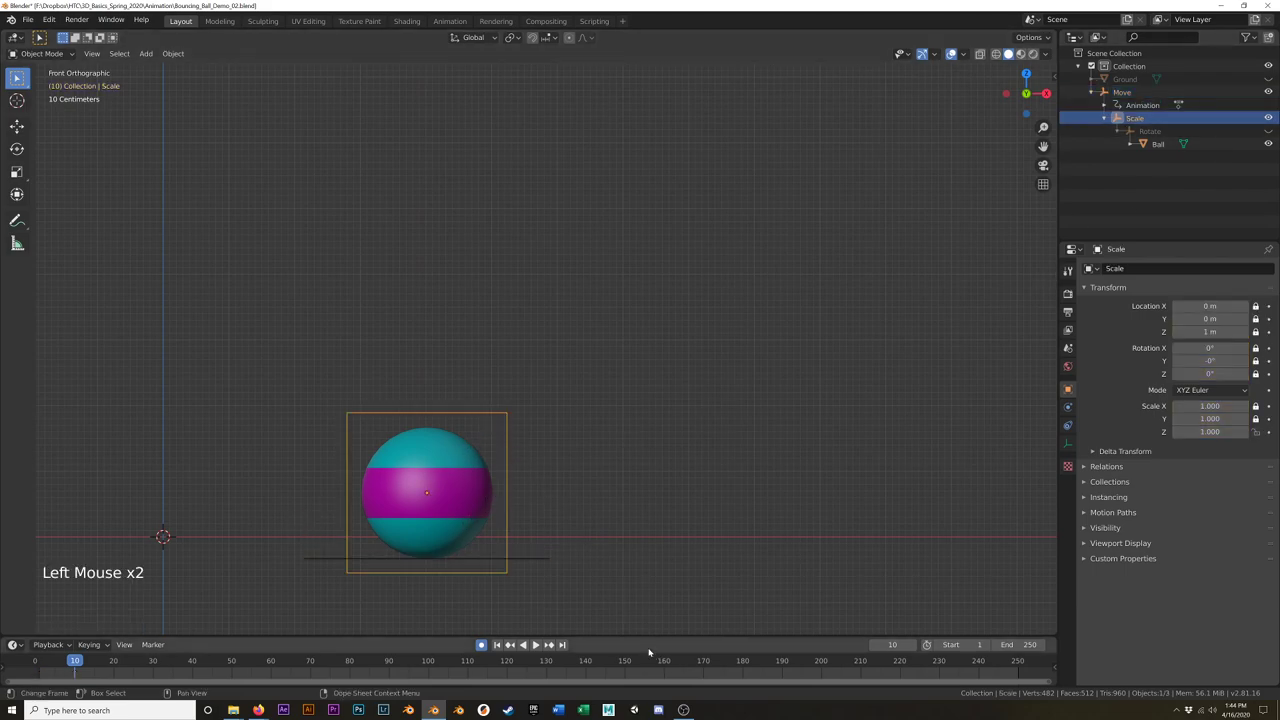
{"action": "key", "text": "s"}
{"action": "key", "text": "s"}
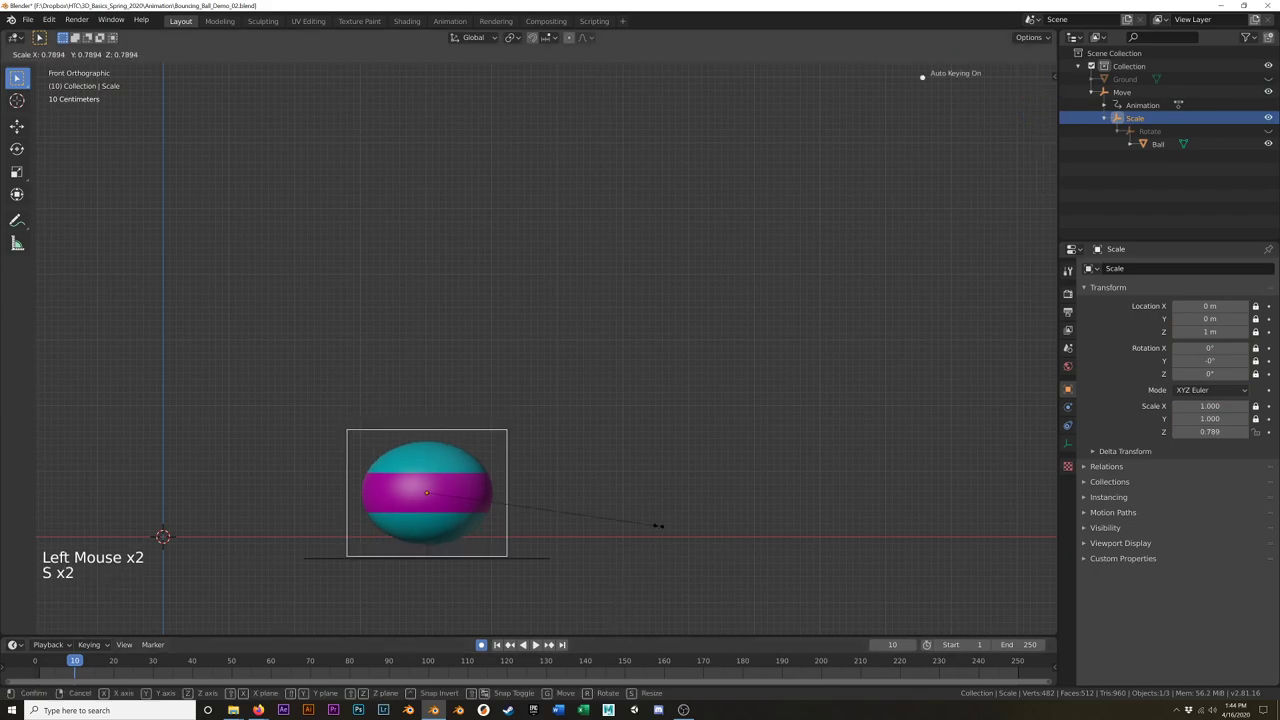
{"action": "left_click", "coordinate": [534, 526]}
{"action": "scroll", "coordinate": [421, 540], "scroll_direction": "up", "scroll_amount": 8}
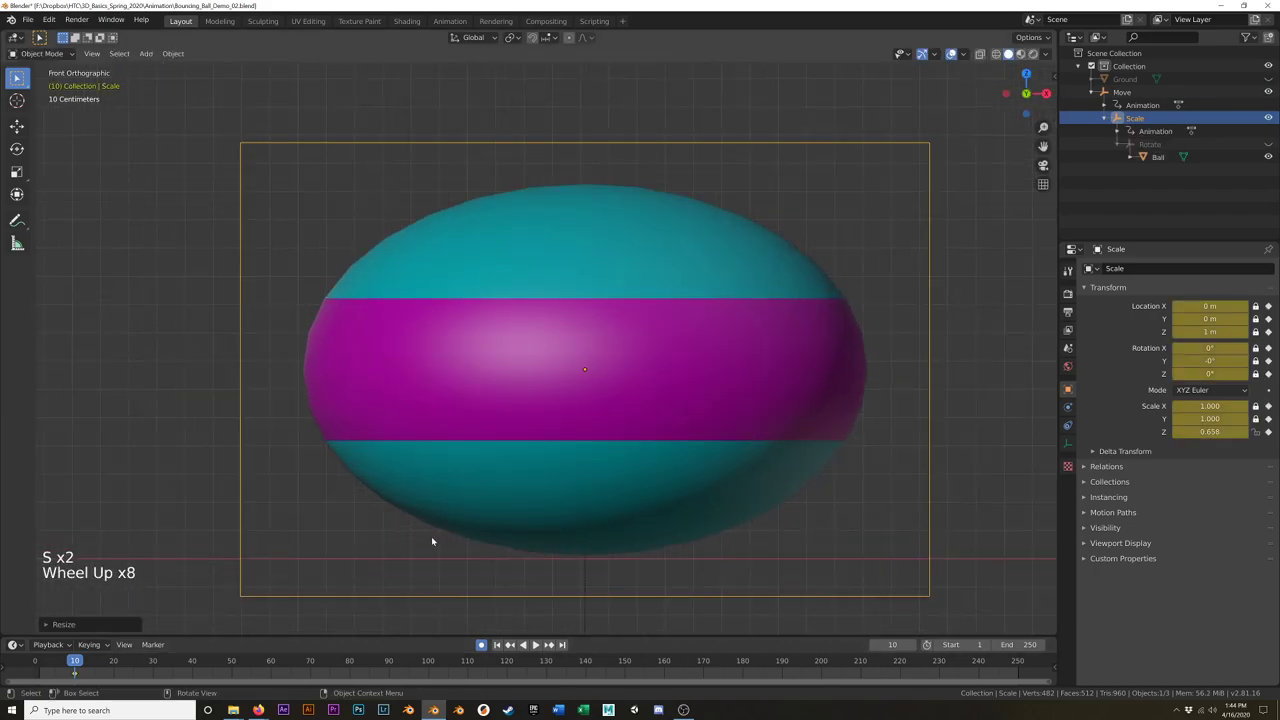
{"action": "key", "text": "s"}
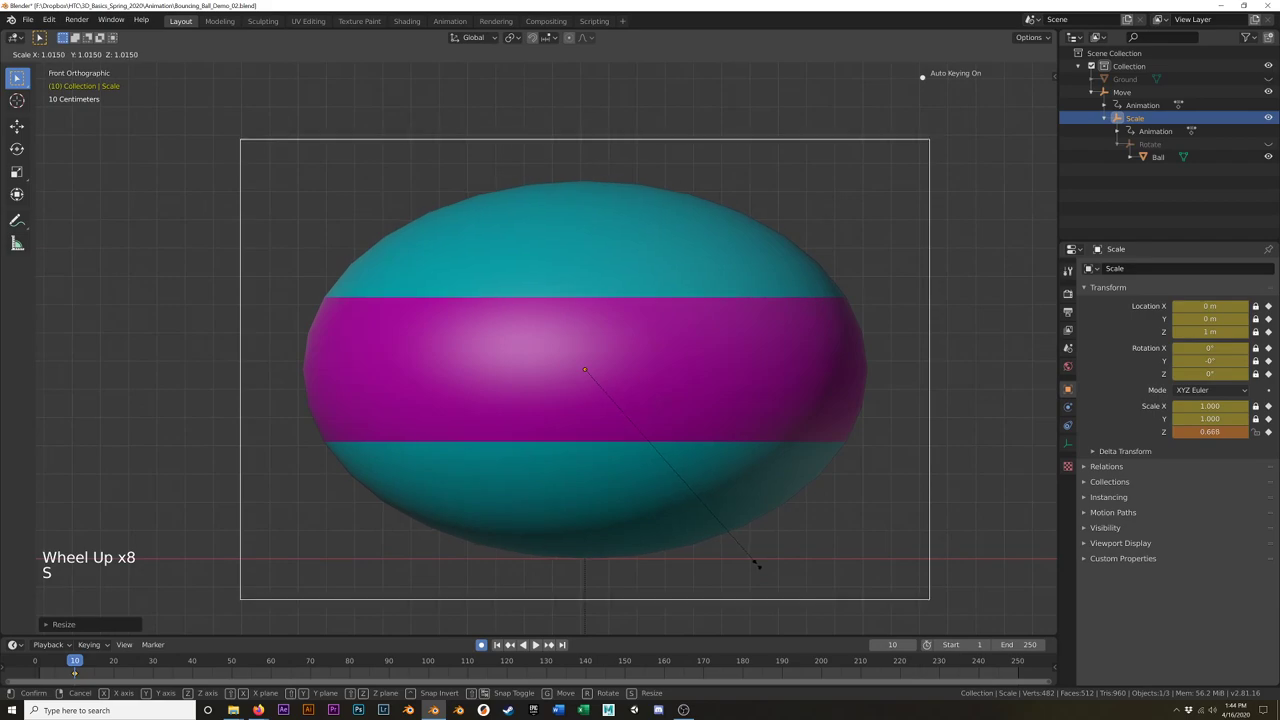
{"action": "left_click", "coordinate": [752, 562]}
{"action": "scroll", "coordinate": [748, 563], "scroll_direction": "down", "scroll_amount": 7}
{"action": "scroll", "coordinate": [747, 558], "scroll_direction": "down", "scroll_amount": 1}
{"action": "middle_click_drag", "start_coordinate": [817, 571], "coordinate": [680, 506], "text": "shift"}
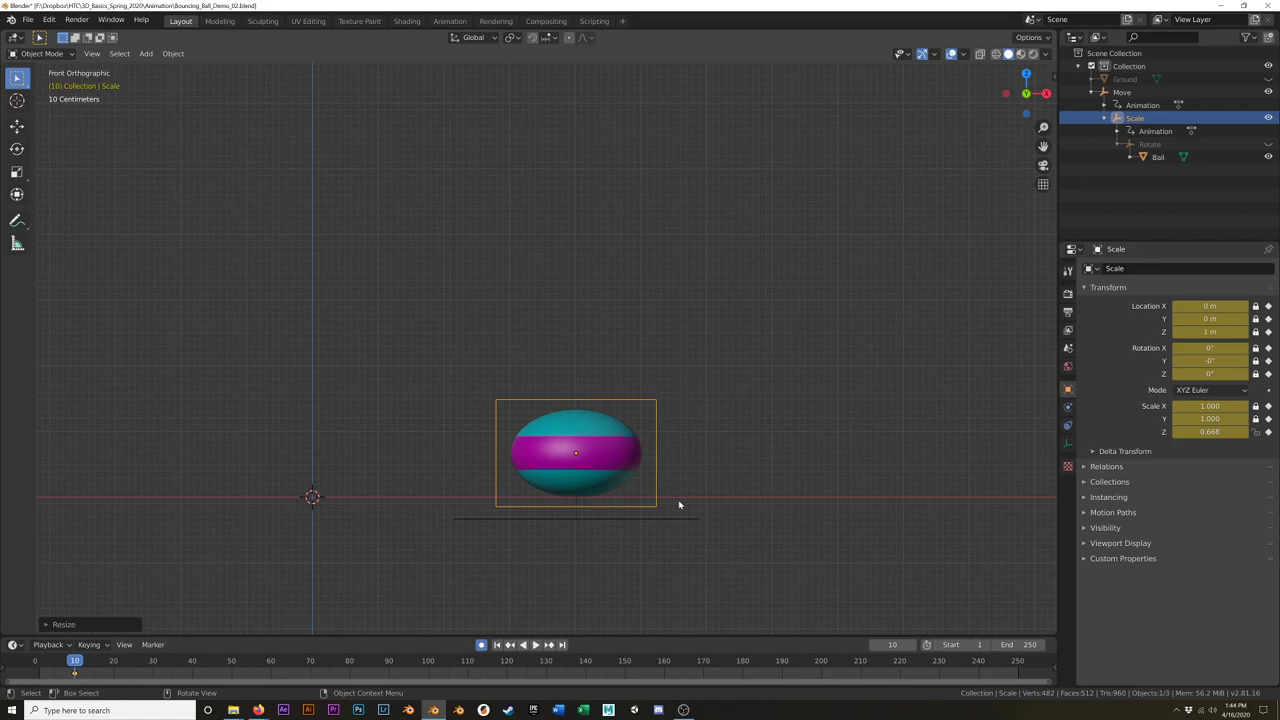
Step: Undo the Scale empty's squash and unhiding and the Move empty's lowering below the ground
{"action": "key", "text": "ctrl+z"}
{"action": "key", "text": "ctrl+z"}
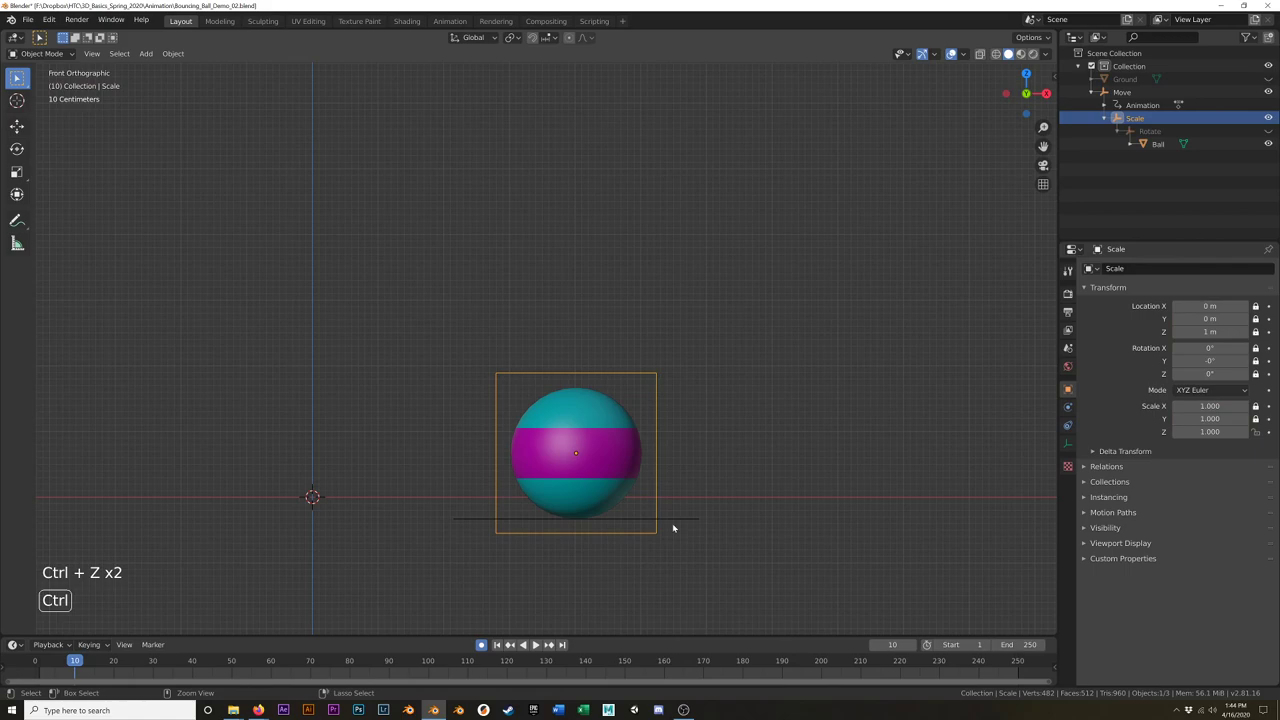
{"action": "key", "text": "ctrl+z"}
{"action": "key", "text": "ctrl+z"}
{"action": "key", "text": "ctrl+z"}
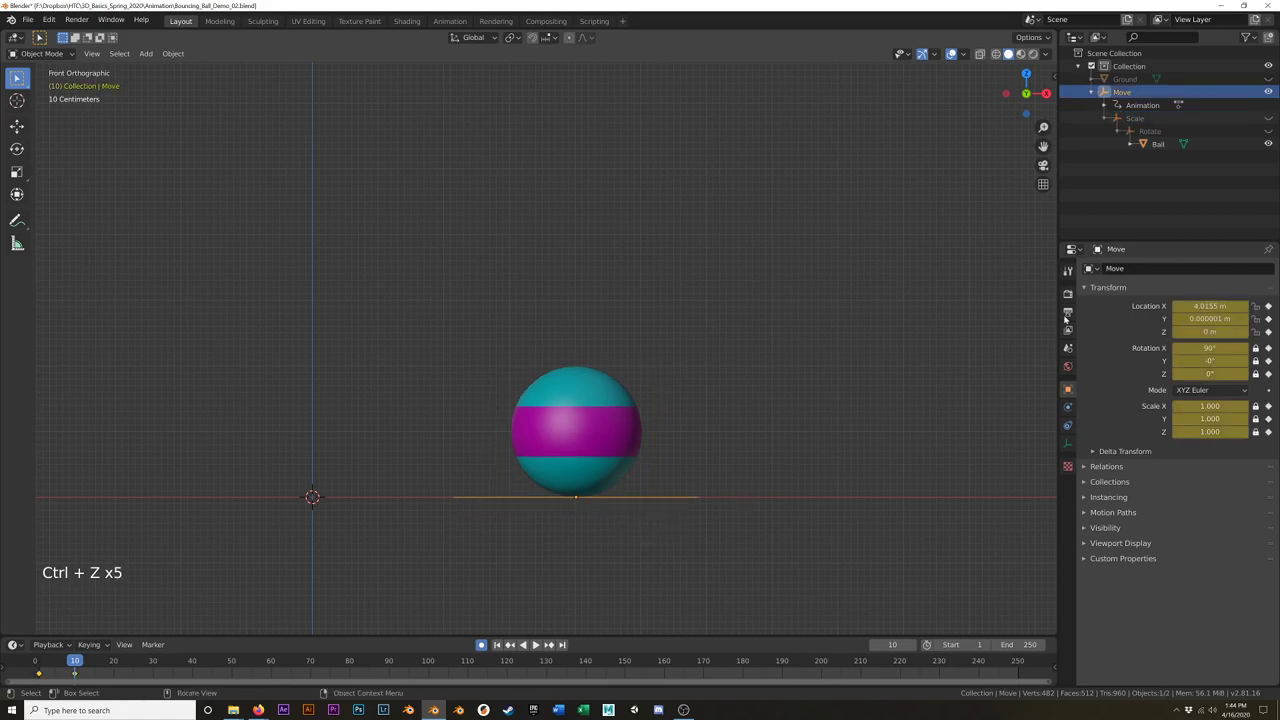
Step: Unhide the Scale empty and turn off automatic keyframing
{"action": "left_click", "coordinate": [1269, 118]}
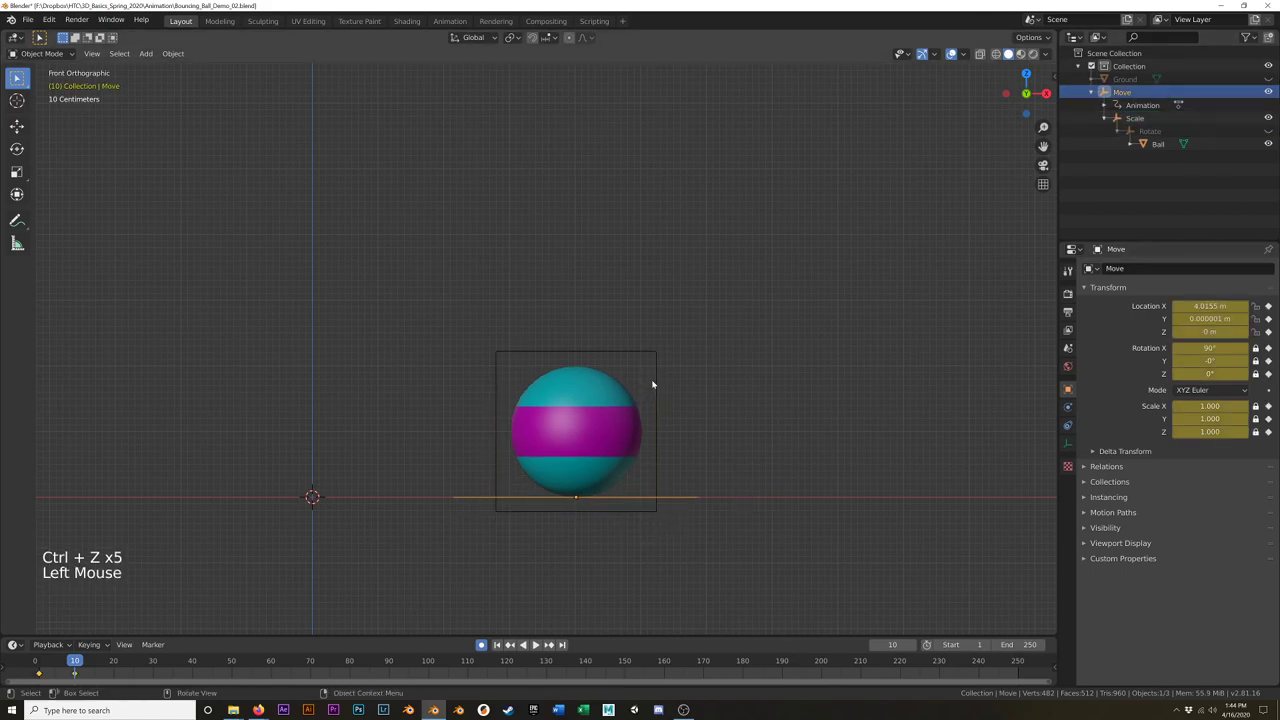
{"action": "middle_click_drag", "start_coordinate": [706, 434], "coordinate": [680, 443]}
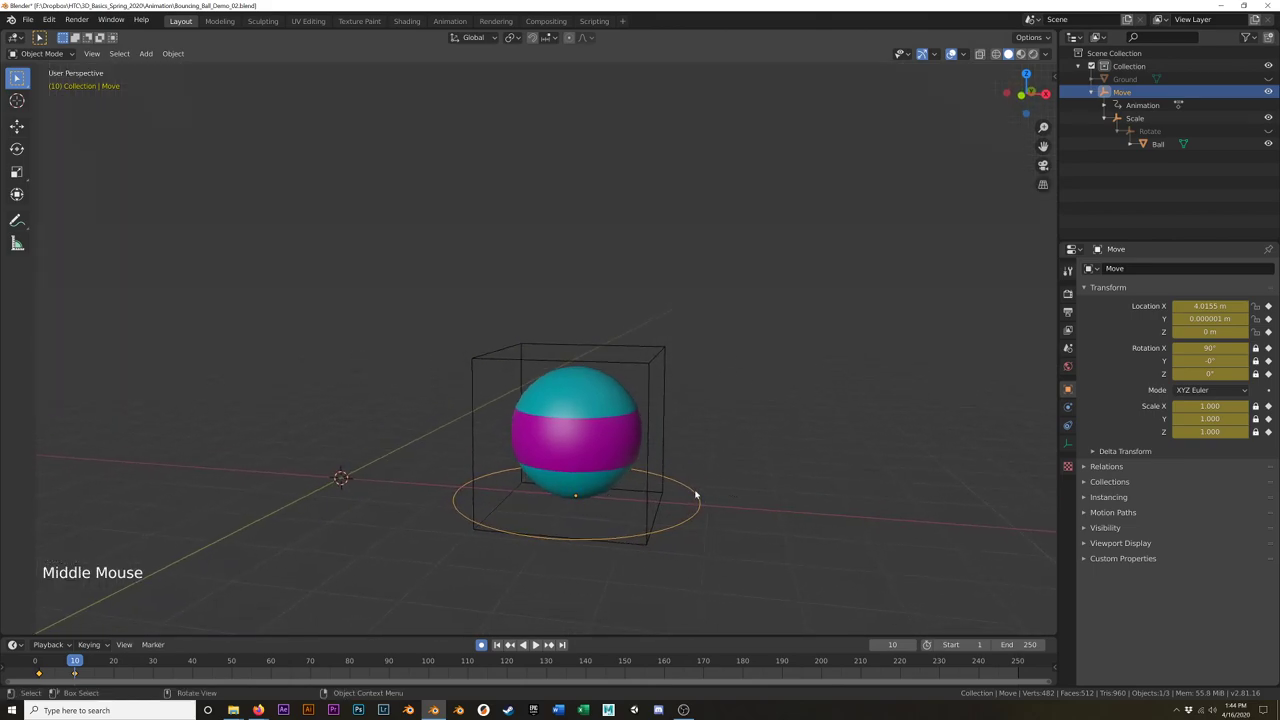
{"action": "left_click", "coordinate": [481, 644]}
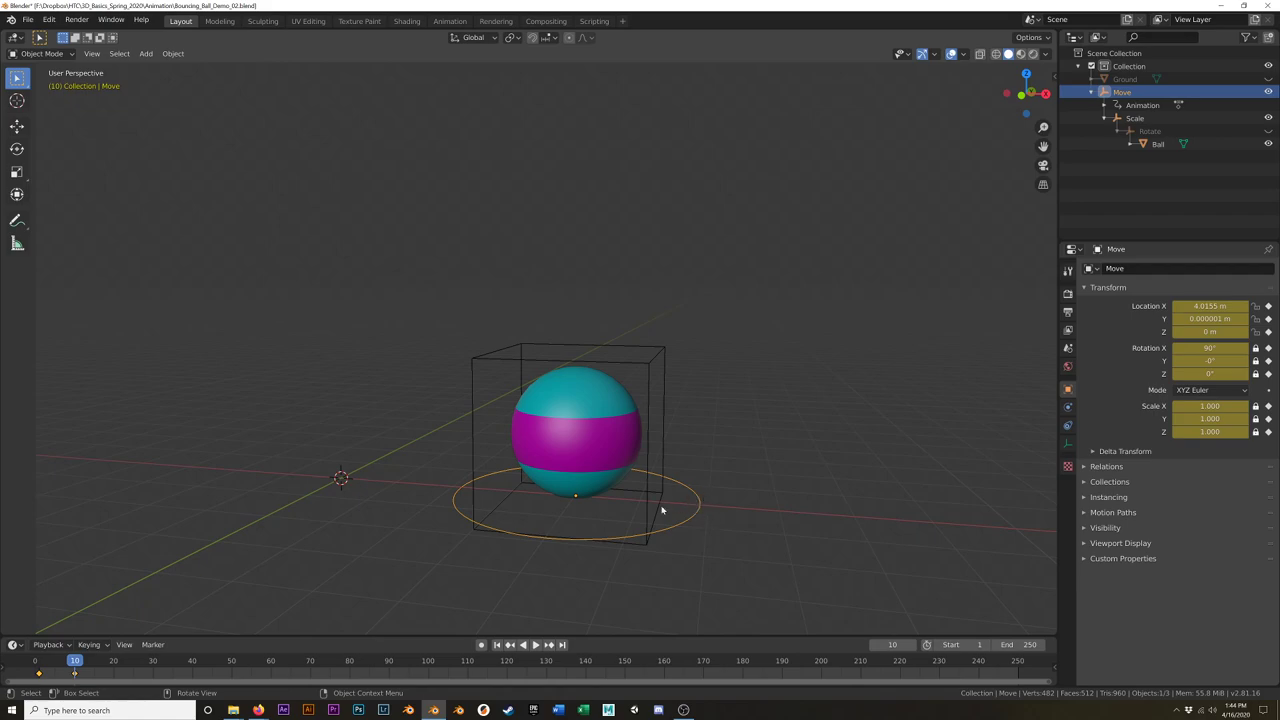
Step: Snap the 3D cursor to the Move empty and try to set the Scale empty's origin to the 3D cursor
{"action": "key", "text": "shift+s"}
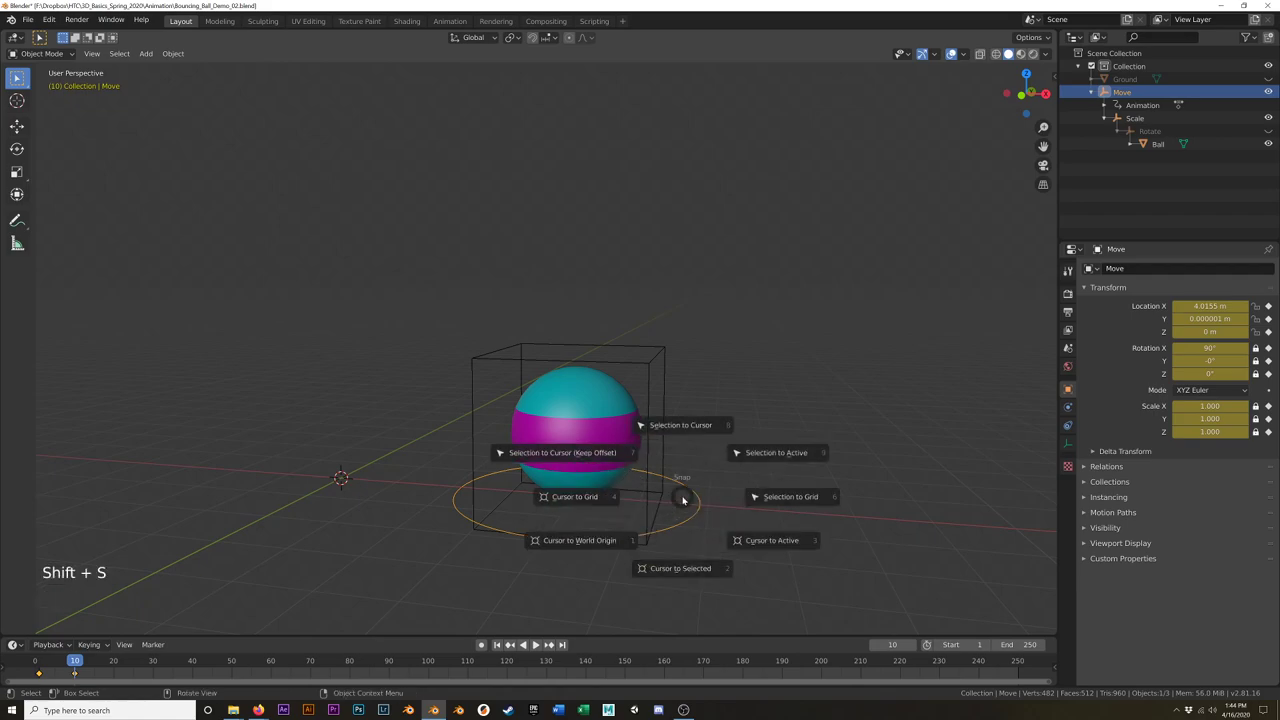
{"action": "middle_click_drag", "start_coordinate": [876, 596], "coordinate": [820, 514]}
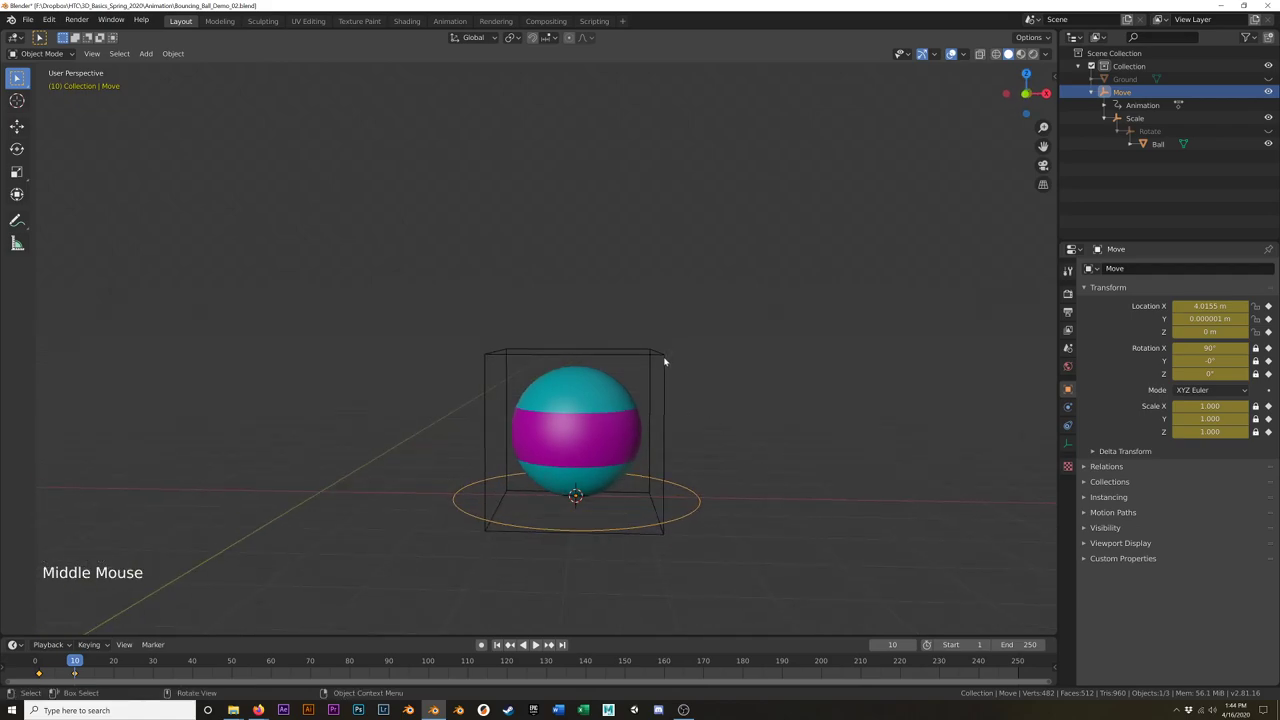
{"action": "left_click", "coordinate": [665, 361]}
{"action": "middle_click_drag", "start_coordinate": [737, 483], "coordinate": [760, 448]}
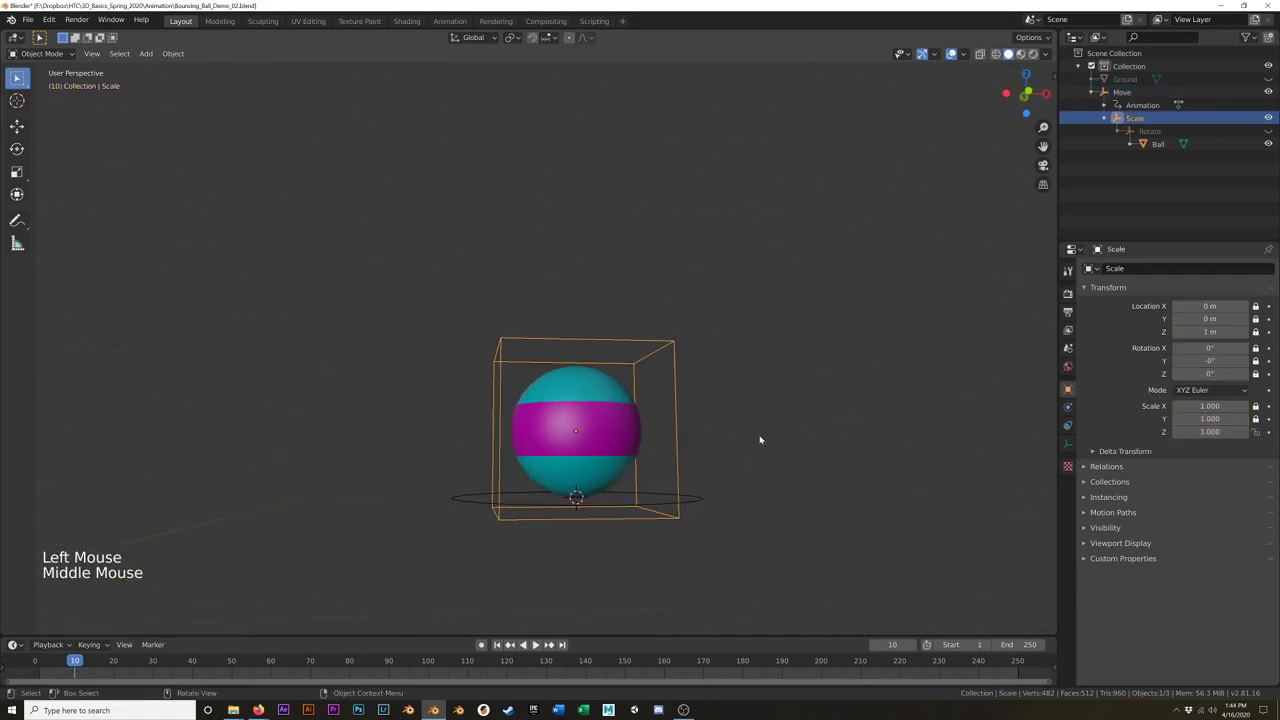
{"action": "left_click", "coordinate": [173, 53]}
{"action": "mouse_move", "coordinate": [205, 81]}
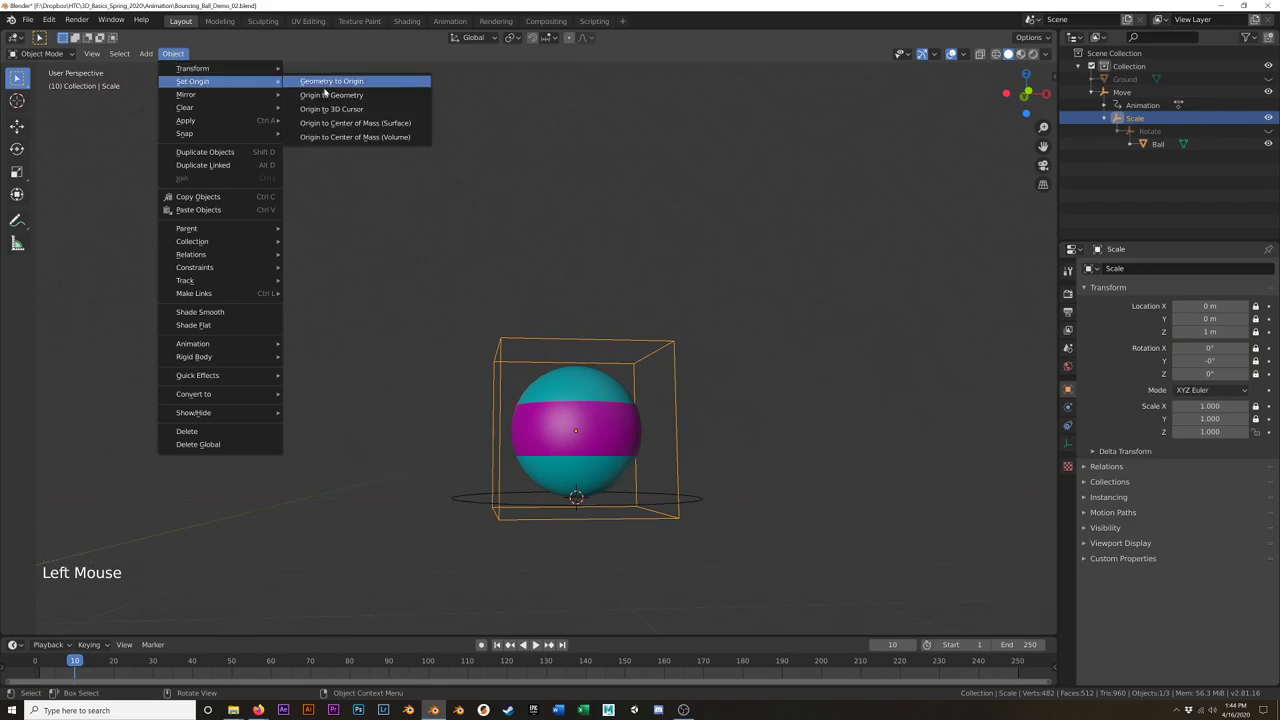
{"action": "left_click", "coordinate": [337, 108]}
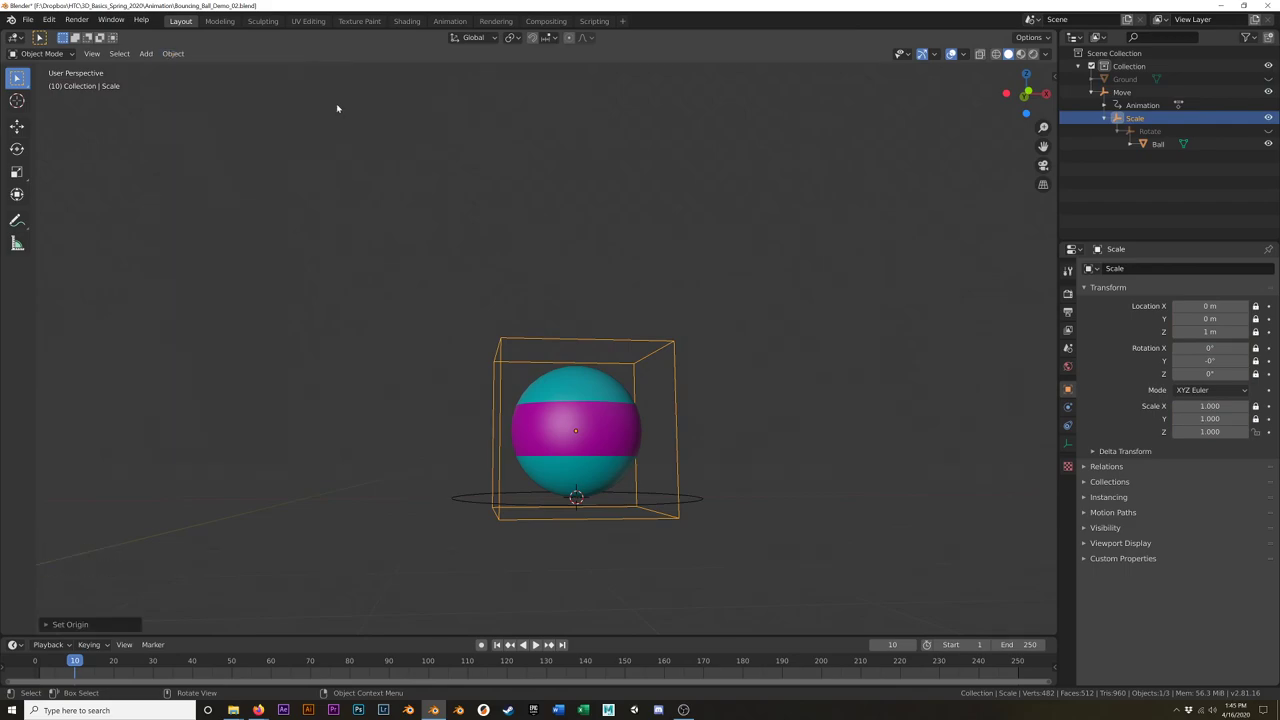
Step: Retry setting the Scale empty's origin to the 3D cursor, and test its pivot with a cancelled scale
{"action": "middle_click_drag", "start_coordinate": [490, 128], "coordinate": [417, 146]}
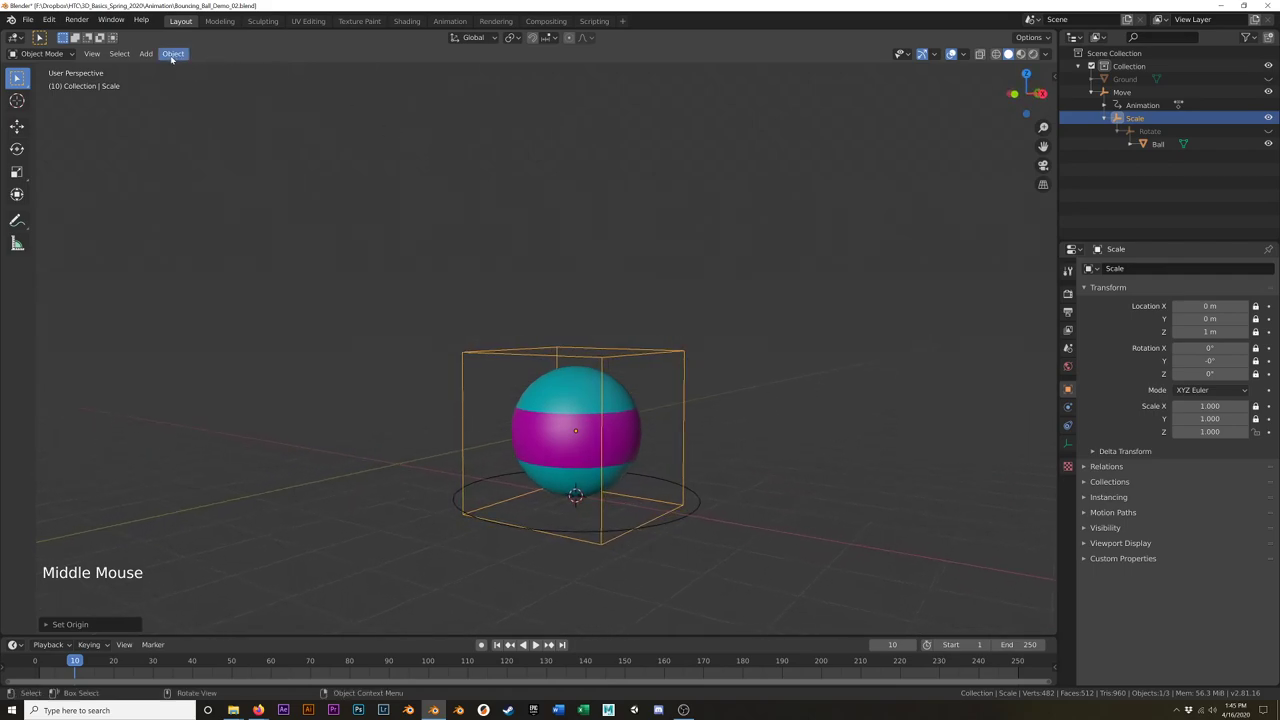
{"action": "left_click", "coordinate": [172, 55]}
{"action": "mouse_move", "coordinate": [187, 86]}
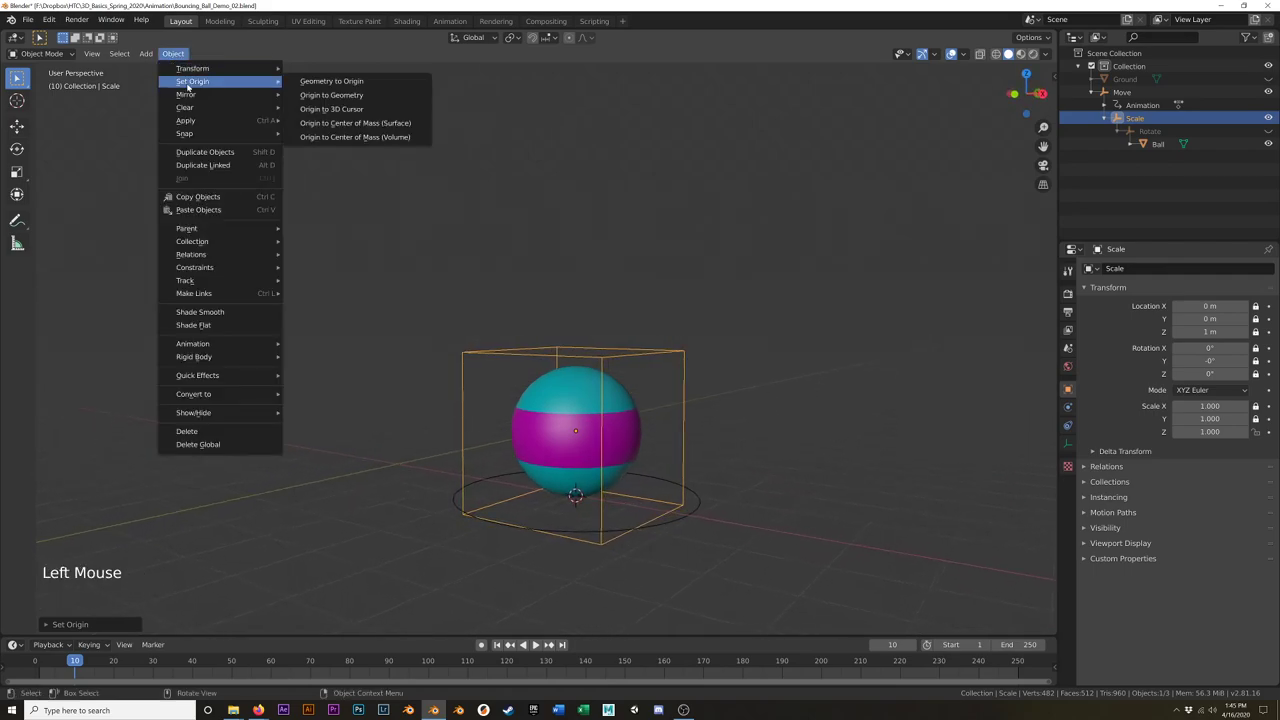
{"action": "left_click", "coordinate": [310, 108]}
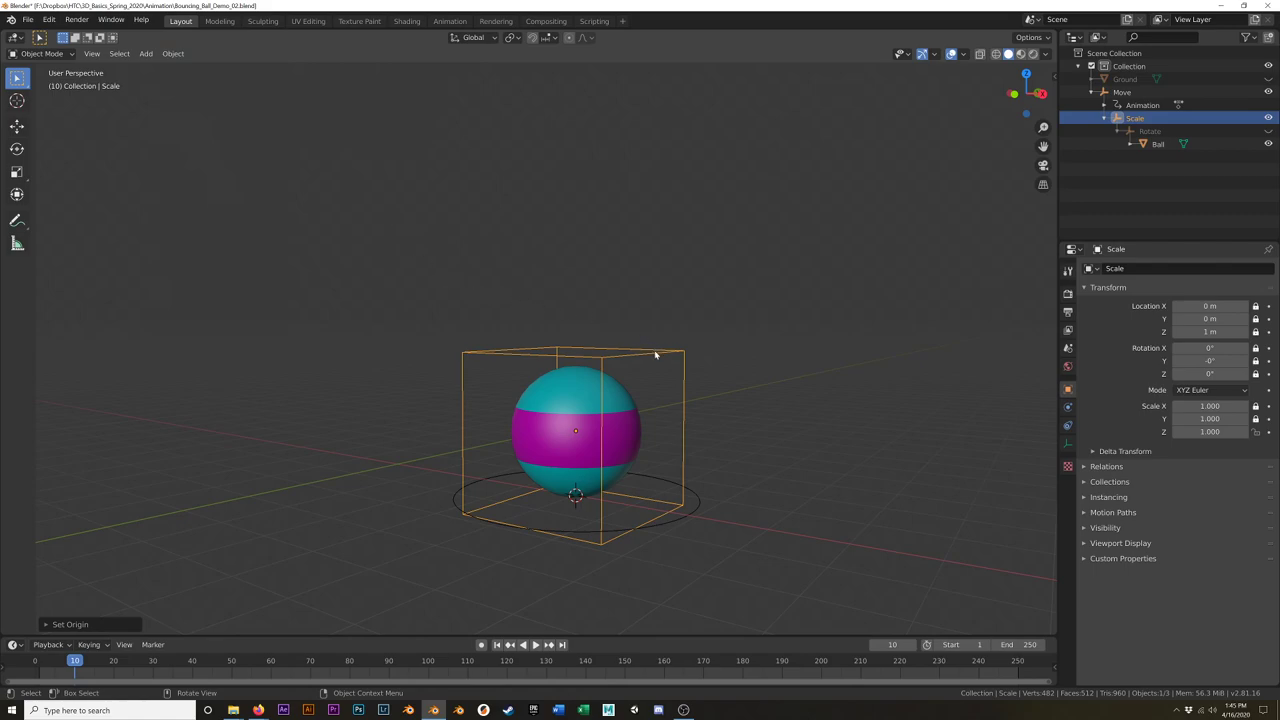
{"action": "key", "text": "s"}
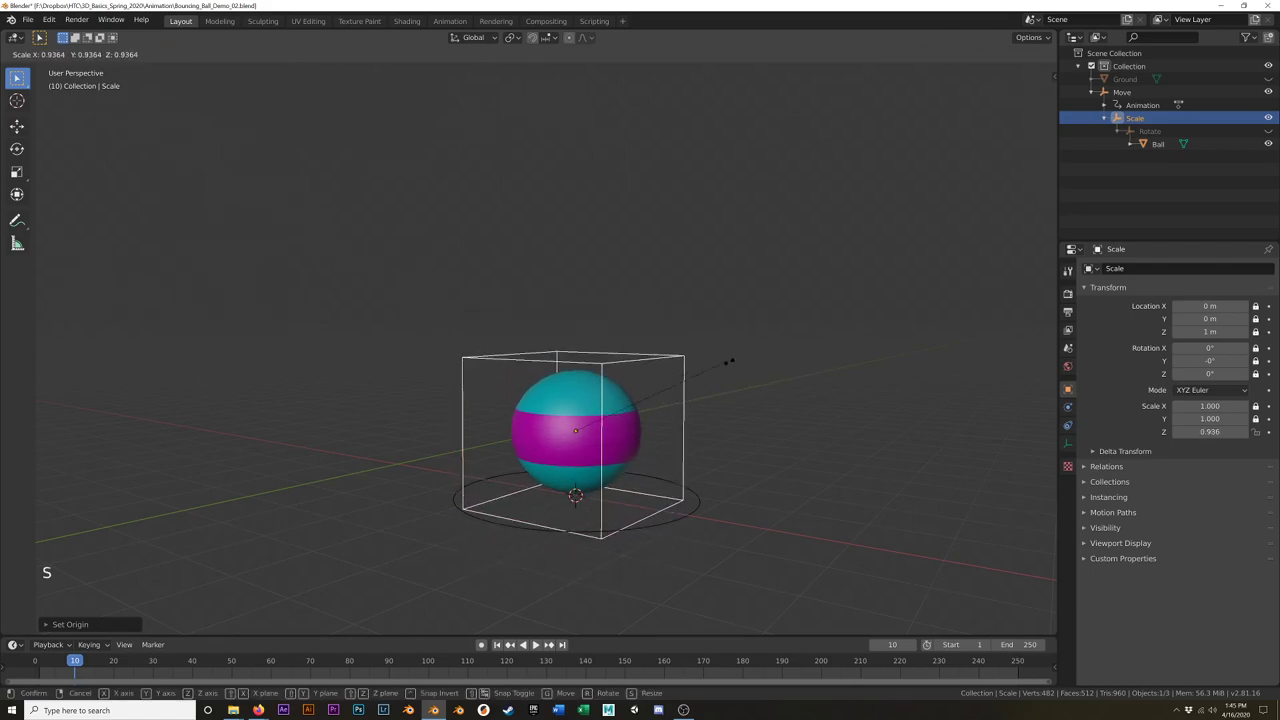
{"action": "key", "text": "Escape"}
{"action": "middle_click_drag", "start_coordinate": [740, 394], "coordinate": [796, 377]}
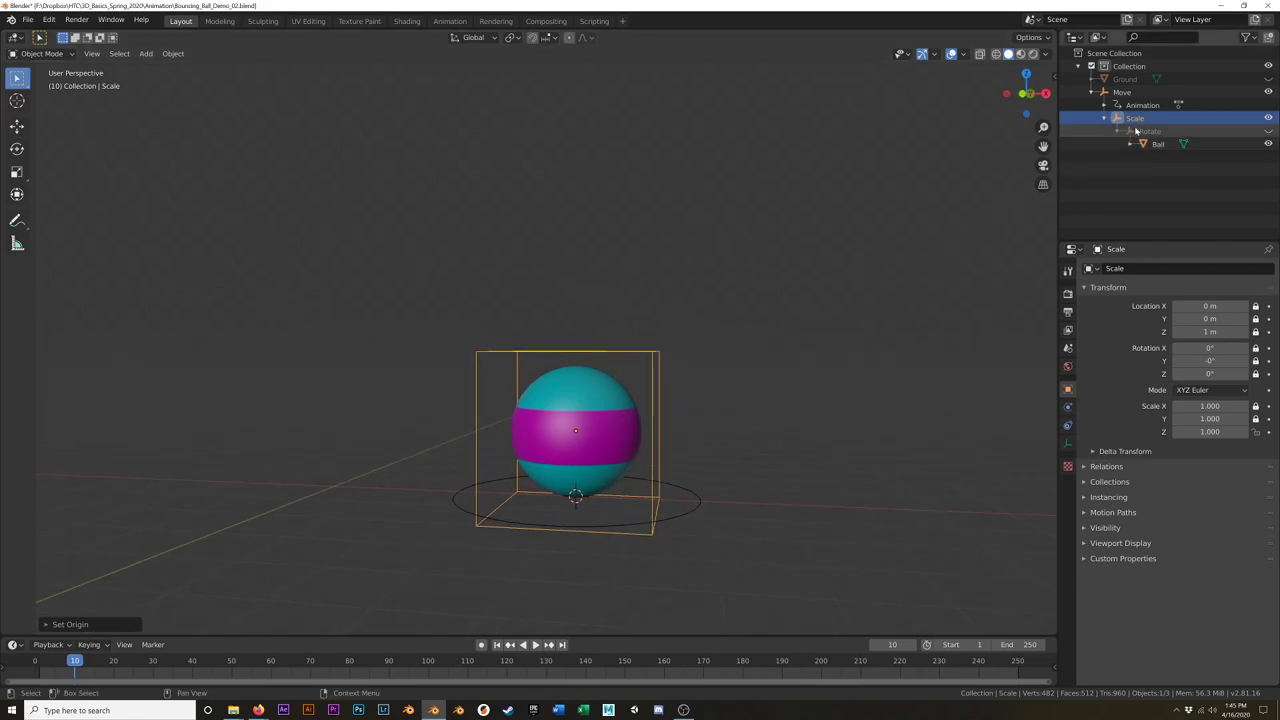
{"action": "middle_click", "coordinate": [1105, 171]}
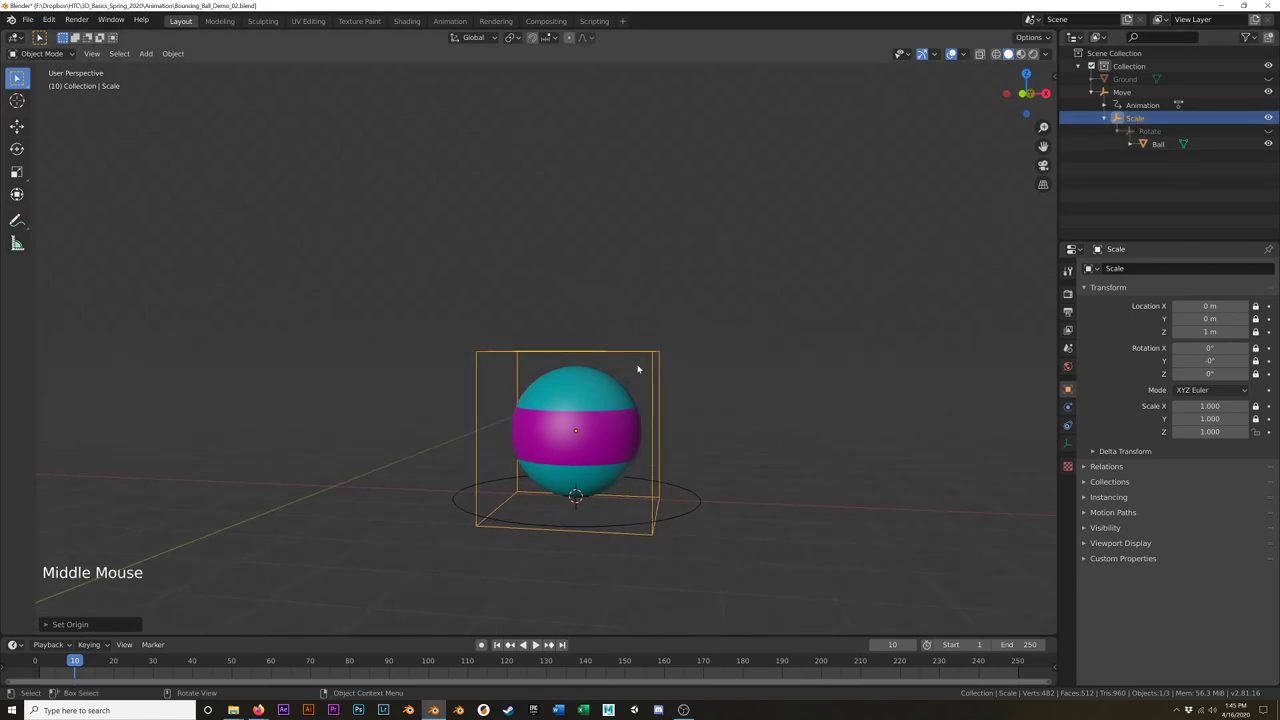
{"action": "scroll", "coordinate": [631, 362], "scroll_direction": "down", "scroll_amount": 1}
{"action": "scroll", "coordinate": [631, 362], "scroll_direction": "up", "scroll_amount": 2}
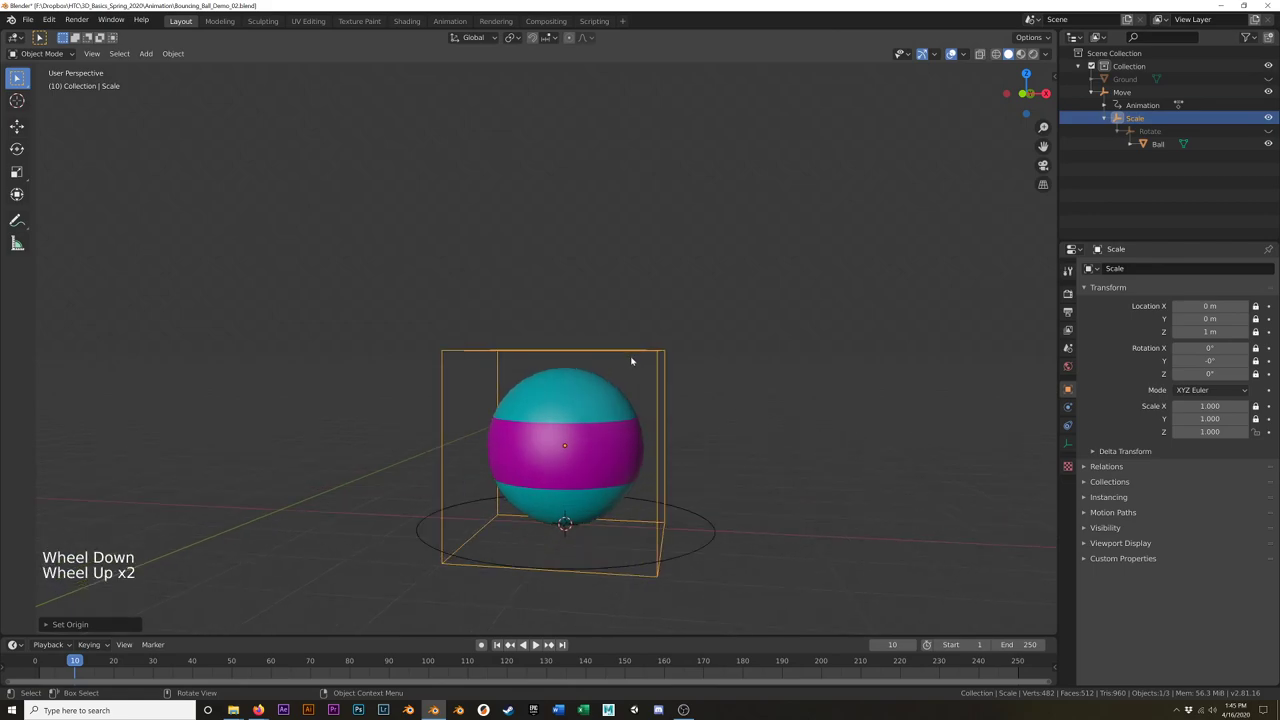
{"action": "scroll", "coordinate": [631, 362], "scroll_direction": "down", "scroll_amount": 5}
{"action": "scroll", "coordinate": [631, 362], "scroll_direction": "up", "scroll_amount": 5}
{"action": "mouse_move", "coordinate": [631, 362]}
{"action": "middle_mouse_down"}
{"action": "mouse_move", "coordinate": [651, 337]}
{"action": "mouse_move", "coordinate": [676, 344]}
{"action": "mouse_move", "coordinate": [645, 354]}
{"action": "middle_mouse_up"}
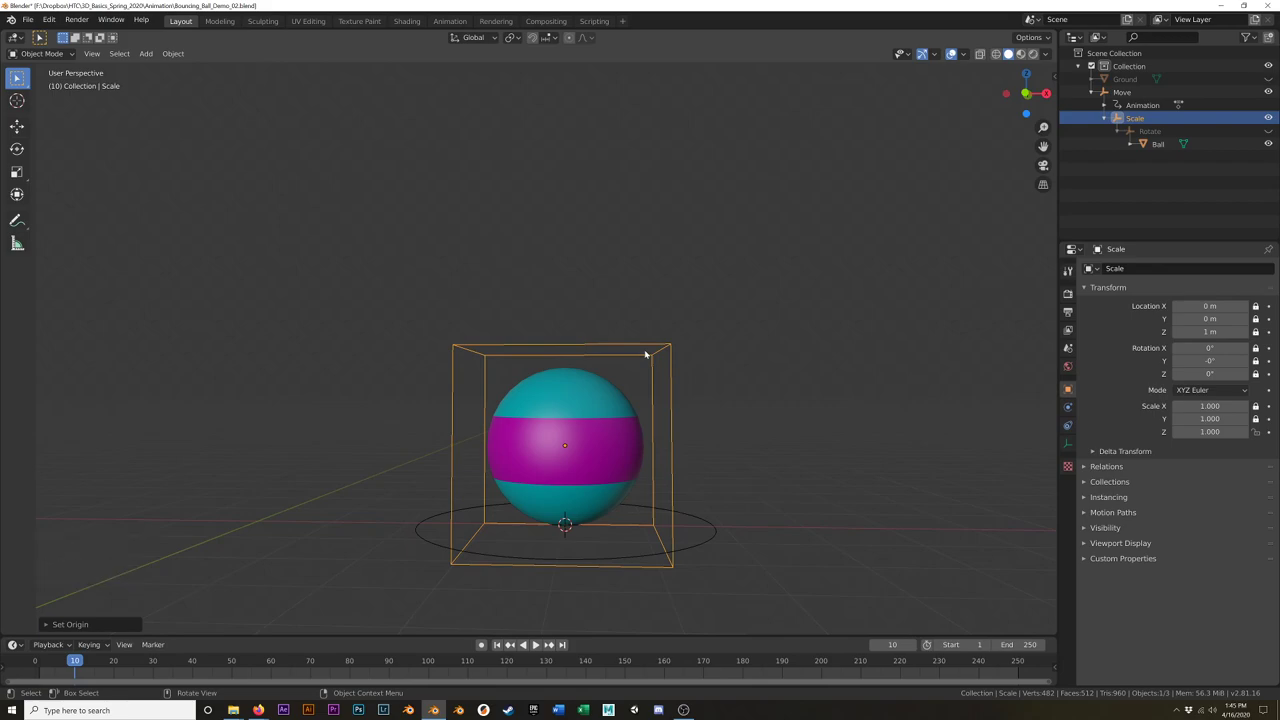
{"action": "scroll", "coordinate": [654, 381], "scroll_direction": "up", "scroll_amount": 5}
{"action": "scroll", "coordinate": [648, 384], "scroll_direction": "down", "scroll_amount": 5}
Step: In front view, hide the Scale empty and return the 3D cursor to the world origin with the Move empty selected
{"action": "key", "text": "KP_1"}
{"action": "scroll", "coordinate": [686, 420], "scroll_direction": "up", "scroll_amount": 4}
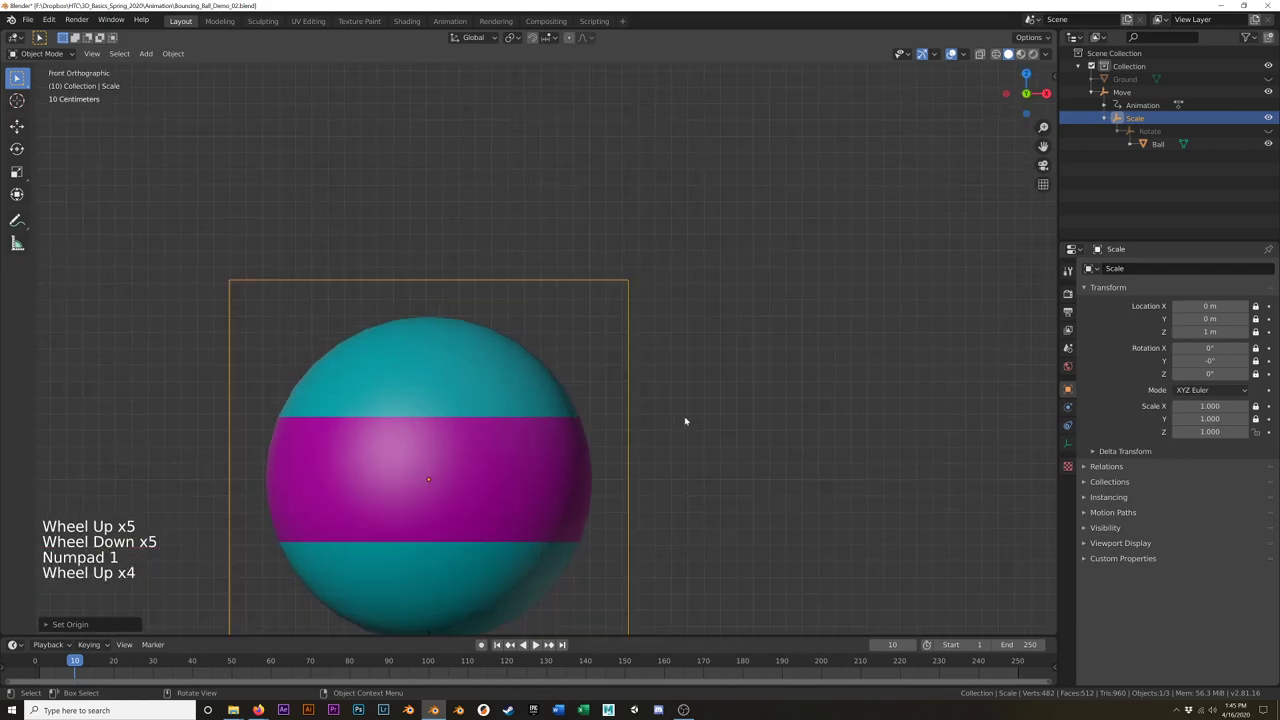
{"action": "scroll", "coordinate": [586, 434], "scroll_direction": "down", "scroll_amount": 4}
{"action": "middle_click_drag", "start_coordinate": [586, 434], "coordinate": [581, 358], "text": "shift"}
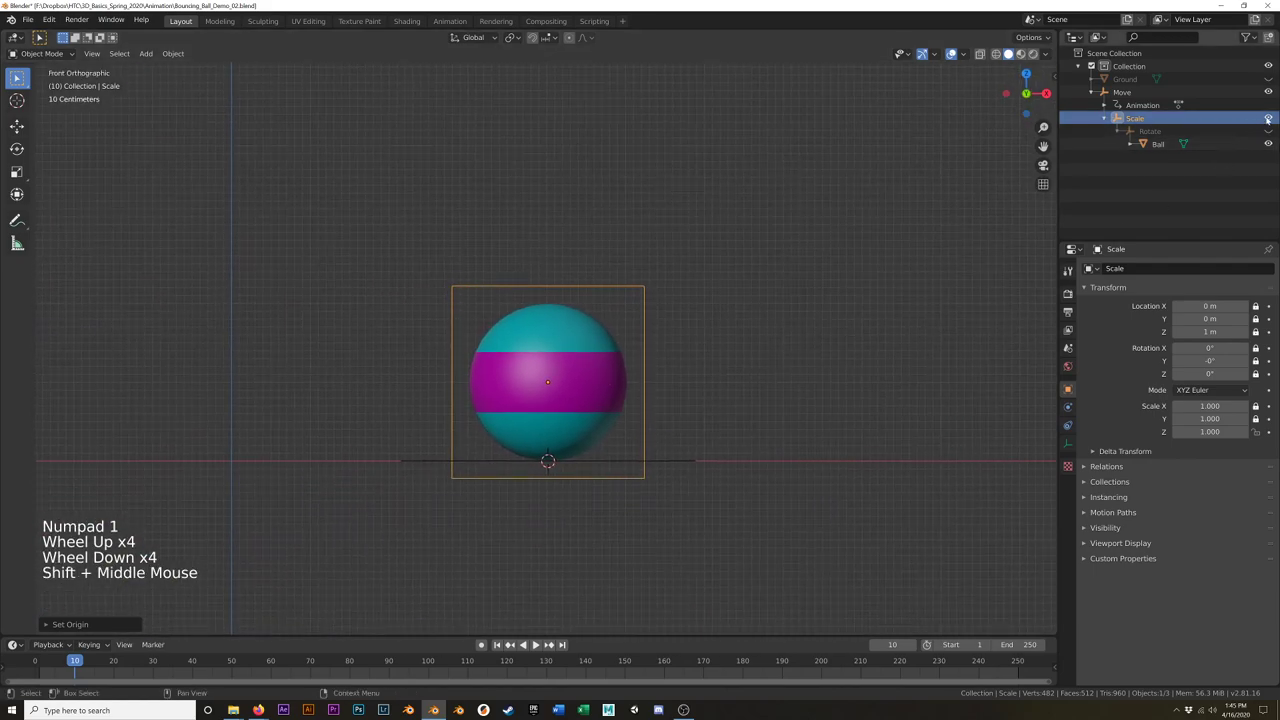
{"action": "left_click", "coordinate": [719, 454]}
{"action": "left_click", "coordinate": [666, 462]}
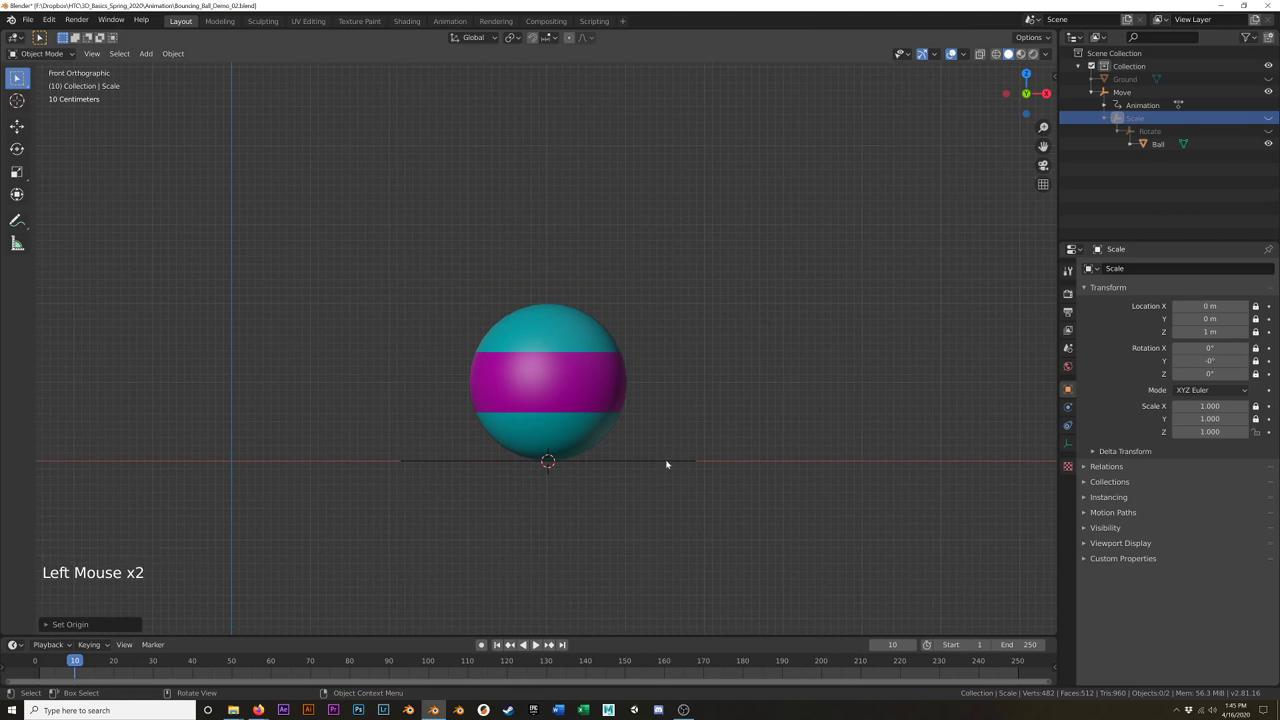
{"action": "key", "text": "shift+c"}
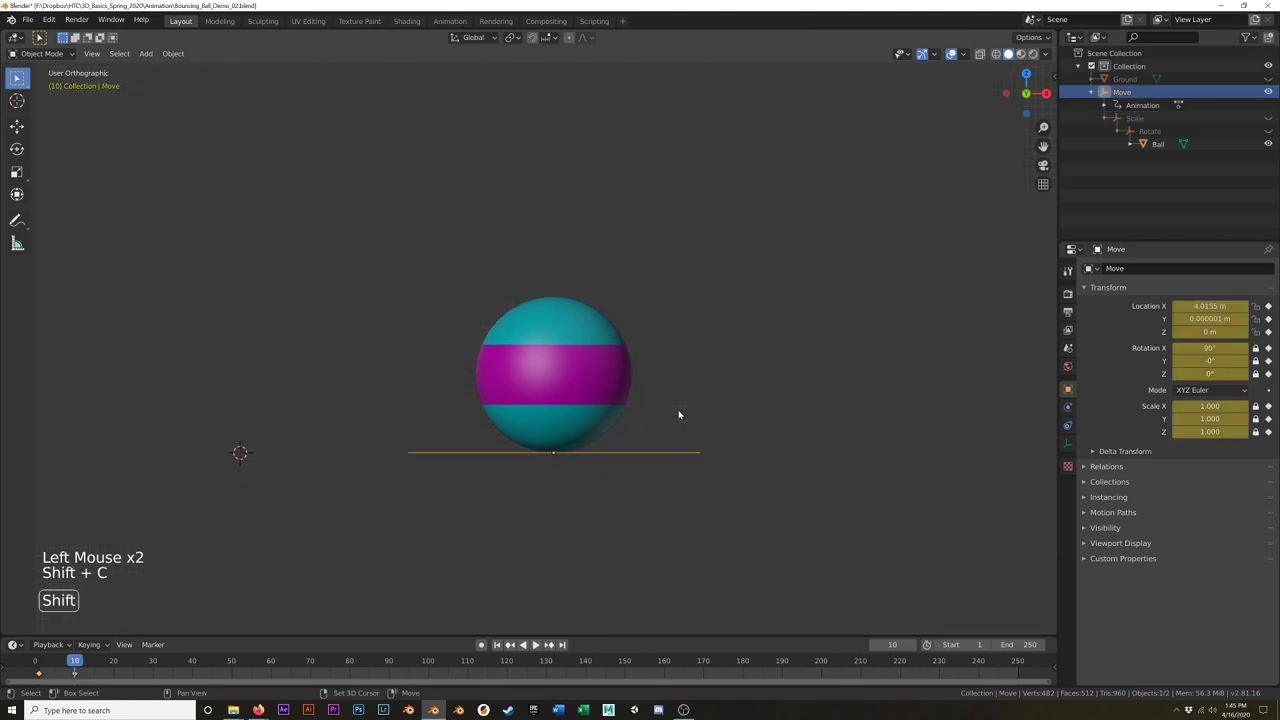
Step: Lower the Move empty along Z to about 0.39 m below the ground line at frame 10
{"action": "scroll", "coordinate": [677, 361], "scroll_direction": "up", "scroll_amount": 6}
{"action": "middle_click_drag", "start_coordinate": [686, 309], "coordinate": [735, 456], "text": "shift"}
{"action": "scroll", "coordinate": [780, 420], "scroll_direction": "down", "scroll_amount": 6}
{"action": "scroll", "coordinate": [760, 366], "scroll_direction": "down", "scroll_amount": 3}
{"action": "middle_click_drag", "start_coordinate": [634, 232], "coordinate": [600, 266], "text": "shift"}
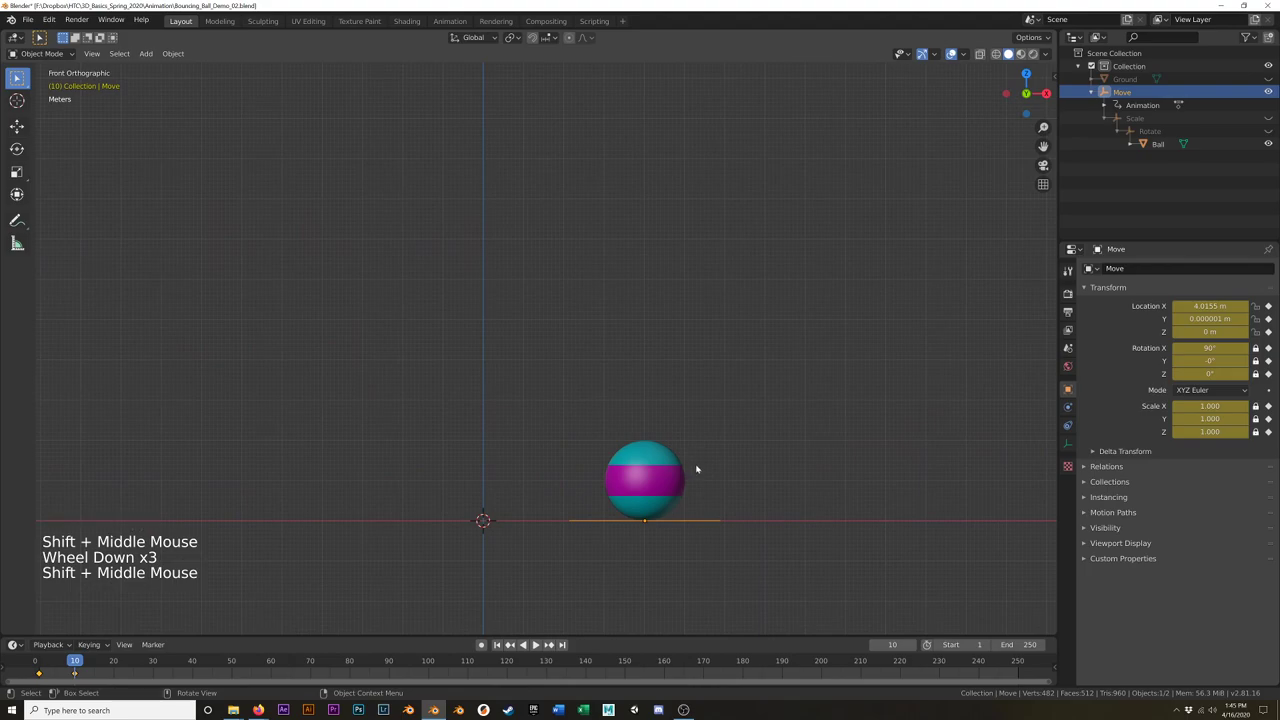
{"action": "key", "text": "g"}
{"action": "key", "text": "z"}
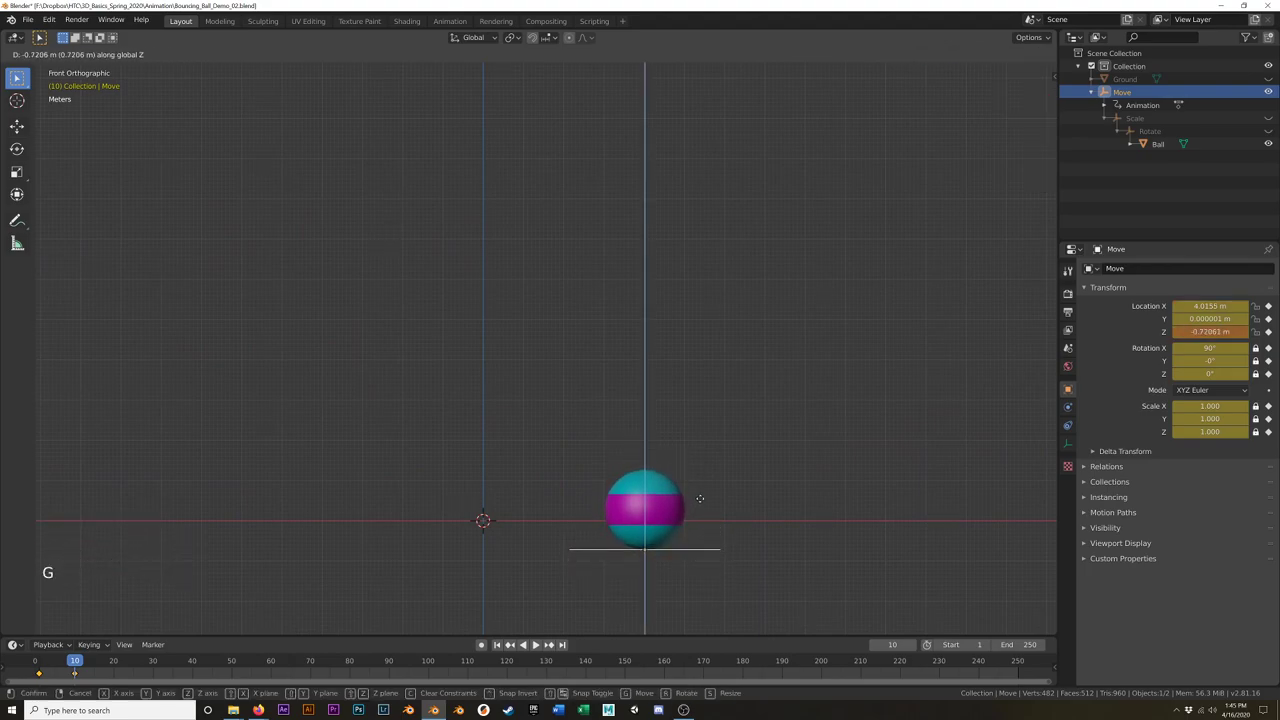
{"action": "left_click", "coordinate": [708, 490]}
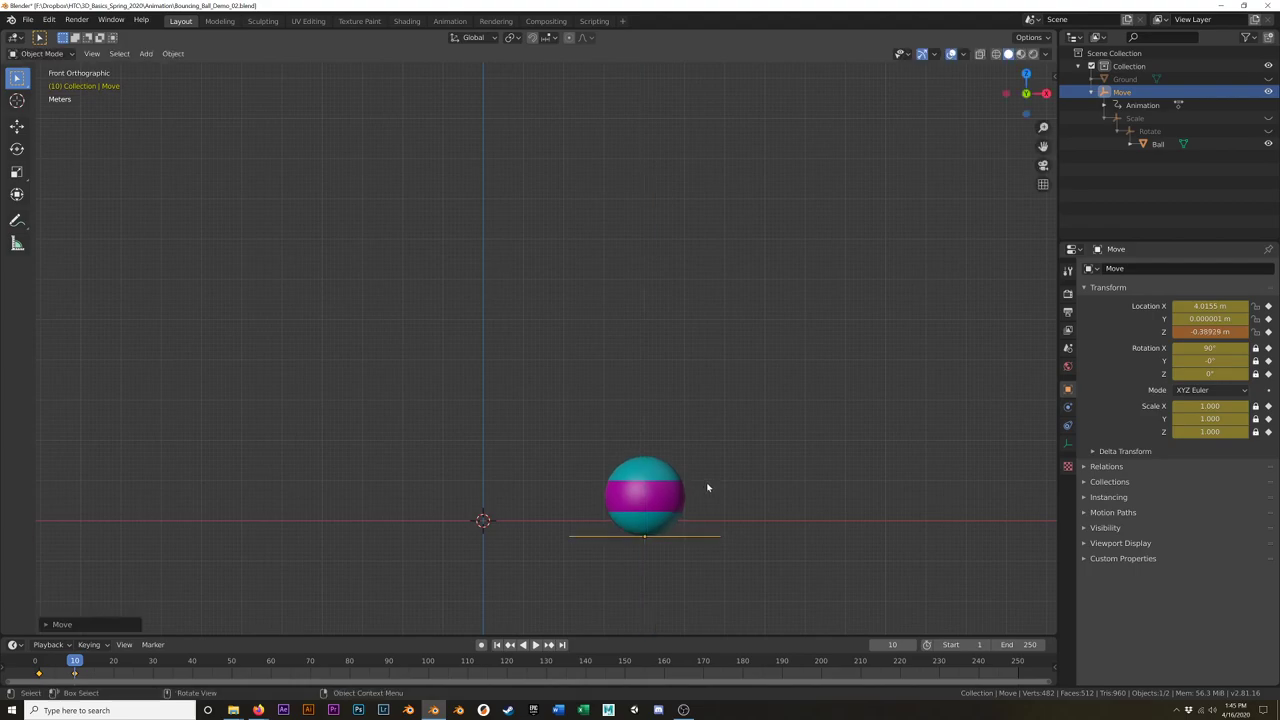
{"action": "key", "text": "ctrl+period"}
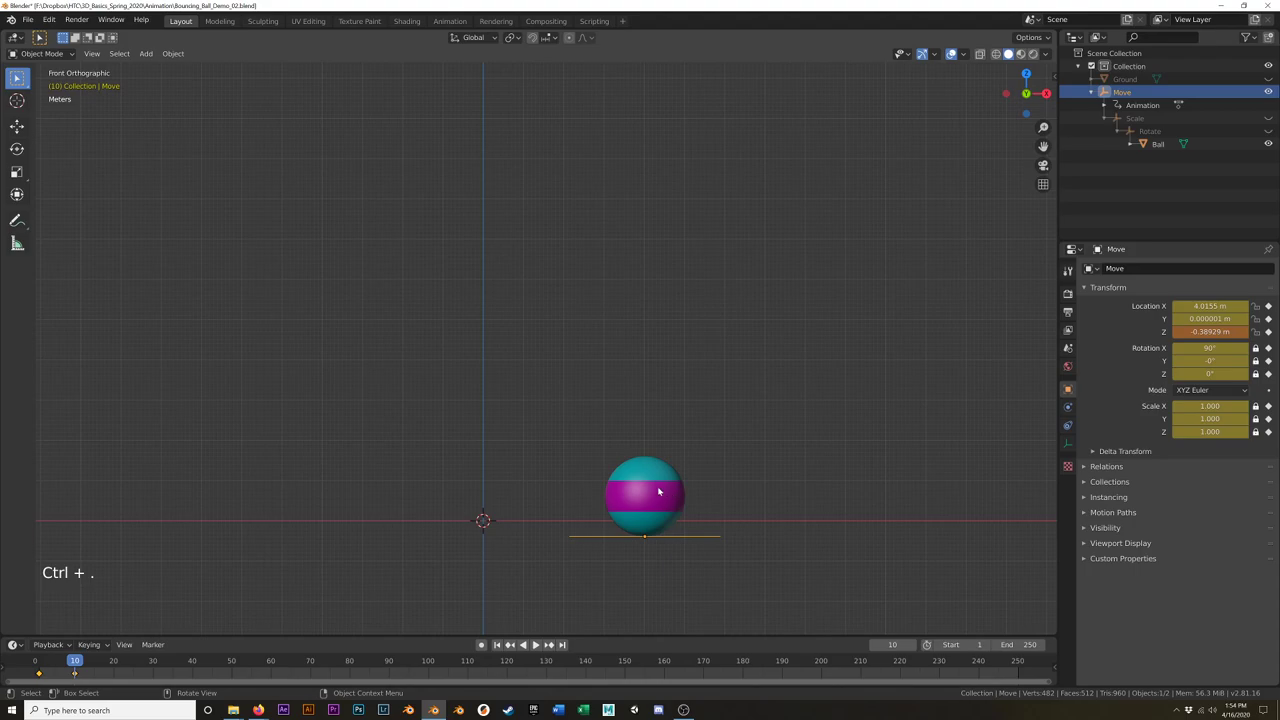
Step: Go to frame 20 and move the Move empty to about 6.8 m on X and 6.3 m on Z
{"action": "scroll", "coordinate": [660, 492], "scroll_direction": "down", "scroll_amount": 5}
{"action": "scroll", "coordinate": [663, 528], "scroll_direction": "up", "scroll_amount": 7}
{"action": "middle_click_drag", "start_coordinate": [663, 528], "coordinate": [606, 490], "text": "shift"}
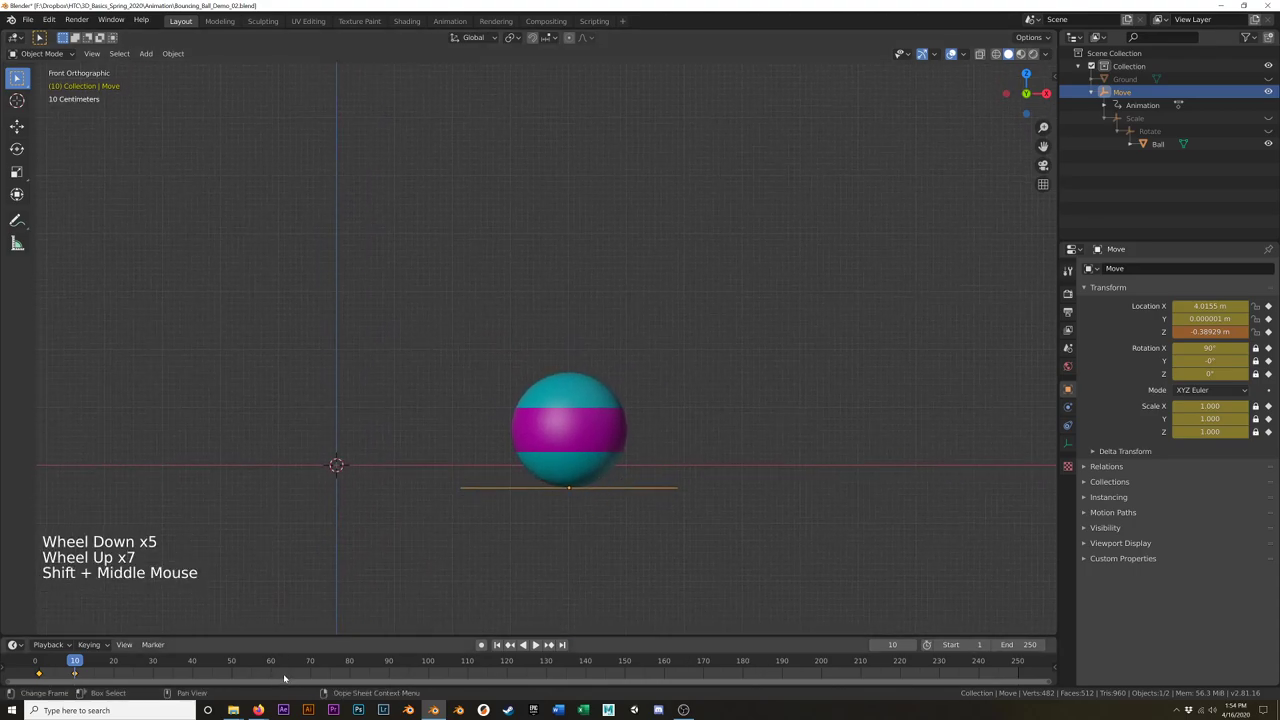
{"action": "left_click", "coordinate": [113, 661]}
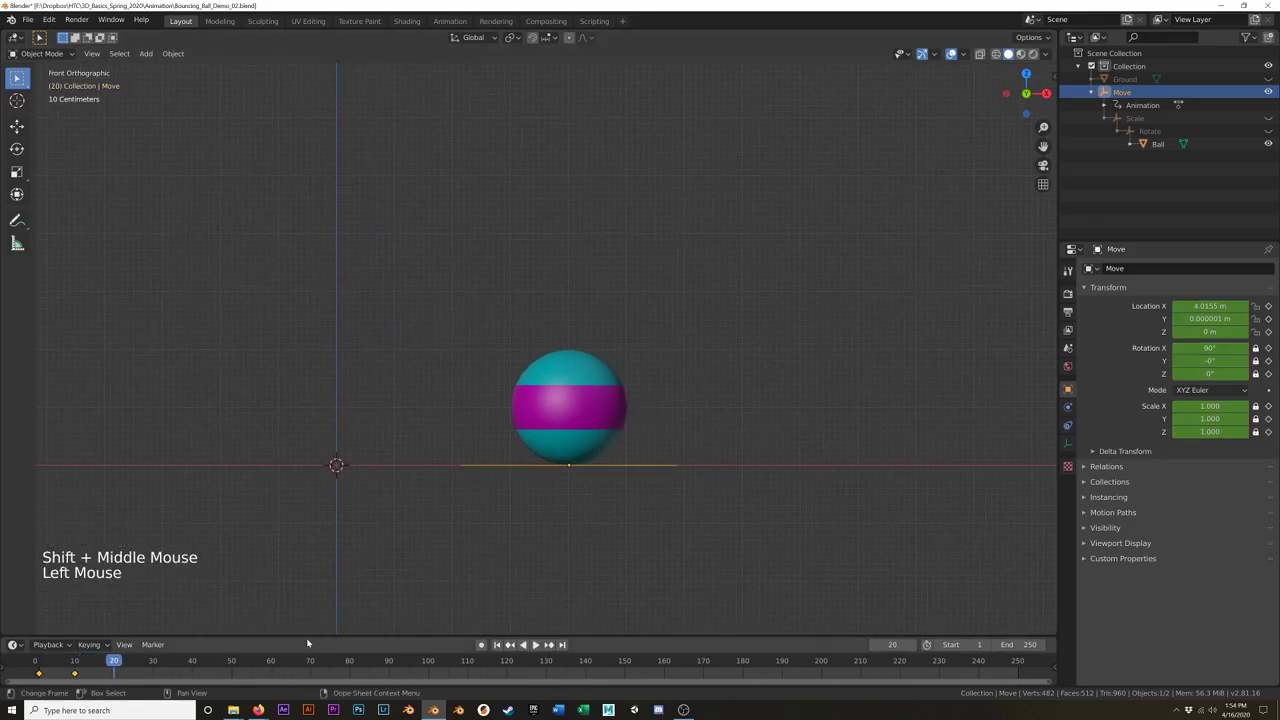
{"action": "scroll", "coordinate": [469, 542], "scroll_direction": "down", "scroll_amount": 1}
{"action": "scroll", "coordinate": [469, 542], "scroll_direction": "down", "scroll_amount": 5}
{"action": "mouse_move", "coordinate": [515, 527]}
{"action": "middle_mouse_down", "text": "shift"}
{"action": "mouse_move", "coordinate": [508, 540]}
{"action": "mouse_move", "coordinate": [491, 533]}
{"action": "middle_mouse_up", "text": "shift"}
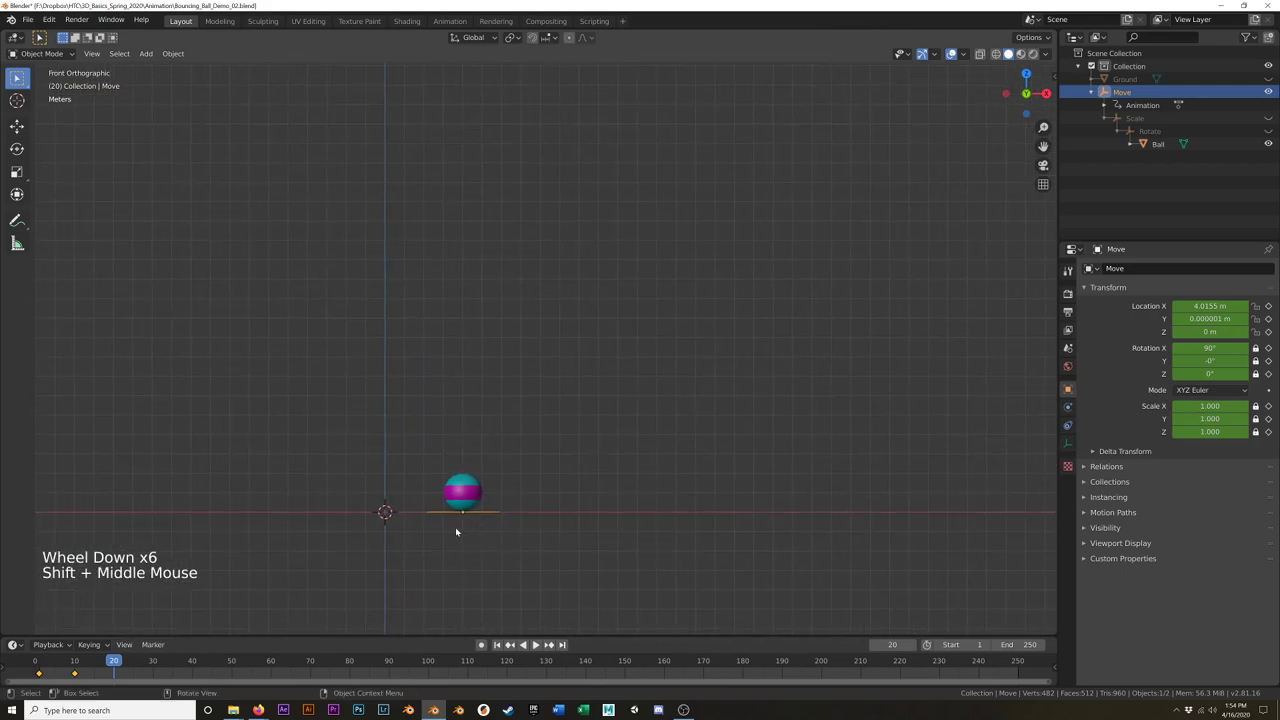
{"action": "key", "text": "g"}
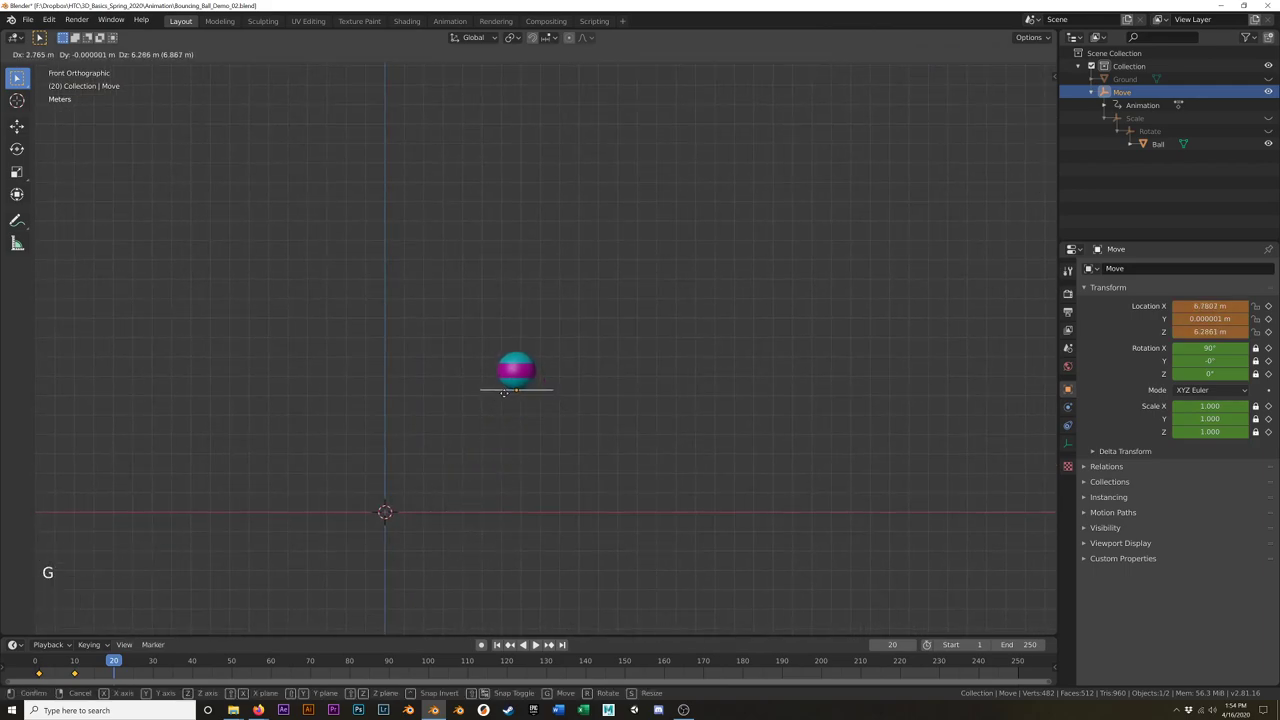
{"action": "left_click", "coordinate": [503, 390]}
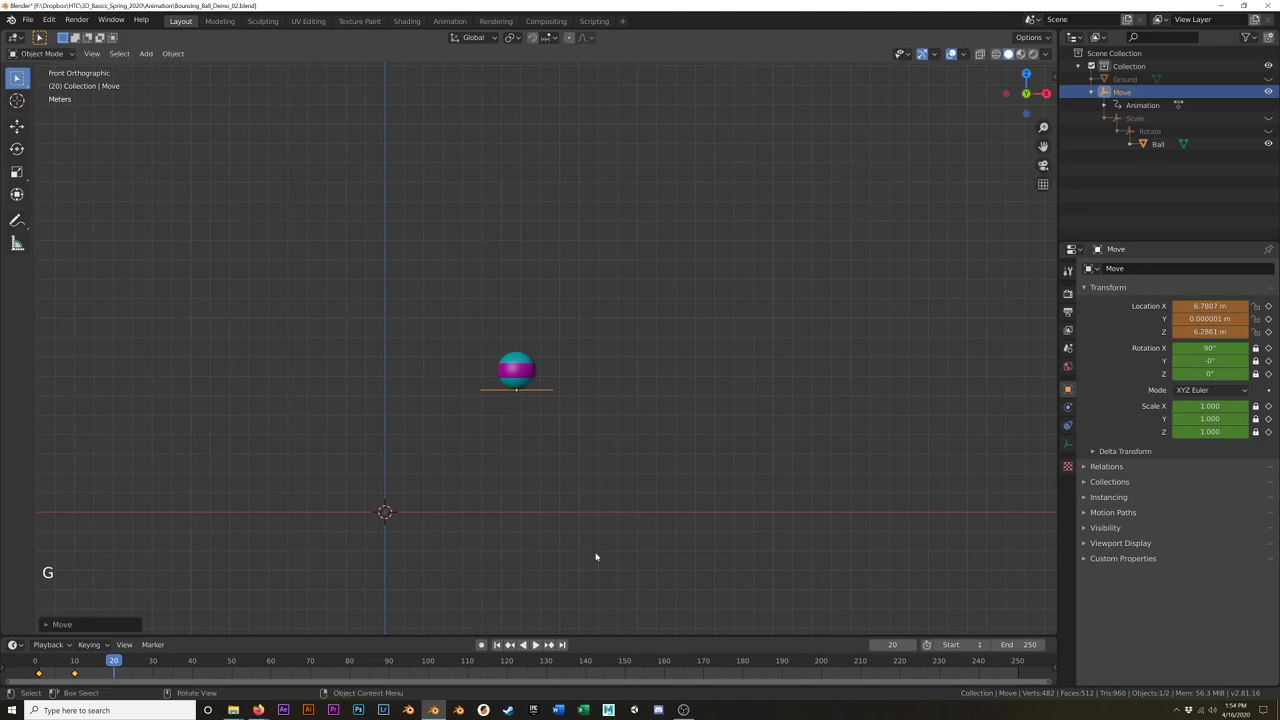
Step: Calculate the Move empty's motion path in range from frame 1 to 250 with a step of 1
{"action": "left_click", "coordinate": [1102, 513]}
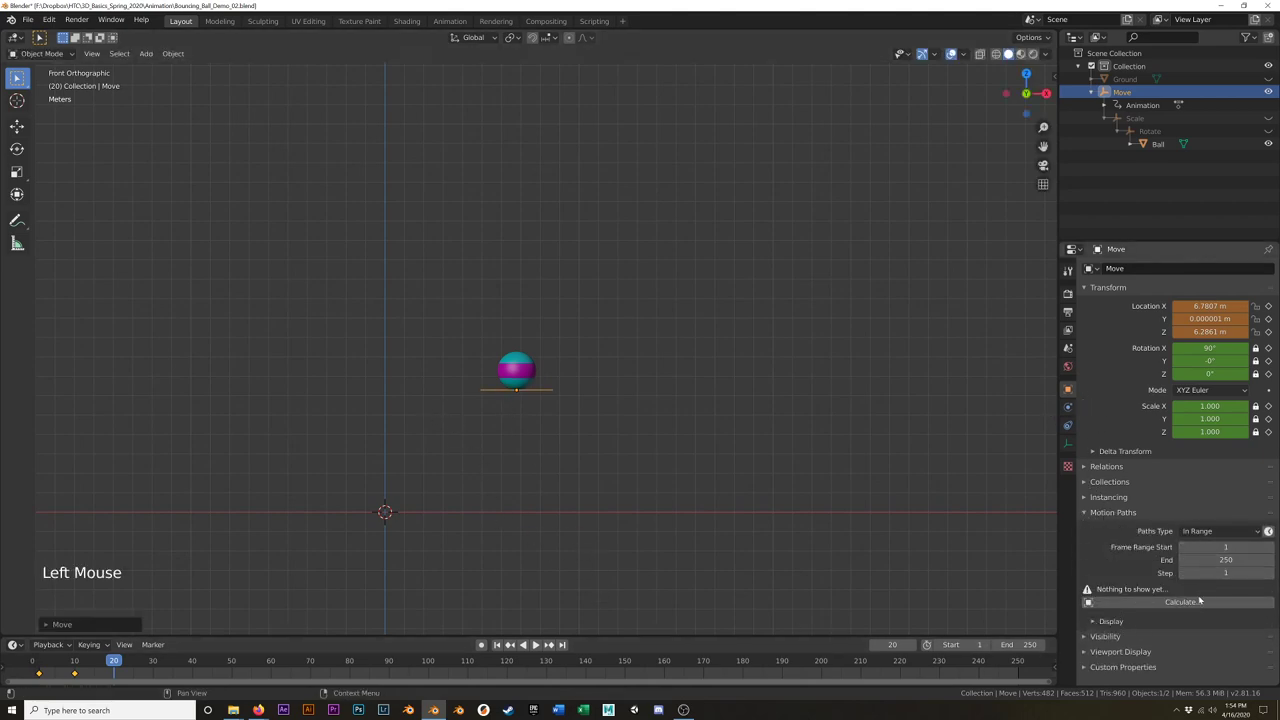
{"action": "left_click", "coordinate": [1185, 602]}
{"action": "left_click", "coordinate": [1238, 591]}
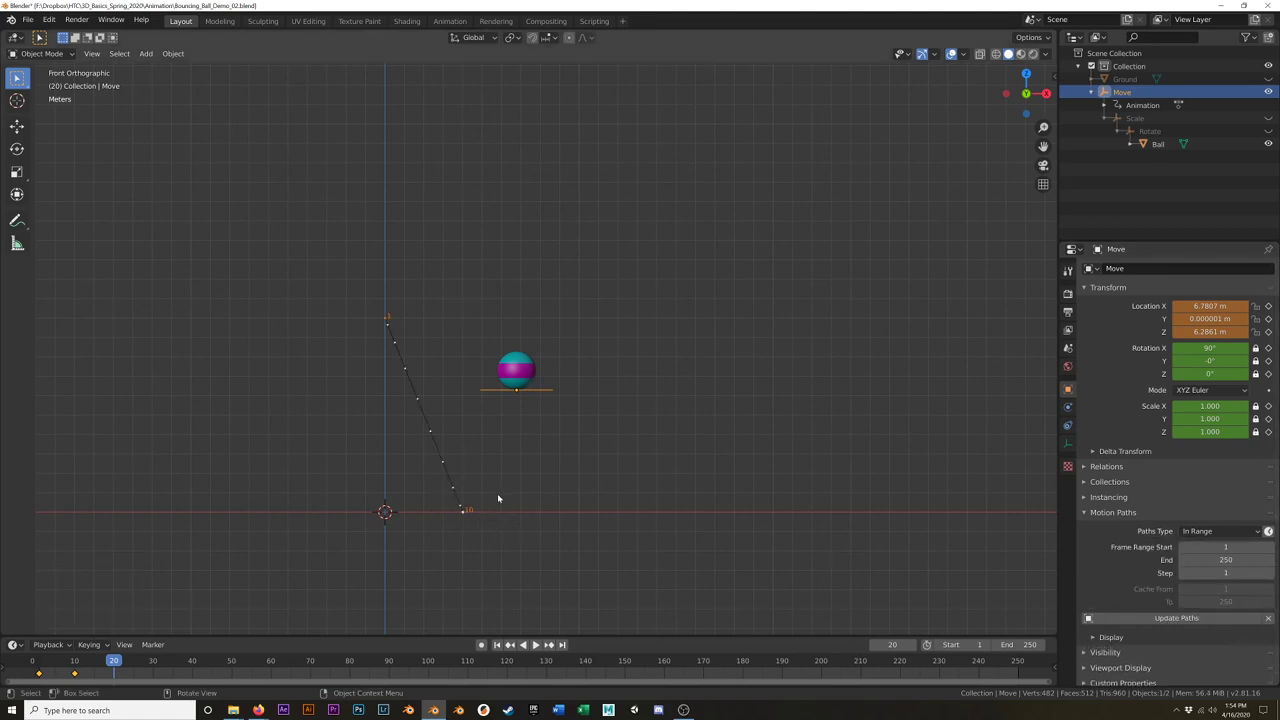
{"action": "scroll", "coordinate": [498, 497], "scroll_direction": "up", "scroll_amount": 3}
{"action": "middle_click_drag", "start_coordinate": [491, 500], "coordinate": [603, 483], "text": "shift"}
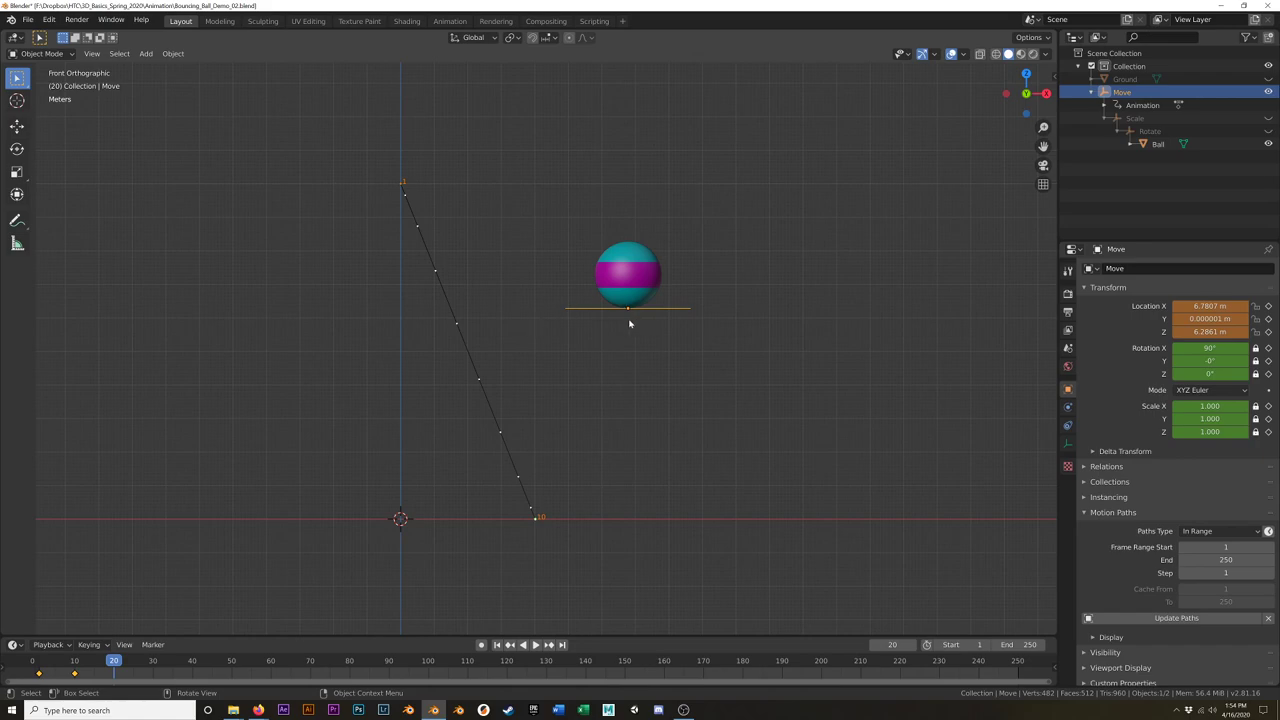
Step: Reposition the Move empty at frame 20 to about 6.93 m on X and 6.04 m on Z
{"action": "key", "text": "g"}
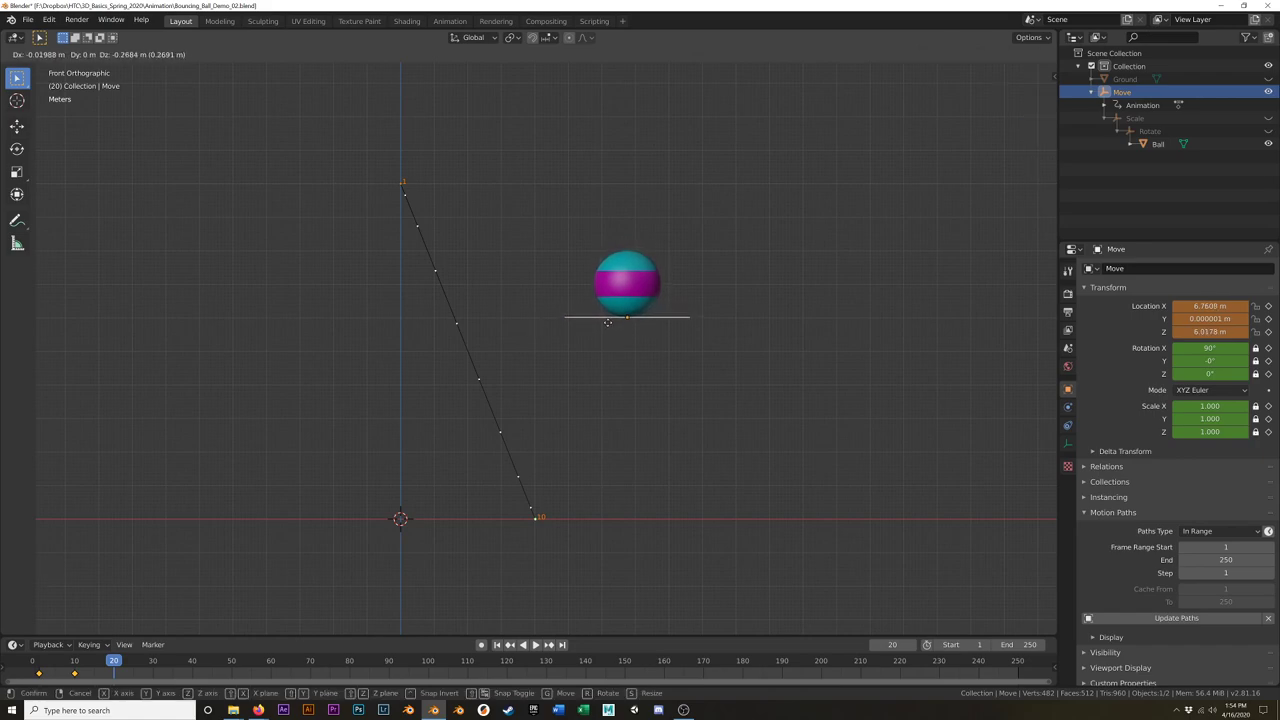
{"action": "left_click", "coordinate": [608, 323]}
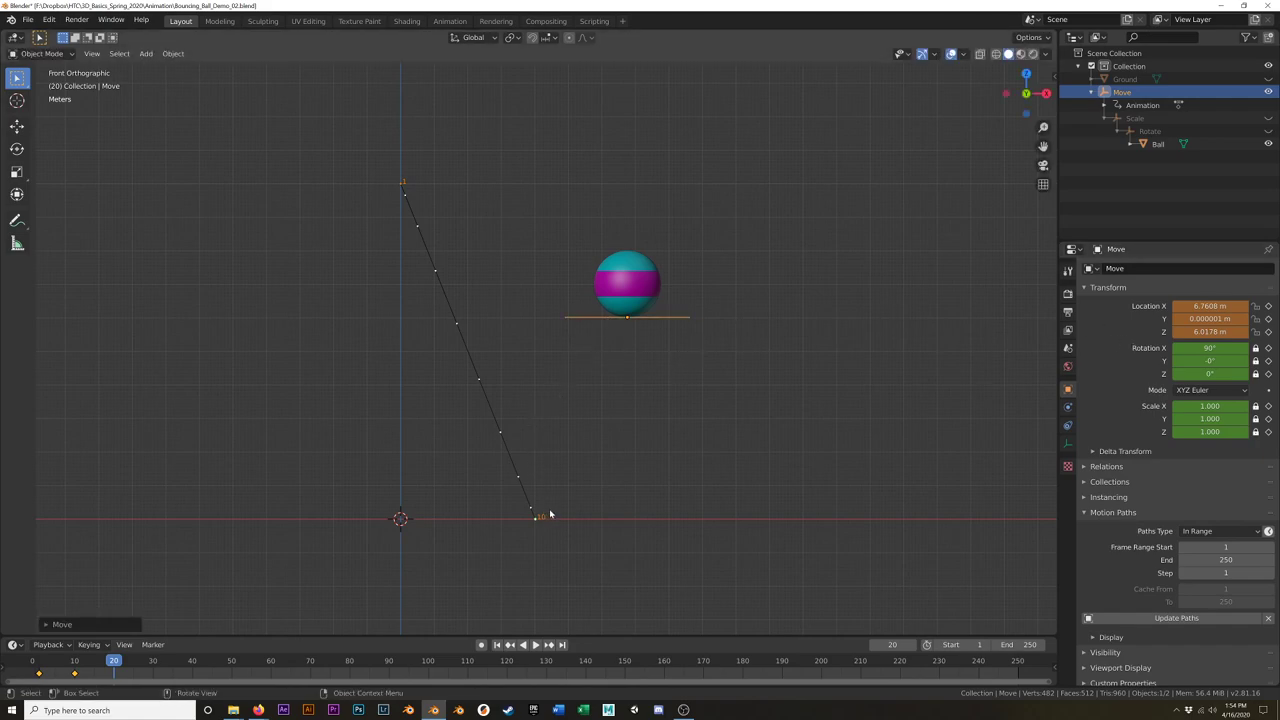
{"action": "key", "text": "g"}
{"action": "left_click", "coordinate": [632, 363]}
{"action": "middle_click_drag", "start_coordinate": [718, 388], "coordinate": [596, 344], "text": "shift"}
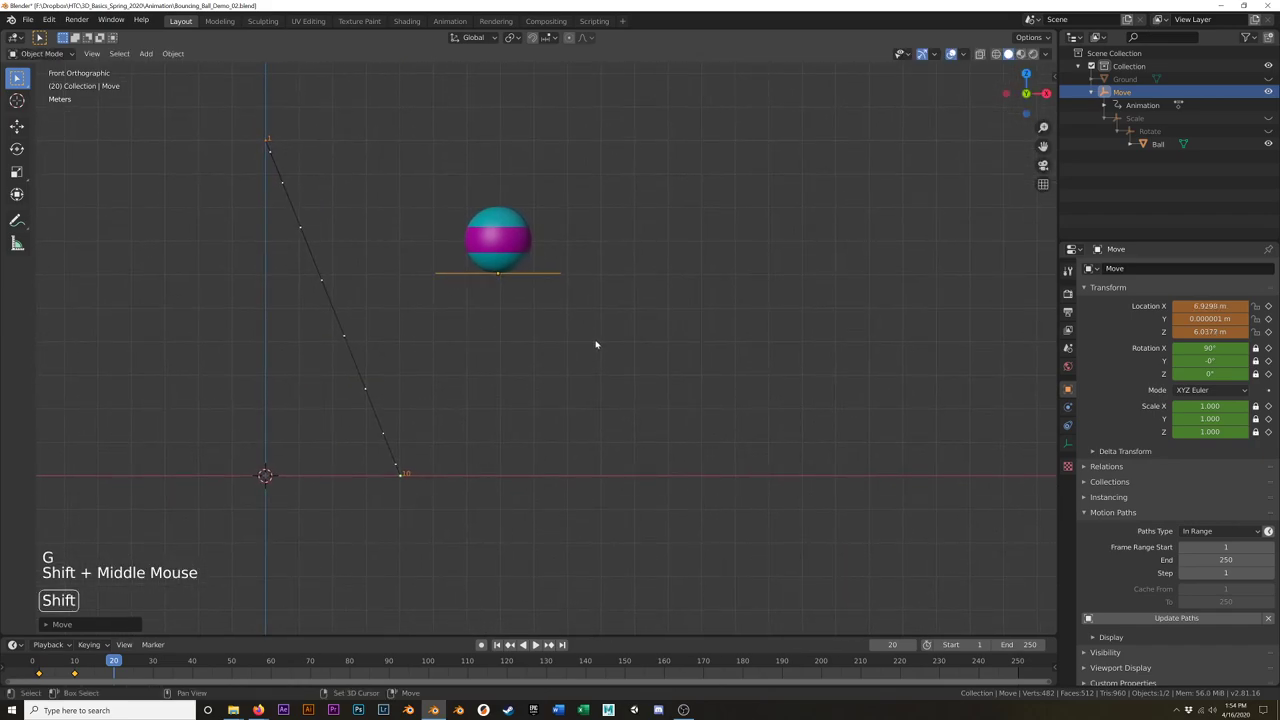
Step: Enable auto keying and insert a location, rotation and scale keyframe for the Move empty at frame 20
{"action": "left_click", "coordinate": [481, 645]}
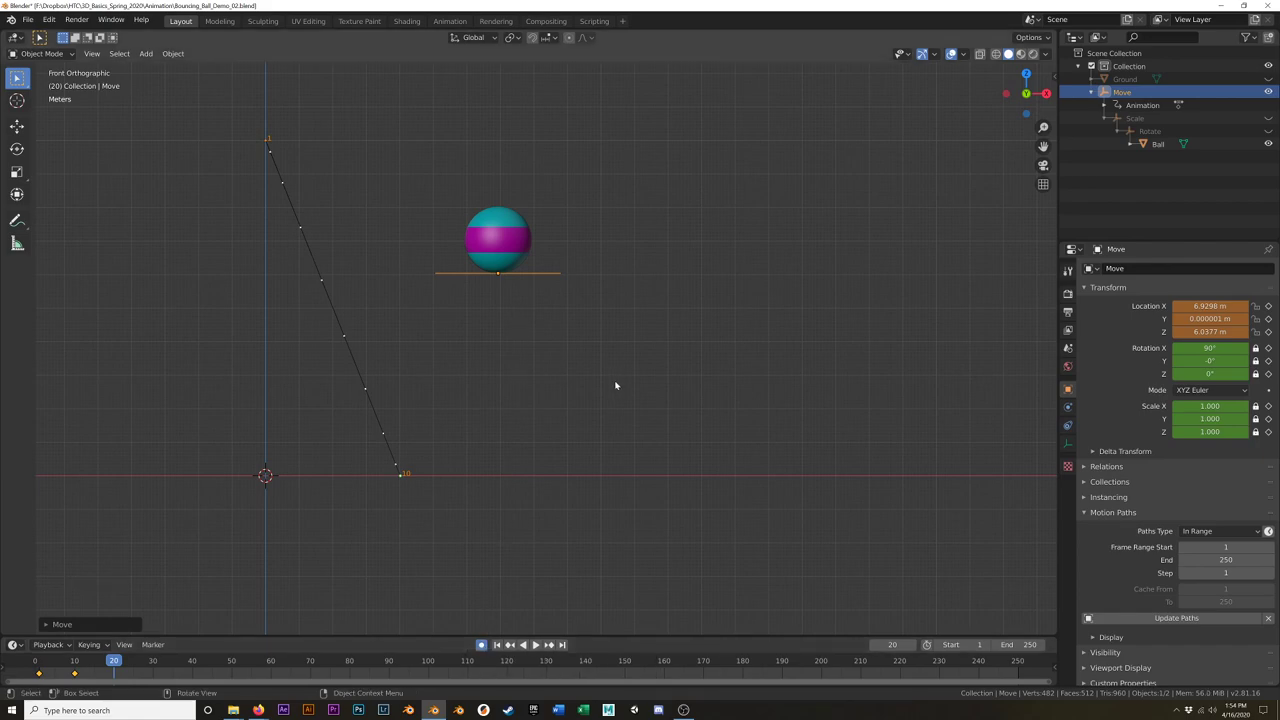
{"action": "key", "text": "i"}
{"action": "left_click", "coordinate": [610, 425]}
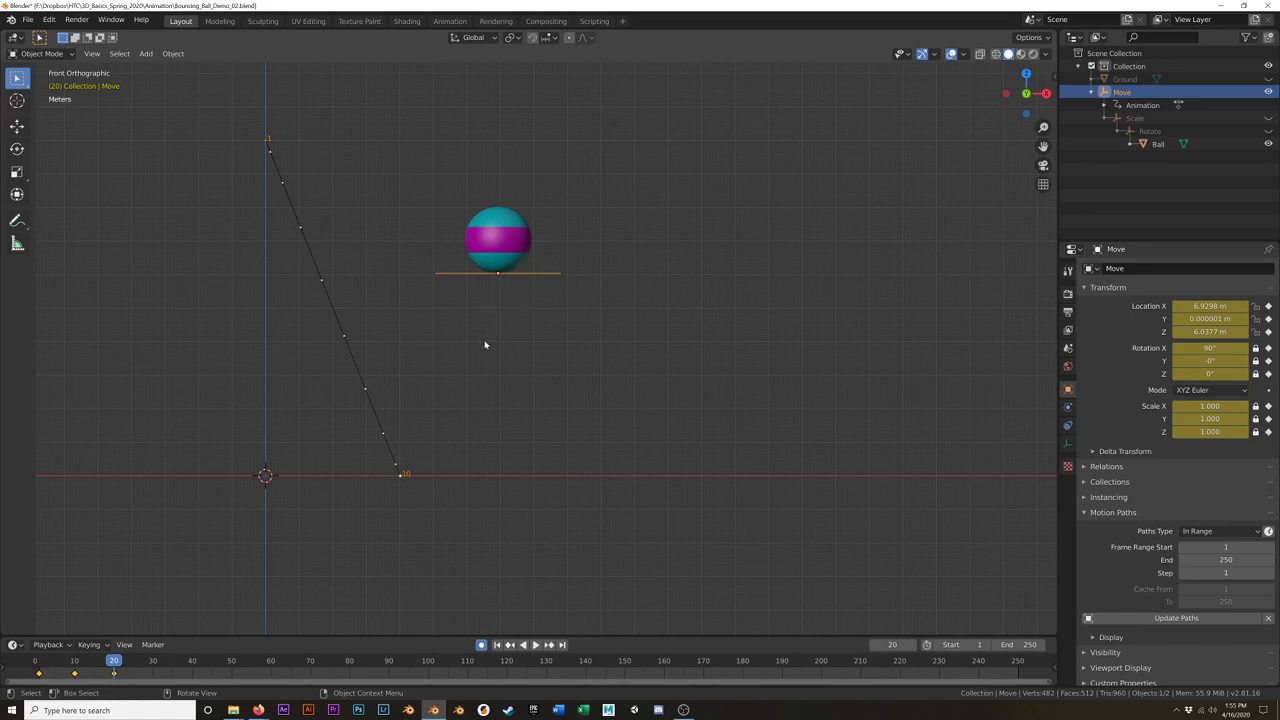
Step: Update the Move empty's motion path to include the frame 20 keyframe
{"action": "left_click", "coordinate": [1176, 617]}
{"action": "key", "text": "shift"}
{"action": "middle_click_drag", "start_coordinate": [535, 442], "coordinate": [443, 380], "text": "shift"}
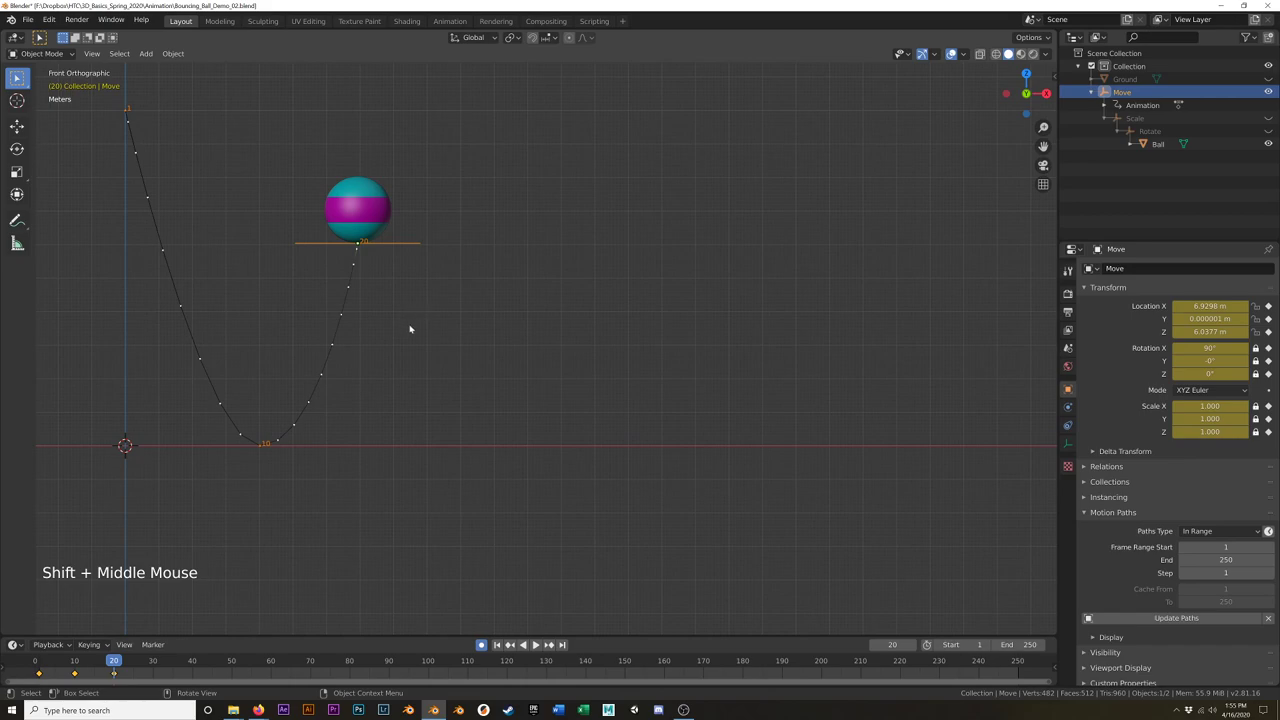
Step: Go to frame 30 and move the Move empty to about 8.85 m on X and -0.22 m on Z
{"action": "left_click", "coordinate": [152, 661]}
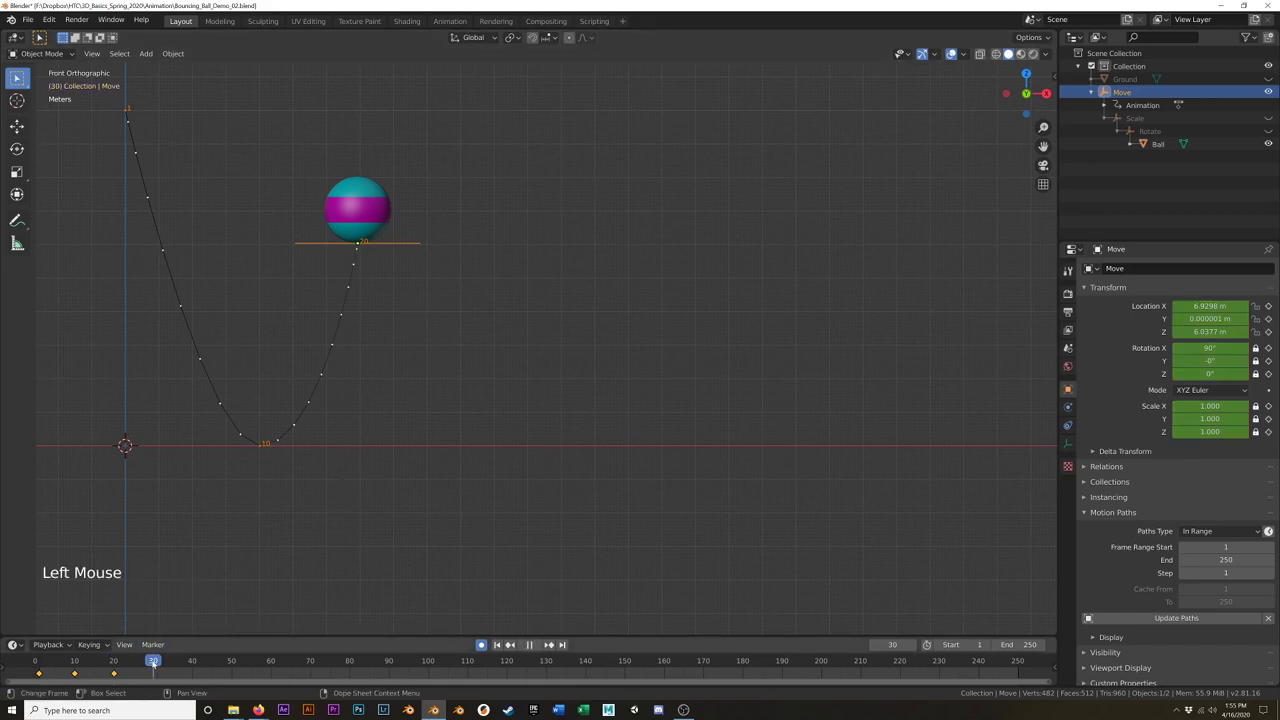
{"action": "key", "text": "g"}
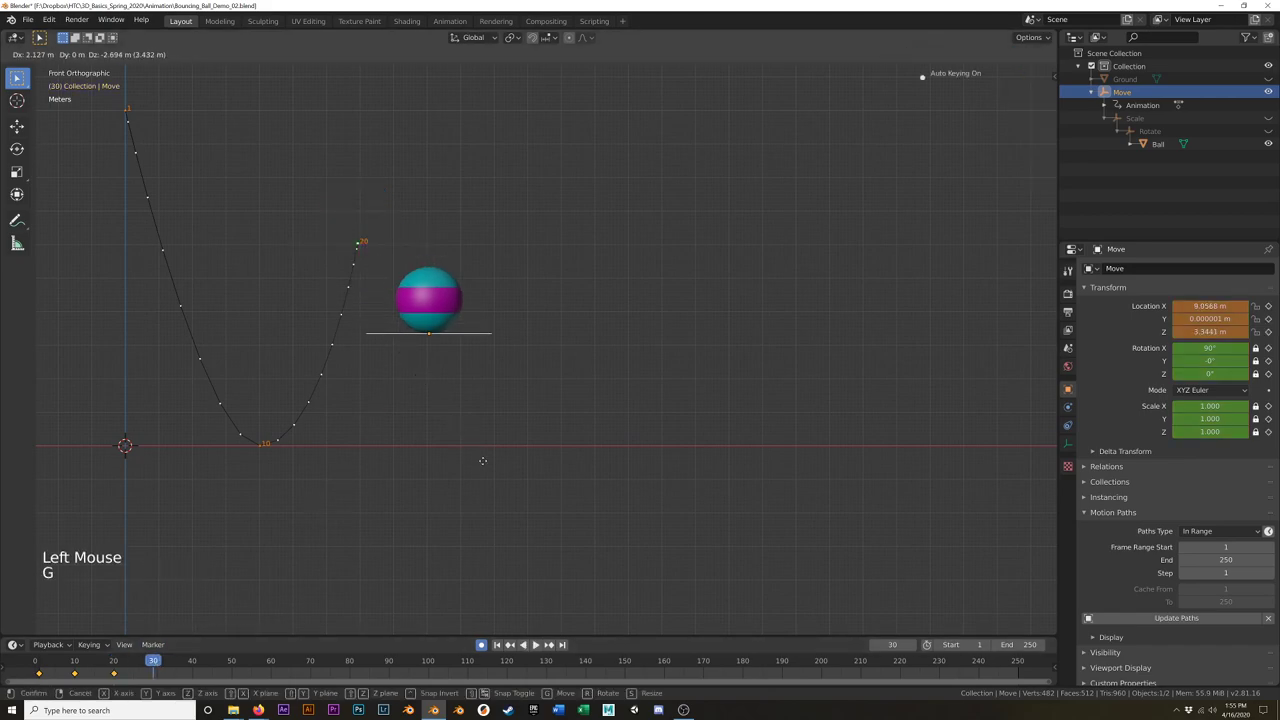
{"action": "left_click", "coordinate": [463, 556]}
Step: Return to frame 10 and lower the Move empty along Z to about -0.5 m
{"action": "scroll", "coordinate": [330, 495], "scroll_direction": "up", "scroll_amount": 4}
{"action": "middle_click_drag", "start_coordinate": [341, 489], "coordinate": [471, 506], "text": "shift"}
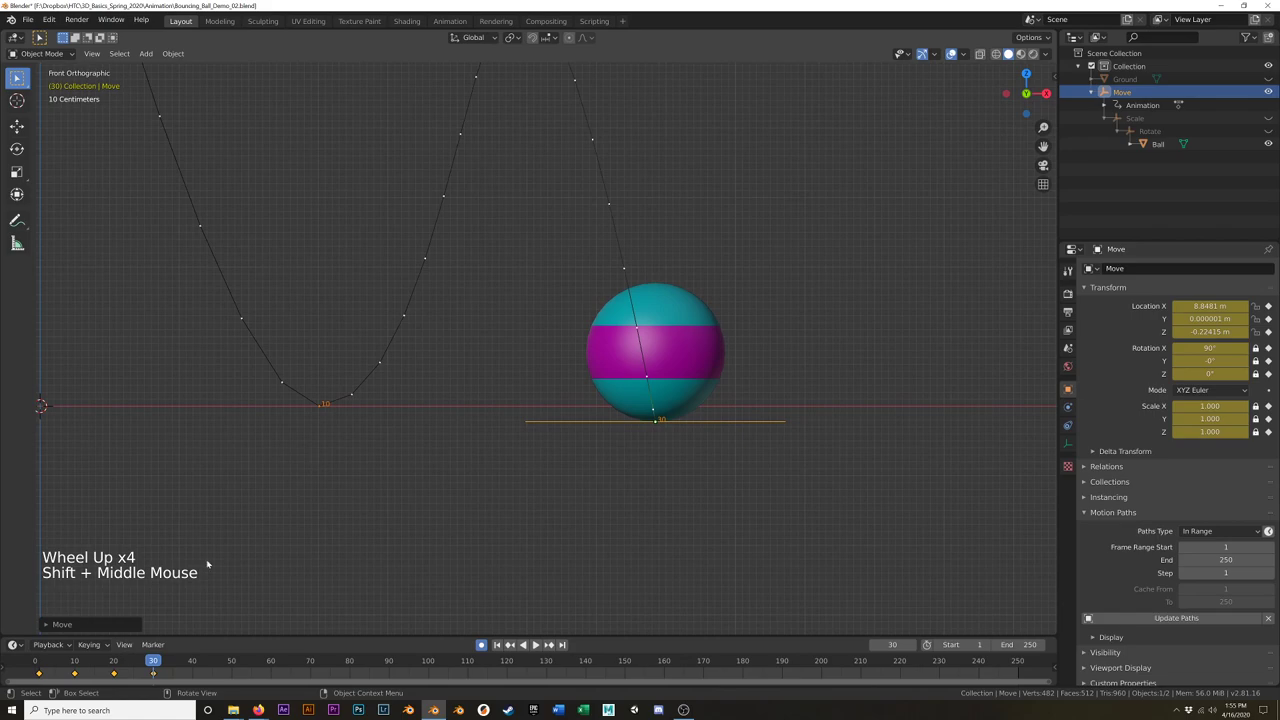
{"action": "left_click_drag", "start_coordinate": [150, 668], "coordinate": [75, 680]}
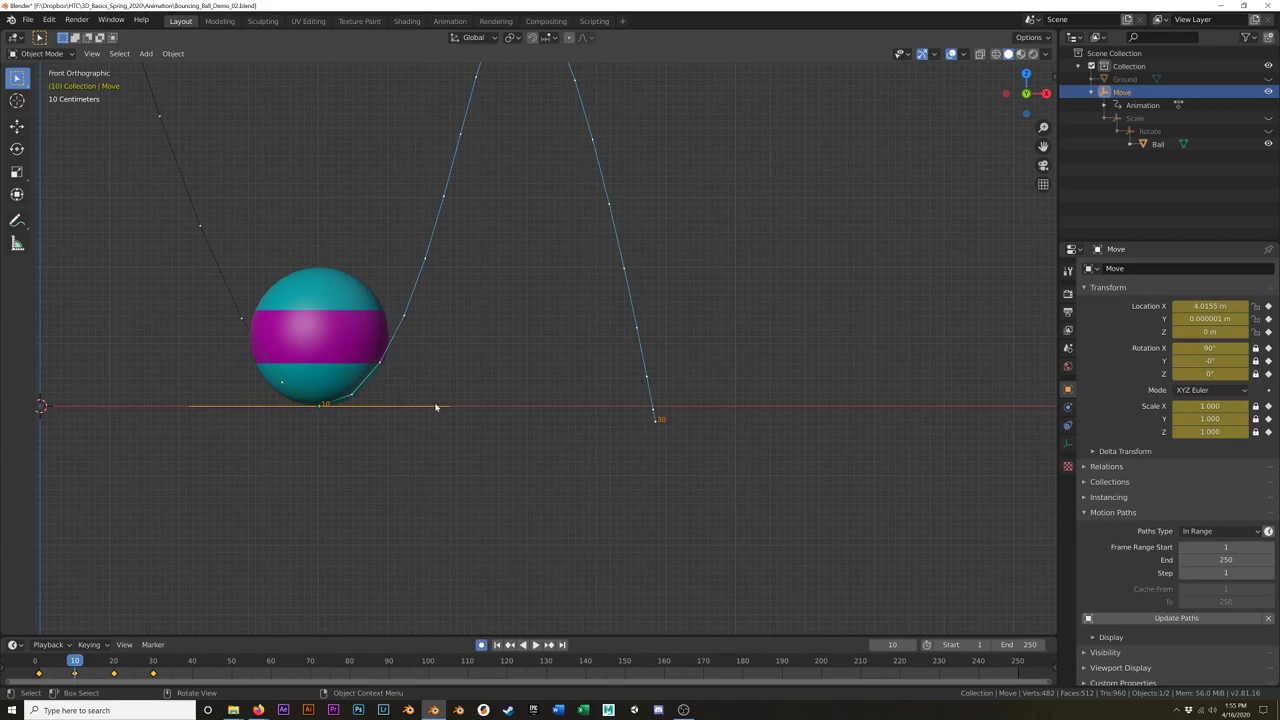
{"action": "key", "text": "g"}
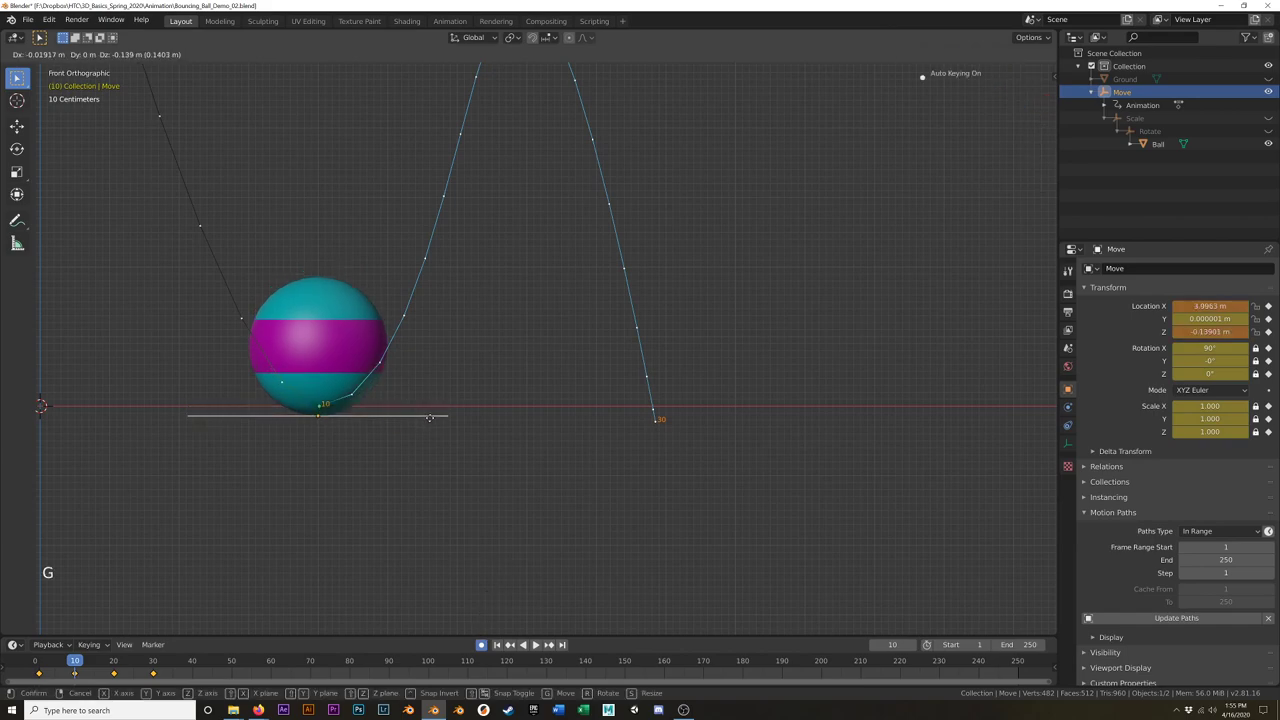
{"action": "key", "text": "z"}
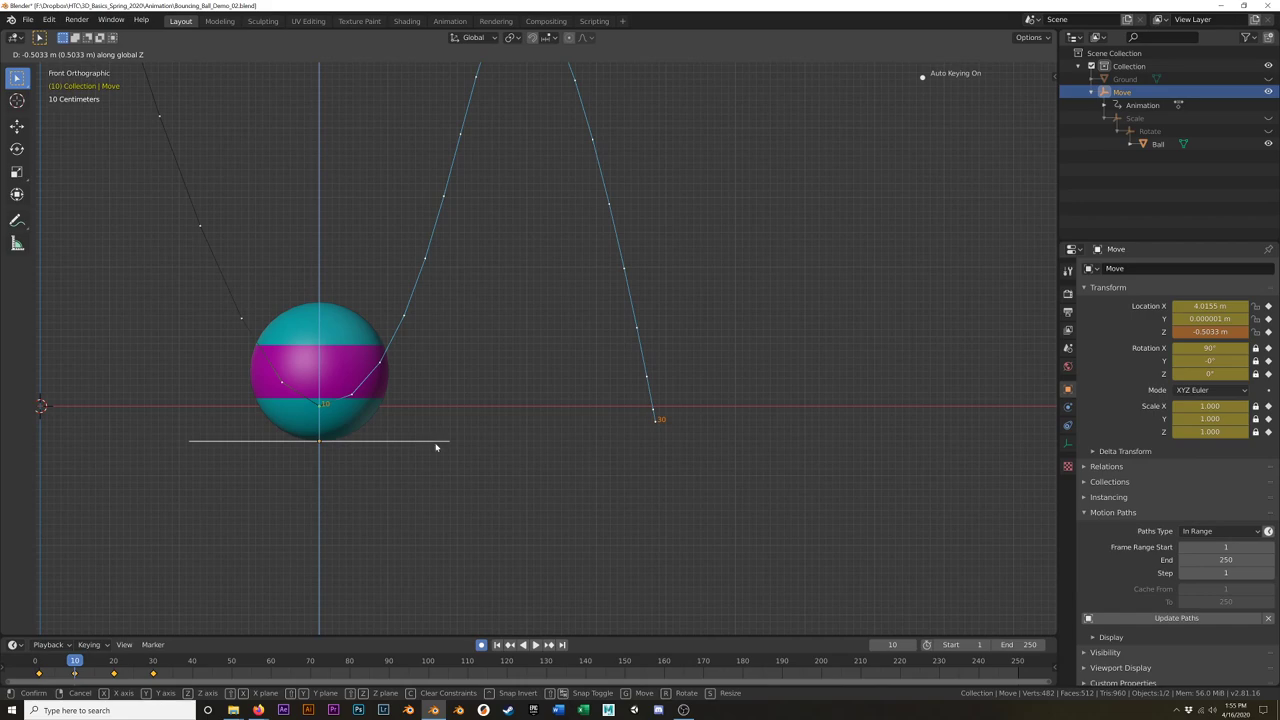
{"action": "left_click", "coordinate": [435, 442]}
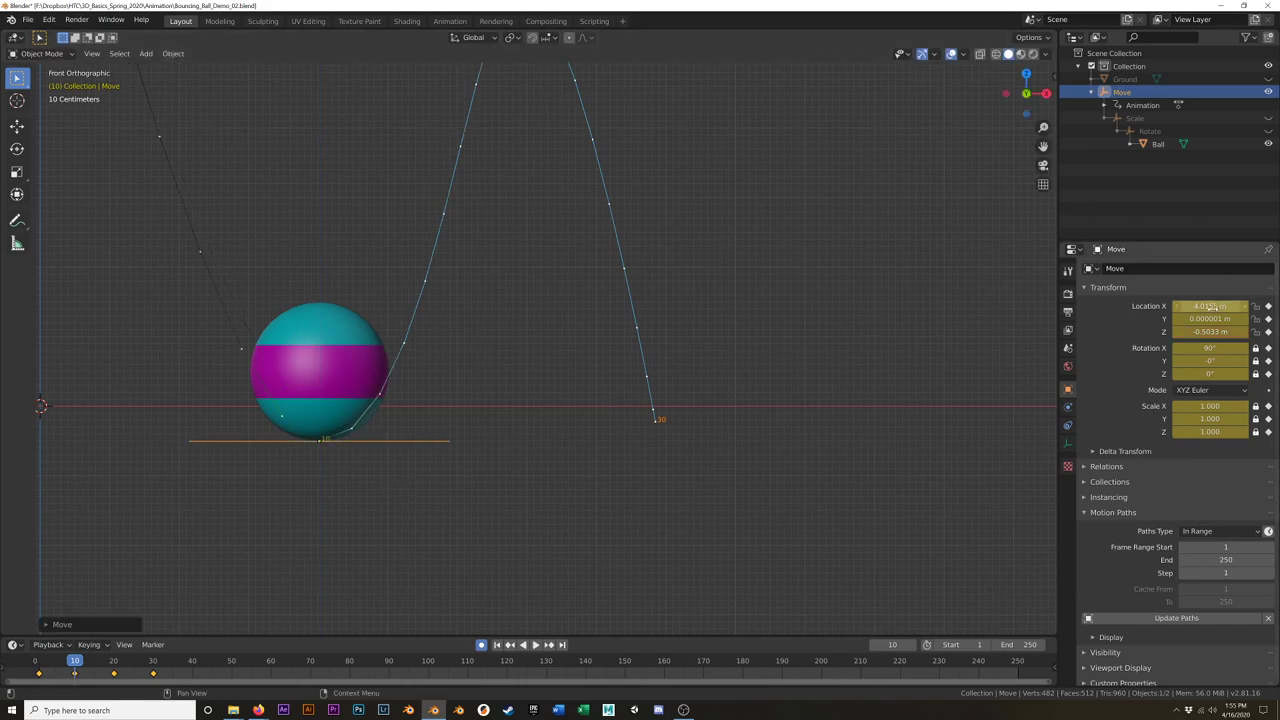
Step: Go back to frame 30 and lower the Move empty along Z to about -0.31 m
{"action": "left_click_drag", "start_coordinate": [76, 662], "coordinate": [153, 662]}
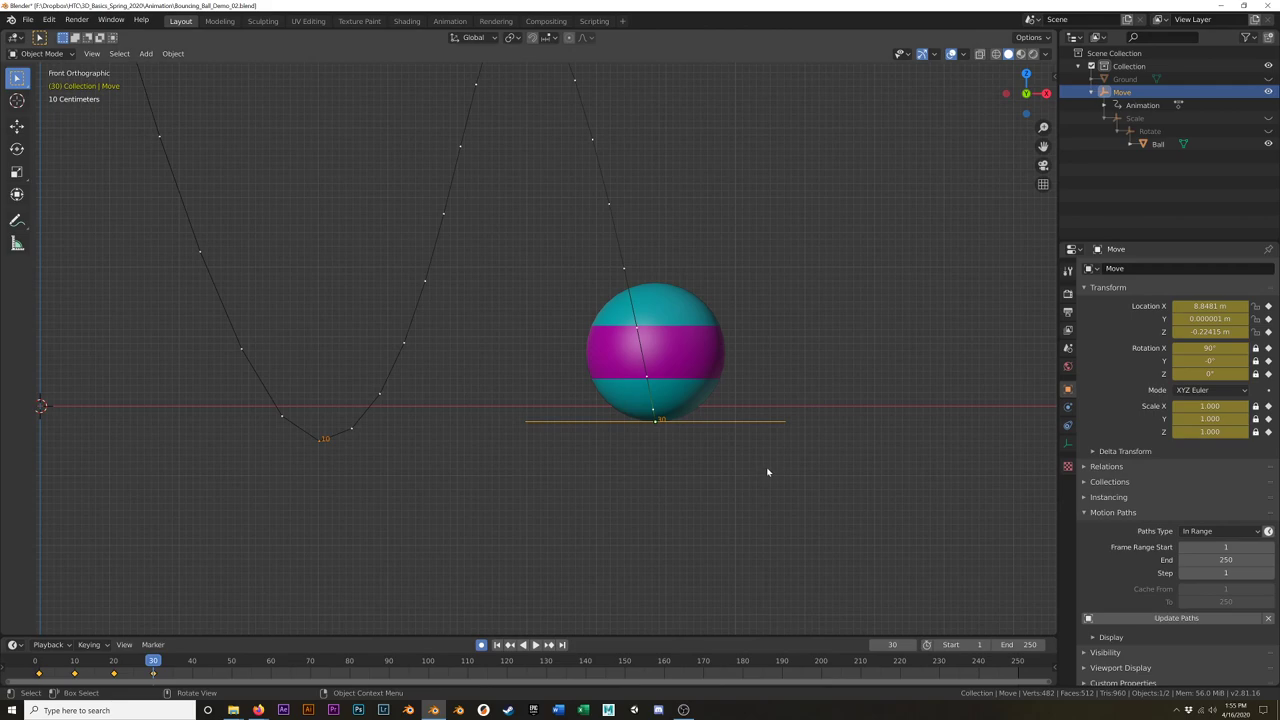
{"action": "key", "text": "g"}
{"action": "key", "text": "z"}
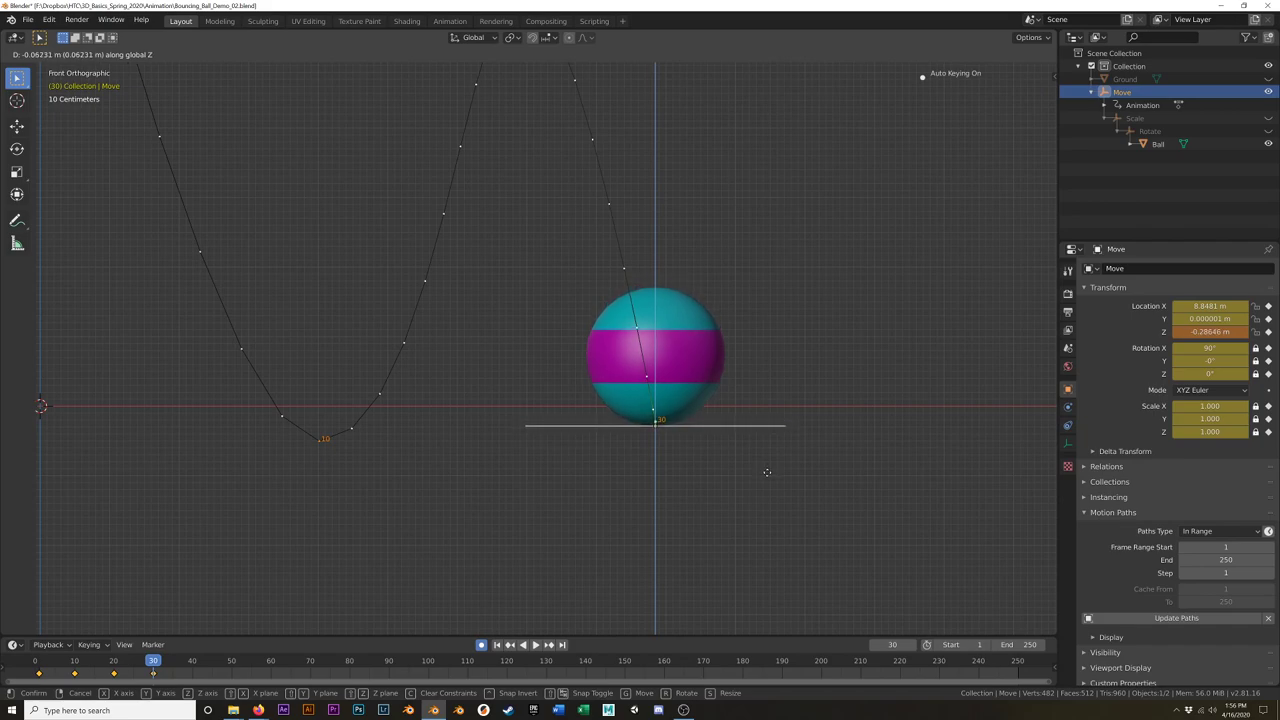
{"action": "left_click", "coordinate": [767, 473]}
Step: Go to frame 40 and raise the Move empty to about 11.27 m on X and 2.82 m on Z
{"action": "scroll", "coordinate": [767, 474], "scroll_direction": "down", "scroll_amount": 6}
{"action": "middle_click_drag", "start_coordinate": [767, 473], "coordinate": [451, 466], "text": "shift"}
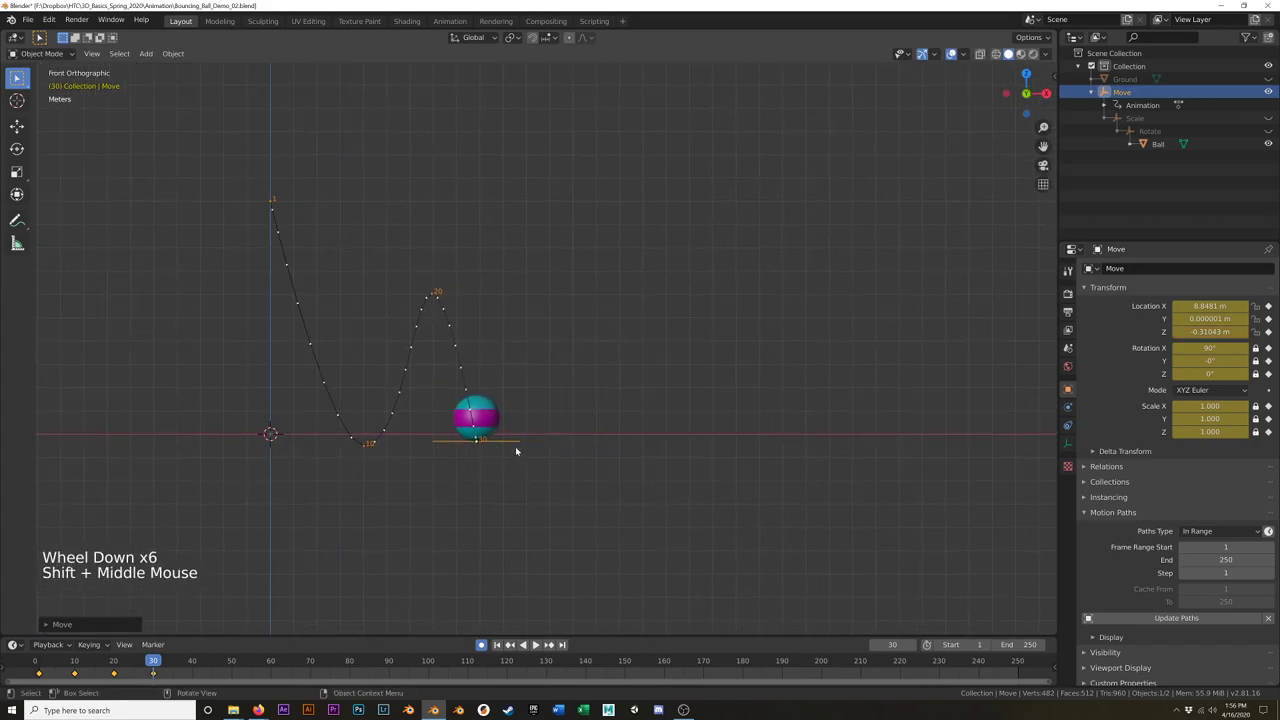
{"action": "left_click", "coordinate": [192, 661]}
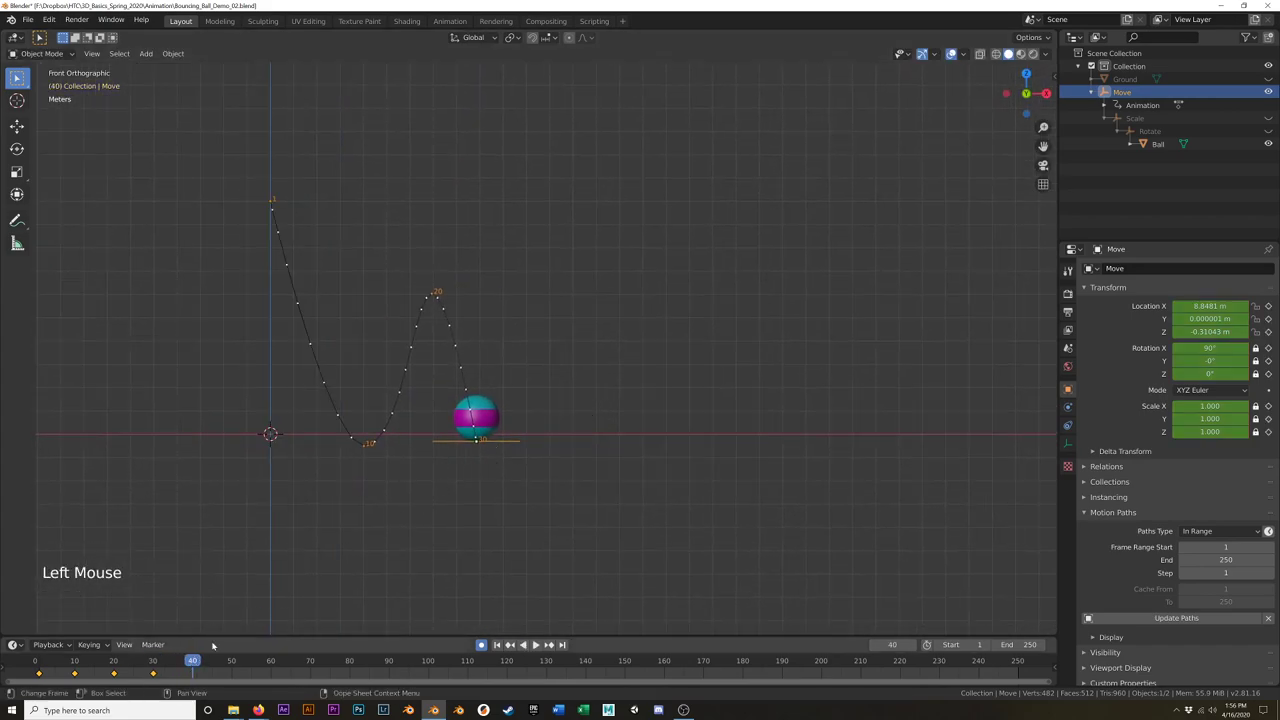
{"action": "key", "text": "g"}
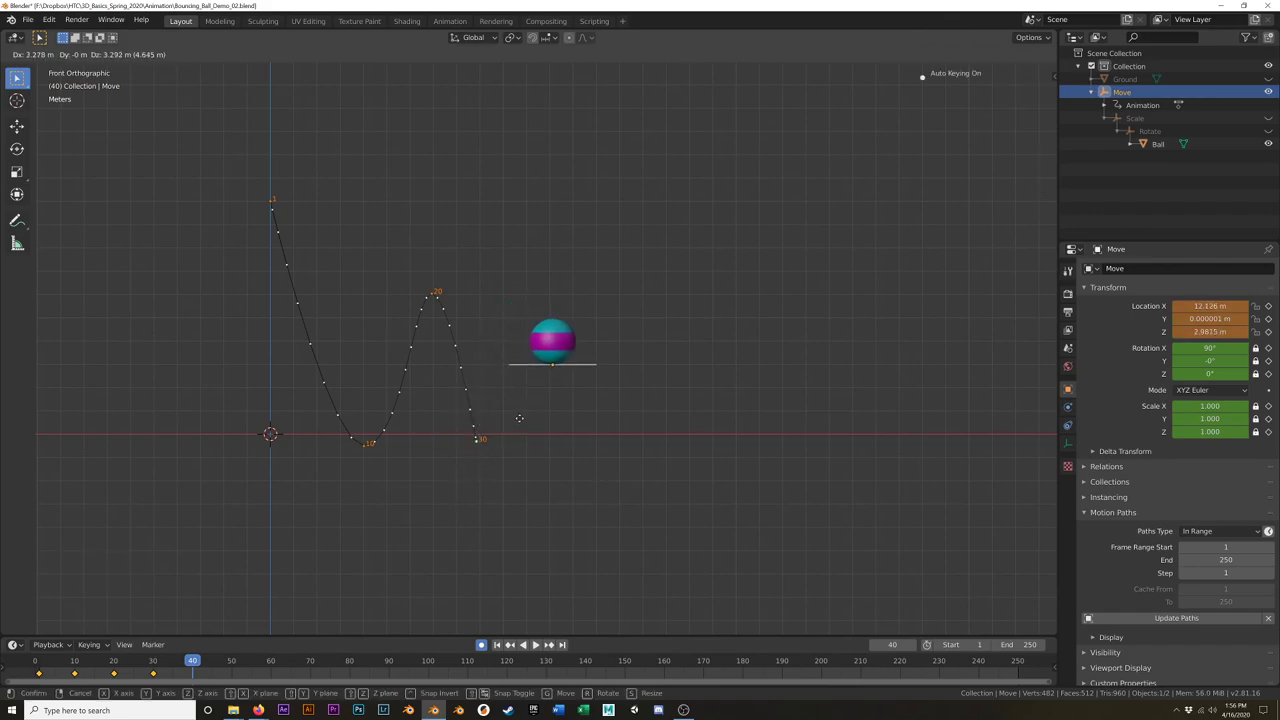
{"action": "left_click", "coordinate": [505, 420]}
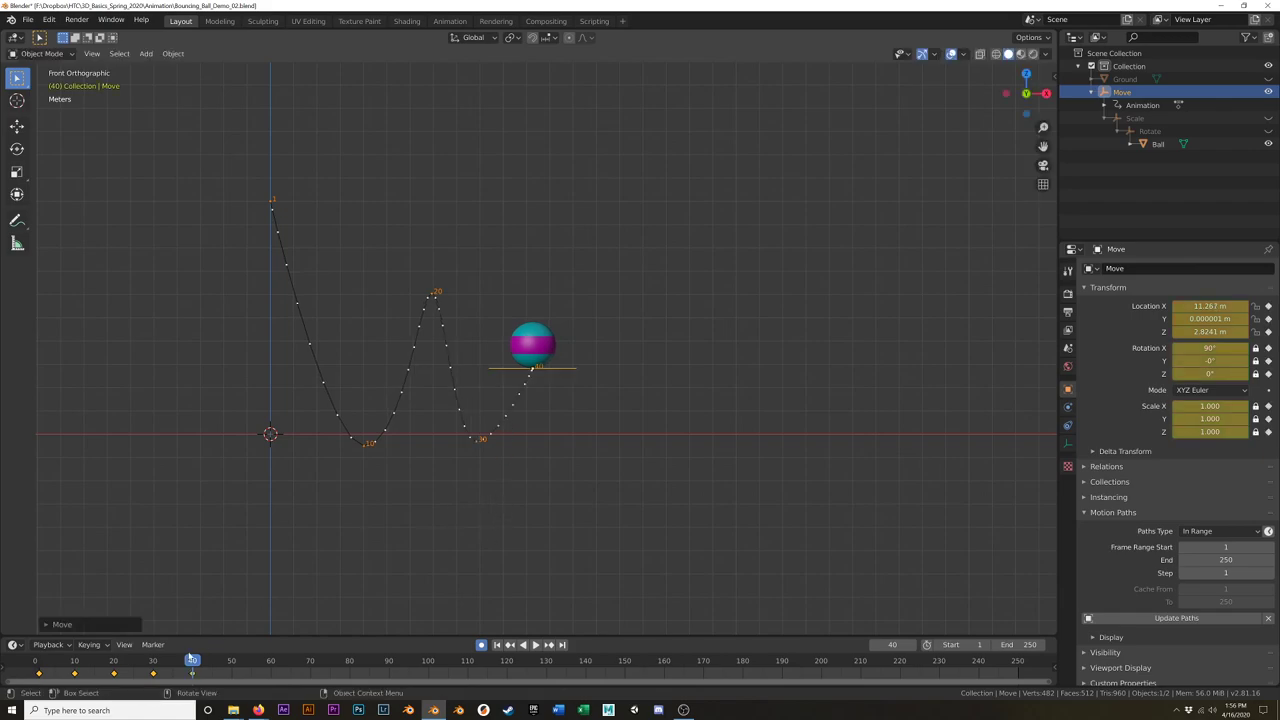
Step: Go to frame 50 and move the Move empty down to about 13.29 m on X and -0.2 m on Z
{"action": "left_click", "coordinate": [231, 661]}
{"action": "scroll", "coordinate": [550, 427], "scroll_direction": "up", "scroll_amount": 7}
{"action": "key", "text": "g"}
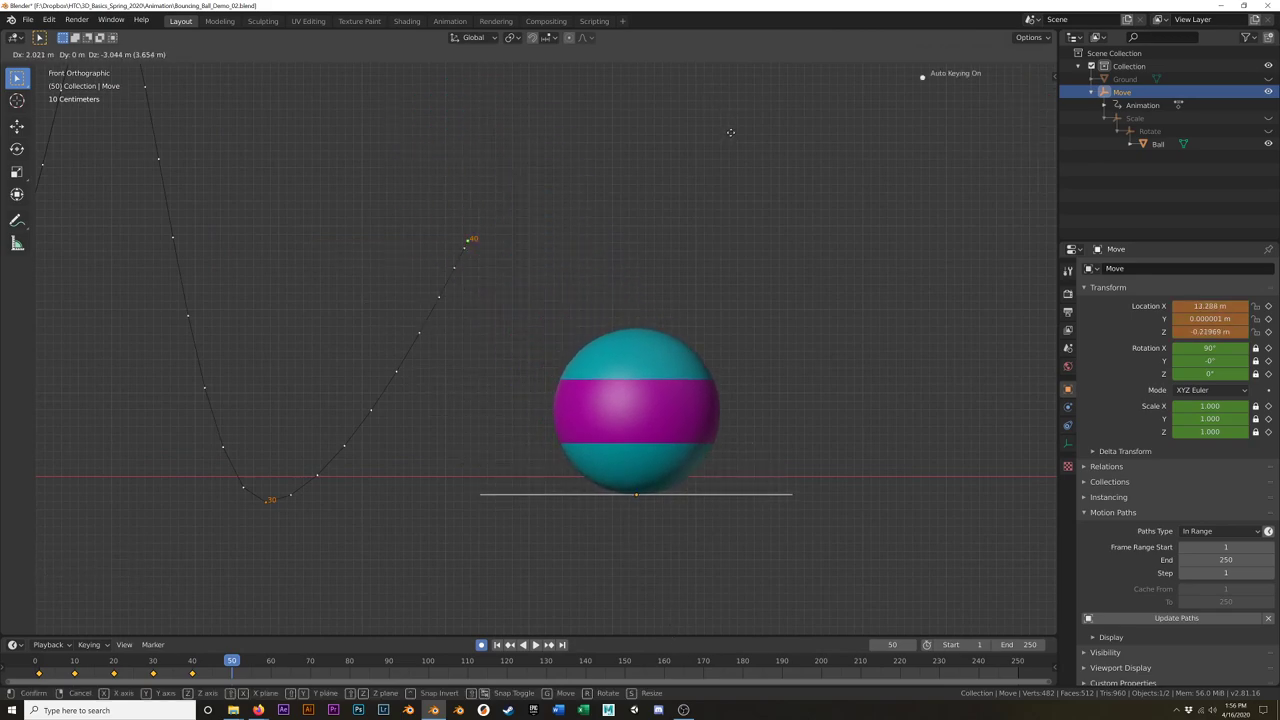
{"action": "left_click", "coordinate": [730, 130]}
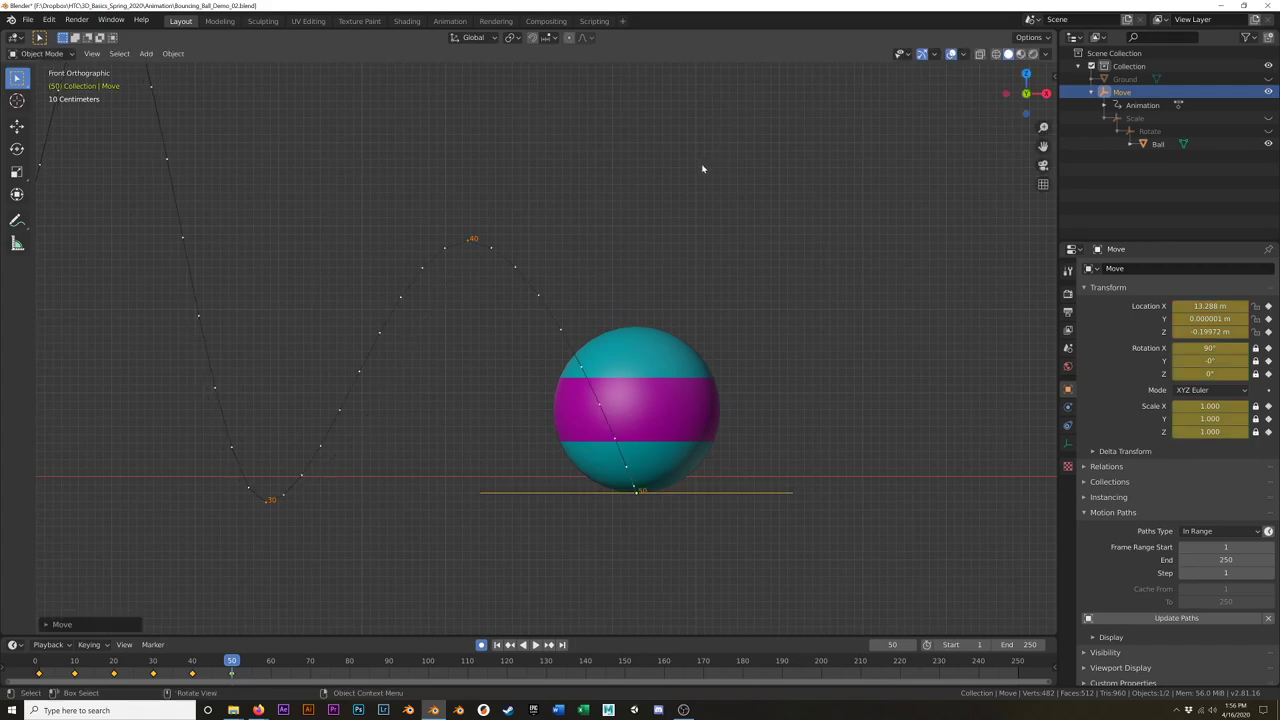
Step: Go to frame 60 and raise the Move empty to about 15.05 m on X and 1.71 m on Z
{"action": "scroll", "coordinate": [705, 161], "scroll_direction": "down", "scroll_amount": 6}
{"action": "middle_click_drag", "start_coordinate": [705, 161], "coordinate": [681, 190], "text": "shift"}
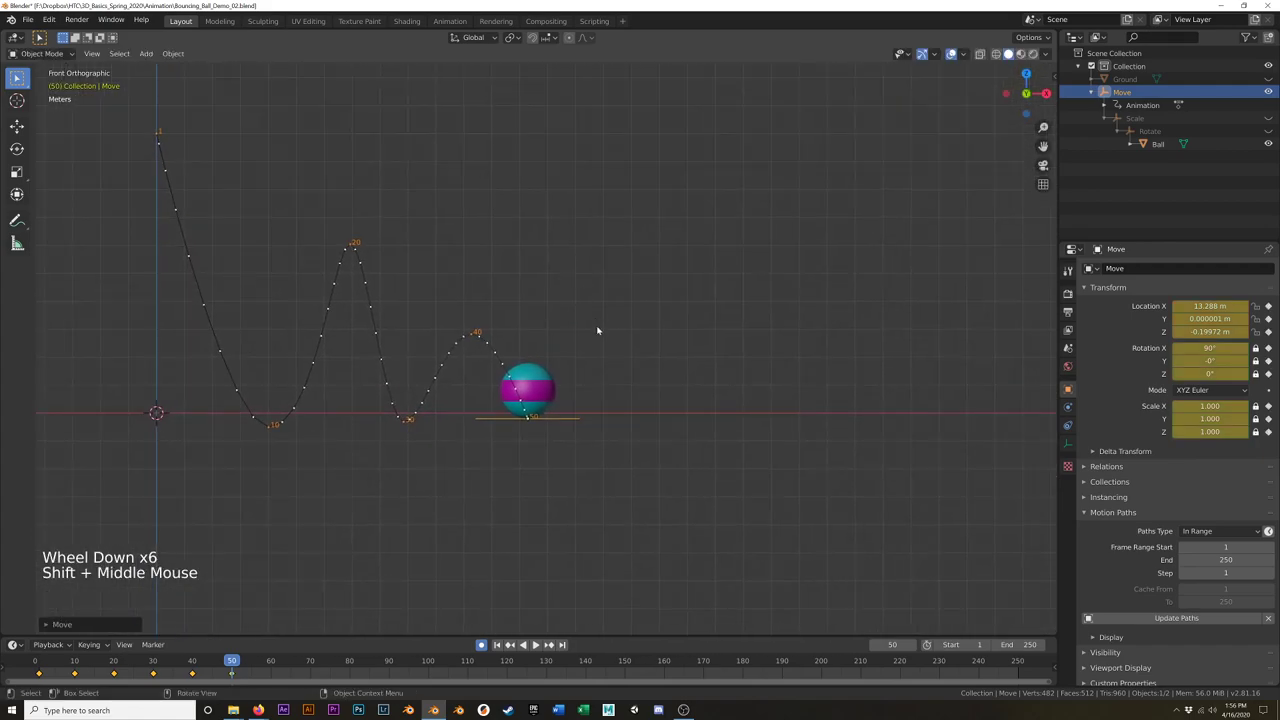
{"action": "left_click", "coordinate": [270, 661]}
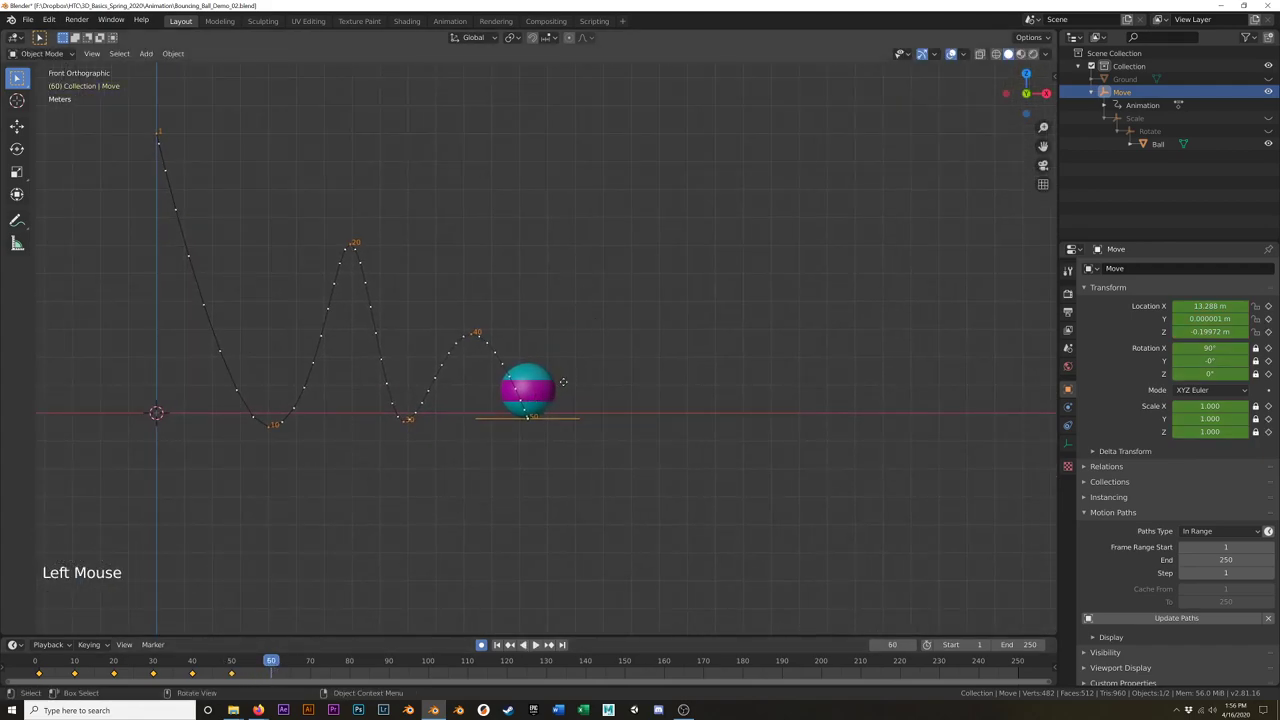
{"action": "key", "text": "g"}
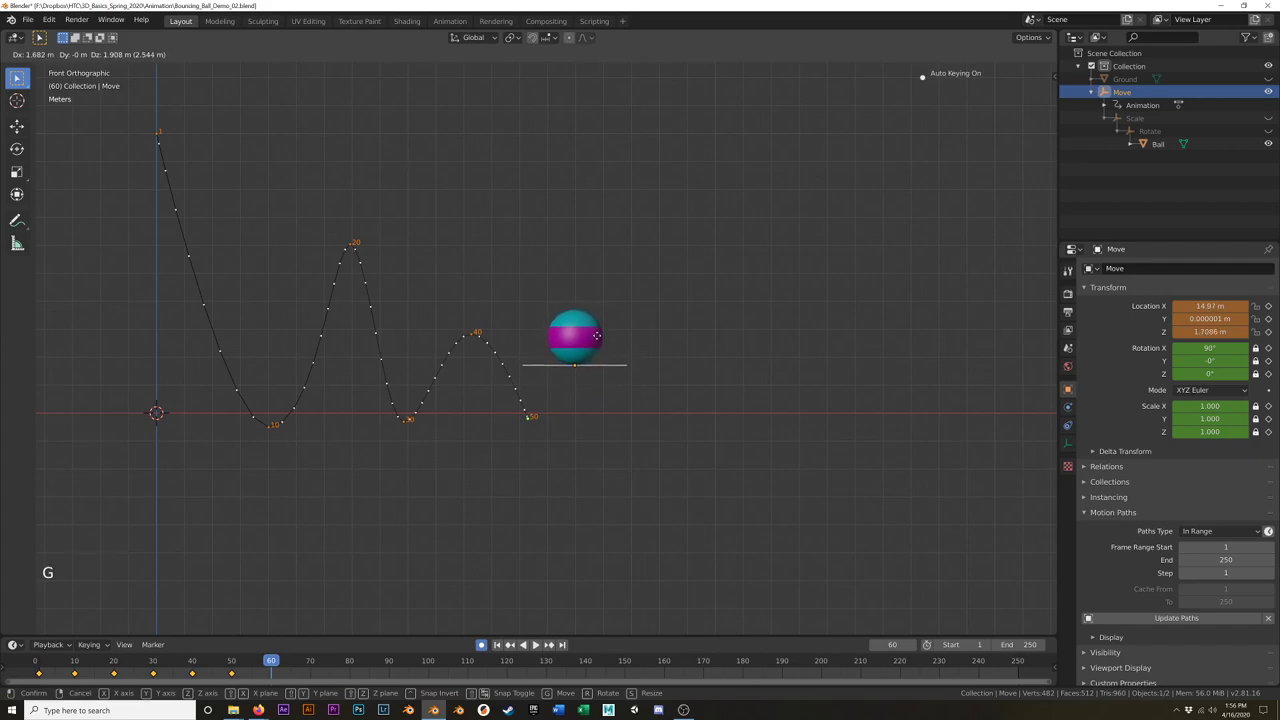
{"action": "left_click", "coordinate": [600, 340]}
{"action": "key", "text": "g"}
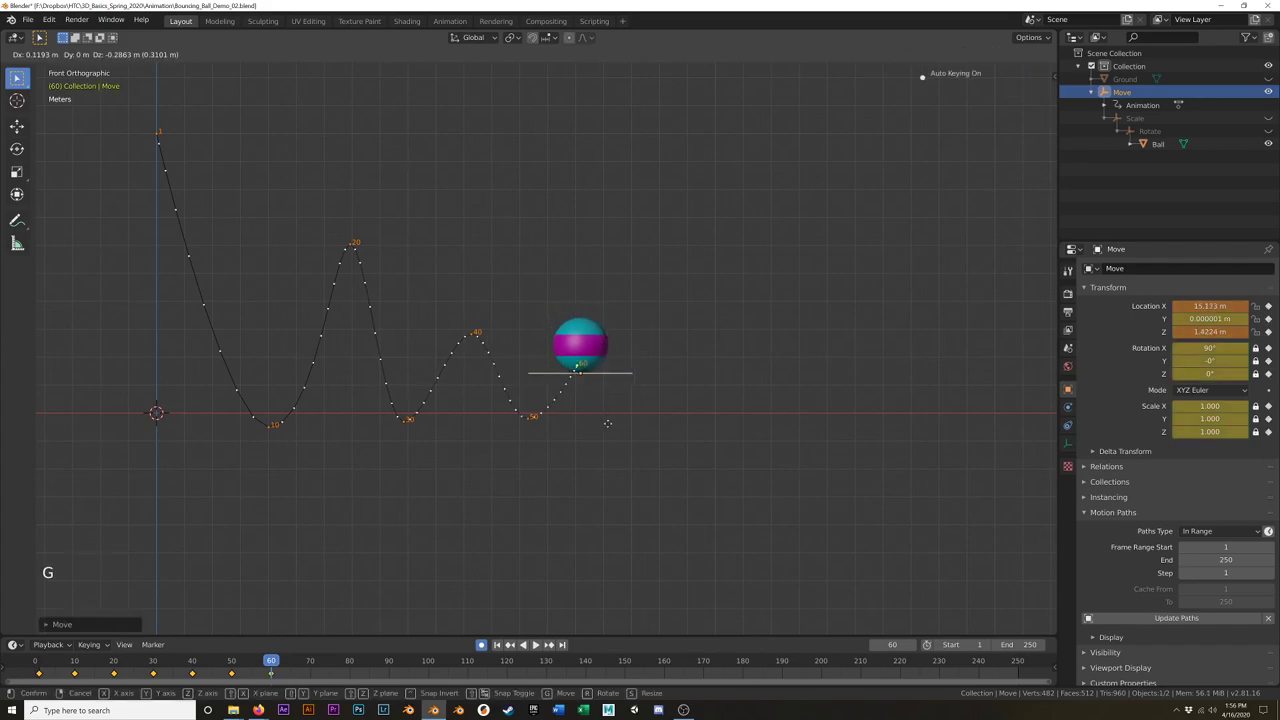
{"action": "key", "text": "Escape"}
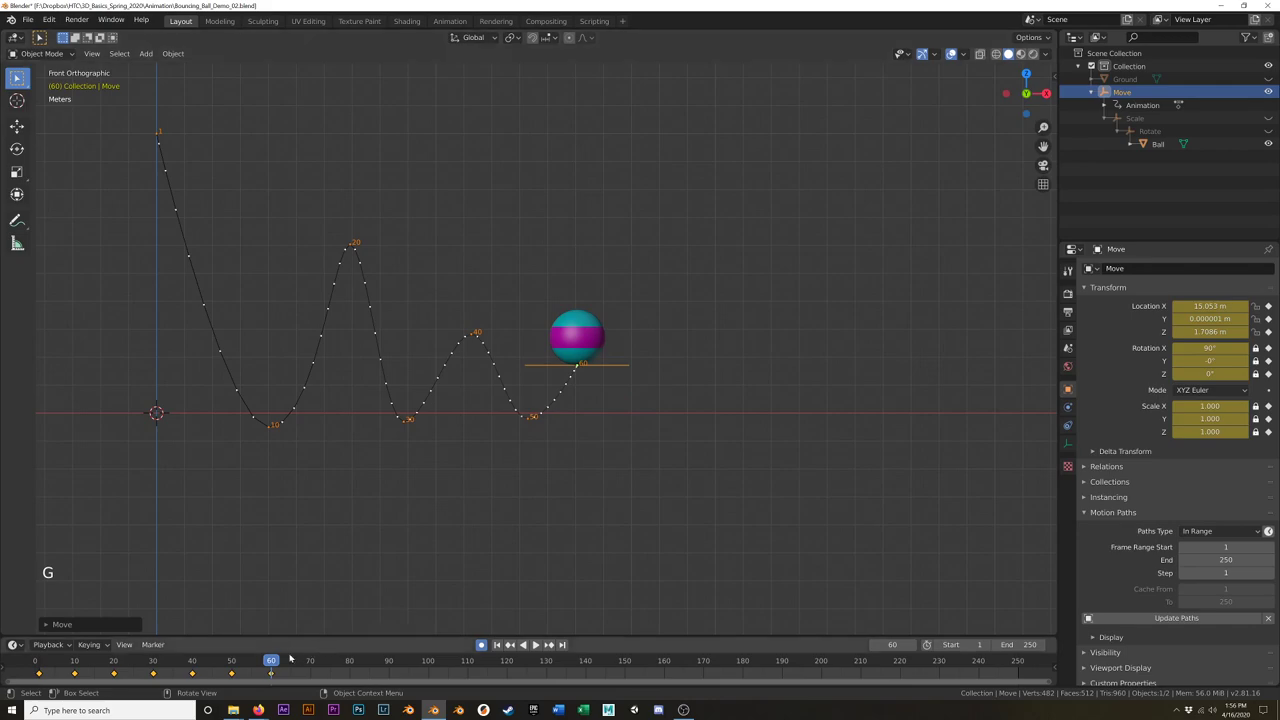
Step: Go to frame 70 and move the Move empty down to about 16.52 m on X and -0.14 m on Z
{"action": "left_click", "coordinate": [305, 663]}
{"action": "left_click_drag", "start_coordinate": [308, 665], "coordinate": [309, 665]}
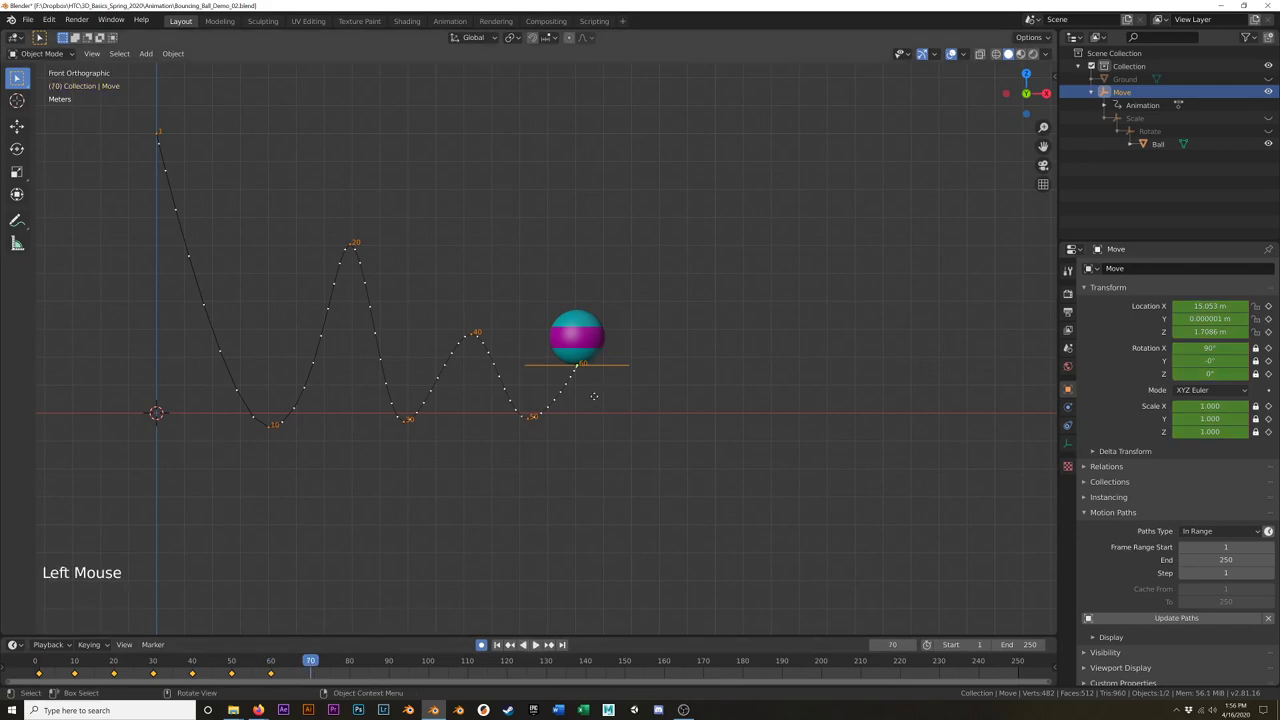
{"action": "key", "text": "g"}
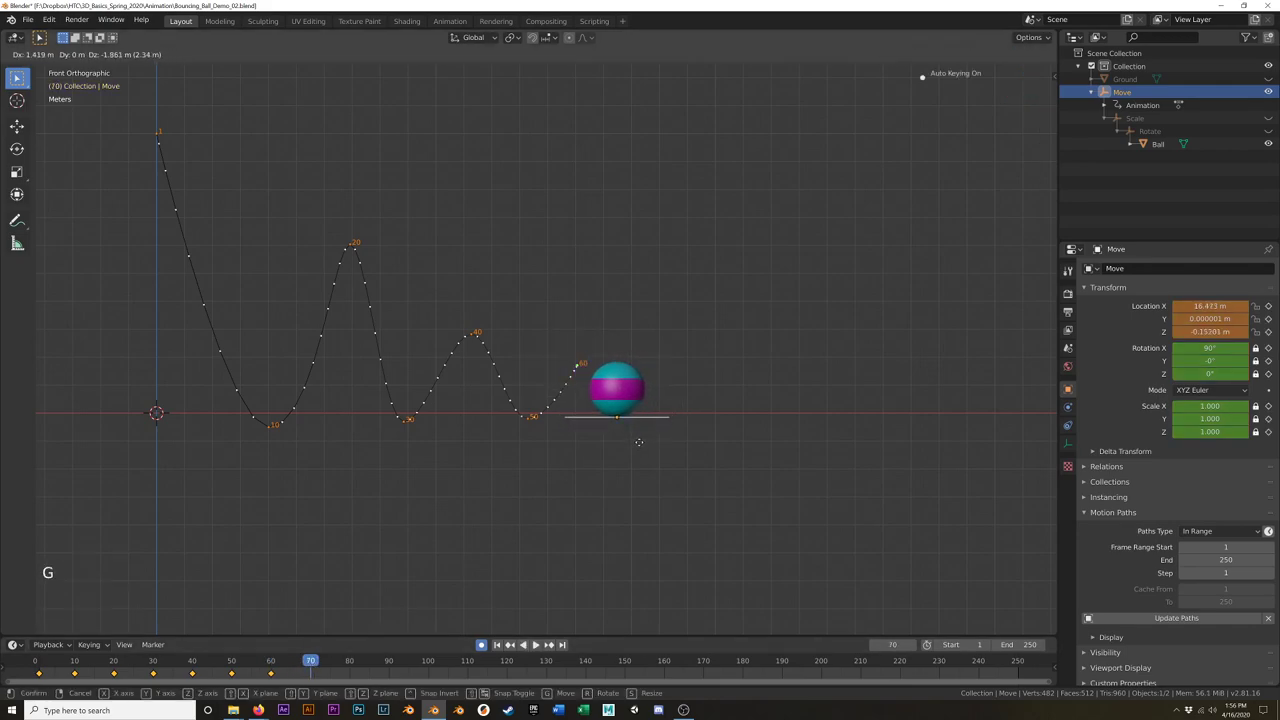
{"action": "left_click", "coordinate": [640, 443]}
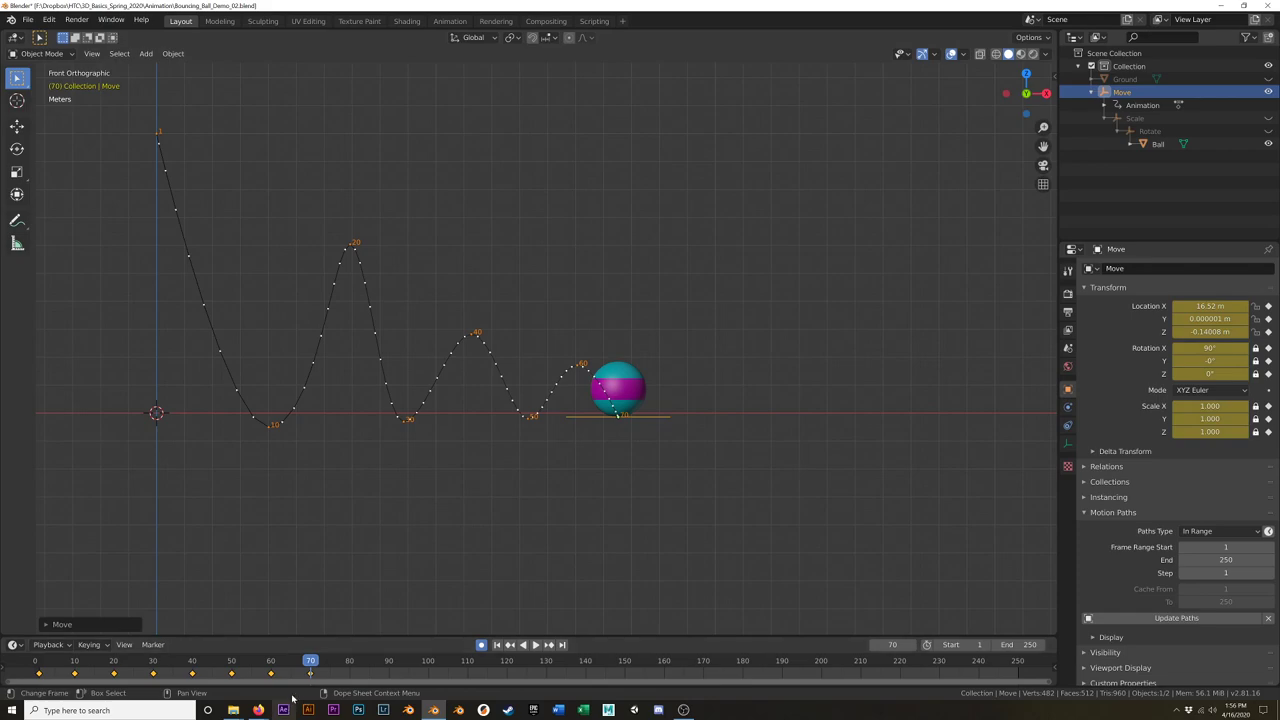
Step: Go to frame 80 and raise the Move empty to about 18.06 m on X and 0.71 m on Z
{"action": "left_click_drag", "start_coordinate": [310, 670], "coordinate": [339, 665]}
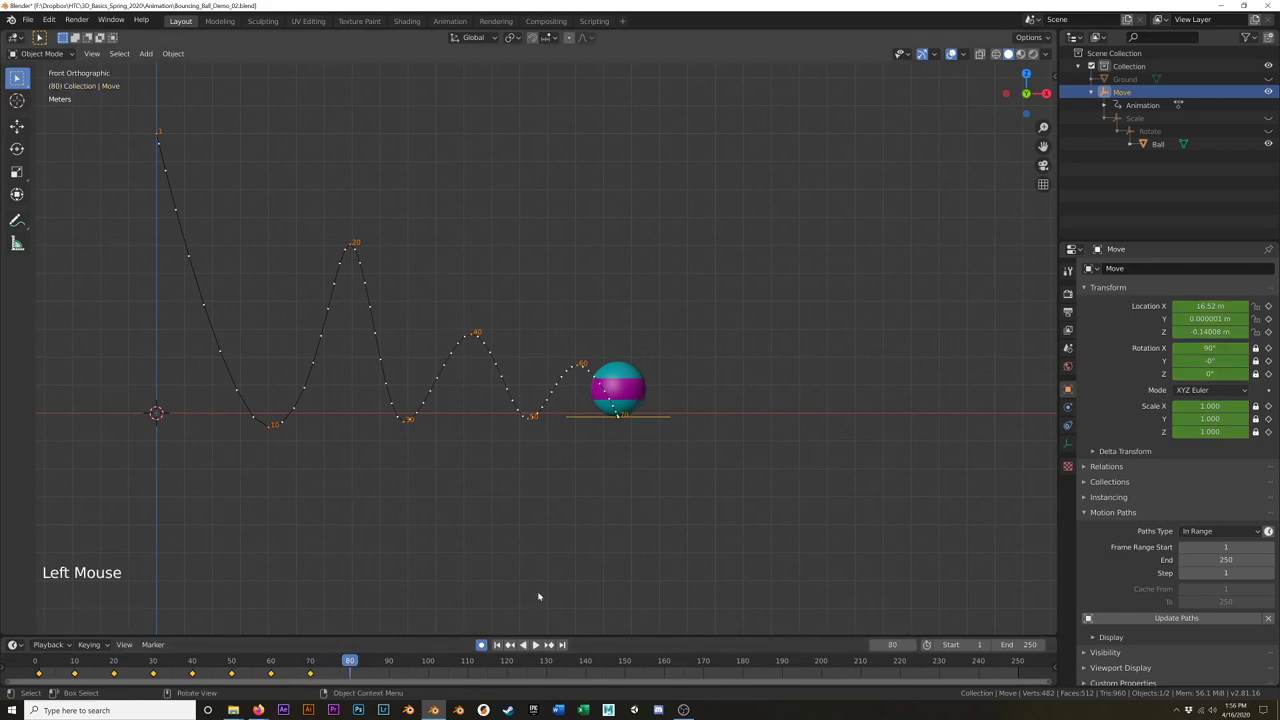
{"action": "key", "text": "g"}
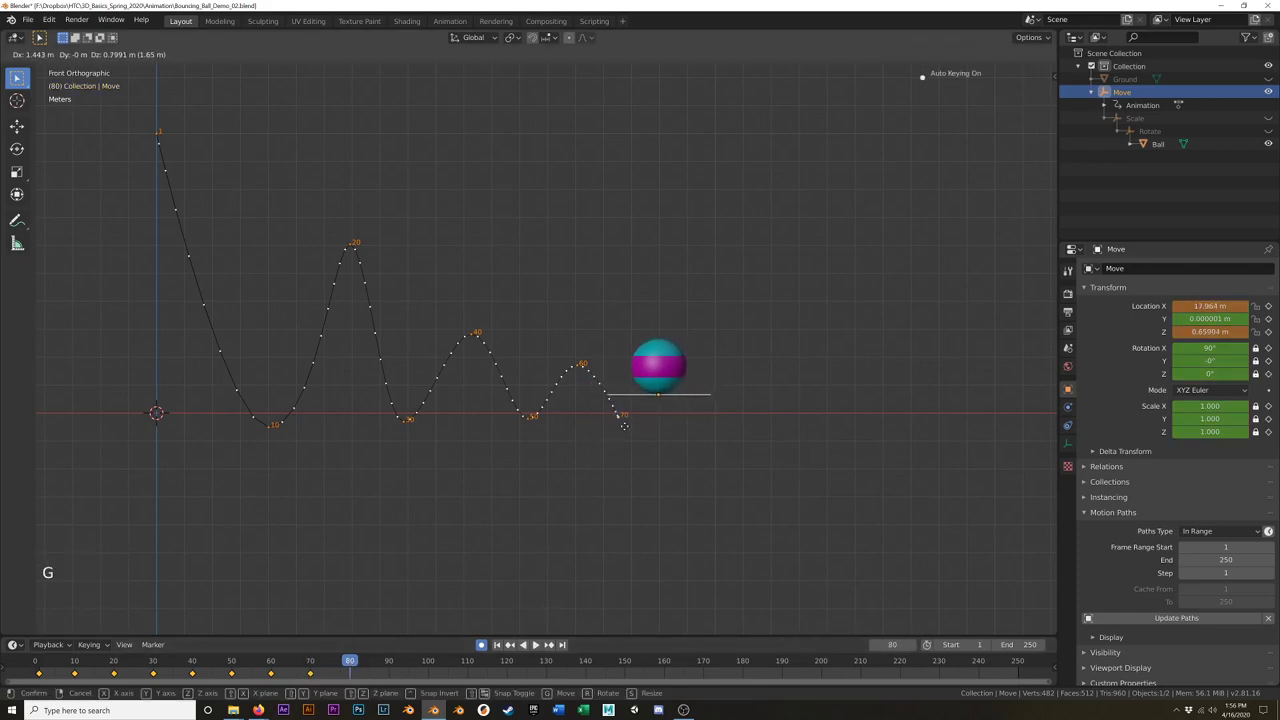
{"action": "left_click", "coordinate": [627, 425]}
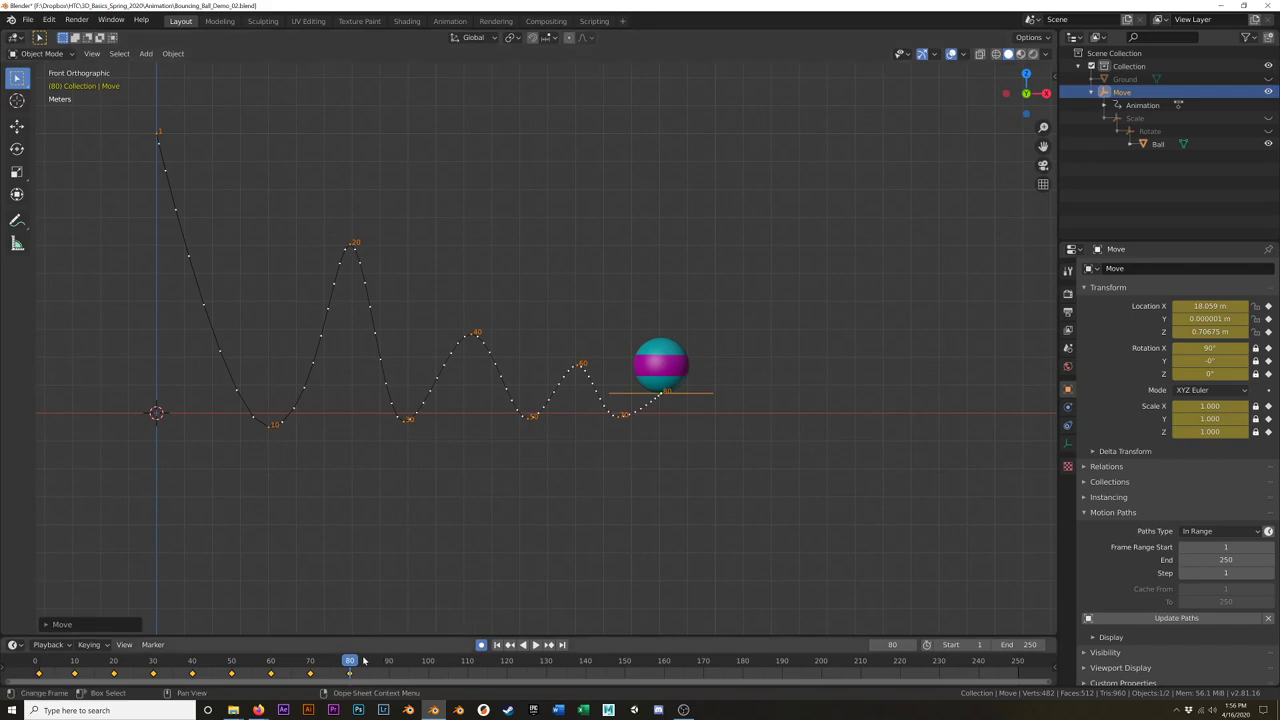
Step: Go to frame 90 and move the Move empty down to about 19.1 m on X and -0.09 m on Z
{"action": "left_click", "coordinate": [388, 661]}
{"action": "key", "text": "g"}
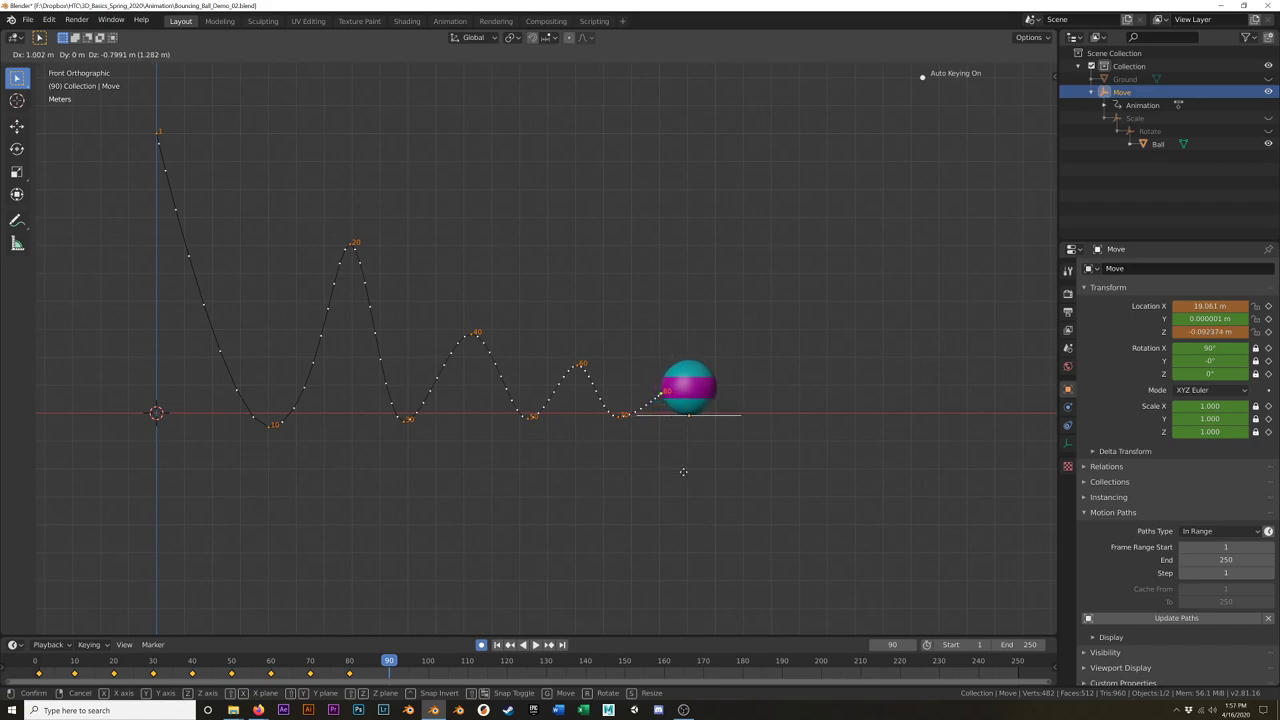
{"action": "left_click", "coordinate": [684, 471]}
Step: Go to frame 100 and raise the Move empty to about 20.86 m on X and 0.25 m on Z
{"action": "scroll", "coordinate": [680, 455], "scroll_direction": "up", "scroll_amount": 5}
{"action": "middle_click_drag", "start_coordinate": [706, 434], "coordinate": [483, 497], "text": "shift"}
{"action": "left_click_drag", "start_coordinate": [405, 662], "coordinate": [428, 662]}
{"action": "key", "text": "g"}
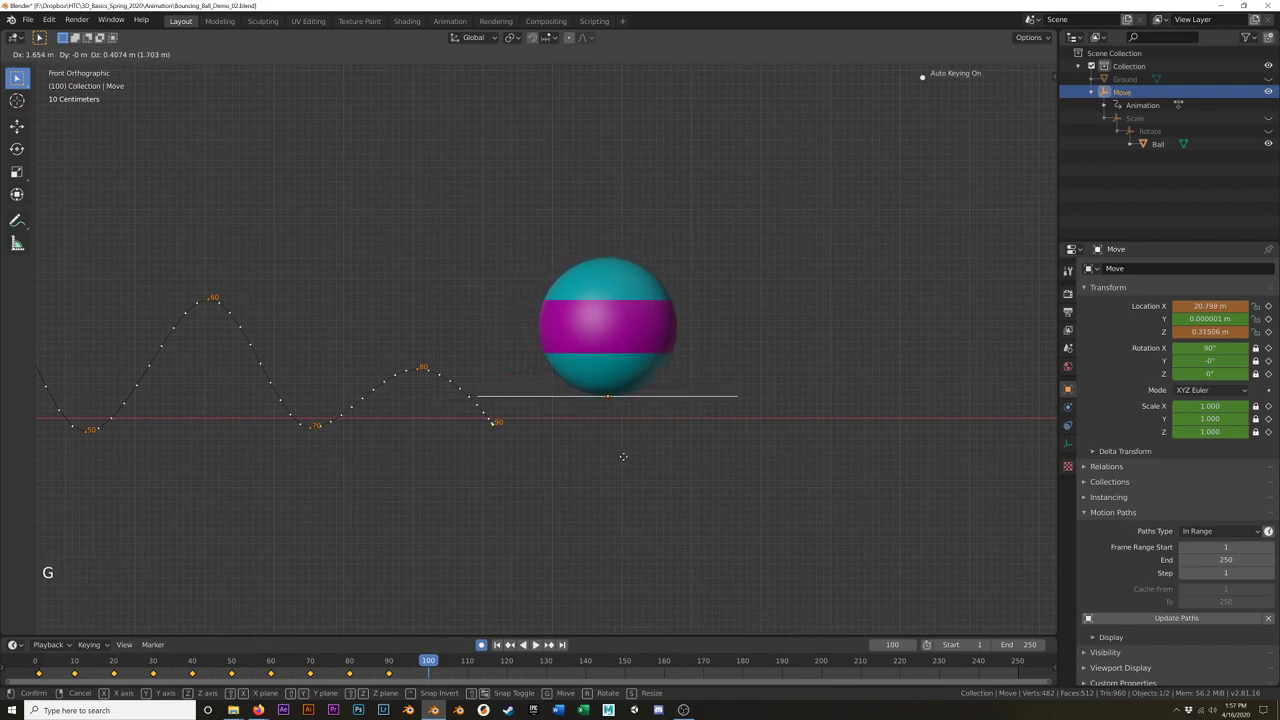
{"action": "left_click", "coordinate": [611, 460]}
Step: Go to frame 110 and move the Move empty to about 21.77 m on X and 0.03 m on Z
{"action": "key", "text": "space"}
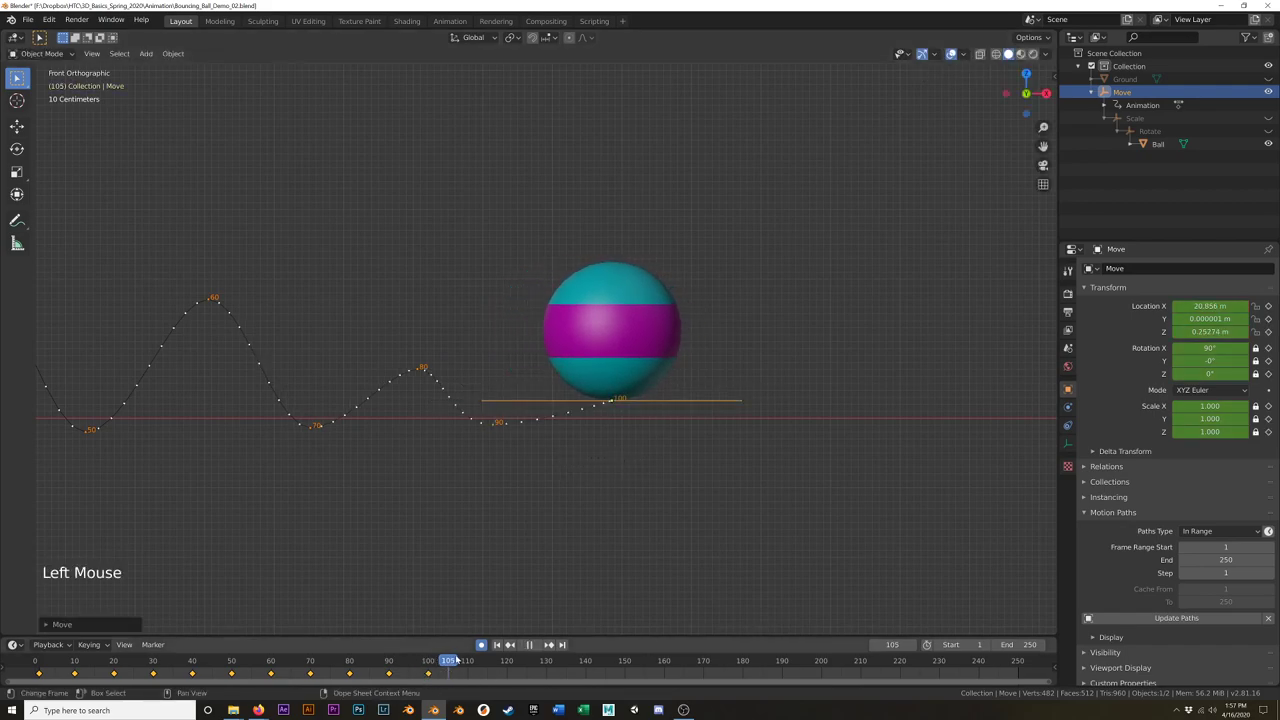
{"action": "key", "text": "space"}
{"action": "key", "text": "g"}
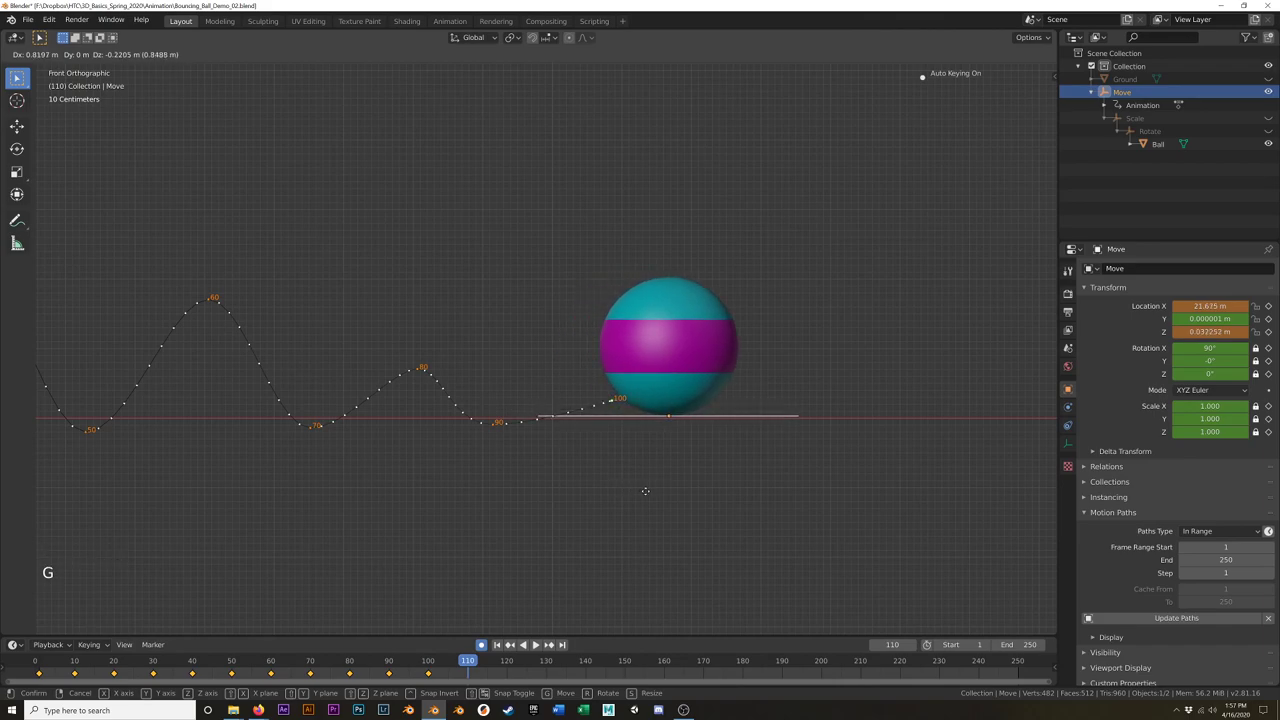
{"action": "left_click", "coordinate": [650, 491]}
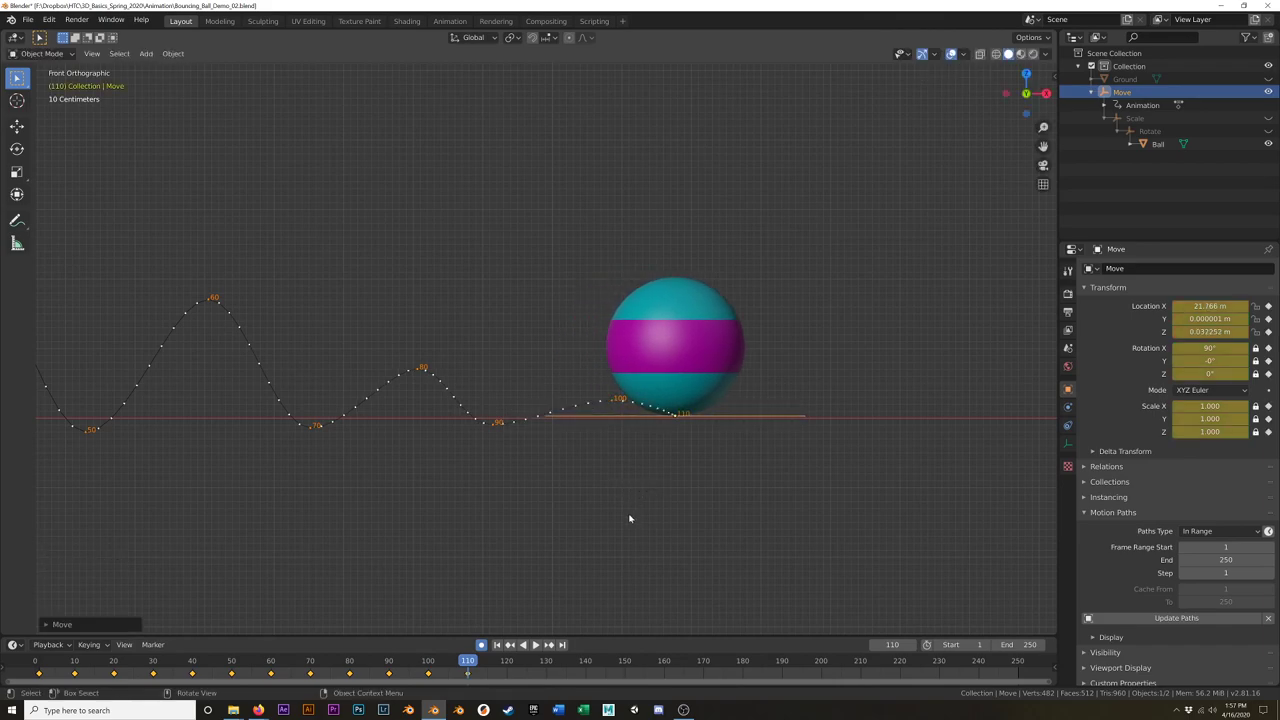
{"action": "scroll", "coordinate": [631, 517], "scroll_direction": "down", "scroll_amount": 3}
{"action": "middle_click_drag", "start_coordinate": [631, 517], "coordinate": [573, 544], "text": "shift"}
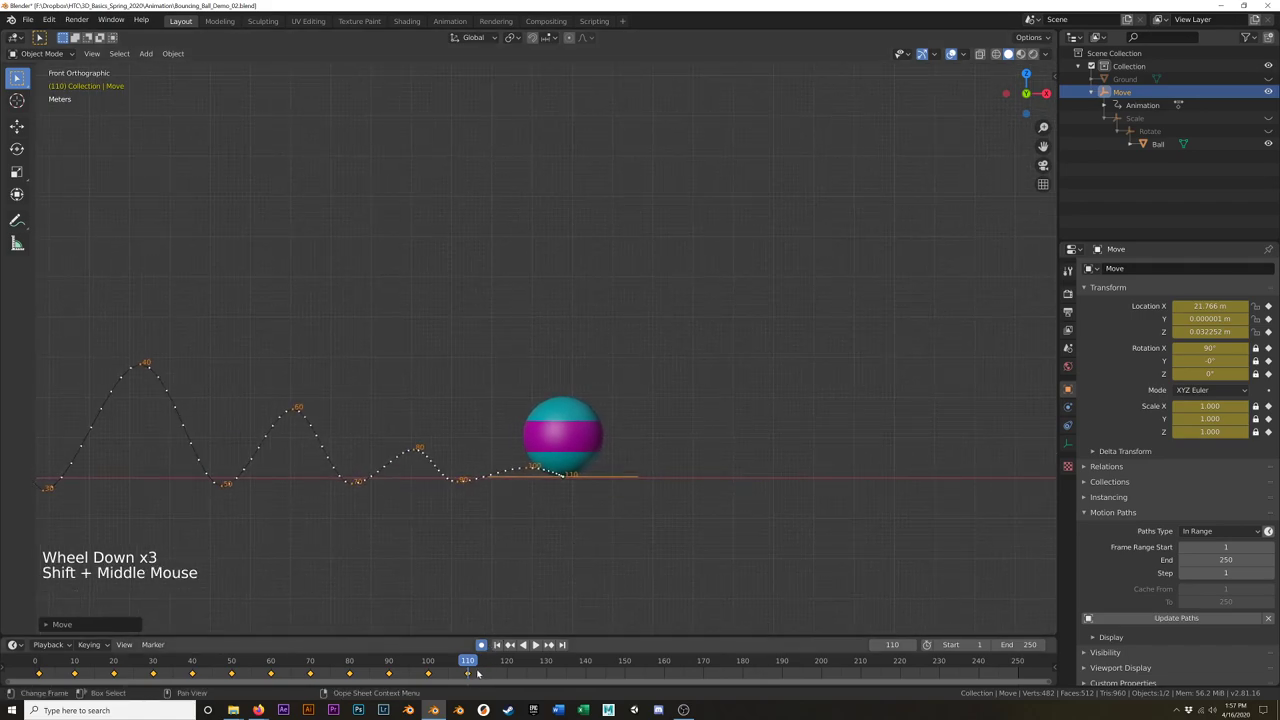
Step: Go to frame 140, move the Move empty along X to about 26.06 m, and update its motion path
{"action": "left_click_drag", "start_coordinate": [467, 672], "coordinate": [586, 669]}
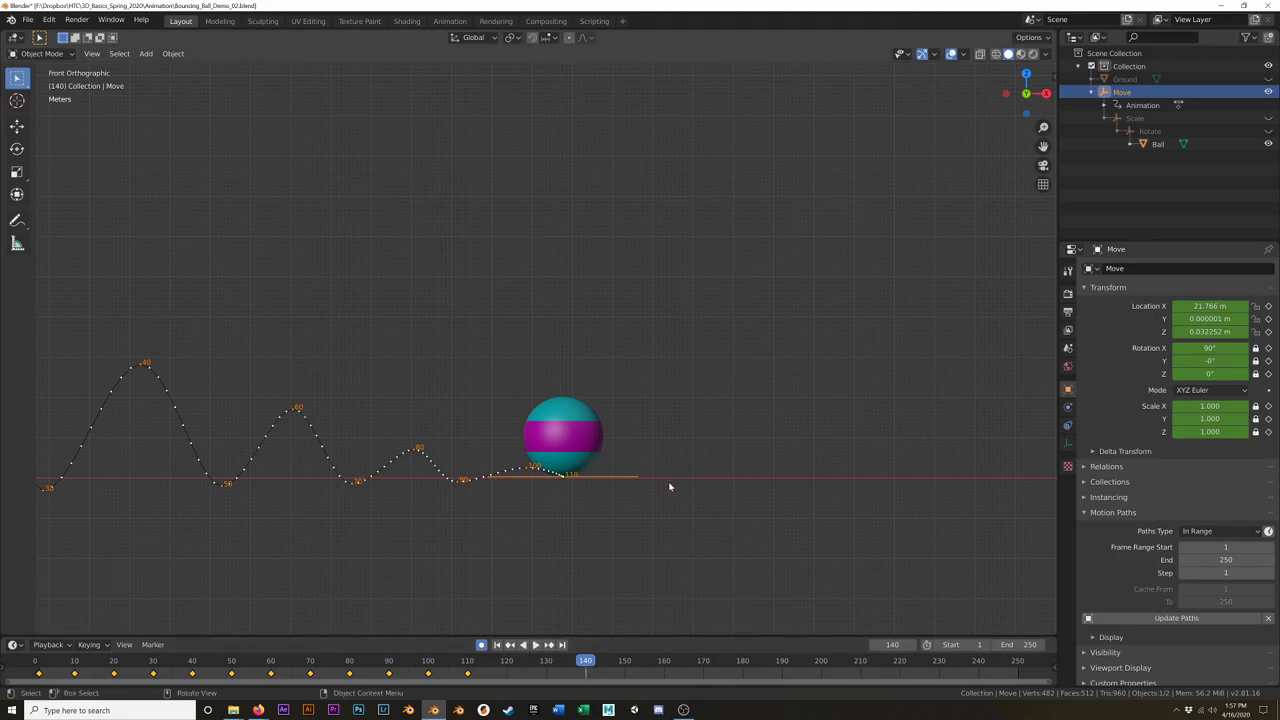
{"action": "key", "text": "g"}
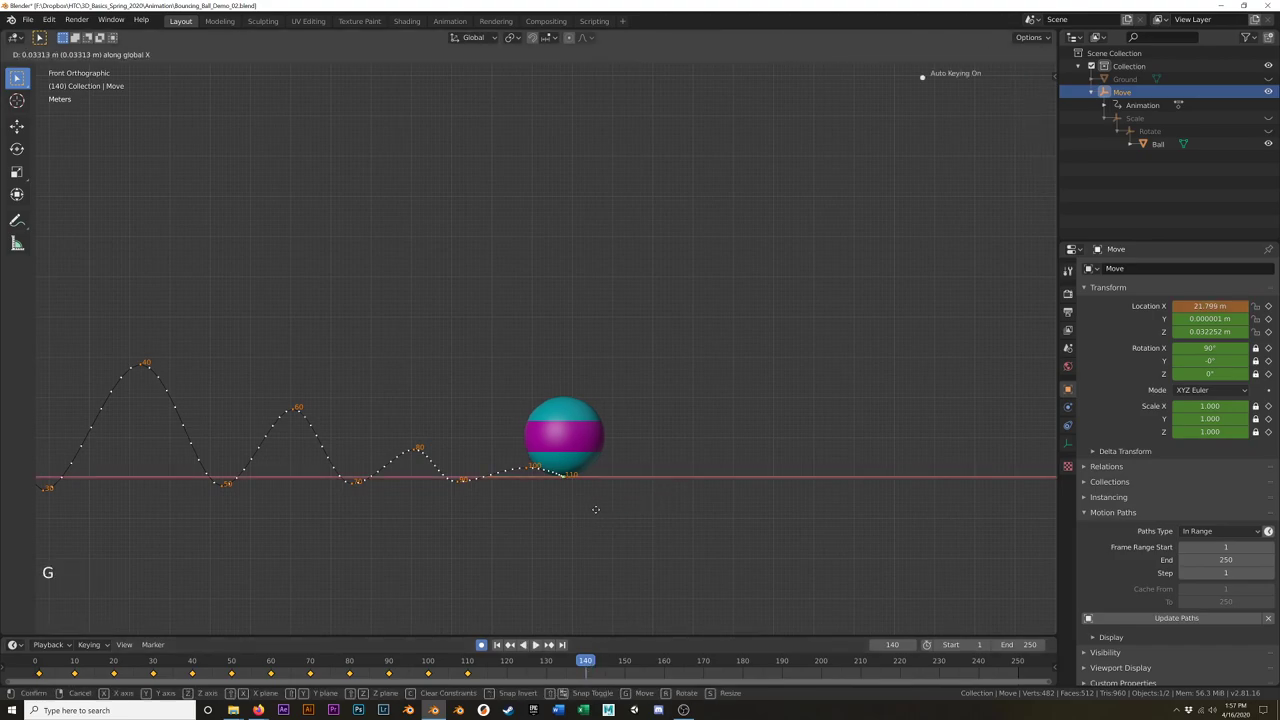
{"action": "left_click", "coordinate": [757, 514]}
{"action": "scroll", "coordinate": [600, 523], "scroll_direction": "down", "scroll_amount": 5}
{"action": "middle_click_drag", "start_coordinate": [477, 514], "coordinate": [609, 489], "text": "shift"}
{"action": "scroll", "coordinate": [609, 489], "scroll_direction": "up", "scroll_amount": 3}
{"action": "left_click", "coordinate": [1148, 619]}
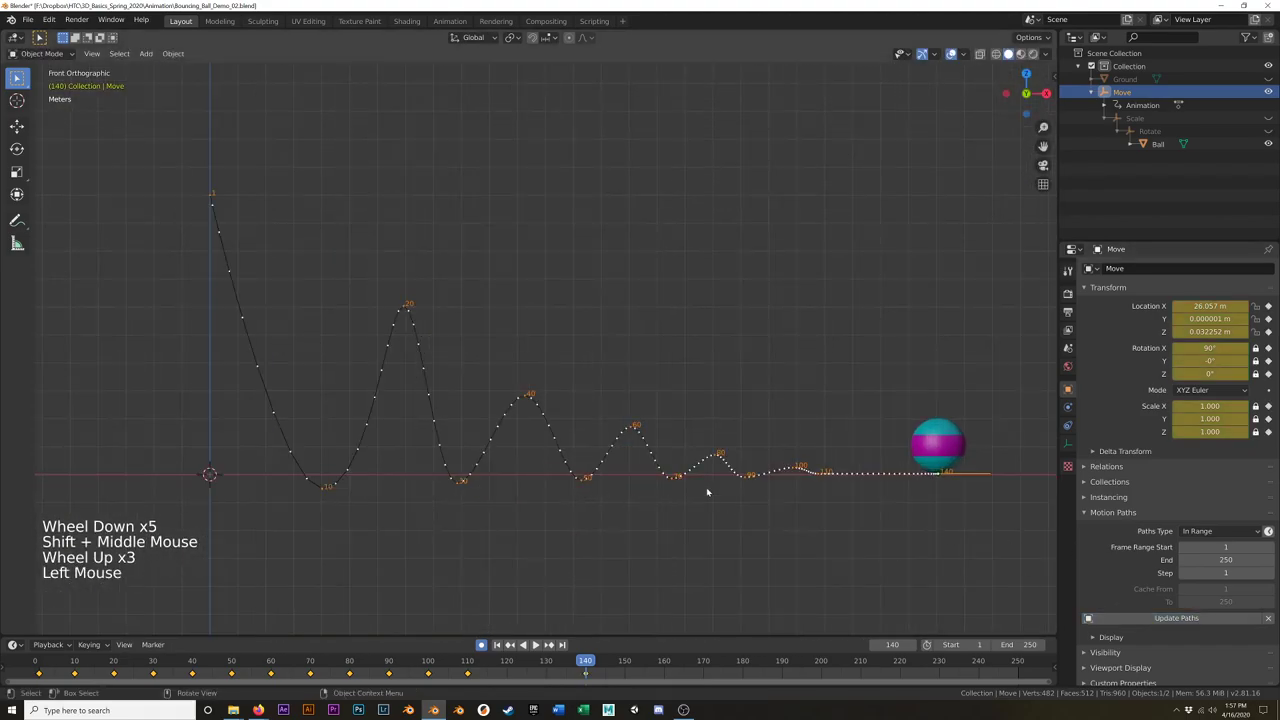
{"action": "scroll", "coordinate": [430, 315], "scroll_direction": "up", "scroll_amount": 1}
{"action": "scroll", "coordinate": [428, 303], "scroll_direction": "down", "scroll_amount": 2}
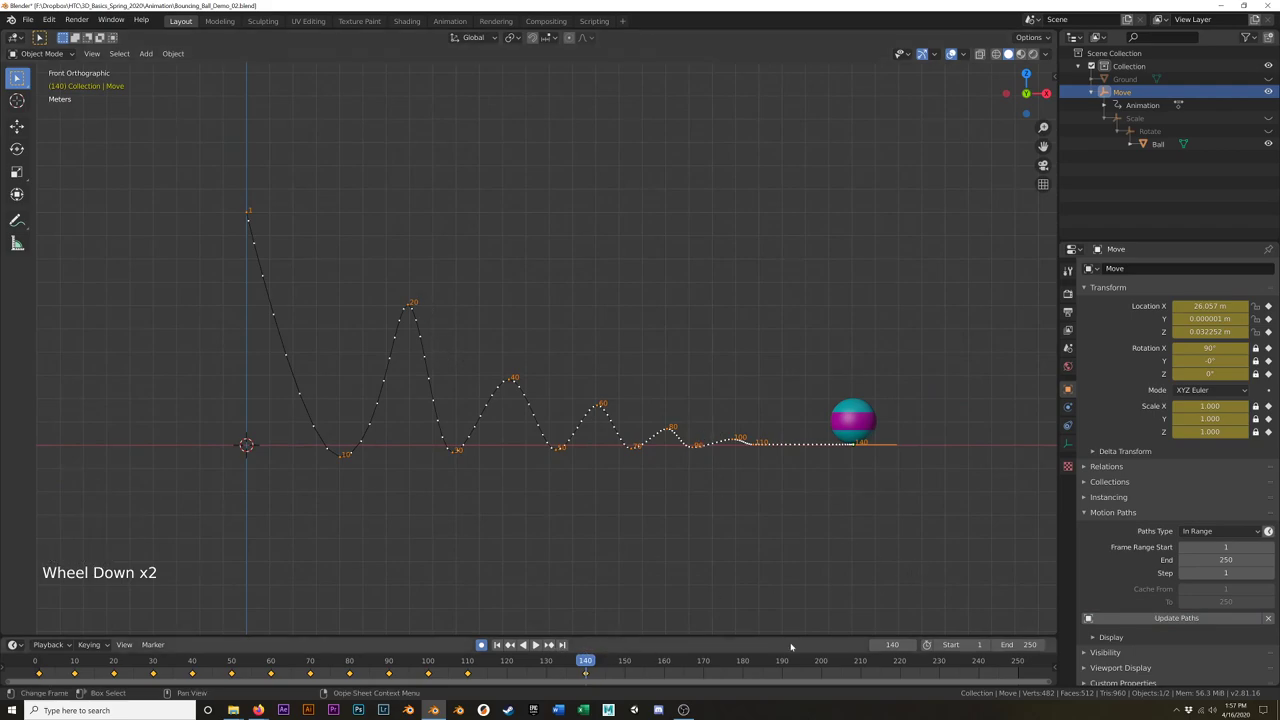
Step: Set the scene's end frame to 150 and play the animation to review the decaying bounces
{"action": "left_click", "coordinate": [1015, 644]}
{"action": "type", "text": "150"}
{"action": "key", "text": "Return"}
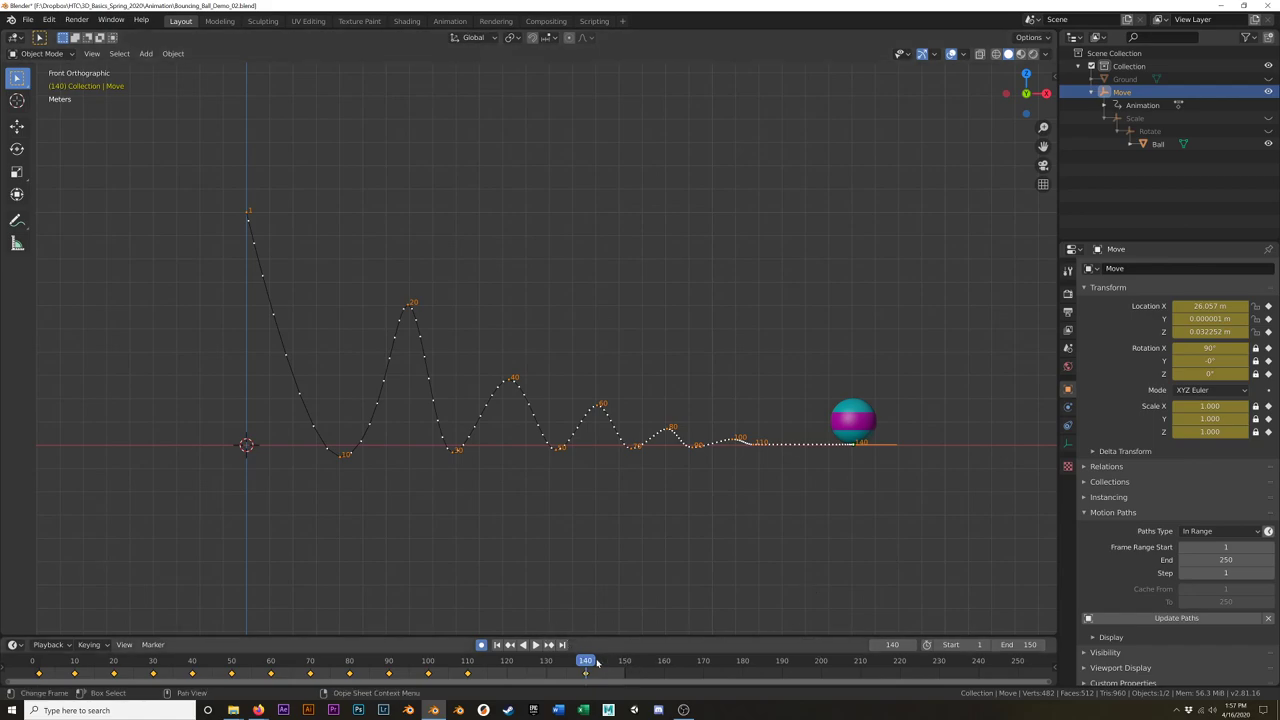
{"action": "key", "text": "space"}
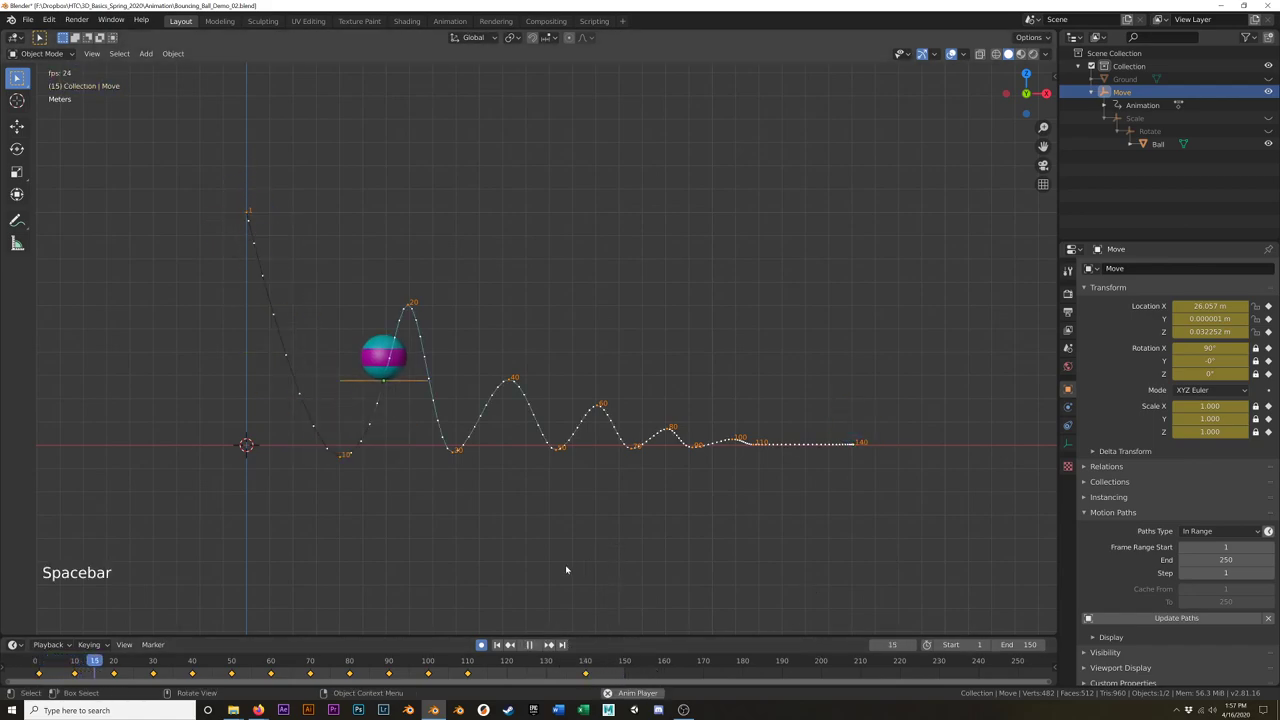
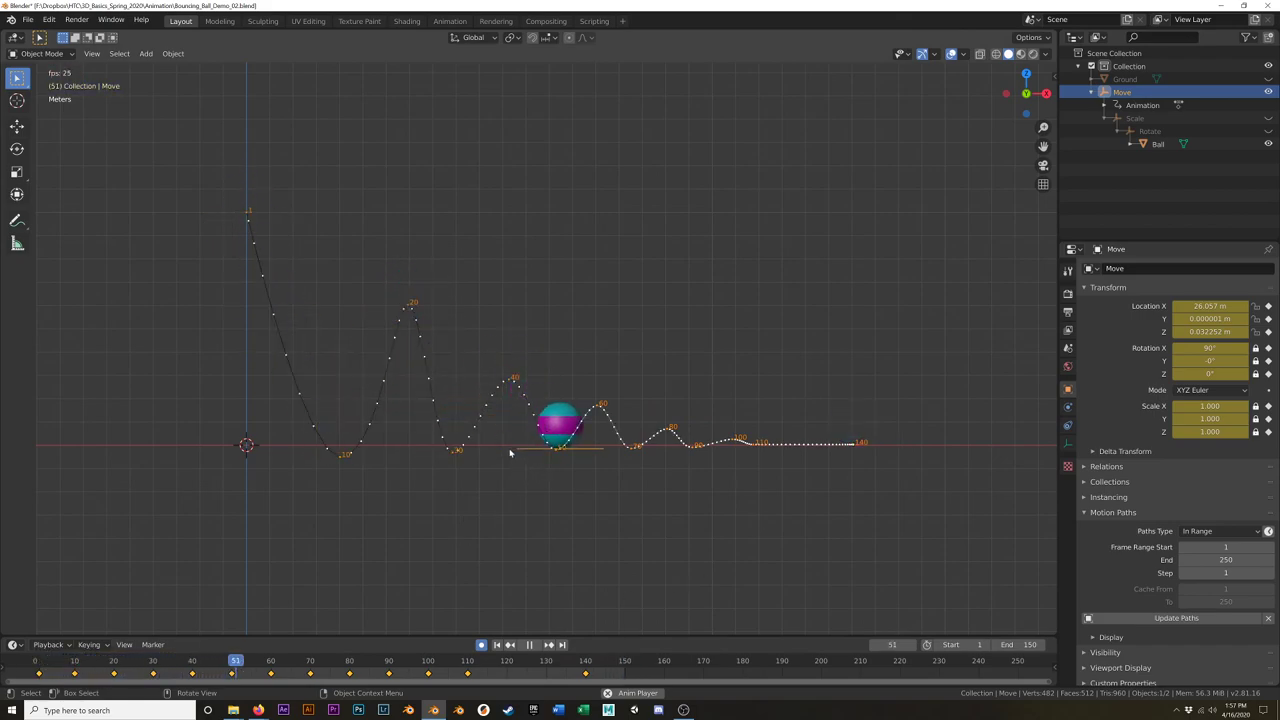
{"action": "key", "text": "space"}
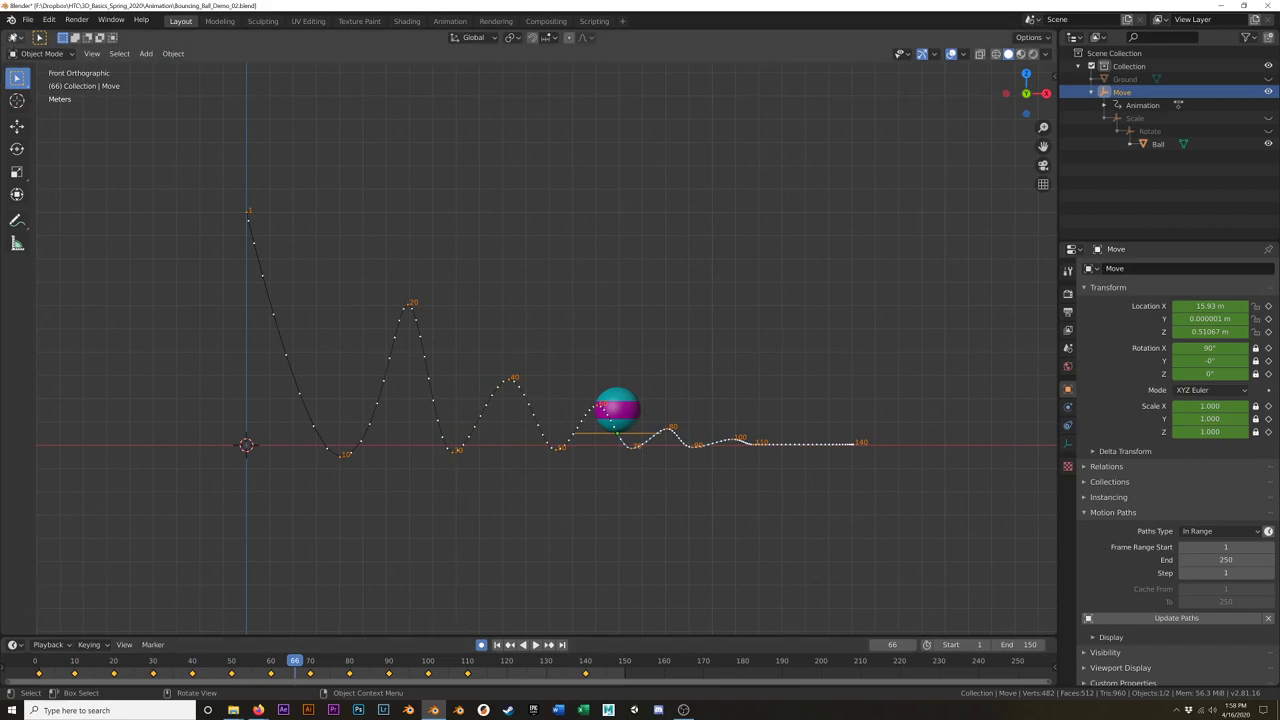
Step: Split the 3D viewport side by side and turn the new area into a Graph Editor showing the Move empty's curves
{"action": "left_click_drag", "start_coordinate": [5, 32], "coordinate": [440, 60]}
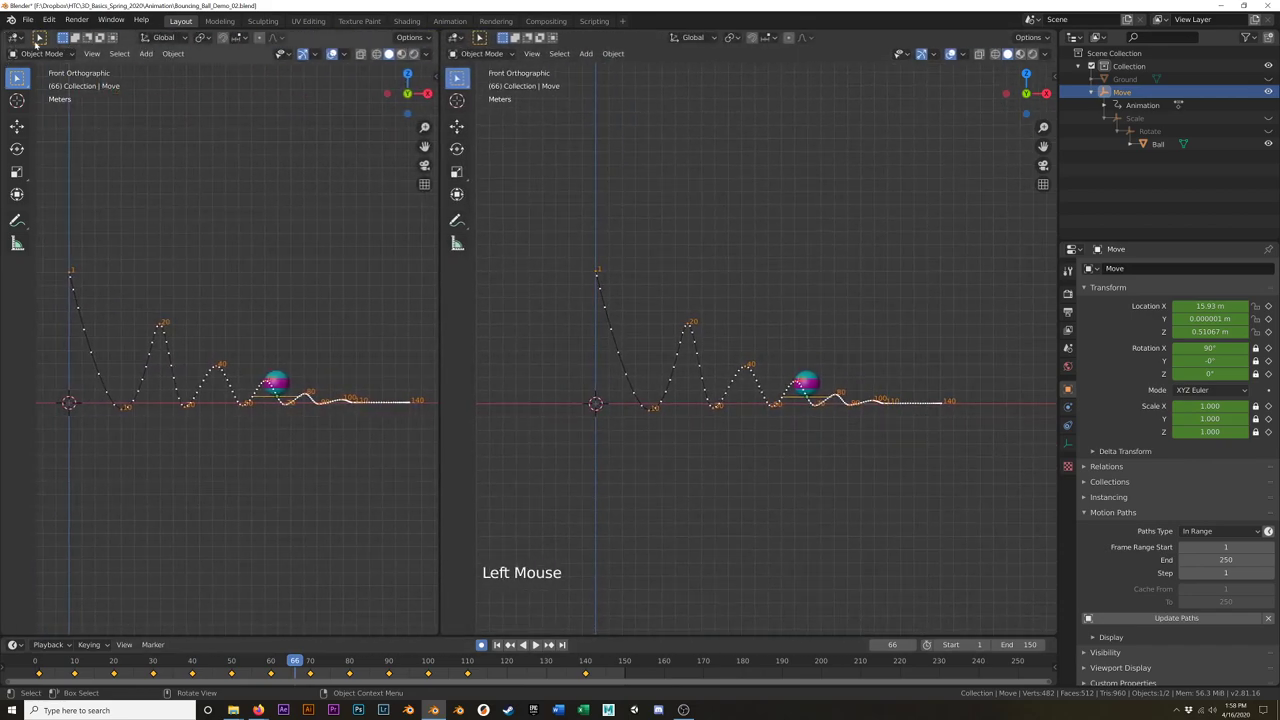
{"action": "left_click", "coordinate": [15, 37]}
{"action": "left_click", "coordinate": [168, 113]}
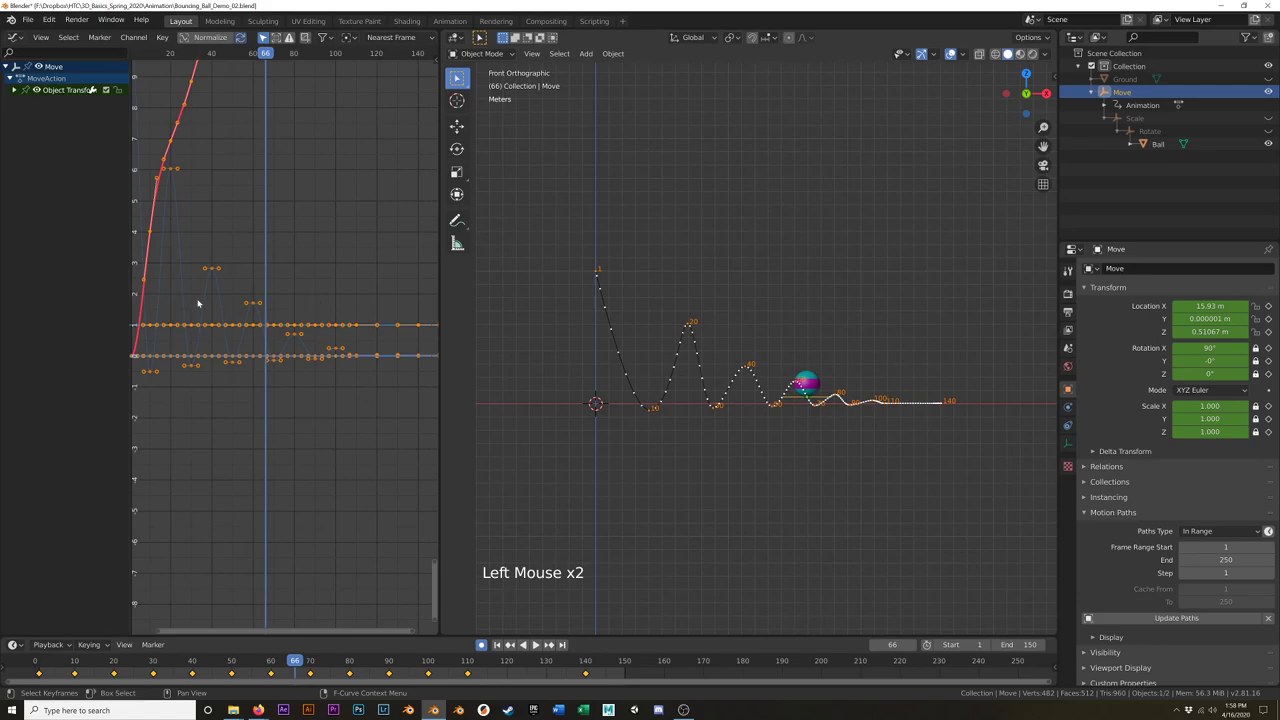
{"action": "scroll", "coordinate": [251, 277], "scroll_direction": "down", "scroll_amount": 10}
{"action": "middle_click_drag", "start_coordinate": [277, 180], "coordinate": [243, 416], "text": "shift"}
{"action": "scroll", "coordinate": [223, 434], "scroll_direction": "up", "scroll_amount": 6}
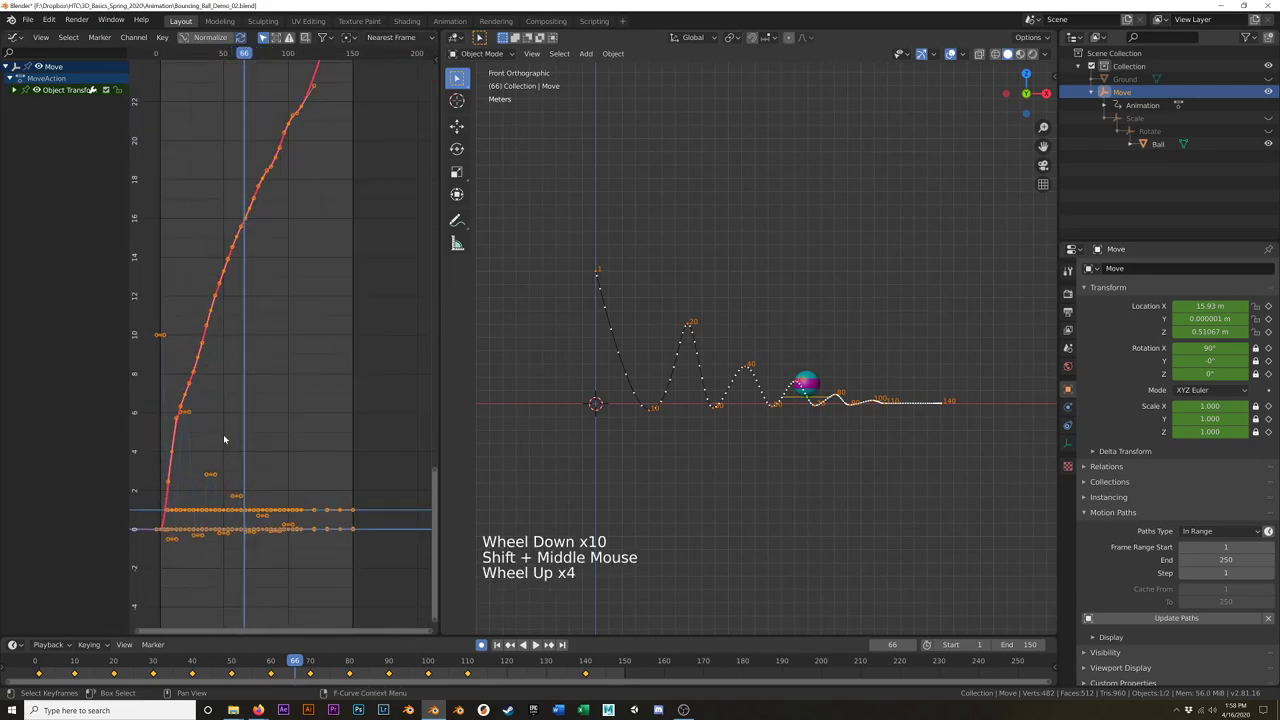
Step: Expand the Move empty's transform channels and hide every curve except Z Location, leaving that channel selected
{"action": "left_click", "coordinate": [14, 90]}
{"action": "left_click", "coordinate": [20, 181]}
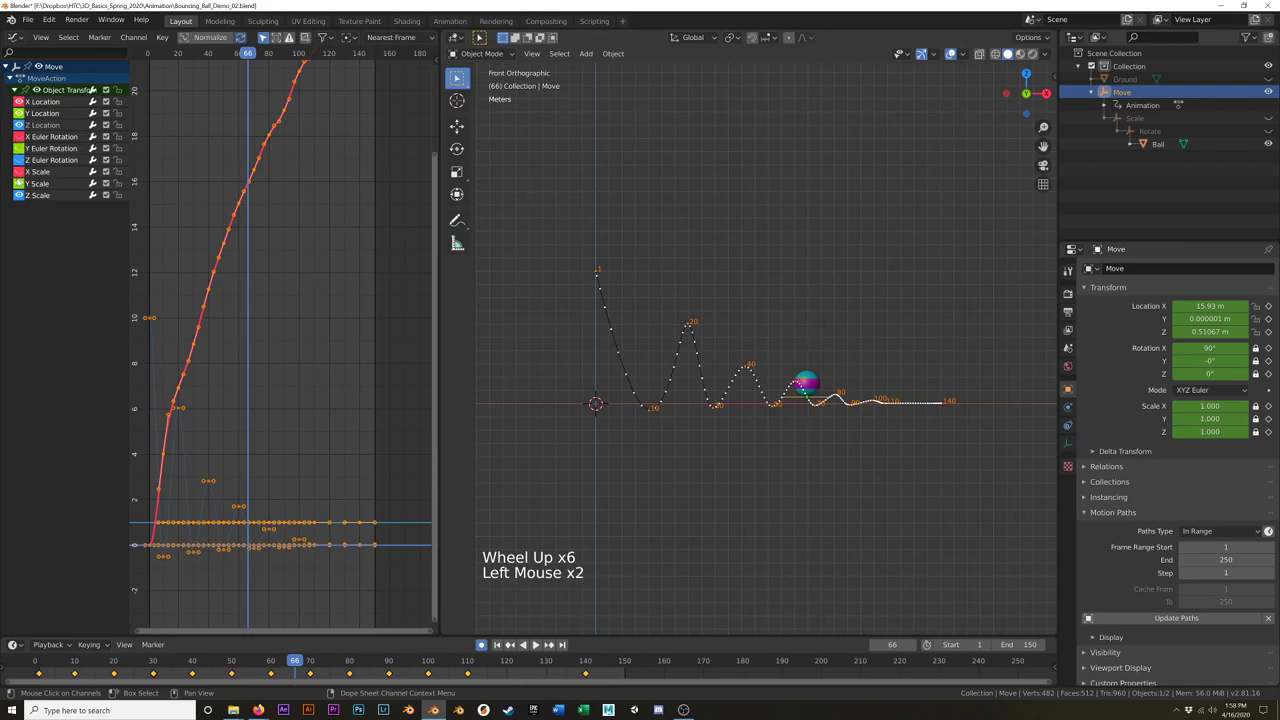
{"action": "middle_click_drag", "start_coordinate": [247, 327], "coordinate": [316, 329], "text": "shift"}
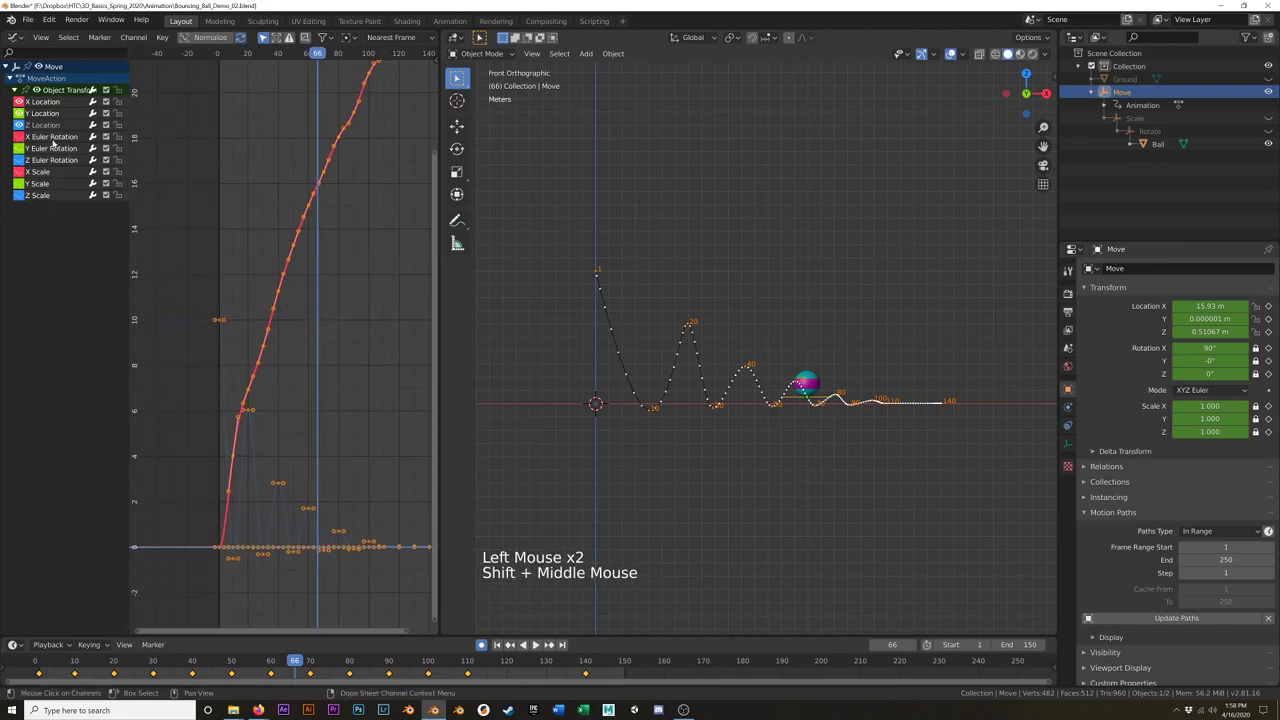
{"action": "left_click", "coordinate": [18, 119]}
{"action": "middle_click_drag", "start_coordinate": [250, 212], "coordinate": [247, 232], "text": "shift"}
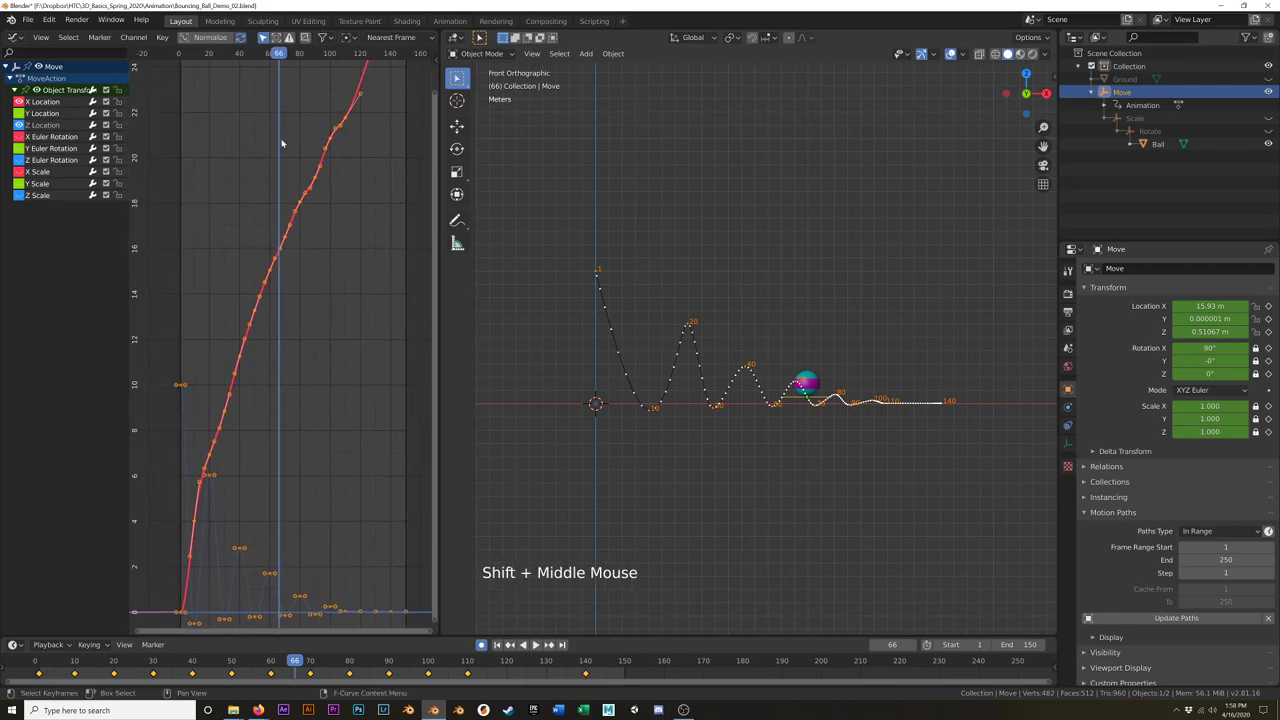
{"action": "scroll", "coordinate": [280, 147], "scroll_direction": "down", "scroll_amount": 8}
{"action": "middle_click_drag", "start_coordinate": [280, 147], "coordinate": [289, 208], "text": "shift"}
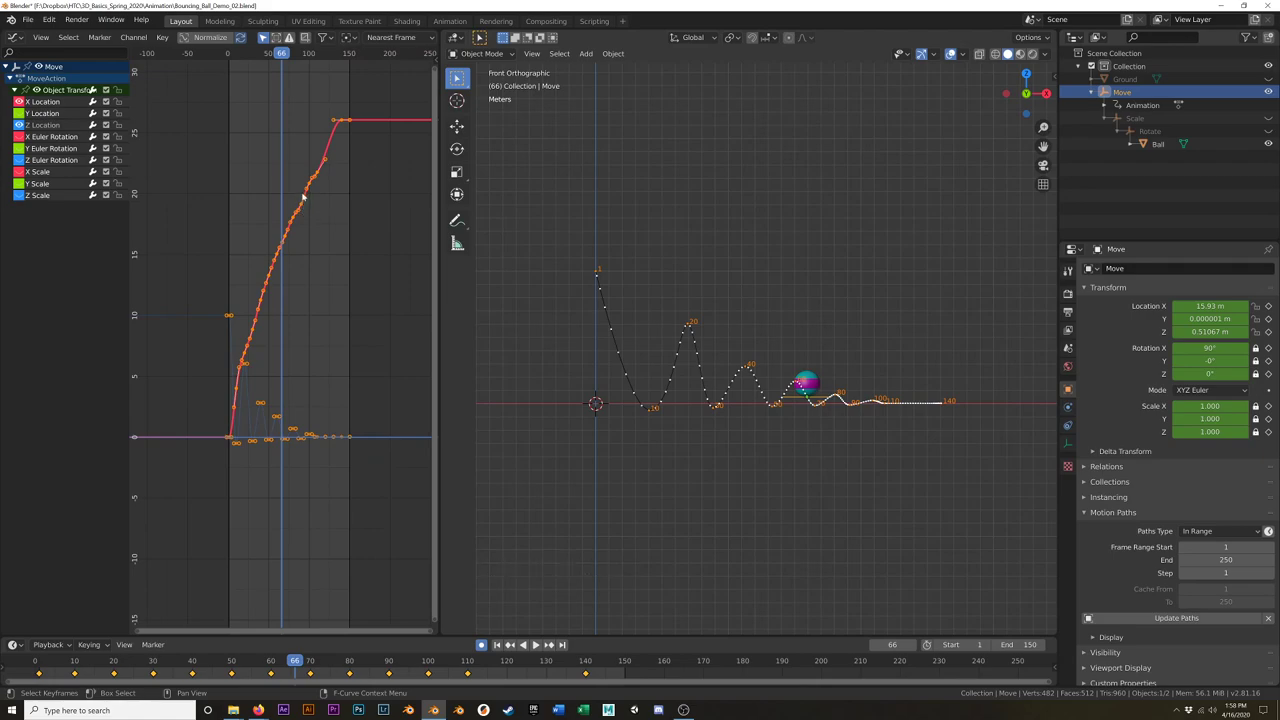
{"action": "left_click", "coordinate": [44, 125]}
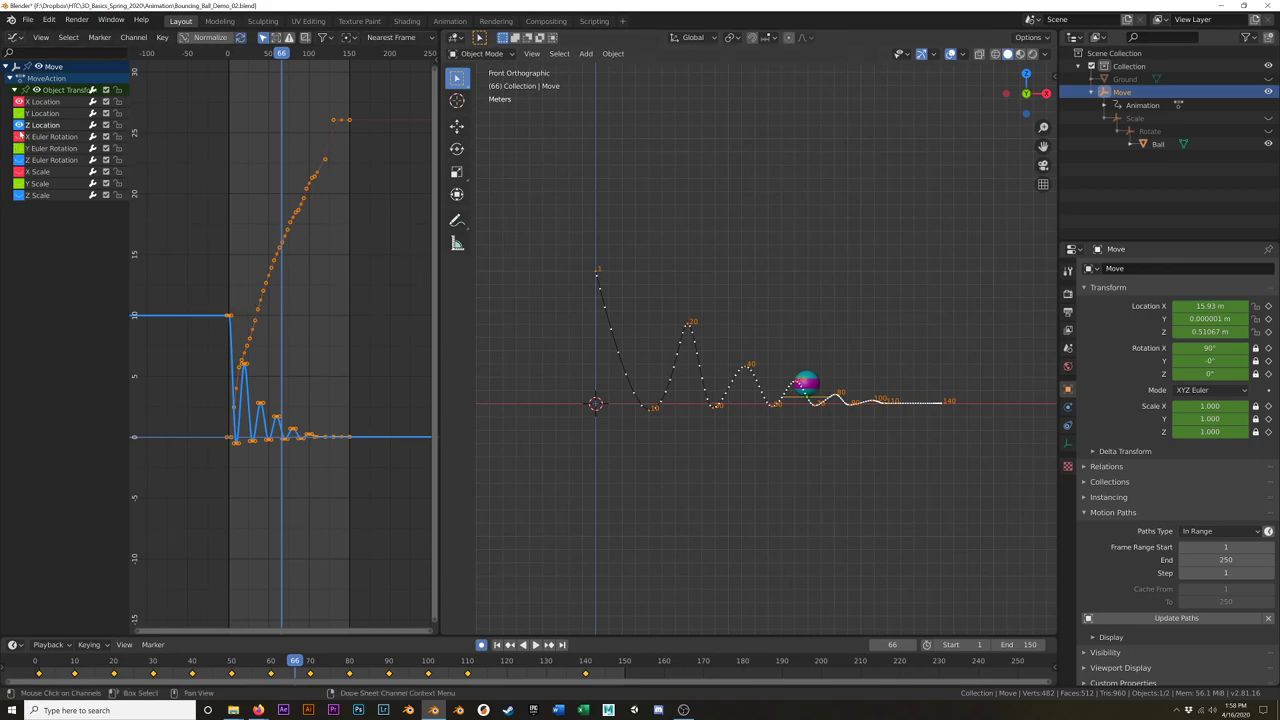
{"action": "left_click", "coordinate": [18, 102]}
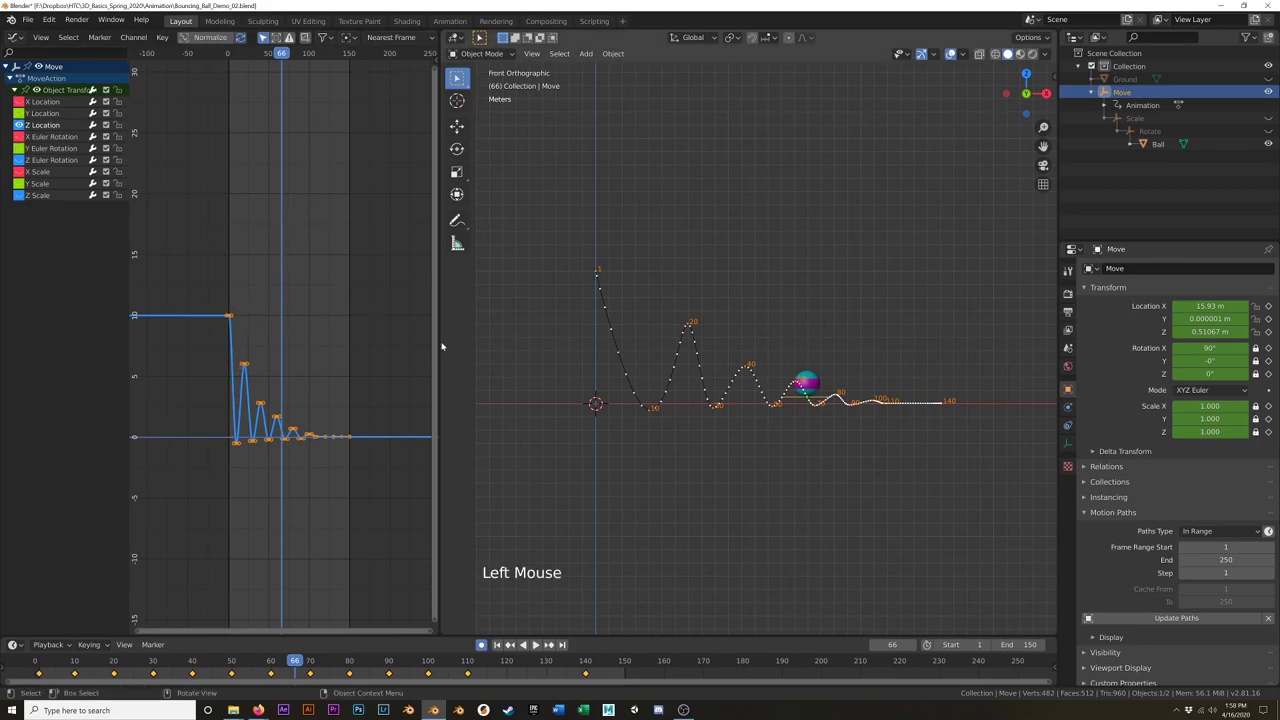
Step: Widen the Graph Editor and clear the Move empty's motion path
{"action": "left_click_drag", "start_coordinate": [437, 343], "coordinate": [650, 343]}
{"action": "left_click", "coordinate": [1268, 618]}
{"action": "scroll", "coordinate": [836, 400], "scroll_direction": "up", "scroll_amount": 3}
{"action": "scroll", "coordinate": [835, 414], "scroll_direction": "down", "scroll_amount": 3}
{"action": "scroll", "coordinate": [830, 417], "scroll_direction": "down", "scroll_amount": 1}
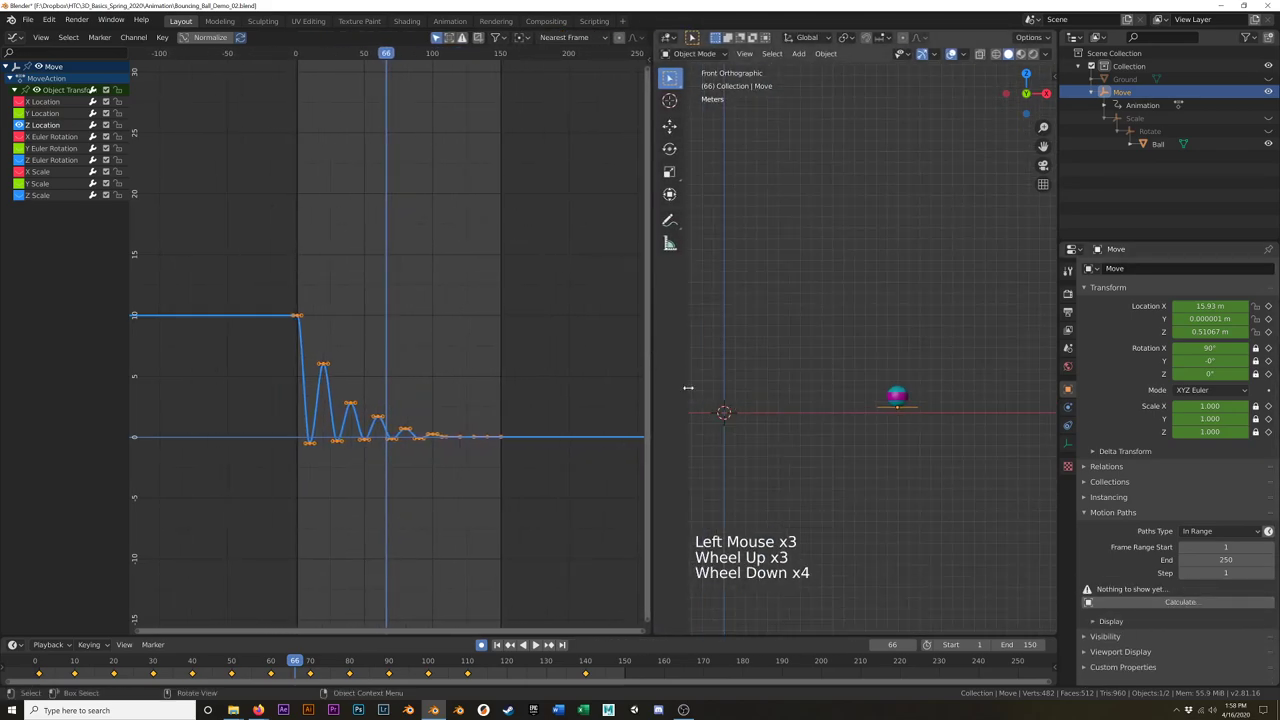
Step: Close the side-by-side split, divide the viewport into upper and lower areas, and make the lower one a Graph Editor
{"action": "left_click_drag", "start_coordinate": [651, 376], "coordinate": [439, 365]}
{"action": "left_click_drag", "start_coordinate": [441, 33], "coordinate": [421, 40]}
{"action": "left_click_drag", "start_coordinate": [1052, 630], "coordinate": [963, 352]}
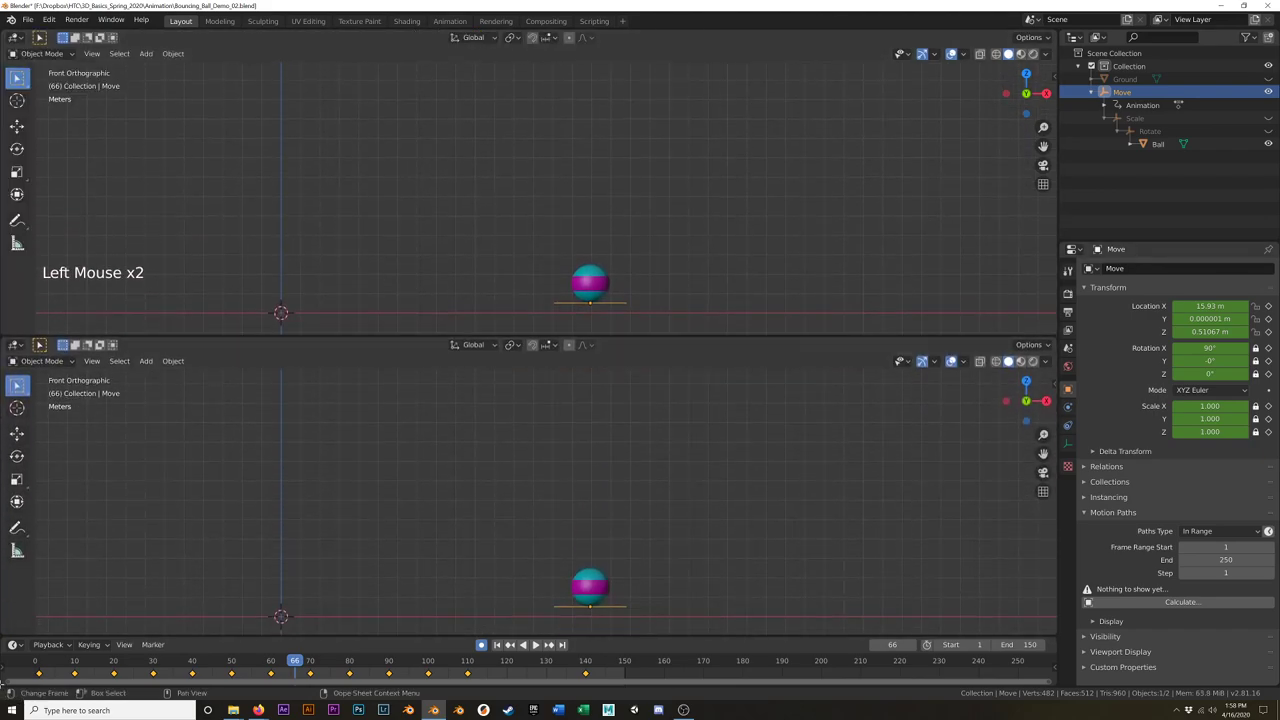
{"action": "left_click", "coordinate": [16, 345]}
{"action": "left_click", "coordinate": [162, 421]}
{"action": "middle_click_drag", "start_coordinate": [249, 453], "coordinate": [466, 460], "text": "shift"}
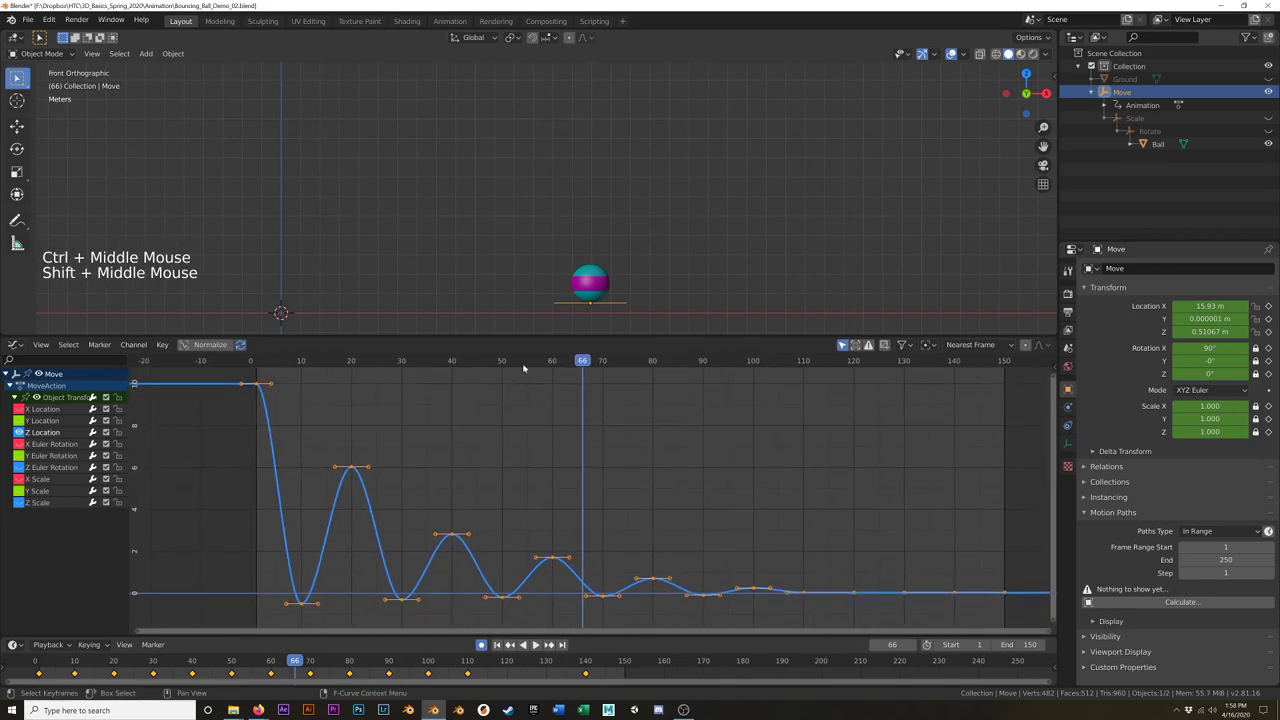
Step: Play the animation to compare the ball's motion with its Z Location curve
{"action": "middle_click_drag", "start_coordinate": [599, 156], "coordinate": [500, 172], "text": "shift"}
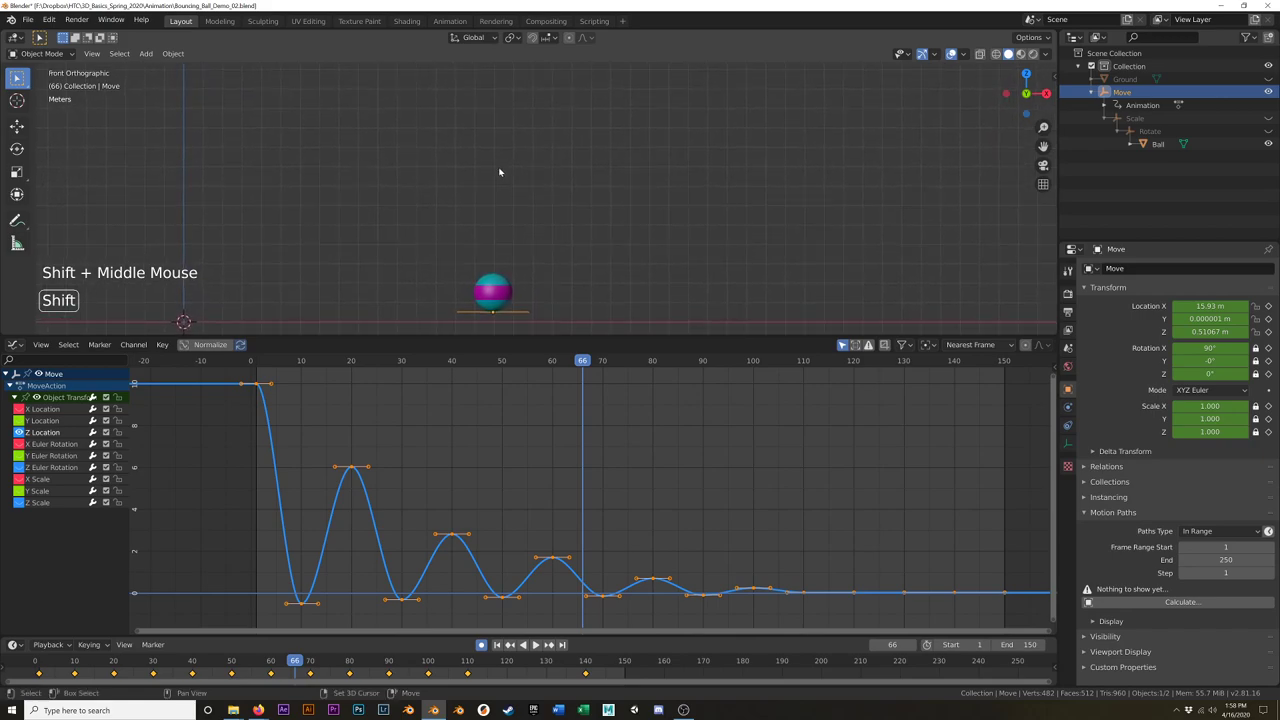
{"action": "key", "text": "space"}
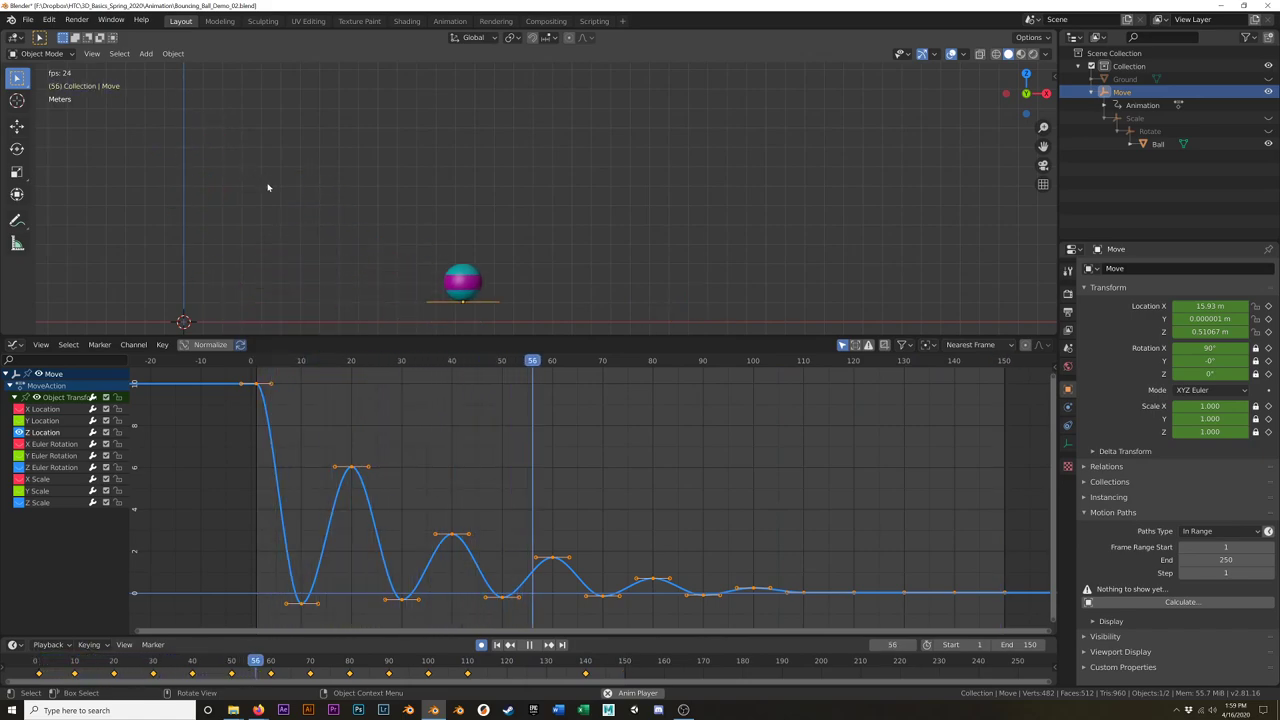
{"action": "key", "text": "space"}
Step: Select all the ground-contact keyframes on the Z Location curve and set their handle type to Free
{"action": "middle_click_drag", "start_coordinate": [341, 587], "coordinate": [383, 520], "text": "shift"}
{"action": "scroll", "coordinate": [427, 560], "scroll_direction": "up", "scroll_amount": 3}
{"action": "left_click_drag", "start_coordinate": [198, 567], "coordinate": [940, 517]}
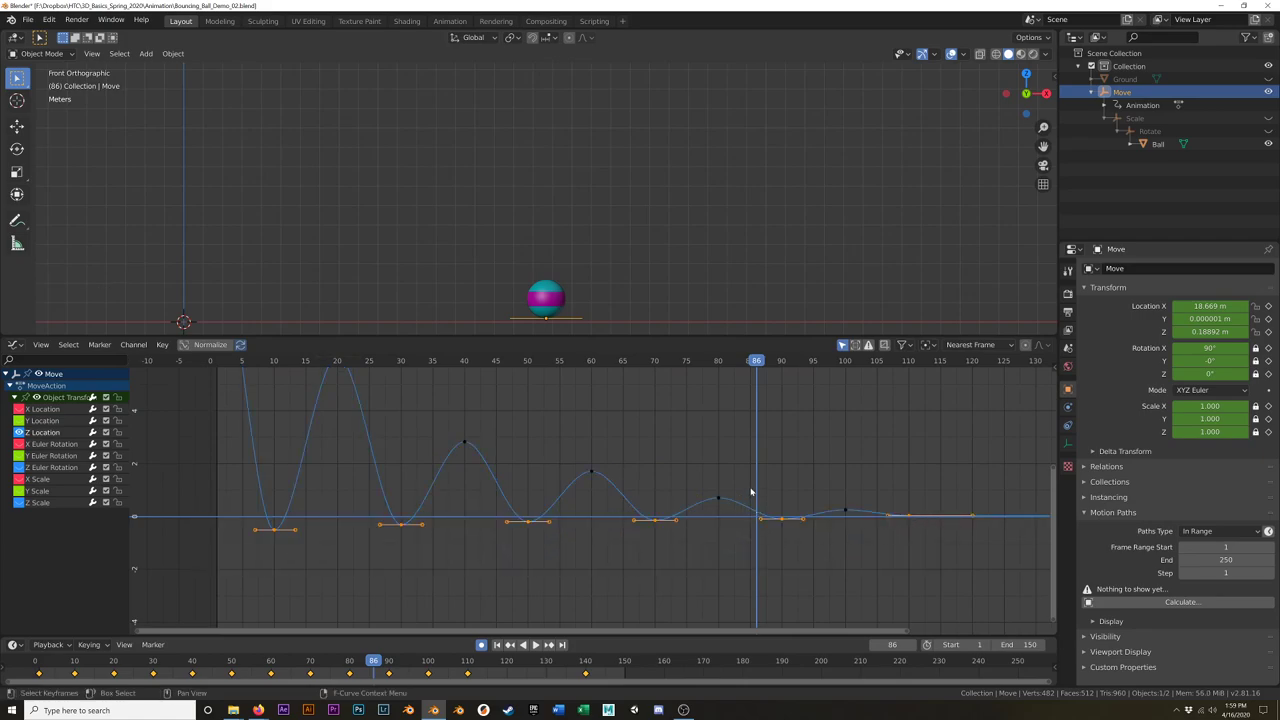
{"action": "key", "text": "v"}
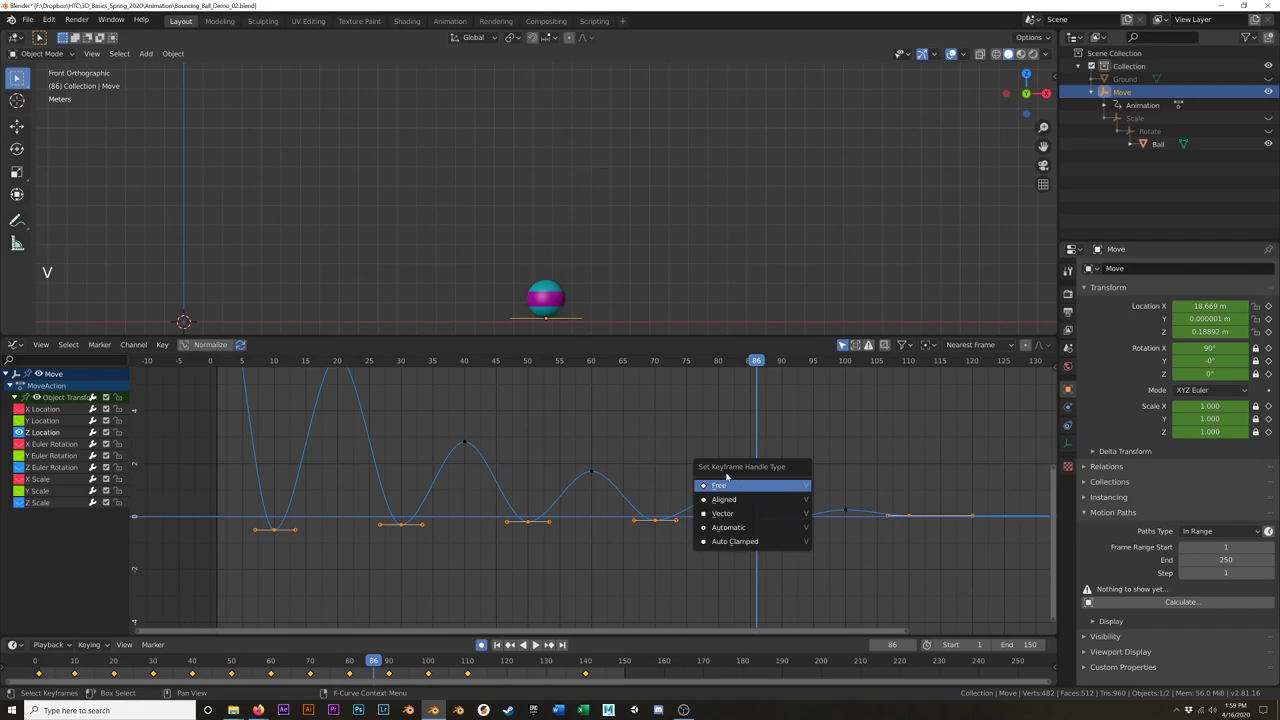
{"action": "left_click", "coordinate": [730, 487]}
Step: Sharpen the Z Location curve at frame 10 by raising its left handle to about 4 and its right handle to about 3.4
{"action": "scroll", "coordinate": [300, 530], "scroll_direction": "up", "scroll_amount": 3}
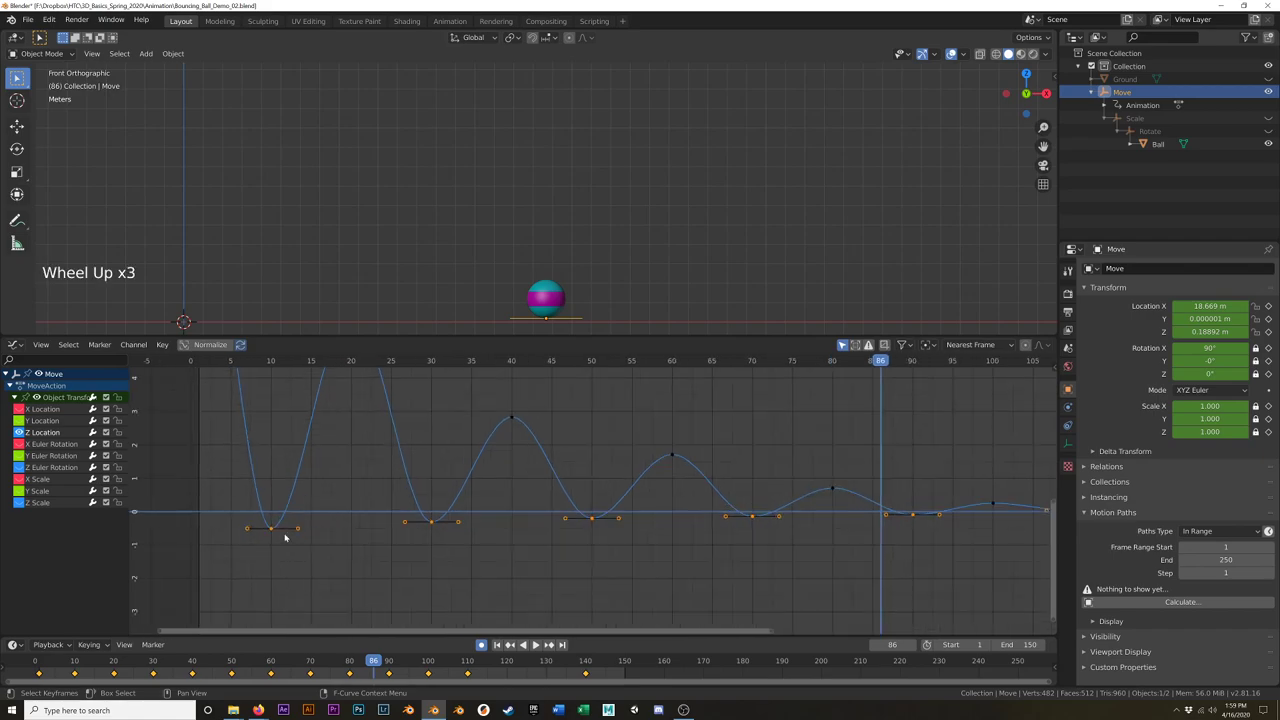
{"action": "middle_click_drag", "start_coordinate": [286, 534], "coordinate": [420, 545], "text": "shift"}
{"action": "scroll", "coordinate": [560, 563], "scroll_direction": "down", "scroll_amount": 4}
{"action": "middle_click_drag", "start_coordinate": [519, 447], "coordinate": [558, 571], "text": "shift"}
{"action": "left_click", "coordinate": [546, 600]}
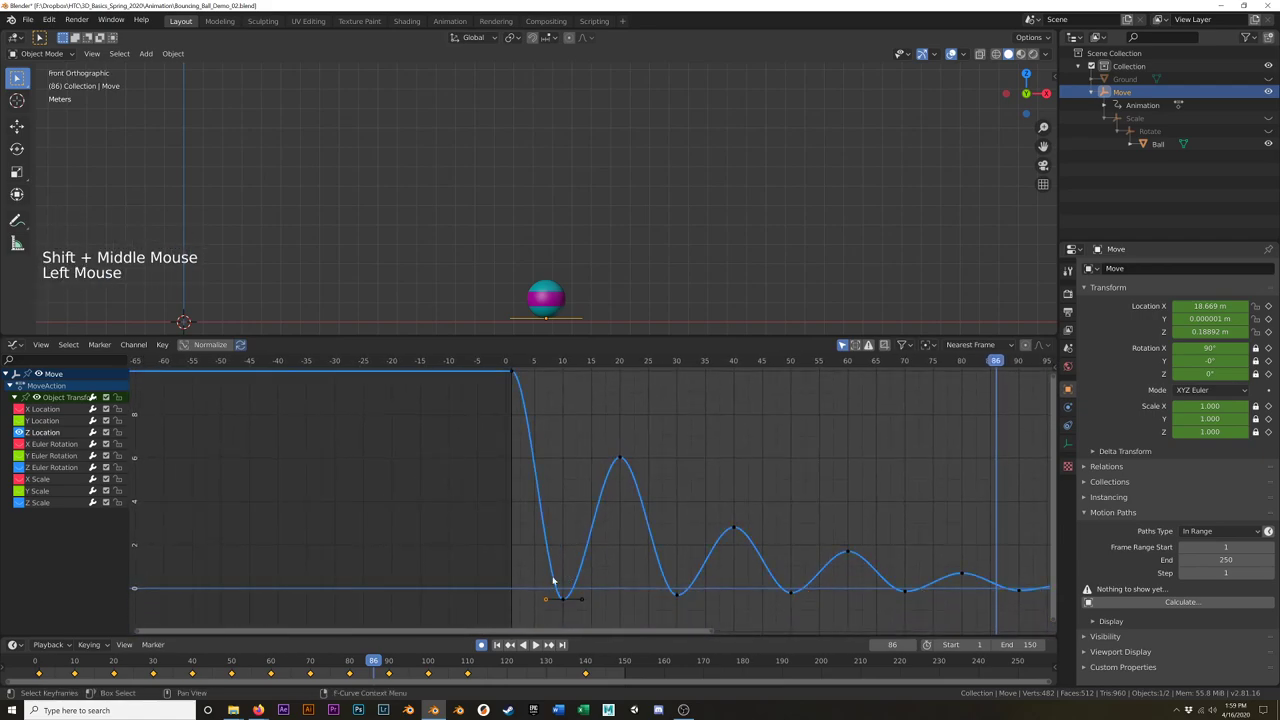
{"action": "key", "text": "g"}
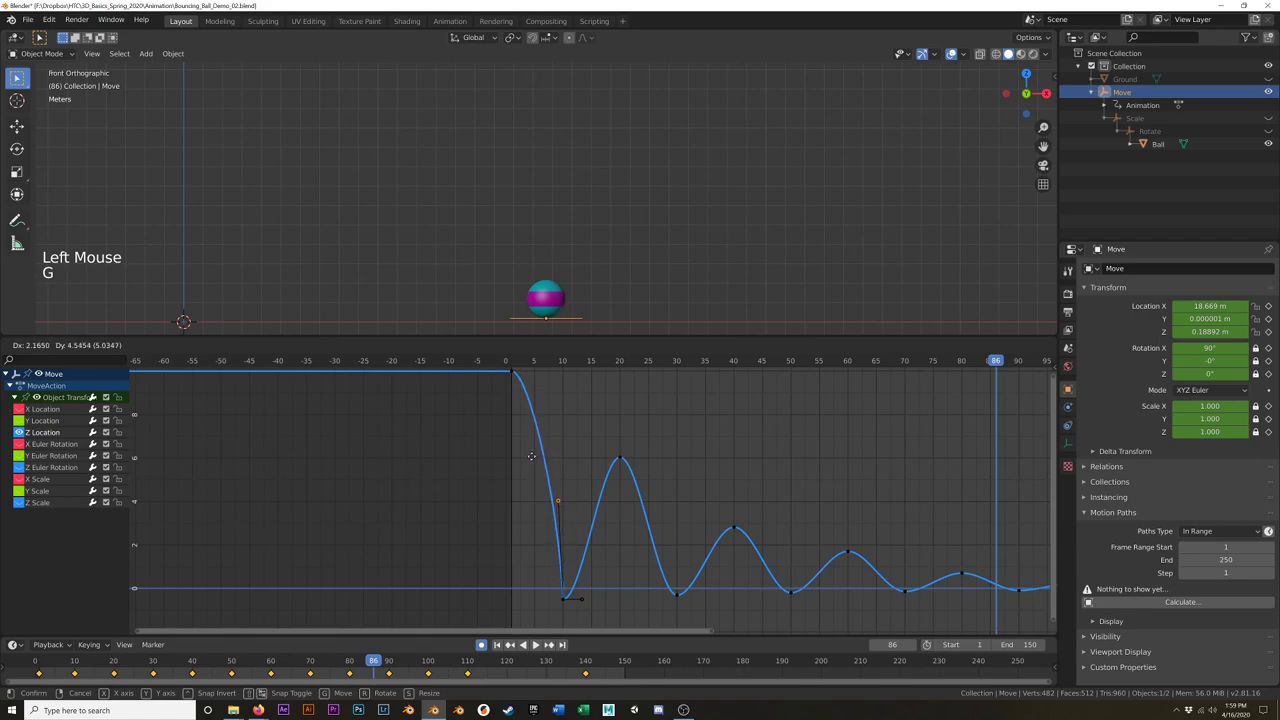
{"action": "left_click", "coordinate": [531, 456]}
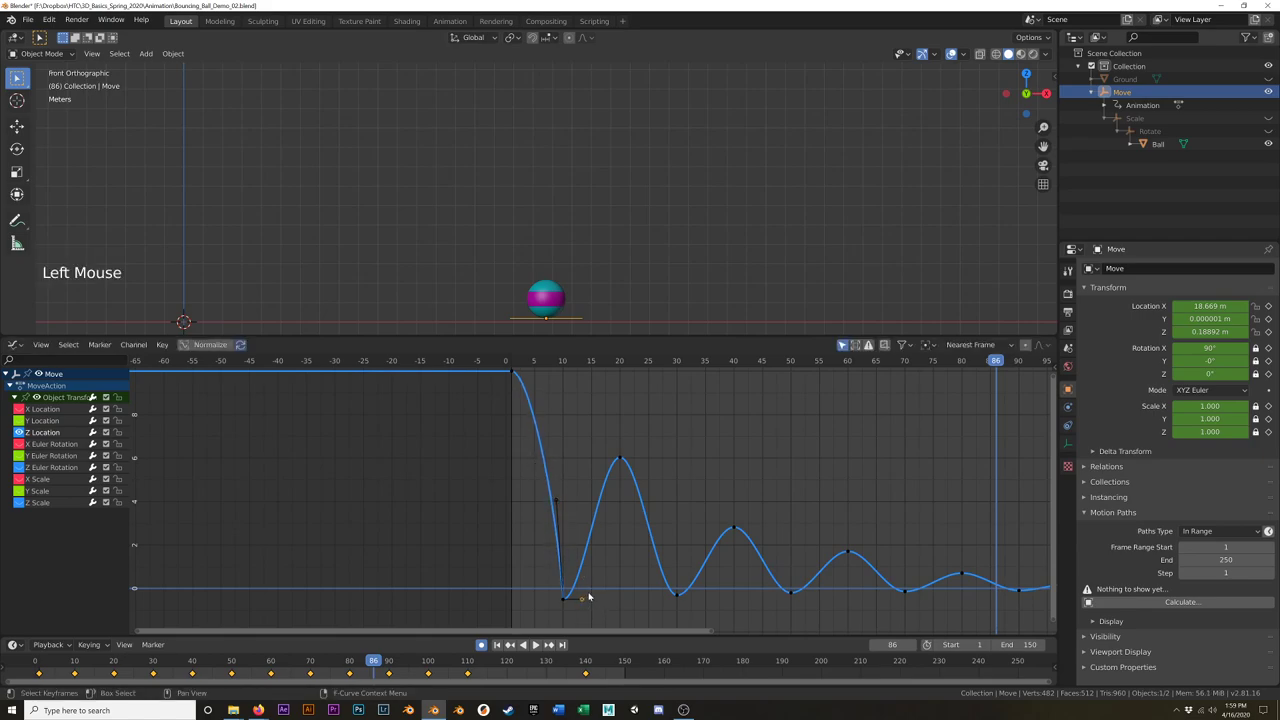
{"action": "key", "text": "g"}
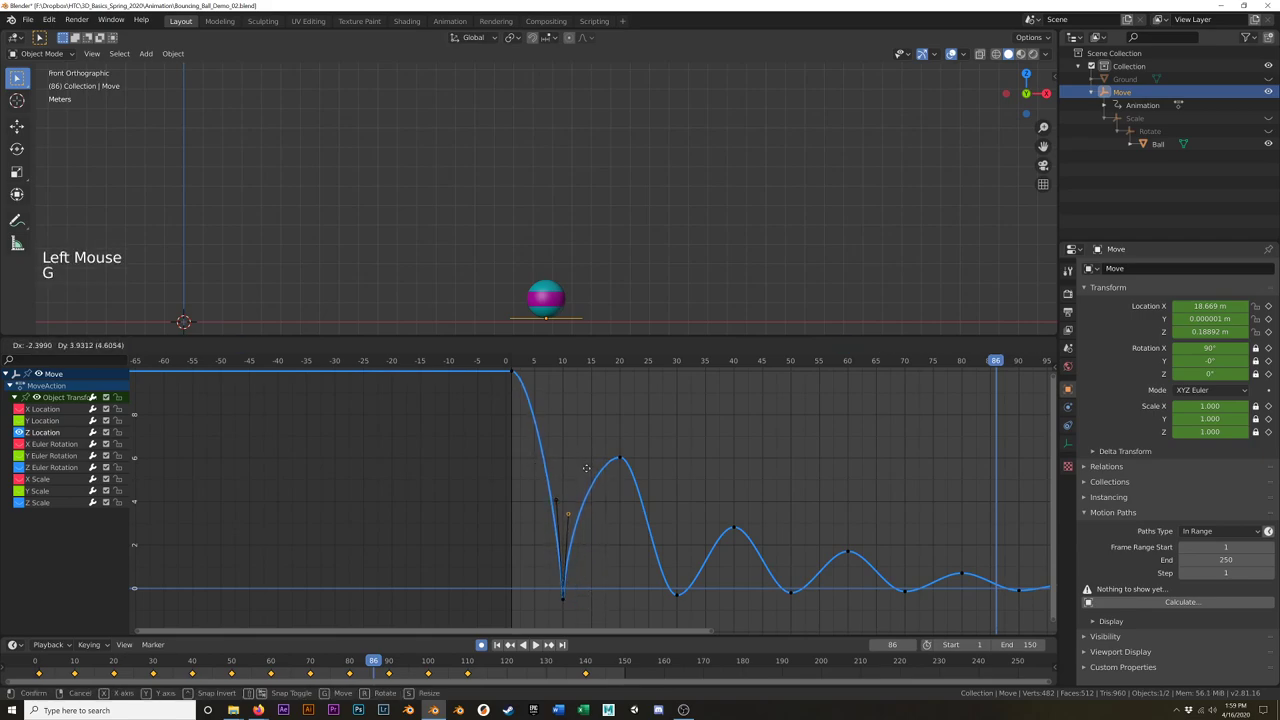
{"action": "left_click", "coordinate": [586, 469]}
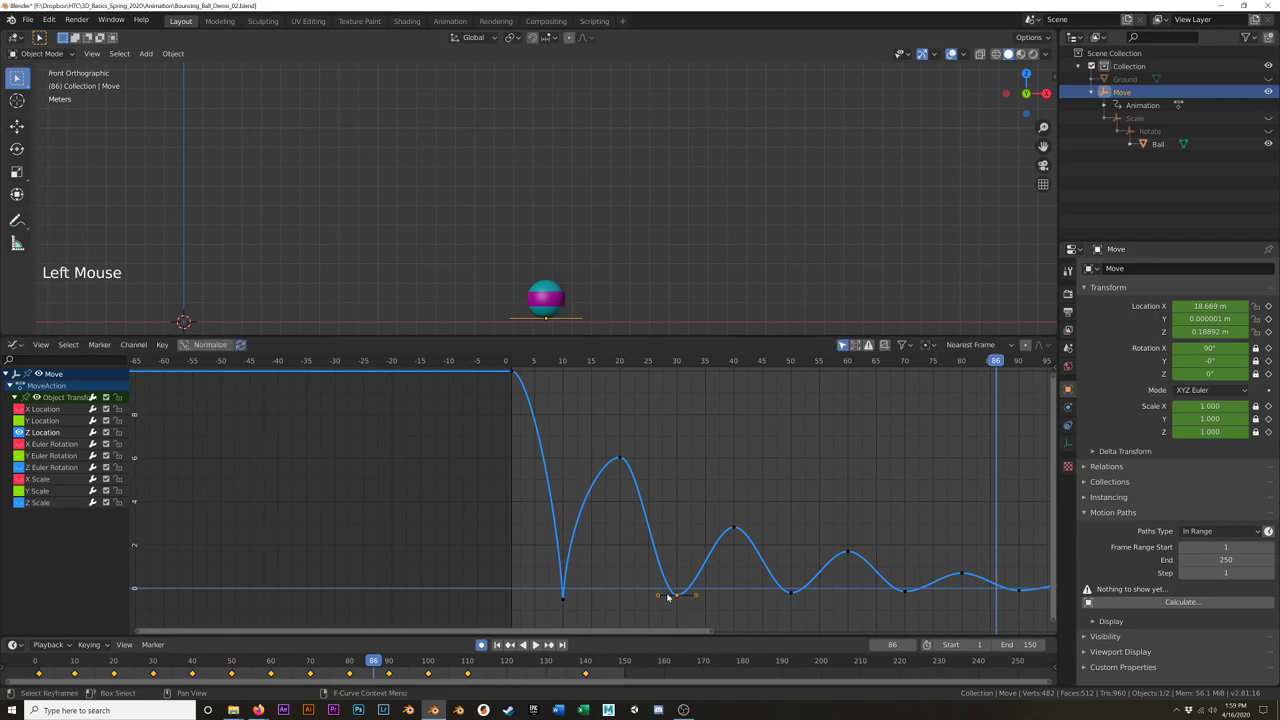
Step: Sharpen the Z Location curve at frame 30 by raising its left handle to about 3.4 and its right handle to about 1.7
{"action": "key", "text": "g"}
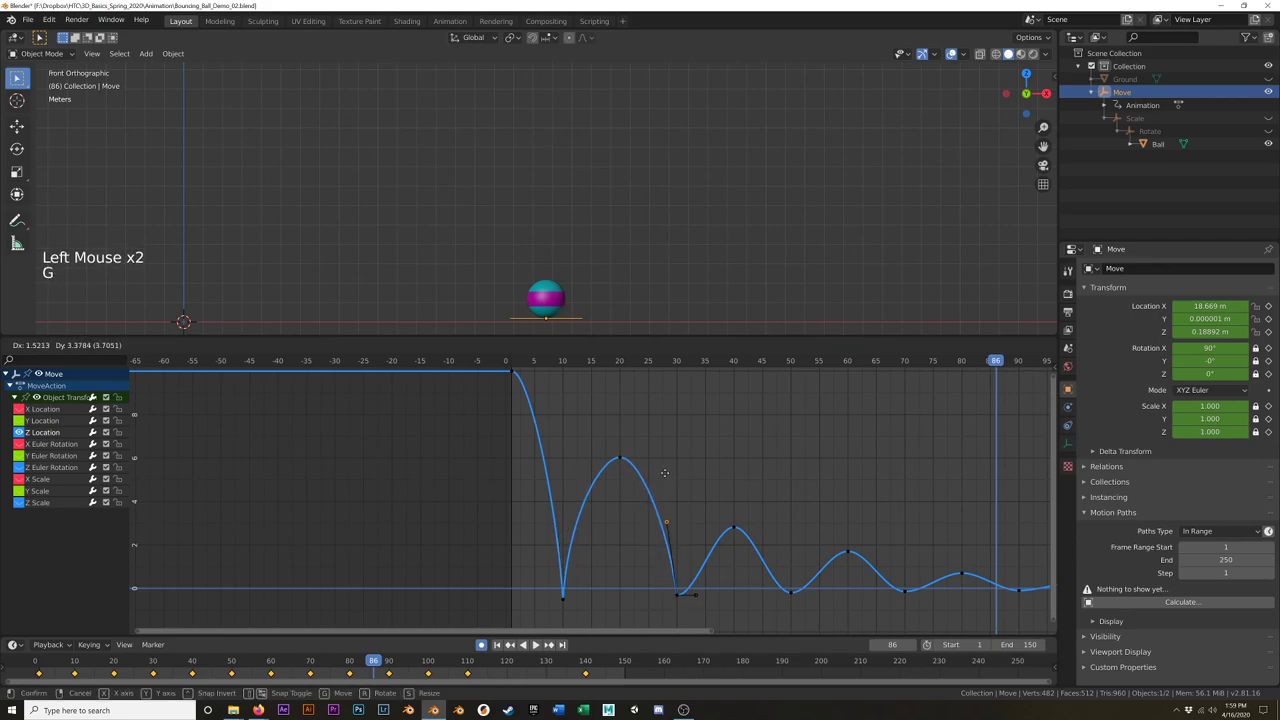
{"action": "left_click", "coordinate": [663, 469]}
{"action": "left_click", "coordinate": [562, 598], "text": "shift"}
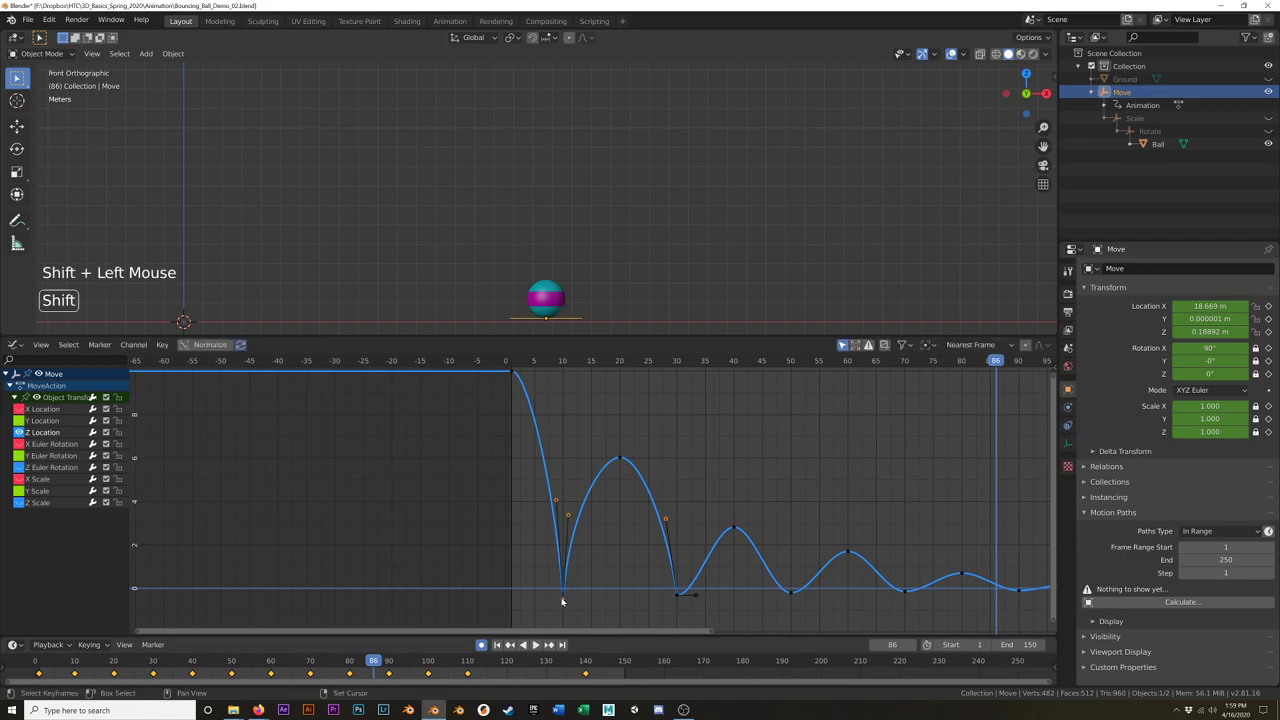
{"action": "left_click", "coordinate": [665, 521]}
{"action": "key", "text": "g"}
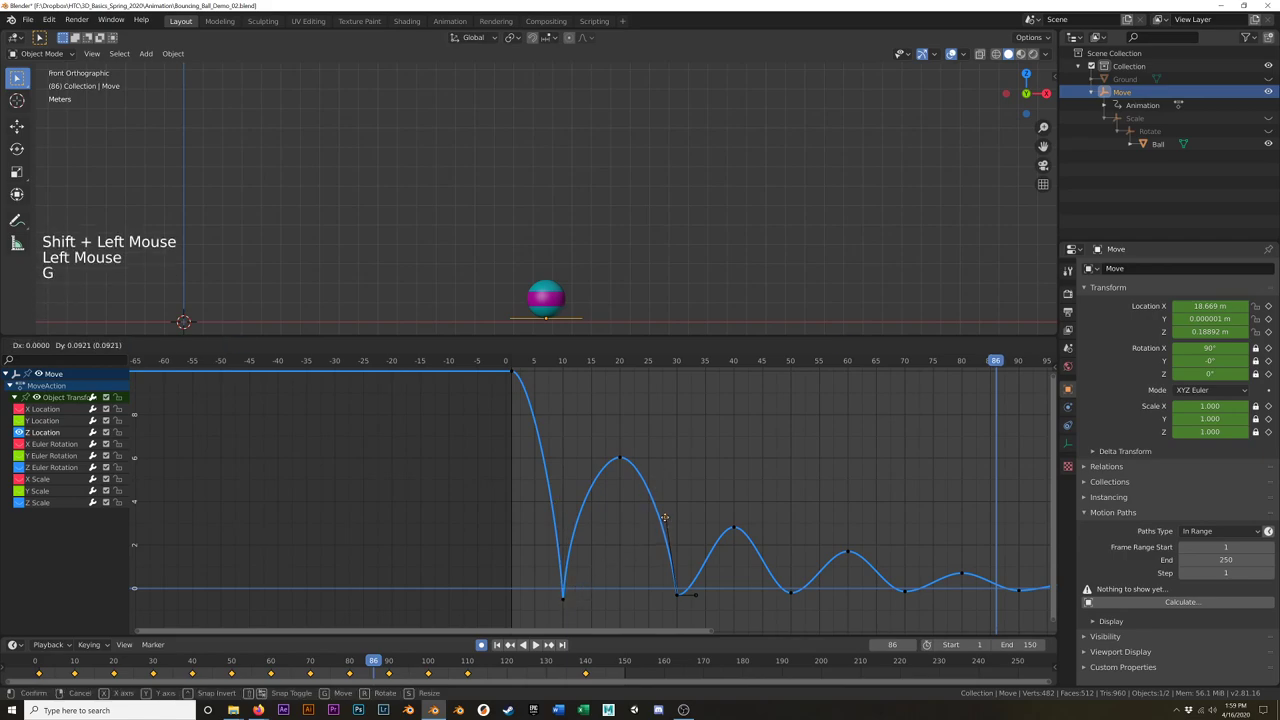
{"action": "left_click", "coordinate": [667, 518]}
{"action": "left_click", "coordinate": [697, 598]}
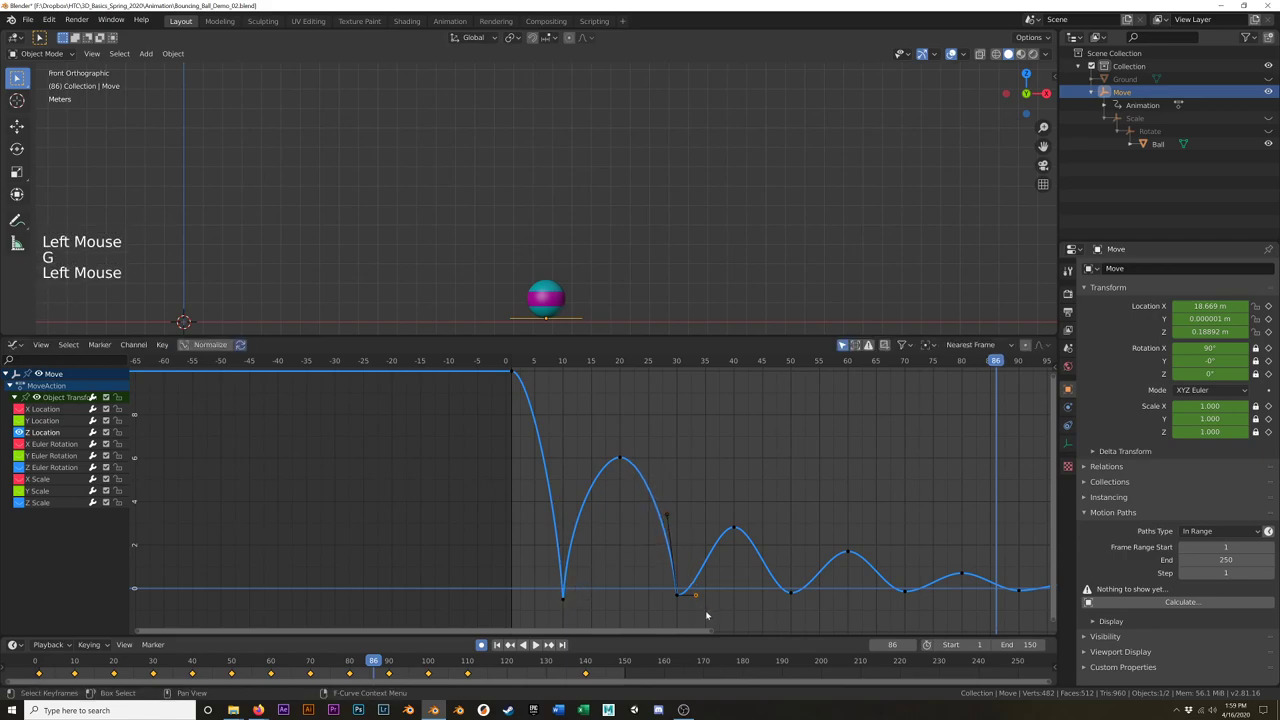
{"action": "key", "text": "g"}
{"action": "left_click", "coordinate": [700, 560]}
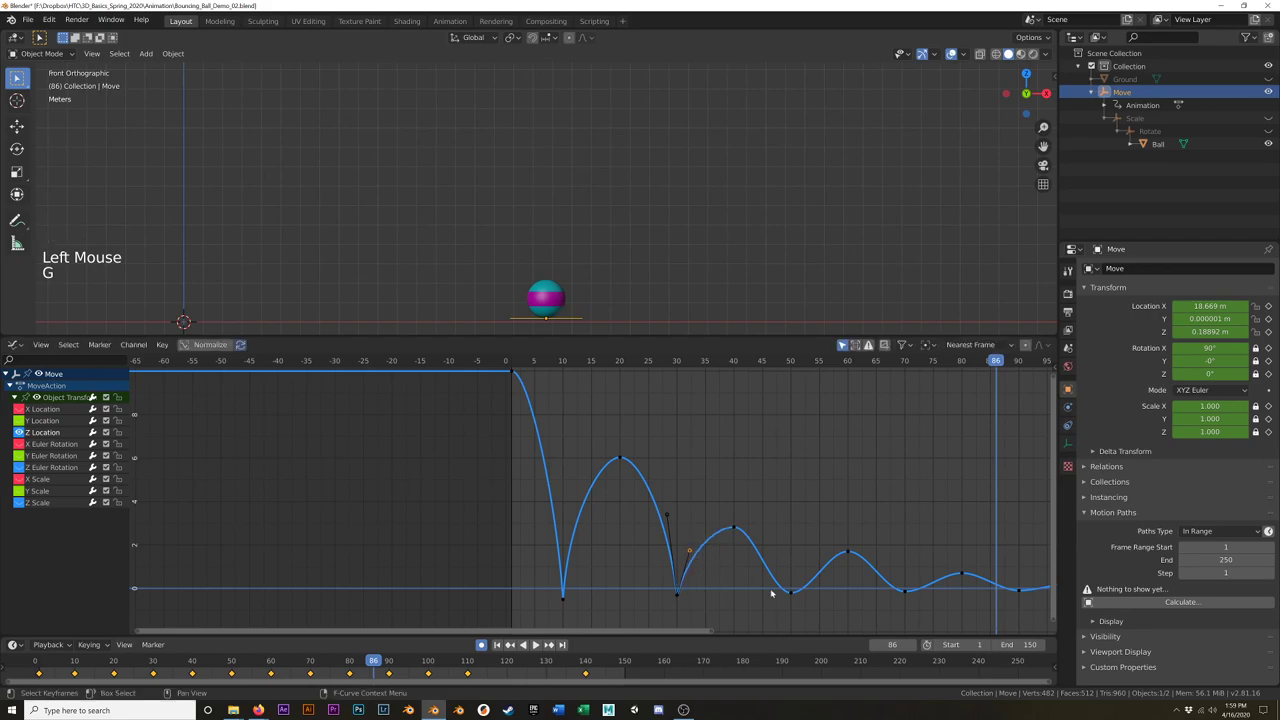
Step: Sharpen the Z Location curve at frame 50 by raising its left handle to about 1.7 and its right handle to about 1.1
{"action": "left_click", "coordinate": [790, 592]}
{"action": "key", "text": "g"}
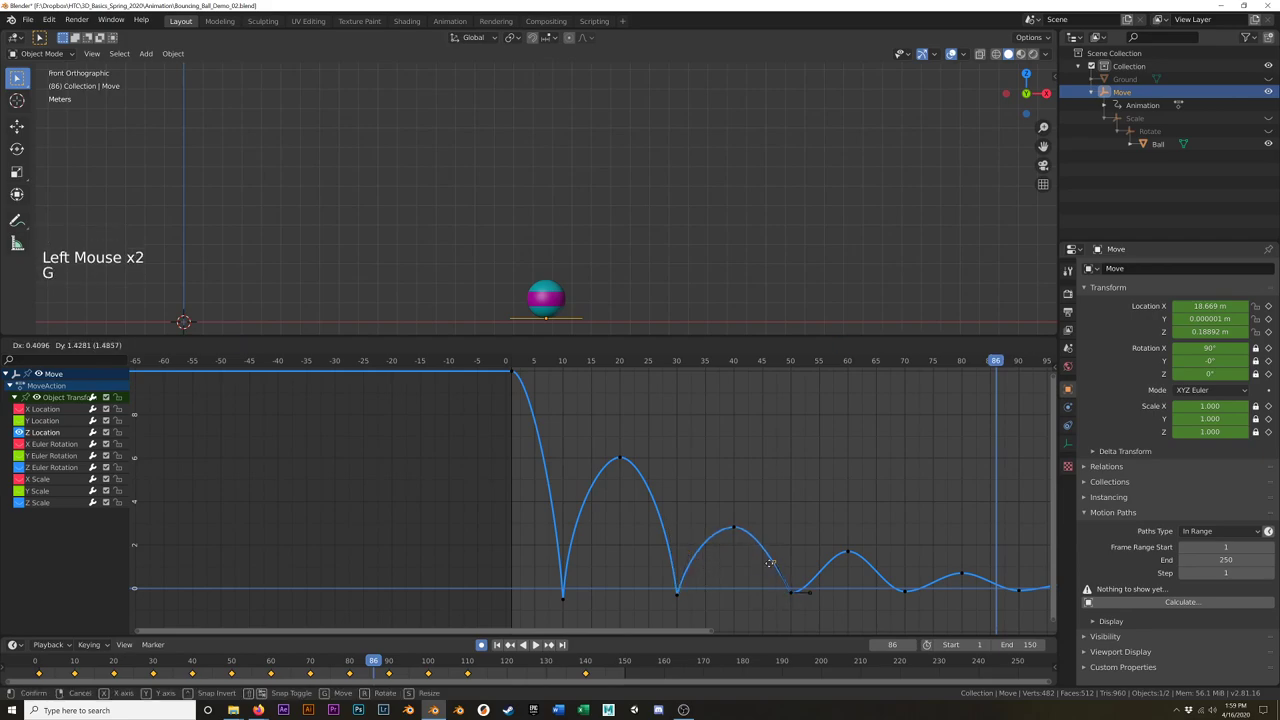
{"action": "left_click", "coordinate": [810, 590]}
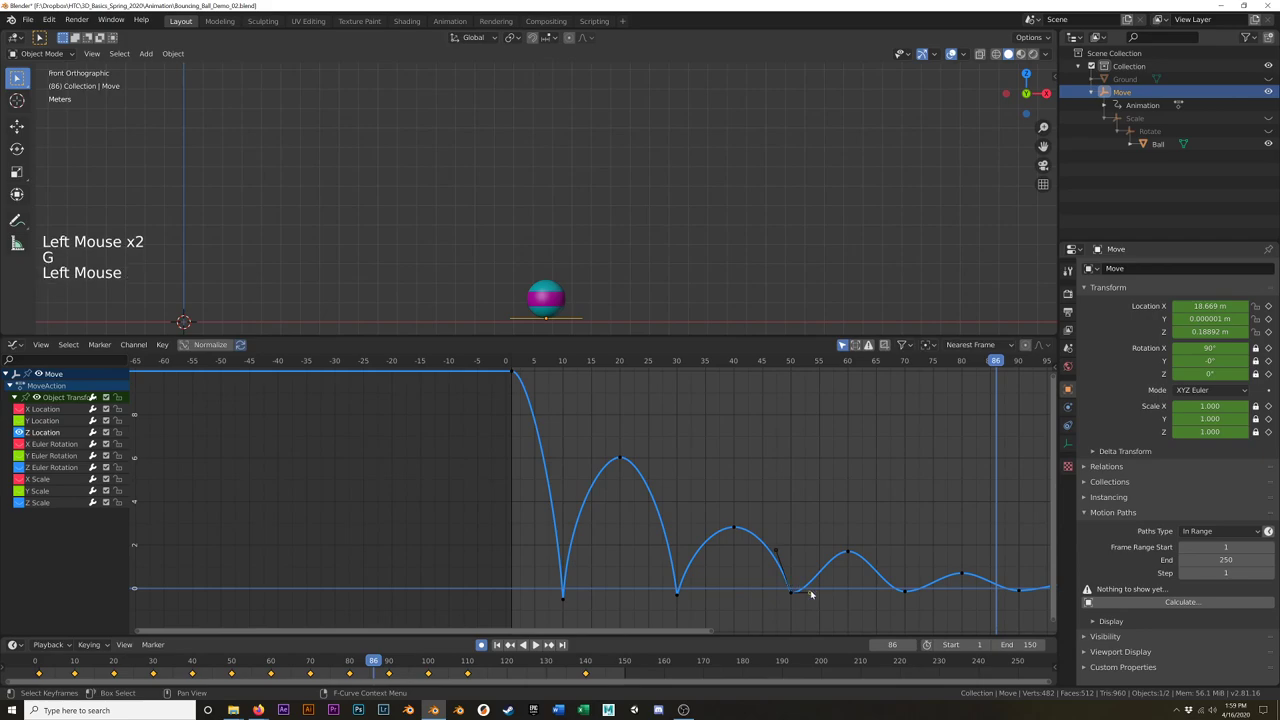
{"action": "key", "text": "g"}
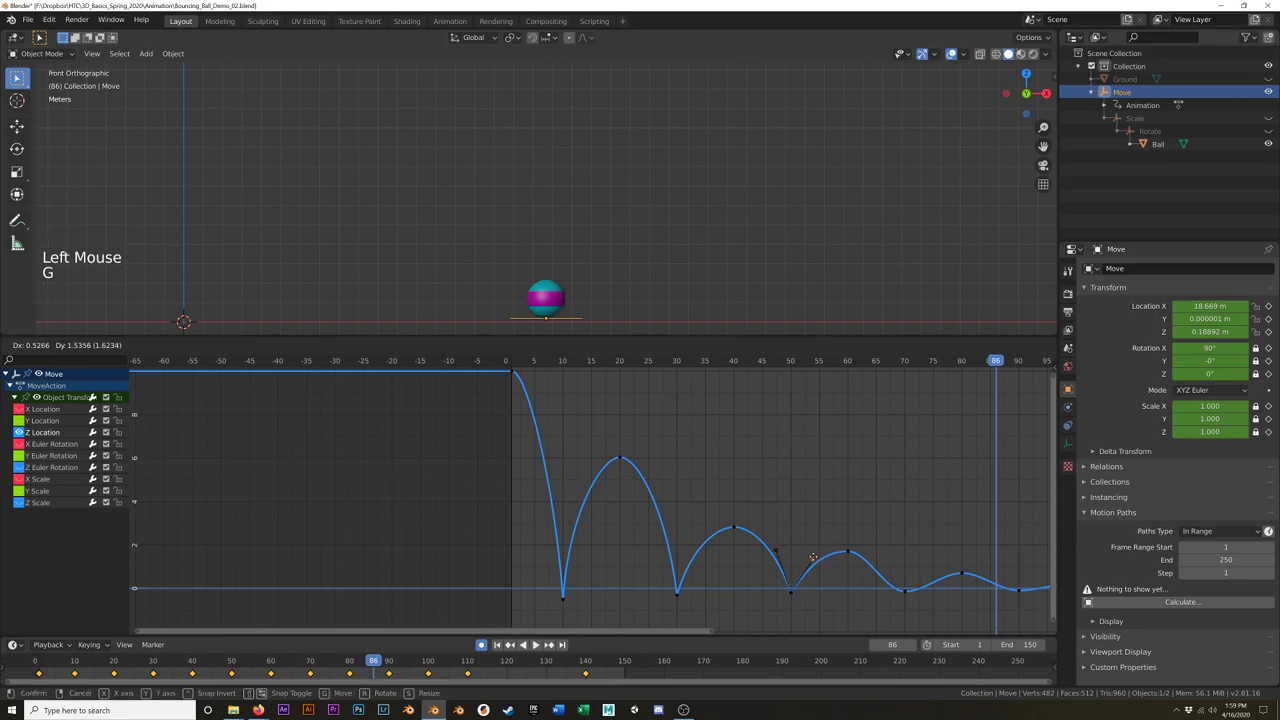
{"action": "left_click", "coordinate": [880, 592]}
Step: Sharpen the Z Location curve at frame 70 by raising its left handle to about 0.8 and its right handle to about 0.5
{"action": "left_click", "coordinate": [904, 591]}
{"action": "key", "text": "g"}
{"action": "left_click", "coordinate": [893, 555]}
{"action": "middle_click_drag", "start_coordinate": [894, 557], "coordinate": [626, 494], "text": "shift"}
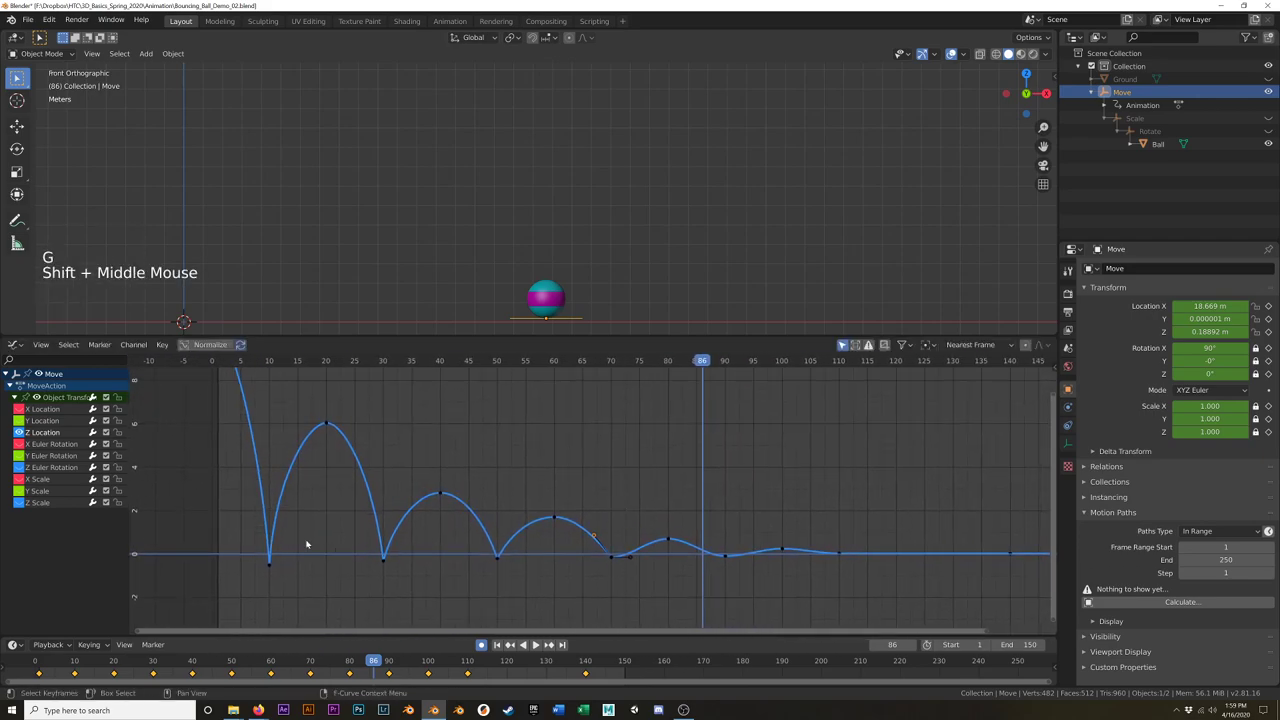
{"action": "left_click", "coordinate": [632, 559]}
{"action": "key", "text": "g"}
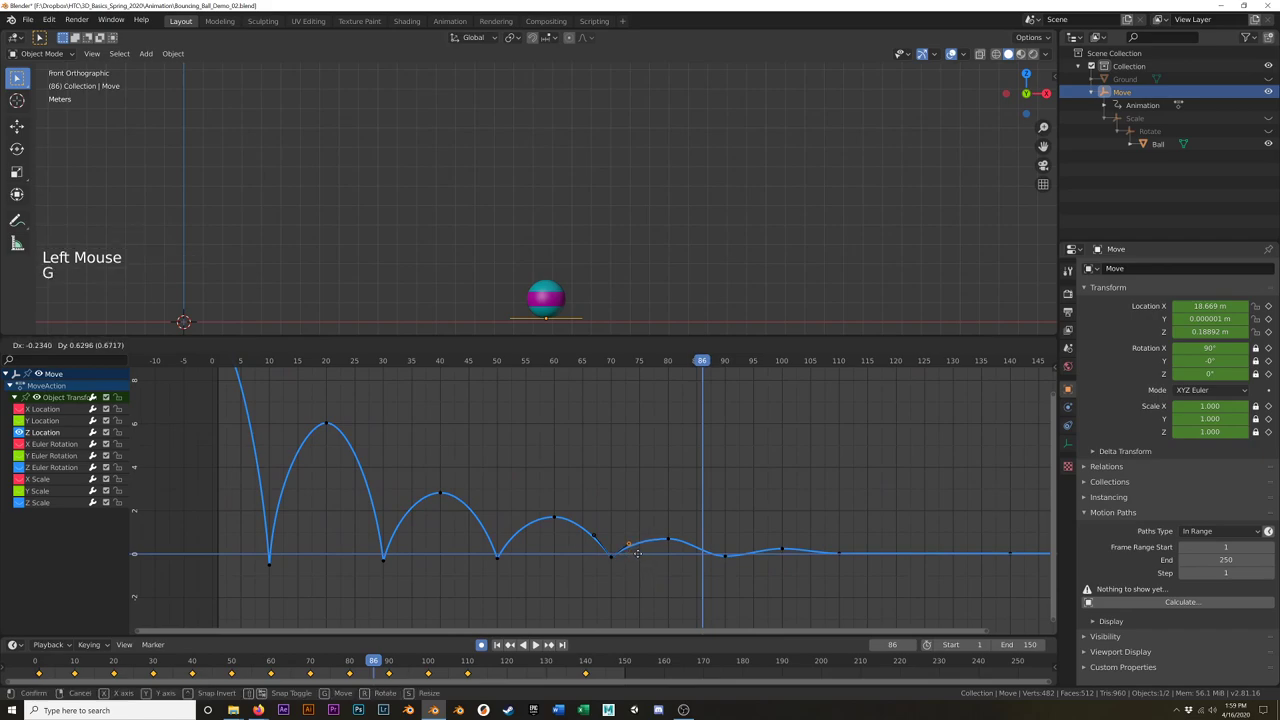
{"action": "left_click", "coordinate": [643, 553]}
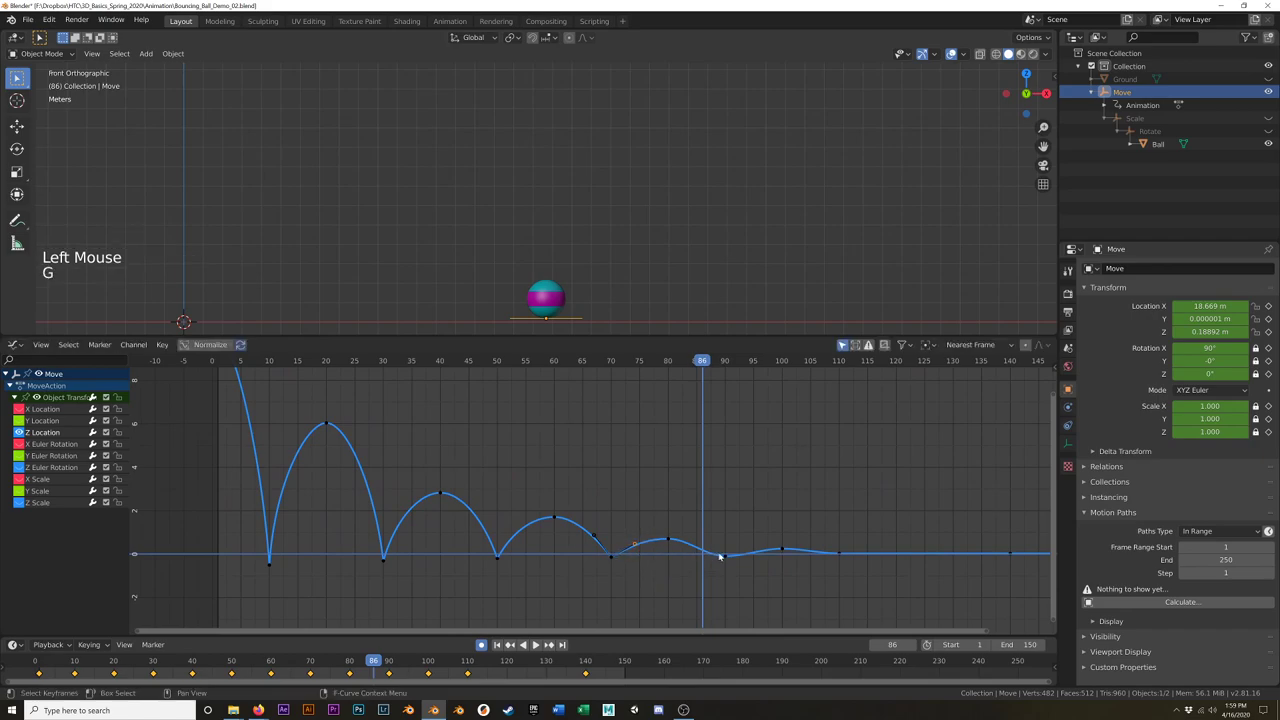
Step: Sharpen the Z Location curve at frame 90 by raising both of its handles to about 0.2
{"action": "left_click", "coordinate": [722, 555]}
{"action": "left_click", "coordinate": [706, 556]}
{"action": "key", "text": "g"}
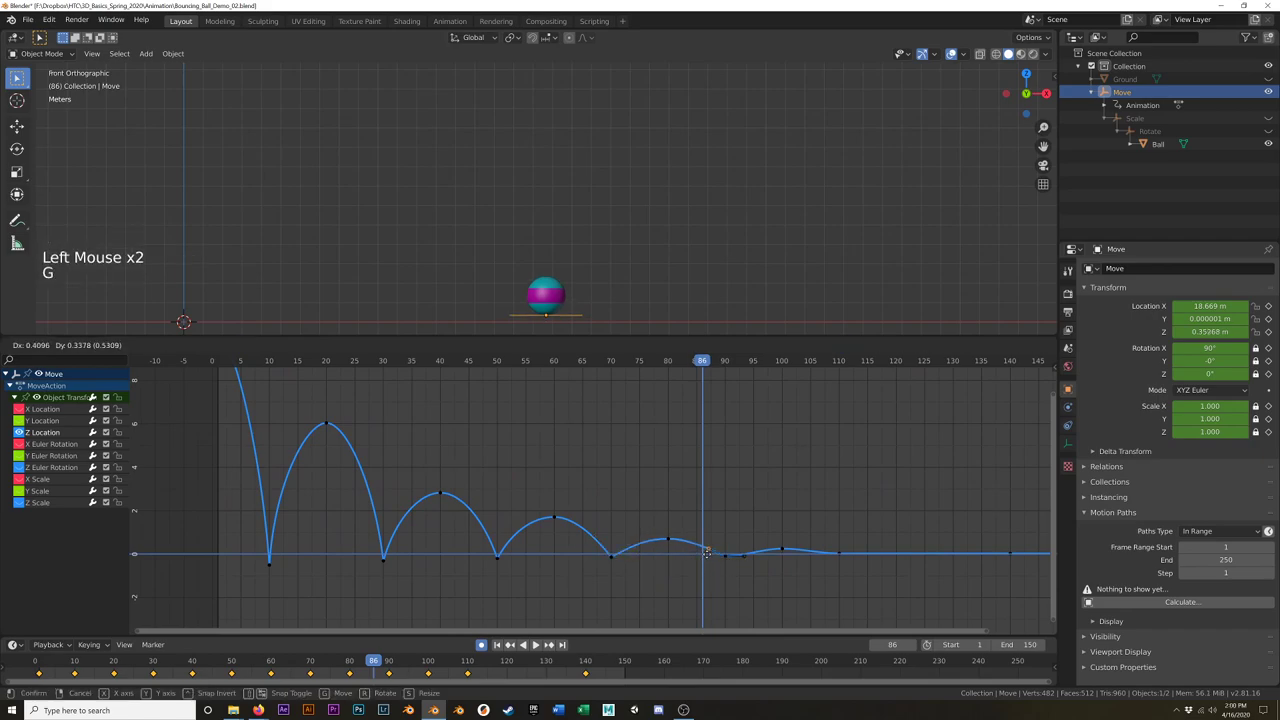
{"action": "left_click", "coordinate": [742, 558]}
{"action": "key", "text": "g"}
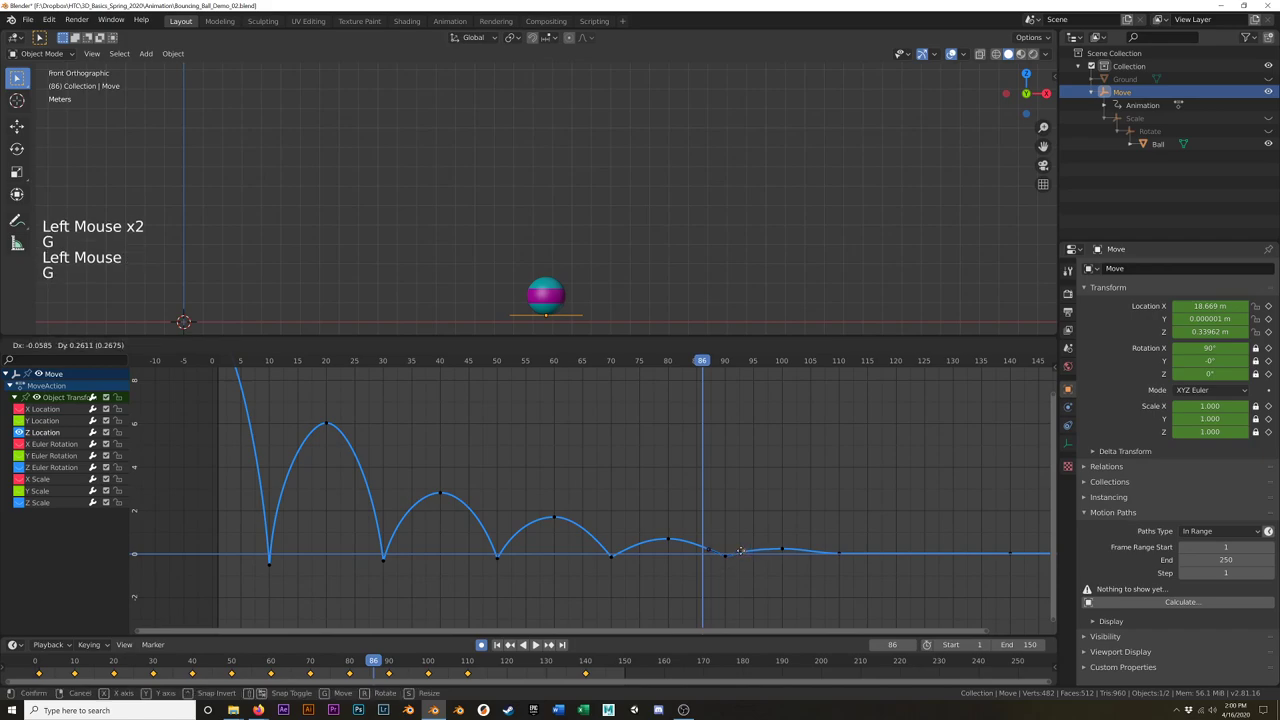
{"action": "left_click", "coordinate": [735, 563]}
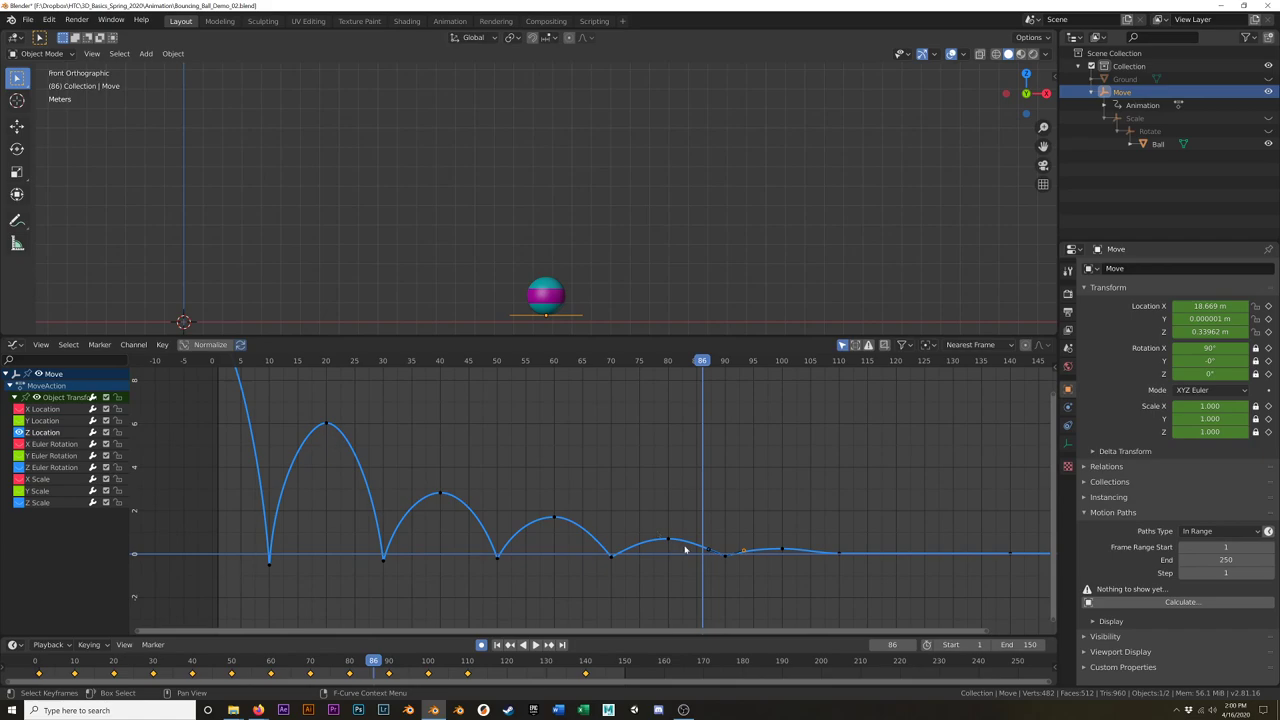
Step: Raise the left handle of the frame 110 keyframe on the Z Location curve to about 0.16
{"action": "middle_click_drag", "start_coordinate": [794, 571], "coordinate": [737, 557], "text": "shift"}
{"action": "left_click", "coordinate": [737, 557]}
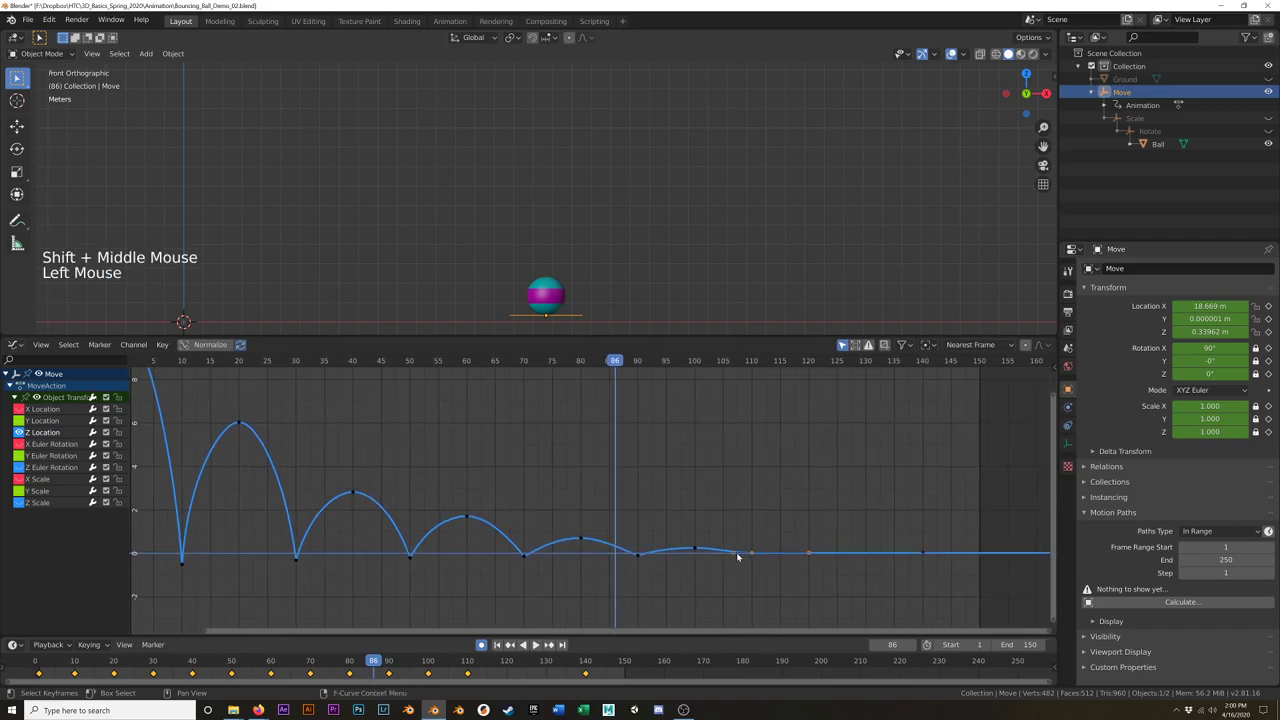
{"action": "key", "text": "g"}
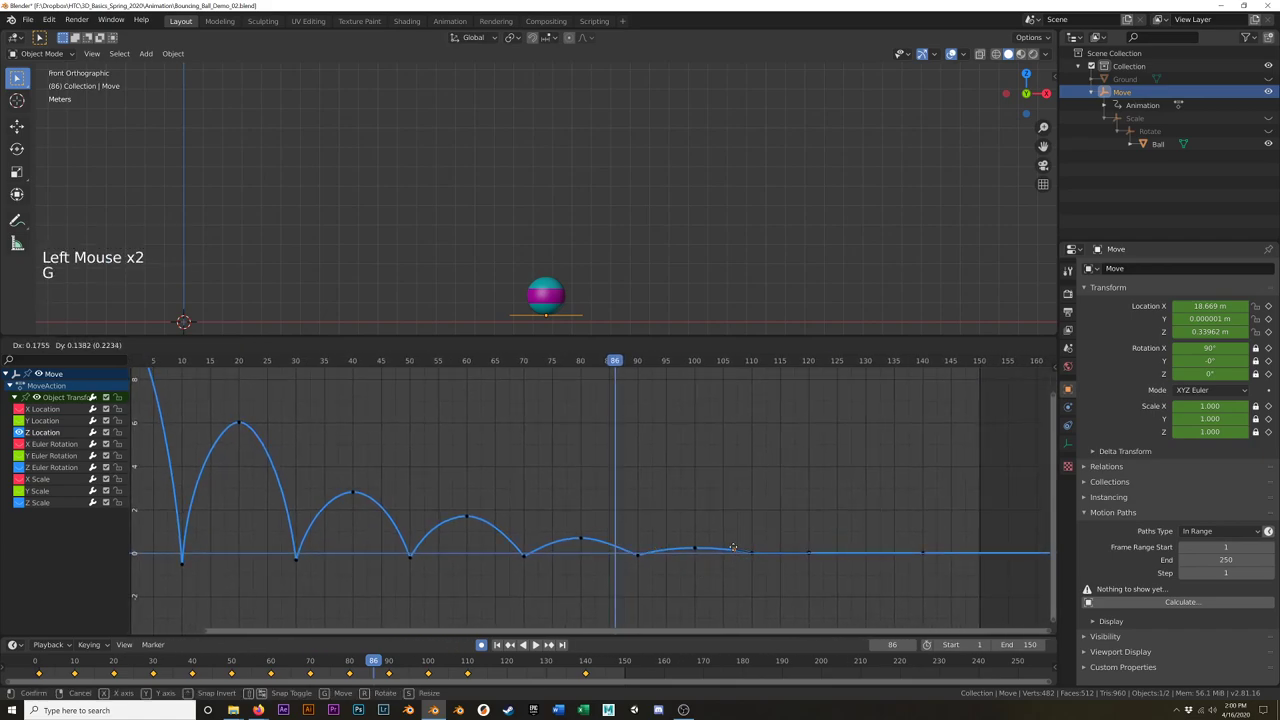
{"action": "left_click", "coordinate": [733, 548]}
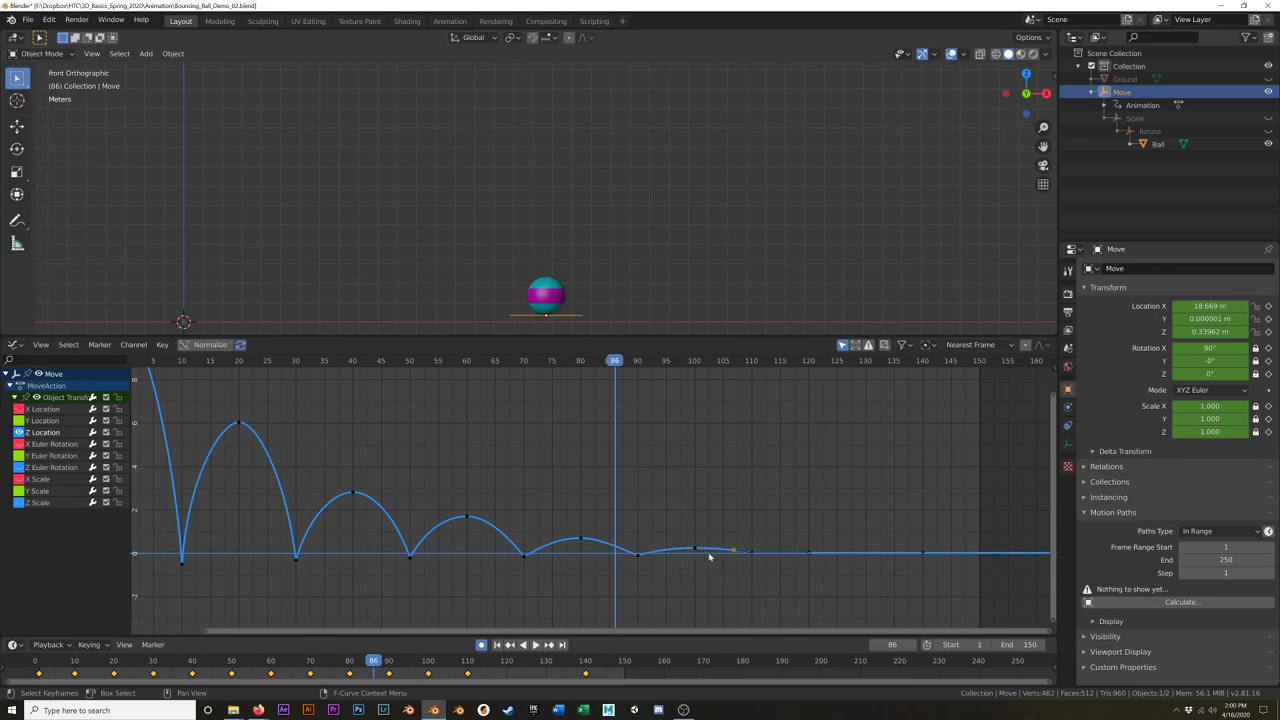
{"action": "middle_click_drag", "start_coordinate": [680, 546], "coordinate": [671, 514], "text": "alt"}
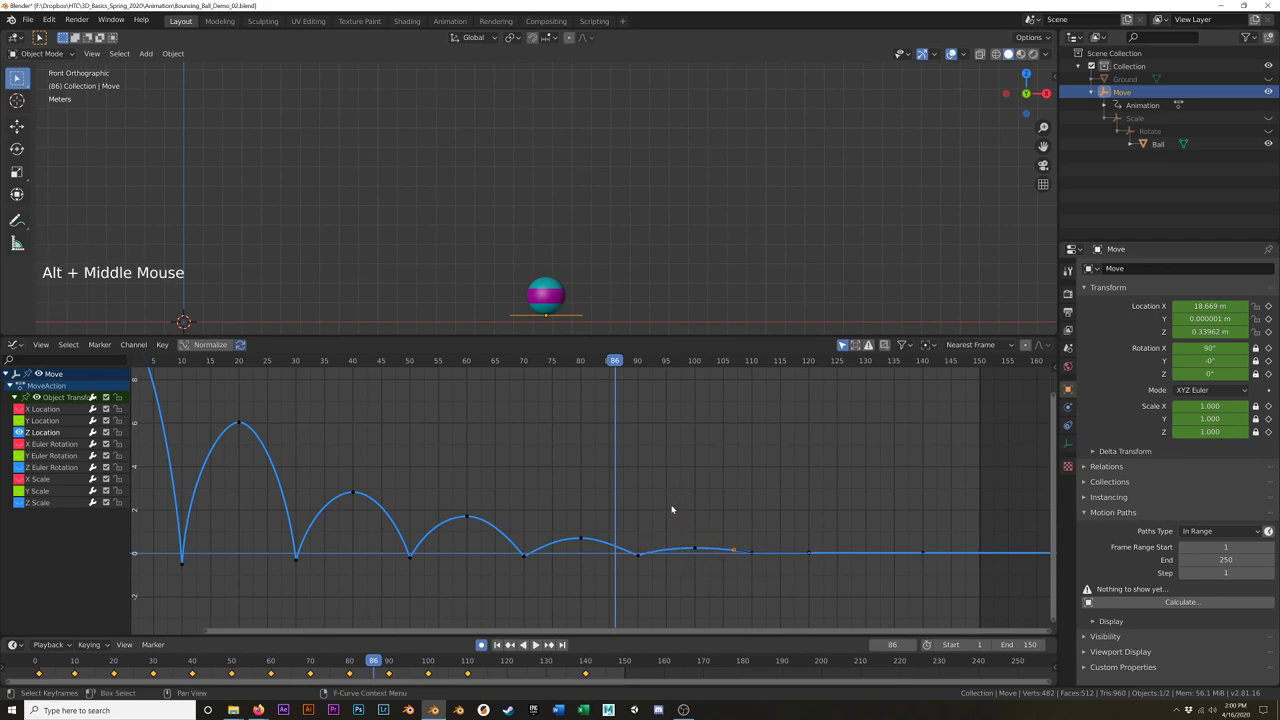
{"action": "middle_click_drag", "start_coordinate": [681, 565], "coordinate": [728, 560], "text": "ctrl"}
{"action": "left_click", "coordinate": [735, 537]}
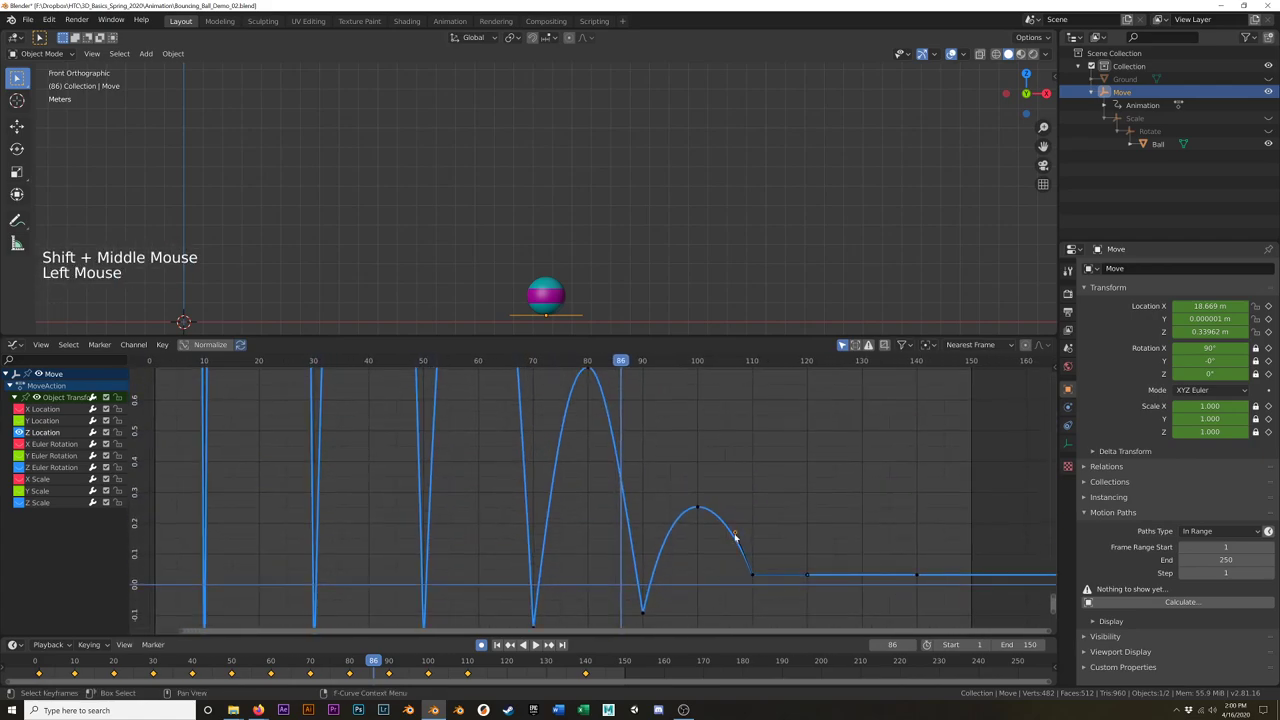
{"action": "key", "text": "r"}
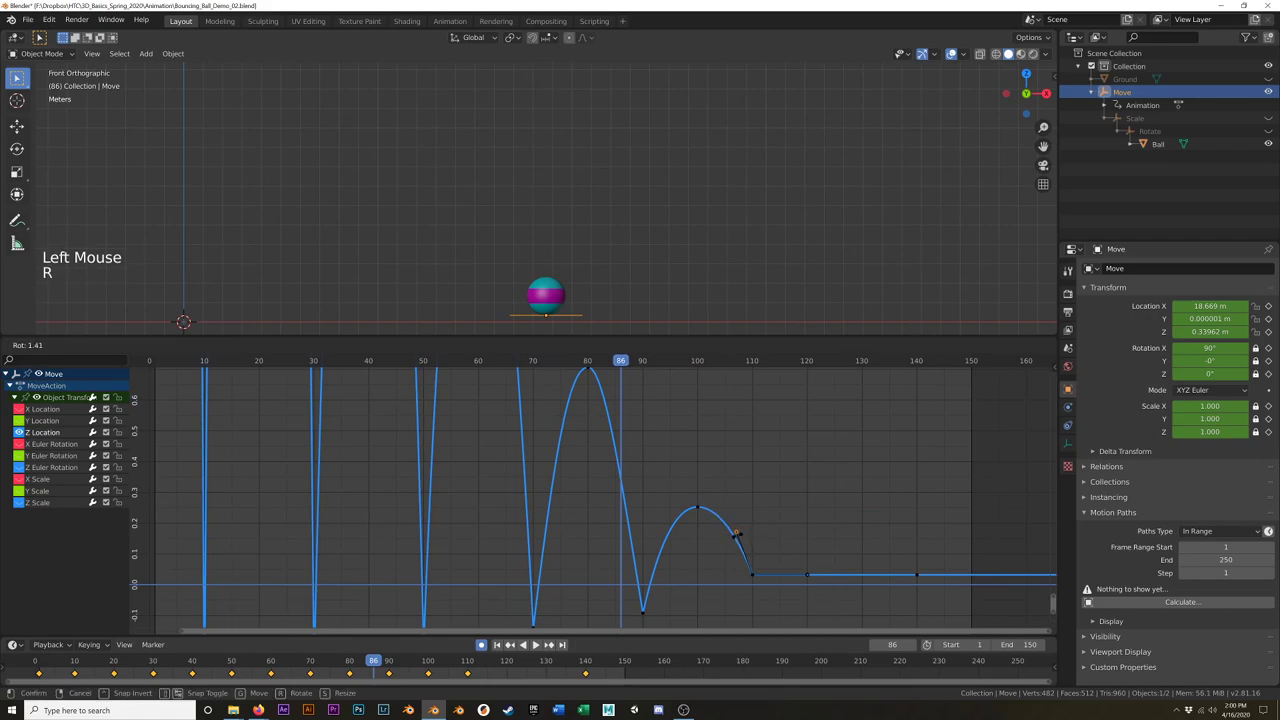
{"action": "left_click", "coordinate": [735, 537]}
Step: Steepen the Z Location contact at frame 90 by rotating its handles slightly and moving the left handle to about 0.26 near frame 89
{"action": "left_click", "coordinate": [643, 611]}
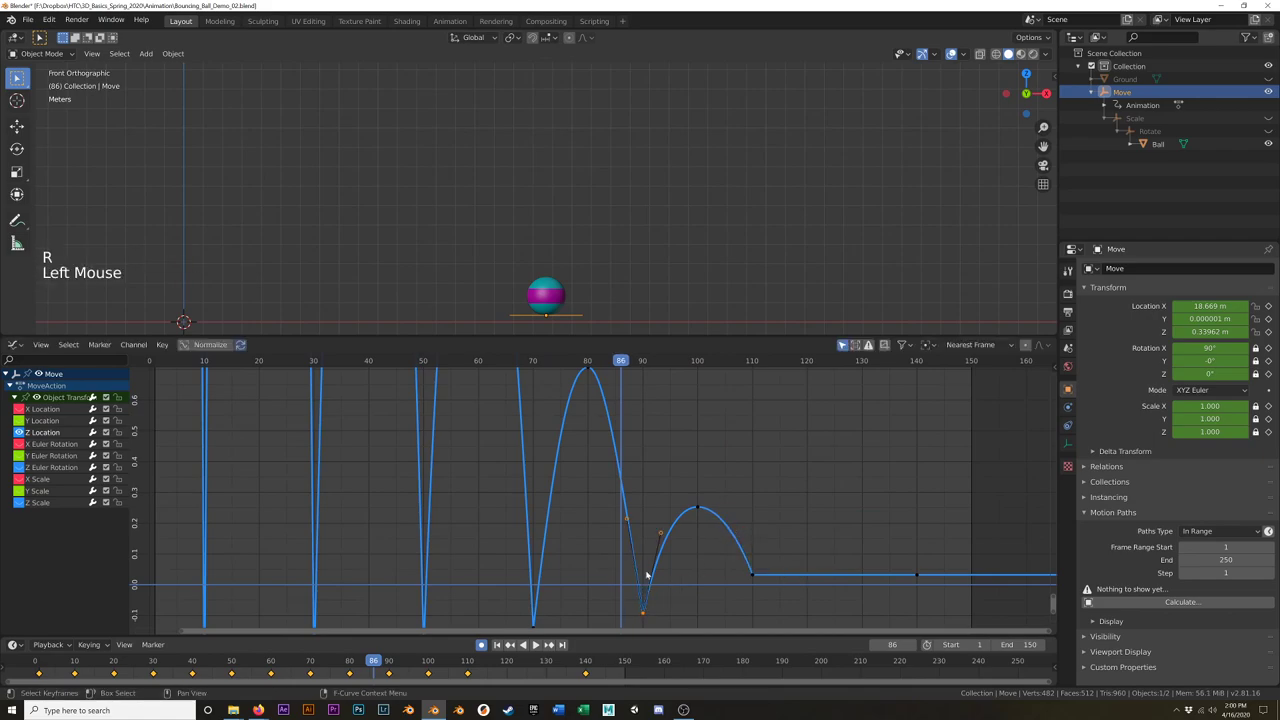
{"action": "key", "text": "r"}
{"action": "left_click", "coordinate": [632, 520]}
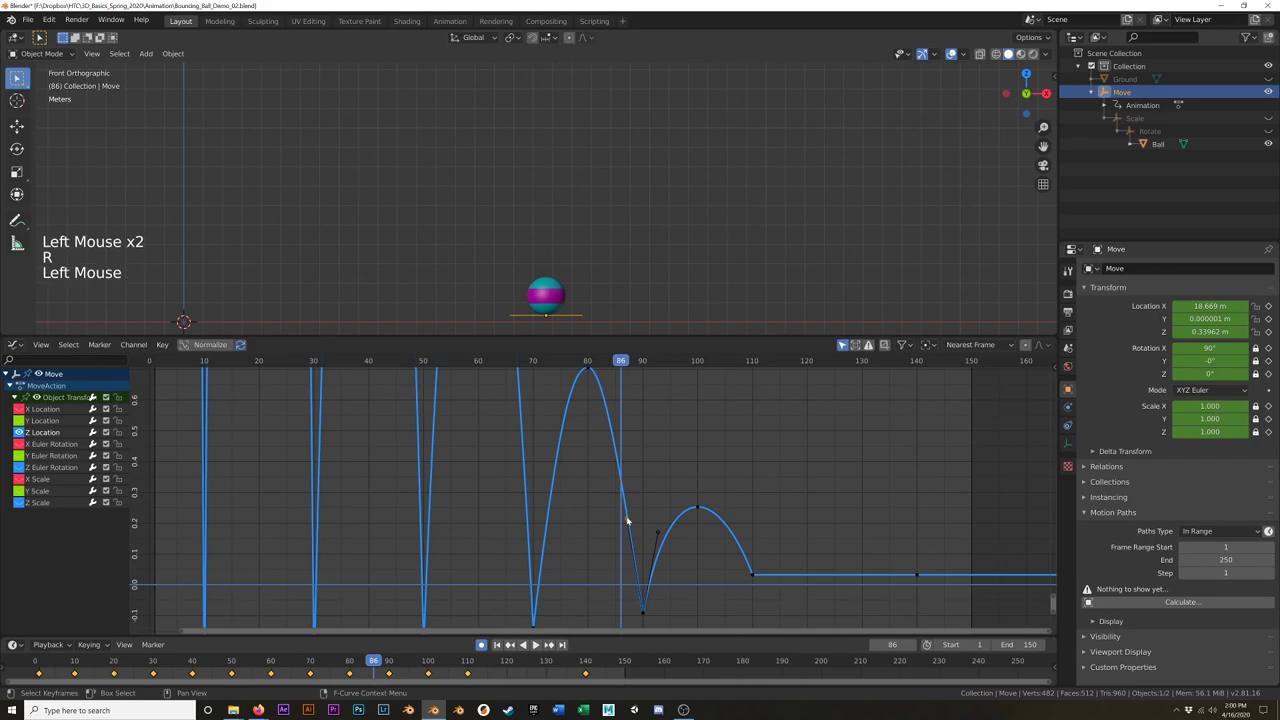
{"action": "key", "text": "r"}
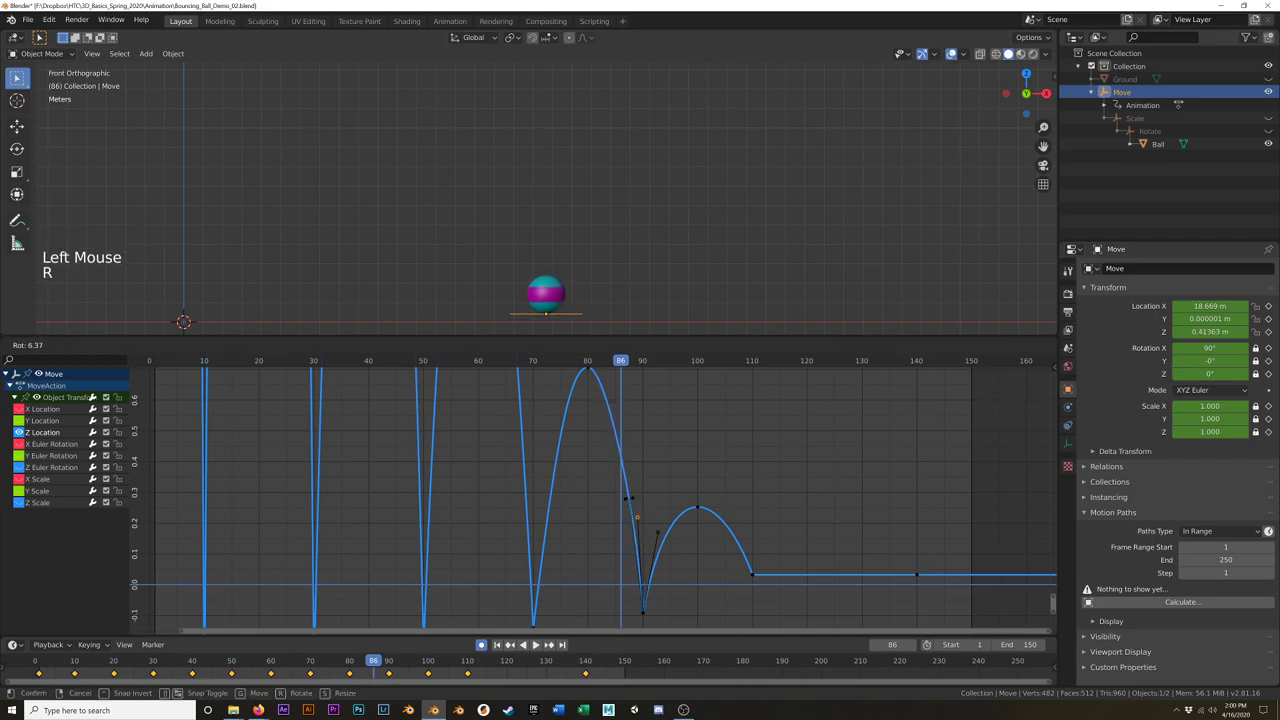
{"action": "left_click", "coordinate": [629, 500]}
{"action": "key", "text": "g"}
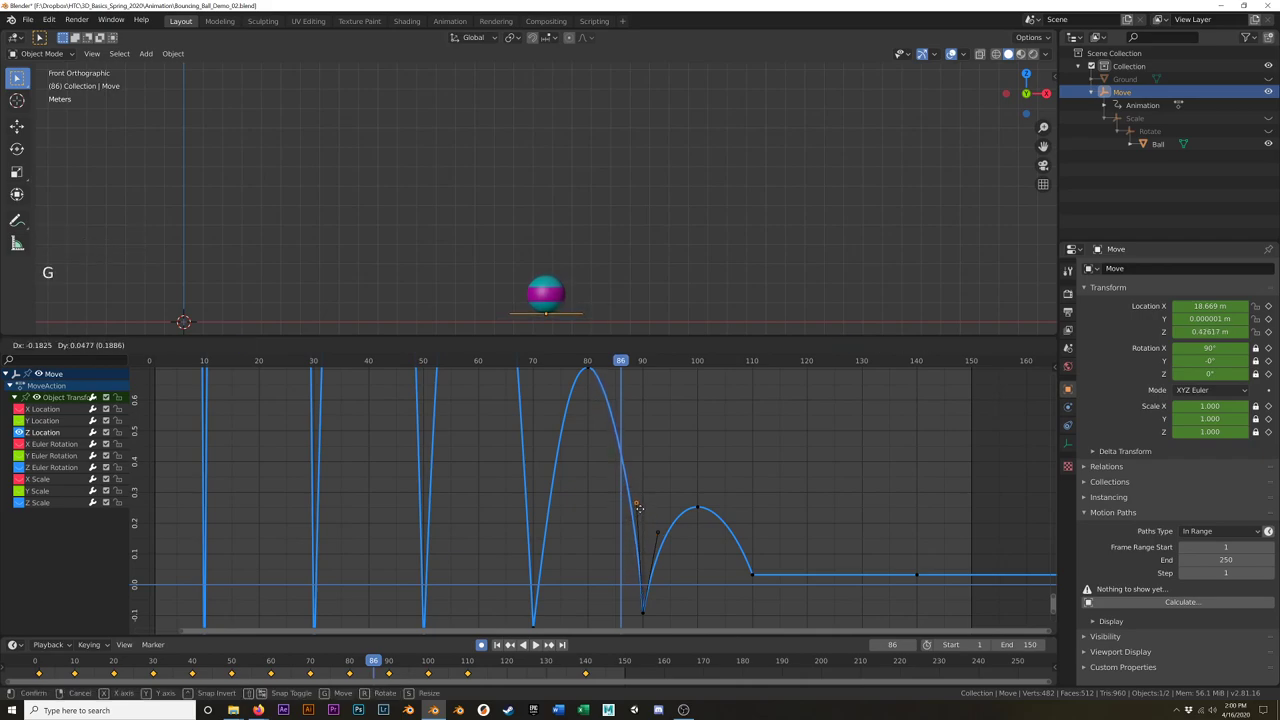
{"action": "left_click", "coordinate": [635, 506]}
Step: Fit all Z Location keyframes in the graph and play the animation to check the sharpened bounces
{"action": "scroll", "coordinate": [635, 506], "scroll_direction": "down", "scroll_amount": 8}
{"action": "key", "text": "a"}
{"action": "key", "text": "KP_Decimal"}
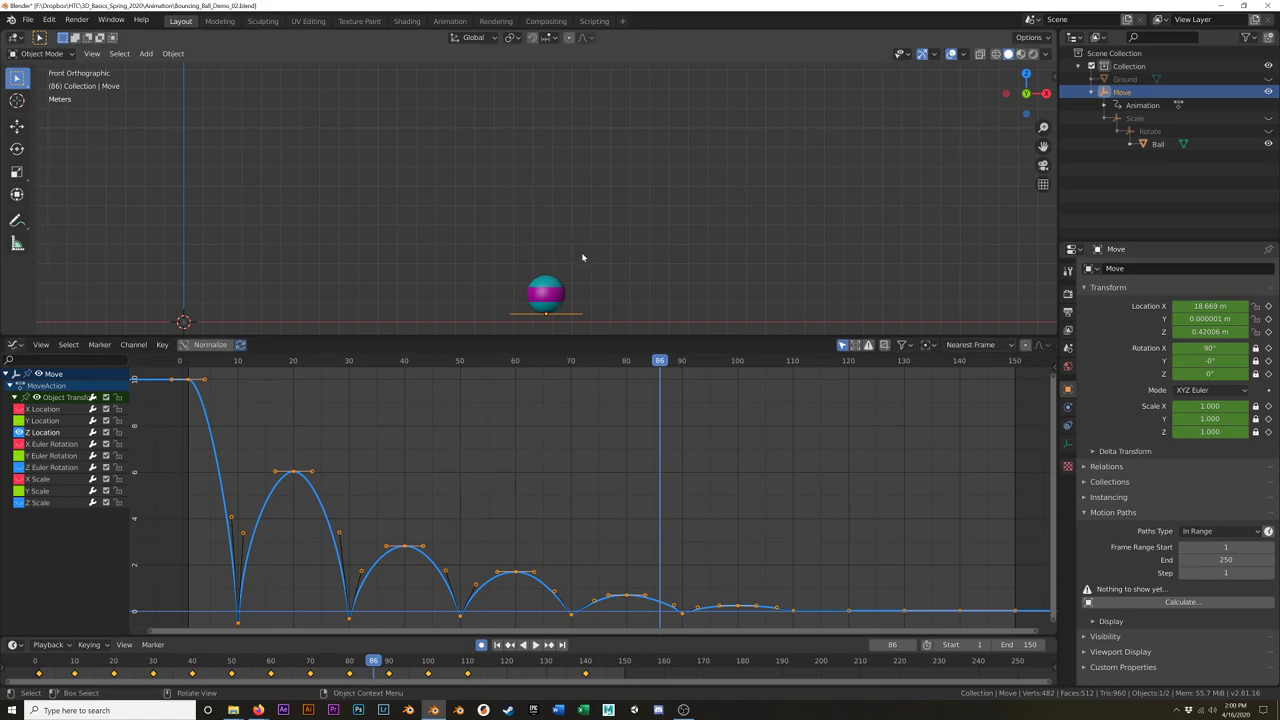
{"action": "key", "text": "space"}
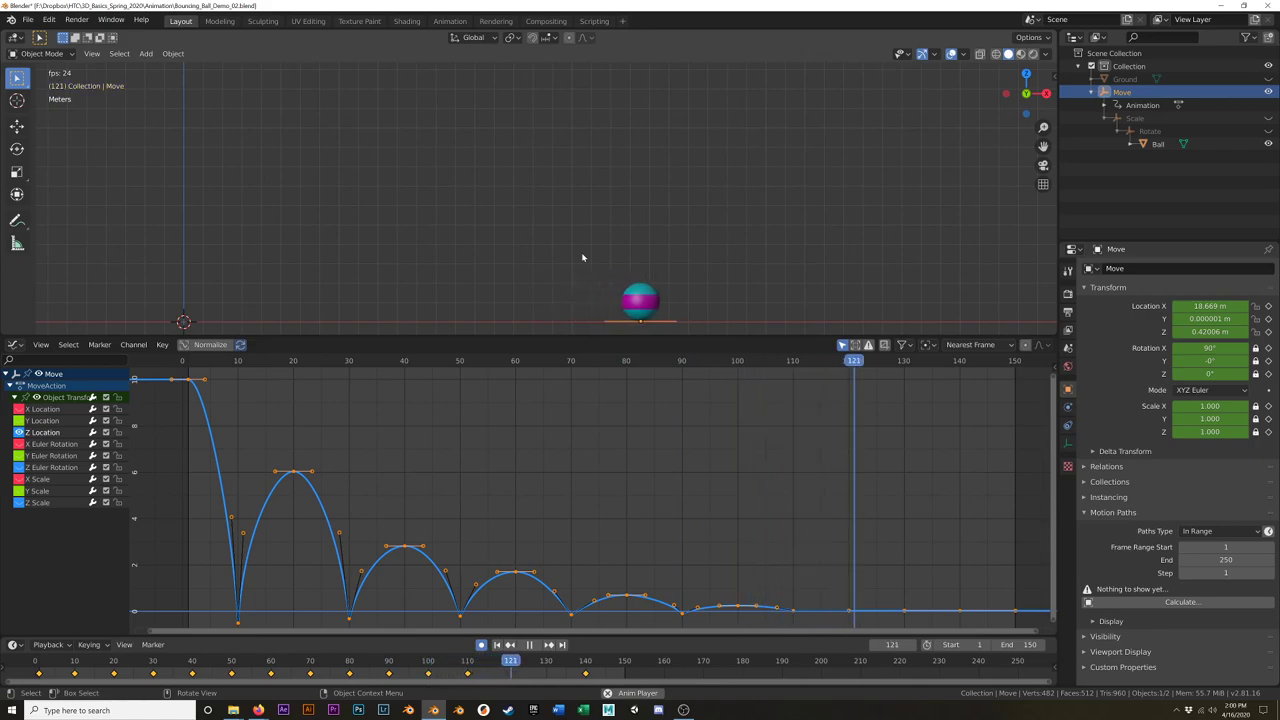
{"action": "key", "text": "space"}
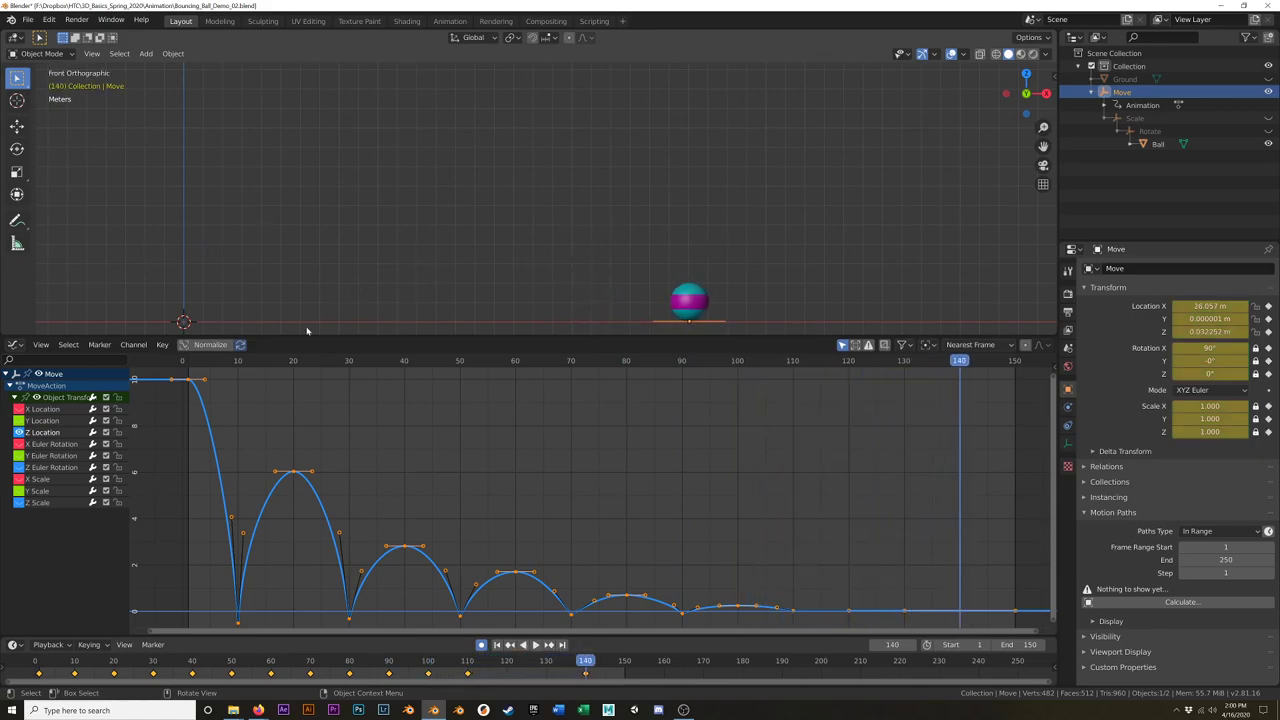
Step: Show the X Location curve, hide the Z Location curve, and fit all X Location keyframes in the graph
{"action": "left_click", "coordinate": [18, 409]}
{"action": "left_click", "coordinate": [18, 432]}
{"action": "scroll", "coordinate": [494, 465], "scroll_direction": "down", "scroll_amount": 6}
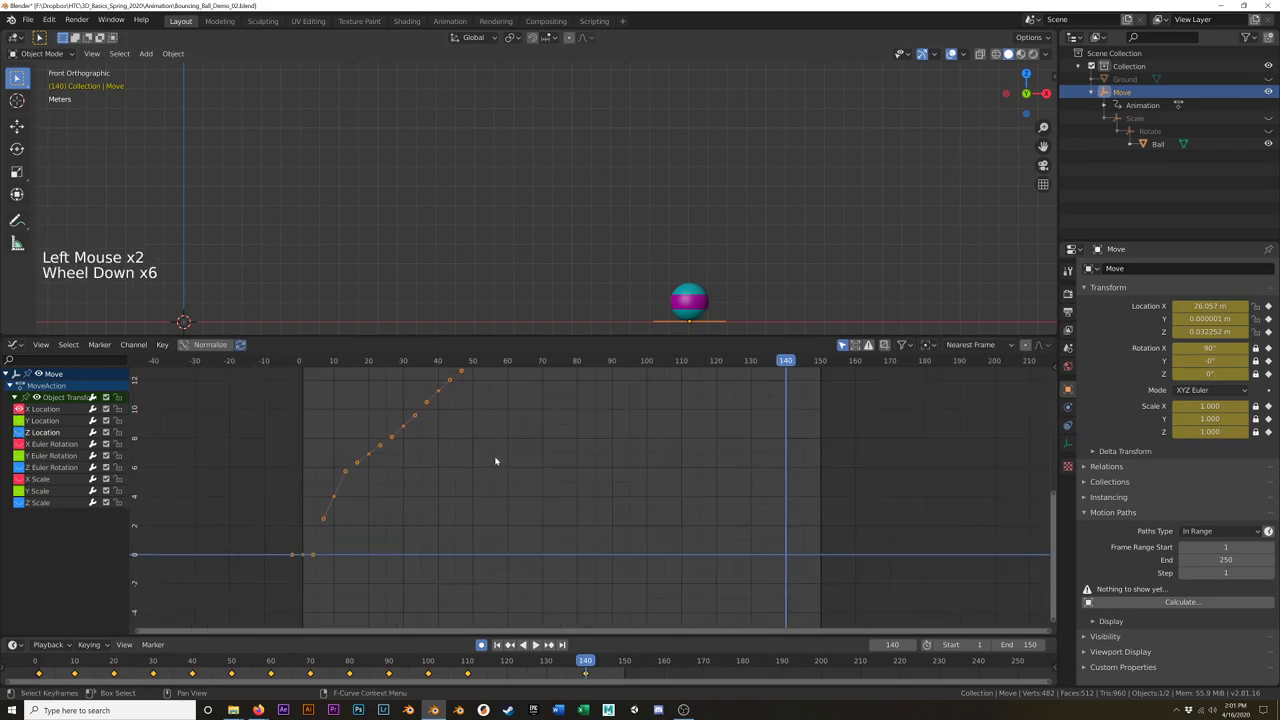
{"action": "scroll", "coordinate": [493, 441], "scroll_direction": "up", "scroll_amount": 3}
{"action": "key", "text": "a"}
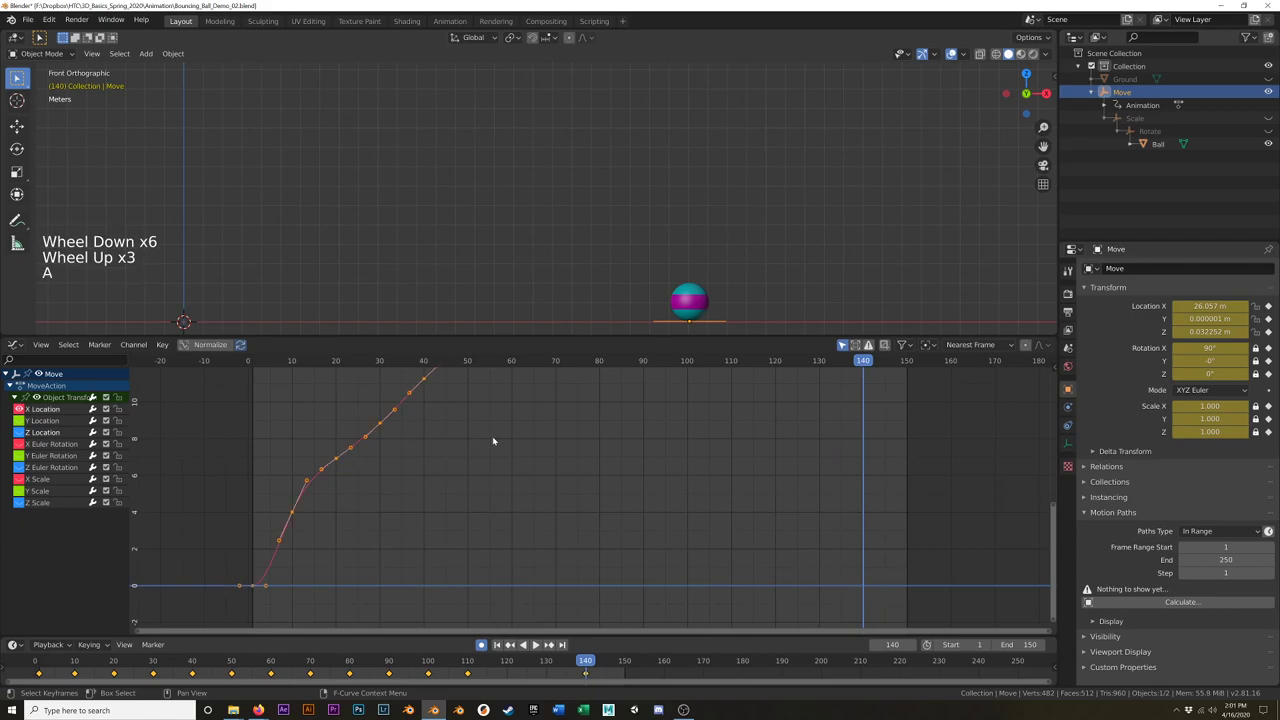
{"action": "key", "text": "KP_Decimal"}
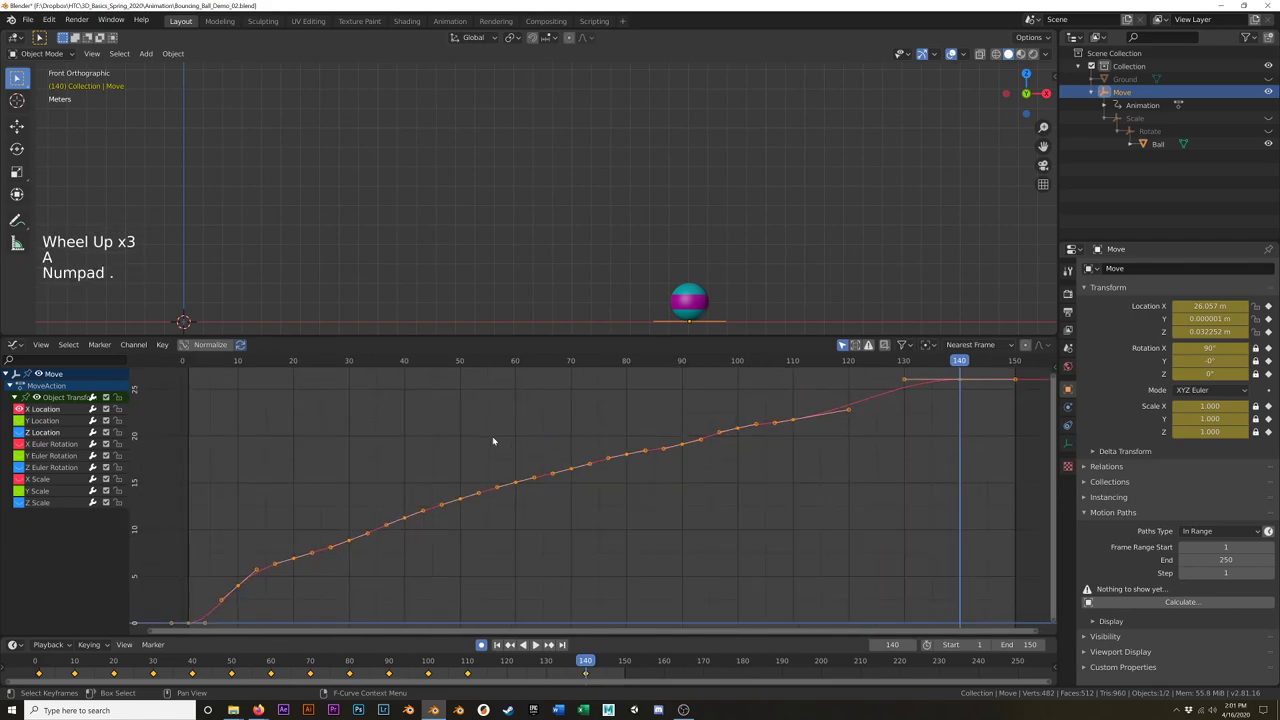
Step: Delete the X Location keyframes from frame 10 to frame 110, keeping only the first and last ones
{"action": "left_click", "coordinate": [330, 575]}
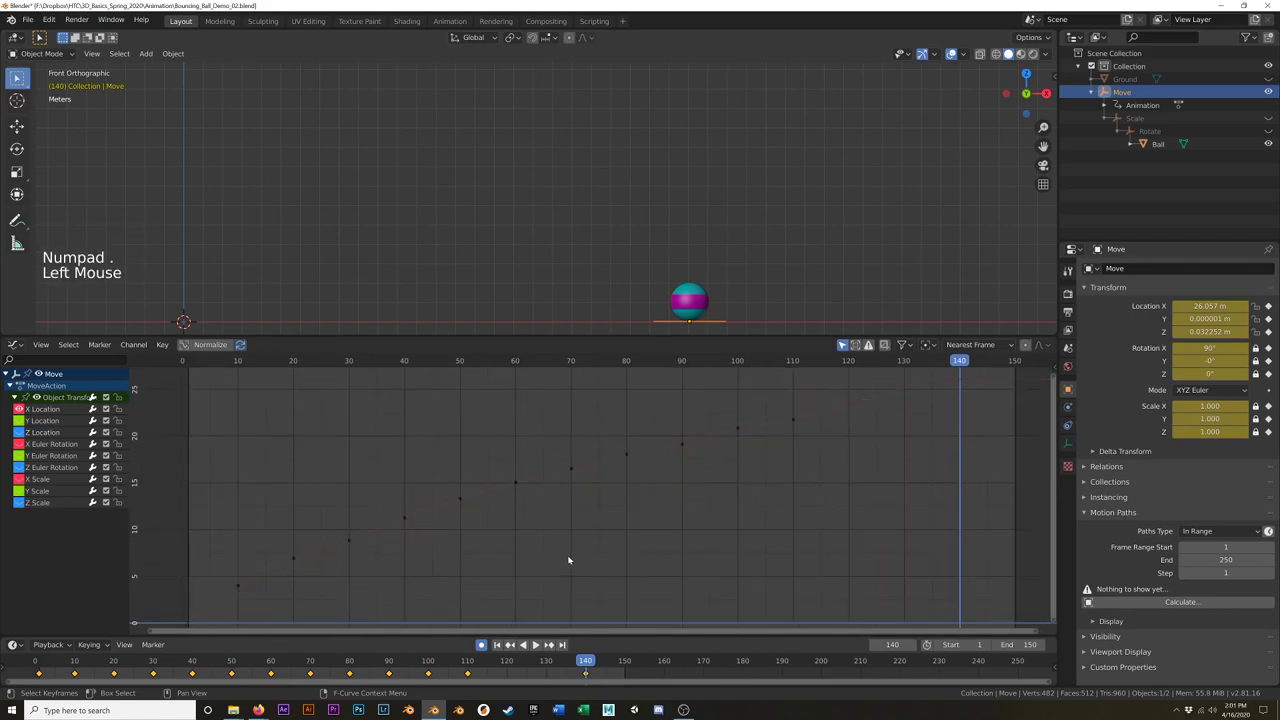
{"action": "middle_click_drag", "start_coordinate": [425, 563], "coordinate": [426, 555], "text": "shift"}
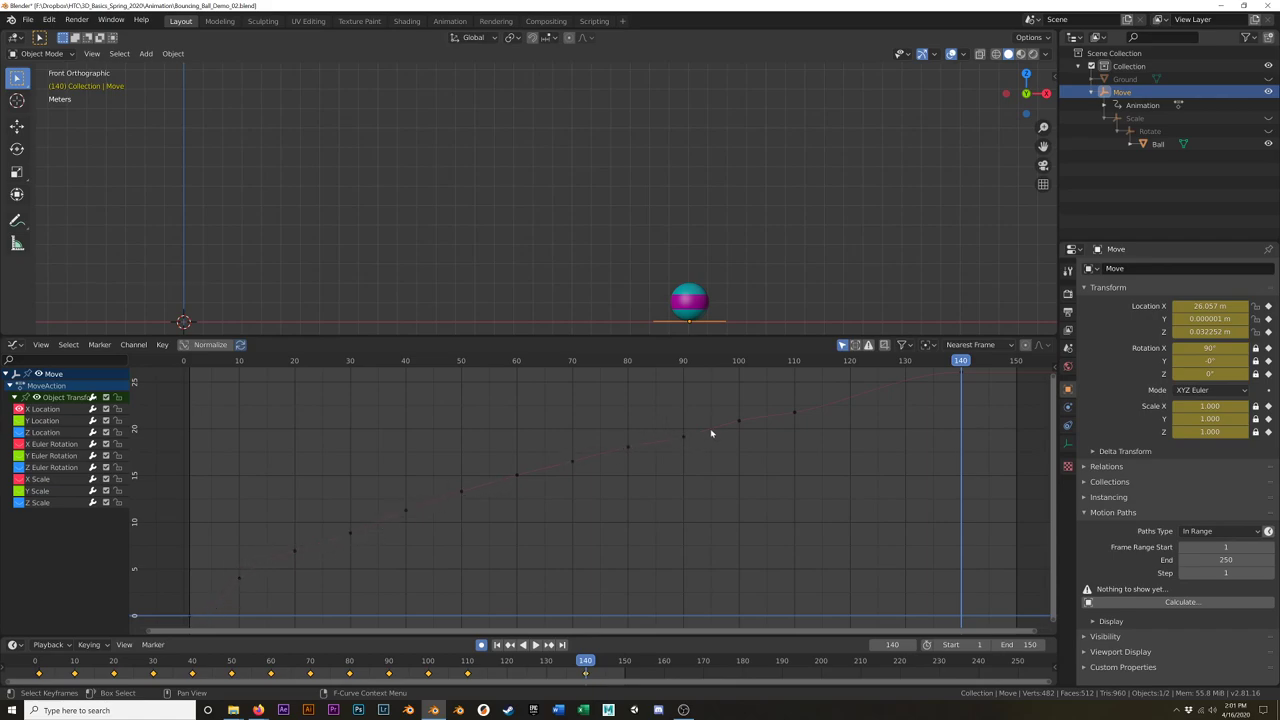
{"action": "scroll", "coordinate": [785, 448], "scroll_direction": "down", "scroll_amount": 5}
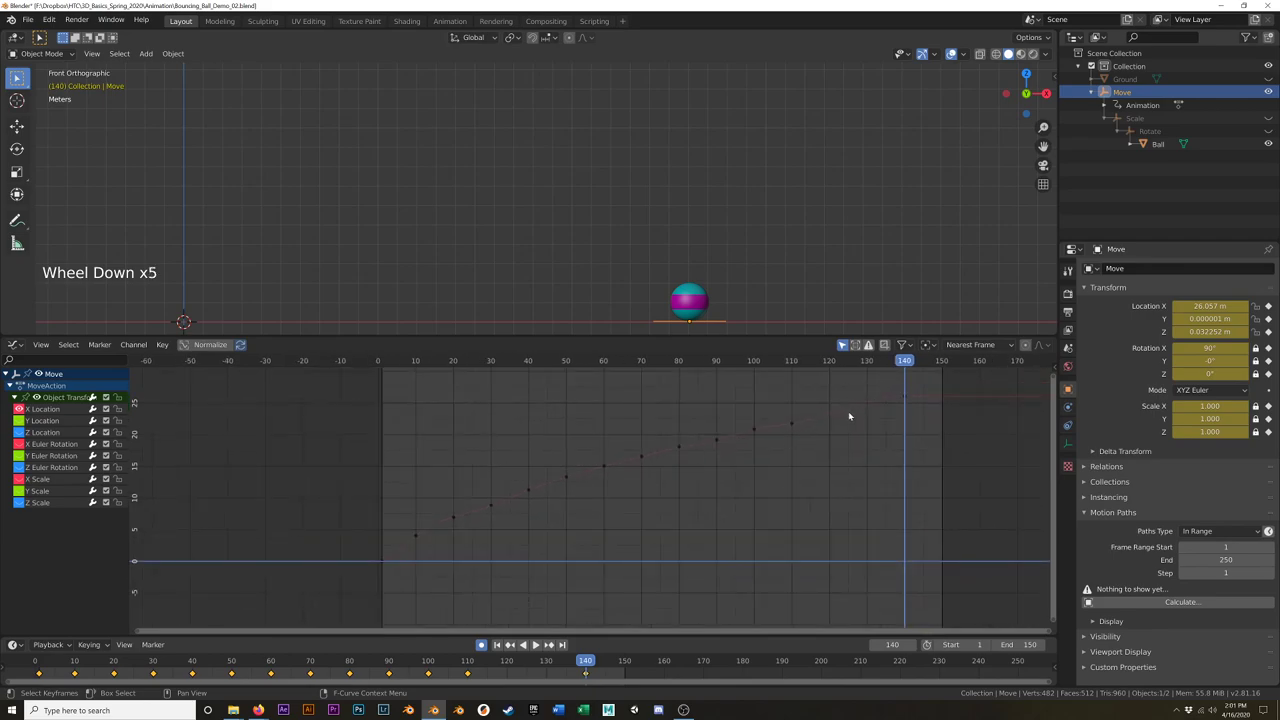
{"action": "left_click_drag", "start_coordinate": [900, 430], "coordinate": [871, 388]}
{"action": "left_click_drag", "start_coordinate": [800, 408], "coordinate": [400, 566]}
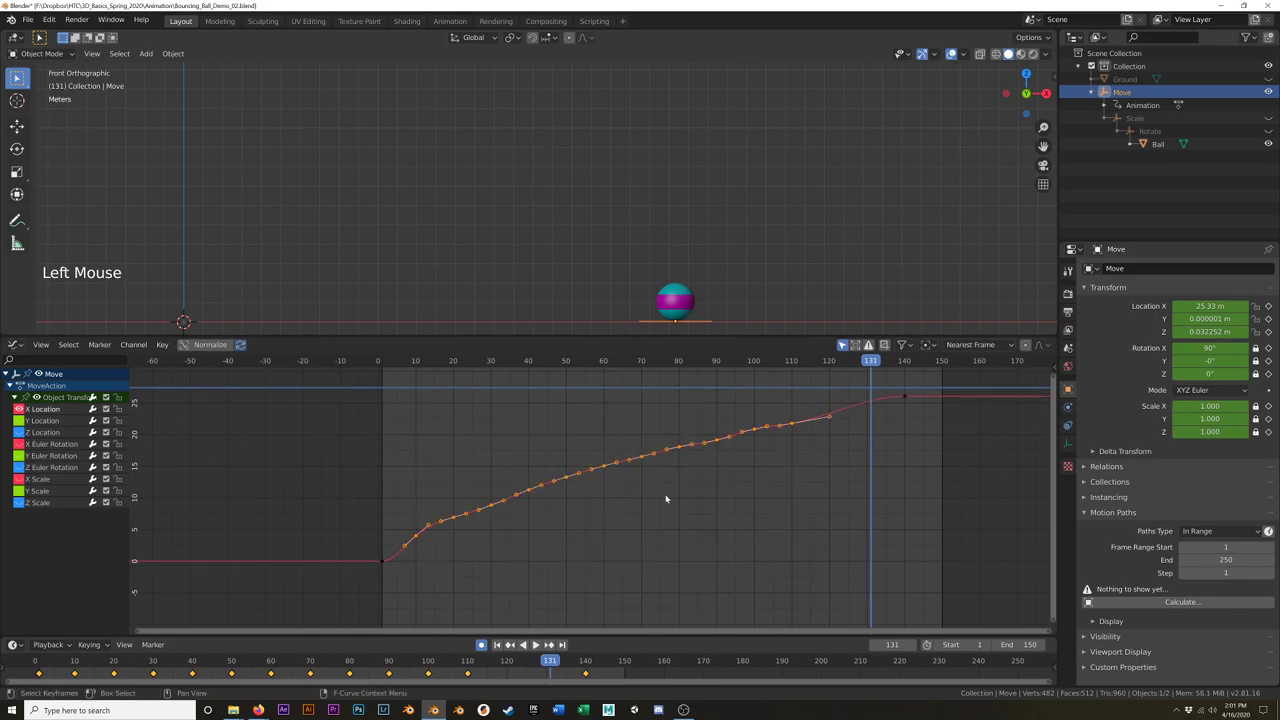
{"action": "key", "text": "x"}
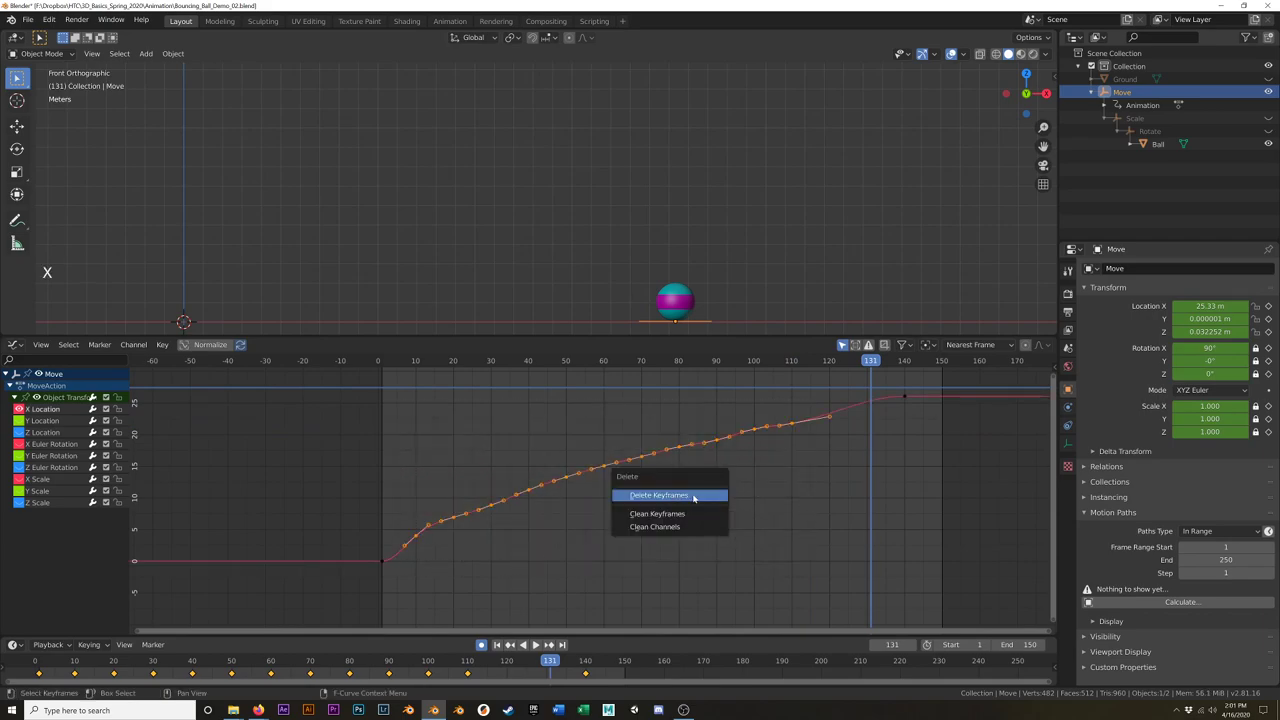
{"action": "left_click", "coordinate": [693, 496]}
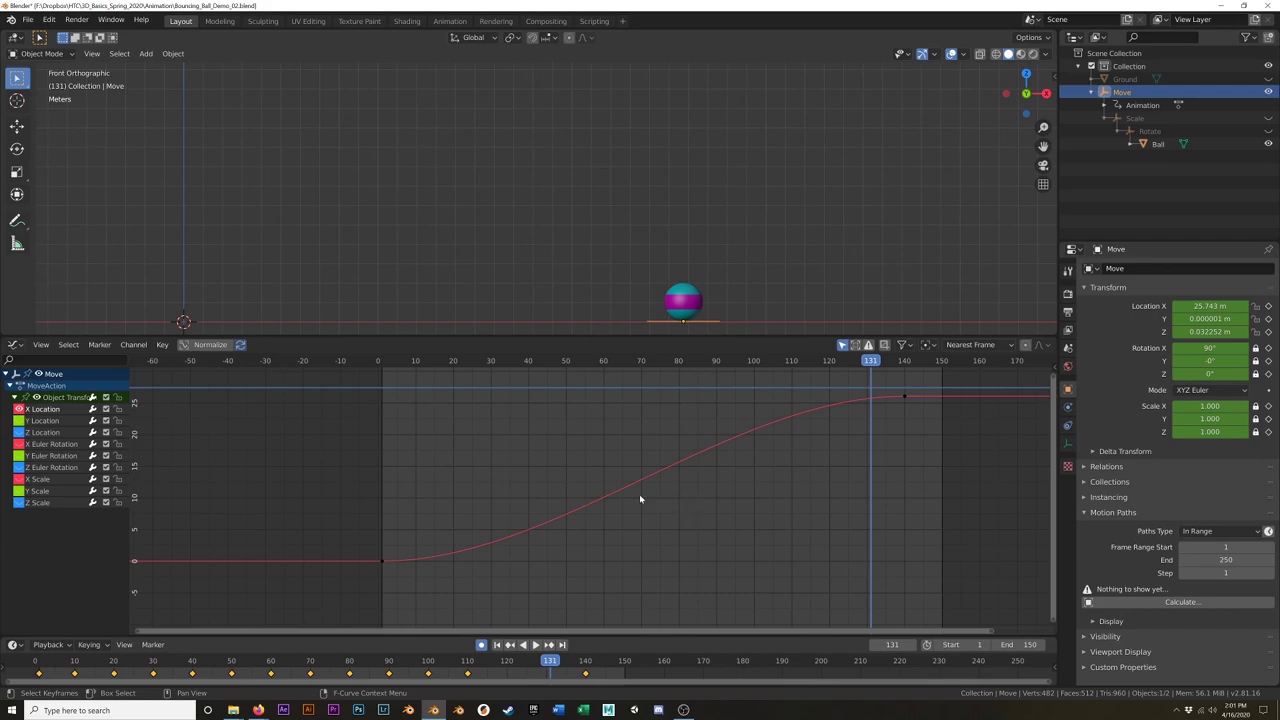
Step: Play the animation from the first frame and scrub back to frame 50 to check the ball's horizontal motion
{"action": "left_click", "coordinate": [382, 361]}
{"action": "key", "text": "space"}
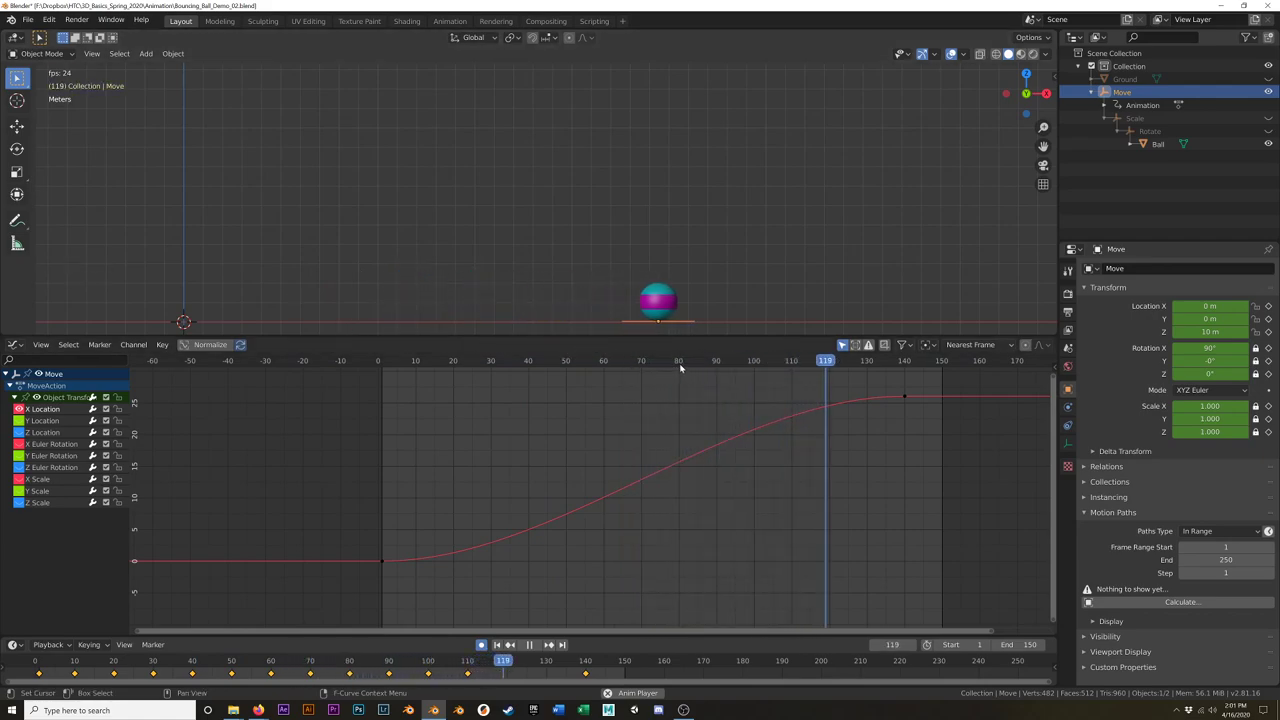
{"action": "key", "text": "space"}
{"action": "left_click", "coordinate": [784, 362]}
{"action": "left_click_drag", "start_coordinate": [784, 365], "coordinate": [566, 410]}
Step: Set the handle type of the first X Location keyframe to Vector
{"action": "left_click", "coordinate": [381, 561]}
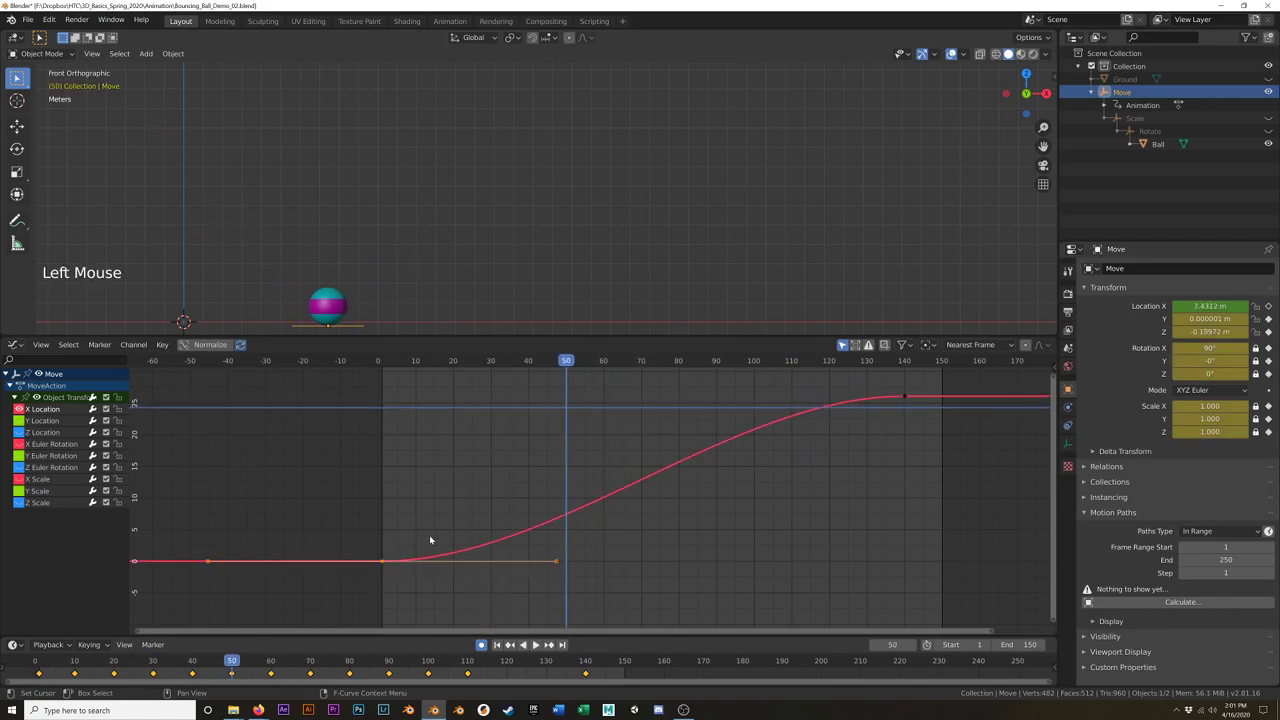
{"action": "key", "text": "v"}
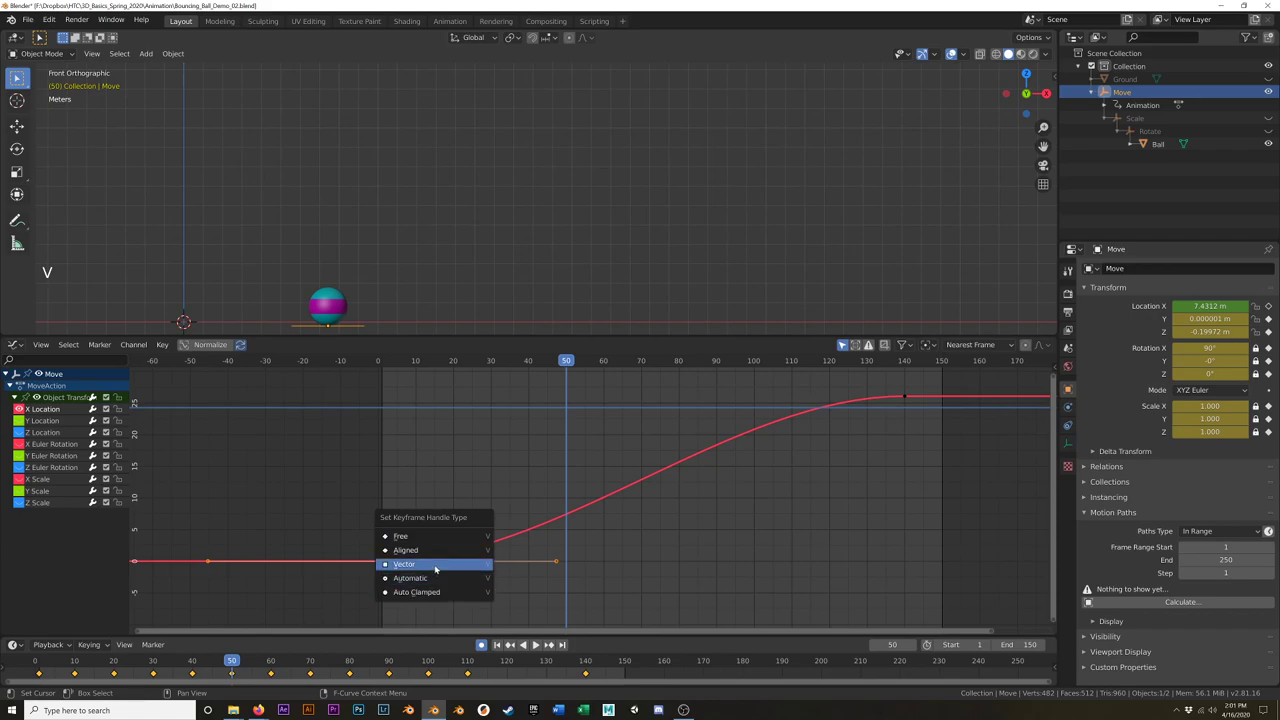
{"action": "left_click", "coordinate": [435, 566]}
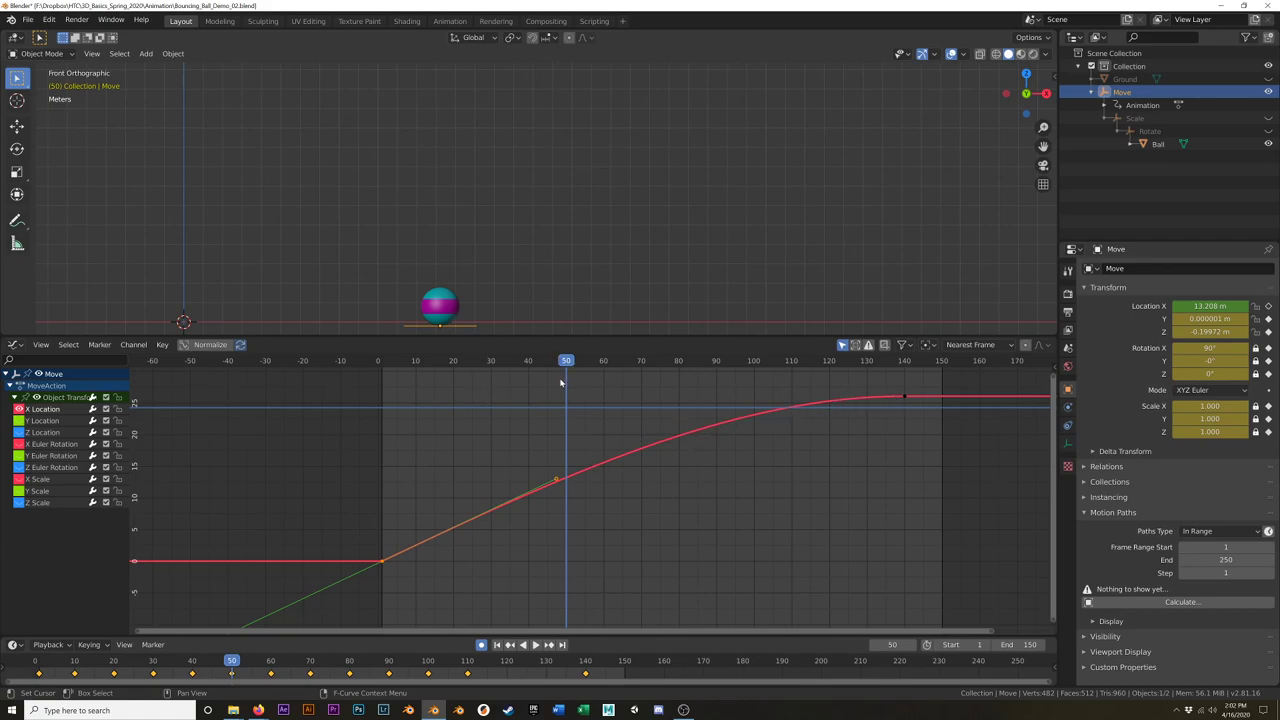
Step: Play the animation to check the ball's horizontal travel and how it settles toward the end
{"action": "key", "text": "space"}
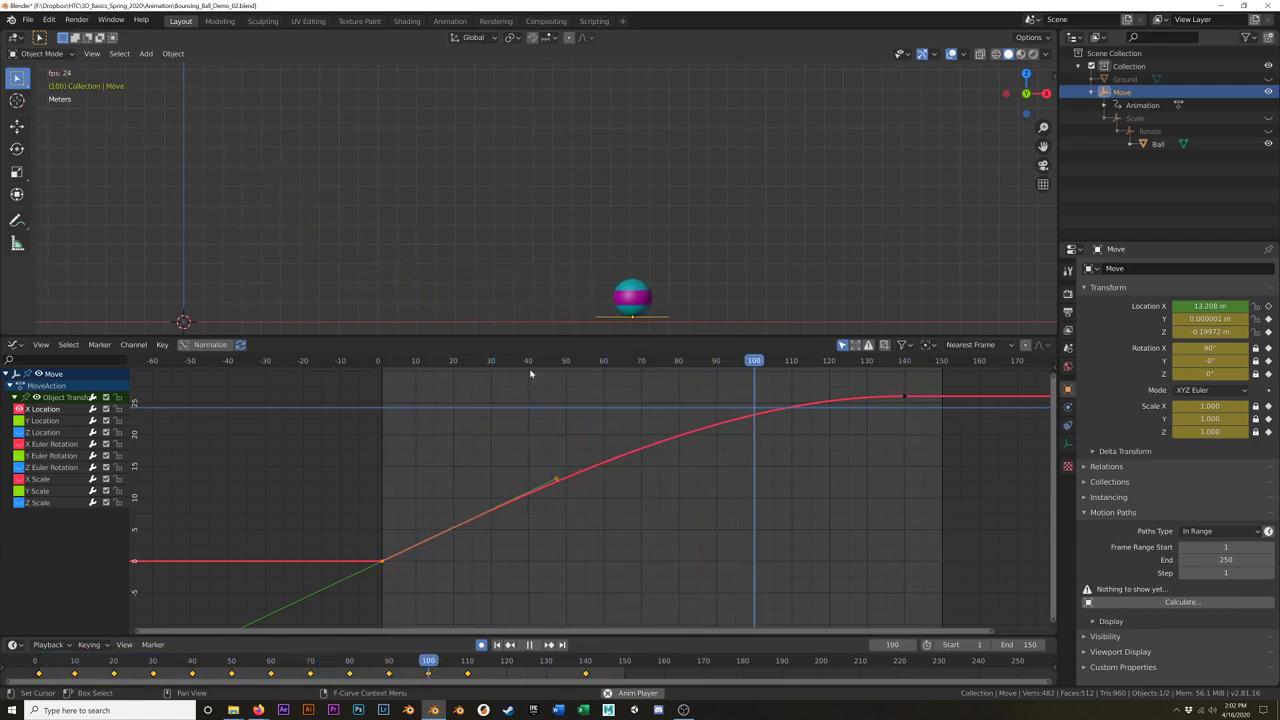
{"action": "key", "text": "space"}
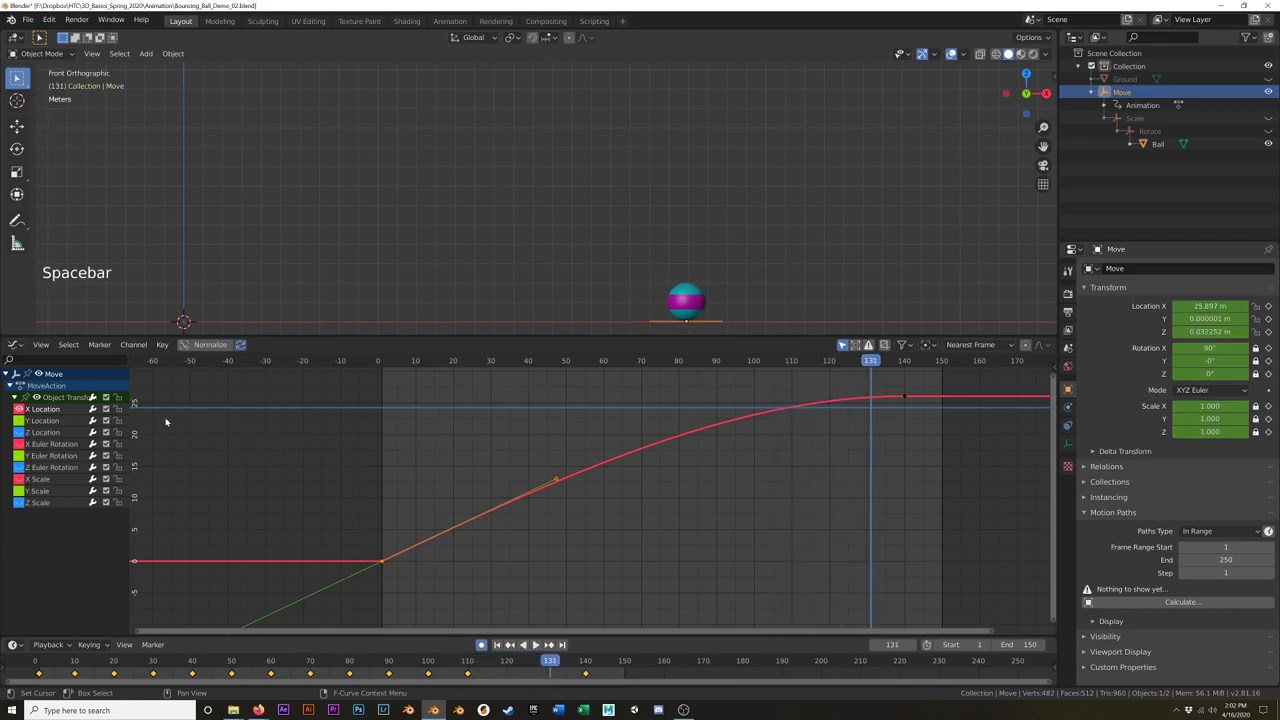
Step: Show the Z Location curve, hide the X Location curve, and frame the bounce arcs in the graph
{"action": "left_click", "coordinate": [18, 432]}
{"action": "left_click", "coordinate": [18, 409]}
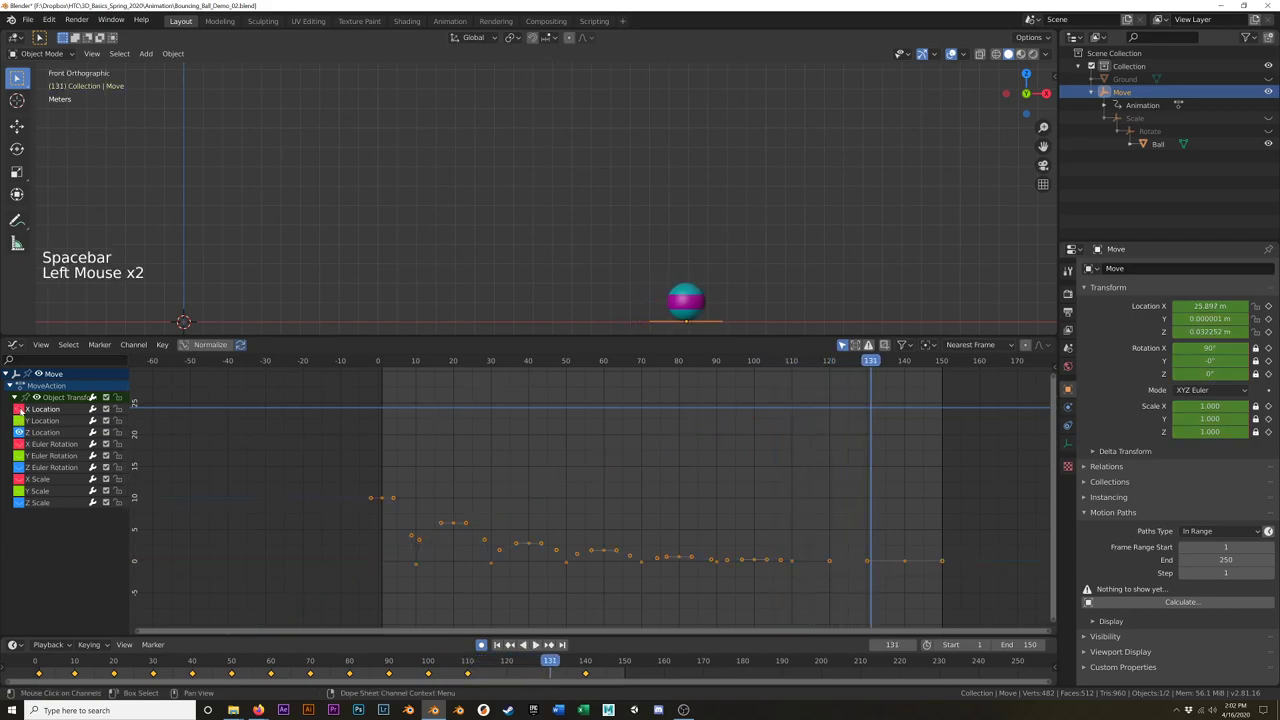
{"action": "scroll", "coordinate": [478, 518], "scroll_direction": "up", "scroll_amount": 1}
{"action": "scroll", "coordinate": [478, 518], "scroll_direction": "up", "scroll_amount": 5}
{"action": "middle_click_drag", "start_coordinate": [478, 518], "coordinate": [459, 453], "text": "shift"}
{"action": "middle_click", "coordinate": [488, 483], "text": "alt"}
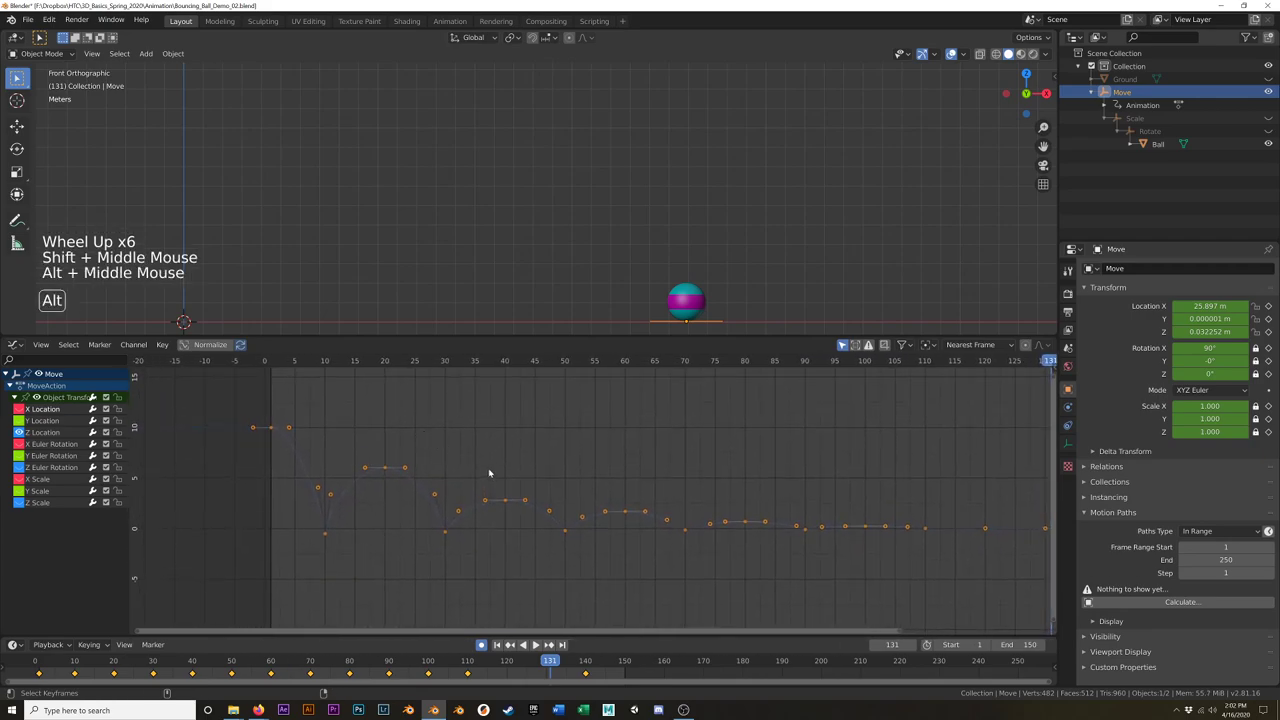
{"action": "left_click", "coordinate": [438, 441]}
{"action": "middle_click", "coordinate": [494, 443], "text": "alt"}
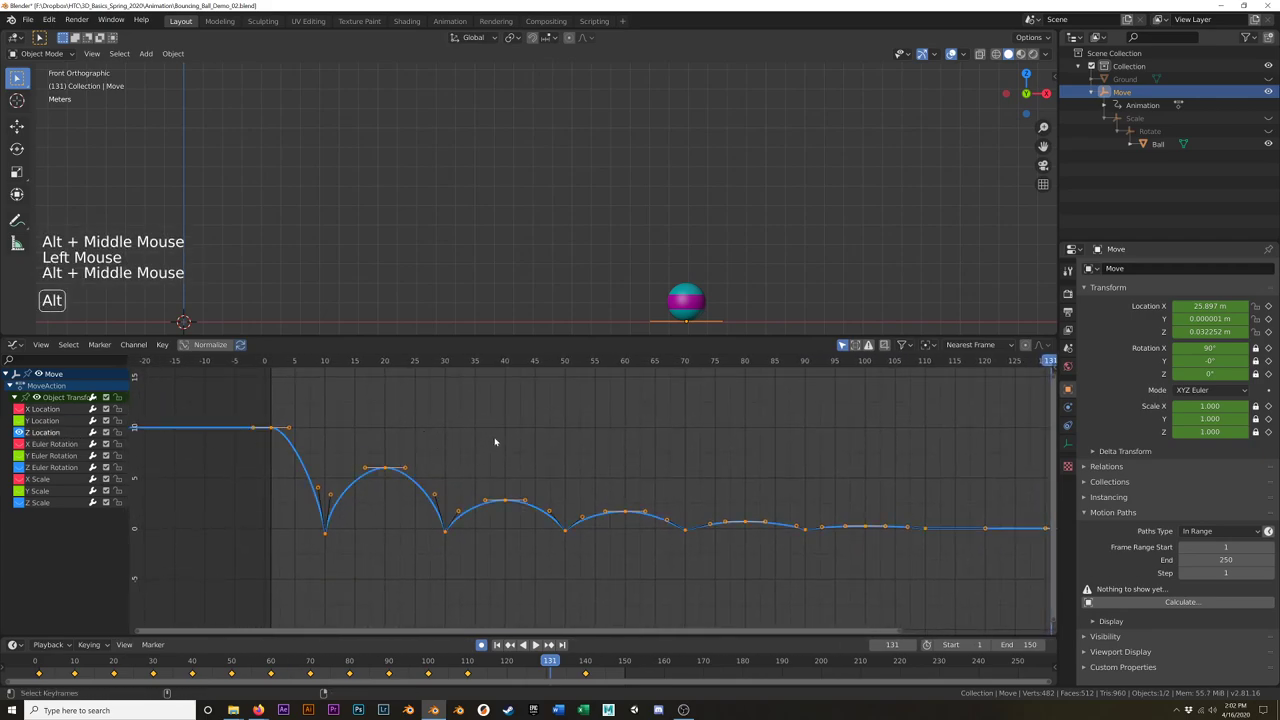
{"action": "middle_click", "coordinate": [520, 446], "text": "alt"}
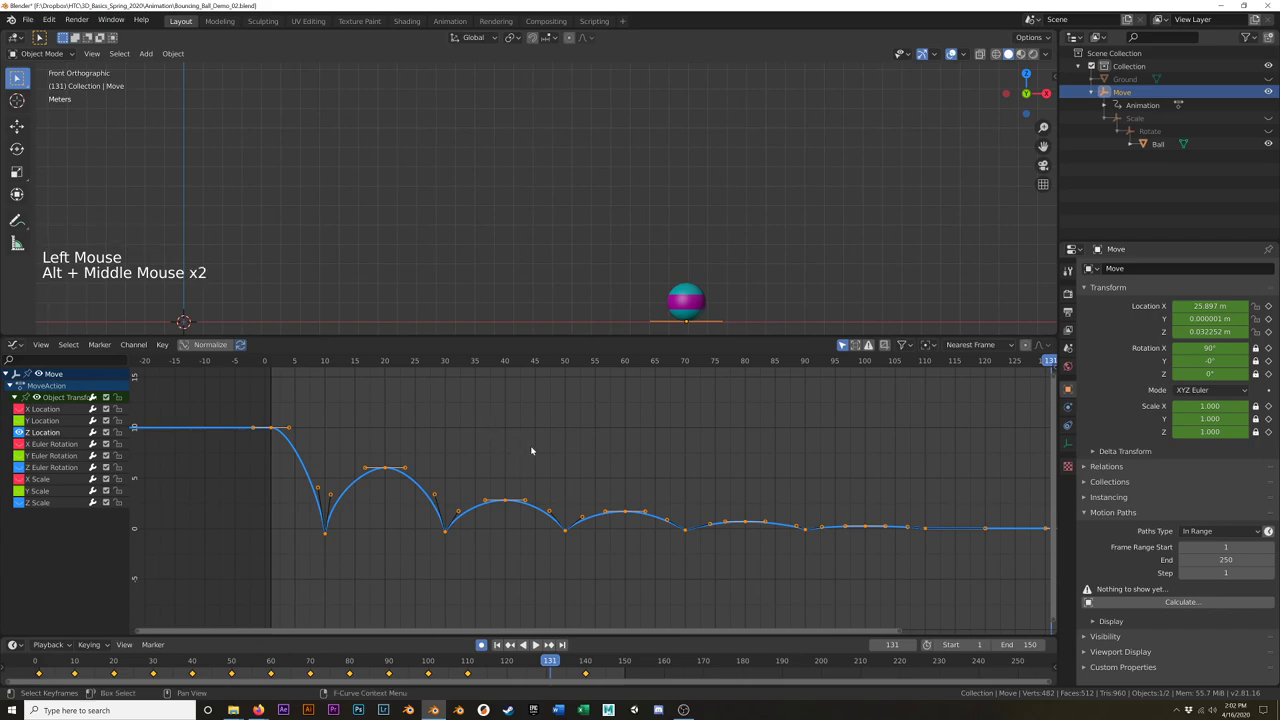
{"action": "middle_click", "coordinate": [540, 447], "text": "ctrl"}
{"action": "middle_click_drag", "start_coordinate": [540, 447], "coordinate": [506, 417], "text": "ctrl"}
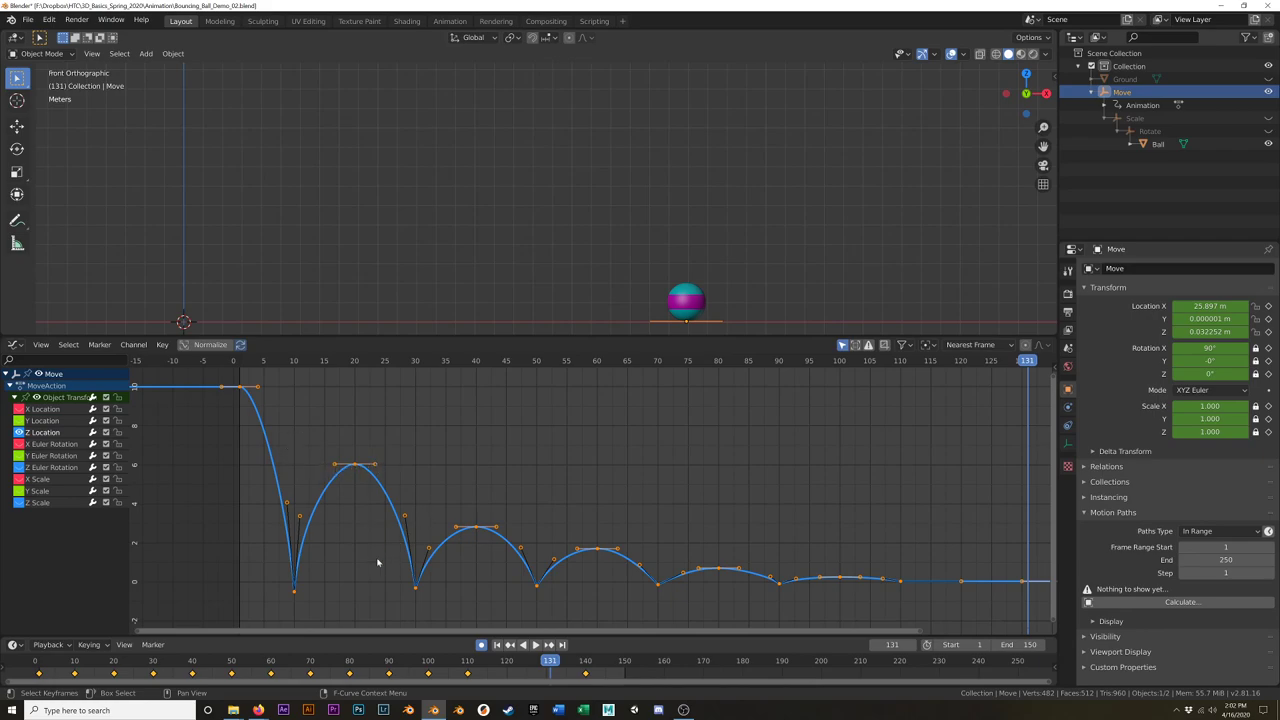
Step: Go to frame 40 and raise the Z Location peak keyframe there to about 3.41 m, moving it along Y only
{"action": "scroll", "coordinate": [396, 551], "scroll_direction": "up", "scroll_amount": 4}
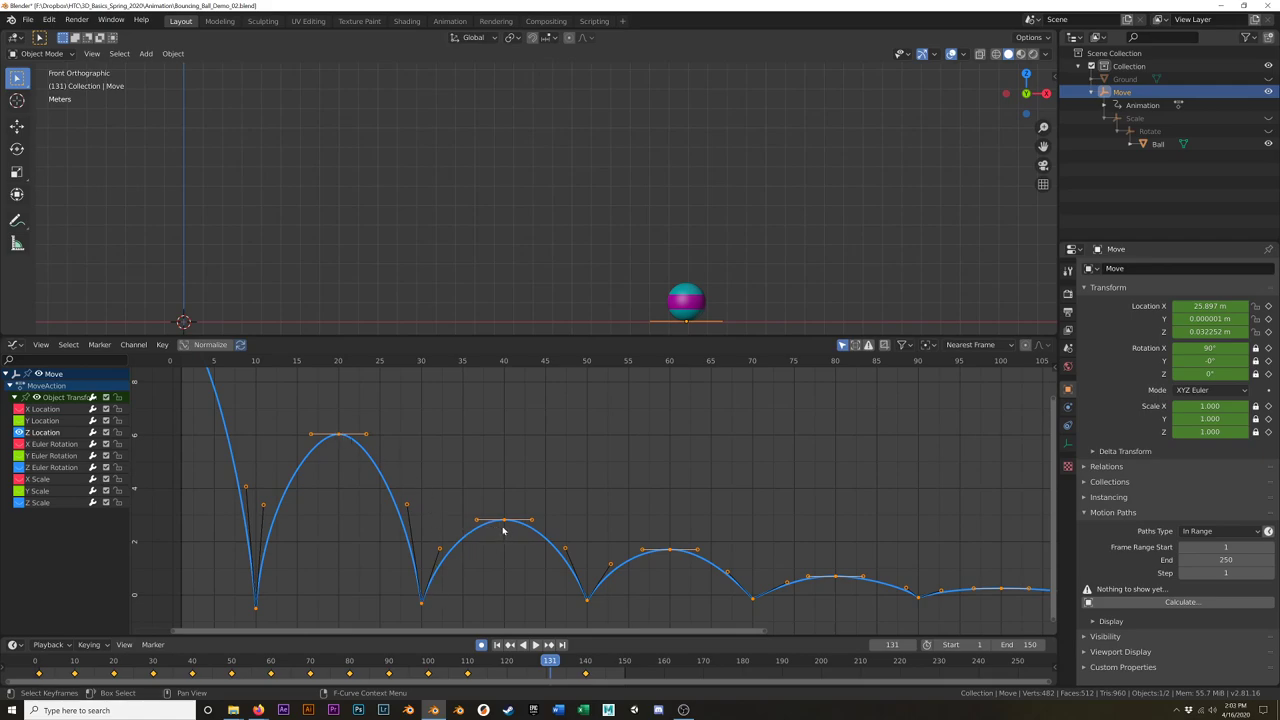
{"action": "scroll", "coordinate": [470, 540], "scroll_direction": "up", "scroll_amount": 3}
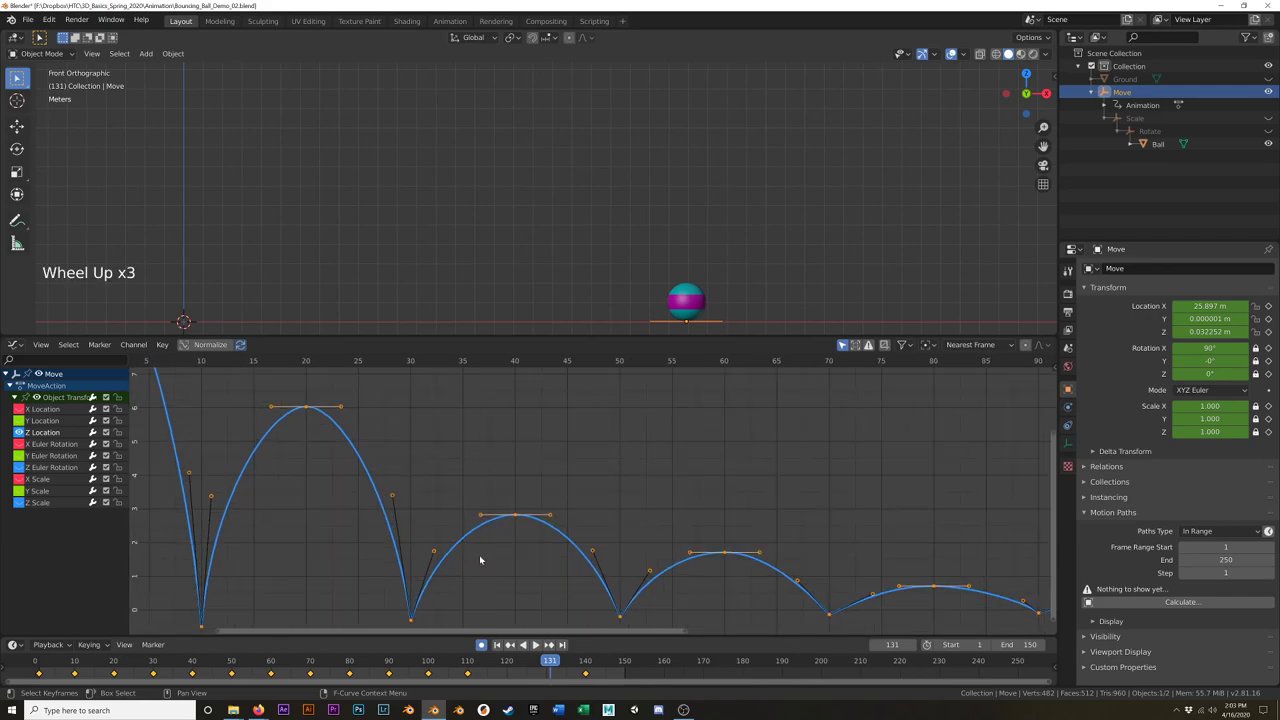
{"action": "scroll", "coordinate": [481, 555], "scroll_direction": "down", "scroll_amount": 4}
{"action": "middle_click_drag", "start_coordinate": [484, 550], "coordinate": [511, 540], "text": "shift"}
{"action": "left_click", "coordinate": [527, 517]}
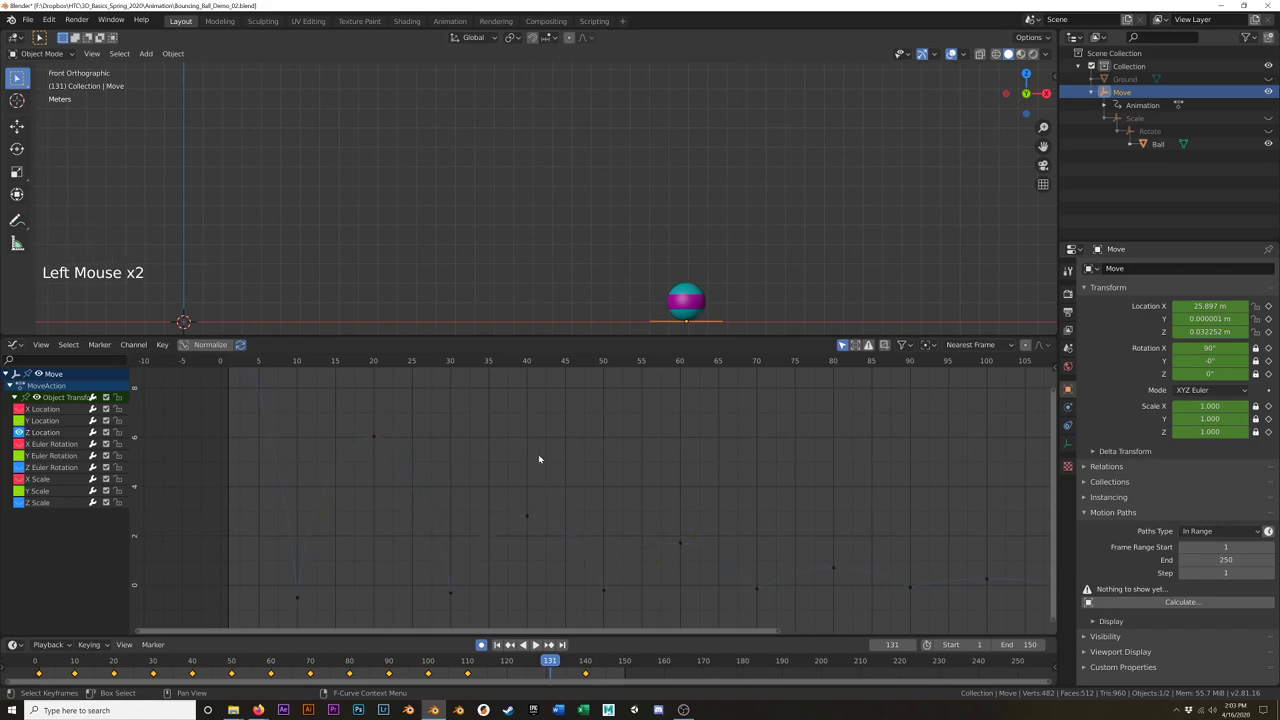
{"action": "left_click_drag", "start_coordinate": [520, 440], "coordinate": [528, 517]}
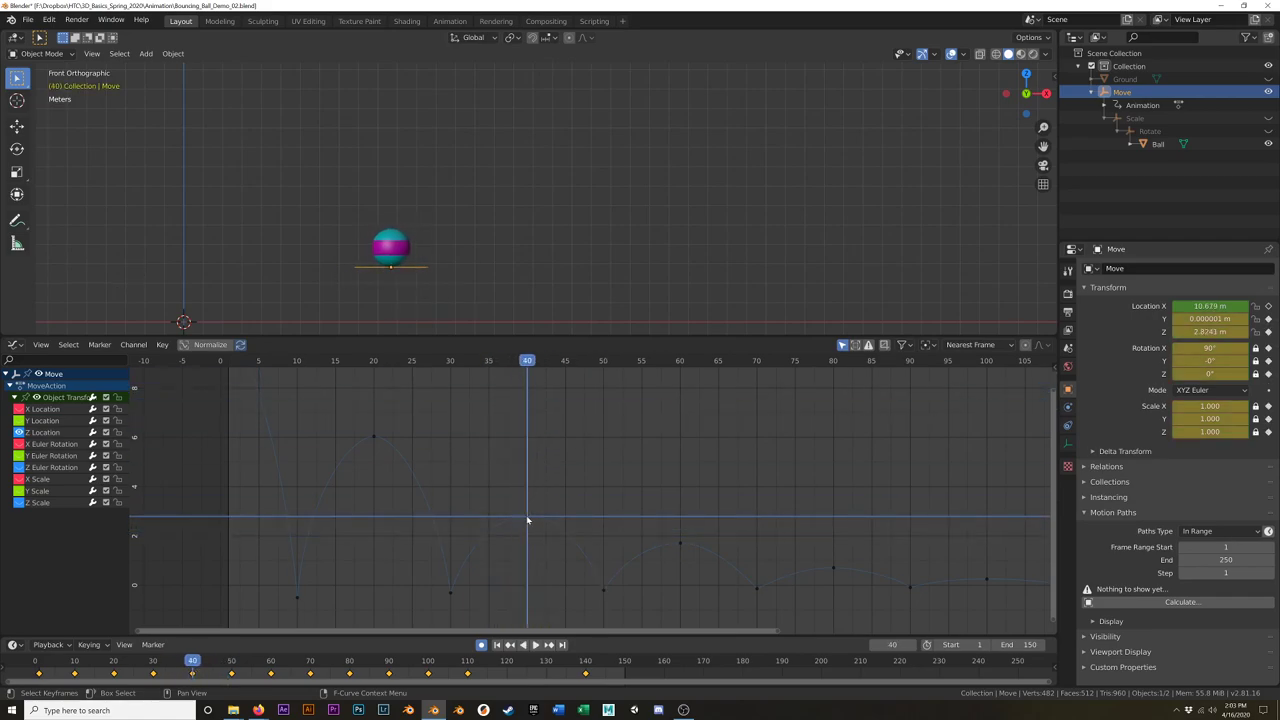
{"action": "left_click", "coordinate": [529, 517]}
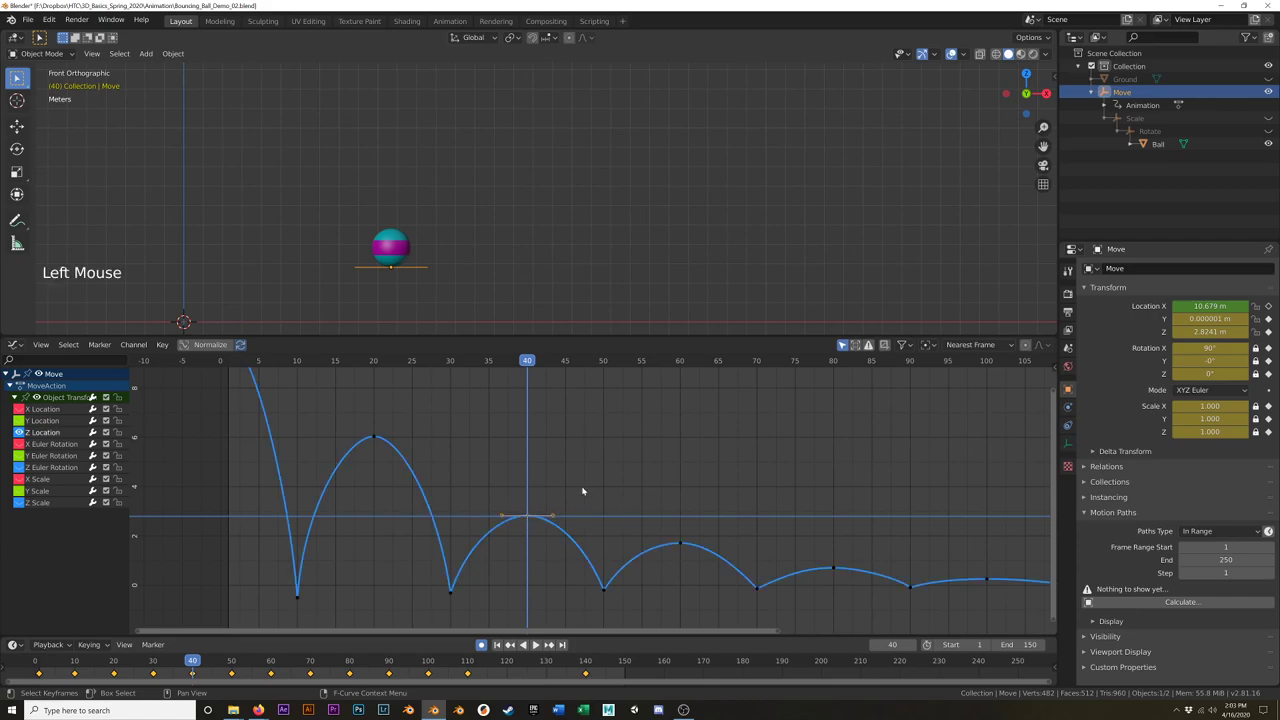
{"action": "key", "text": "g"}
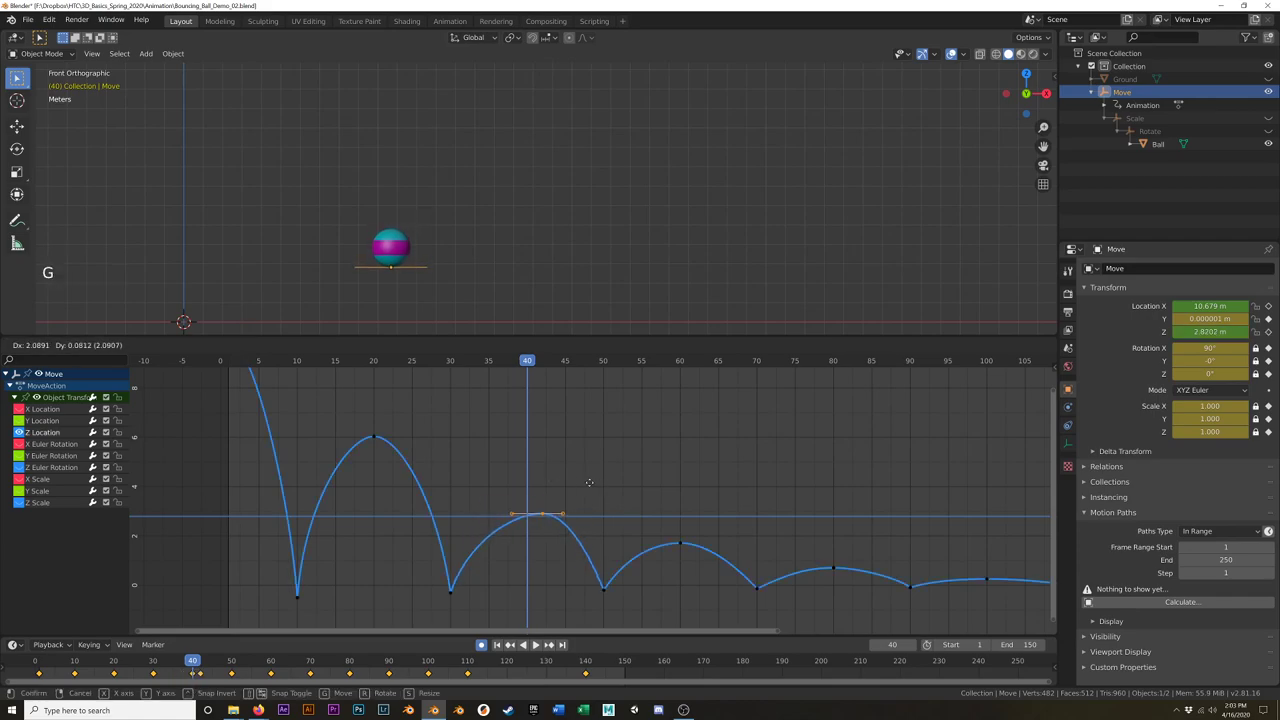
{"action": "key", "text": "y"}
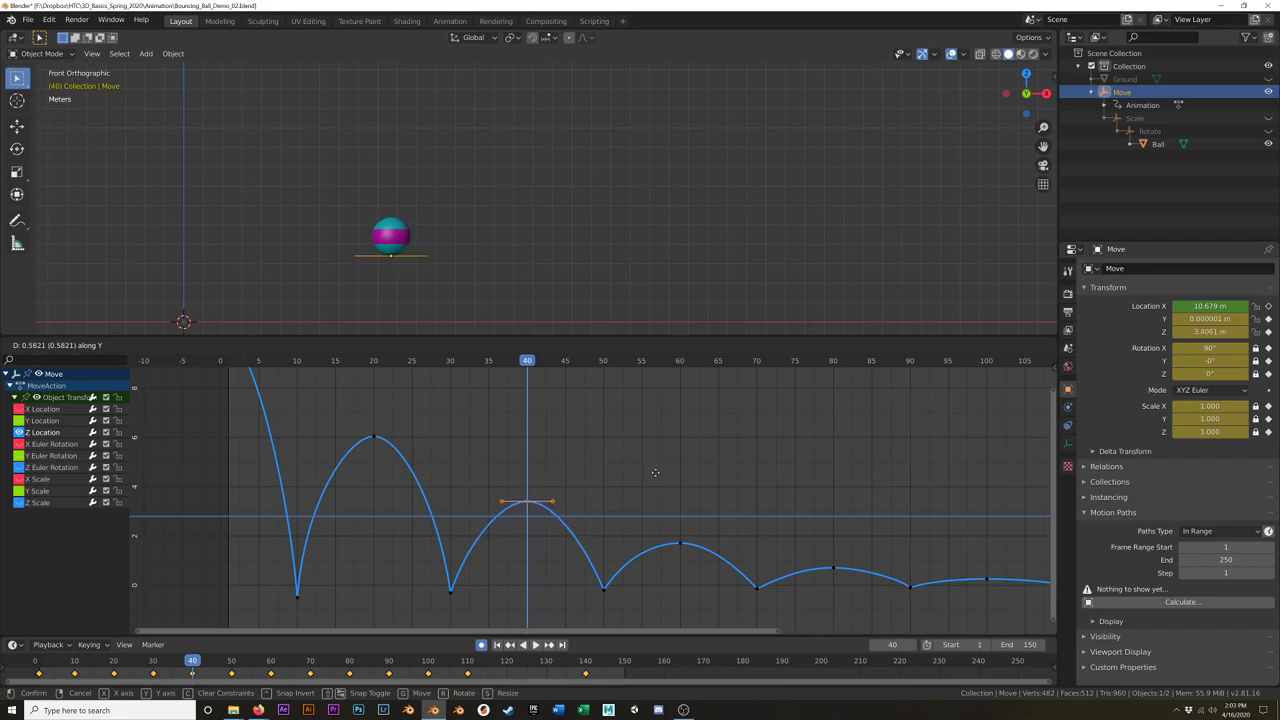
{"action": "left_click", "coordinate": [655, 472]}
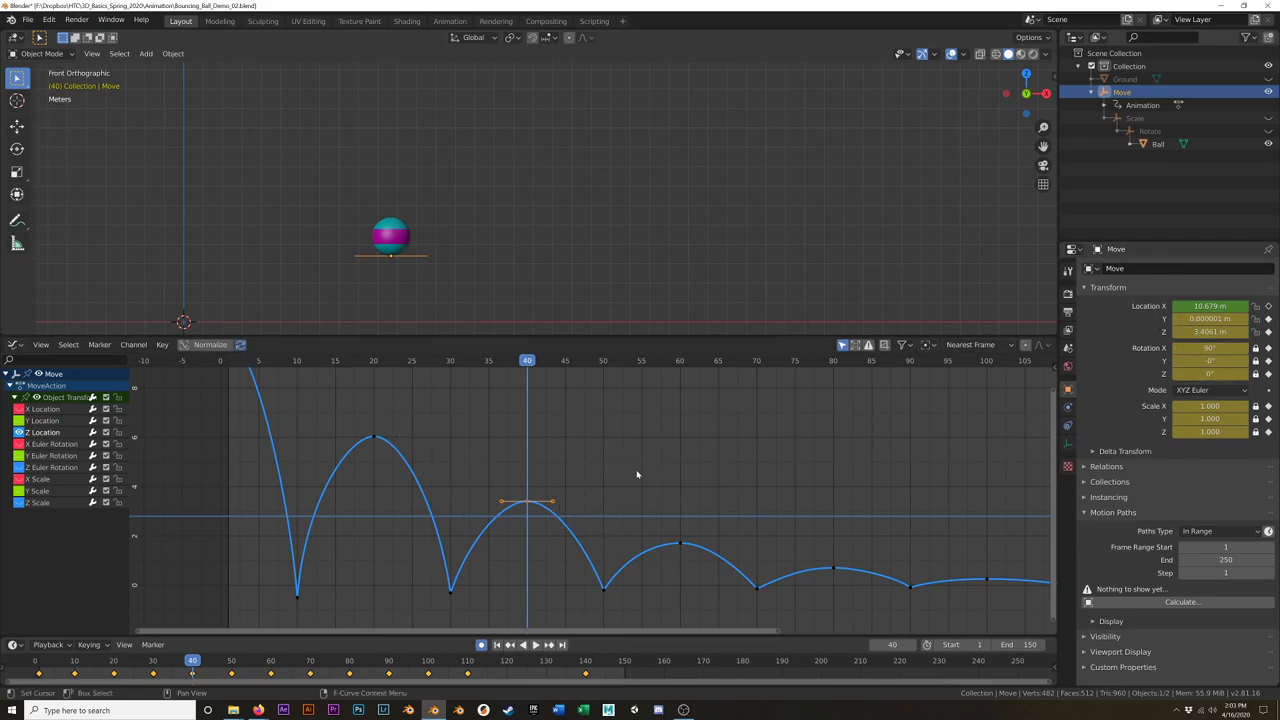
Step: Go to frame 60 and raise the Z Location peak keyframe there to about 1.95 m, moving it along Y only
{"action": "key", "text": "shift"}
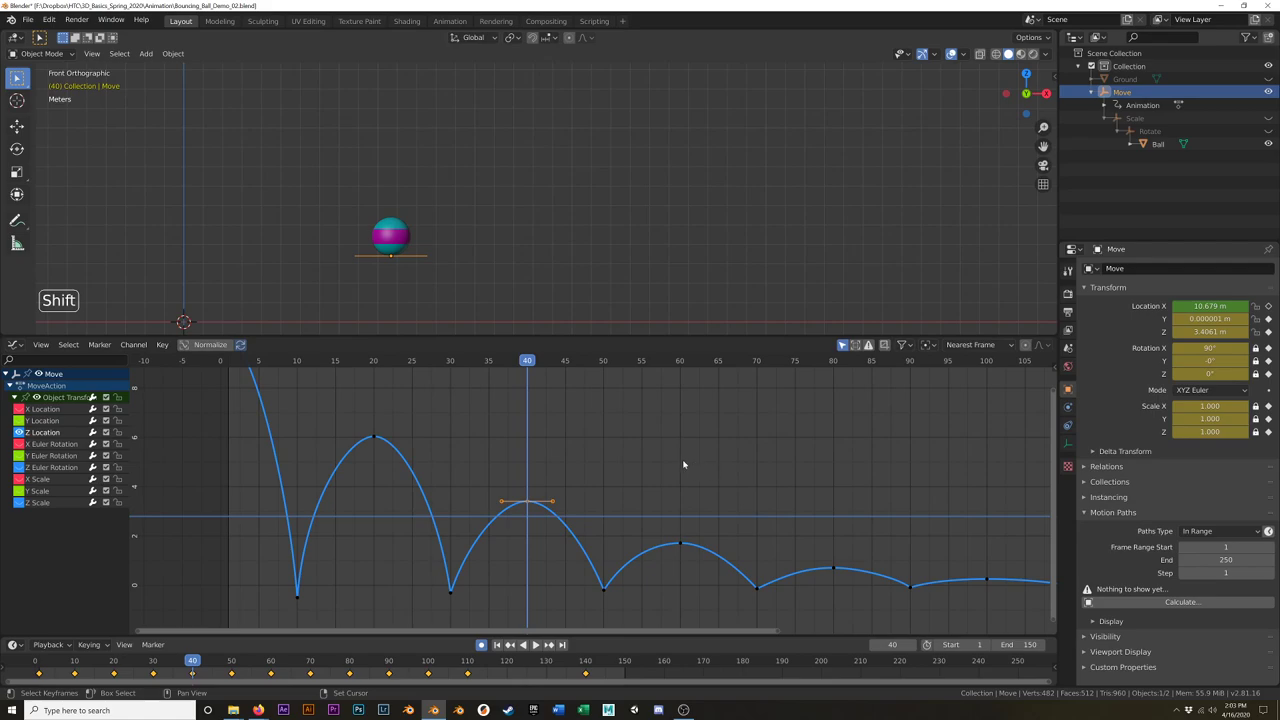
{"action": "middle_click_drag", "start_coordinate": [684, 463], "coordinate": [531, 448], "text": "shift"}
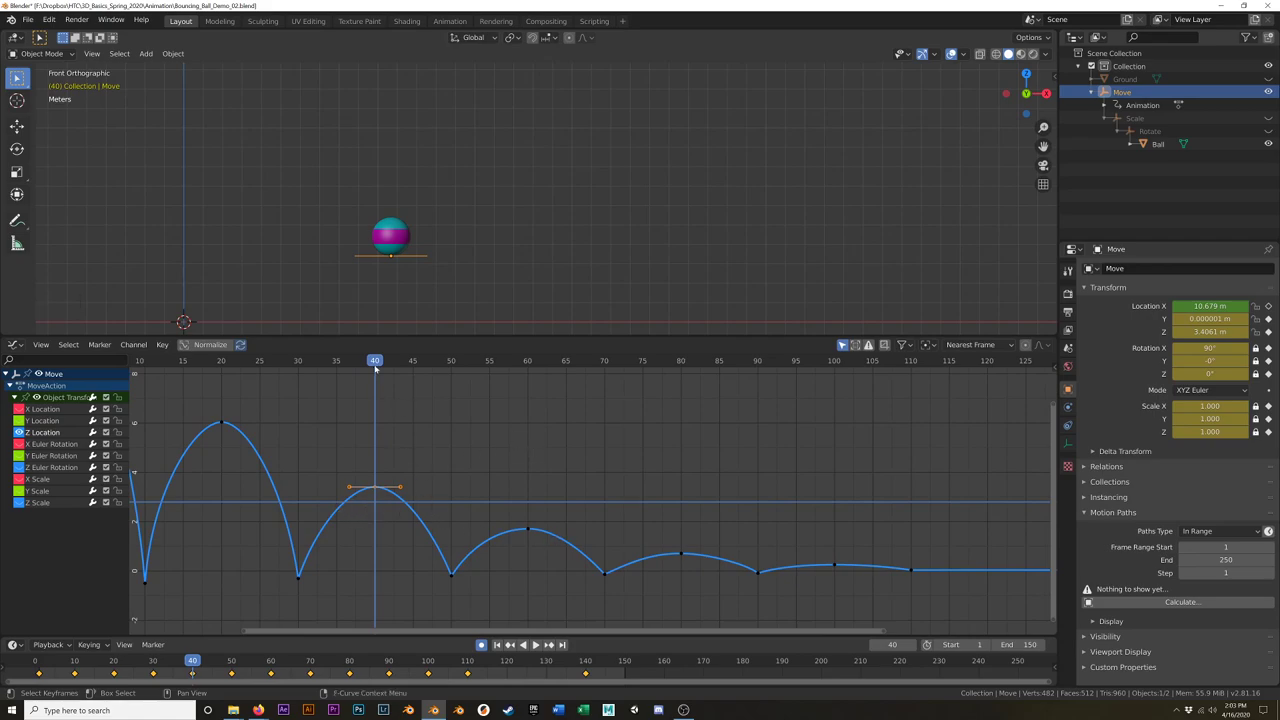
{"action": "left_click_drag", "start_coordinate": [375, 360], "coordinate": [529, 538]}
{"action": "left_click", "coordinate": [530, 533]}
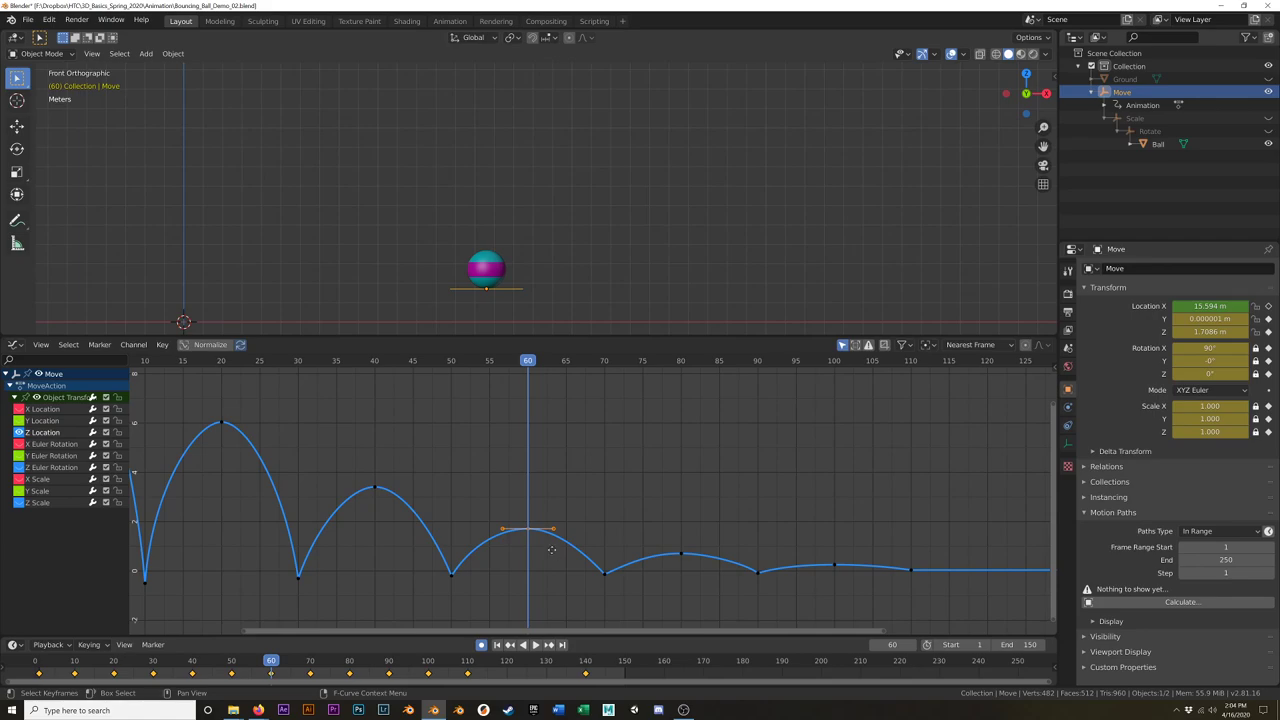
{"action": "key", "text": "g"}
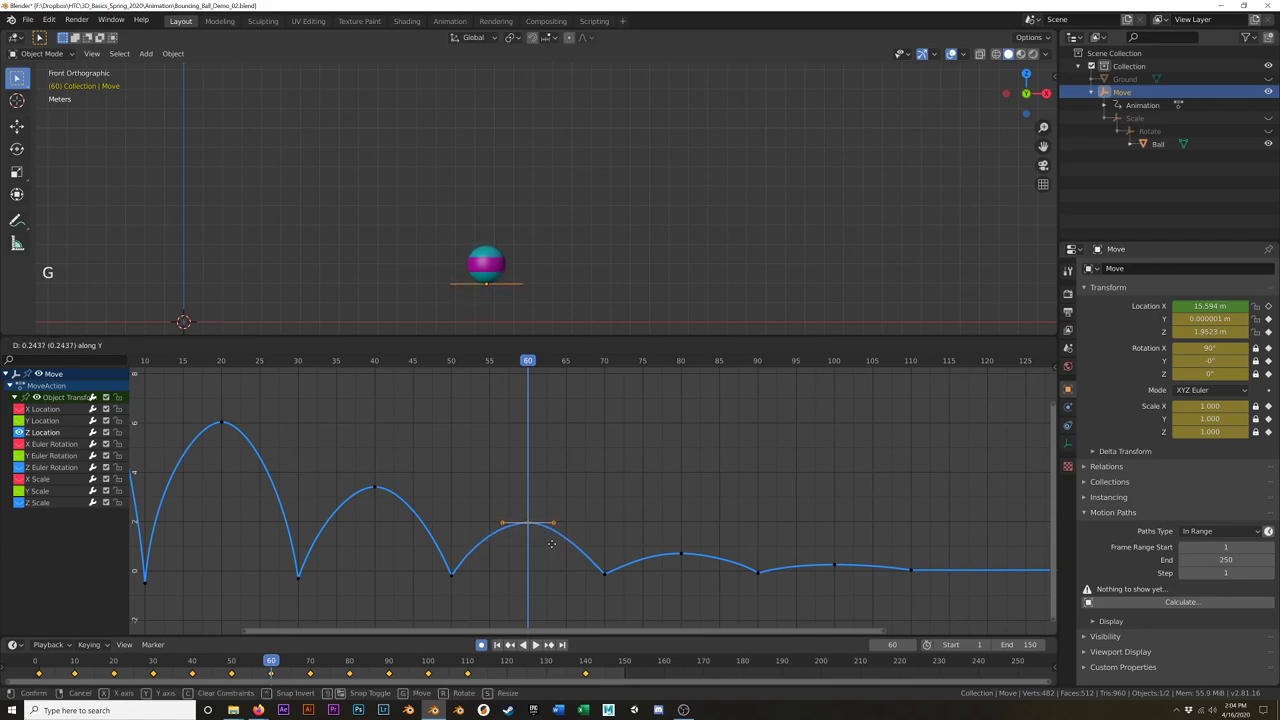
{"action": "left_click", "coordinate": [551, 543]}
Step: Go to frame 80 and raise the Z Location peak keyframe there to about 1.03 m, moving it along Y only
{"action": "left_click_drag", "start_coordinate": [528, 362], "coordinate": [680, 420]}
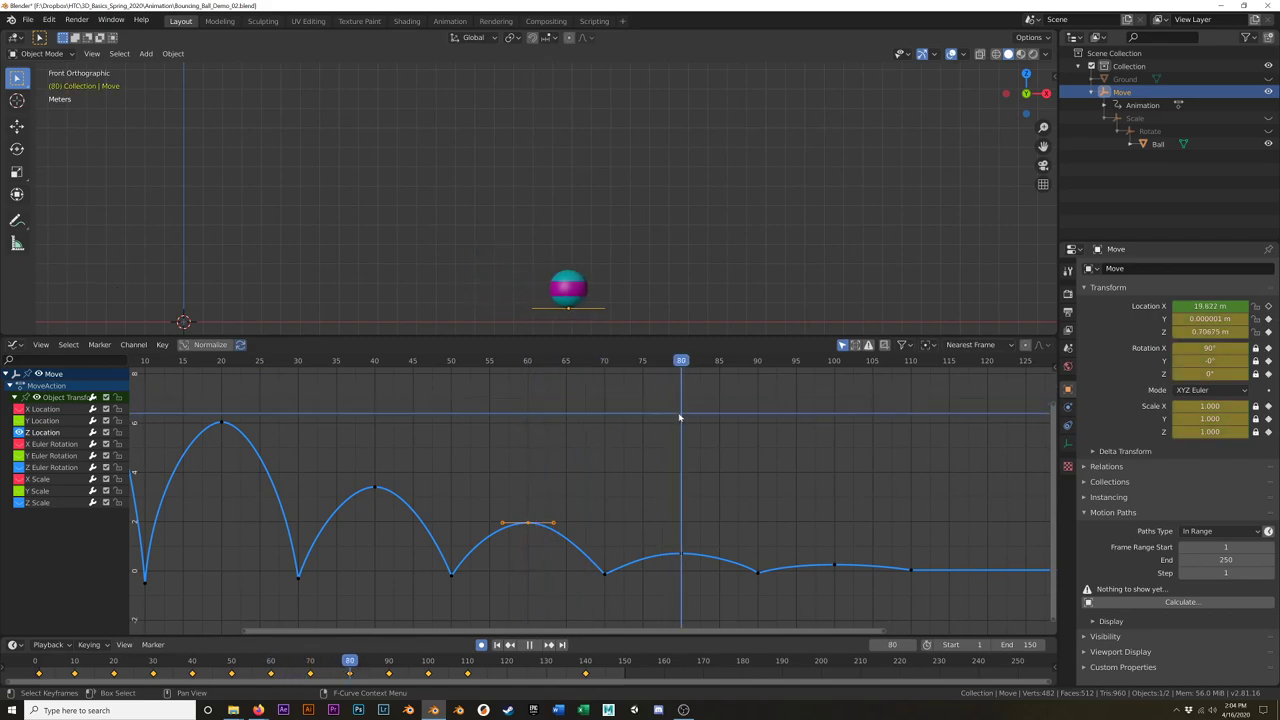
{"action": "left_click", "coordinate": [709, 553]}
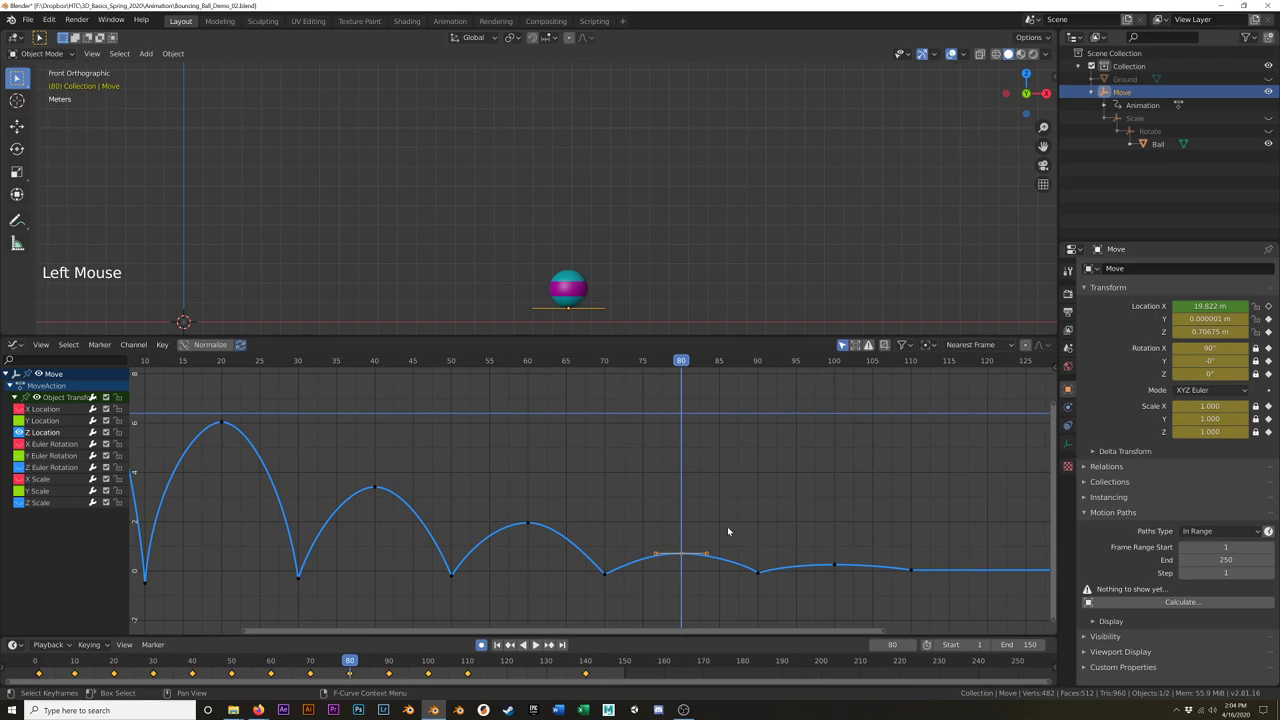
{"action": "key", "text": "g"}
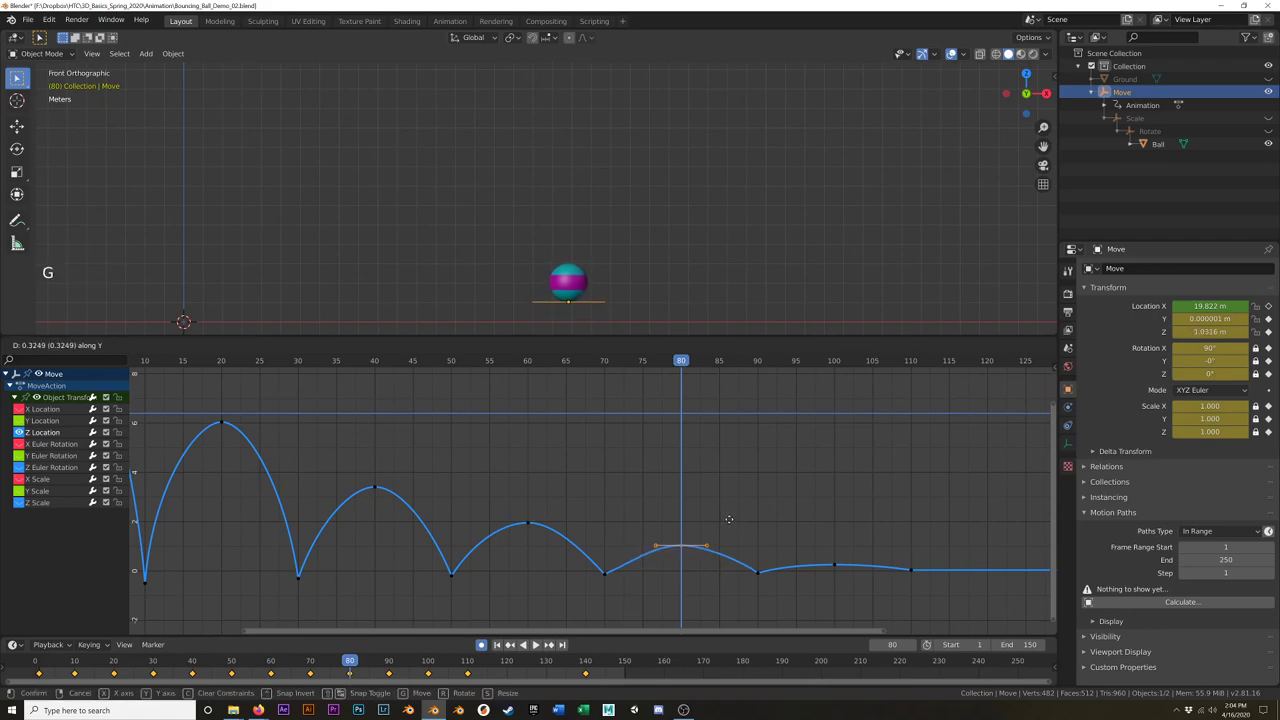
Step: Adjust the height of the Z Location keyframe at frame 80, bringing that bounce peak to about 0.91 m
{"action": "left_click", "coordinate": [729, 518]}
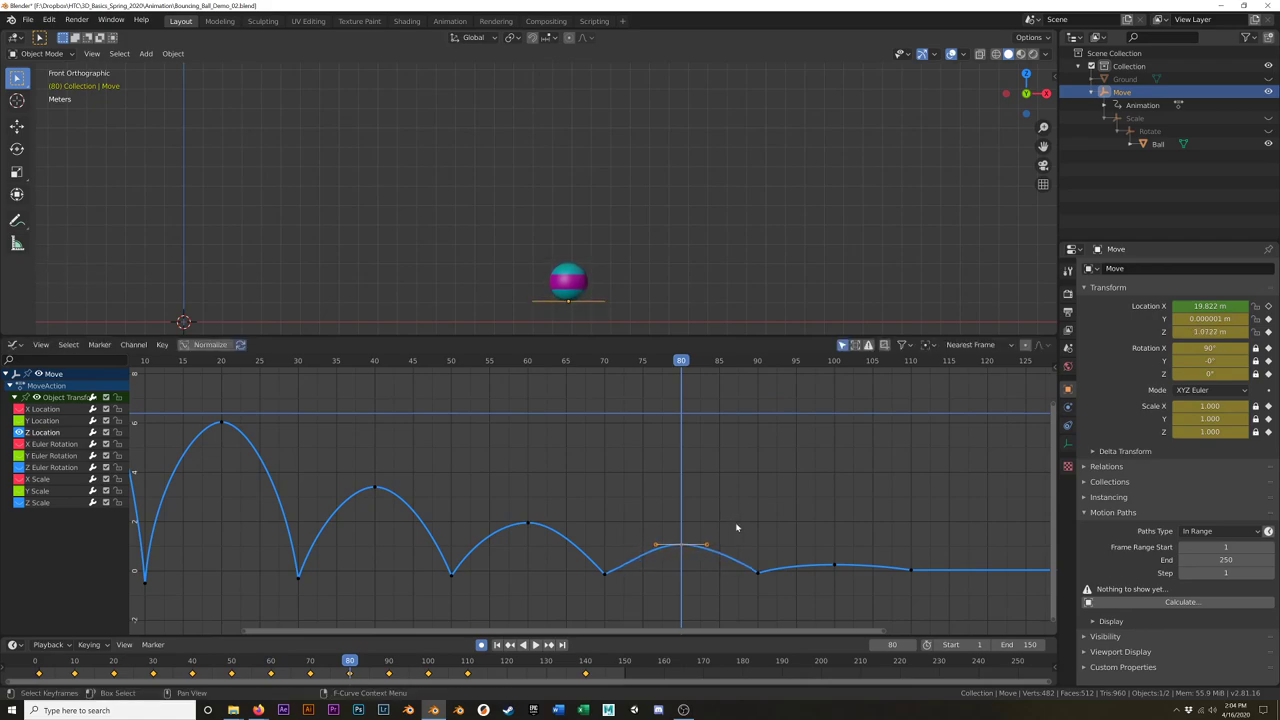
{"action": "middle_click_drag", "start_coordinate": [749, 514], "coordinate": [597, 491], "text": "shift"}
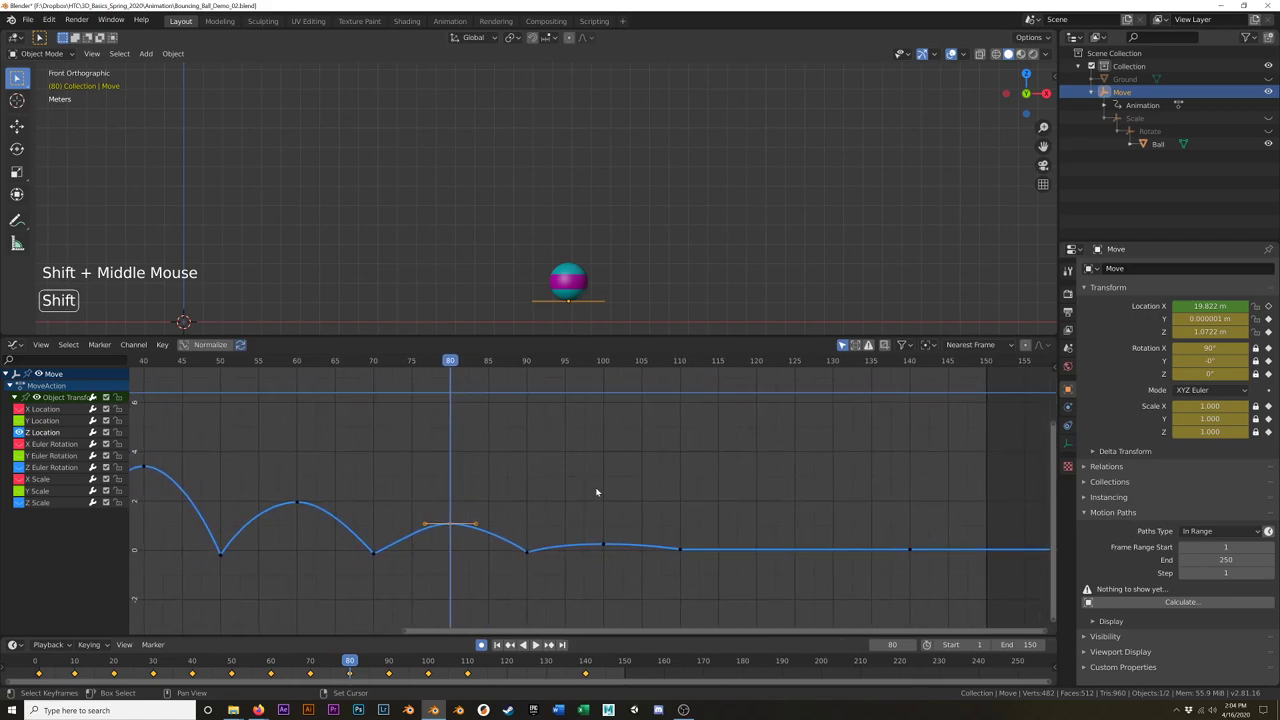
{"action": "key", "text": "g"}
{"action": "left_click", "coordinate": [534, 497]}
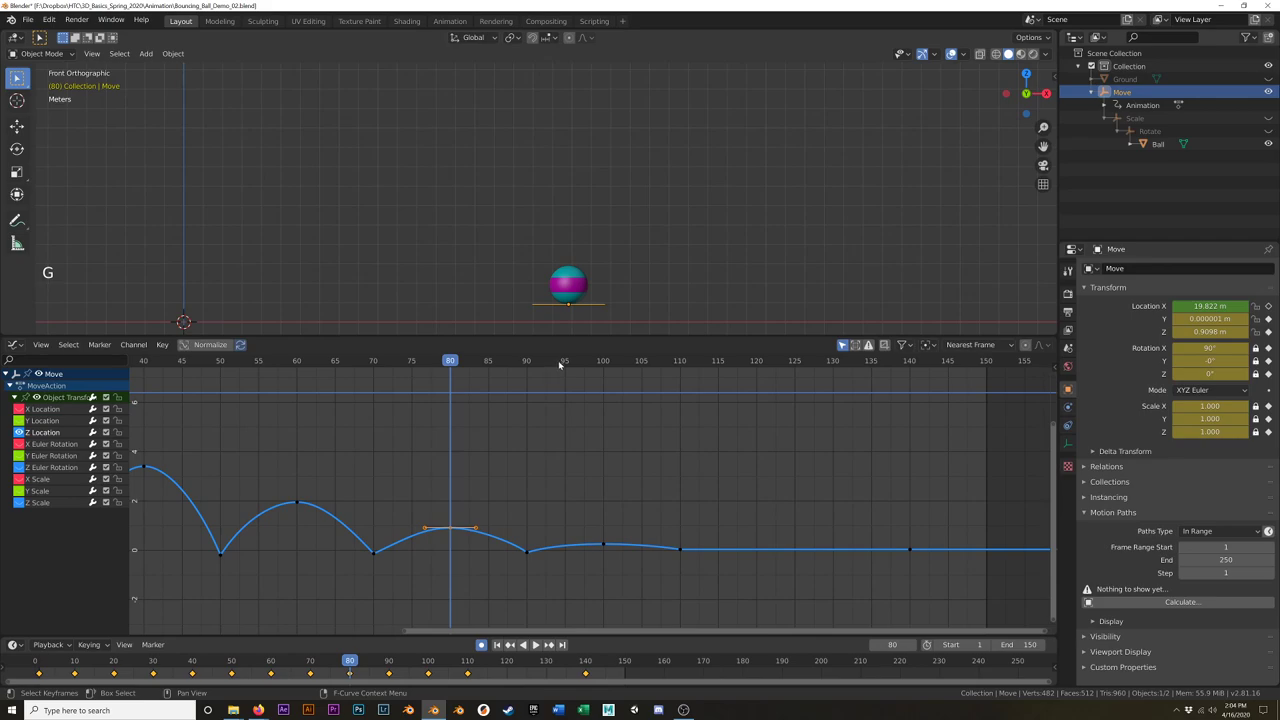
Step: Go to frame 100 and raise its Z Location keyframe to about 0.40 m
{"action": "left_click", "coordinate": [603, 362]}
{"action": "left_click", "coordinate": [603, 545]}
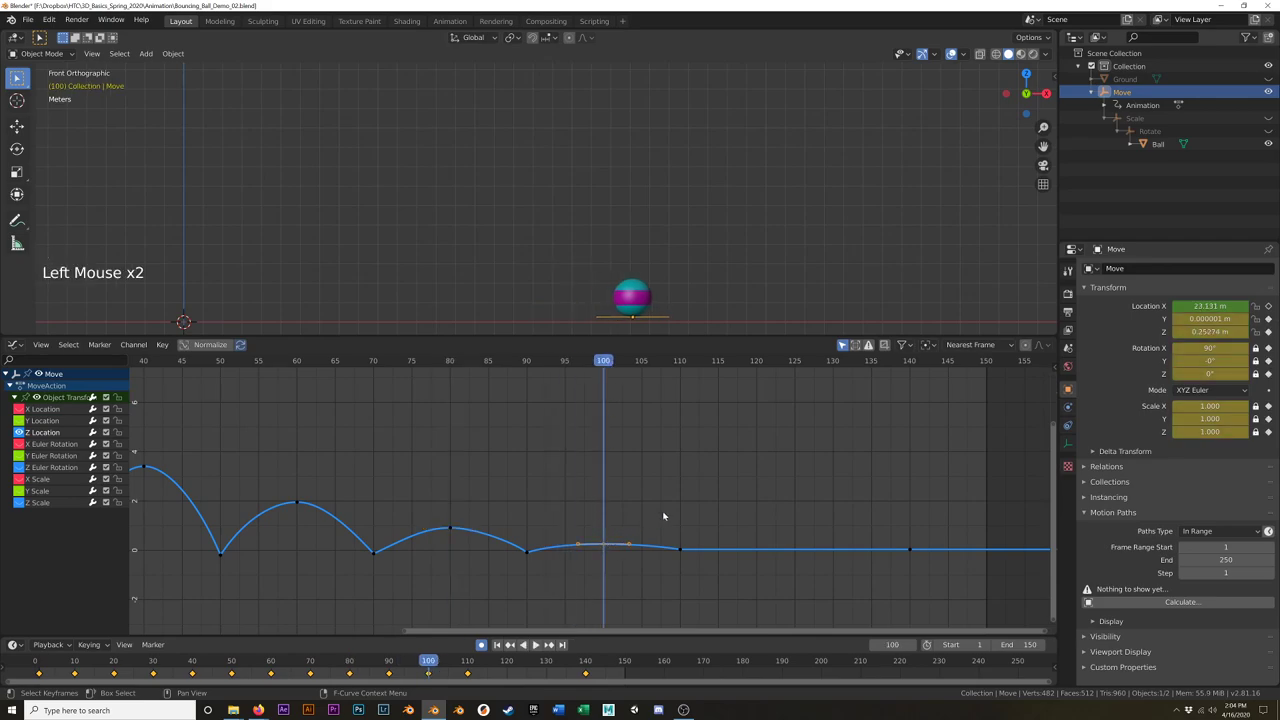
{"action": "key", "text": "g"}
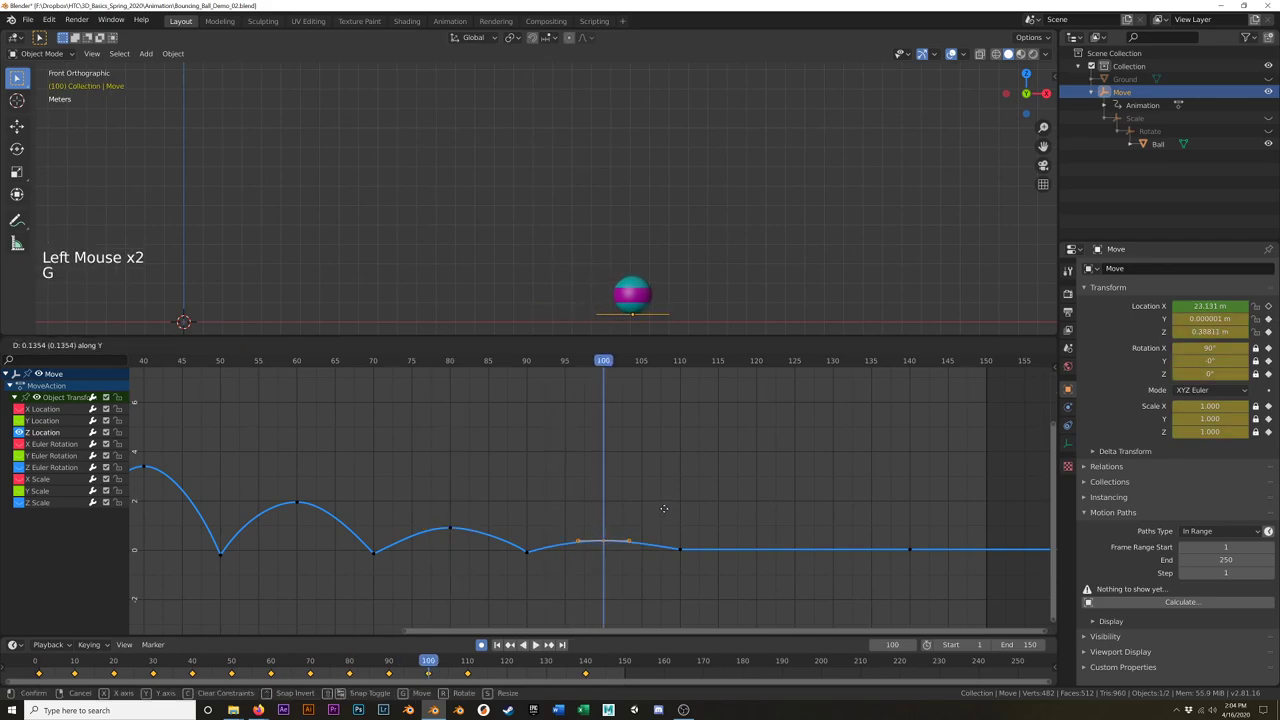
{"action": "left_click", "coordinate": [663, 509]}
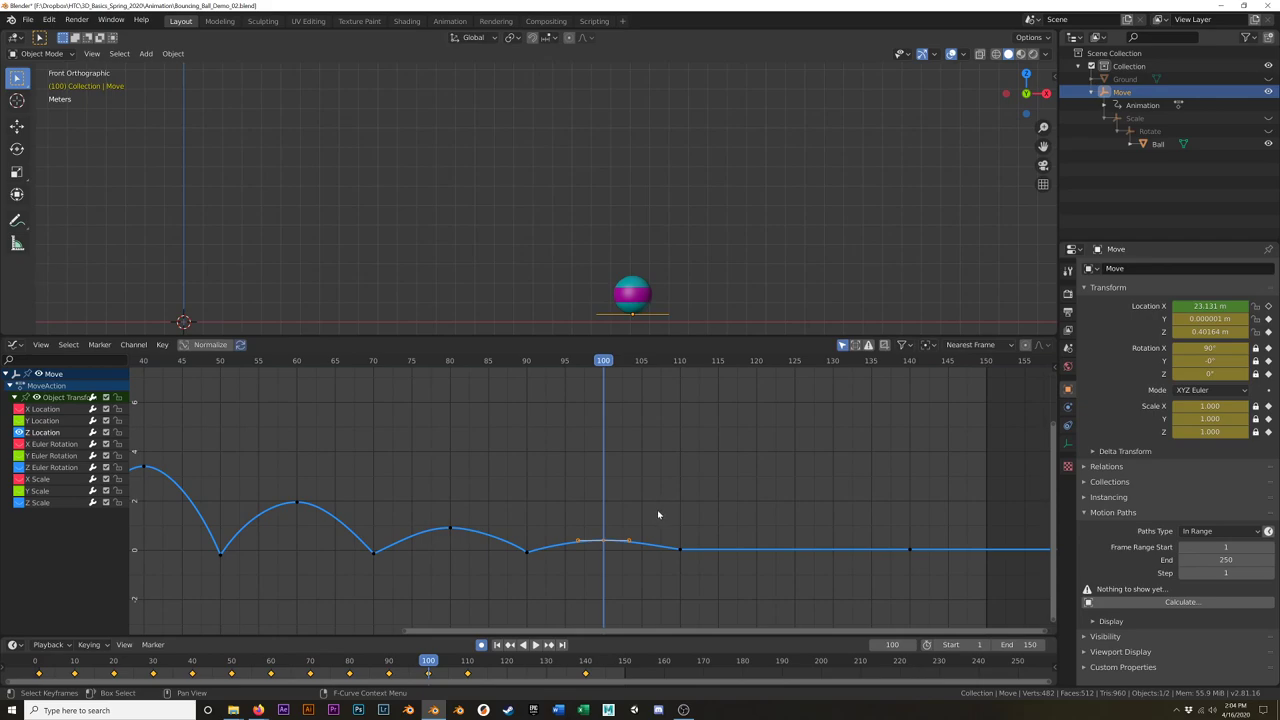
Step: Show the X Location curve to examine its shape over the whole animation, and hide it again
{"action": "scroll", "coordinate": [514, 500], "scroll_direction": "down", "scroll_amount": 5}
{"action": "middle_click_drag", "start_coordinate": [480, 514], "coordinate": [650, 528], "text": "shift"}
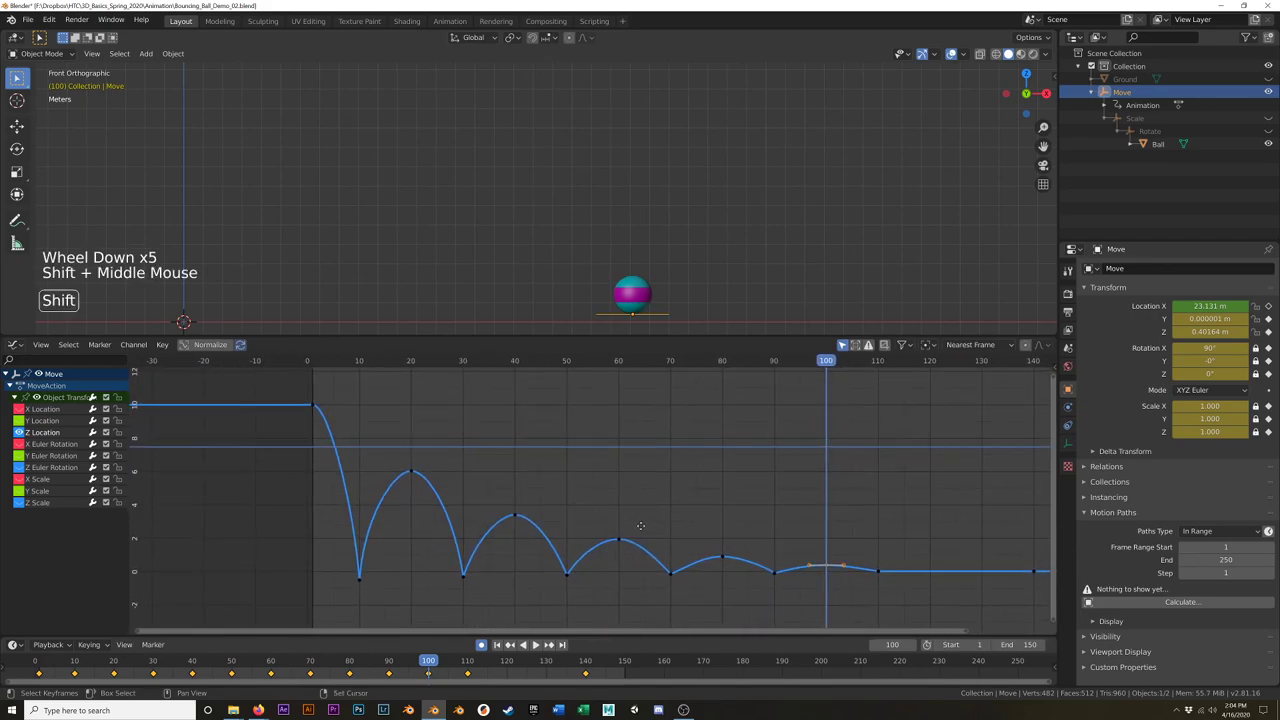
{"action": "left_click", "coordinate": [36, 410]}
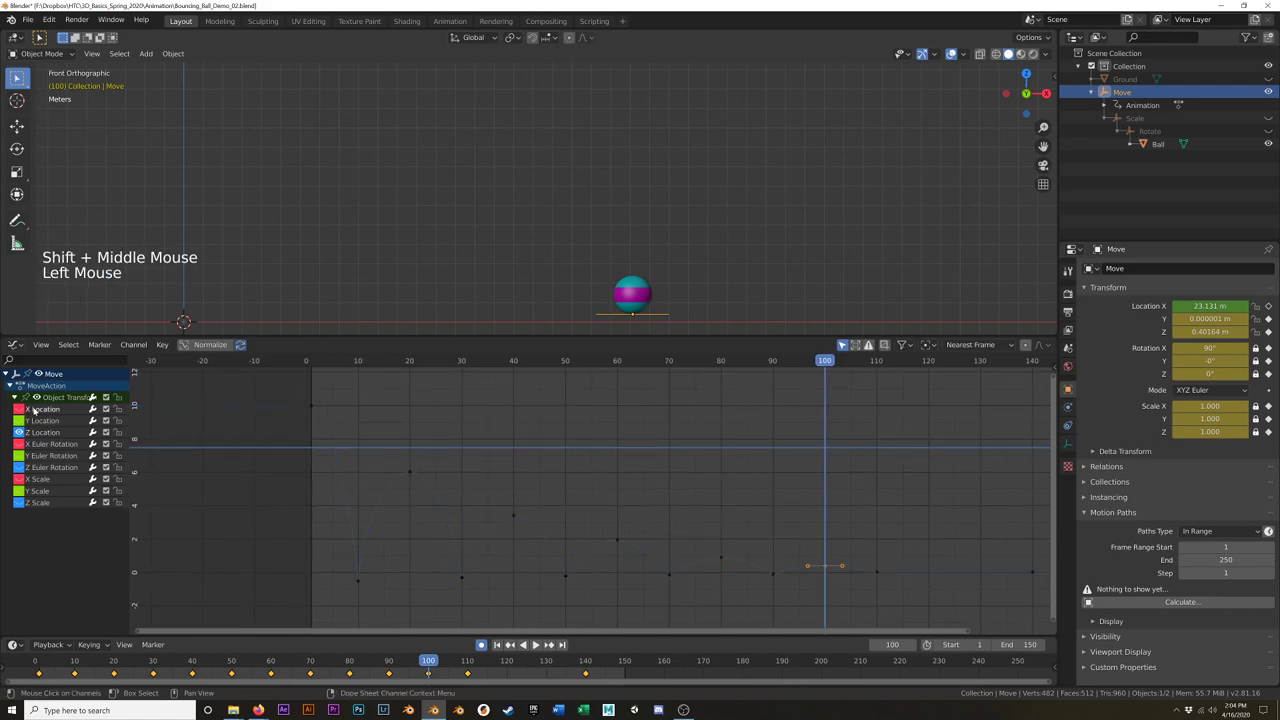
{"action": "left_click", "coordinate": [20, 409]}
{"action": "scroll", "coordinate": [497, 440], "scroll_direction": "down", "scroll_amount": 10}
{"action": "middle_click_drag", "start_coordinate": [352, 528], "coordinate": [347, 621], "text": "shift"}
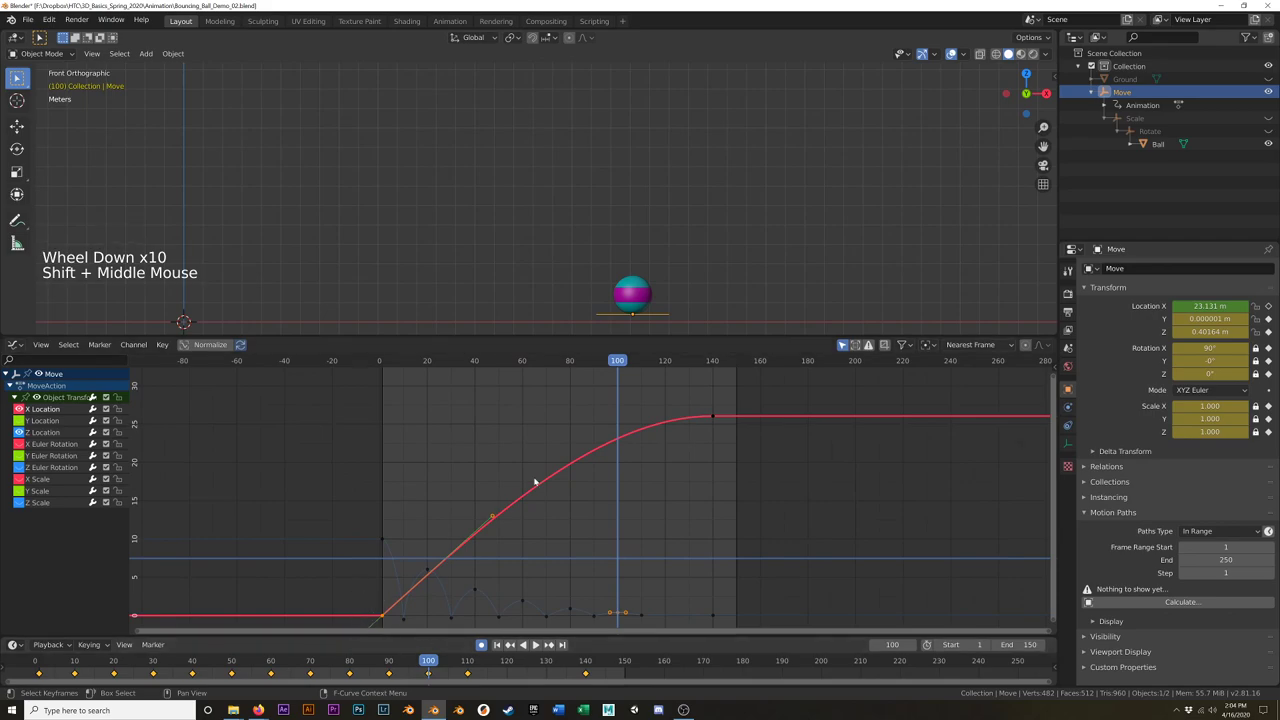
{"action": "left_click", "coordinate": [18, 409]}
Step: Play the bounce animation from frame 0 to check the adjusted heights, and scrub back to frame 27
{"action": "middle_click_drag", "start_coordinate": [457, 526], "coordinate": [474, 421], "text": "shift"}
{"action": "scroll", "coordinate": [511, 480], "scroll_direction": "up", "scroll_amount": 8}
{"action": "left_click", "coordinate": [346, 362]}
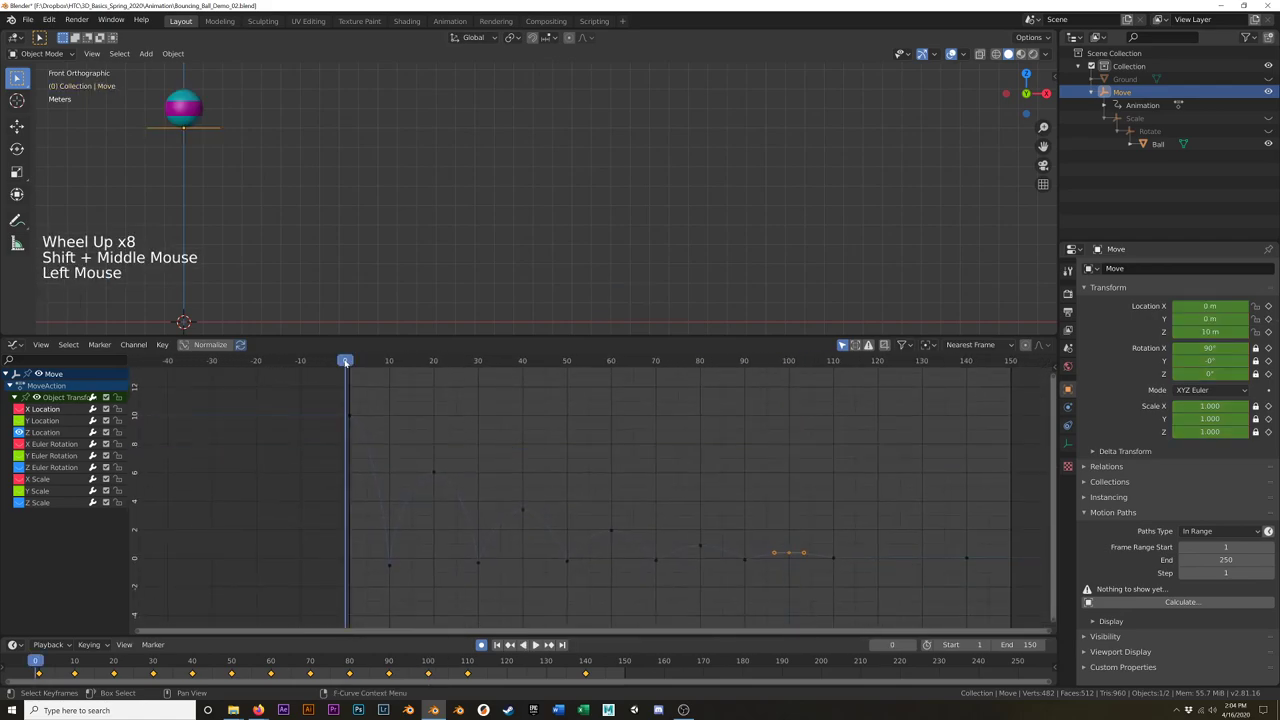
{"action": "key", "text": "space"}
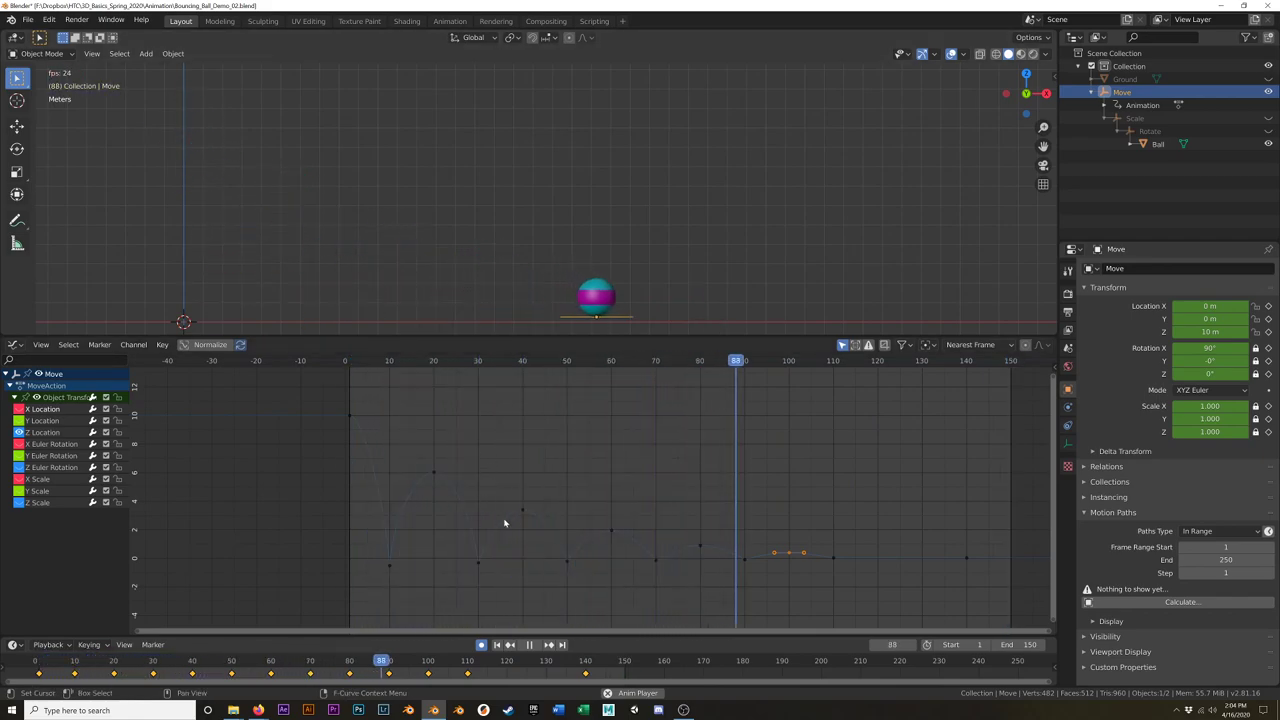
{"action": "key", "text": "space"}
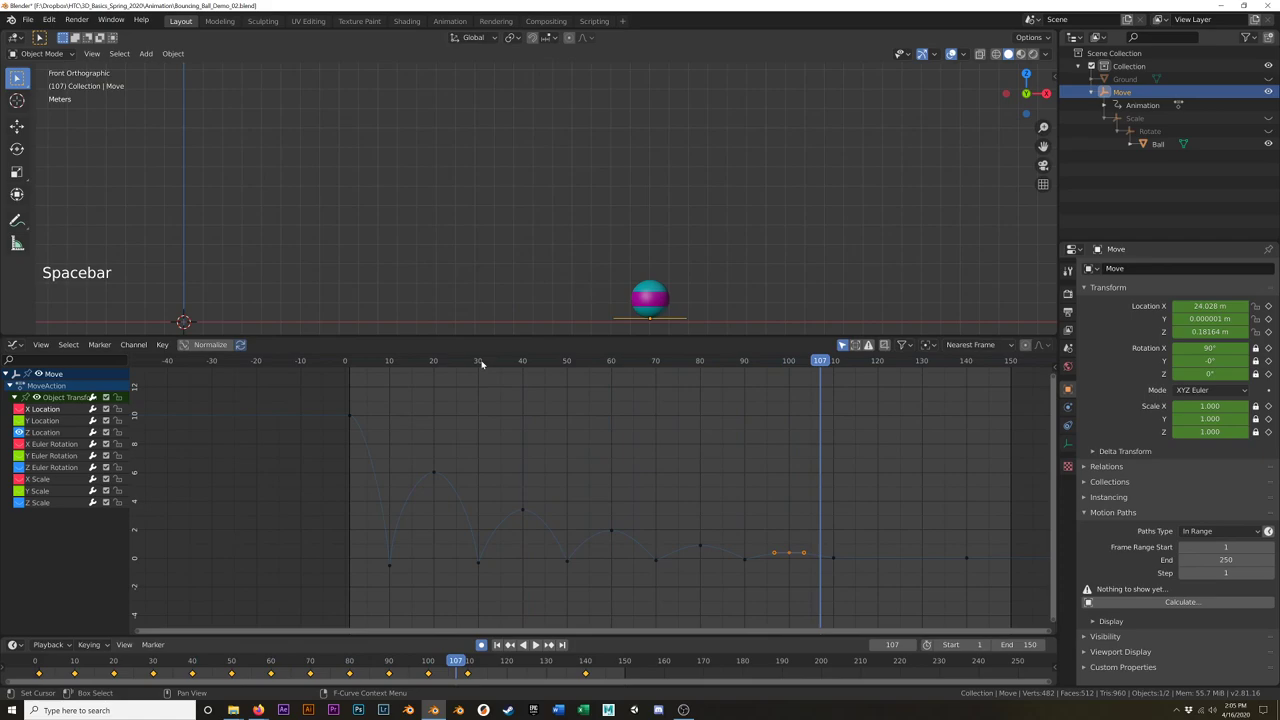
{"action": "mouse_move", "coordinate": [480, 362]}
{"action": "left_mouse_down"}
{"action": "mouse_move", "coordinate": [677, 370]}
{"action": "mouse_move", "coordinate": [465, 375]}
{"action": "left_mouse_up"}
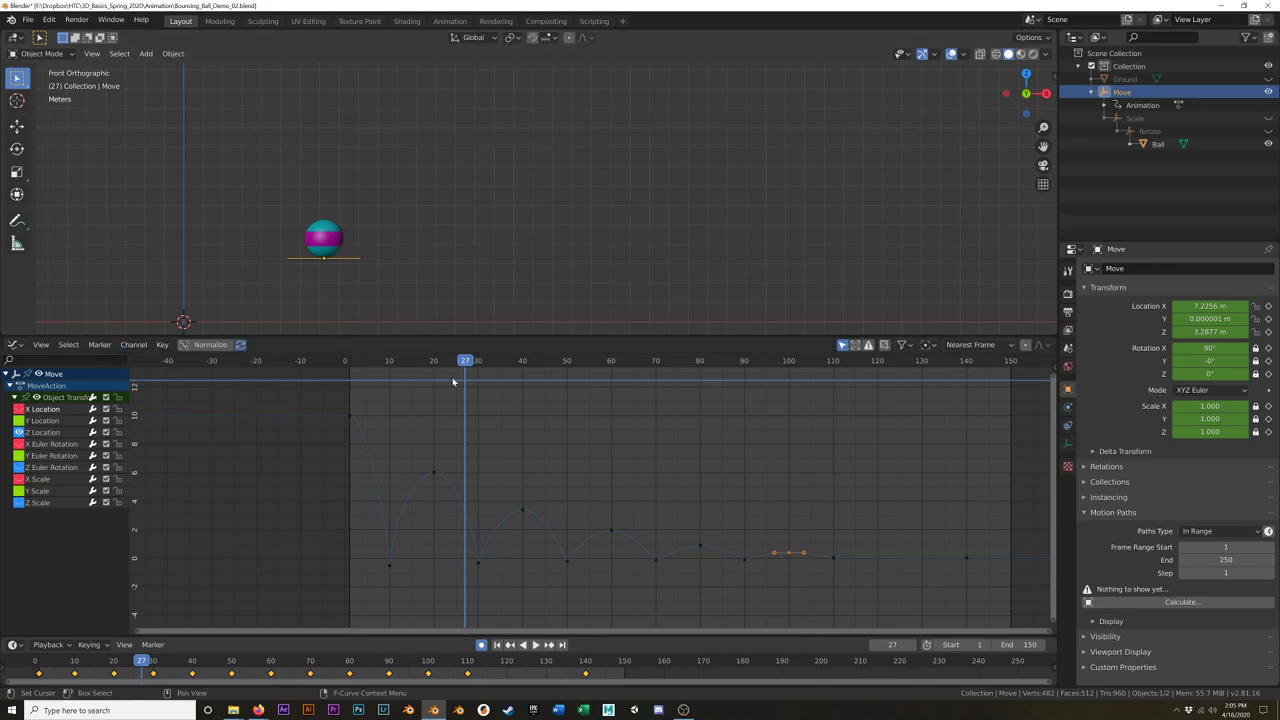
Step: Switch the Graph Editor area to the Dope Sheet and expand the Object Transforms channels
{"action": "left_click", "coordinate": [14, 344]}
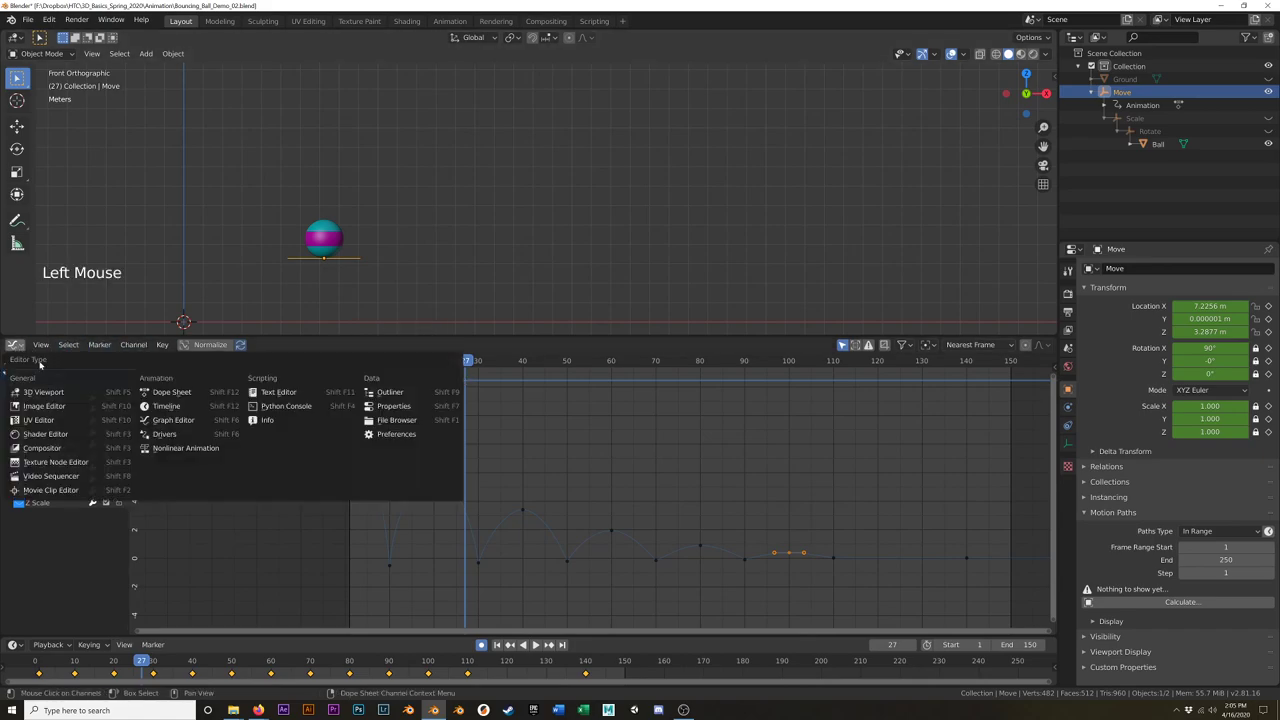
{"action": "left_click", "coordinate": [170, 393]}
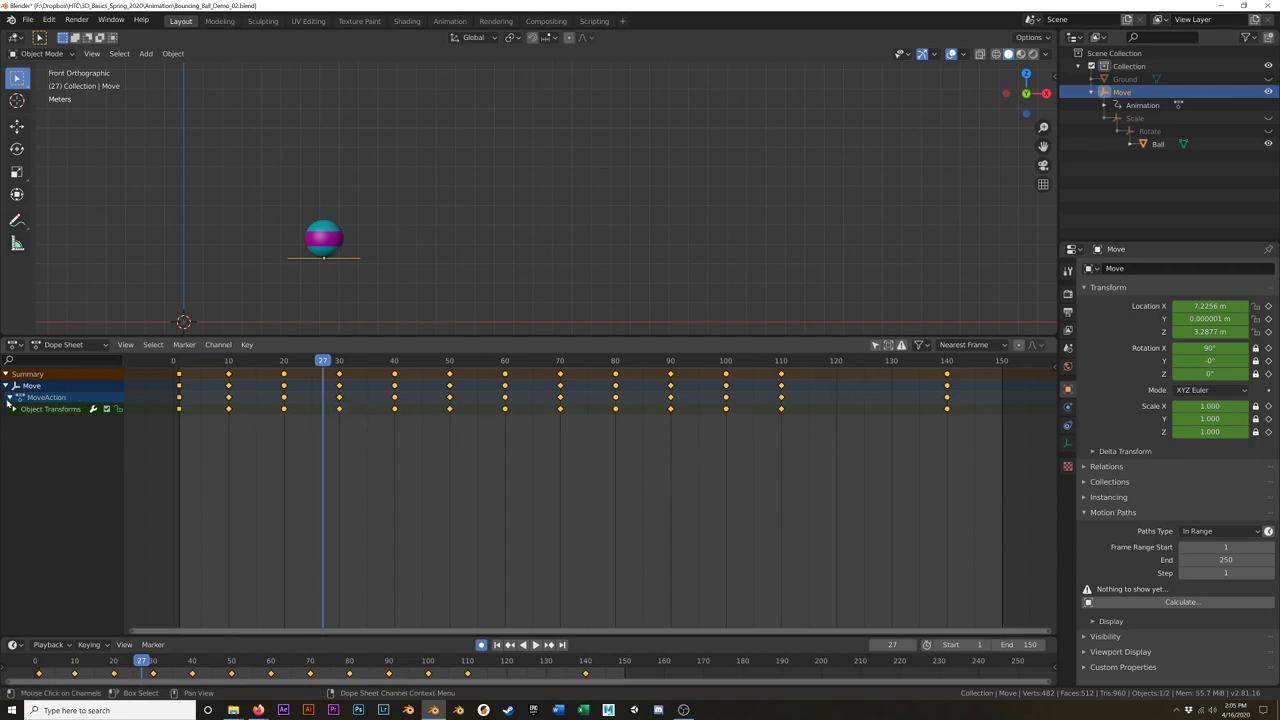
{"action": "left_click", "coordinate": [30, 373]}
{"action": "left_click", "coordinate": [33, 387]}
{"action": "left_click", "coordinate": [15, 410]}
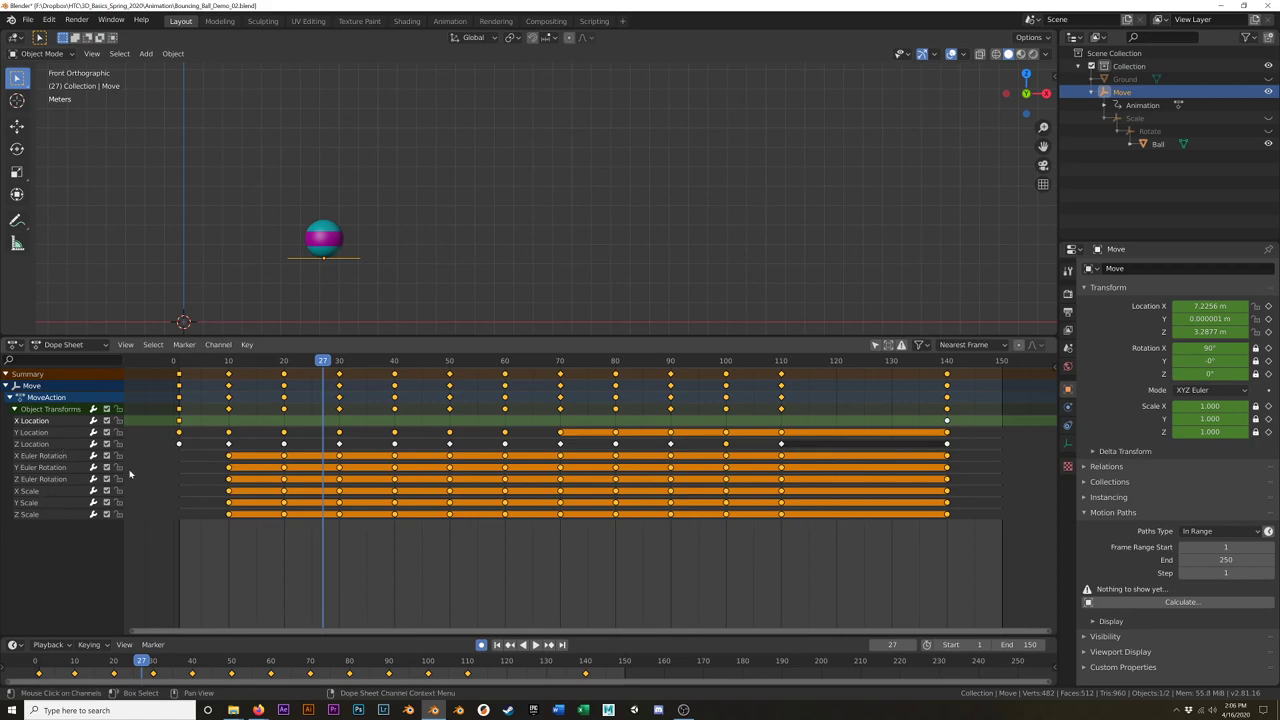
Step: Select only the Z Euler Rotation keyframes at frames 10, 20, 30 and 40
{"action": "left_click", "coordinate": [284, 479]}
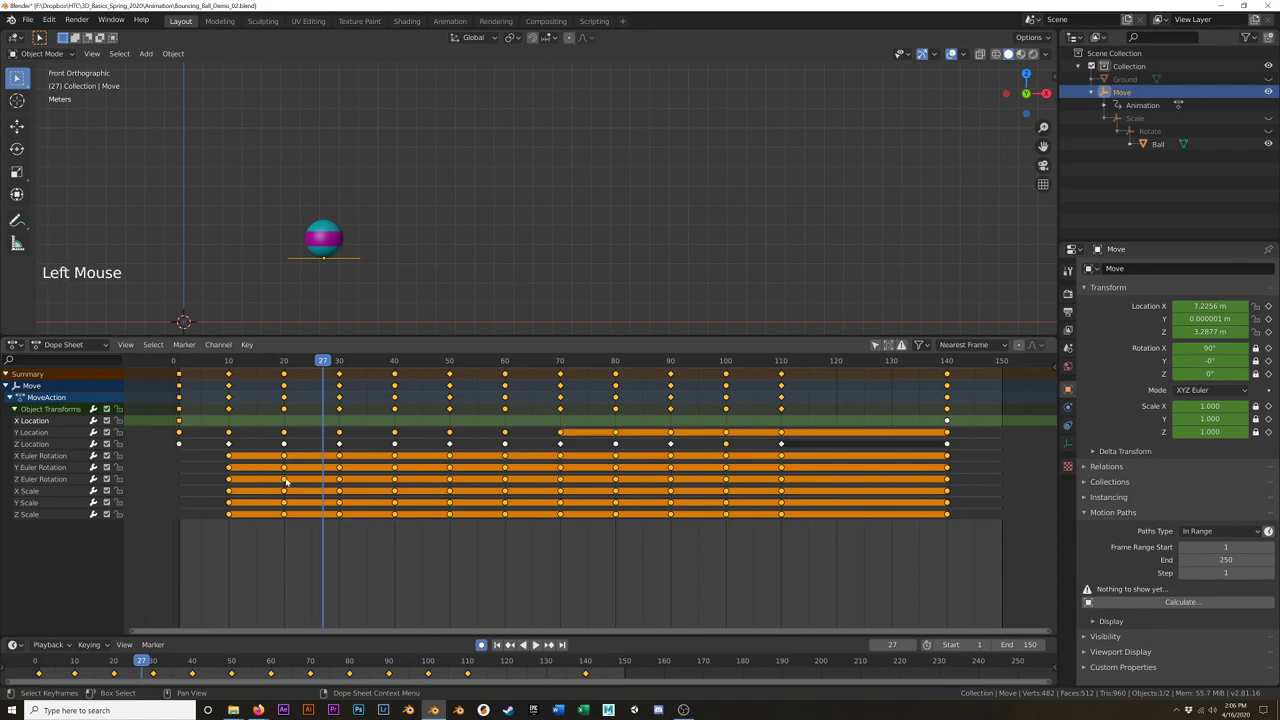
{"action": "left_click", "coordinate": [284, 479]}
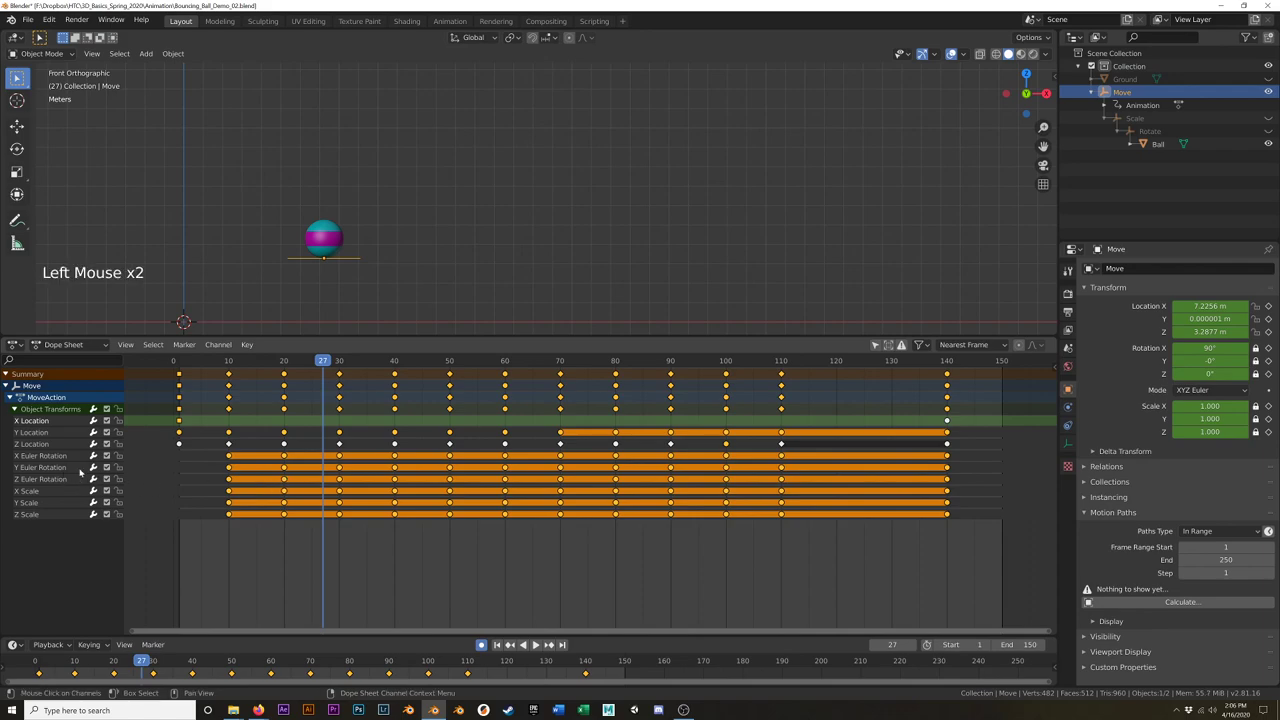
{"action": "left_click", "coordinate": [228, 479]}
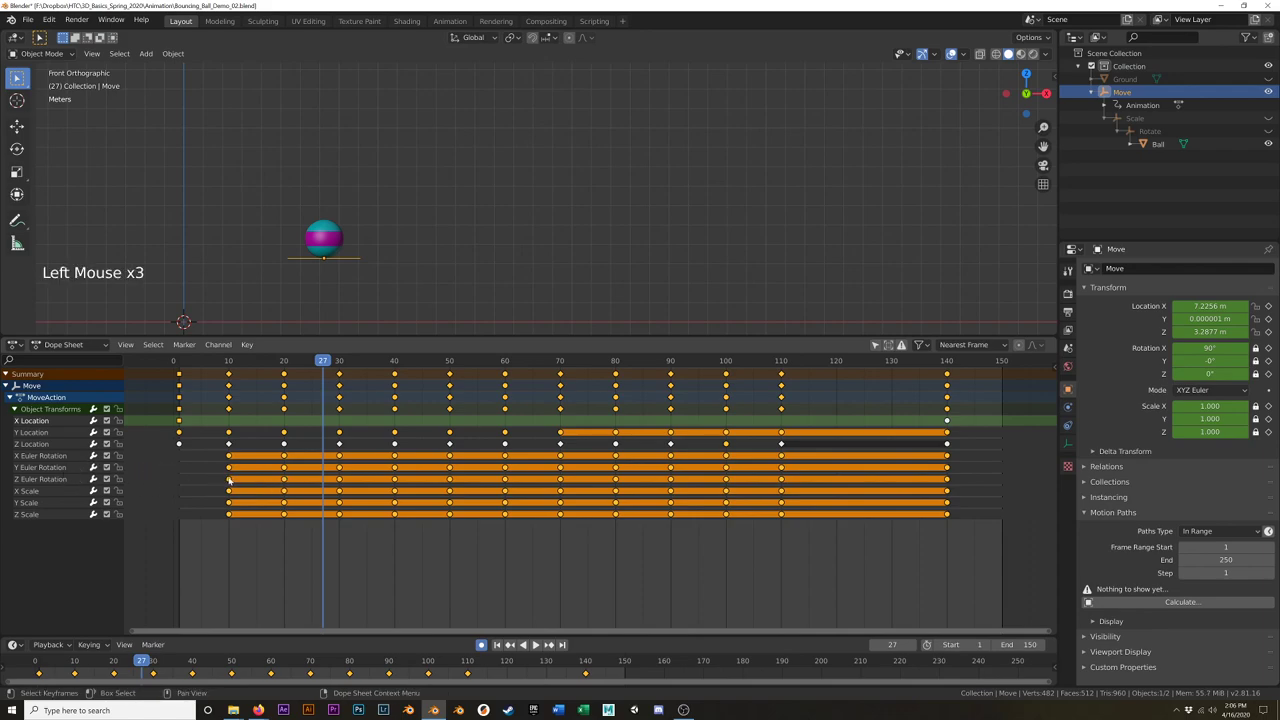
{"action": "left_click", "coordinate": [255, 543]}
{"action": "left_click", "coordinate": [228, 479]}
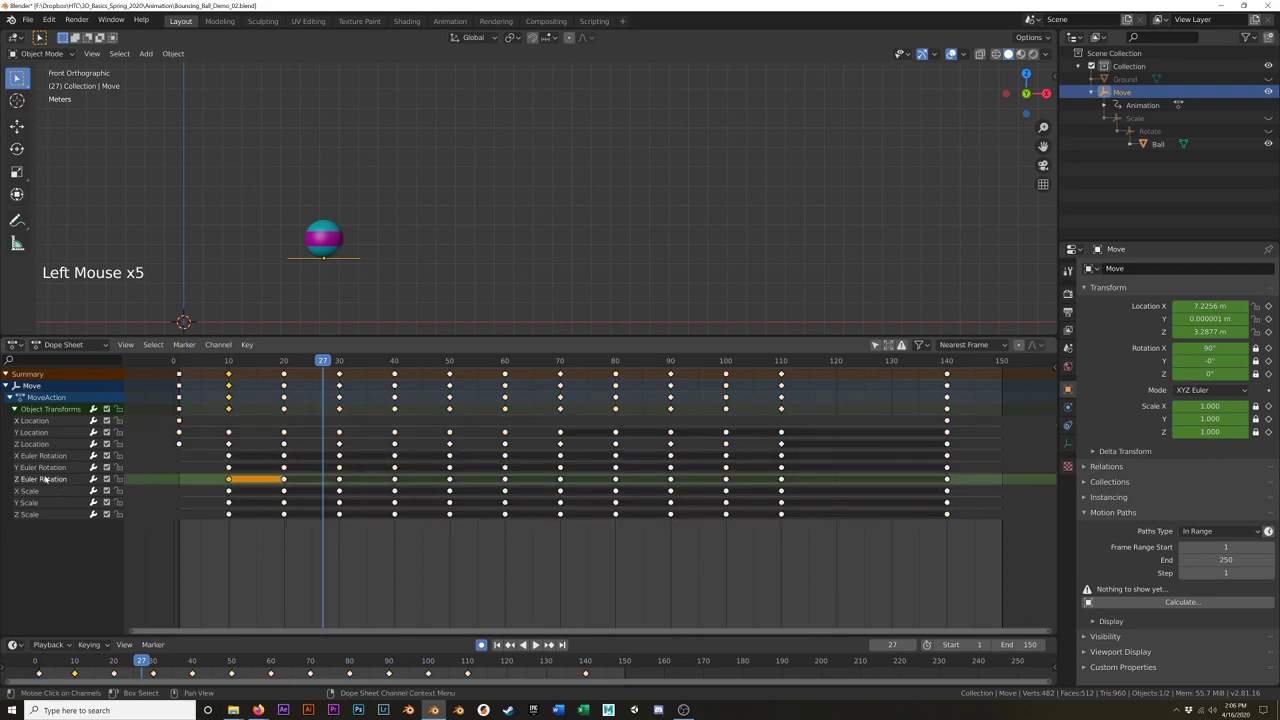
{"action": "left_click", "coordinate": [285, 480], "text": "shift"}
{"action": "left_click", "coordinate": [339, 480], "text": "shift"}
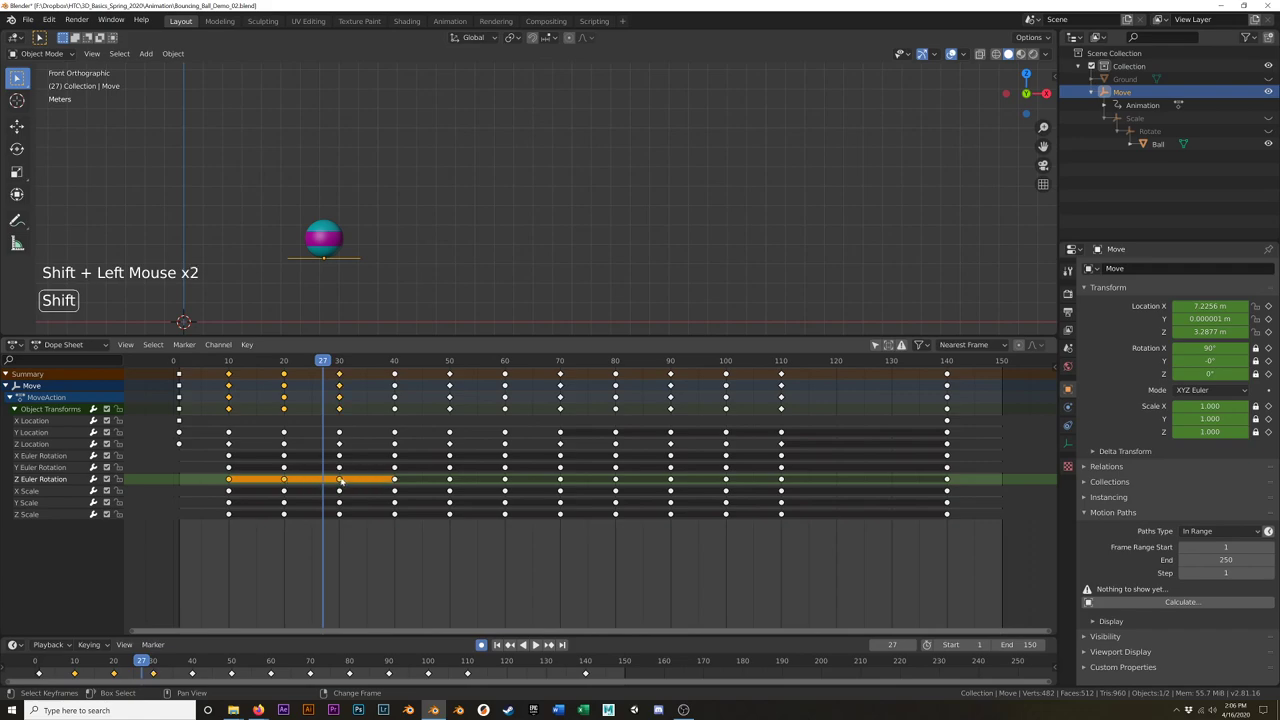
{"action": "left_click", "coordinate": [394, 480], "text": "shift"}
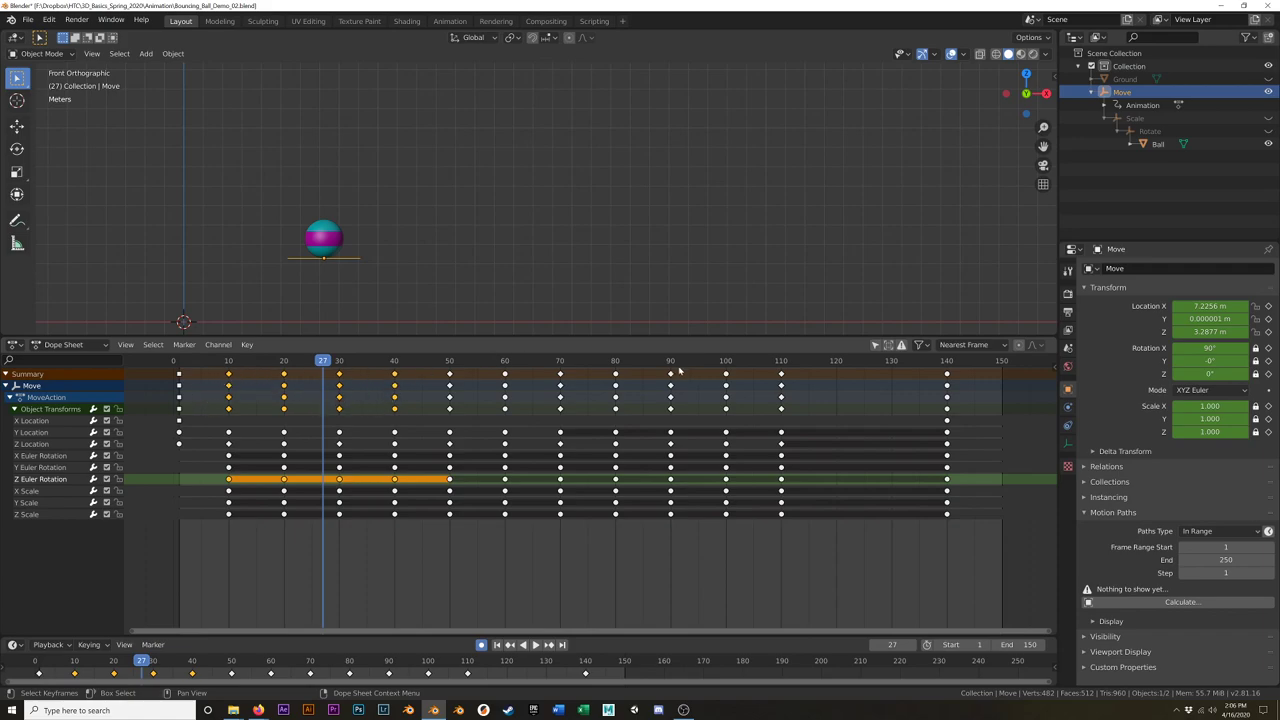
Step: Select the summary keyframes at frames 40, 50 and 60 in turn, and finish with the Y Location keyframe at frame 10
{"action": "left_click", "coordinate": [396, 375]}
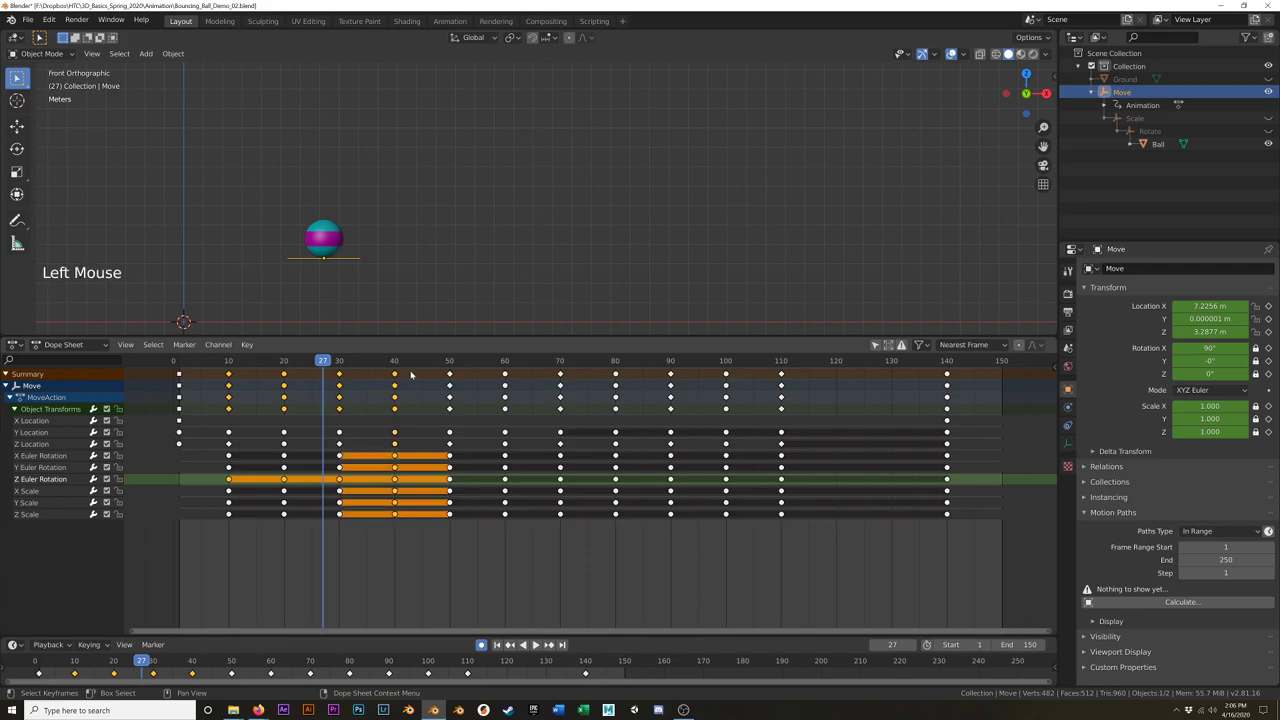
{"action": "left_click", "coordinate": [450, 374]}
{"action": "left_click", "coordinate": [505, 374]}
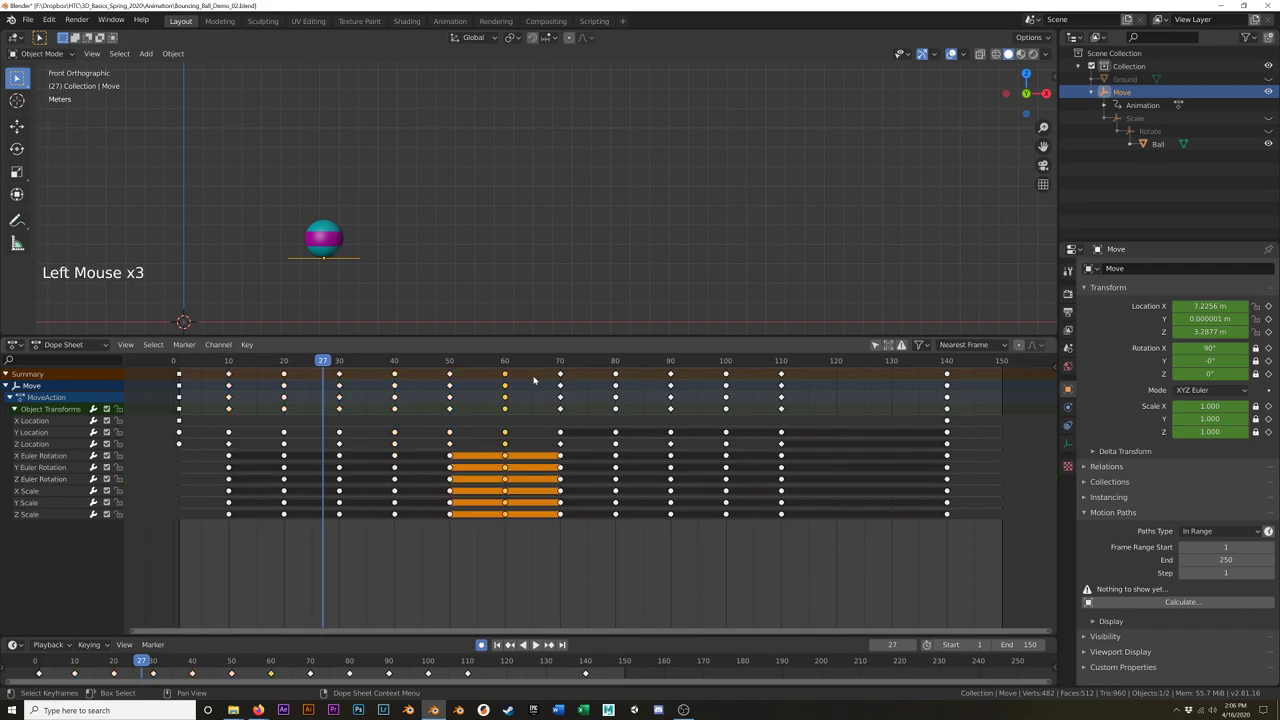
{"action": "left_click", "coordinate": [230, 444]}
{"action": "left_click", "coordinate": [228, 432]}
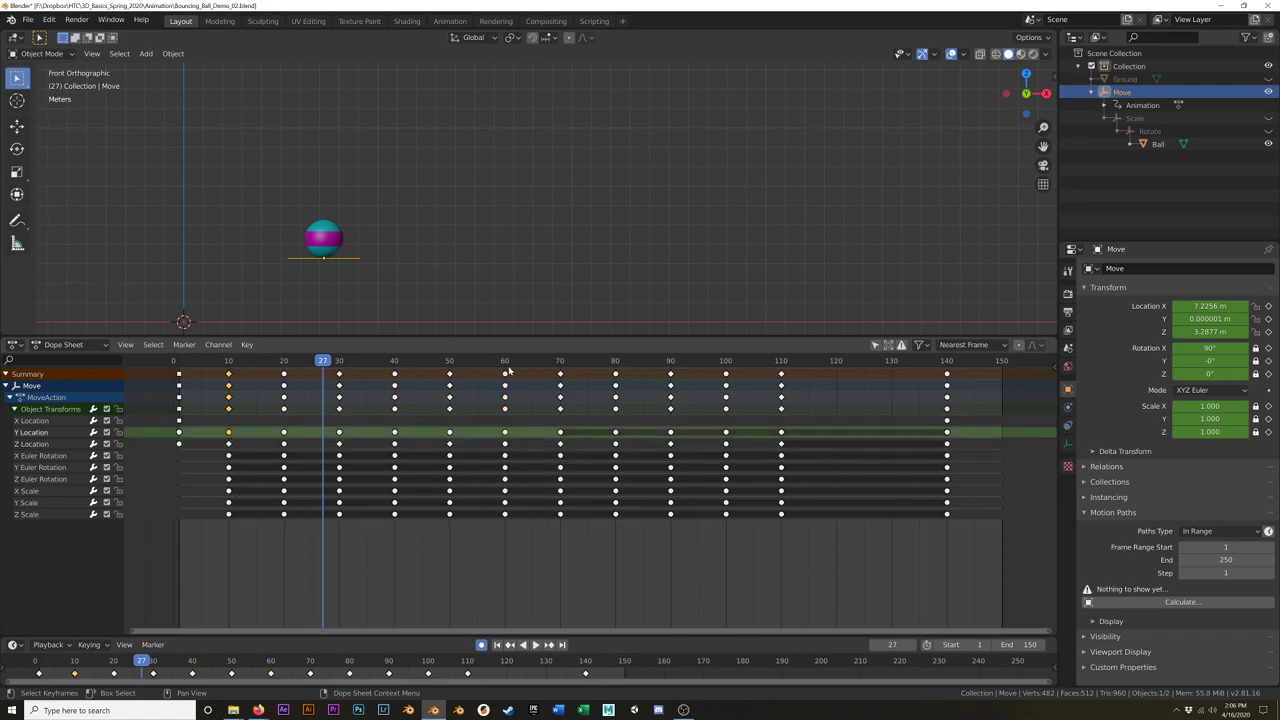
Step: Enlarge the 3D viewport slightly and replay the animation from its start to judge the timing of the first bounces
{"action": "mouse_move", "coordinate": [529, 336]}
{"action": "left_mouse_down"}
{"action": "mouse_move", "coordinate": [526, 370]}
{"action": "mouse_move", "coordinate": [526, 358]}
{"action": "left_mouse_up"}
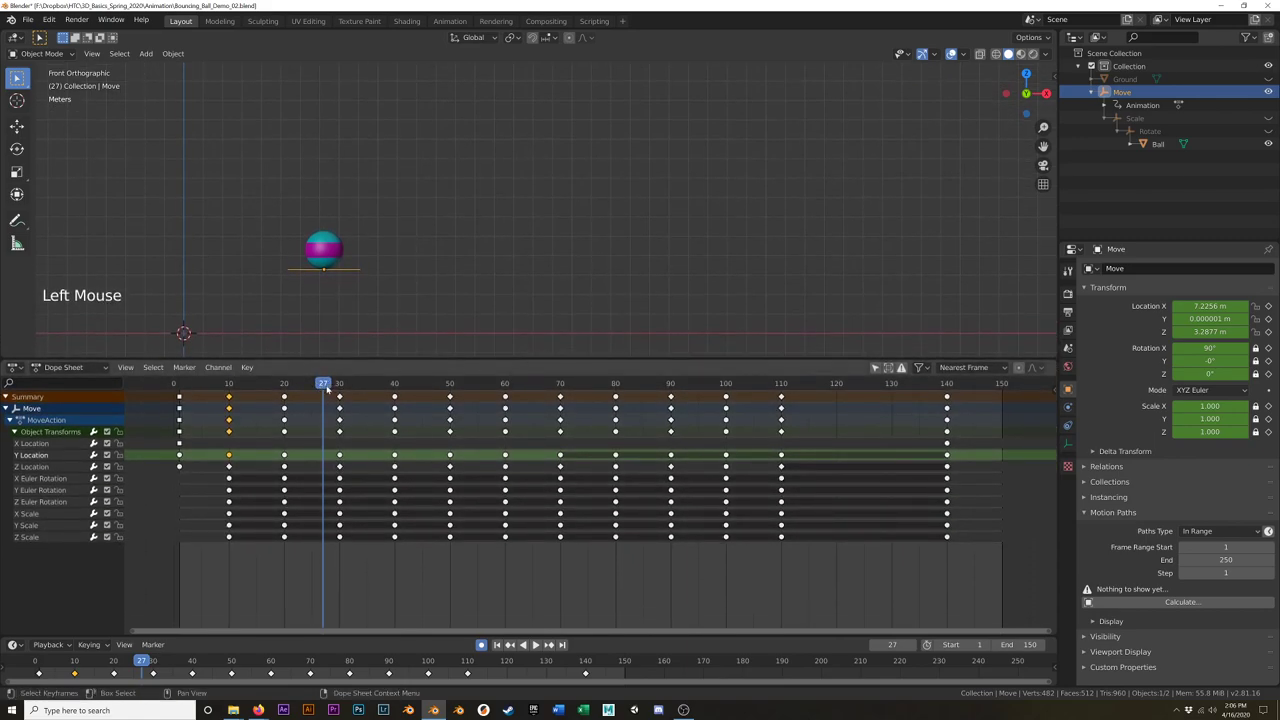
{"action": "key", "text": "space"}
{"action": "left_click", "coordinate": [216, 389]}
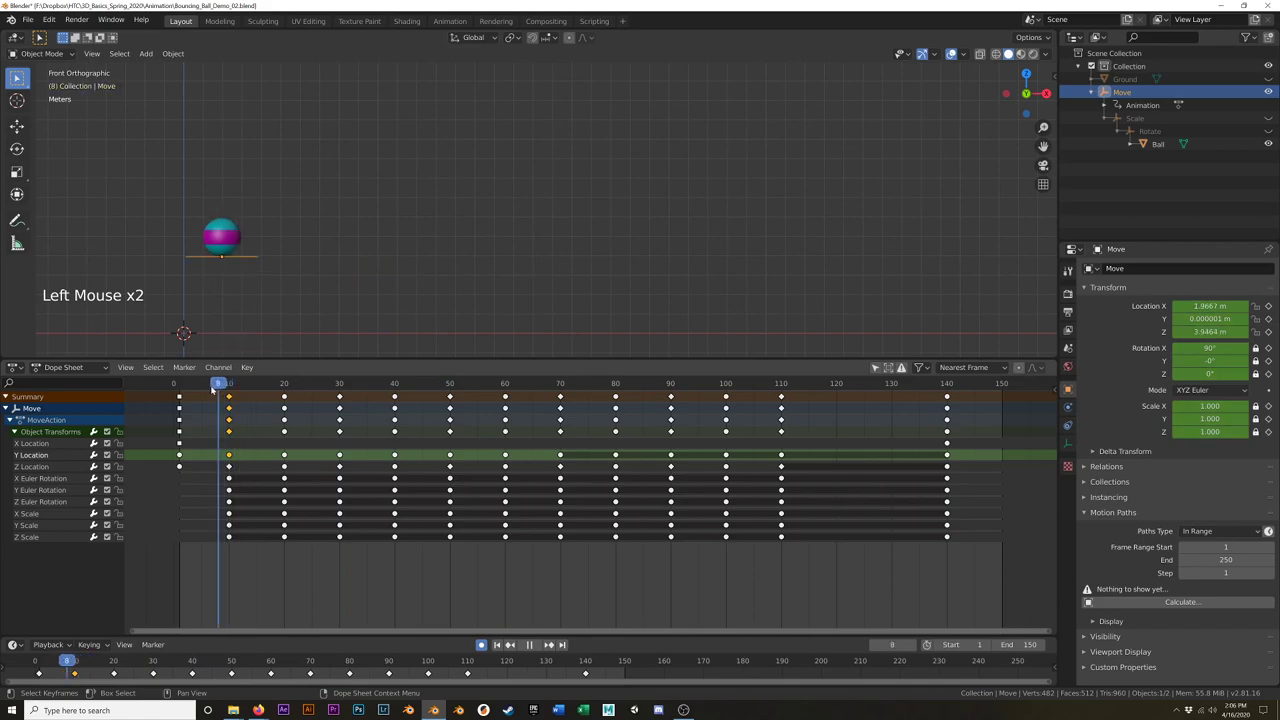
{"action": "key", "text": "space"}
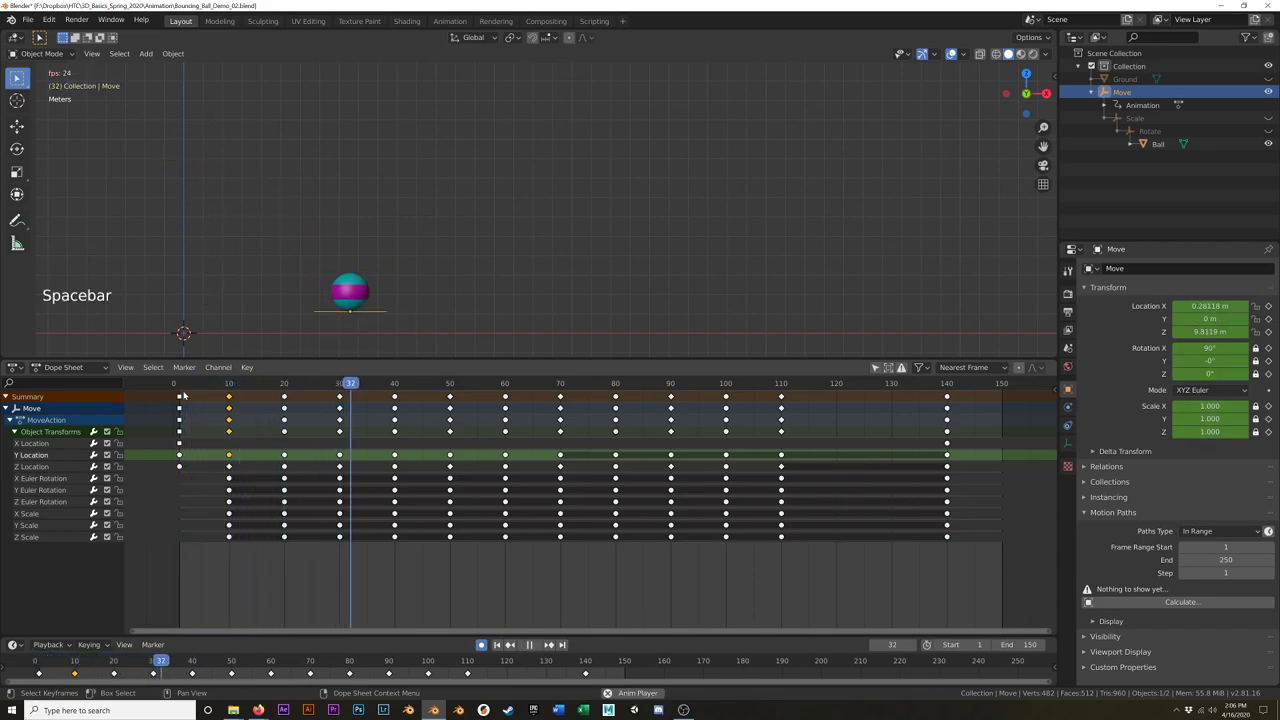
{"action": "key", "text": "space"}
{"action": "left_click_drag", "start_coordinate": [450, 386], "coordinate": [172, 392]}
{"action": "key", "text": "space"}
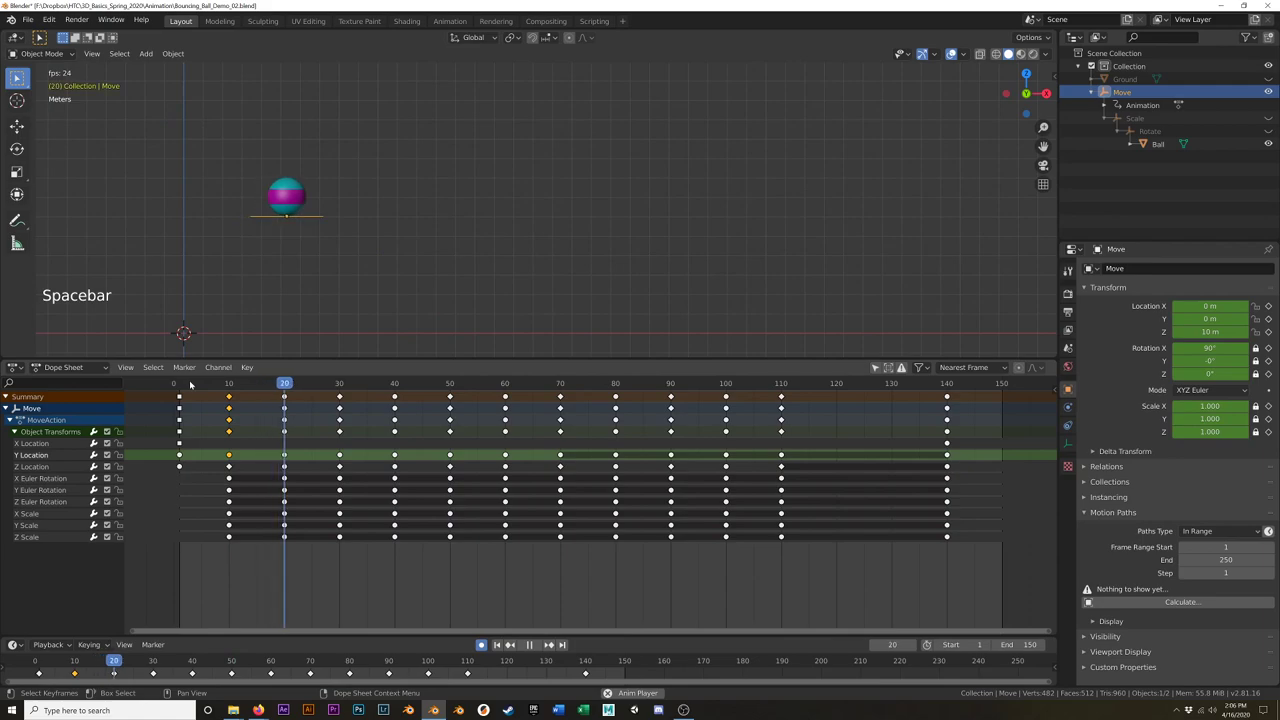
{"action": "key", "text": "space"}
Step: Scale the timing of all keyframes after frame 30 by about 0.86, using frame 30 as the pivot
{"action": "left_click", "coordinate": [341, 388]}
{"action": "mouse_move", "coordinate": [341, 388]}
{"action": "left_mouse_down"}
{"action": "mouse_move", "coordinate": [443, 396]}
{"action": "mouse_move", "coordinate": [339, 392]}
{"action": "left_mouse_up"}
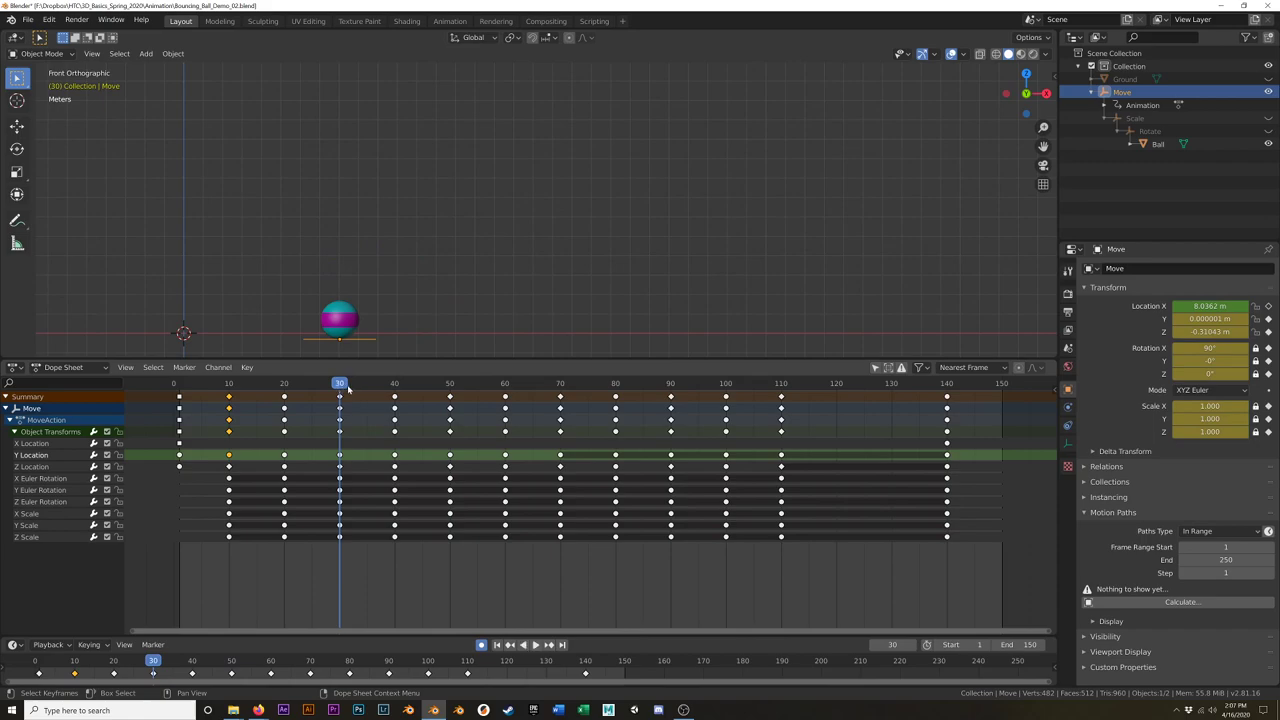
{"action": "left_click_drag", "start_coordinate": [975, 392], "coordinate": [338, 401]}
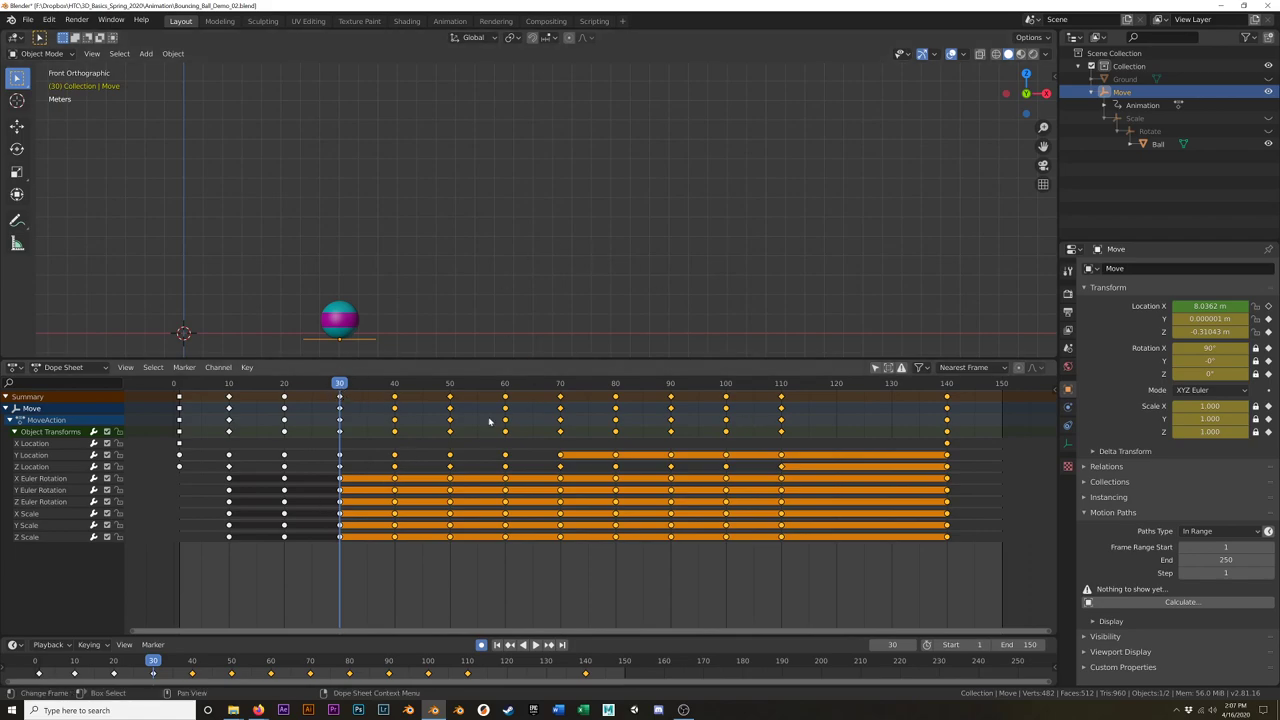
{"action": "key", "text": "s"}
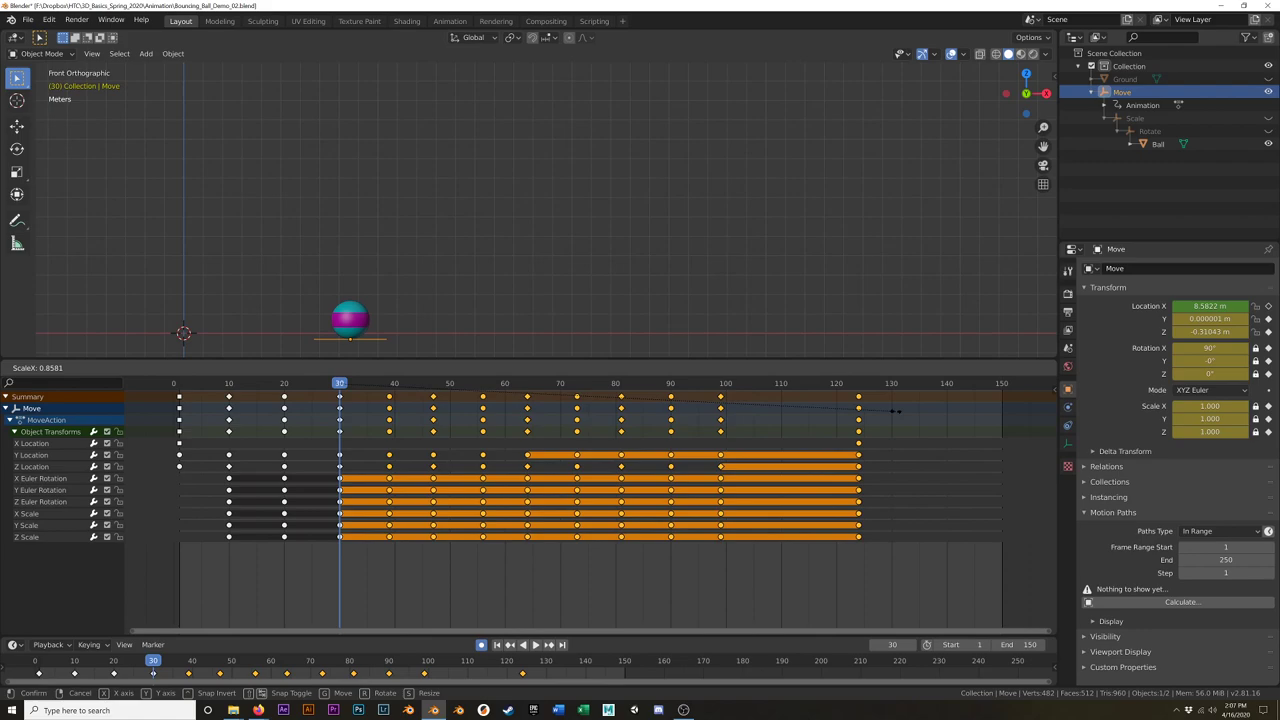
{"action": "left_click", "coordinate": [898, 458]}
Step: Play the retimed animation from the start to check the bounce spacing, and move the current frame to 47
{"action": "left_click_drag", "start_coordinate": [333, 383], "coordinate": [222, 388]}
{"action": "key", "text": "space"}
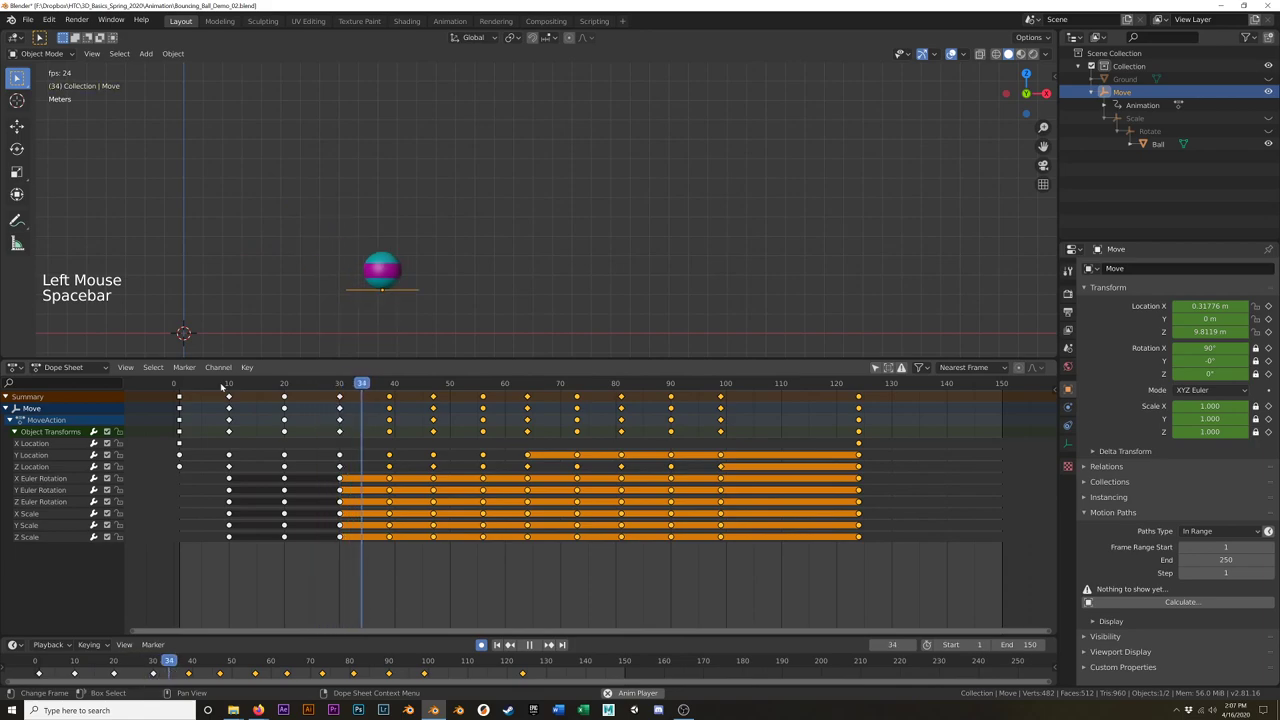
{"action": "left_click_drag", "start_coordinate": [222, 388], "coordinate": [190, 388]}
{"action": "key", "text": "space"}
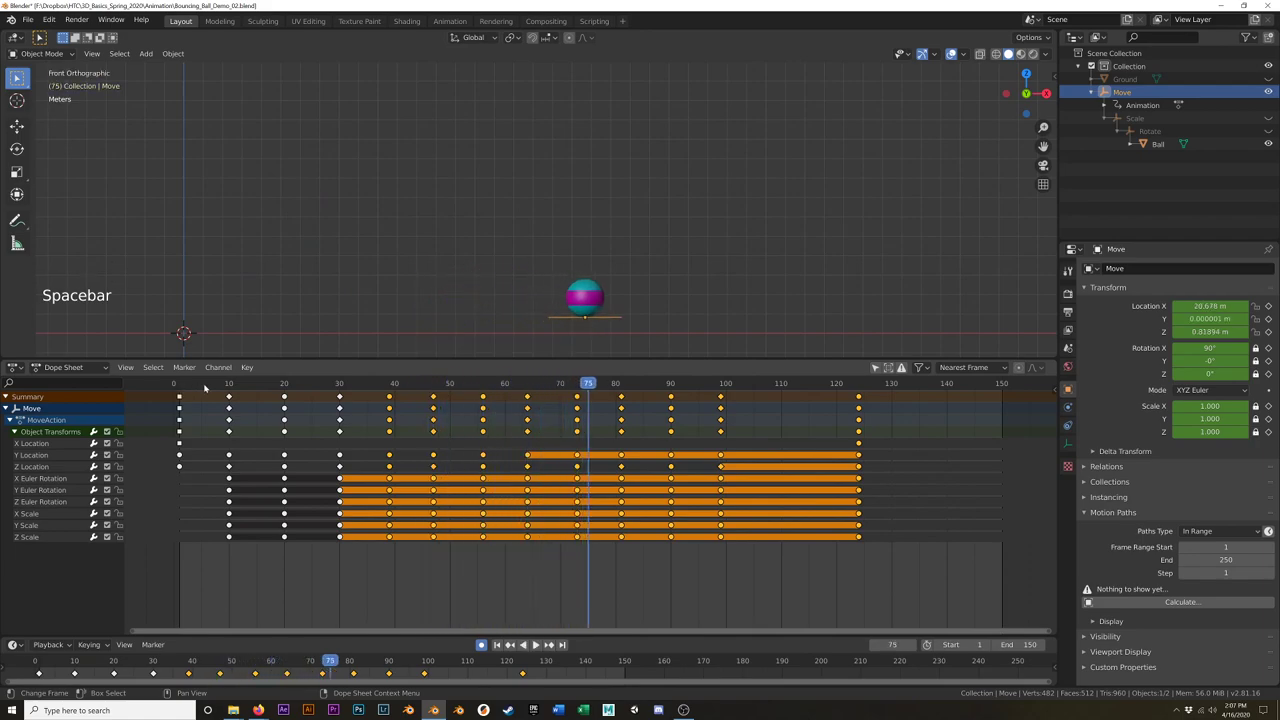
{"action": "left_click_drag", "start_coordinate": [395, 388], "coordinate": [436, 408]}
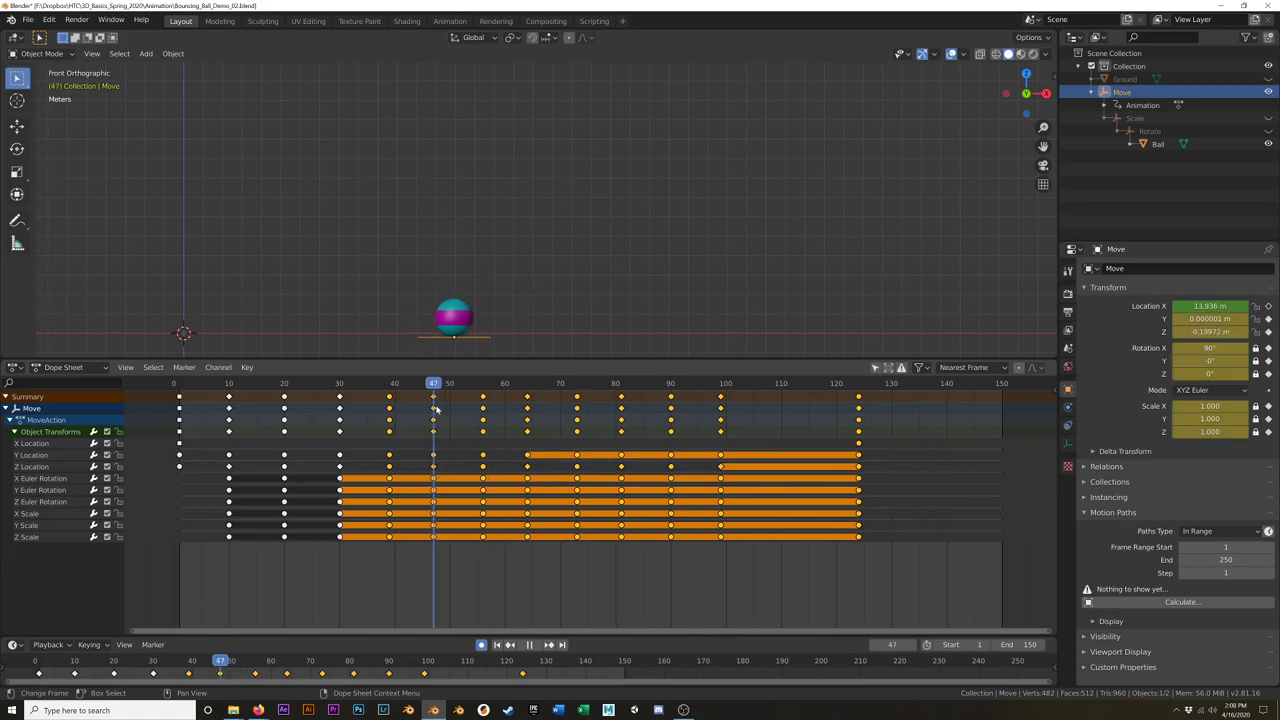
{"action": "left_click", "coordinate": [905, 402]}
{"action": "left_click", "coordinate": [905, 402]}
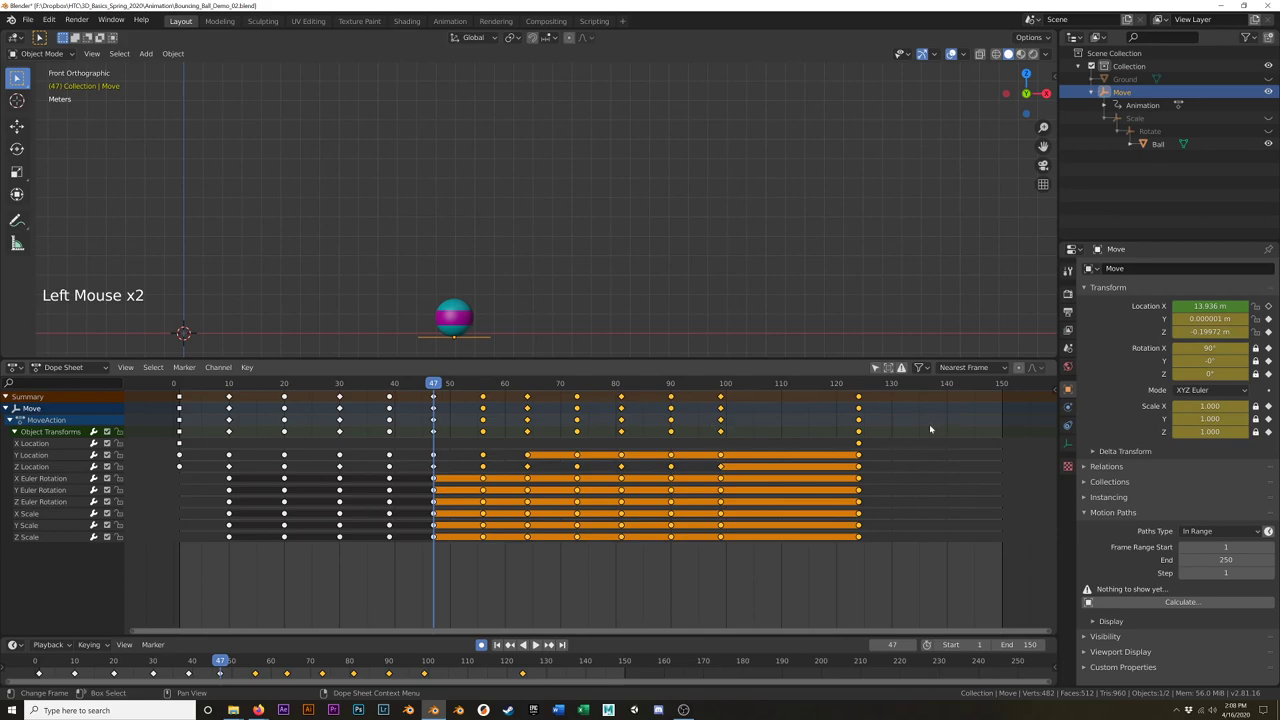
{"action": "key", "text": "s"}
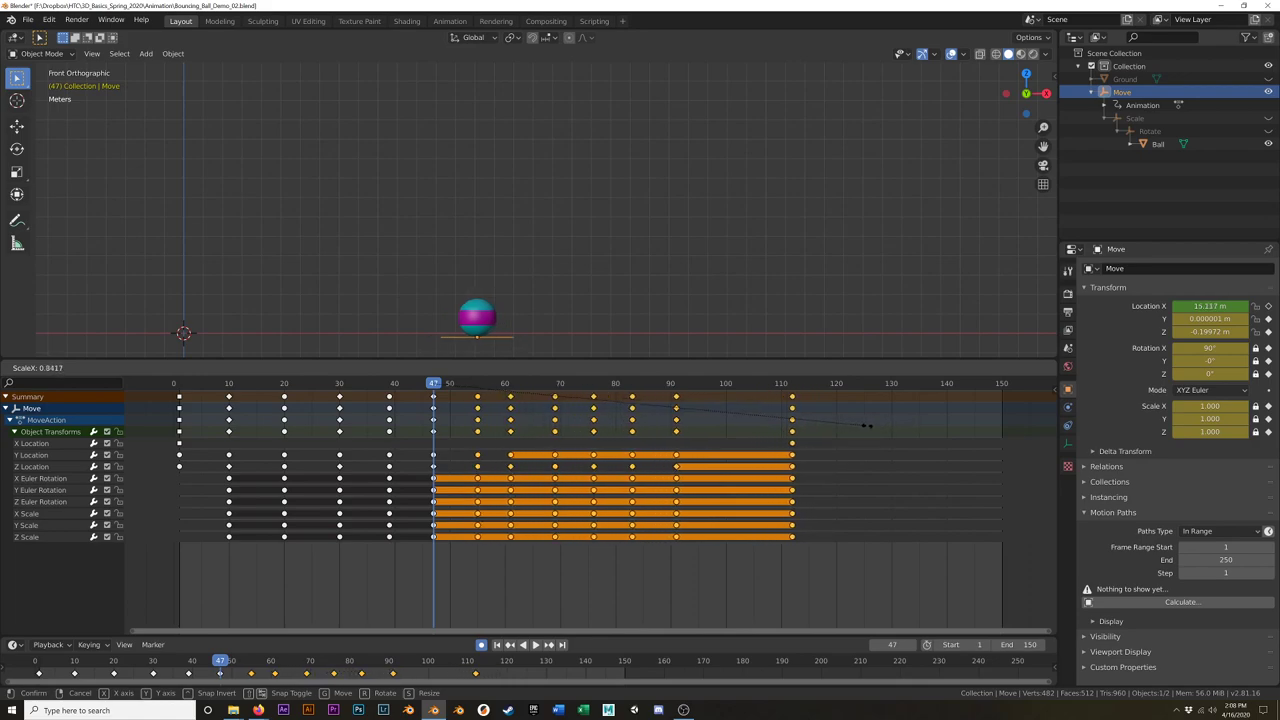
{"action": "left_click", "coordinate": [895, 428]}
Step: Move all keyframes after frame 47 two frames earlier so the next bounce peak lands on frame 54
{"action": "scroll", "coordinate": [483, 406], "scroll_direction": "up", "scroll_amount": 2}
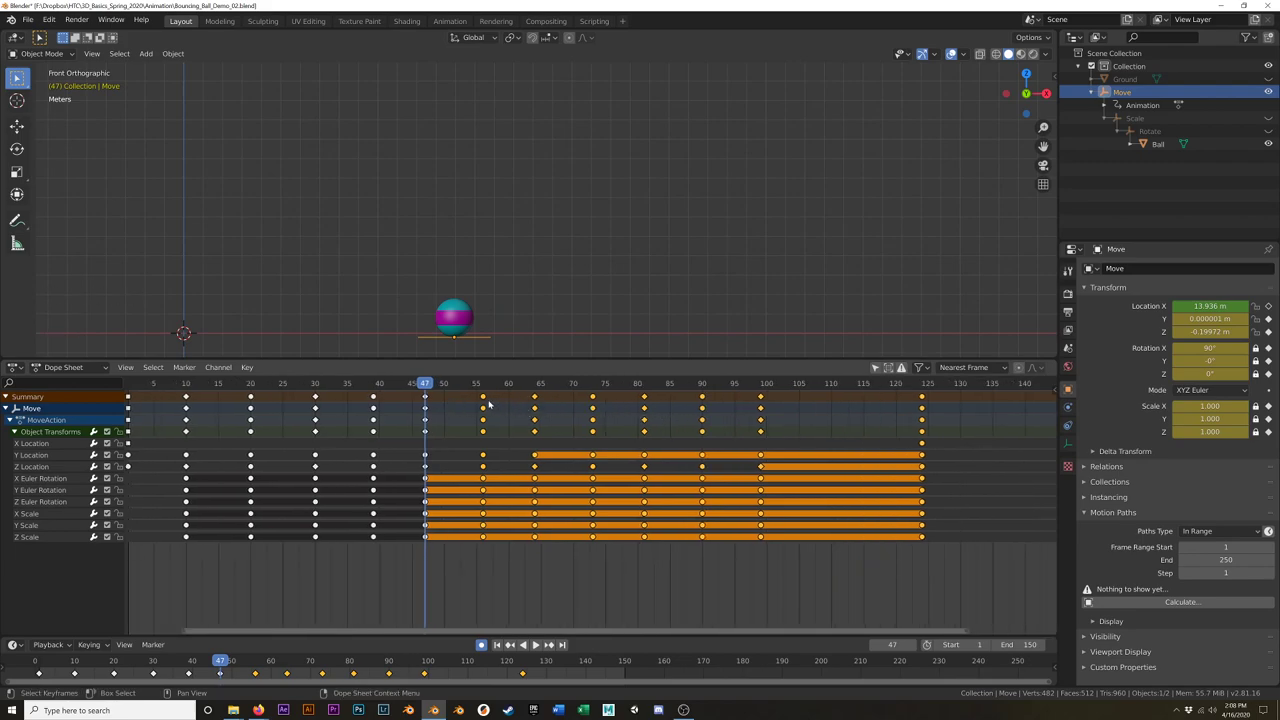
{"action": "left_click_drag", "start_coordinate": [474, 406], "coordinate": [425, 411]}
{"action": "key", "text": "g"}
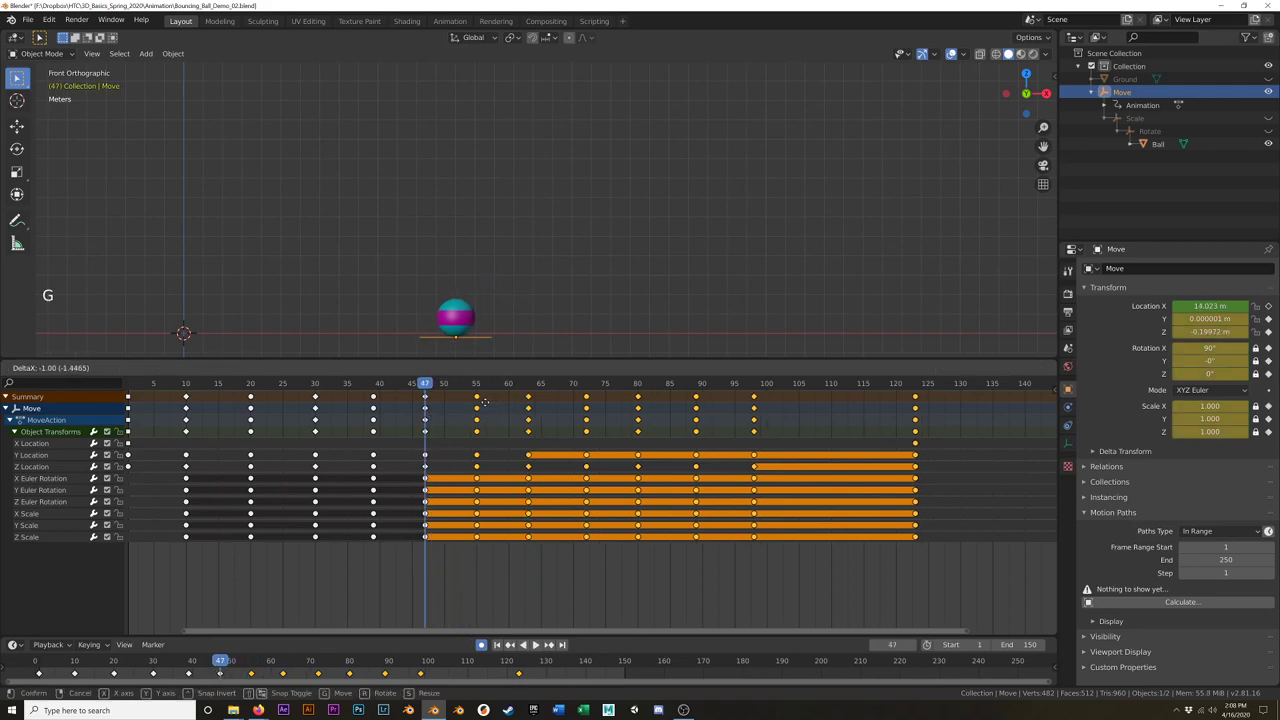
{"action": "left_click", "coordinate": [476, 406]}
Step: Shift all keyframes after frame 54 earlier so the next ground contact lands on frame 61
{"action": "left_click_drag", "start_coordinate": [431, 391], "coordinate": [970, 422]}
{"action": "left_click", "coordinate": [510, 402]}
{"action": "key", "text": "g"}
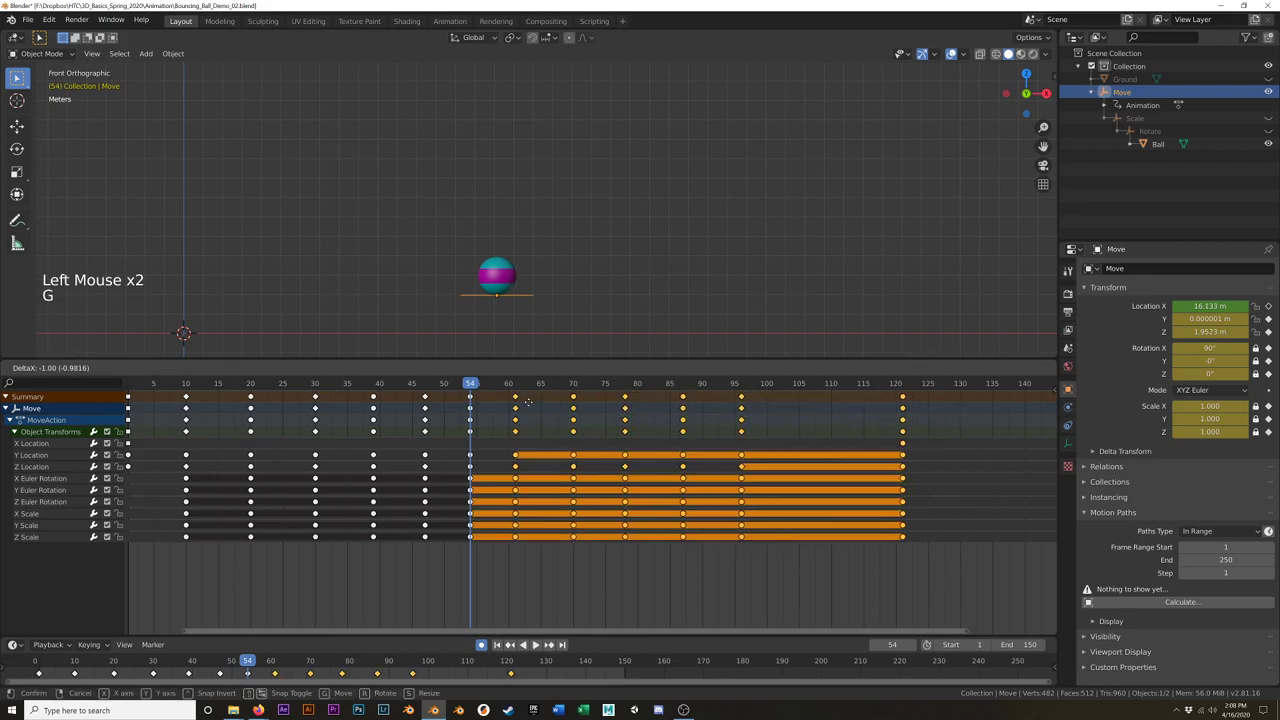
{"action": "left_click", "coordinate": [529, 402]}
Step: Replay the animation several times from early frames to check the bounce timing, and move the current frame to 61
{"action": "key", "text": "space"}
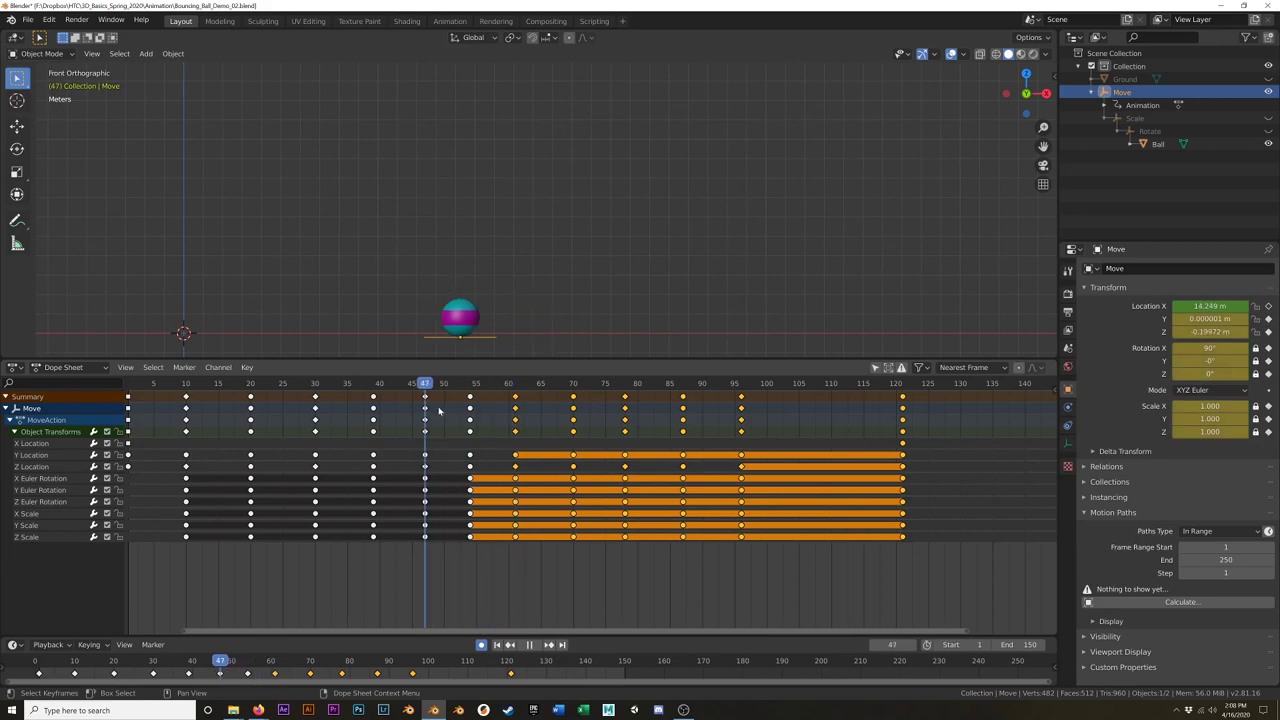
{"action": "key", "text": "space"}
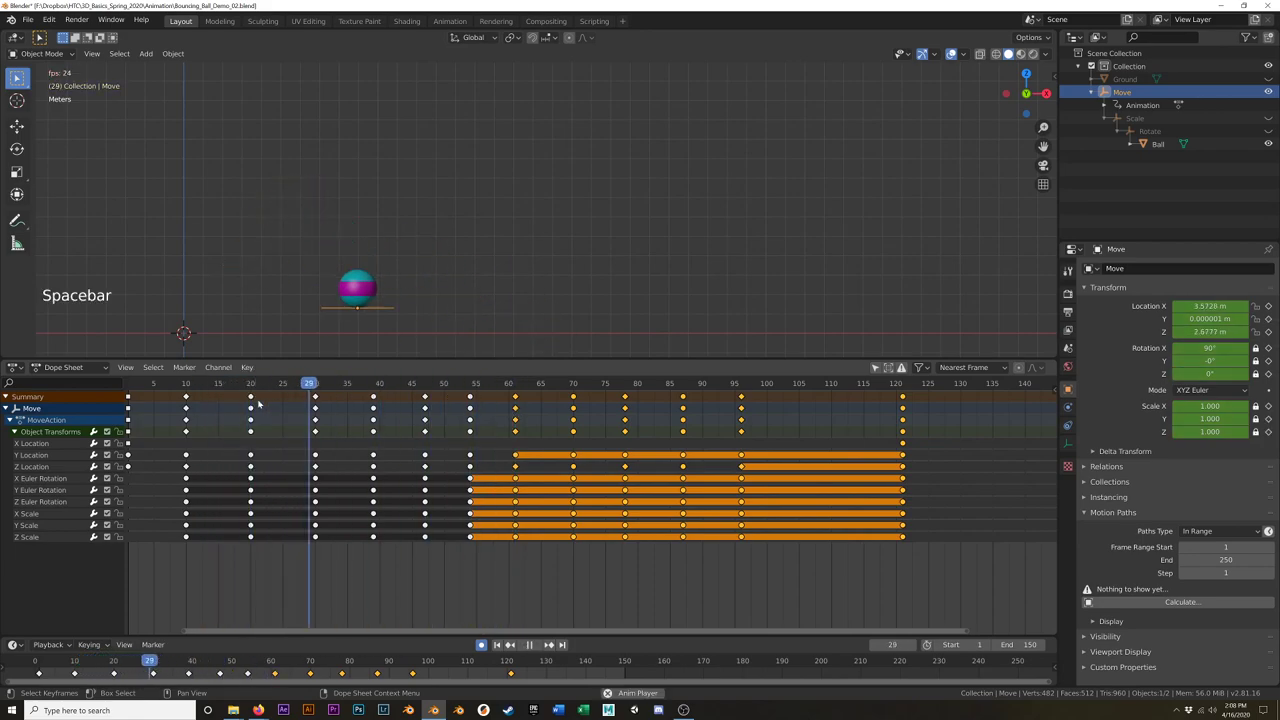
{"action": "key", "text": "space"}
{"action": "left_click_drag", "start_coordinate": [258, 403], "coordinate": [177, 395]}
{"action": "key", "text": "space"}
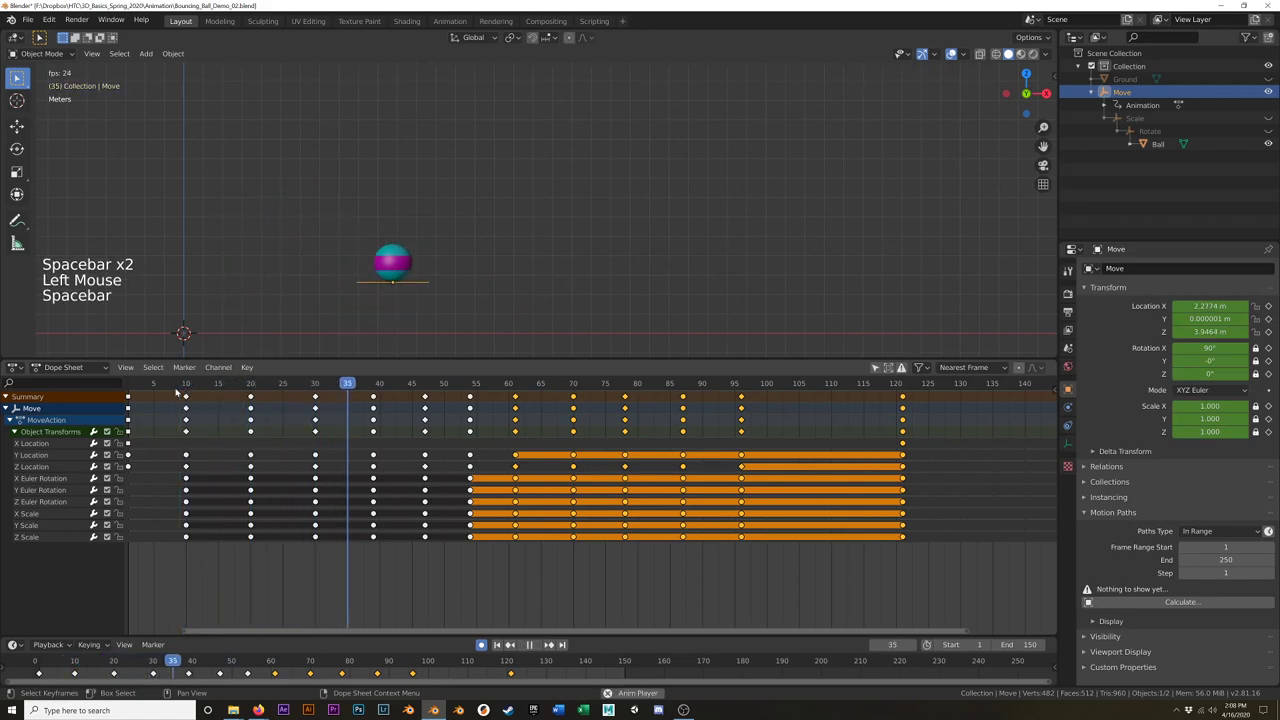
{"action": "key", "text": "space"}
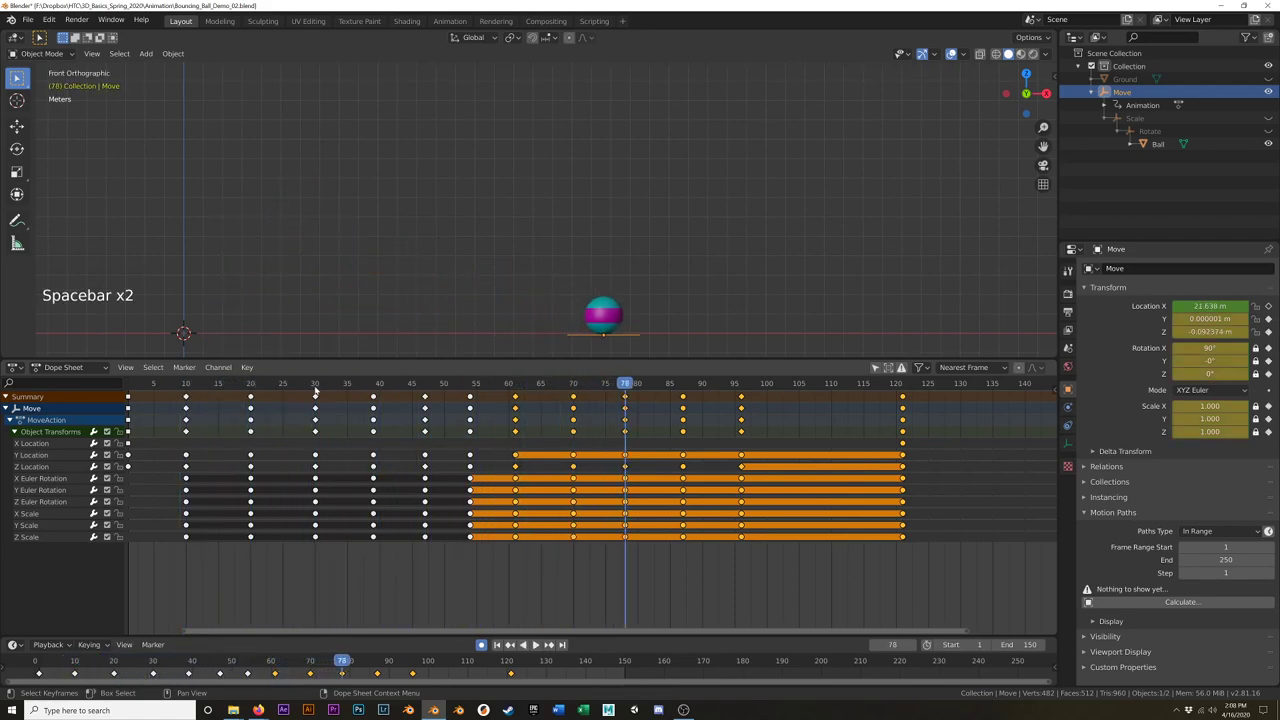
{"action": "left_click", "coordinate": [283, 386]}
{"action": "key", "text": "space"}
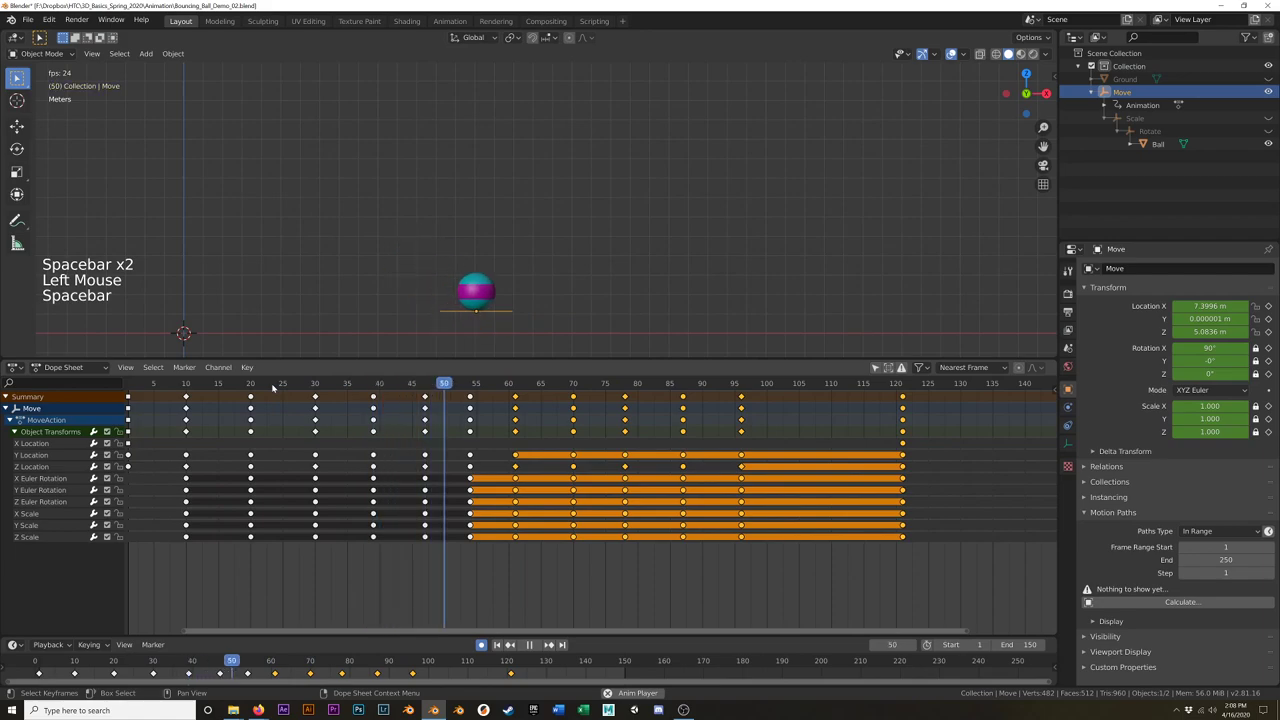
{"action": "key", "text": "space"}
{"action": "key", "text": "space"}
{"action": "left_click", "coordinate": [433, 390]}
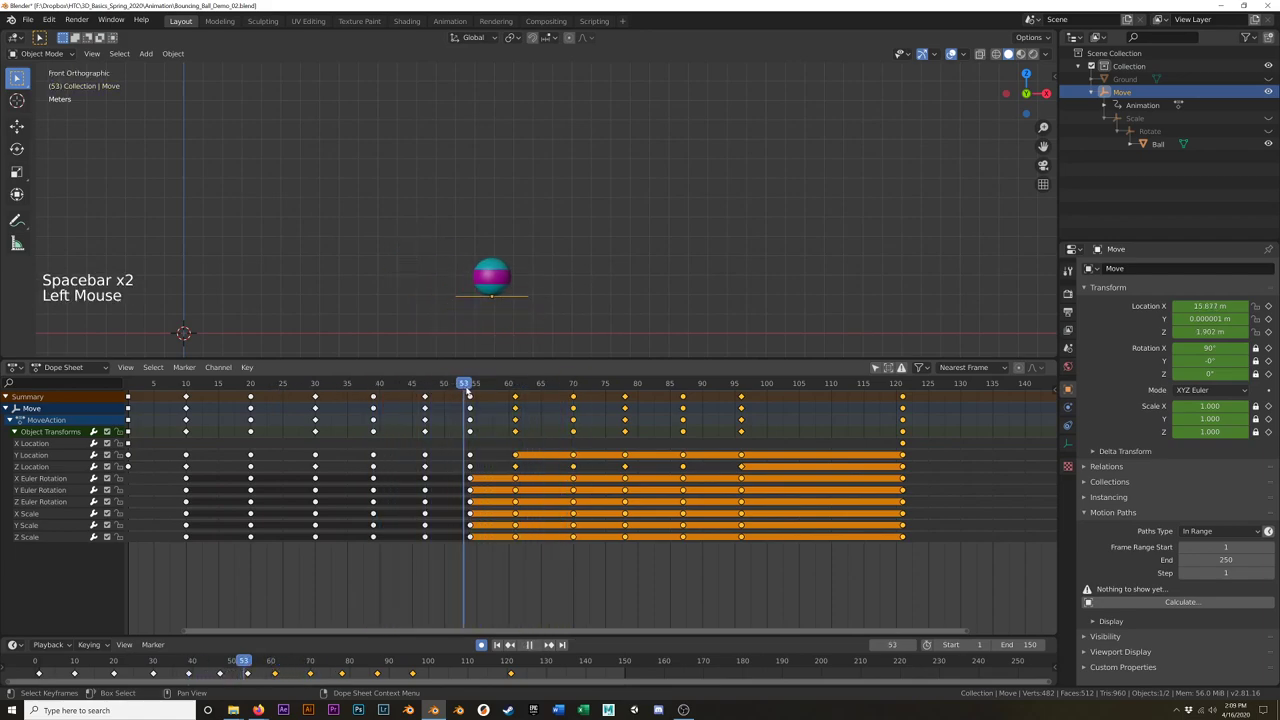
{"action": "left_click_drag", "start_coordinate": [522, 403], "coordinate": [515, 408]}
{"action": "key", "text": "space"}
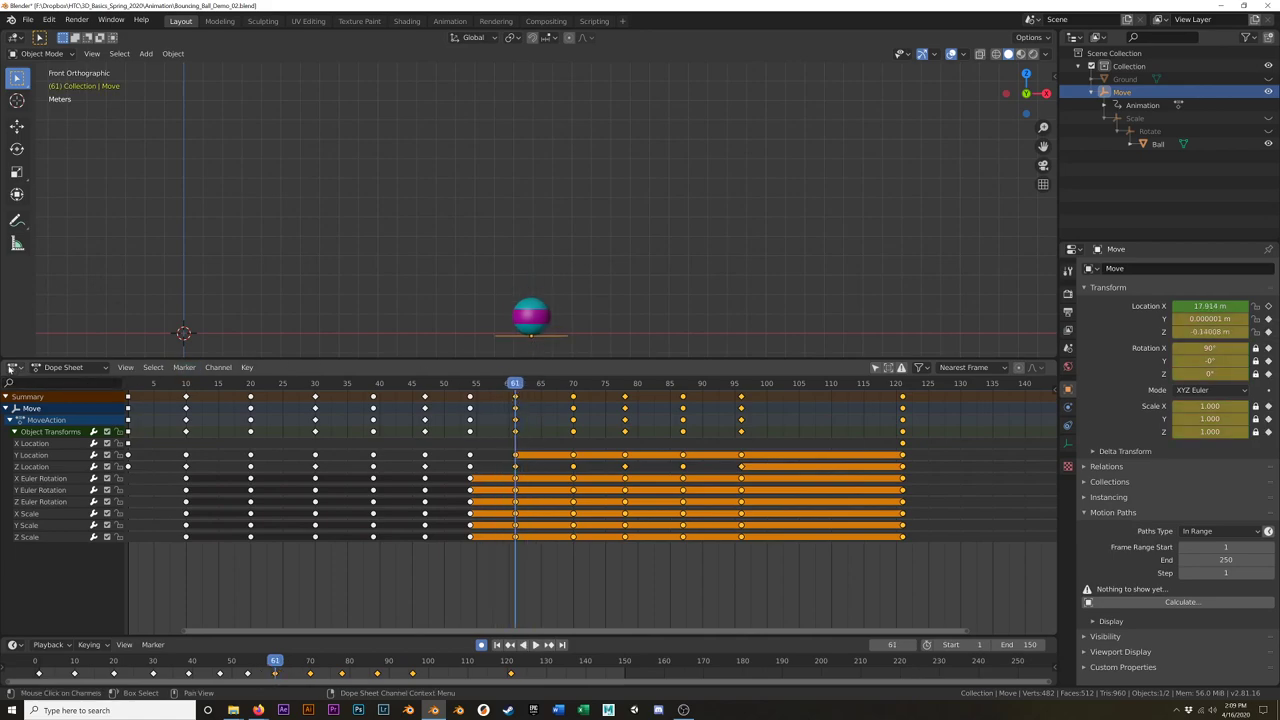
Step: Switch the Dope Sheet area to the Graph Editor and rotate the incoming handle of the Z Location keyframe at frame 61 steeper
{"action": "left_click", "coordinate": [10, 370]}
{"action": "left_click", "coordinate": [10, 370]}
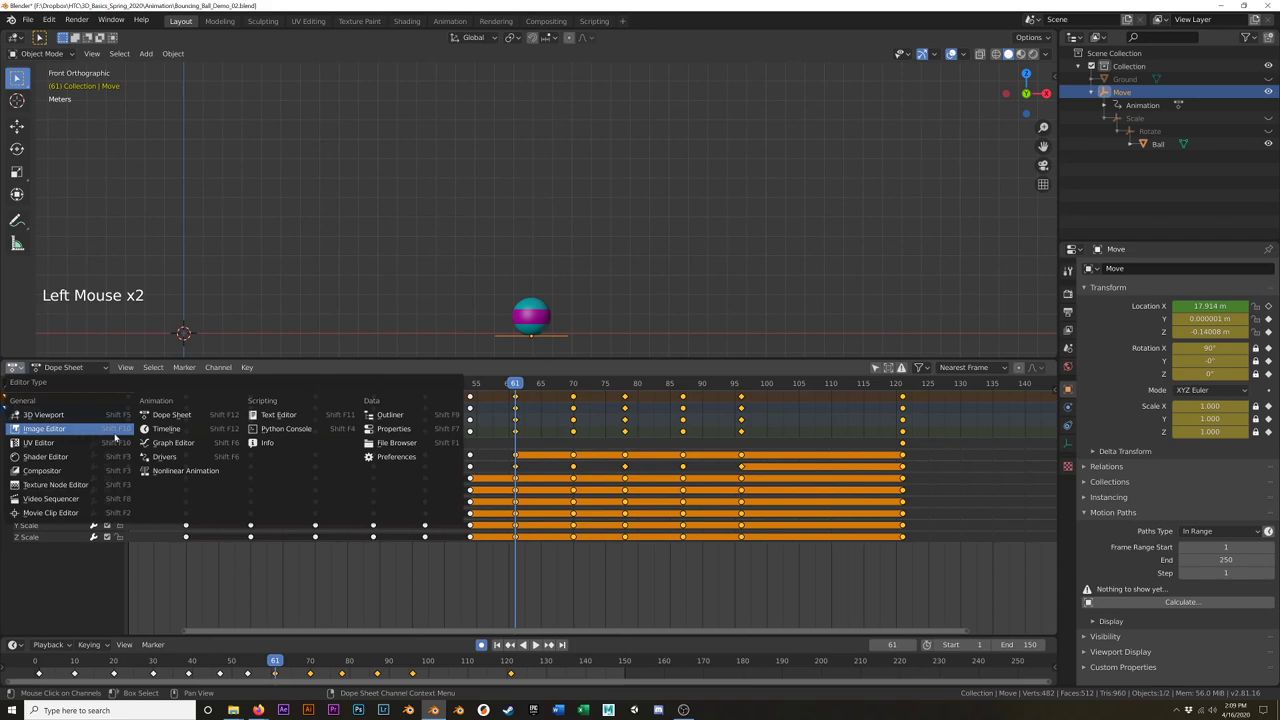
{"action": "left_click", "coordinate": [172, 442]}
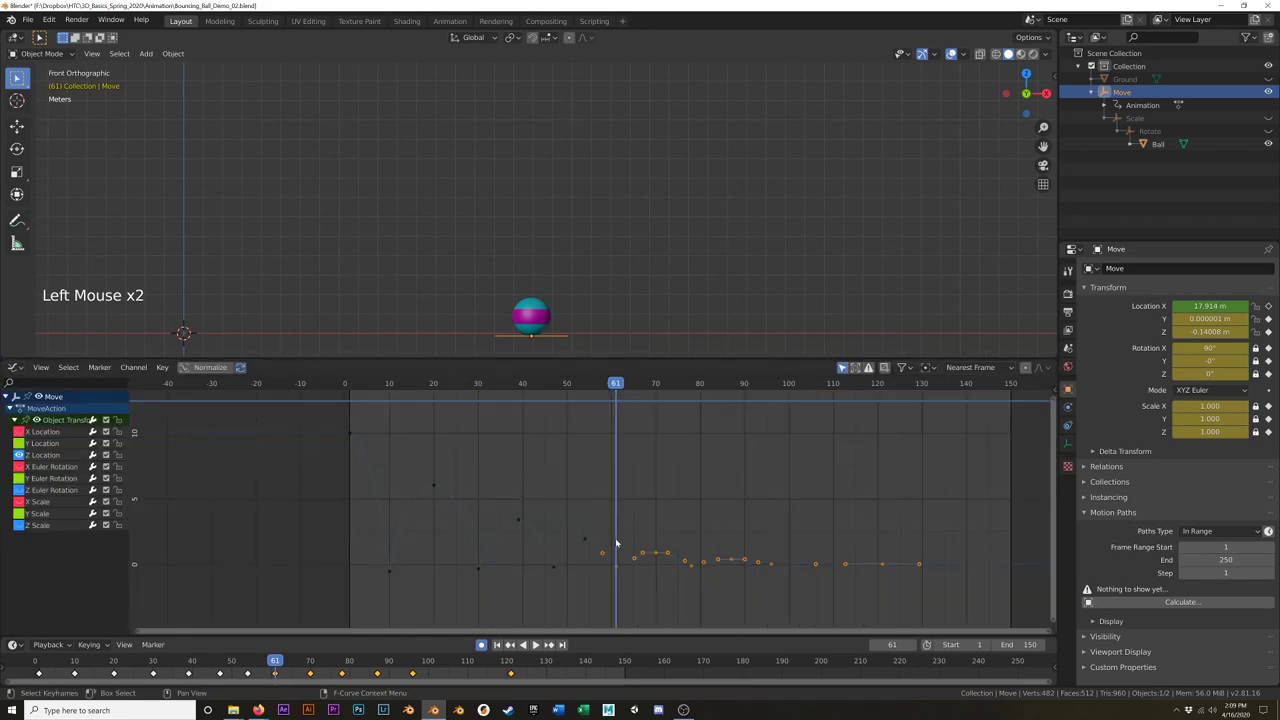
{"action": "scroll", "coordinate": [616, 543], "scroll_direction": "up", "scroll_amount": 14}
{"action": "middle_click_drag", "start_coordinate": [637, 537], "coordinate": [558, 449], "text": "shift"}
{"action": "left_click", "coordinate": [497, 502]}
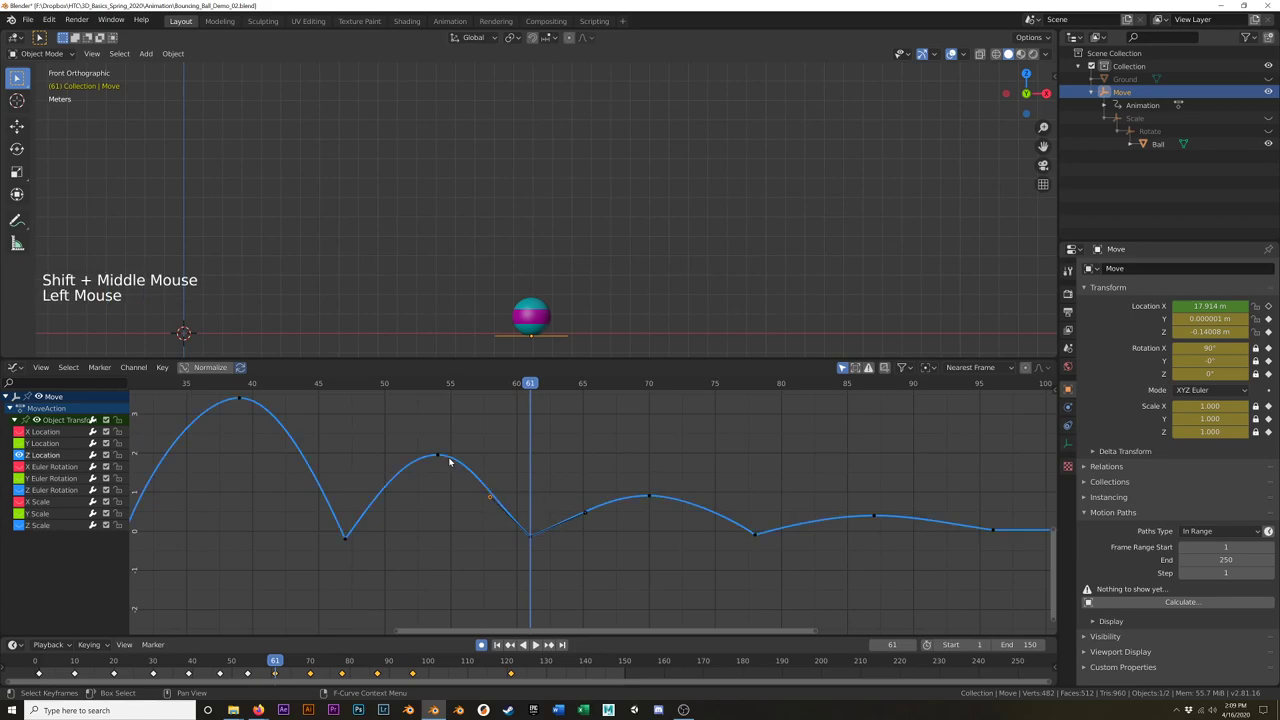
{"action": "key", "text": "r"}
{"action": "left_click", "coordinate": [509, 491]}
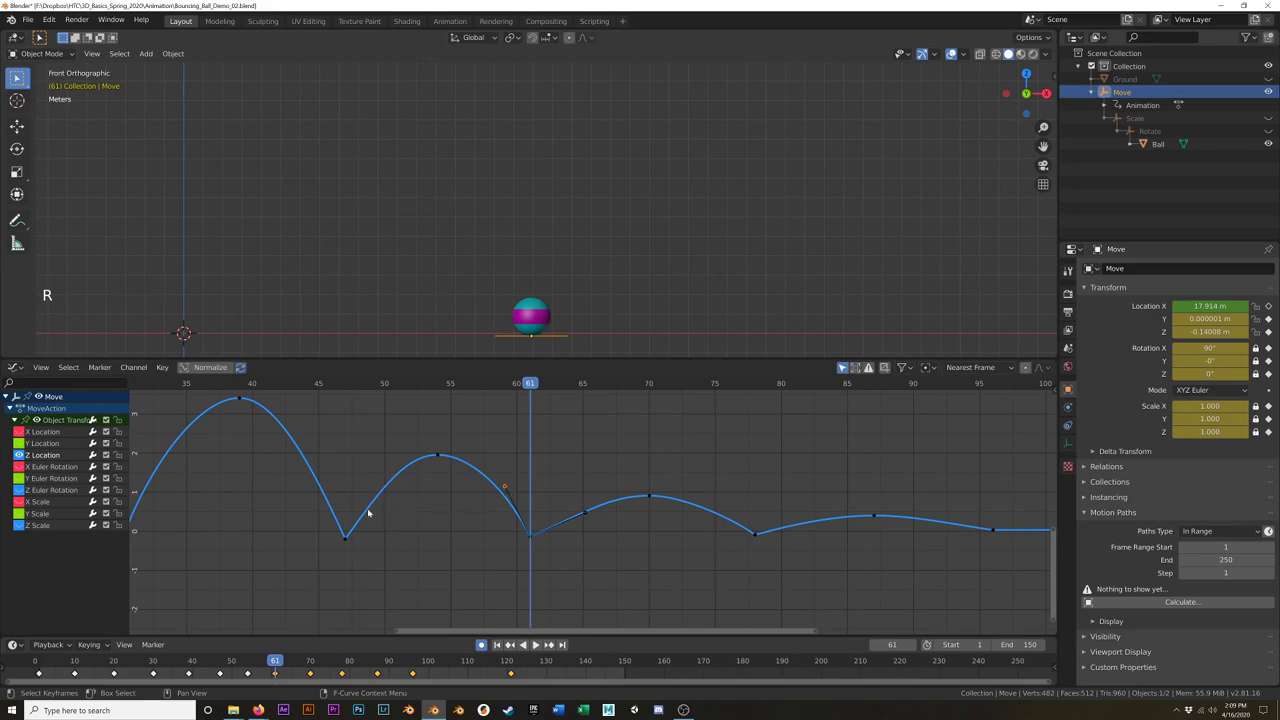
Step: Rotate the handles of the Z Location keyframe at frame 47 for a steeper, sharper ground contact
{"action": "left_click", "coordinate": [345, 537]}
{"action": "key", "text": "r"}
{"action": "left_click", "coordinate": [345, 475]}
{"action": "key", "text": "r"}
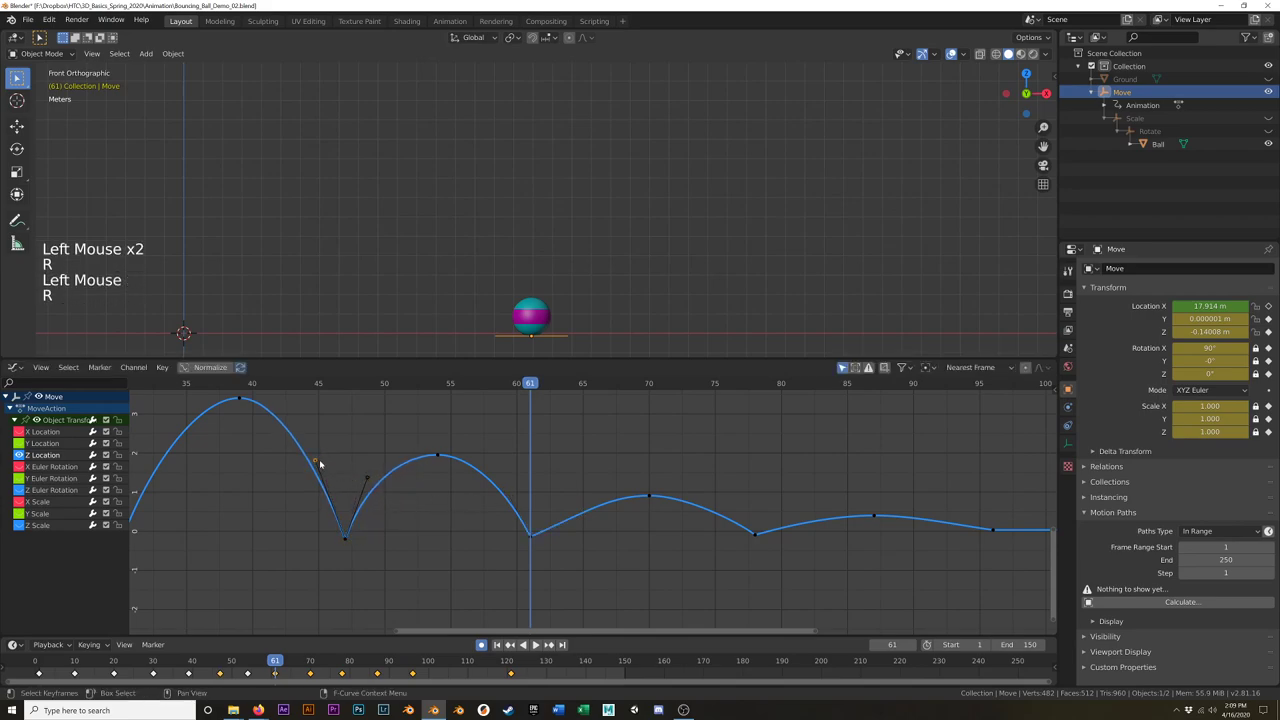
Step: Rotate the outgoing handle of the Z Location keyframe at frame 61 so the ball rises more steeply
{"action": "left_click", "coordinate": [537, 537]}
{"action": "left_click", "coordinate": [531, 538]}
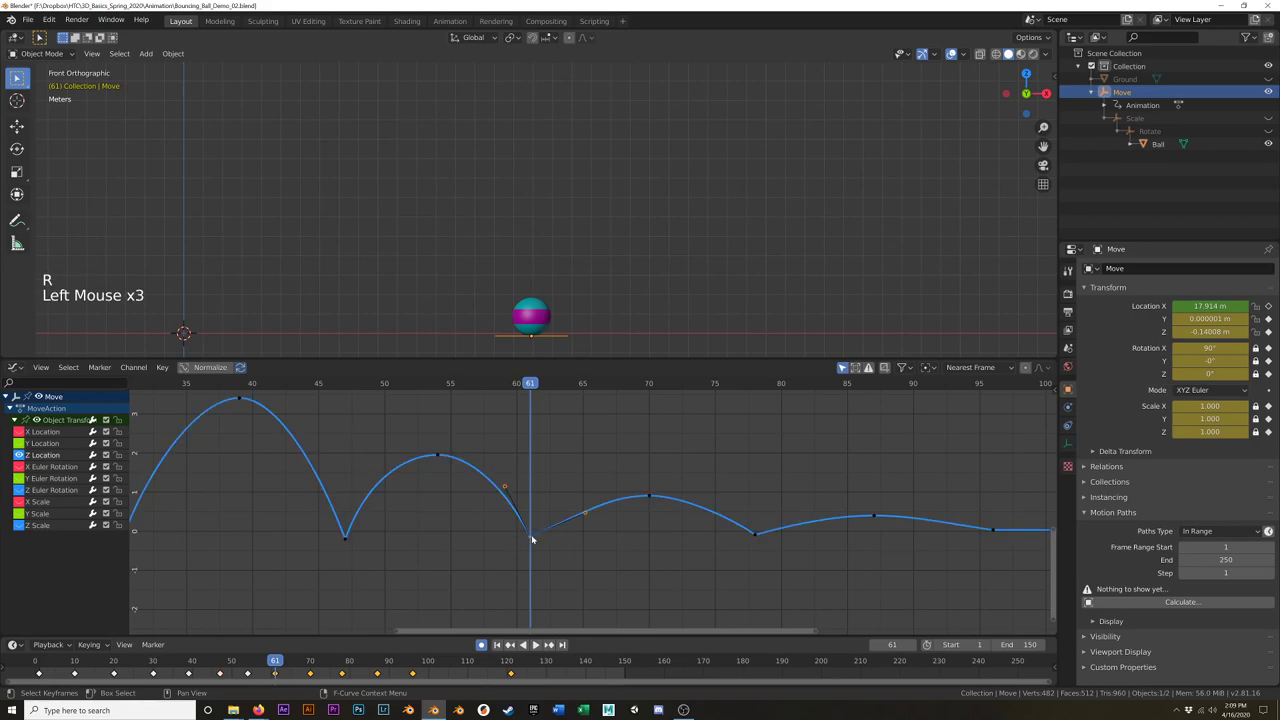
{"action": "key", "text": "r"}
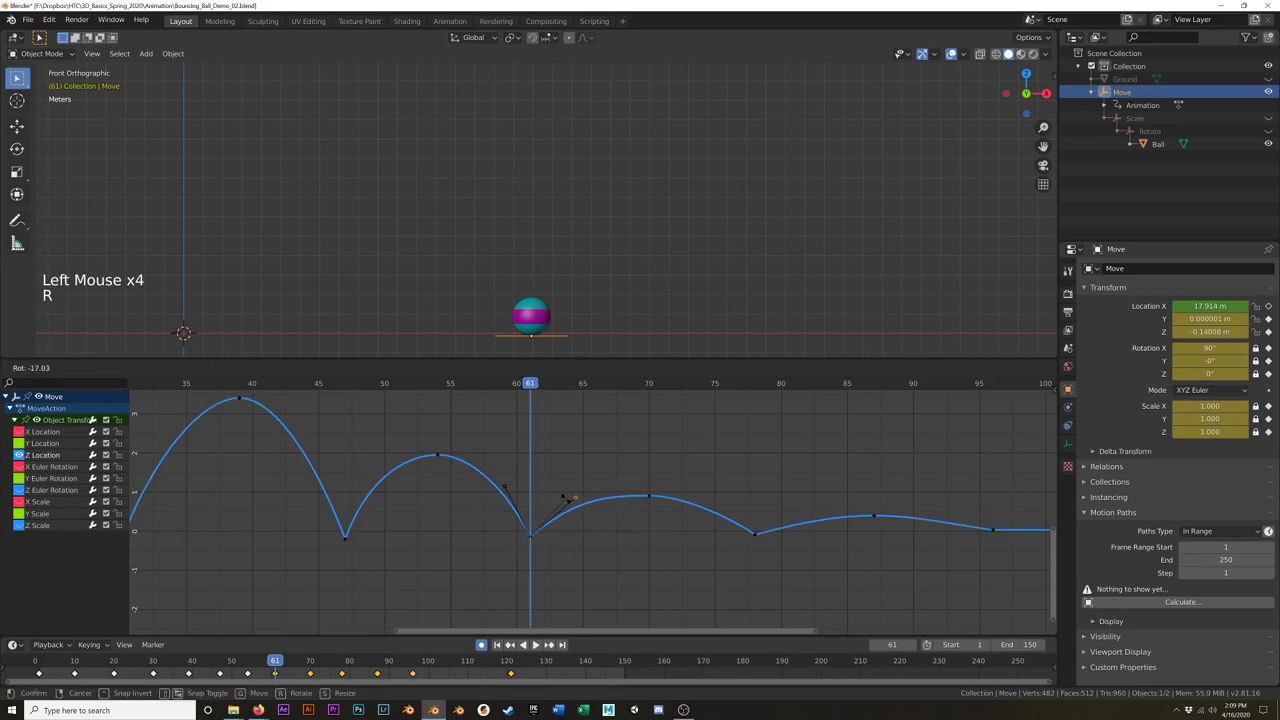
{"action": "left_click", "coordinate": [731, 531]}
Step: Rotate the outgoing handle of the Z Location keyframe at frame 30 steeper and inspect the resulting bounce arcs
{"action": "scroll", "coordinate": [731, 531], "scroll_direction": "down", "scroll_amount": 8}
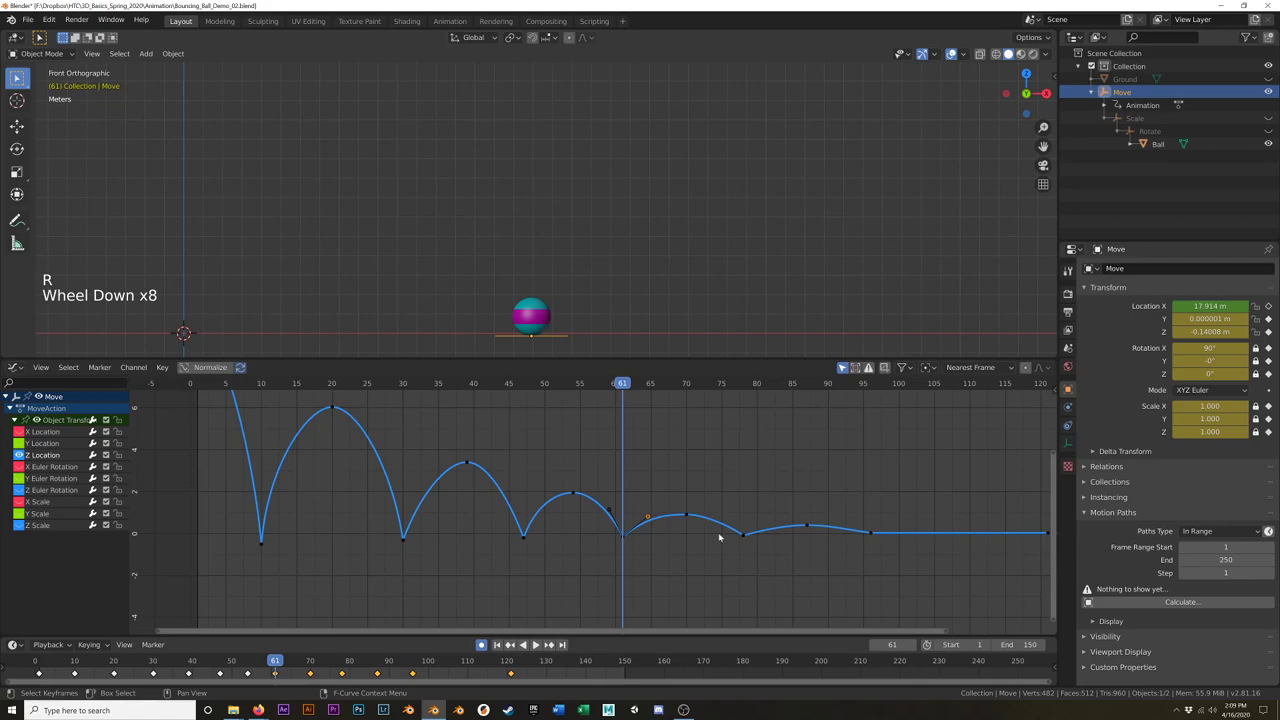
{"action": "middle_click_drag", "start_coordinate": [403, 542], "coordinate": [626, 573], "text": "shift"}
{"action": "left_click", "coordinate": [631, 574]}
{"action": "left_click", "coordinate": [627, 581]}
{"action": "left_click", "coordinate": [643, 538]}
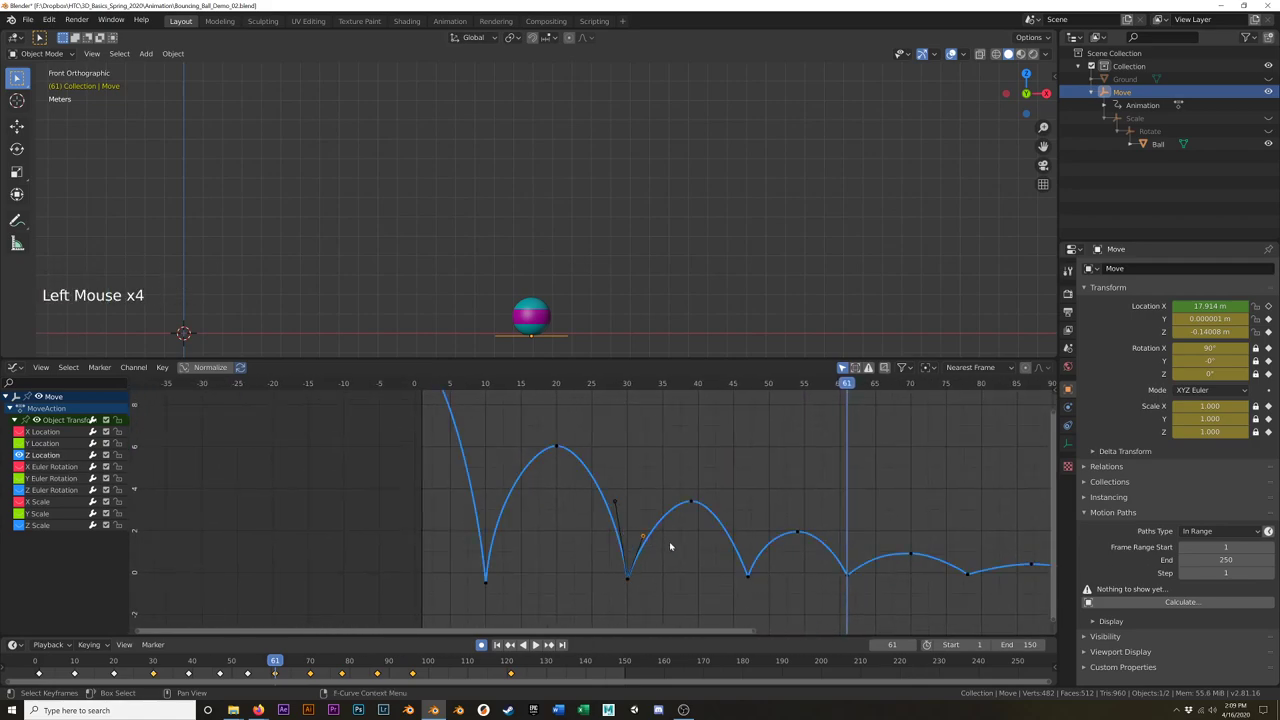
{"action": "key", "text": "r"}
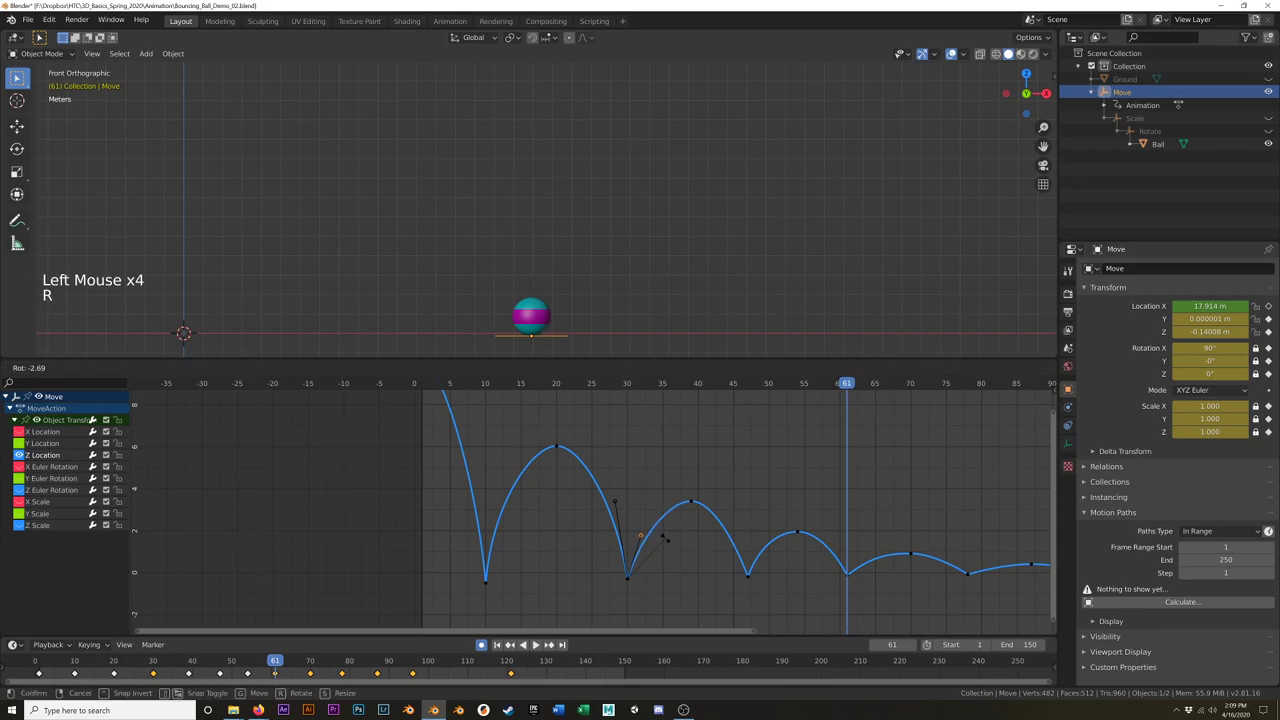
{"action": "scroll", "coordinate": [682, 542], "scroll_direction": "up", "scroll_amount": 7}
{"action": "scroll", "coordinate": [682, 542], "scroll_direction": "up", "scroll_amount": 1, "text": "shift"}
{"action": "middle_click_drag", "start_coordinate": [682, 542], "coordinate": [601, 502], "text": "shift"}
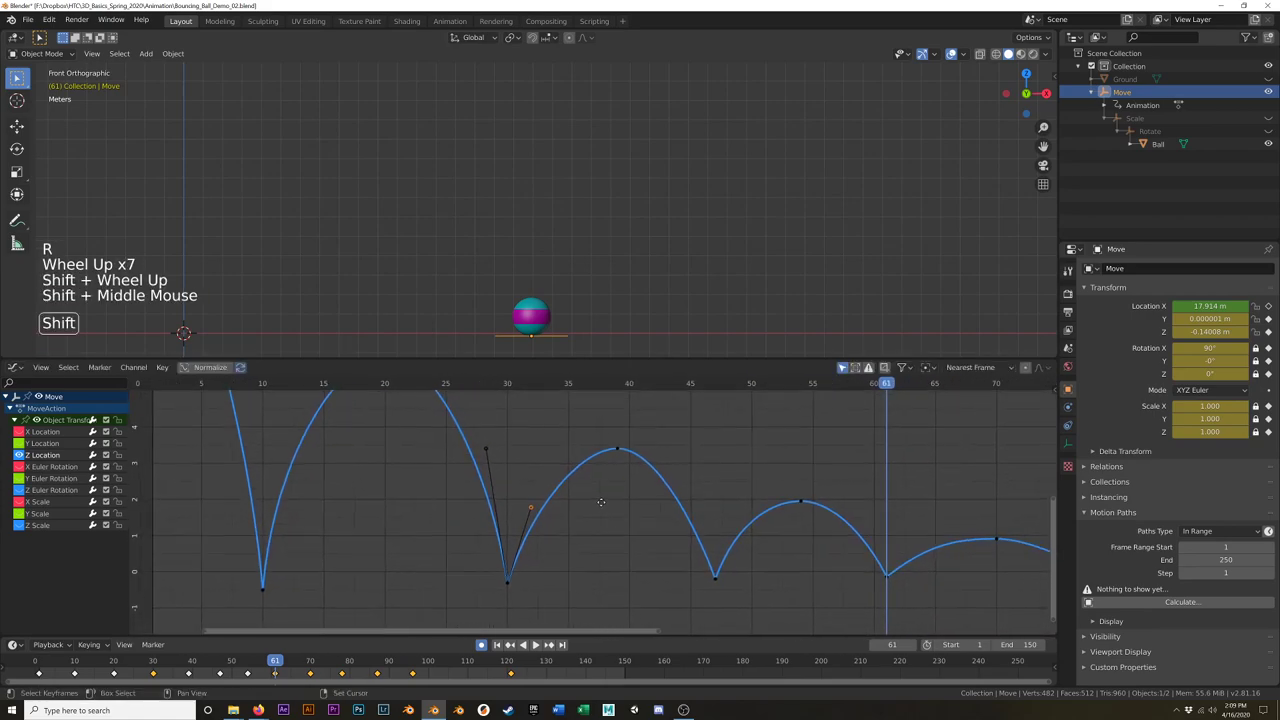
{"action": "scroll", "coordinate": [608, 489], "scroll_direction": "up", "scroll_amount": 2}
{"action": "scroll", "coordinate": [608, 489], "scroll_direction": "down", "scroll_amount": 9}
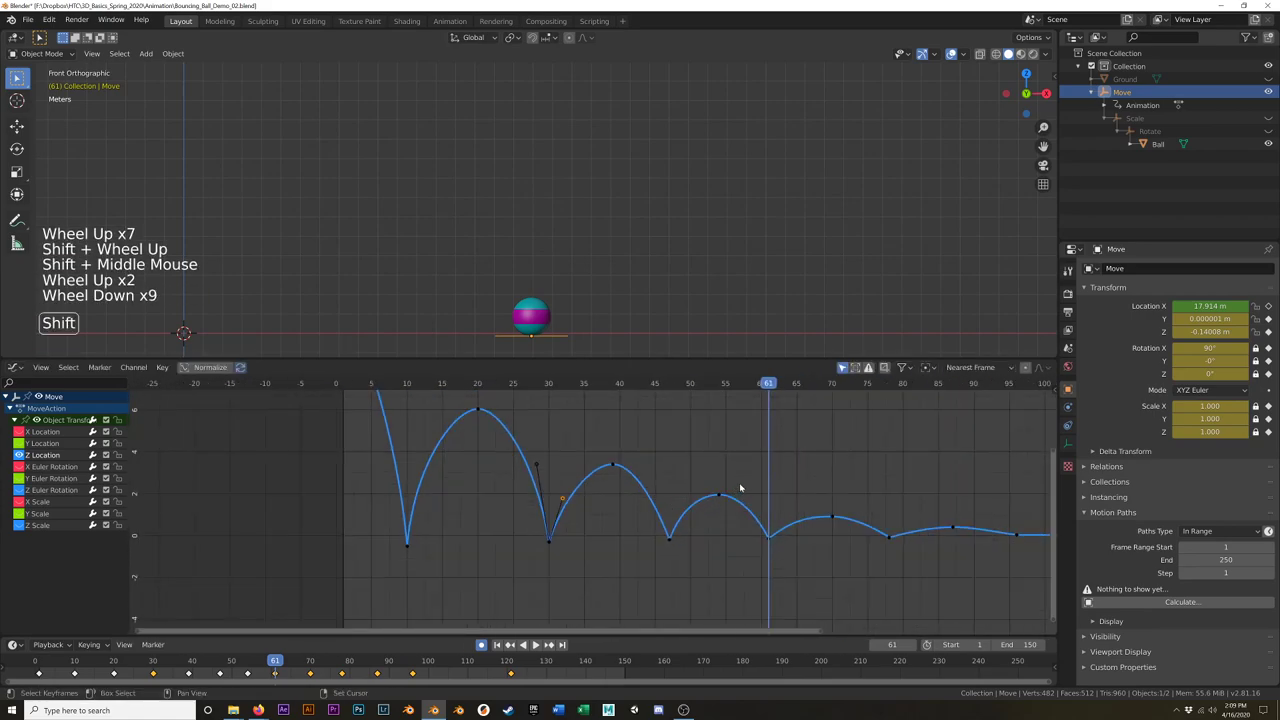
{"action": "middle_click_drag", "start_coordinate": [740, 488], "coordinate": [636, 503], "text": "shift"}
Step: Return the animation area to the Dope Sheet and deselect all keyframes
{"action": "left_click", "coordinate": [15, 367]}
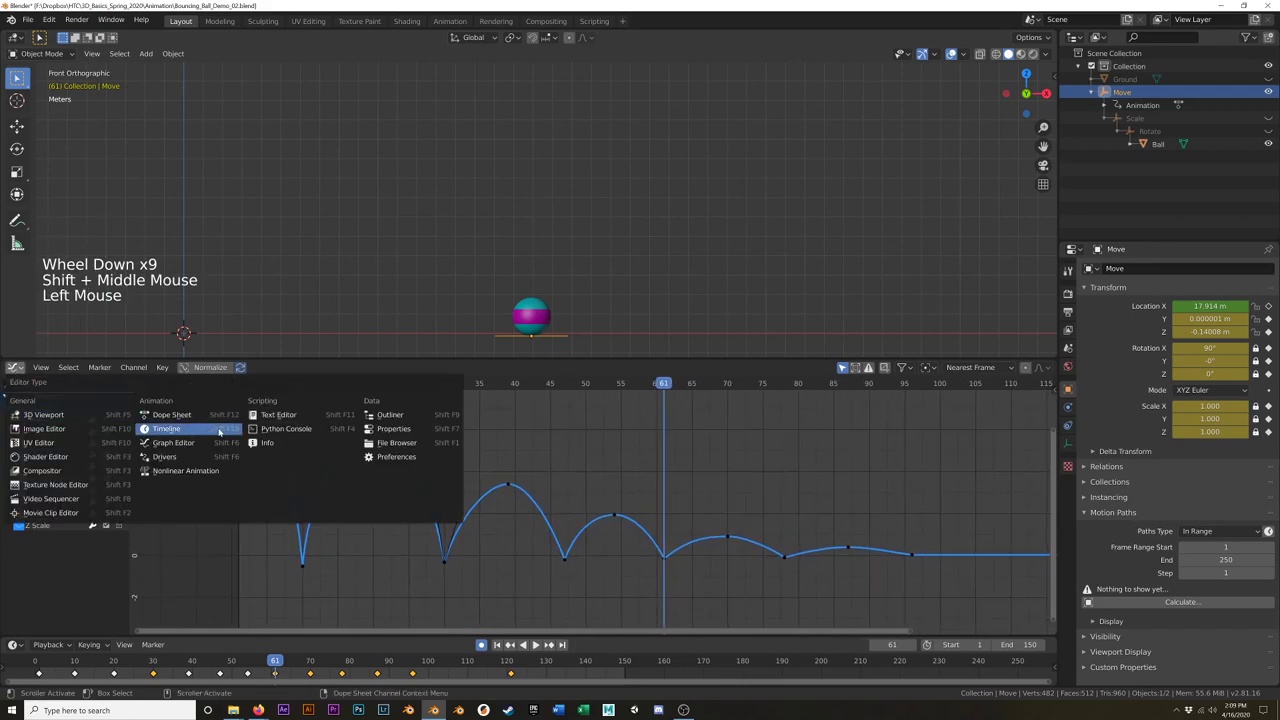
{"action": "left_click", "coordinate": [168, 415]}
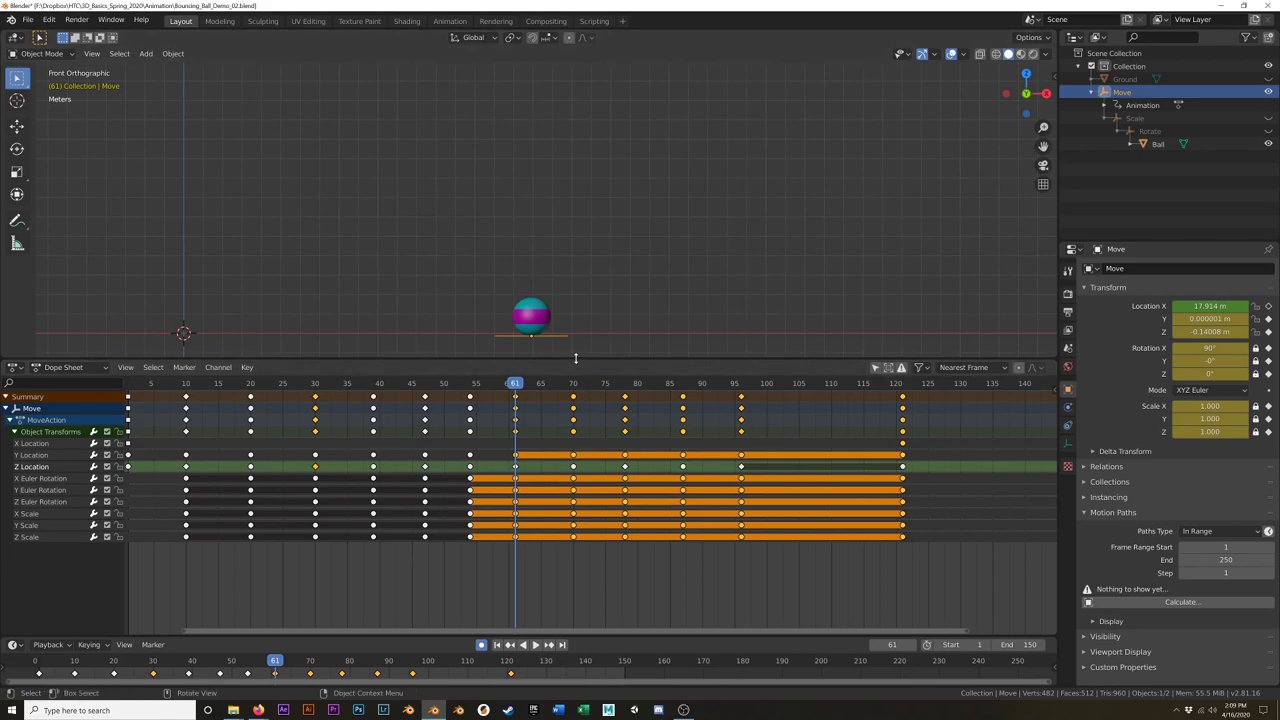
{"action": "left_click", "coordinate": [597, 584]}
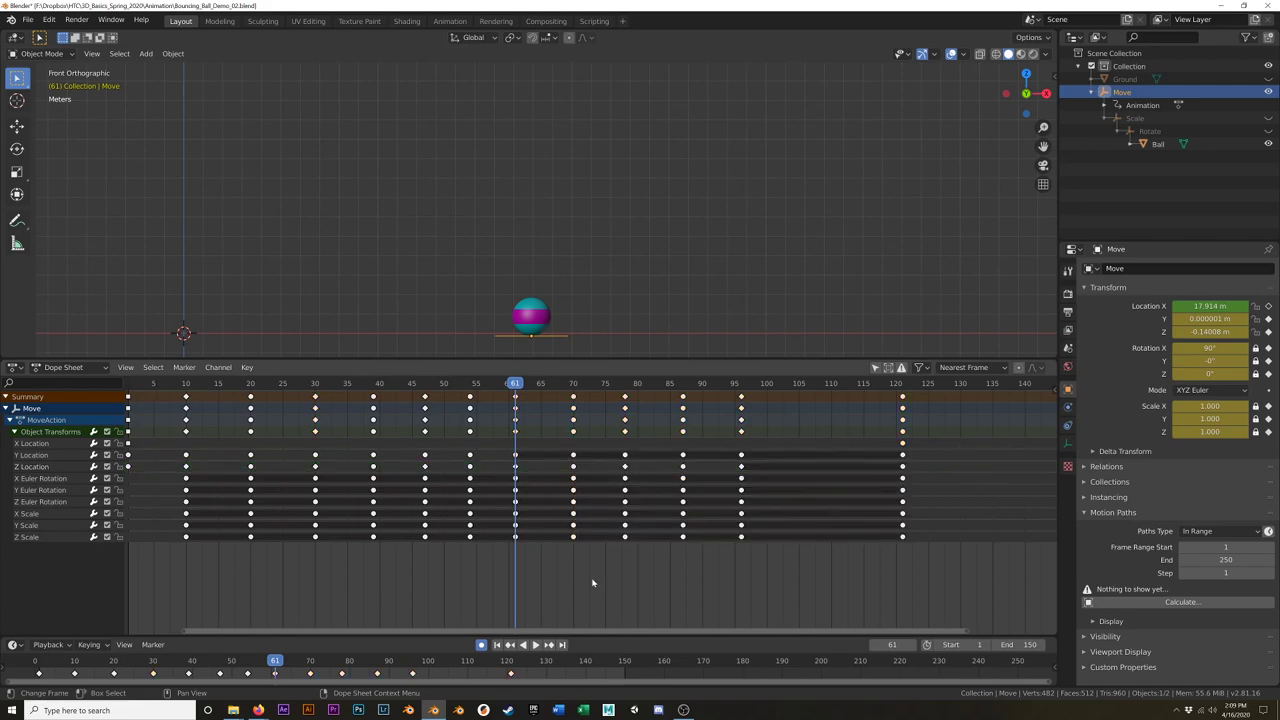
Step: Select all keyframes after frame 61 and move them four frames earlier so the next peak lands on frame 66
{"action": "scroll", "coordinate": [510, 420], "scroll_direction": "up", "scroll_amount": 5}
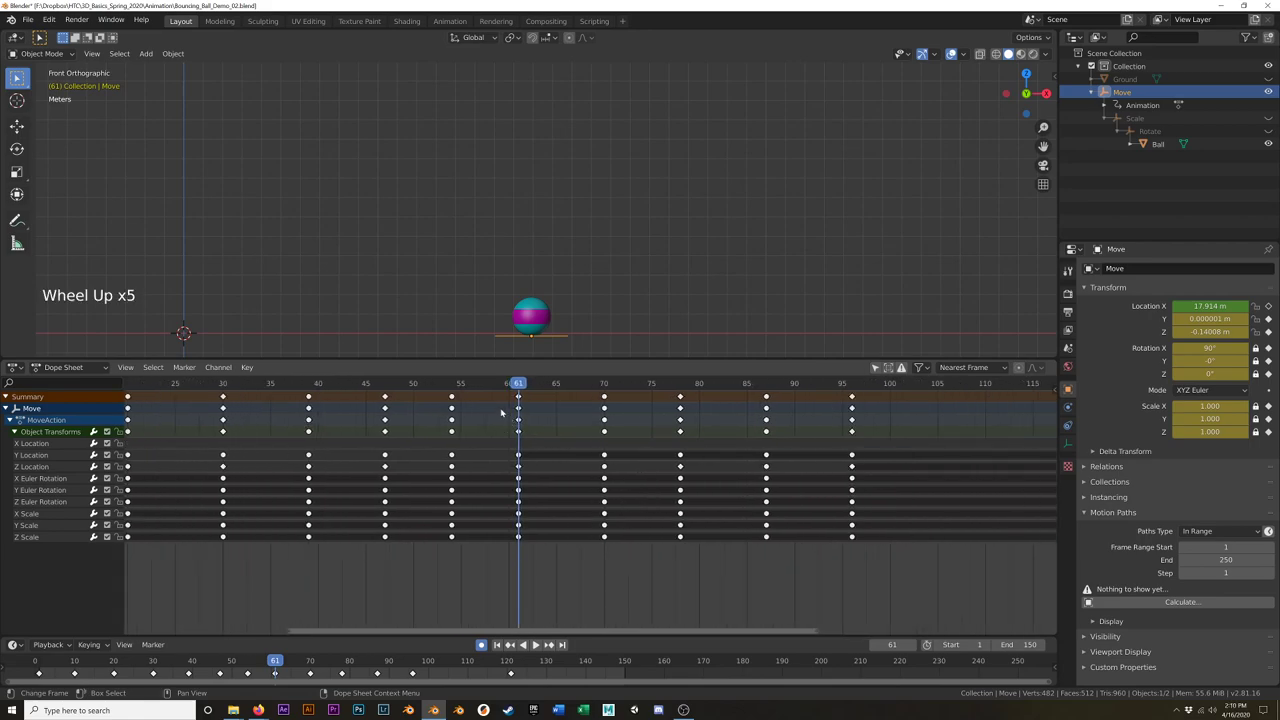
{"action": "mouse_move", "coordinate": [517, 385]}
{"action": "left_mouse_down"}
{"action": "mouse_move", "coordinate": [449, 386]}
{"action": "mouse_move", "coordinate": [582, 406]}
{"action": "mouse_move", "coordinate": [517, 406]}
{"action": "left_mouse_up"}
{"action": "scroll", "coordinate": [684, 420], "scroll_direction": "down", "scroll_amount": 6}
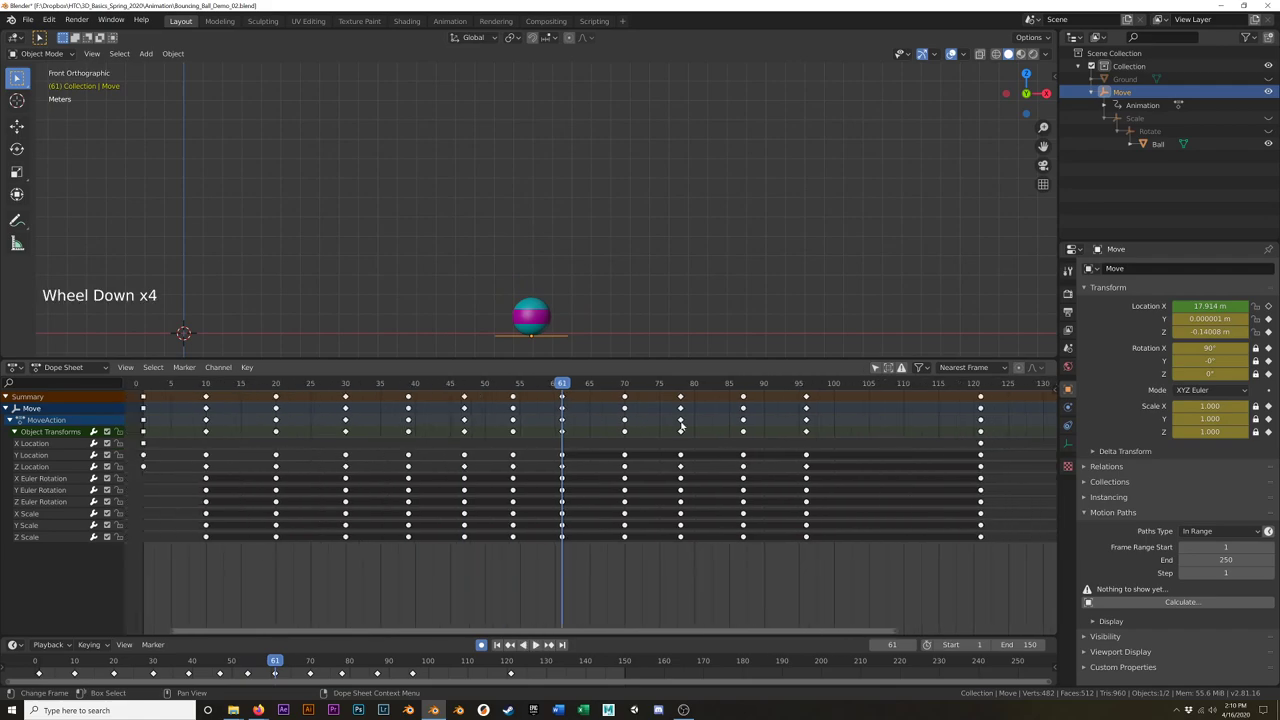
{"action": "middle_click_drag", "start_coordinate": [684, 420], "coordinate": [819, 420], "text": "shift"}
{"action": "left_click_drag", "start_coordinate": [858, 397], "coordinate": [501, 400]}
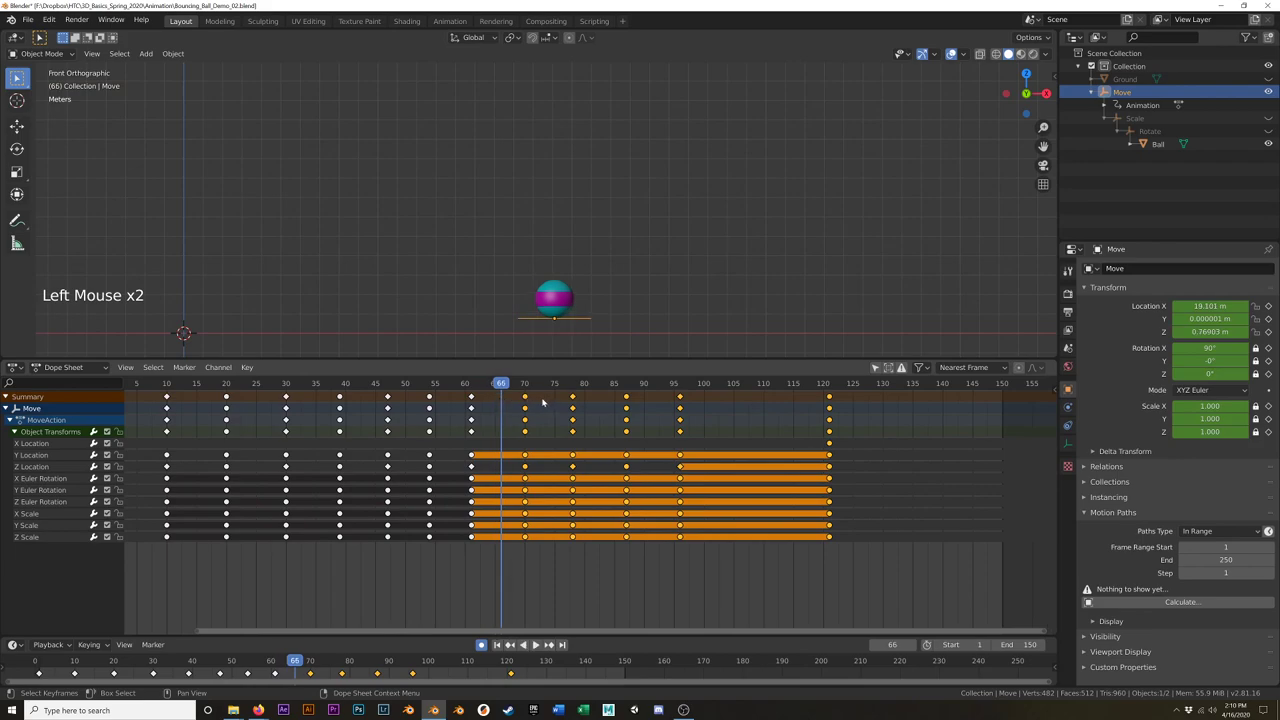
{"action": "key", "text": "g"}
{"action": "left_click", "coordinate": [527, 397]}
Step: Exclude the keyframes at frame 66 from the selection and move the remaining ones earlier so the next contact lands on frame 71
{"action": "left_click_drag", "start_coordinate": [527, 397], "coordinate": [531, 397]}
{"action": "left_click", "coordinate": [502, 397], "text": "shift"}
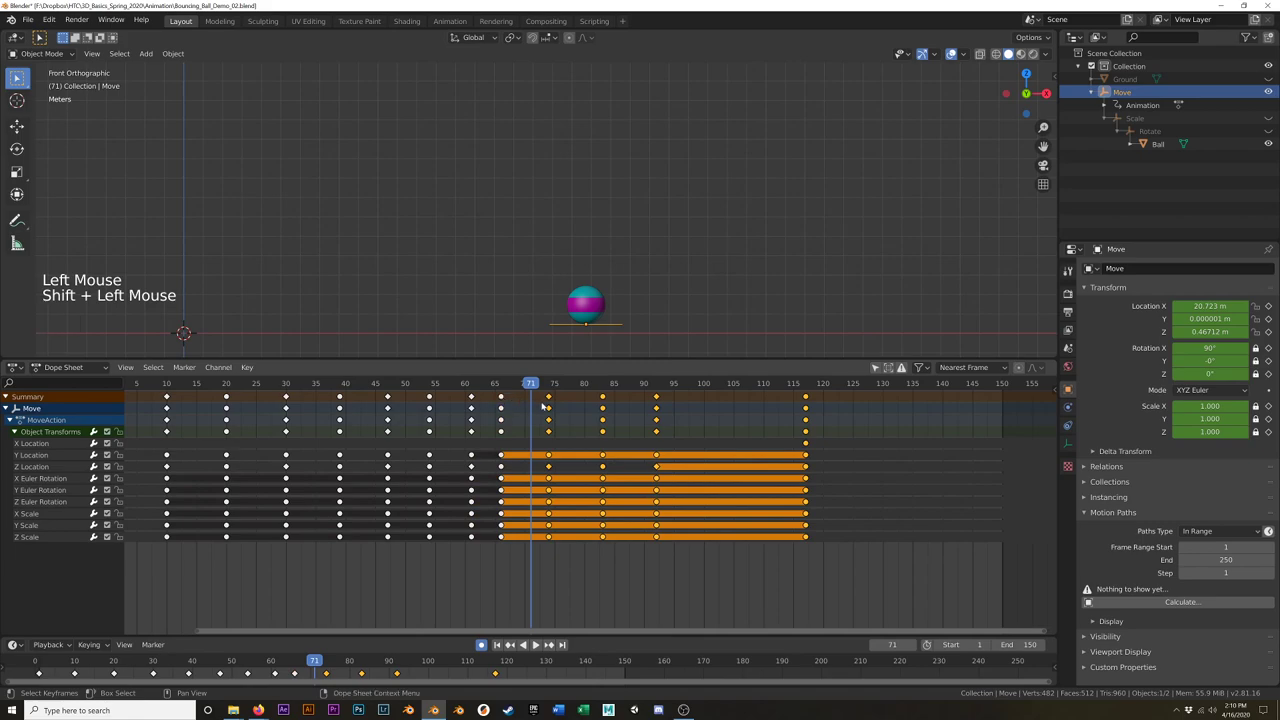
{"action": "key", "text": "g"}
Step: Play the animation to judge the tightened bounces, and set the current frame to 71
{"action": "left_click_drag", "start_coordinate": [522, 403], "coordinate": [280, 395]}
{"action": "key", "text": "space"}
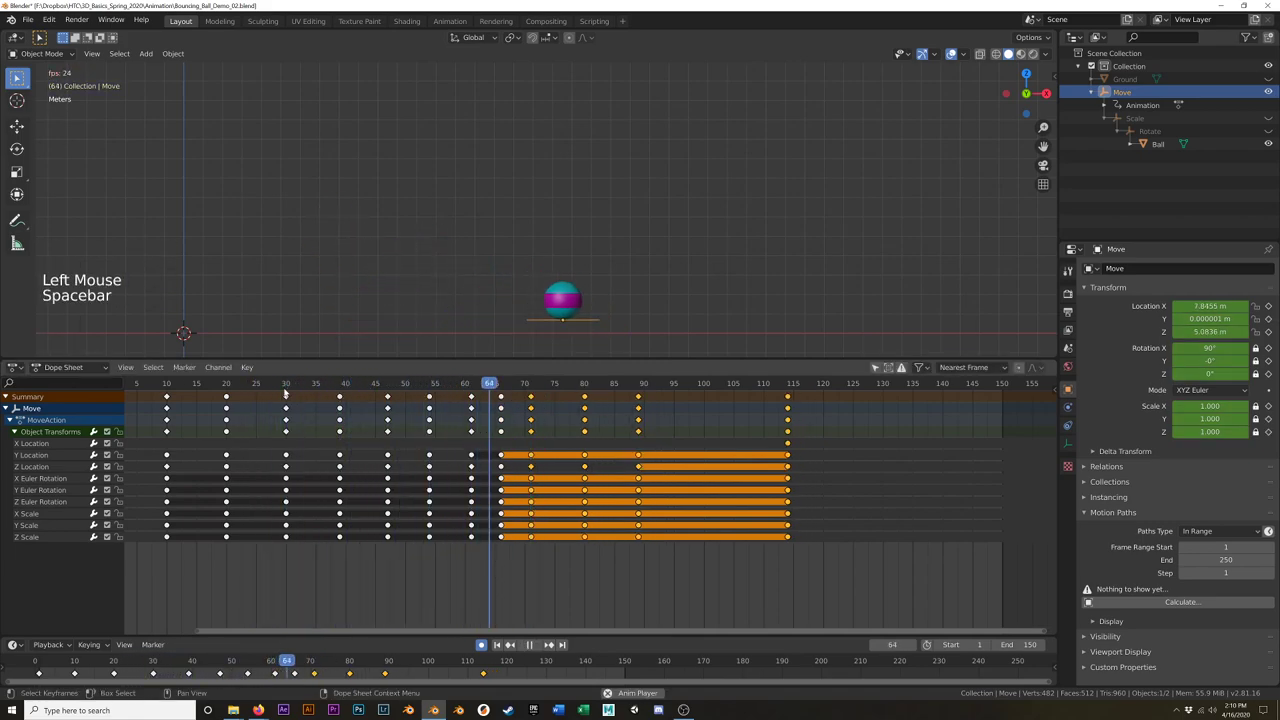
{"action": "key", "text": "space"}
{"action": "left_click_drag", "start_coordinate": [481, 389], "coordinate": [530, 390]}
Step: Select all keyframes after frame 71 and move them six frames earlier so the next peak lands on frame 74
{"action": "left_click", "coordinate": [559, 400]}
{"action": "left_click", "coordinate": [575, 399]}
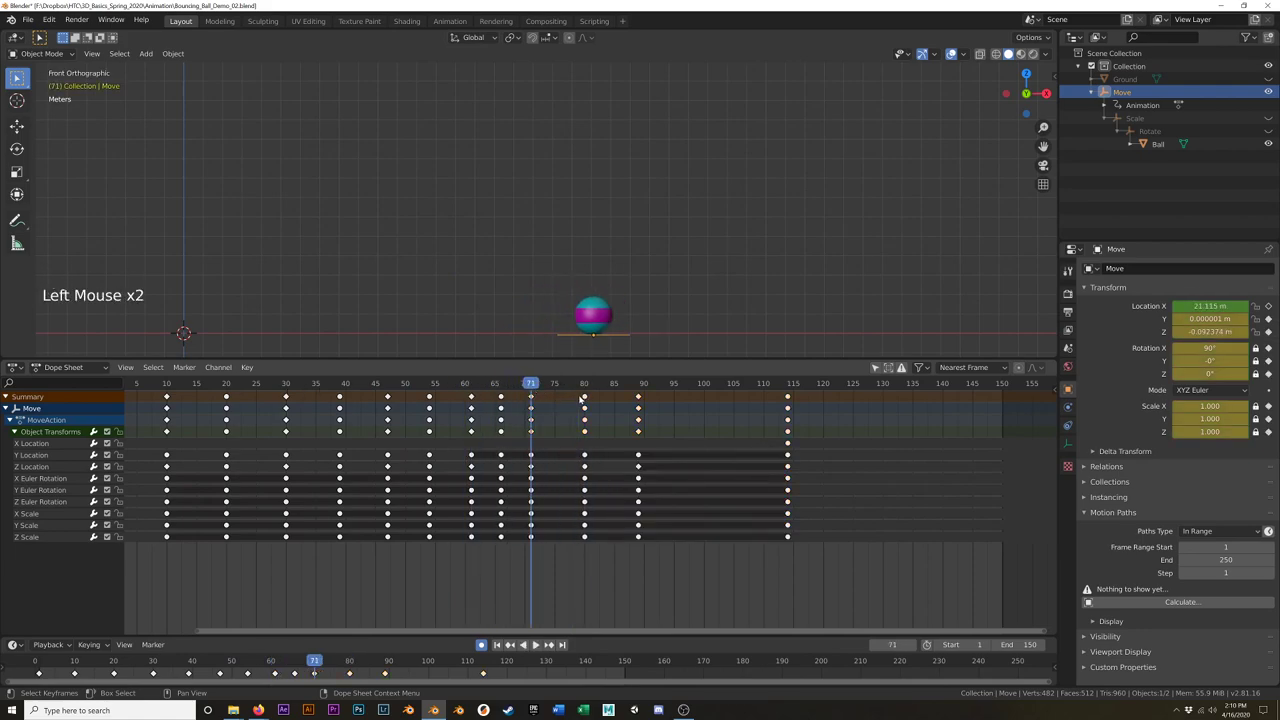
{"action": "left_click_drag", "start_coordinate": [812, 394], "coordinate": [580, 408]}
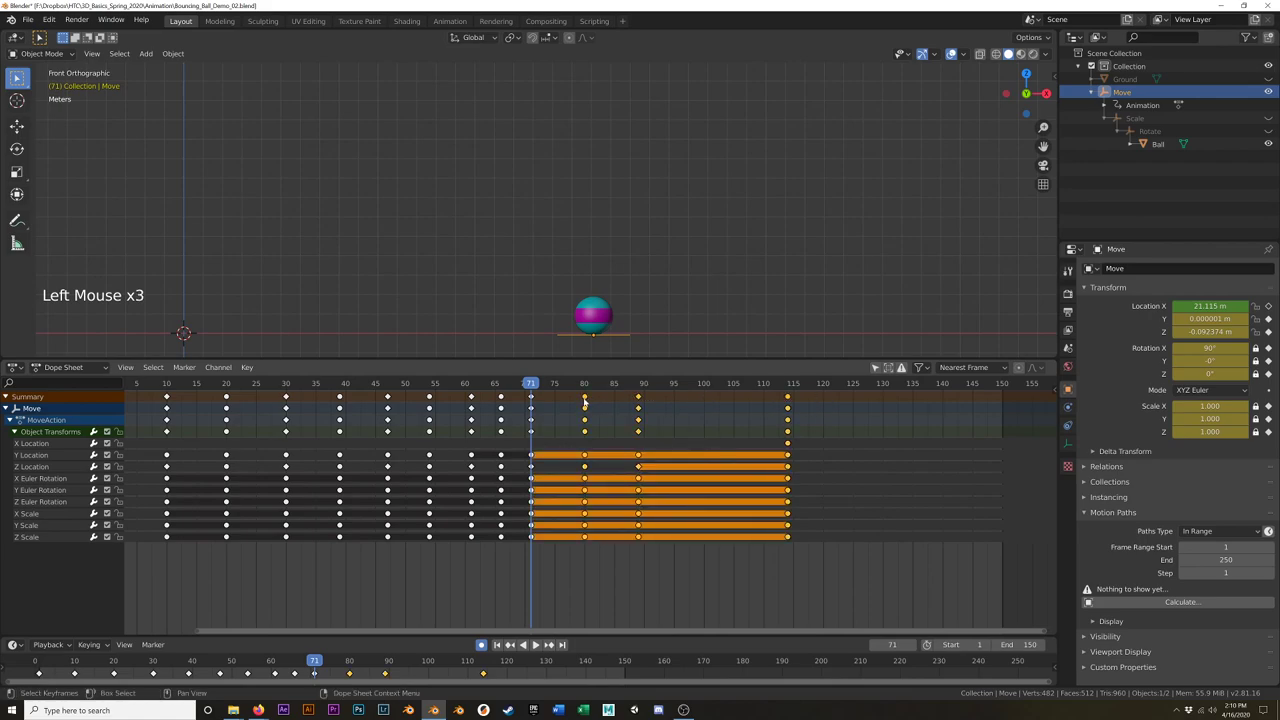
{"action": "key", "text": "g"}
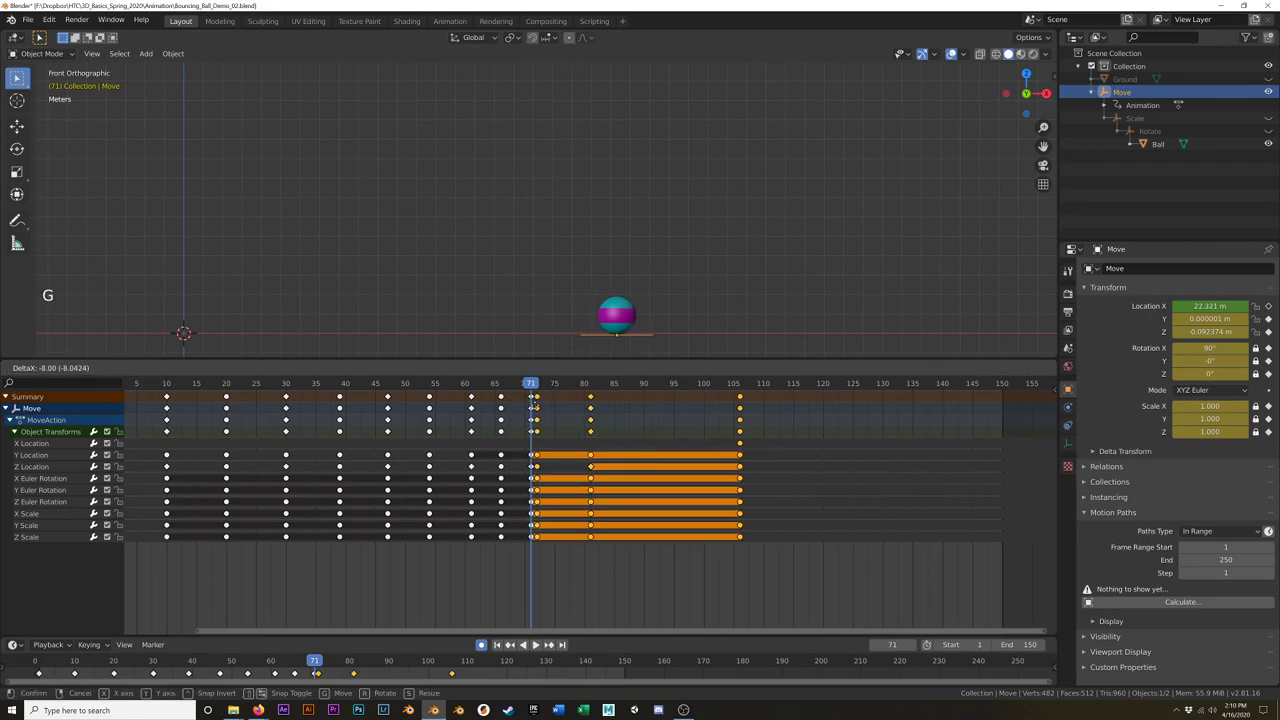
{"action": "left_click", "coordinate": [547, 386]}
Step: Set the current frame to 77, exclude the frame 74 keyframes, and move the remaining selected ones earlier so the next contact lands on frame 77
{"action": "left_click_drag", "start_coordinate": [549, 386], "coordinate": [566, 398]}
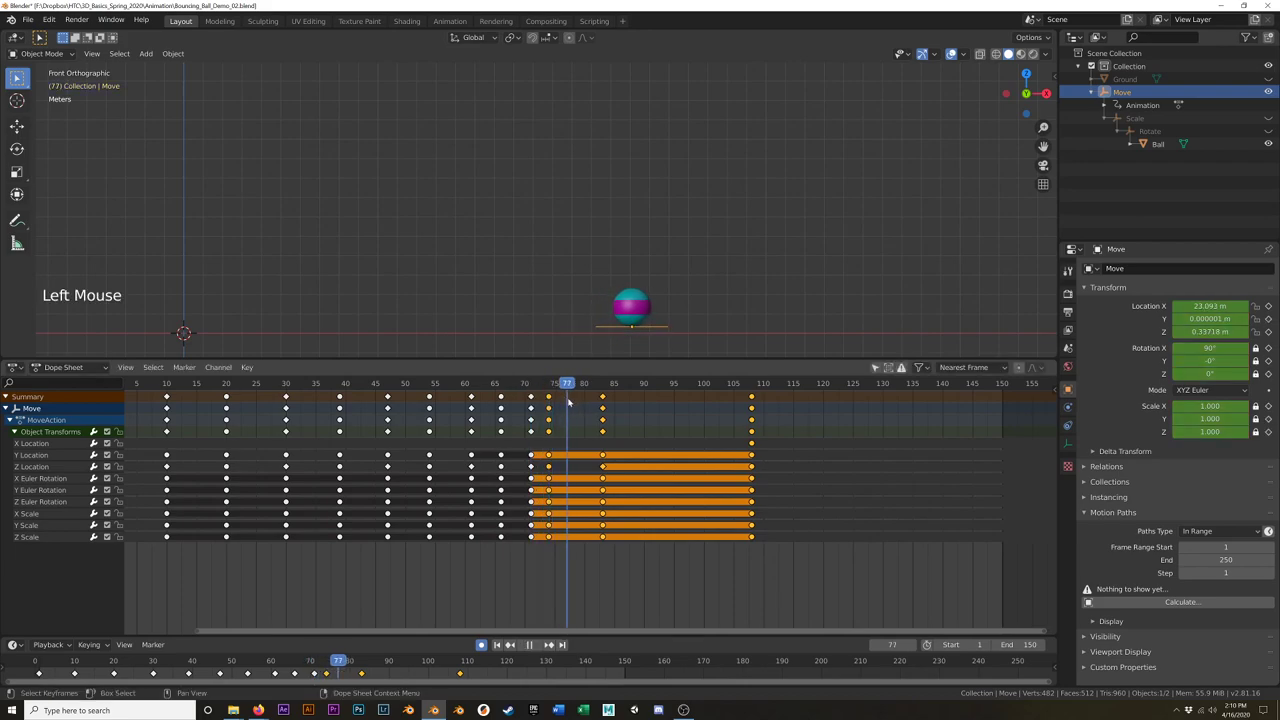
{"action": "left_click", "coordinate": [547, 397], "text": "shift"}
{"action": "left_click", "coordinate": [549, 399], "text": "shift"}
{"action": "key", "text": "g"}
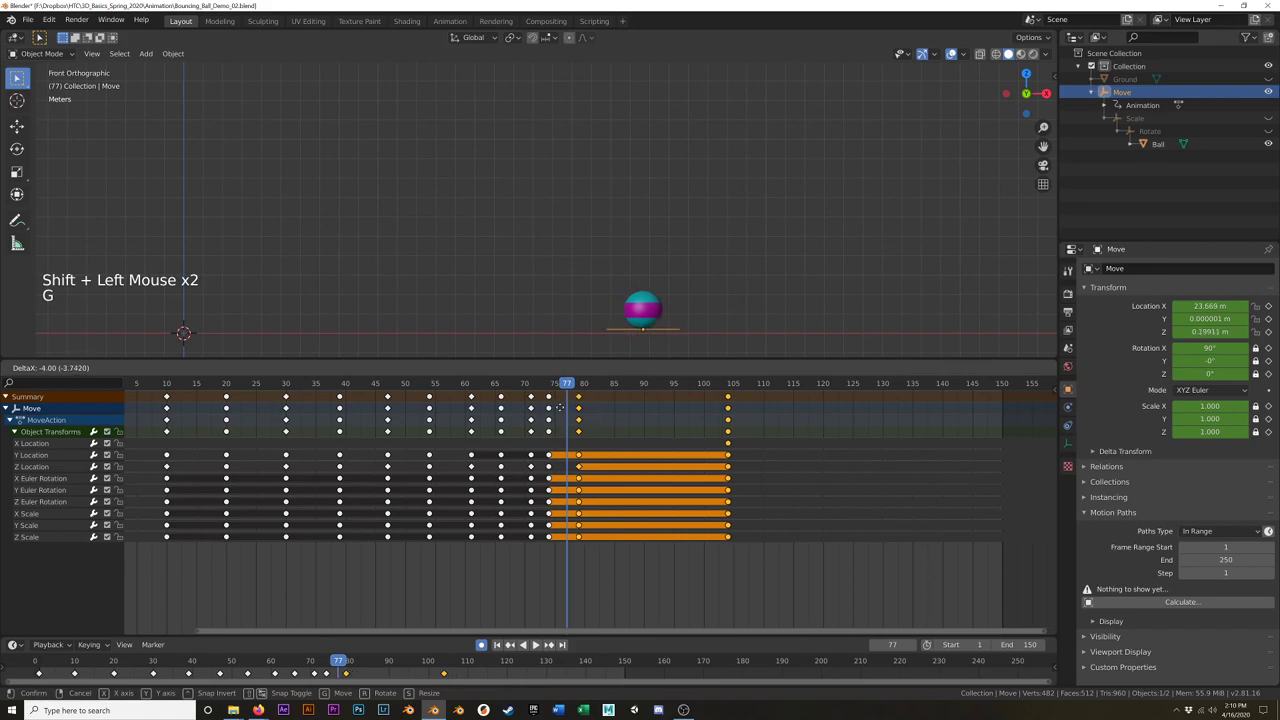
{"action": "left_click", "coordinate": [568, 413]}
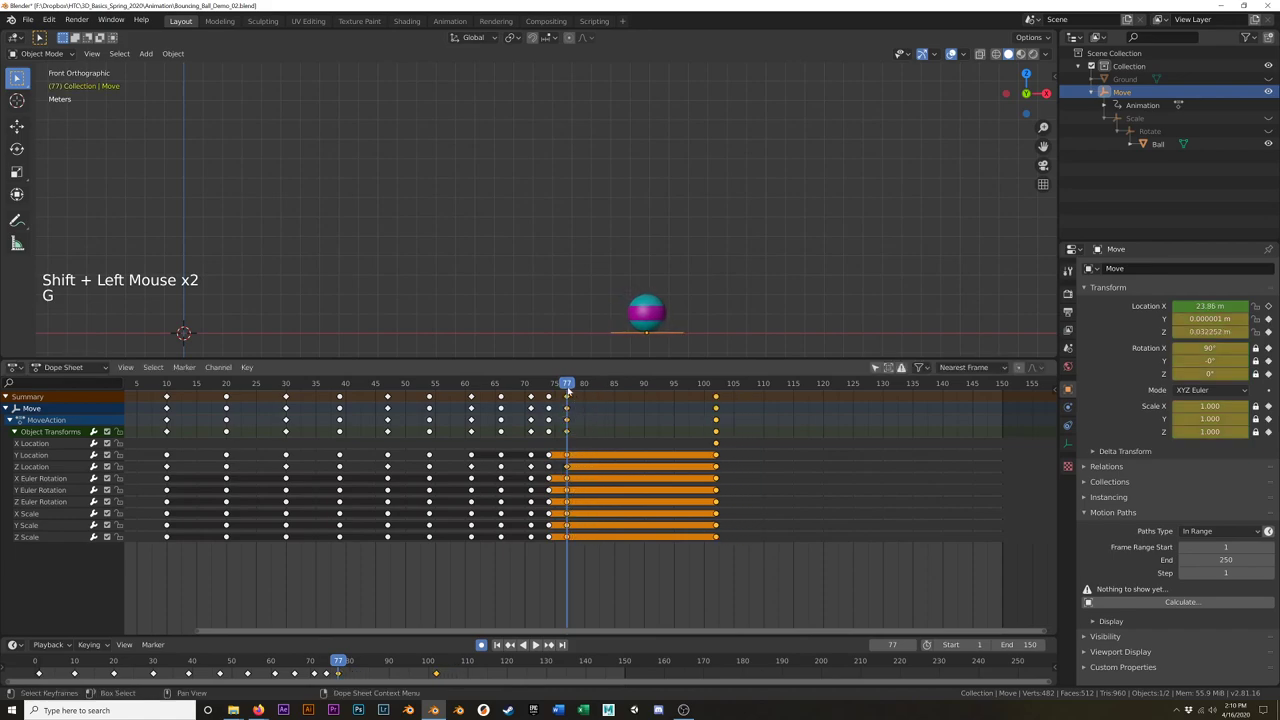
Step: Play the animation twice from earlier frames to judge the timing of the final bounces
{"action": "left_click_drag", "start_coordinate": [567, 390], "coordinate": [372, 388]}
{"action": "key", "text": "space"}
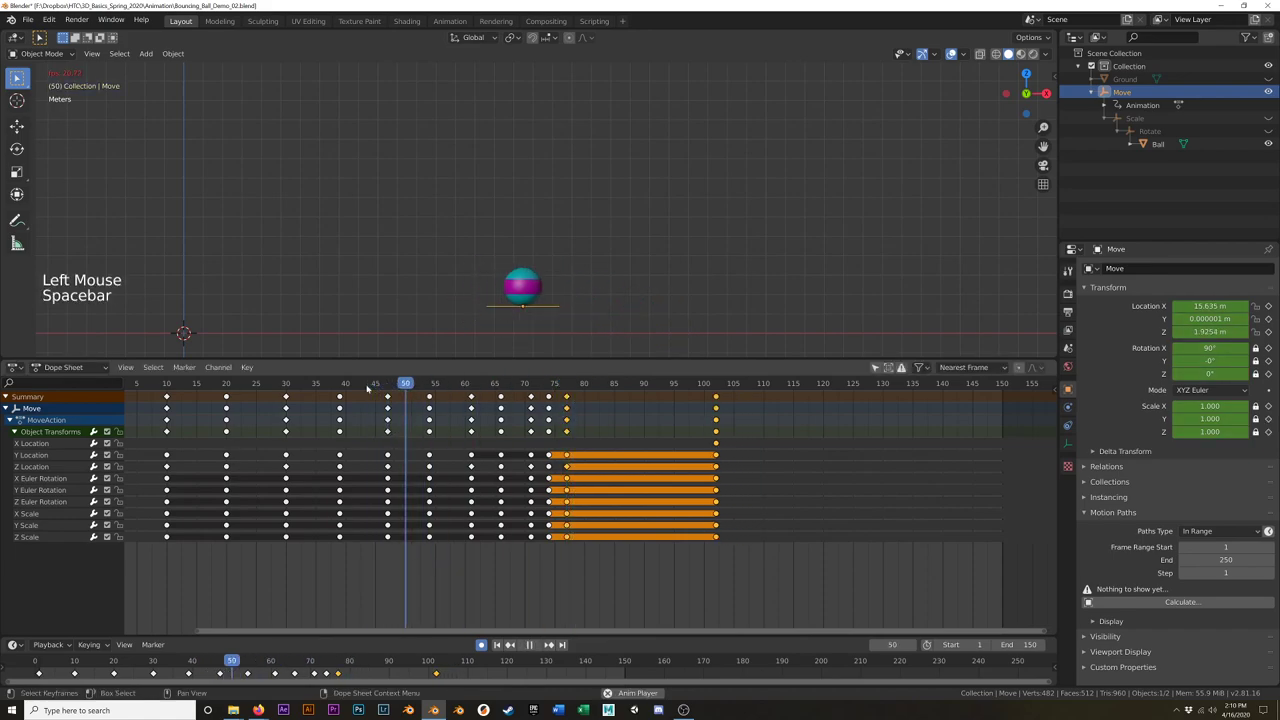
{"action": "key", "text": "space"}
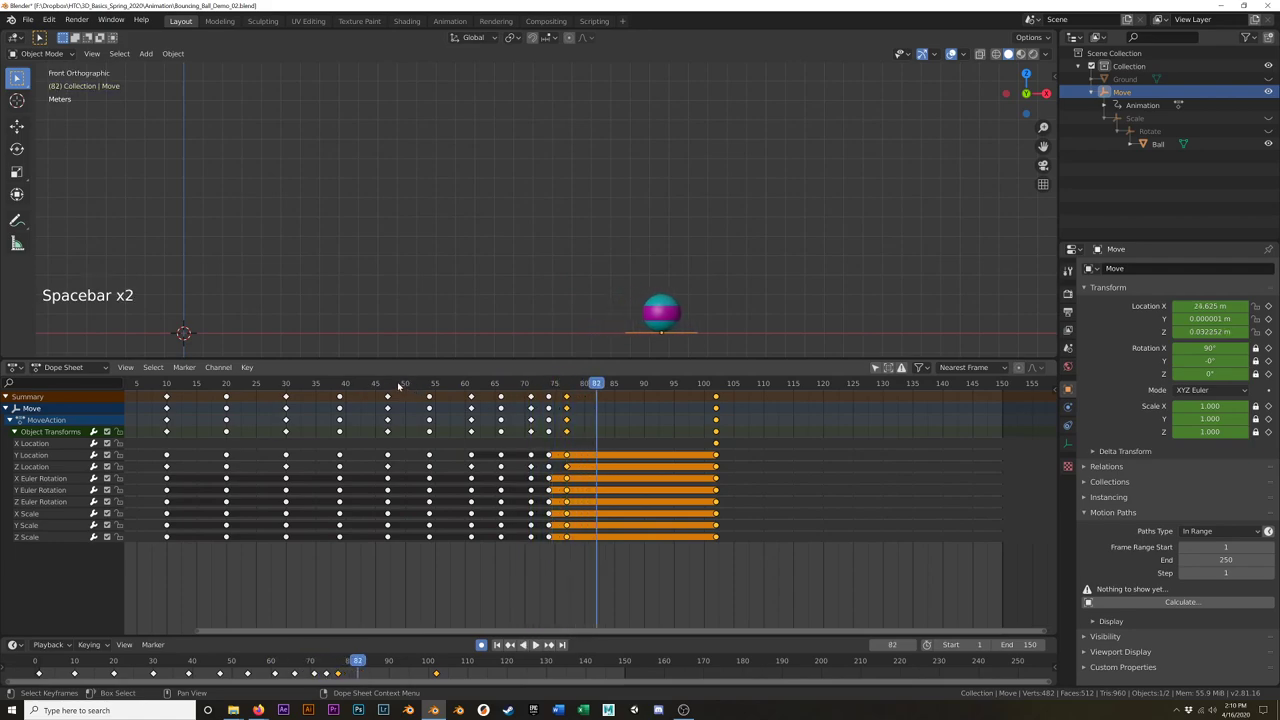
{"action": "left_click_drag", "start_coordinate": [311, 388], "coordinate": [257, 388]}
{"action": "key", "text": "space"}
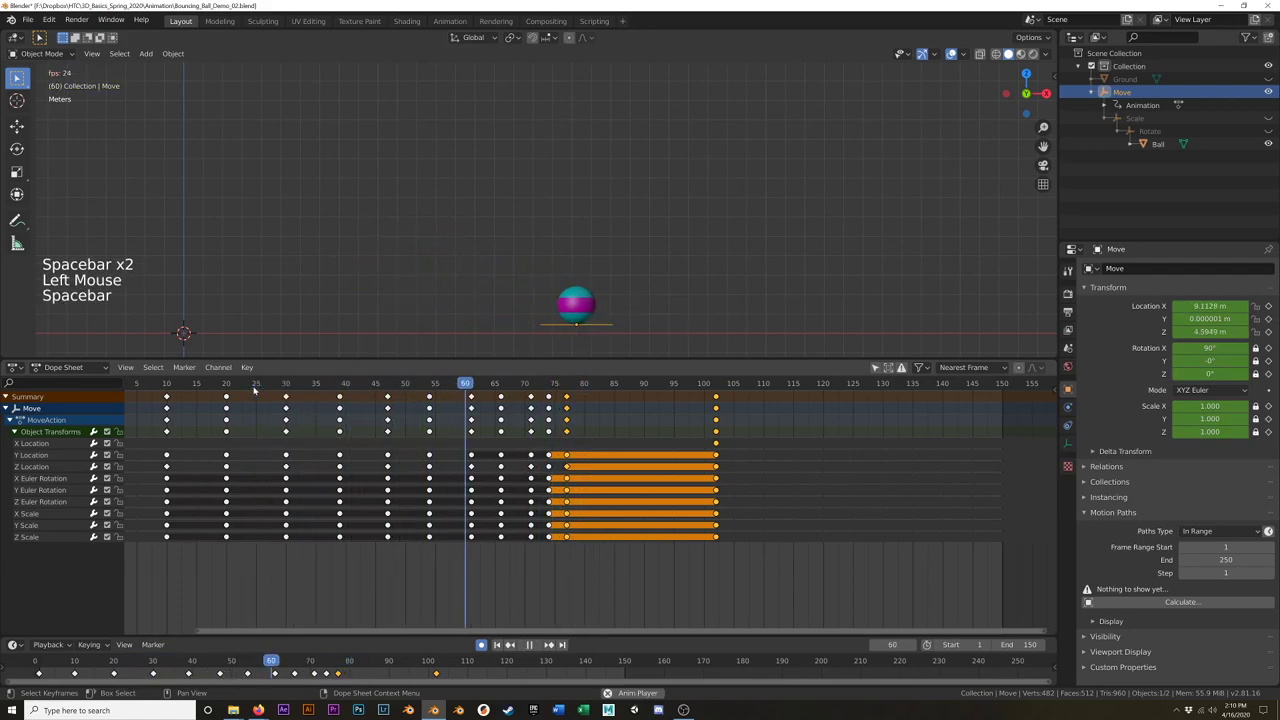
{"action": "key", "text": "space"}
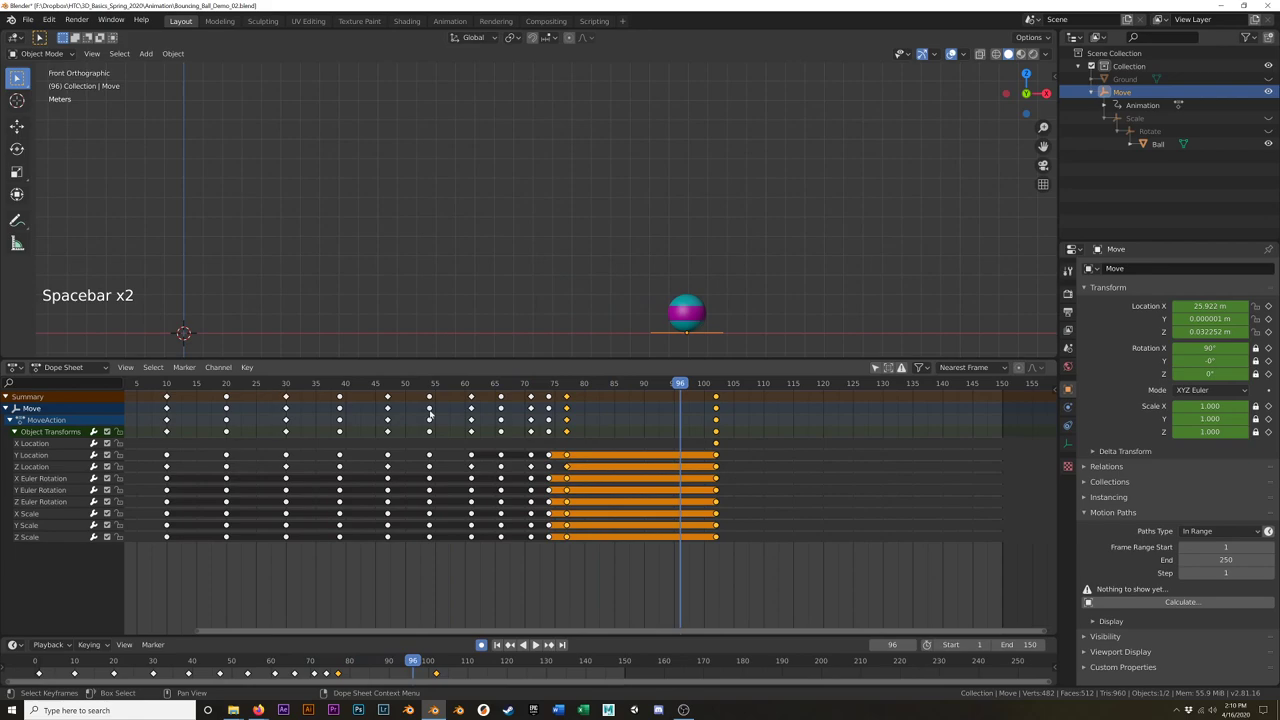
Step: Switch the animation area to the Graph Editor and frame the last bounces of the Z Location curve
{"action": "left_click_drag", "start_coordinate": [1046, 633], "coordinate": [975, 622]}
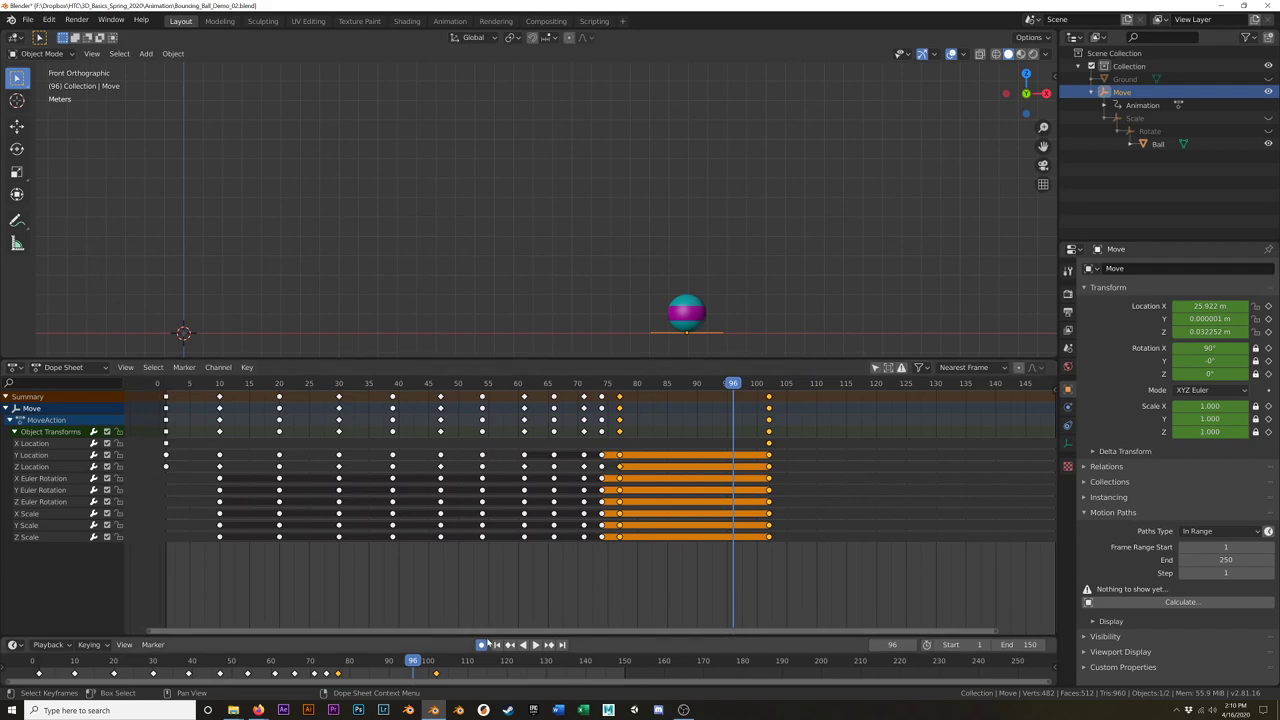
{"action": "left_click", "coordinate": [18, 367]}
{"action": "left_click", "coordinate": [178, 450]}
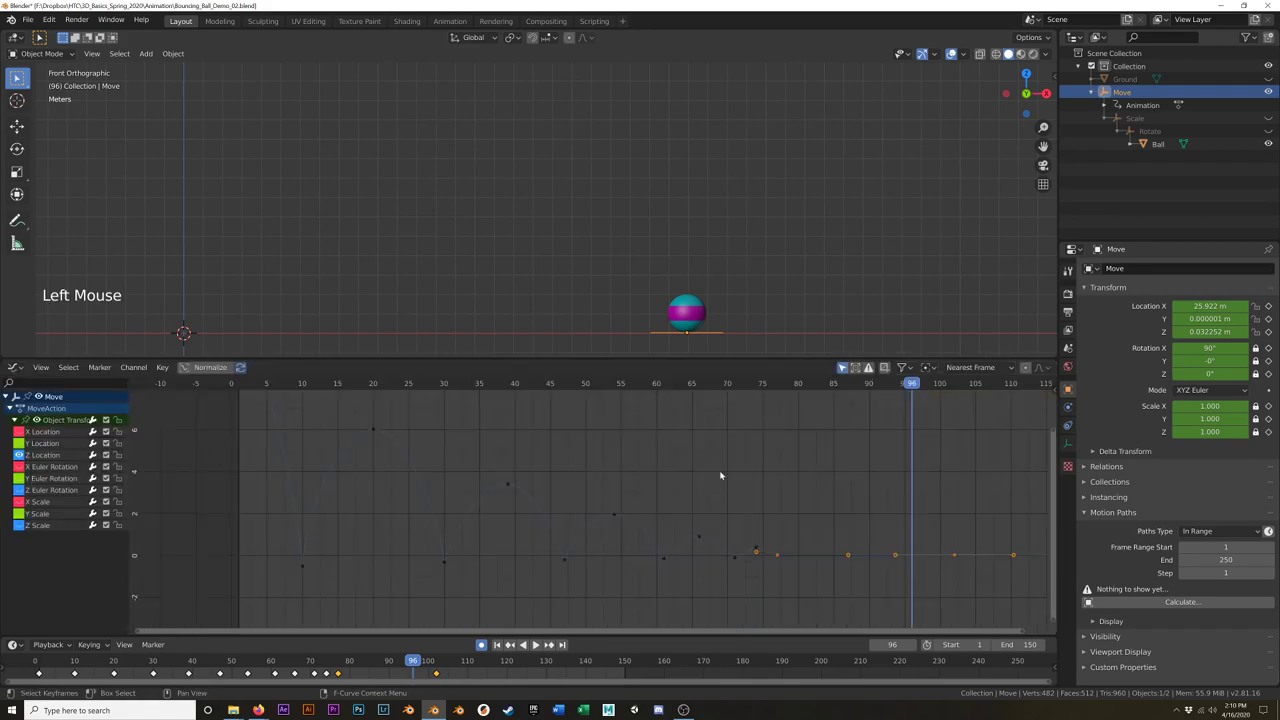
{"action": "scroll", "coordinate": [748, 502], "scroll_direction": "up", "scroll_amount": 7}
{"action": "middle_click_drag", "start_coordinate": [750, 500], "coordinate": [521, 575], "text": "shift"}
{"action": "scroll", "coordinate": [630, 486], "scroll_direction": "up", "scroll_amount": 7}
Step: Shorten and steepen the outgoing handle of the frame 61 contact so the Z Location curve rises sharply off the ground
{"action": "left_click", "coordinate": [572, 549]}
{"action": "left_click", "coordinate": [572, 549]}
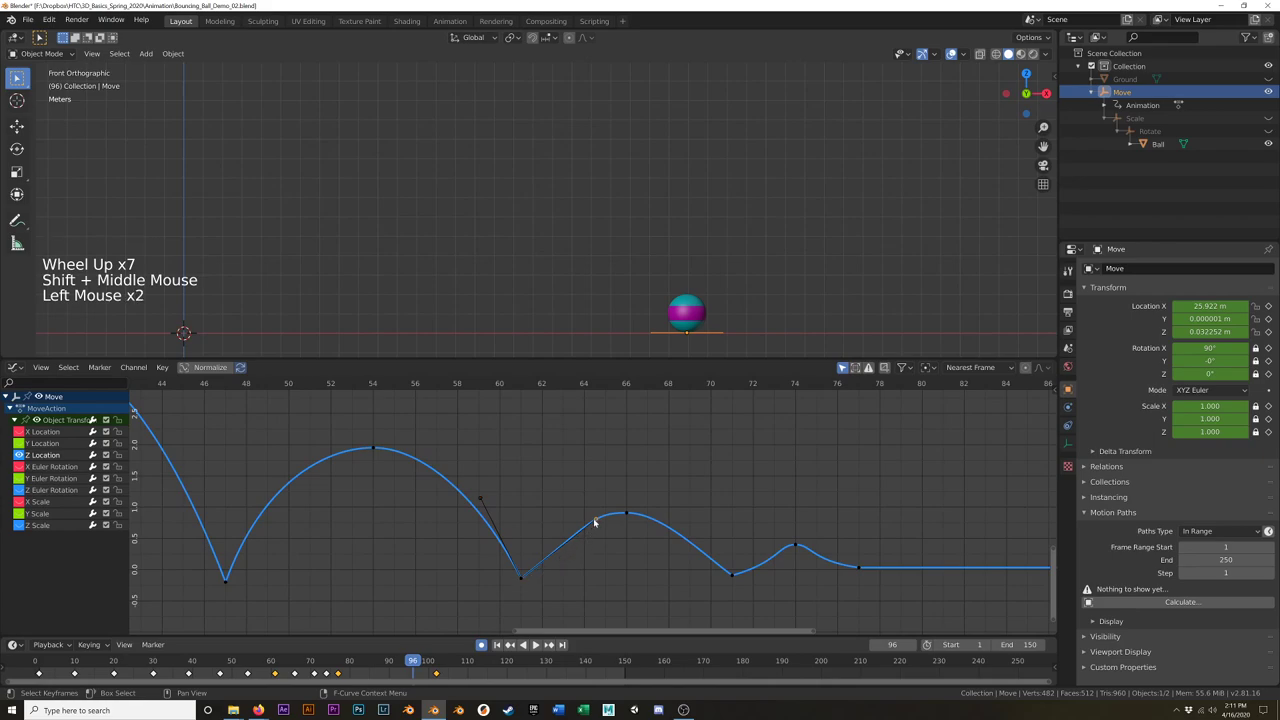
{"action": "key", "text": "g"}
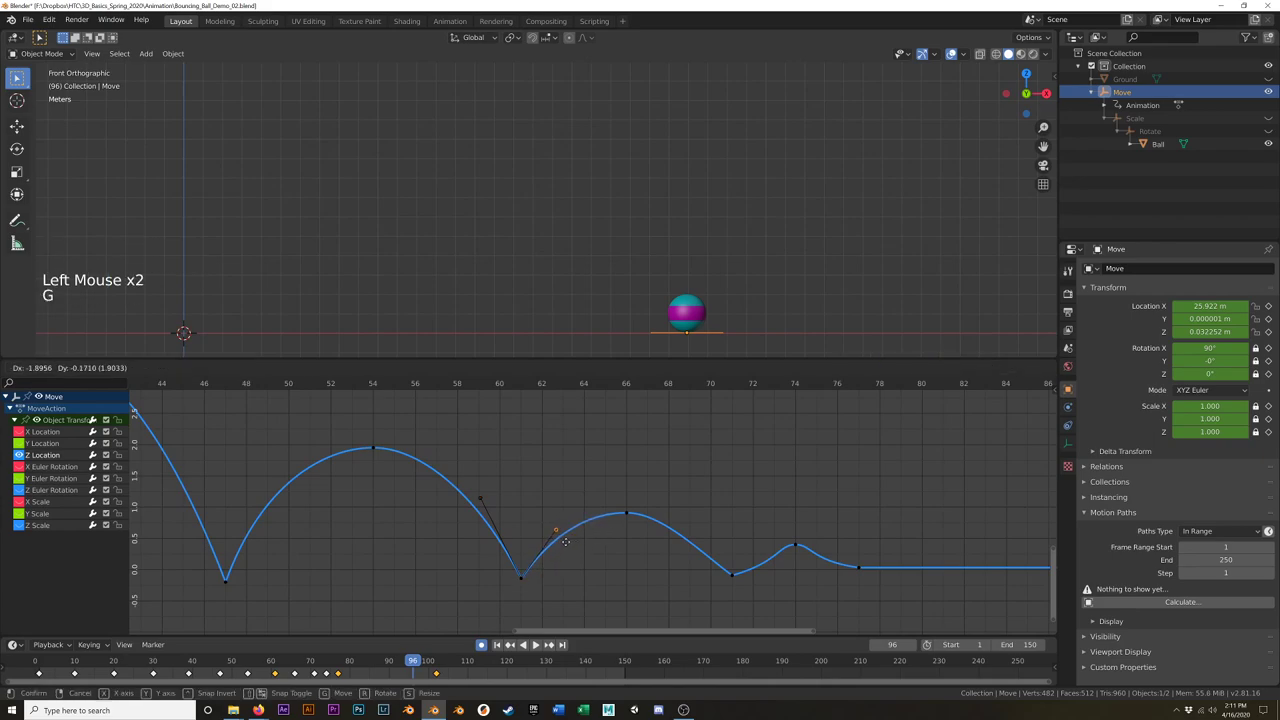
{"action": "left_click", "coordinate": [564, 542]}
Step: Steepen the incoming and outgoing handles of the frame 71 contact on the Z Location curve, shortening the outgoing one, for a sharp bounce
{"action": "left_click", "coordinate": [720, 574]}
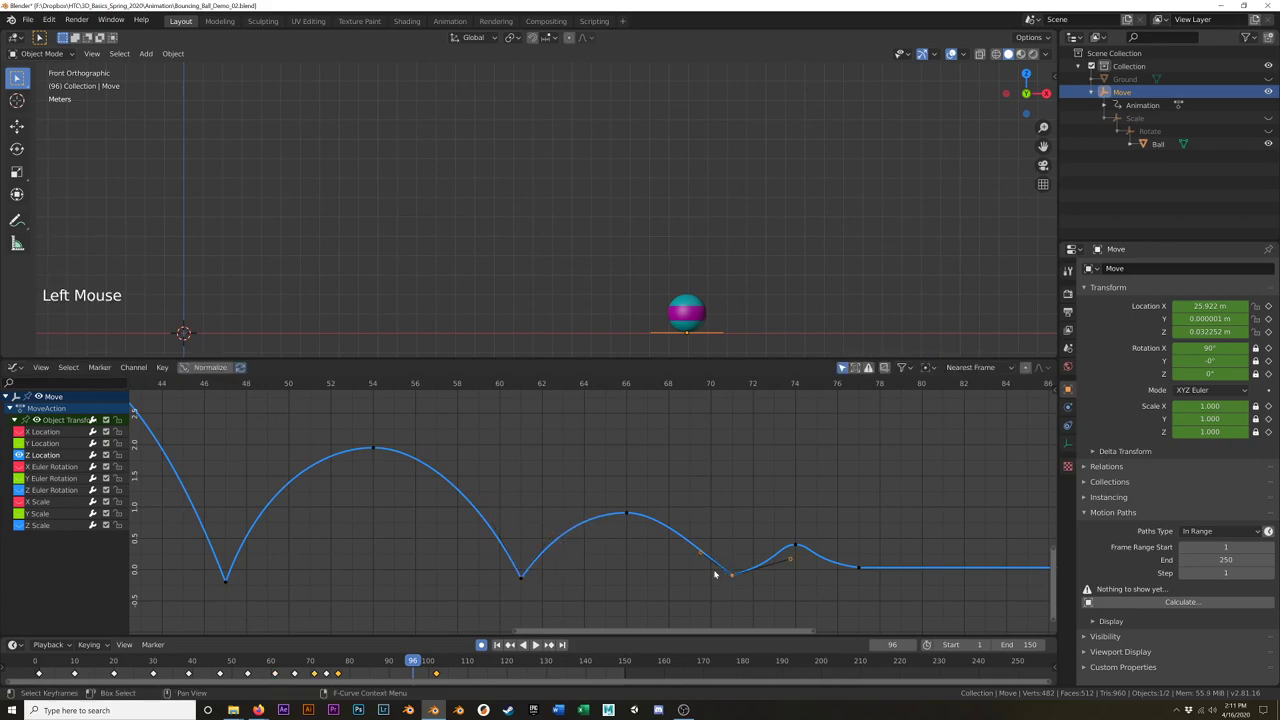
{"action": "key", "text": "g"}
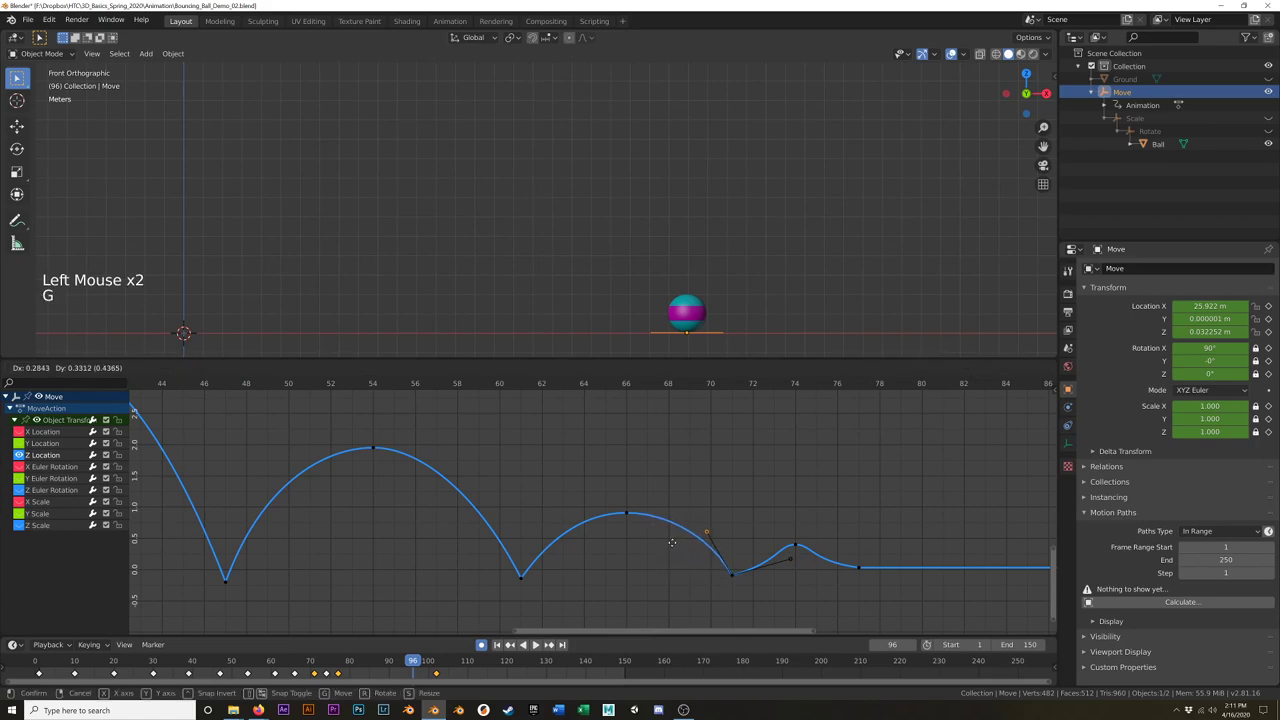
{"action": "left_click", "coordinate": [669, 540]}
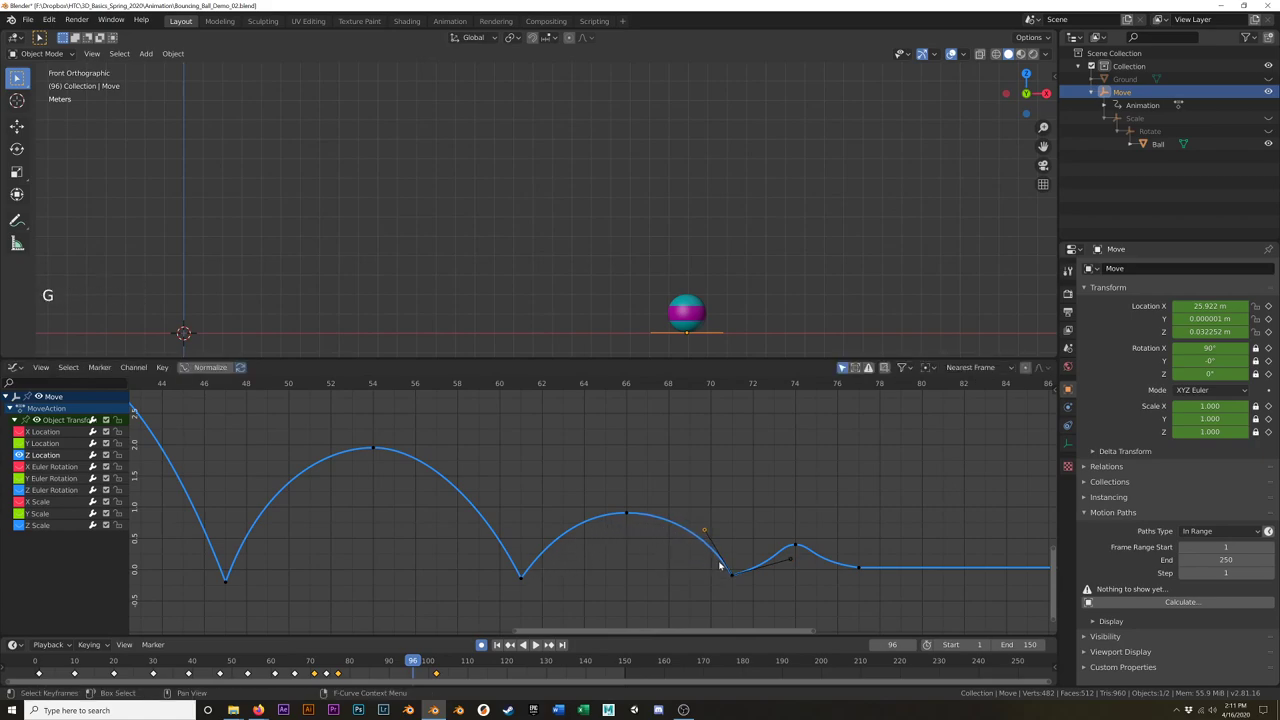
{"action": "middle_click_drag", "start_coordinate": [806, 595], "coordinate": [599, 497], "text": "shift"}
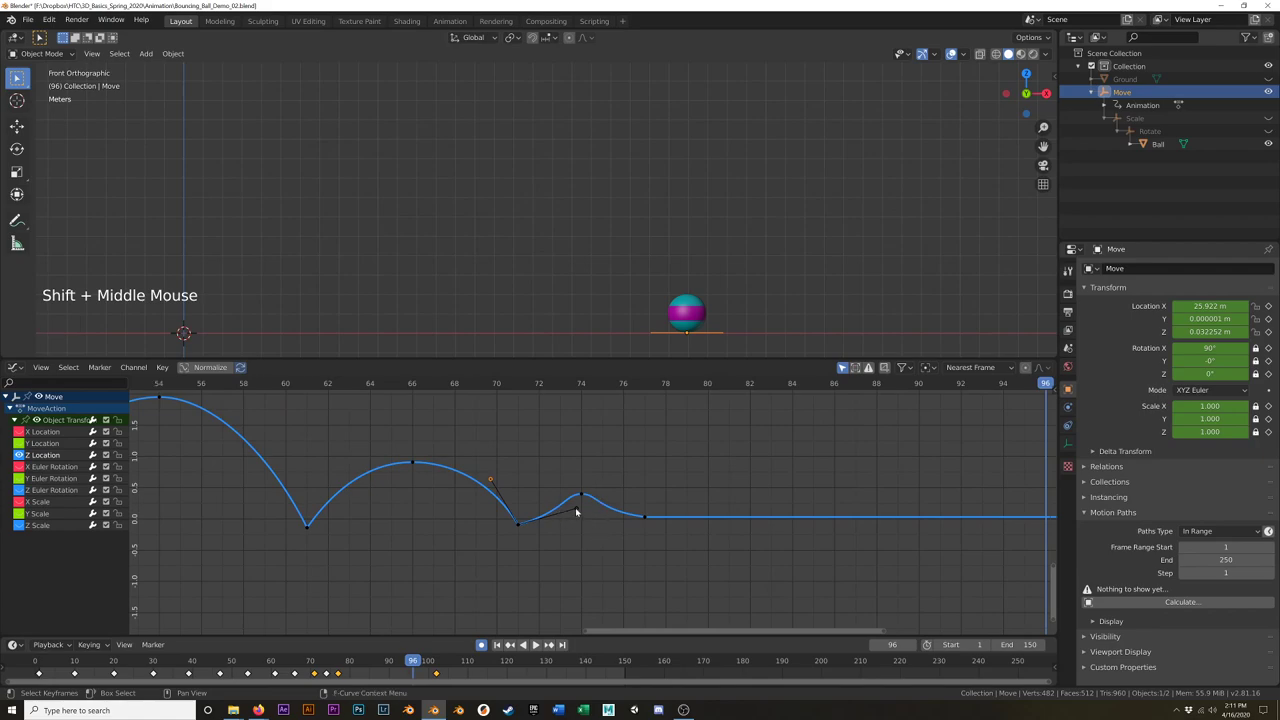
{"action": "left_click", "coordinate": [576, 510]}
{"action": "key", "text": "g"}
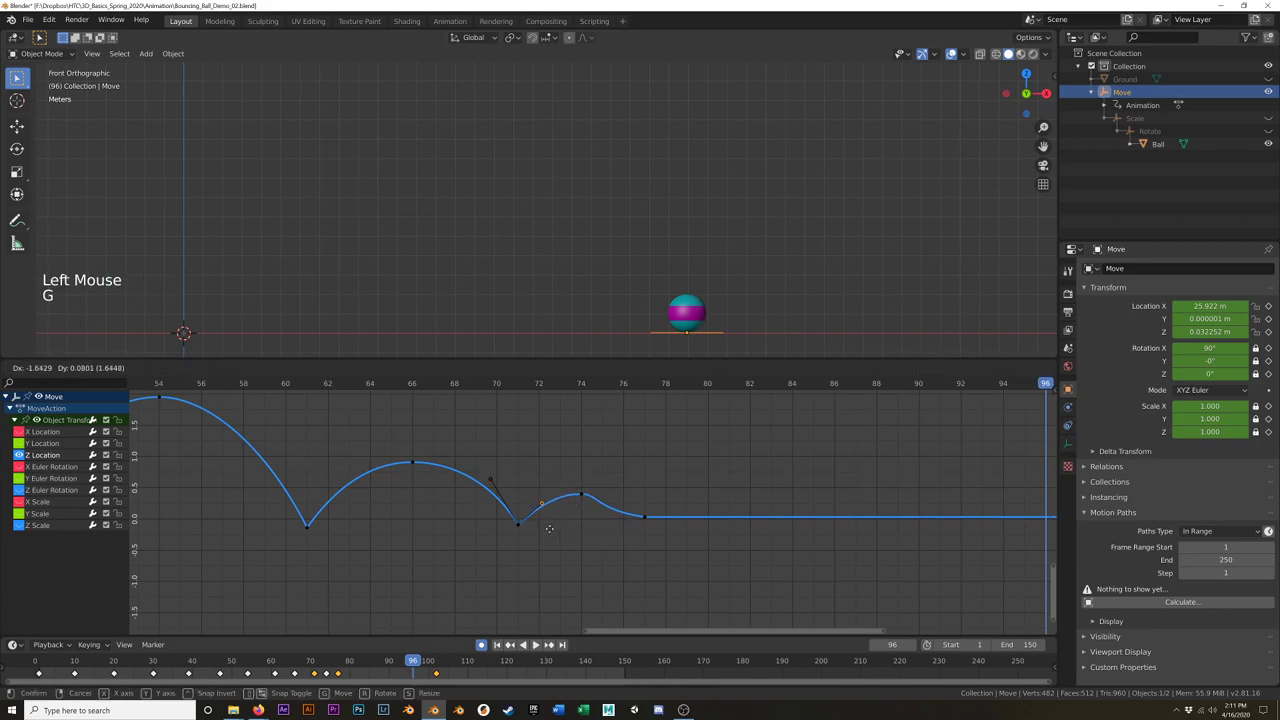
{"action": "left_click", "coordinate": [548, 525]}
Step: Shorten and steepen the incoming handle of the frame 77 contact so the last small bounce lands sharply
{"action": "left_click", "coordinate": [645, 517]}
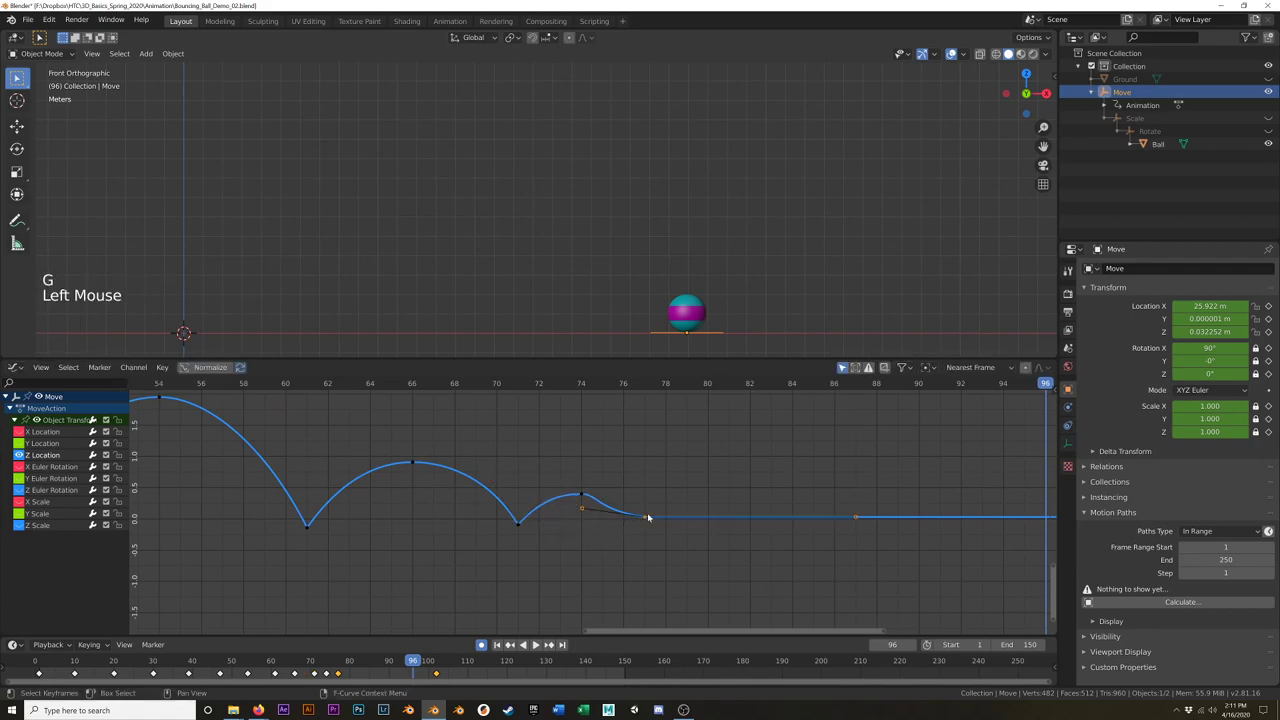
{"action": "key", "text": "g"}
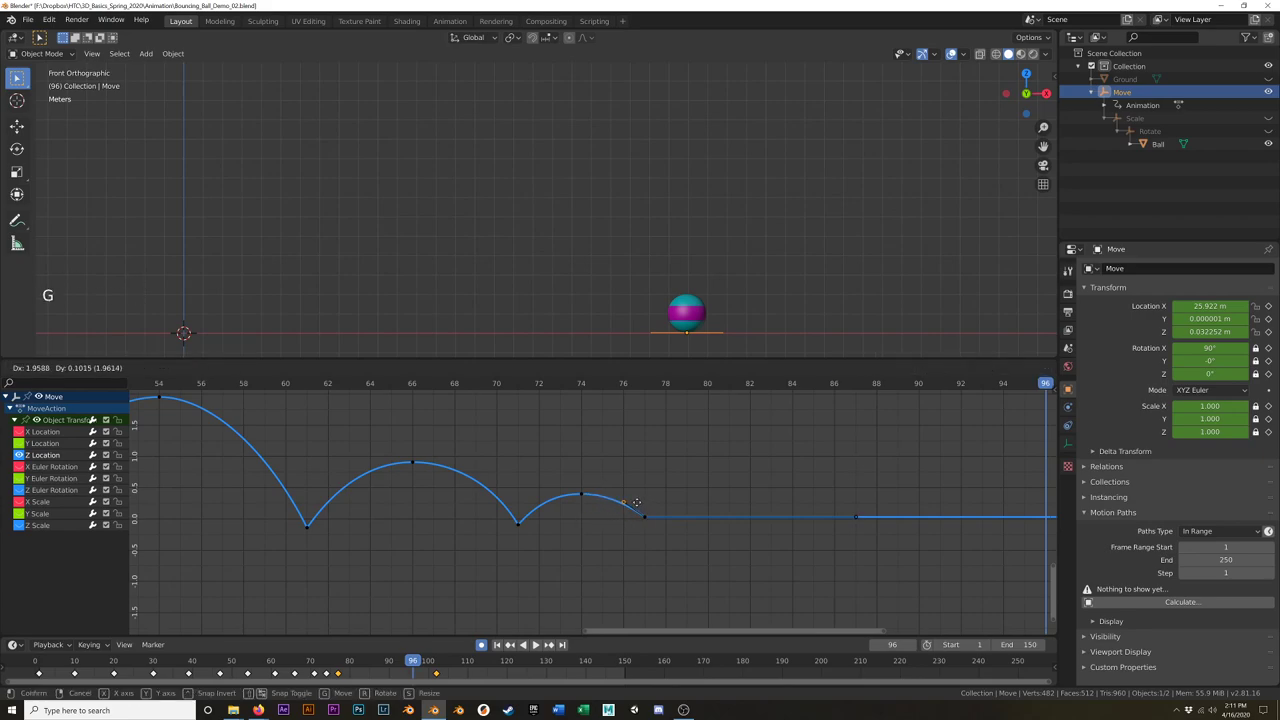
{"action": "left_click", "coordinate": [636, 502]}
Step: View the whole Z Location curve and play the animation to check the reshaped bounces
{"action": "middle_click_drag", "start_coordinate": [809, 563], "coordinate": [609, 569], "text": "shift"}
{"action": "scroll", "coordinate": [486, 537], "scroll_direction": "down", "scroll_amount": 7}
{"action": "scroll", "coordinate": [487, 537], "scroll_direction": "down", "scroll_amount": 9}
{"action": "key", "text": "space"}
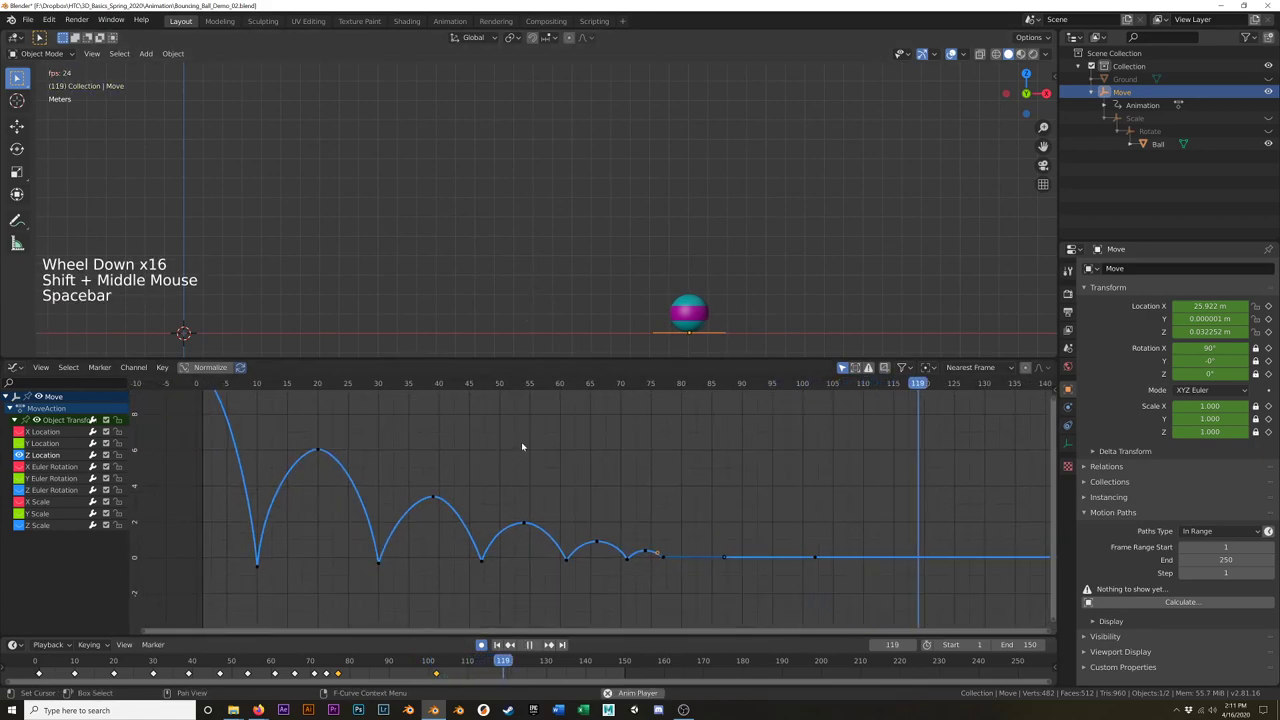
{"action": "key", "text": "space"}
Step: Set the scene's end frame to 120 and fit the timeline to the shortened range
{"action": "left_click", "coordinate": [436, 668]}
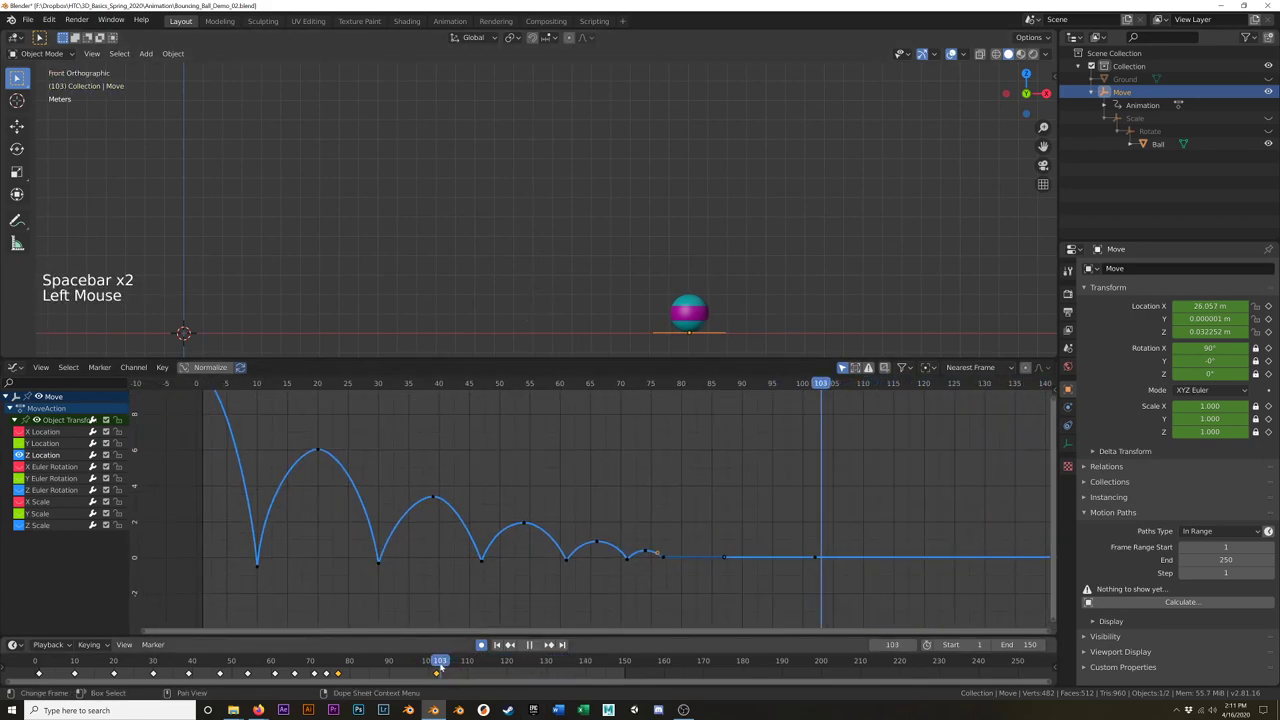
{"action": "left_click_drag", "start_coordinate": [436, 673], "coordinate": [514, 668]}
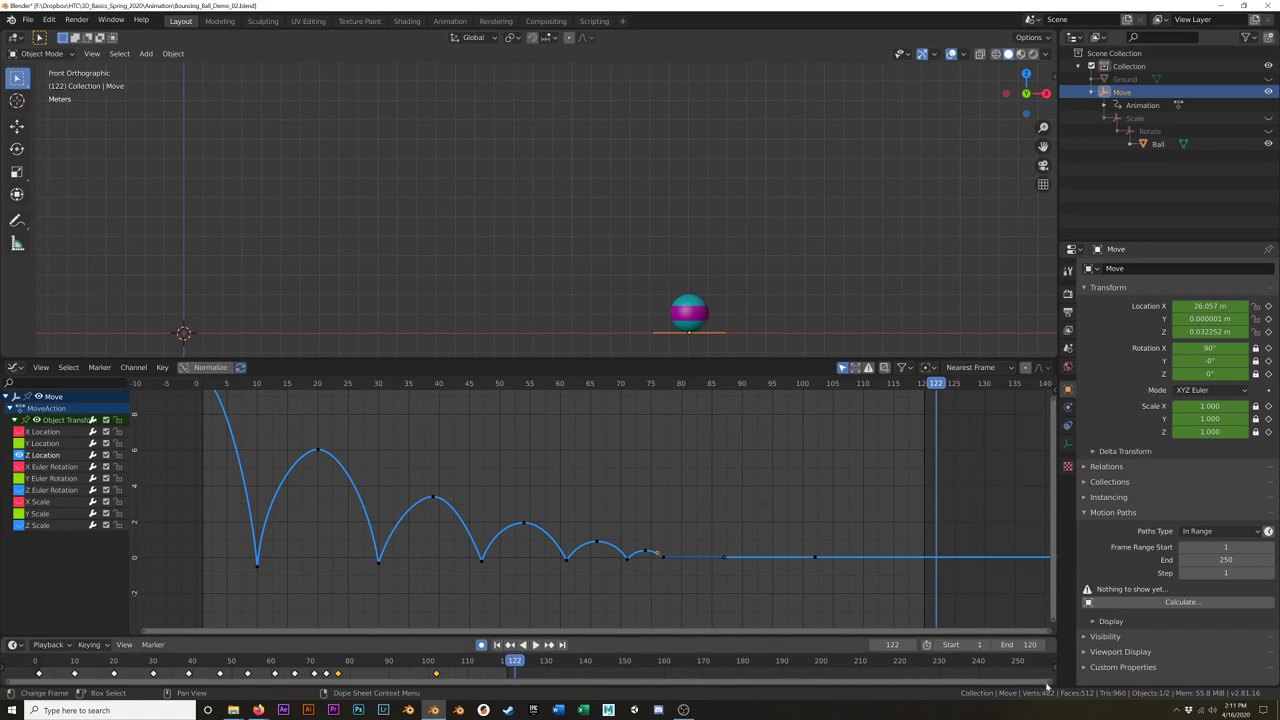
{"action": "left_click_drag", "start_coordinate": [1049, 685], "coordinate": [557, 667]}
{"action": "left_click_drag", "start_coordinate": [973, 668], "coordinate": [922, 674]}
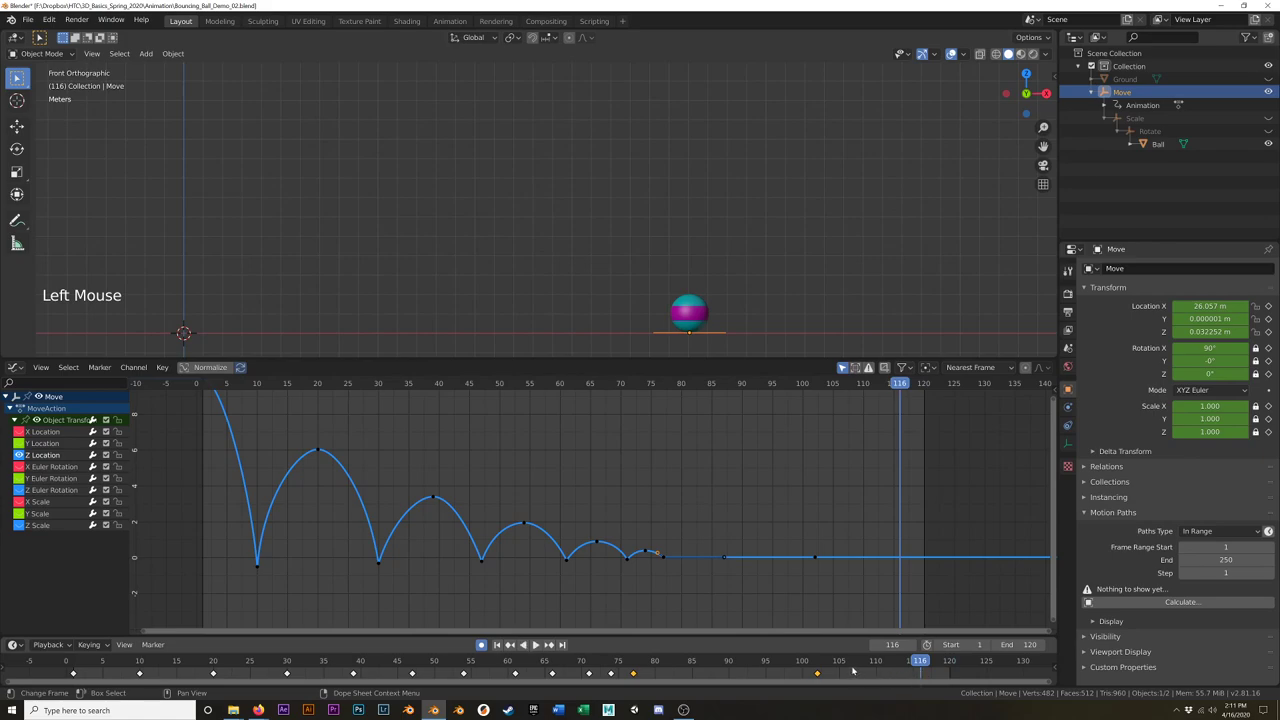
Step: Play the animation from frame 1 and scrub through to frame 55 to review the motion against the Z Location curve
{"action": "key", "text": "shift+Left"}
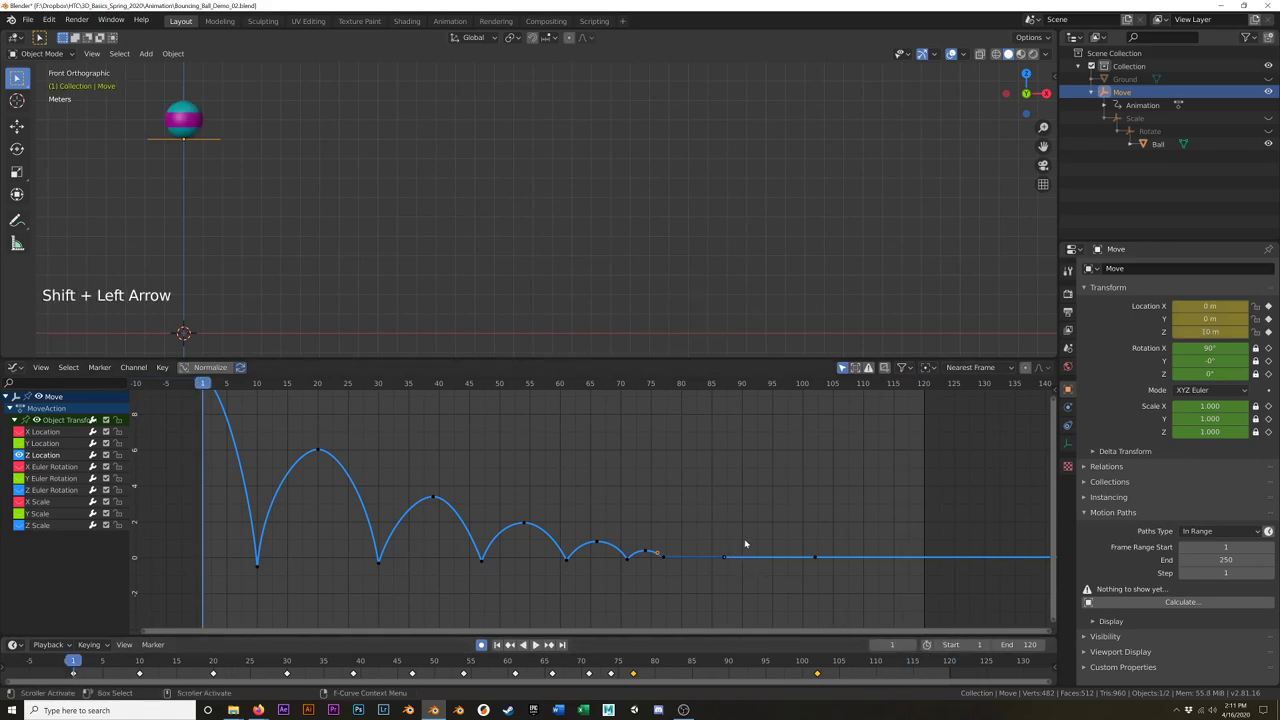
{"action": "key", "text": "space"}
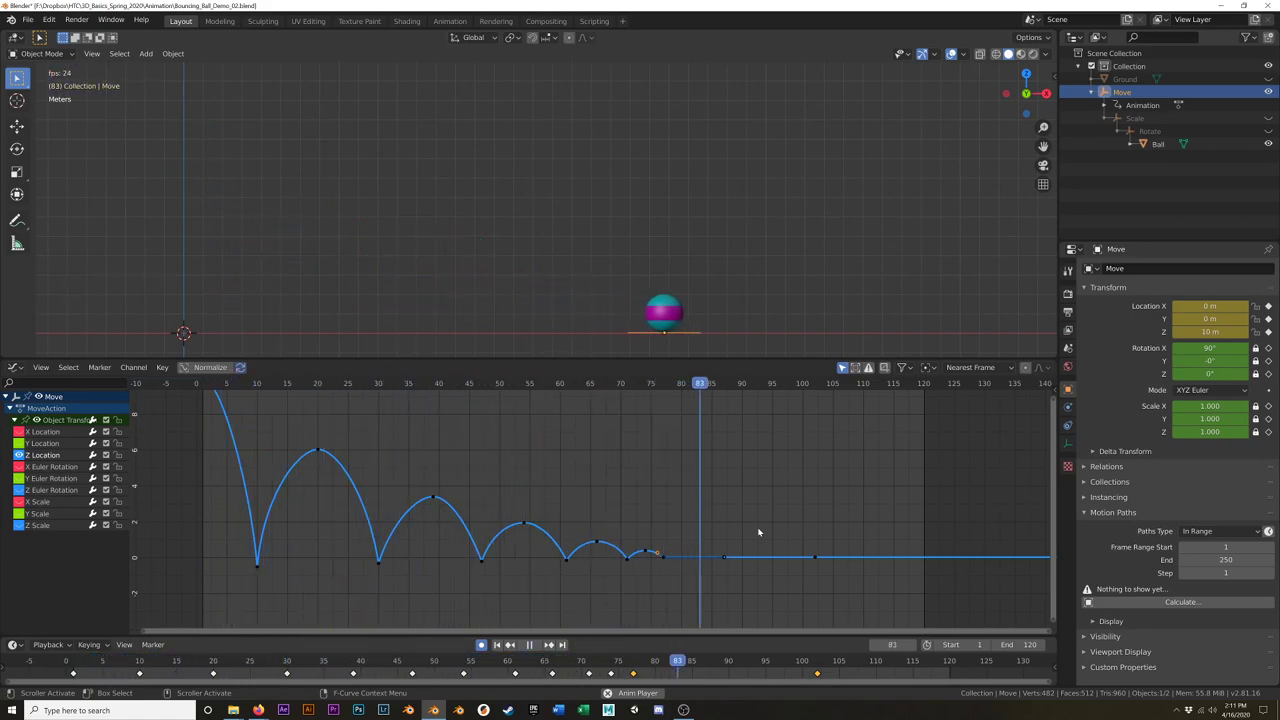
{"action": "key", "text": "space"}
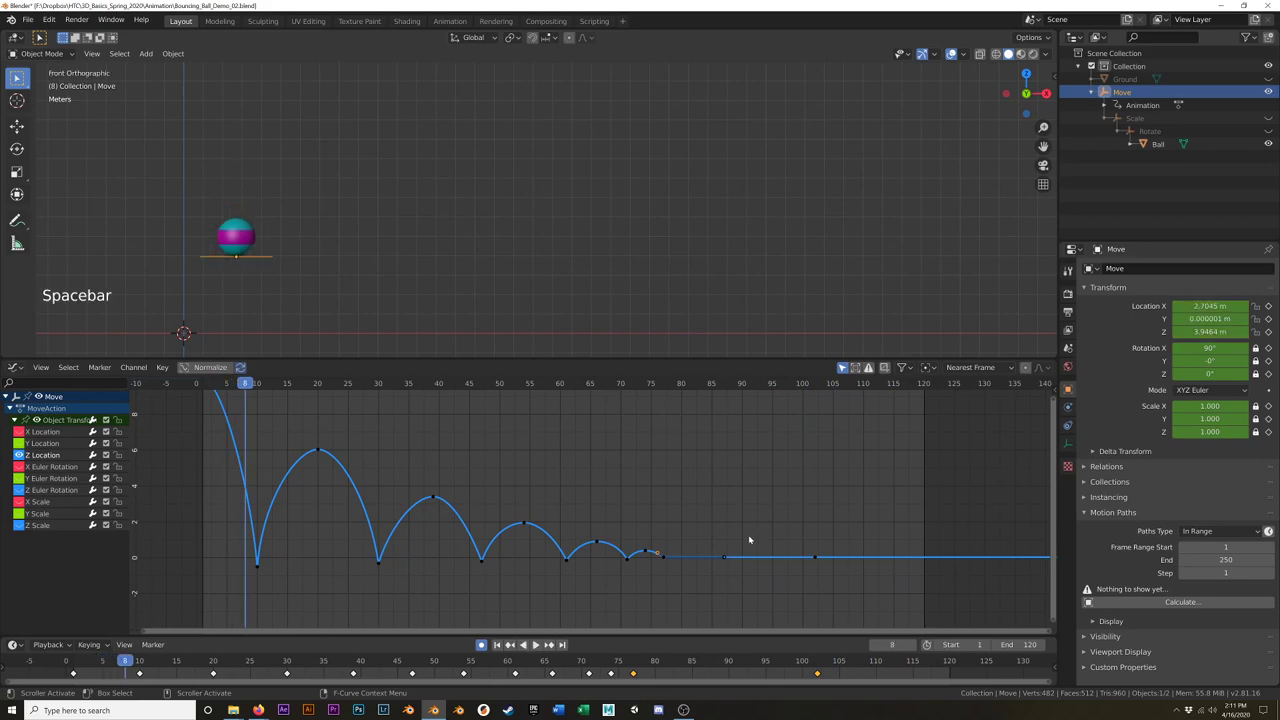
{"action": "left_click_drag", "start_coordinate": [256, 452], "coordinate": [528, 500]}
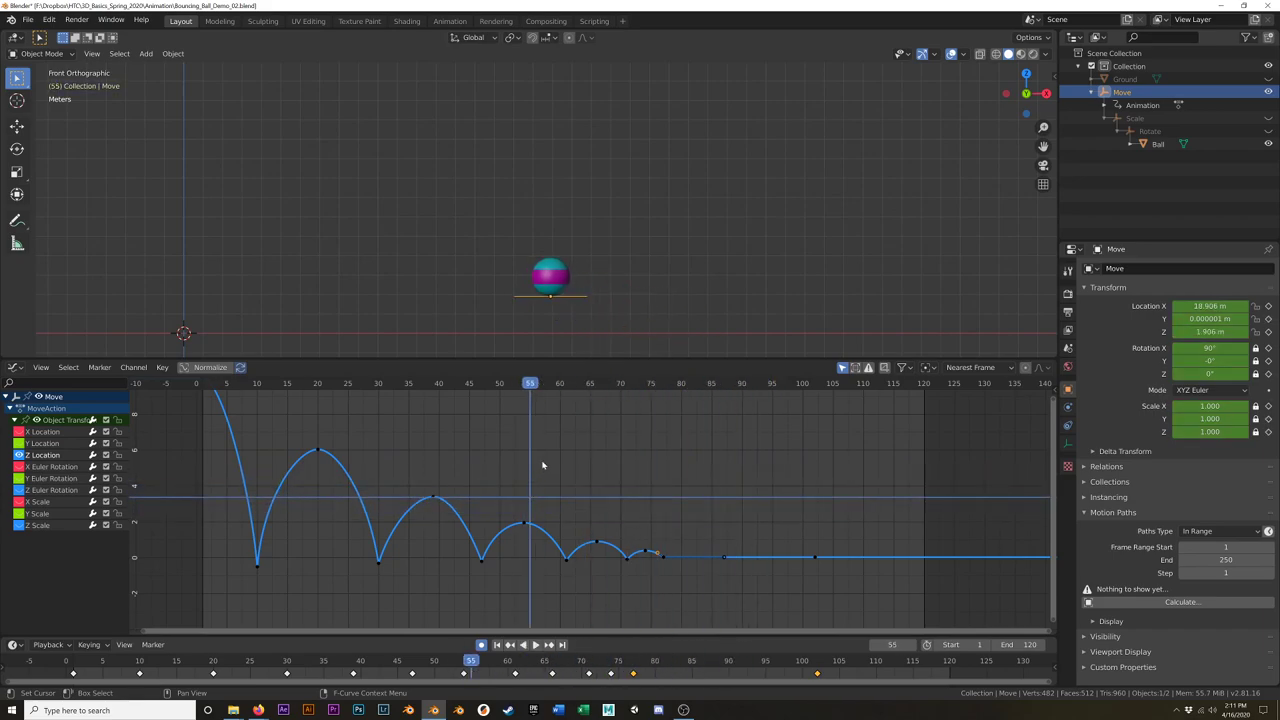
{"action": "middle_click_drag", "start_coordinate": [621, 452], "coordinate": [666, 494], "text": "shift"}
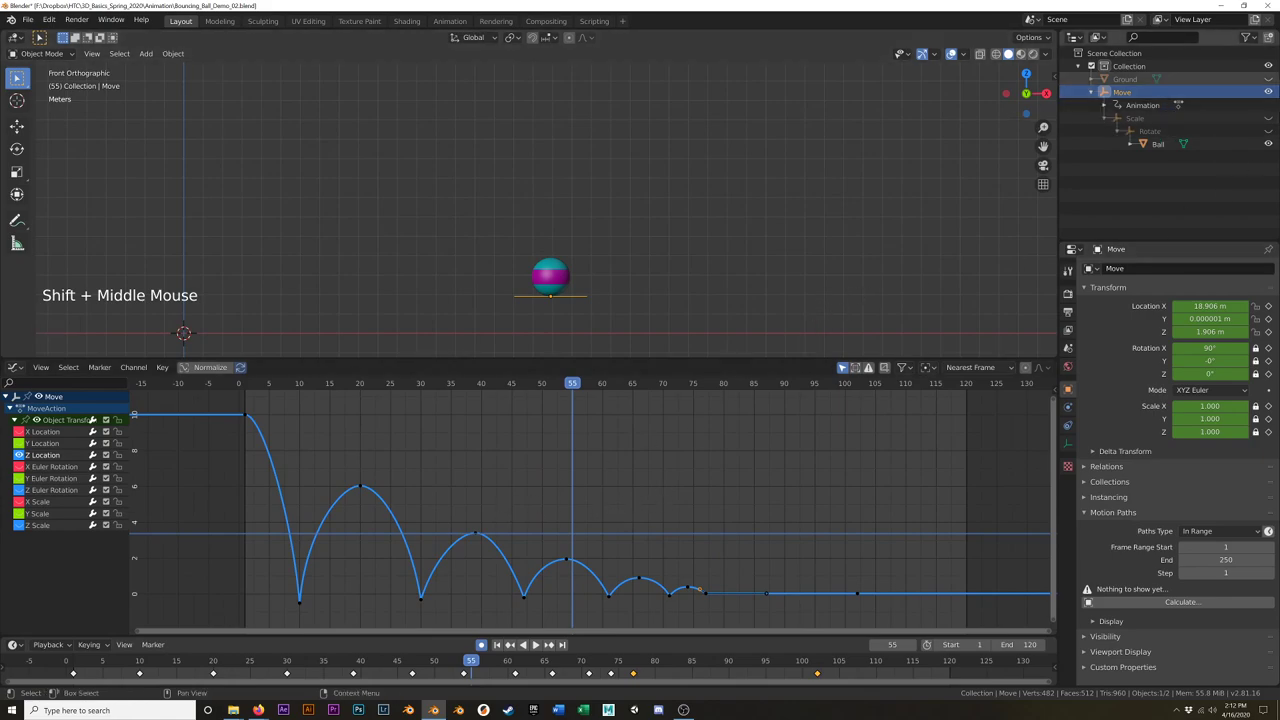
Step: Hide the Move control in the viewport and save the file
{"action": "left_click", "coordinate": [1268, 92]}
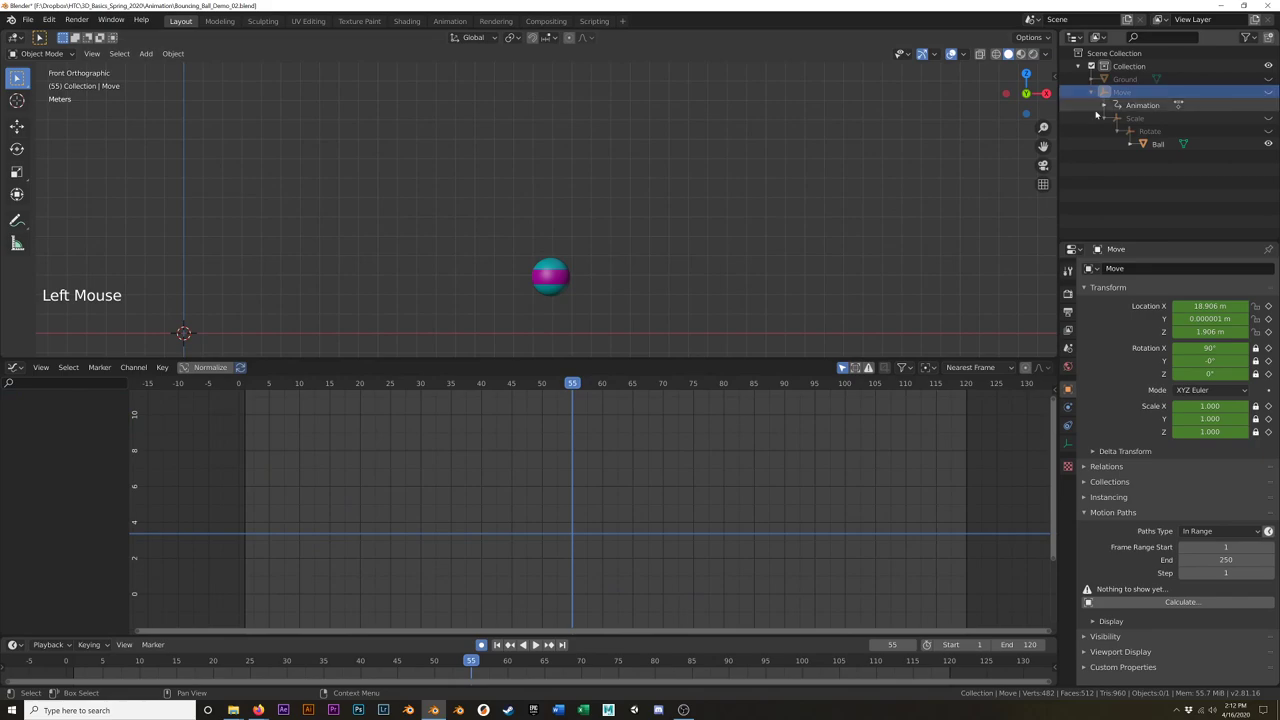
{"action": "key", "text": "ctrl"}
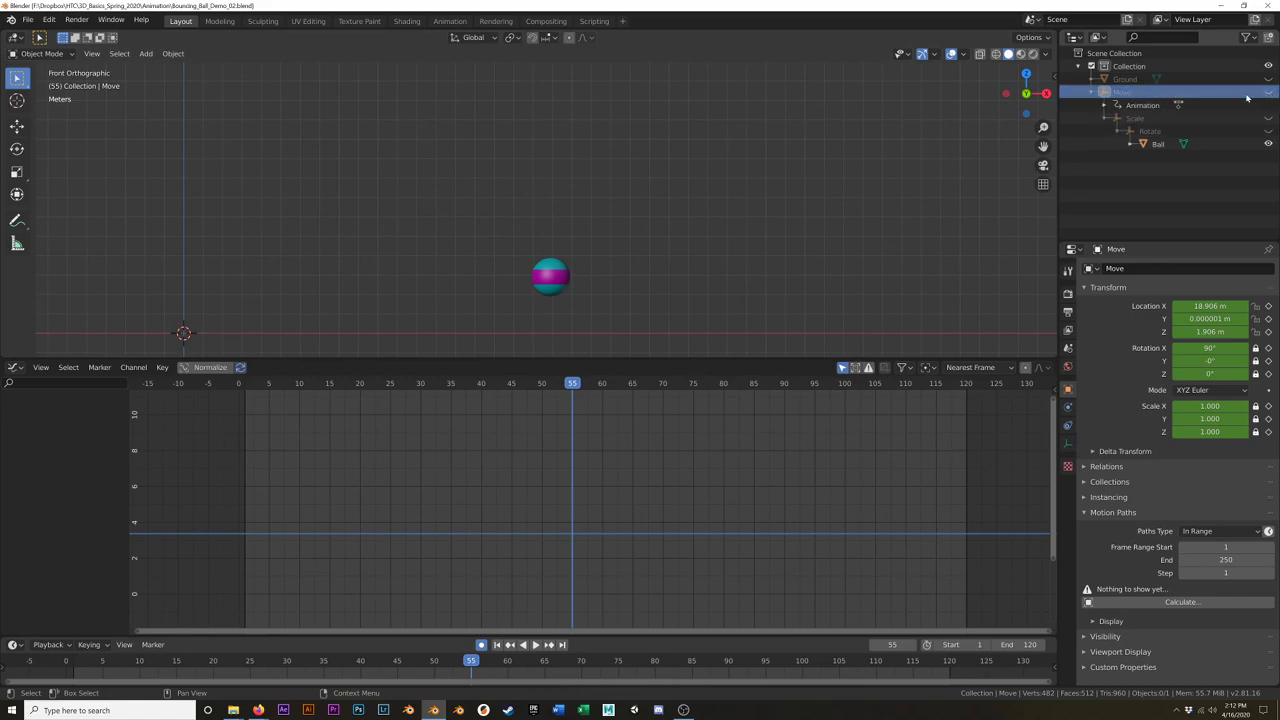
Step: Unhide the Scale control, set the current frame to the first ground contact at frame 10, and select the control
{"action": "left_click", "coordinate": [1268, 119]}
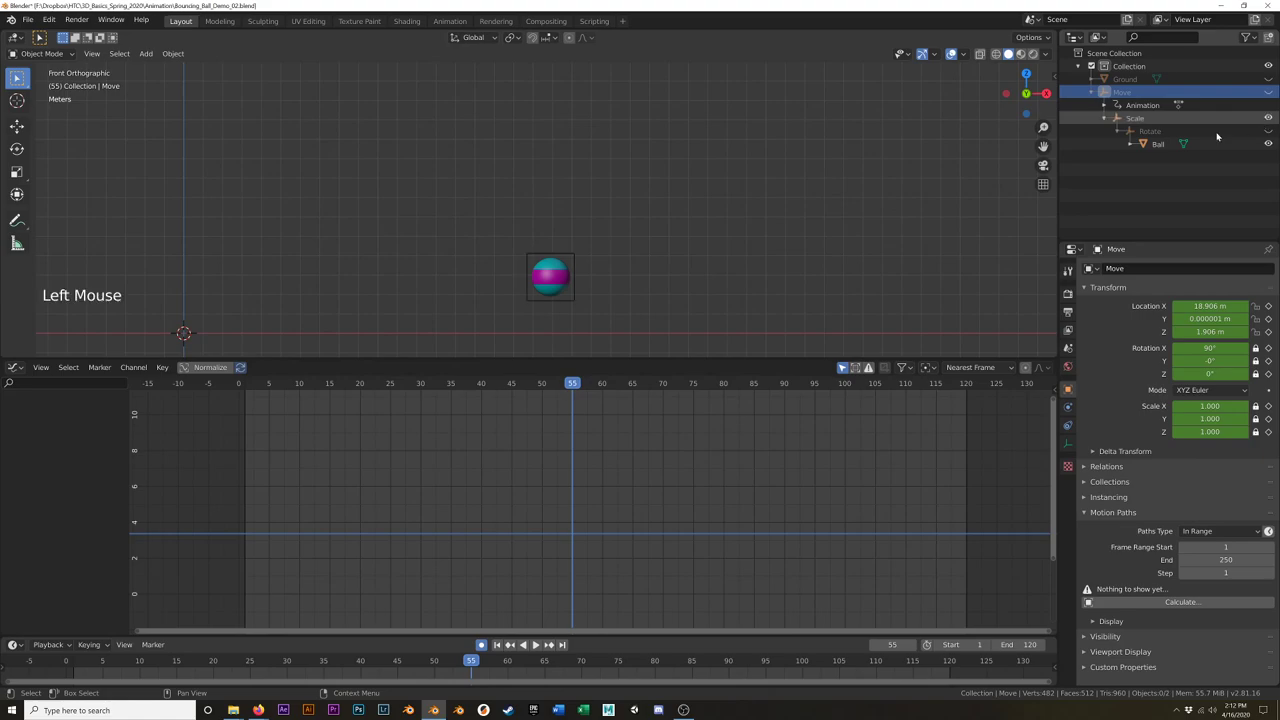
{"action": "left_click_drag", "start_coordinate": [573, 386], "coordinate": [298, 438]}
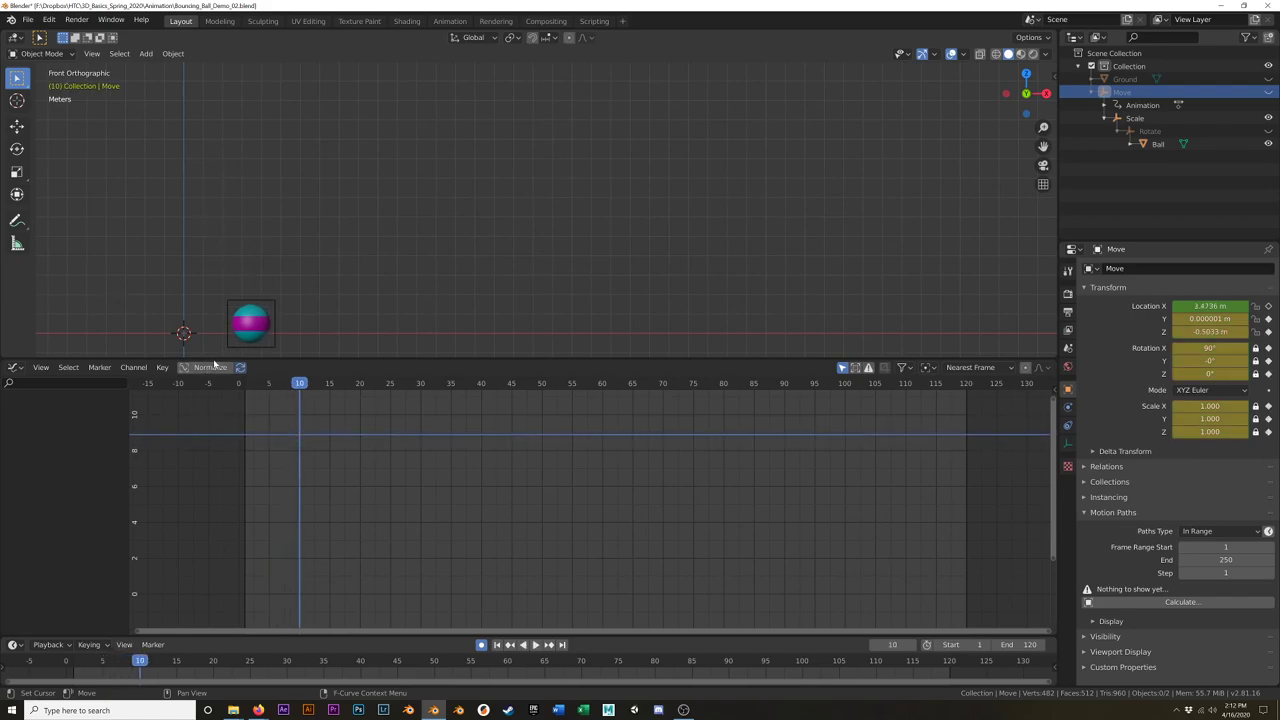
{"action": "left_click", "coordinate": [274, 322]}
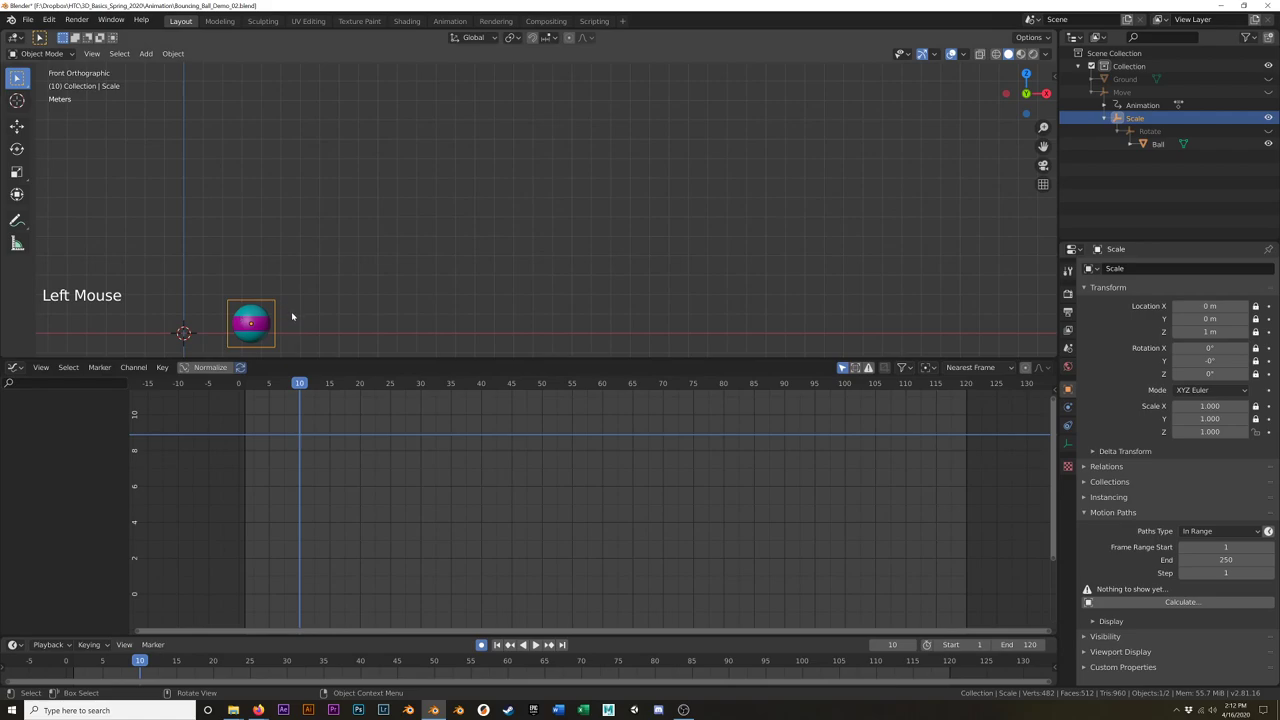
Step: Squash the ball at frame 10 by scaling the Scale control's Z to about 0.495, so its underside meets the ground line
{"action": "scroll", "coordinate": [292, 317], "scroll_direction": "up", "scroll_amount": 4}
{"action": "middle_click_drag", "start_coordinate": [297, 320], "coordinate": [646, 214], "text": "shift"}
{"action": "scroll", "coordinate": [548, 279], "scroll_direction": "up", "scroll_amount": 5}
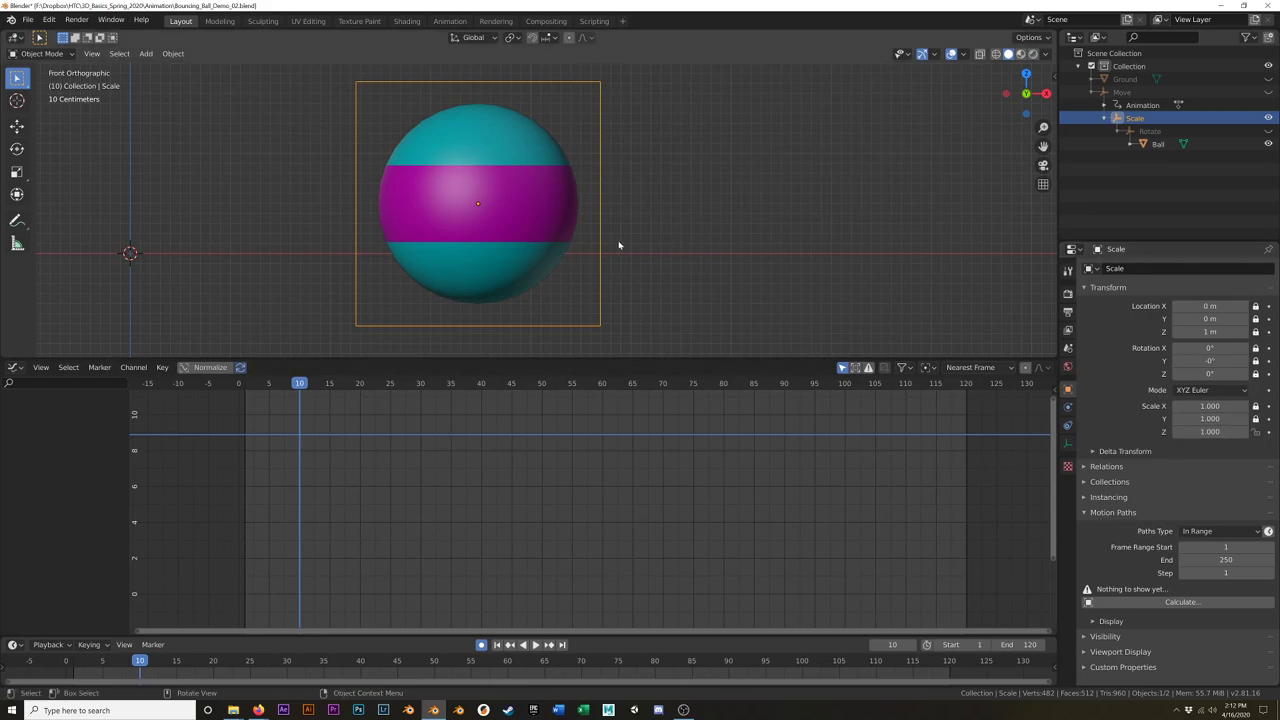
{"action": "key", "text": "s"}
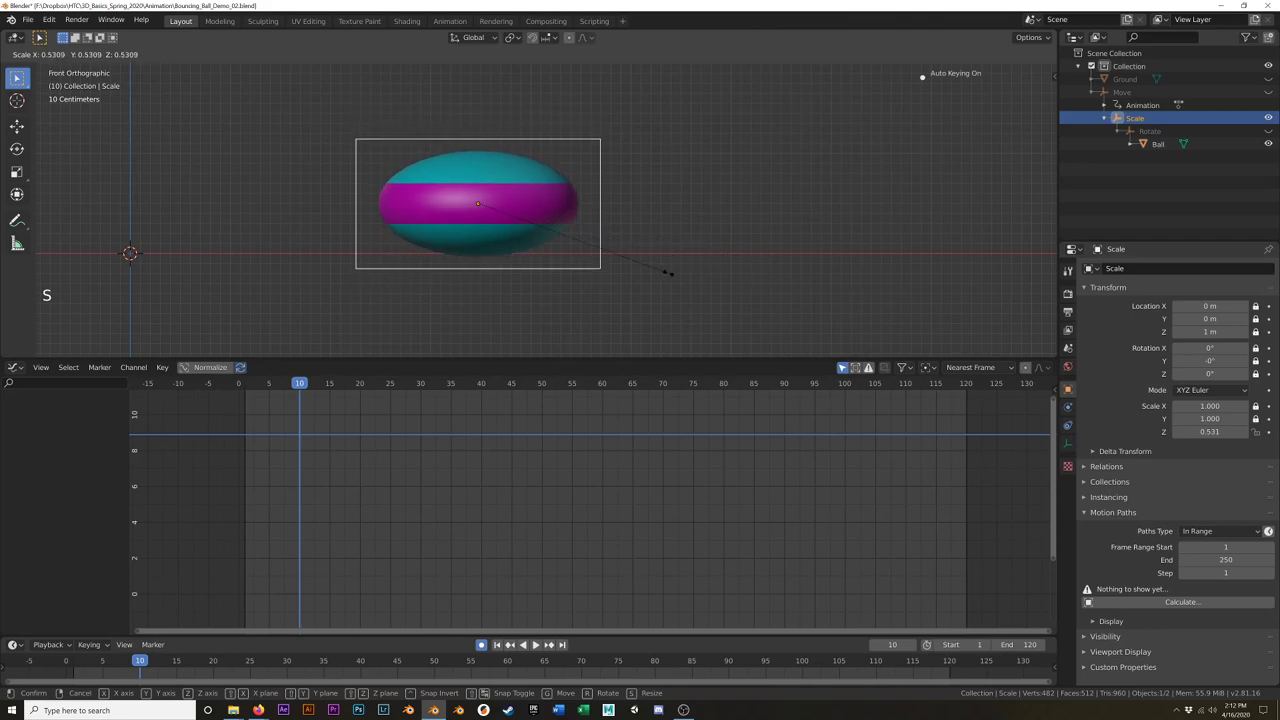
{"action": "left_click", "coordinate": [655, 270]}
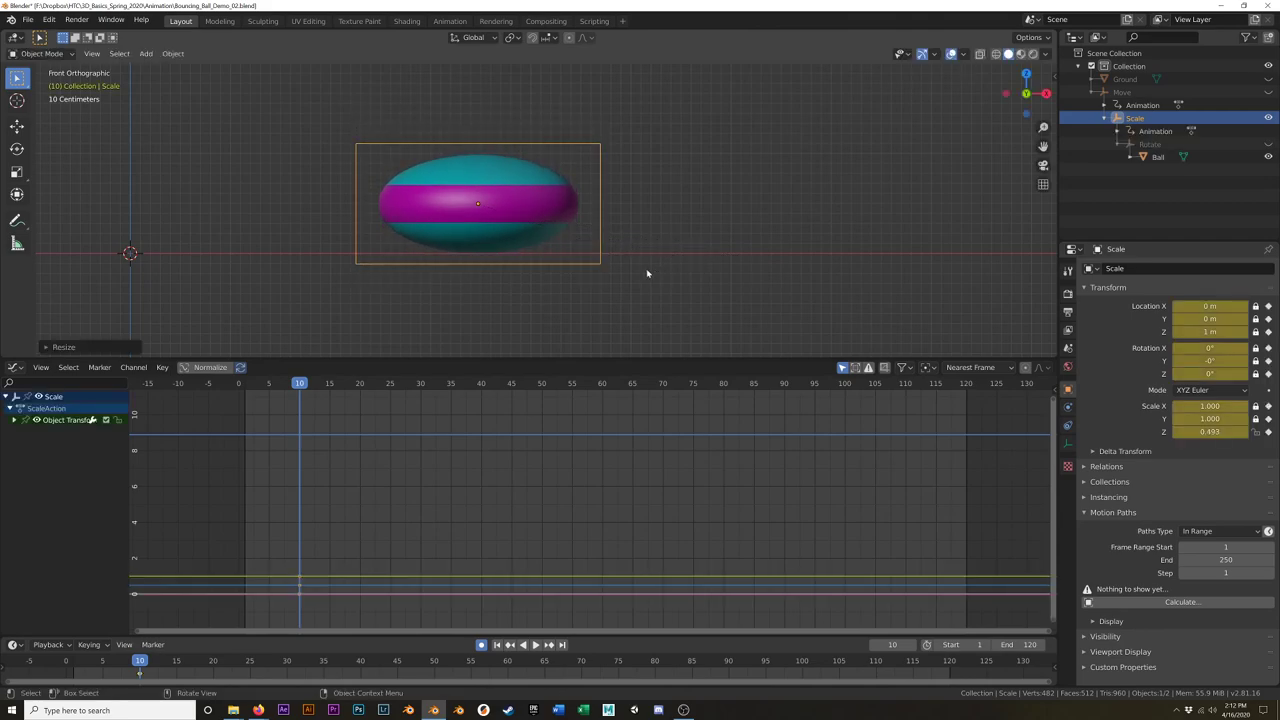
{"action": "scroll", "coordinate": [471, 253], "scroll_direction": "up", "scroll_amount": 7}
{"action": "key", "text": "s"}
{"action": "left_click", "coordinate": [574, 276]}
{"action": "scroll", "coordinate": [560, 282], "scroll_direction": "down", "scroll_amount": 7}
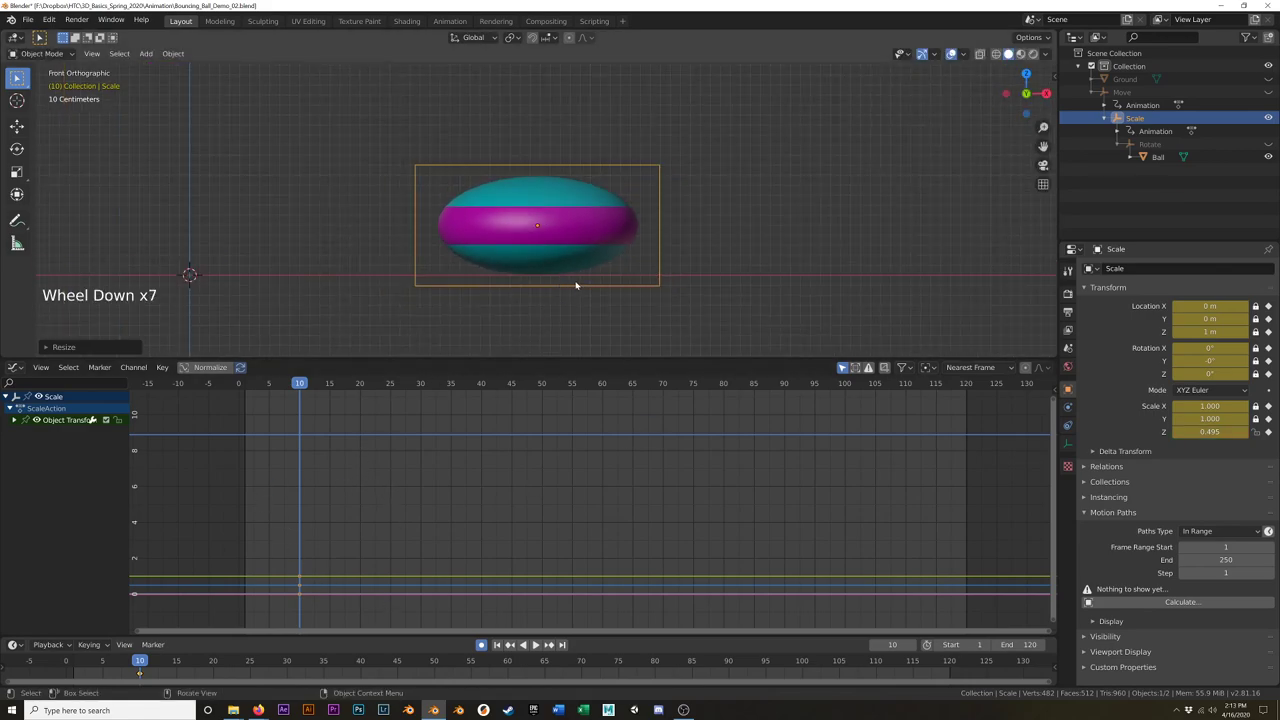
{"action": "scroll", "coordinate": [701, 264], "scroll_direction": "up", "scroll_amount": 7}
{"action": "scroll", "coordinate": [701, 264], "scroll_direction": "down", "scroll_amount": 12}
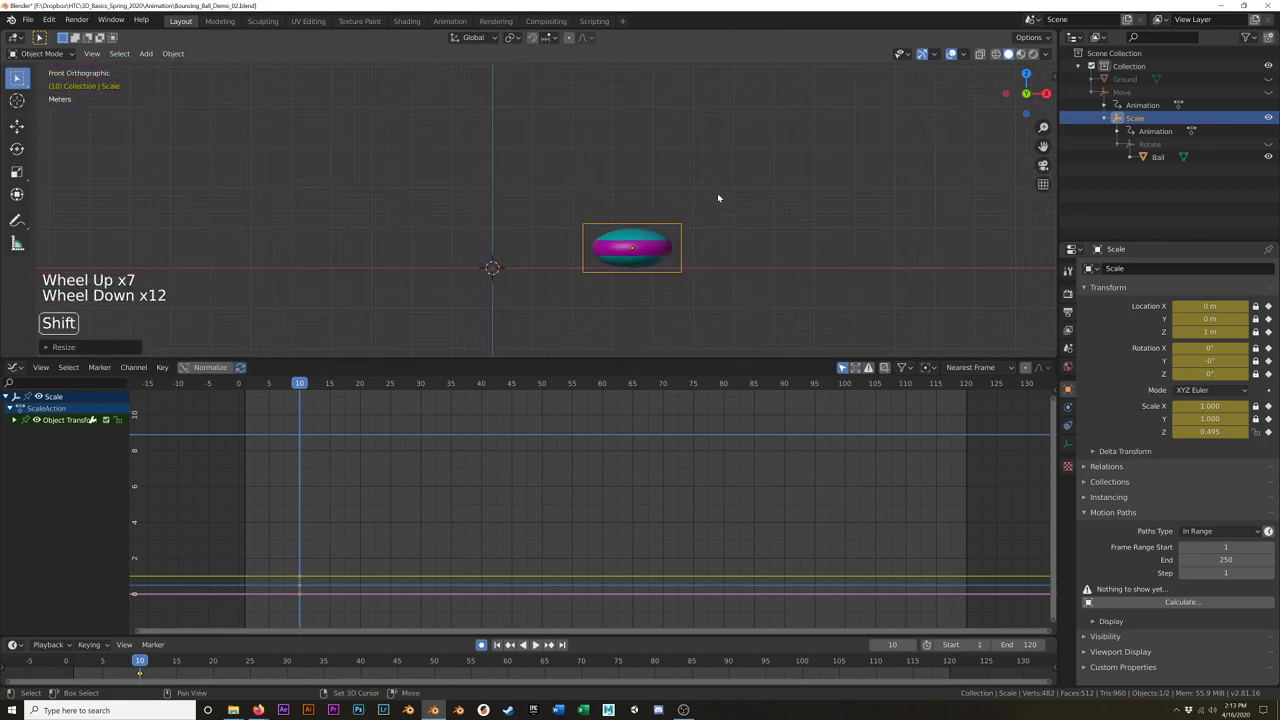
Step: Set the current frame to 7 and clear the Scale control's scale to key the ball at its round shape
{"action": "middle_click_drag", "start_coordinate": [717, 197], "coordinate": [689, 244], "text": "shift"}
{"action": "scroll", "coordinate": [700, 220], "scroll_direction": "down", "scroll_amount": 4}
{"action": "middle_click_drag", "start_coordinate": [715, 186], "coordinate": [667, 202], "text": "shift"}
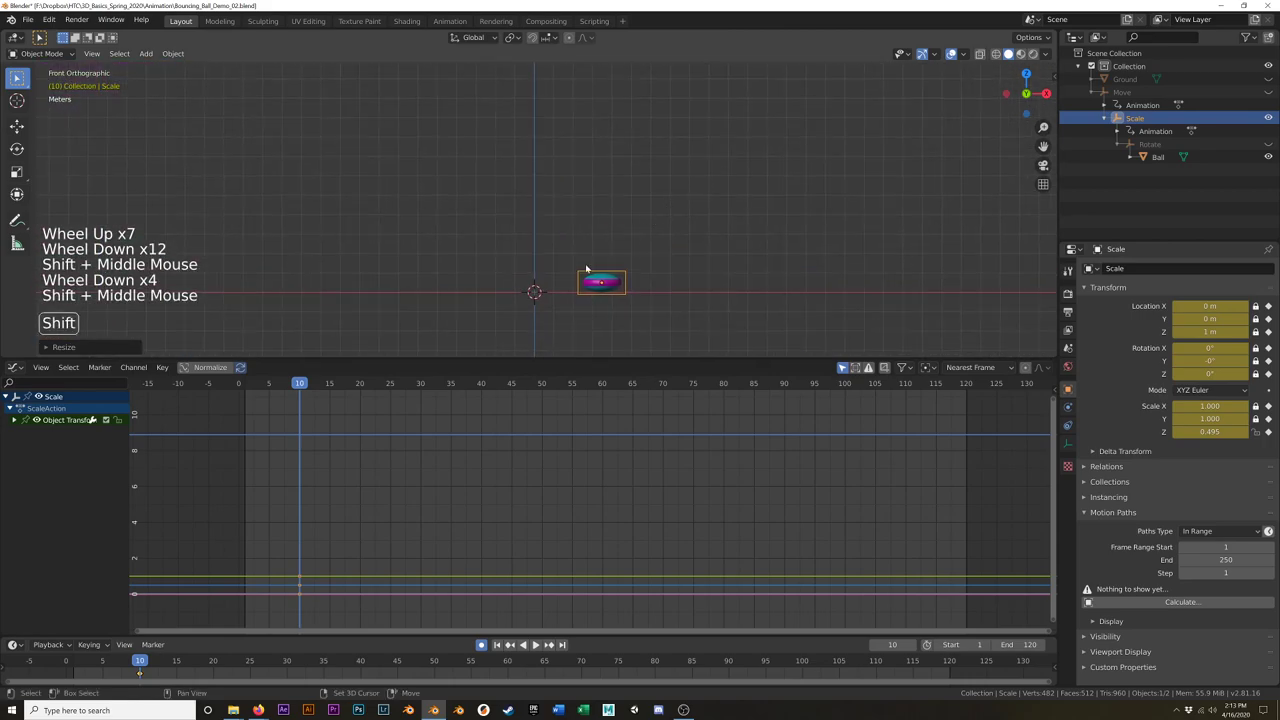
{"action": "left_click_drag", "start_coordinate": [299, 383], "coordinate": [367, 405]}
{"action": "left_click_drag", "start_coordinate": [517, 425], "coordinate": [299, 415]}
{"action": "key", "text": "Left"}
{"action": "key", "text": "Left"}
{"action": "key", "text": "Left"}
{"action": "key", "text": "Left"}
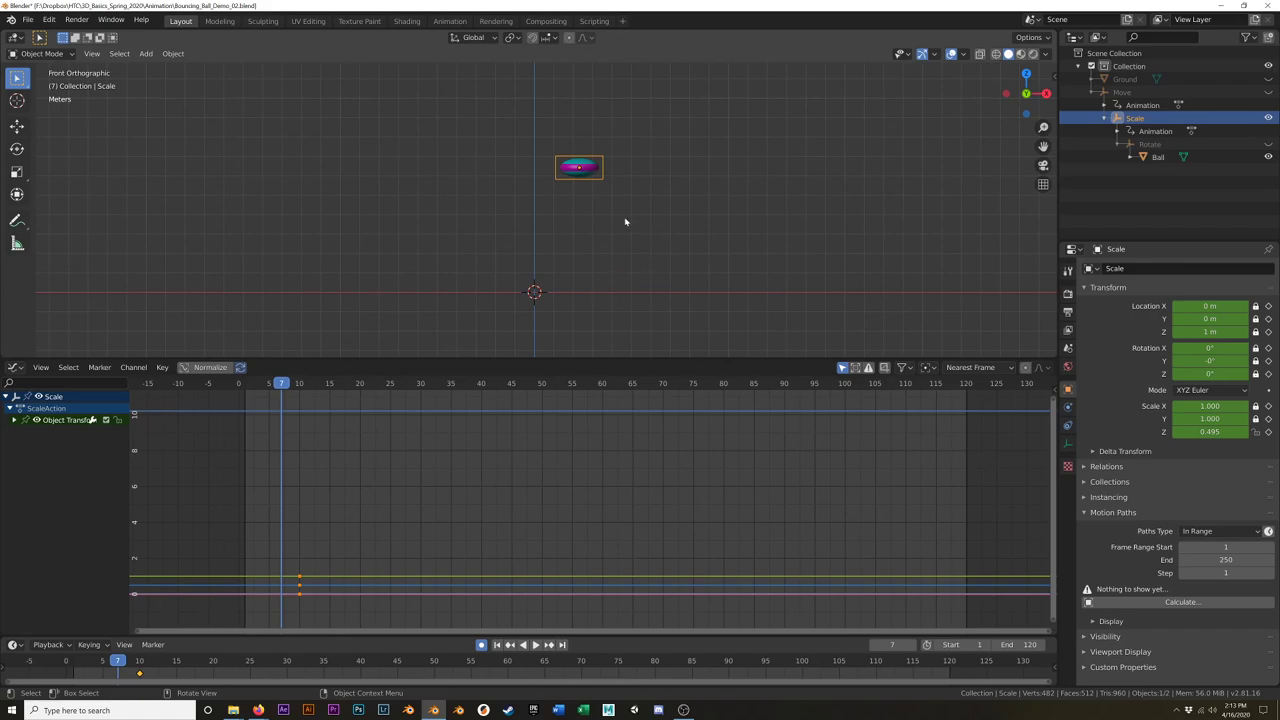
{"action": "scroll", "coordinate": [591, 227], "scroll_direction": "up", "scroll_amount": 3}
{"action": "middle_click_drag", "start_coordinate": [591, 227], "coordinate": [585, 286], "text": "shift"}
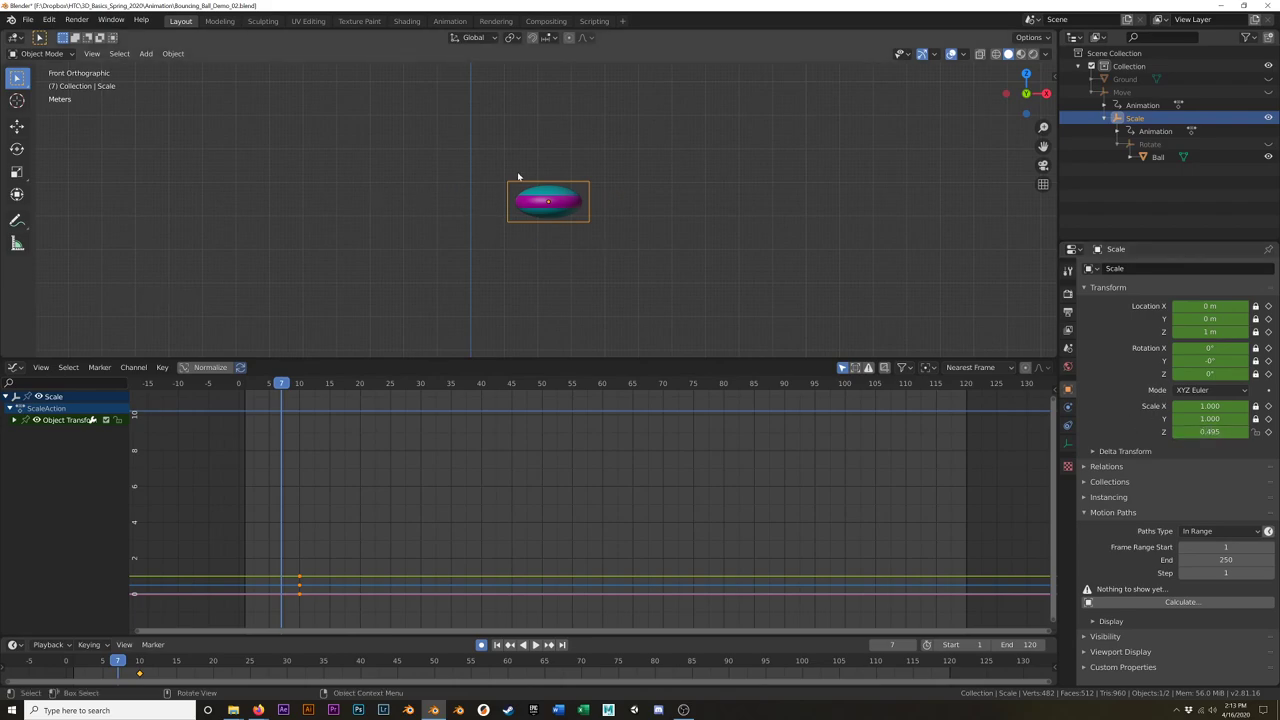
{"action": "left_click", "coordinate": [173, 53]}
{"action": "mouse_move", "coordinate": [200, 108]}
{"action": "key", "text": "alt"}
{"action": "key", "text": "alt+s"}
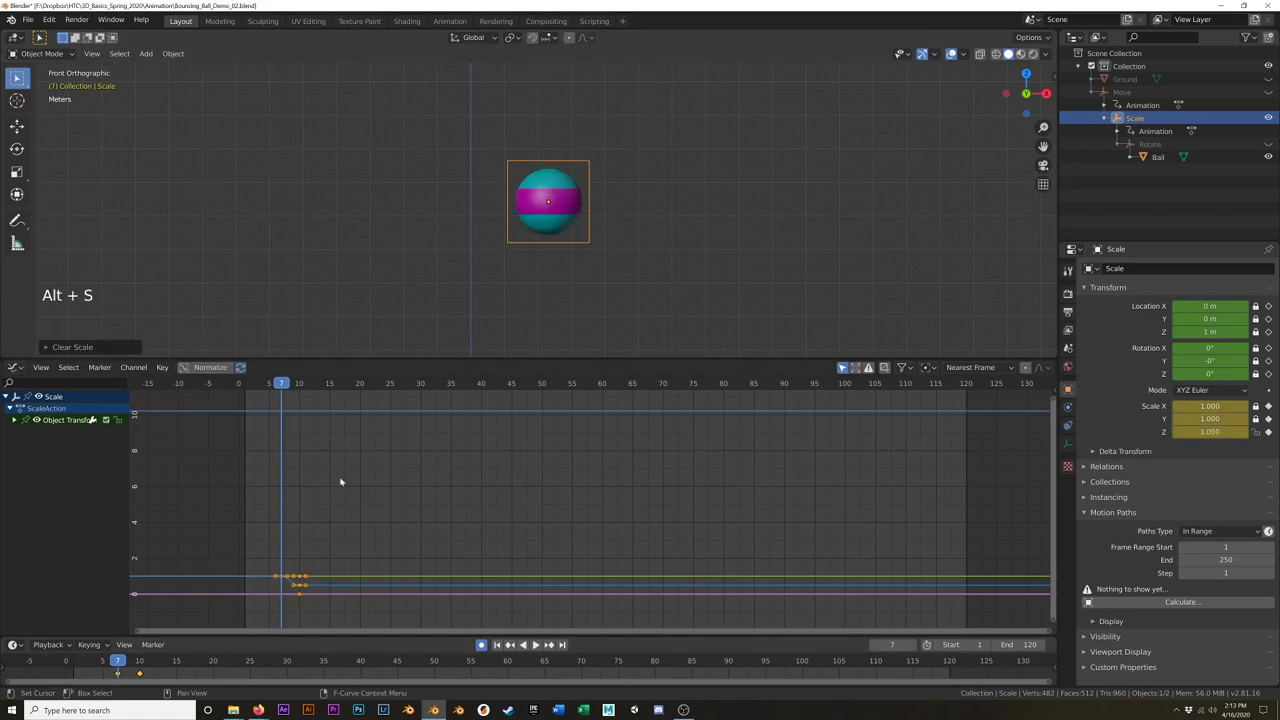
Step: Isolate the Scale control's Z Scale curve by hiding its location, rotation, X Scale and Y Scale curves
{"action": "left_click", "coordinate": [14, 420]}
{"action": "left_click_drag", "start_coordinate": [18, 432], "coordinate": [18, 512]}
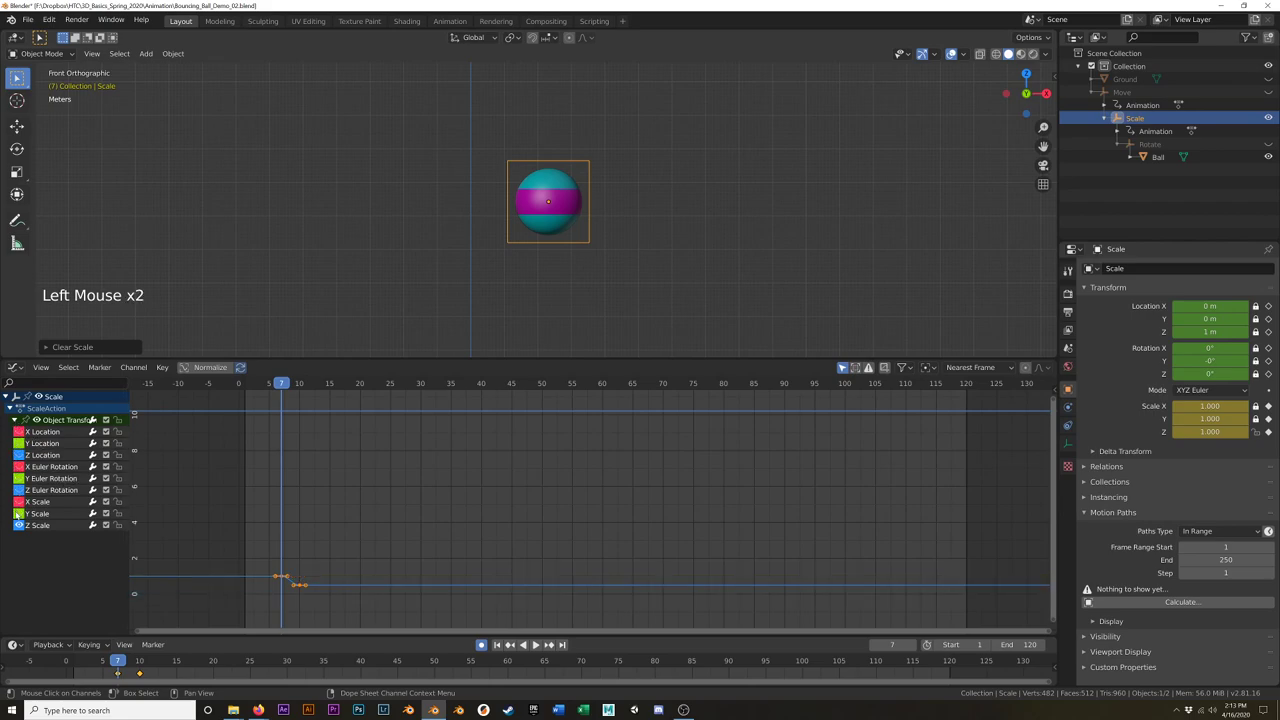
{"action": "scroll", "coordinate": [288, 560], "scroll_direction": "up", "scroll_amount": 6}
{"action": "middle_click_drag", "start_coordinate": [288, 560], "coordinate": [351, 466], "text": "shift"}
{"action": "middle_click_drag", "start_coordinate": [417, 506], "coordinate": [380, 488], "text": "shift"}
{"action": "scroll", "coordinate": [517, 256], "scroll_direction": "down", "scroll_amount": 4}
Step: Stretch the ball vertically at frame 9, just before contact, by scaling the Scale control's Z to about 1.198
{"action": "middle_click_drag", "start_coordinate": [655, 252], "coordinate": [586, 234], "text": "shift"}
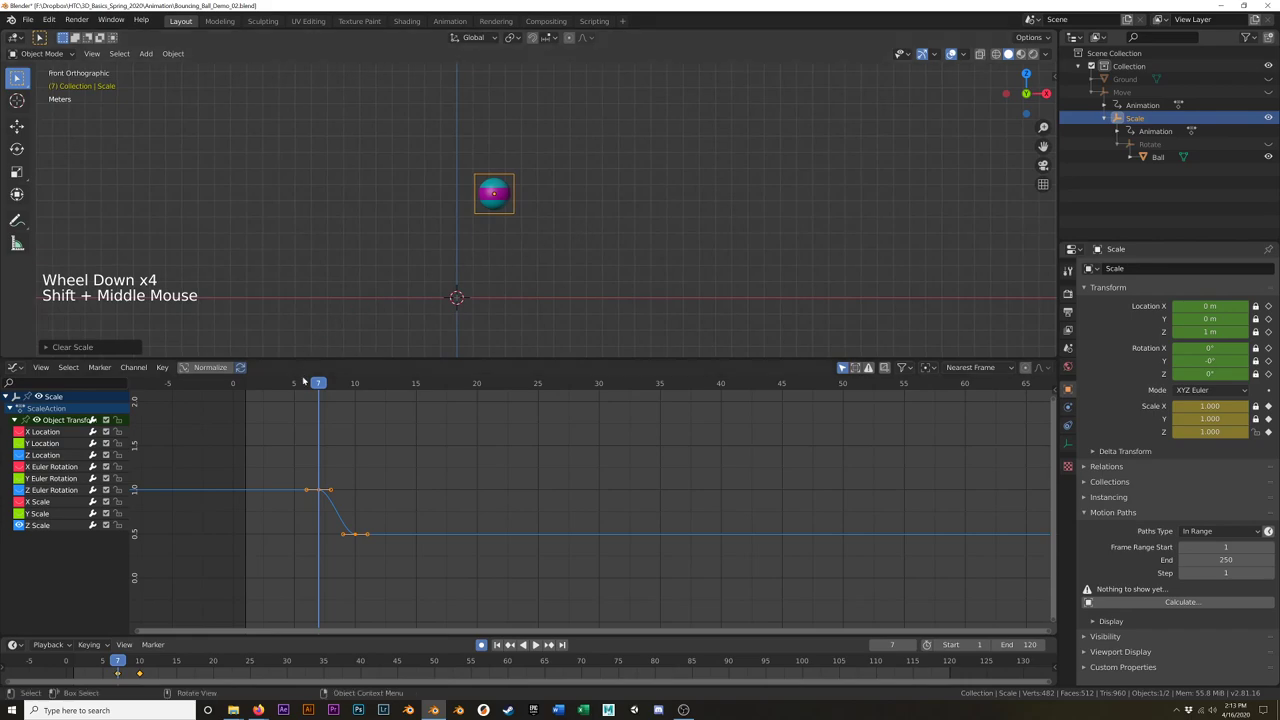
{"action": "left_click_drag", "start_coordinate": [302, 383], "coordinate": [339, 427]}
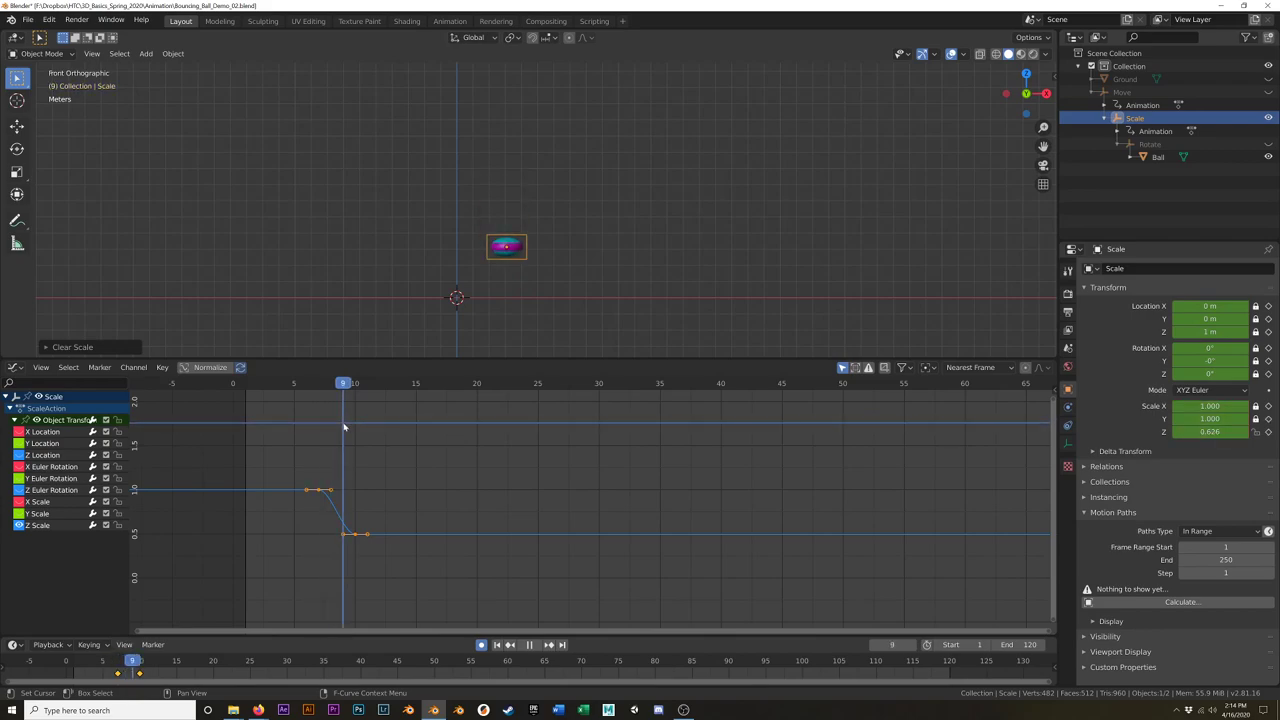
{"action": "scroll", "coordinate": [489, 259], "scroll_direction": "up", "scroll_amount": 6}
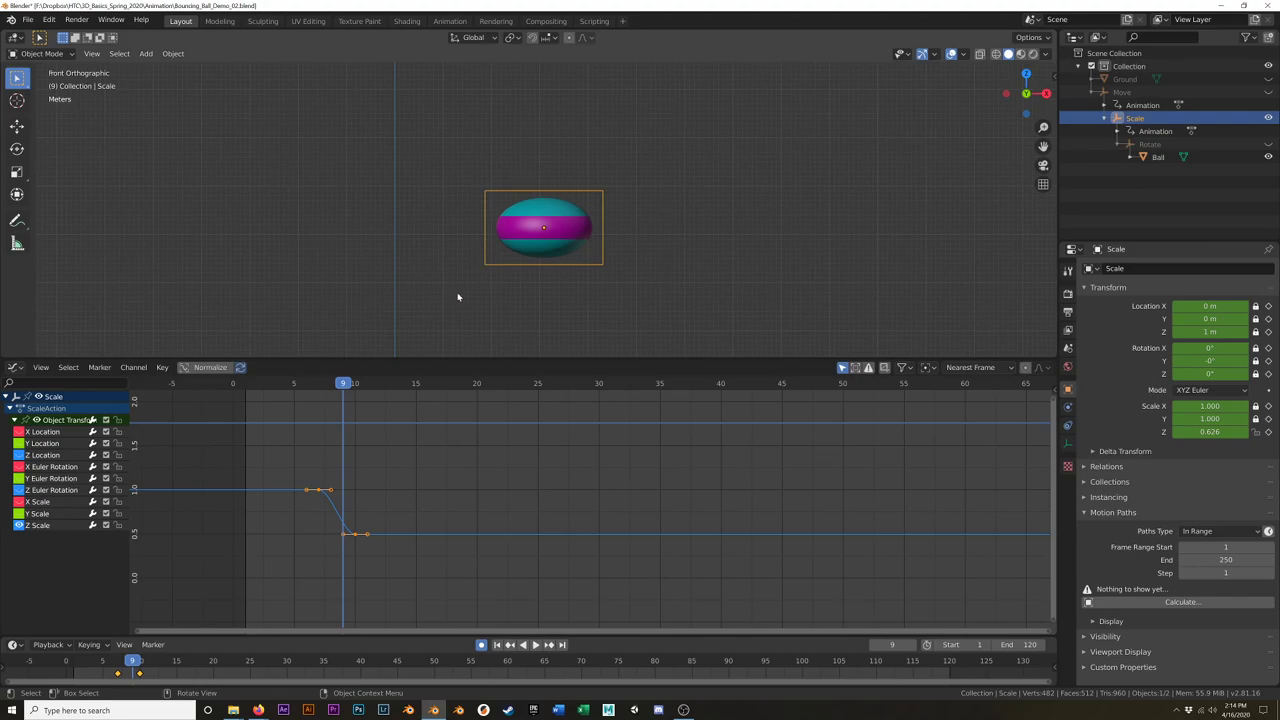
{"action": "scroll", "coordinate": [456, 297], "scroll_direction": "down", "scroll_amount": 1}
{"action": "middle_click_drag", "start_coordinate": [466, 288], "coordinate": [486, 206], "text": "shift"}
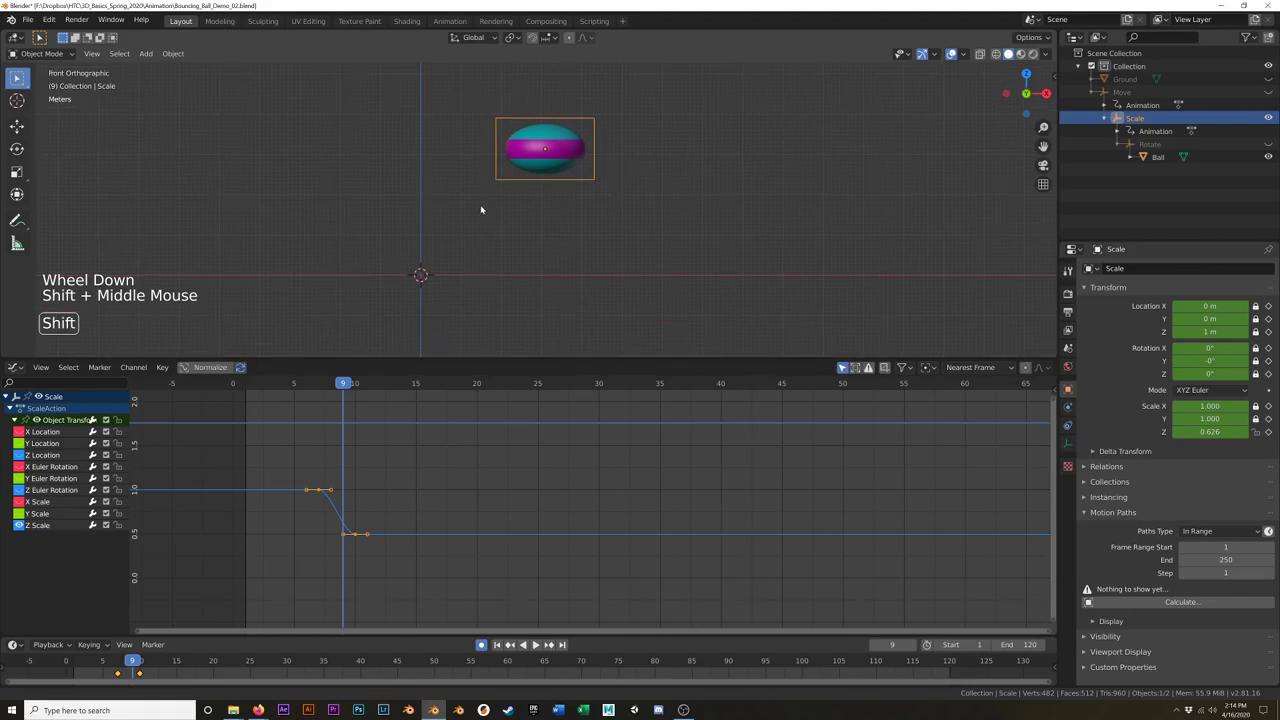
{"action": "mouse_move", "coordinate": [343, 385]}
{"action": "left_mouse_down"}
{"action": "mouse_move", "coordinate": [368, 385]}
{"action": "mouse_move", "coordinate": [340, 388]}
{"action": "left_mouse_up"}
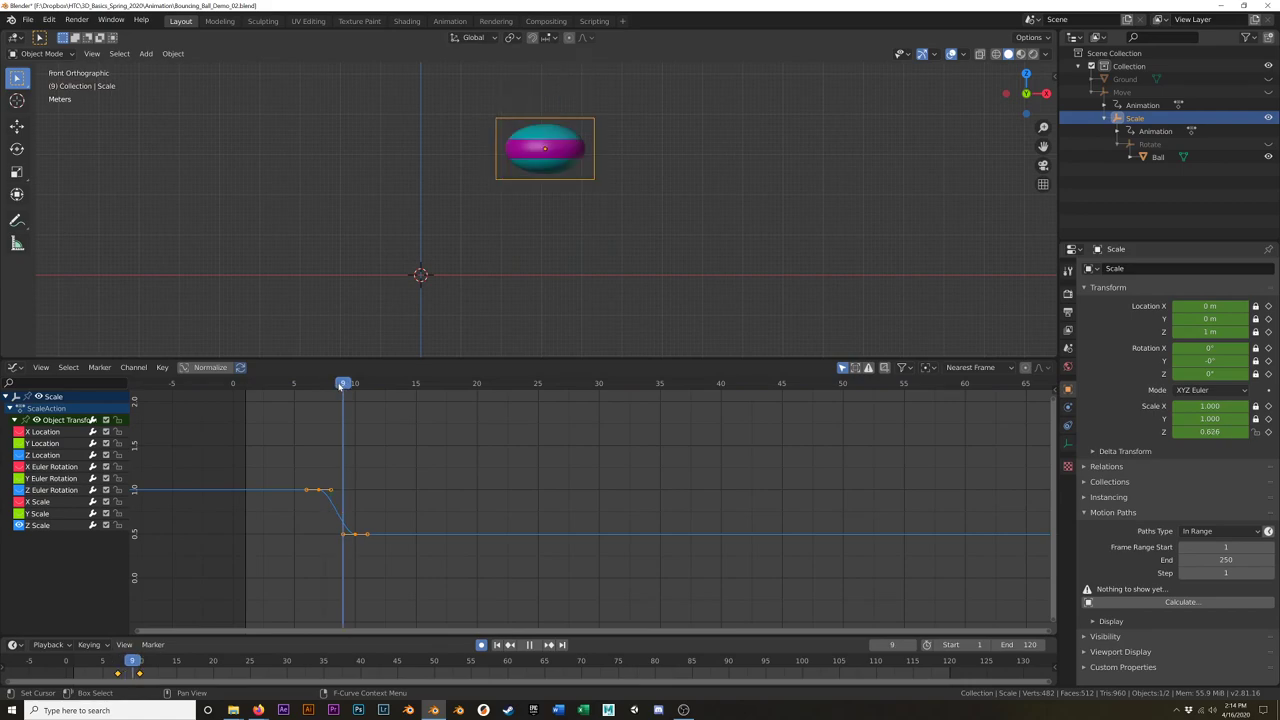
{"action": "scroll", "coordinate": [511, 266], "scroll_direction": "up", "scroll_amount": 1}
{"action": "scroll", "coordinate": [526, 246], "scroll_direction": "down", "scroll_amount": 1}
{"action": "middle_click_drag", "start_coordinate": [526, 246], "coordinate": [503, 286], "text": "shift"}
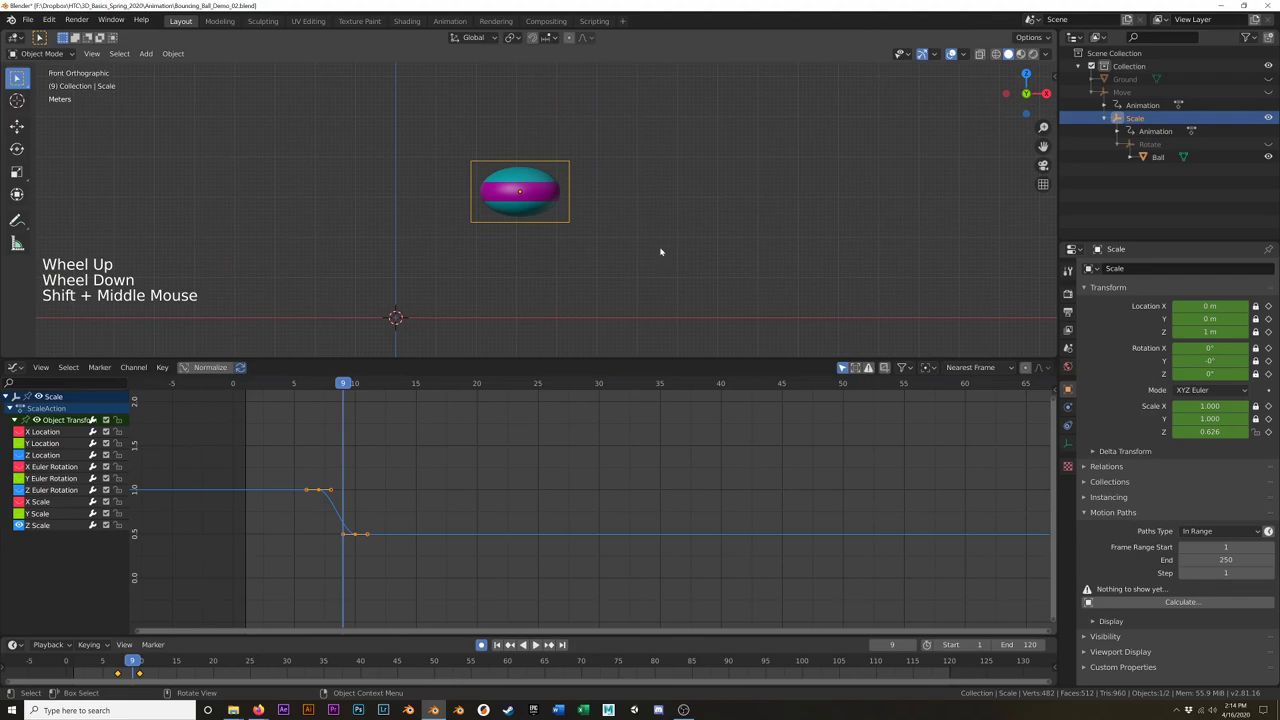
{"action": "key", "text": "s"}
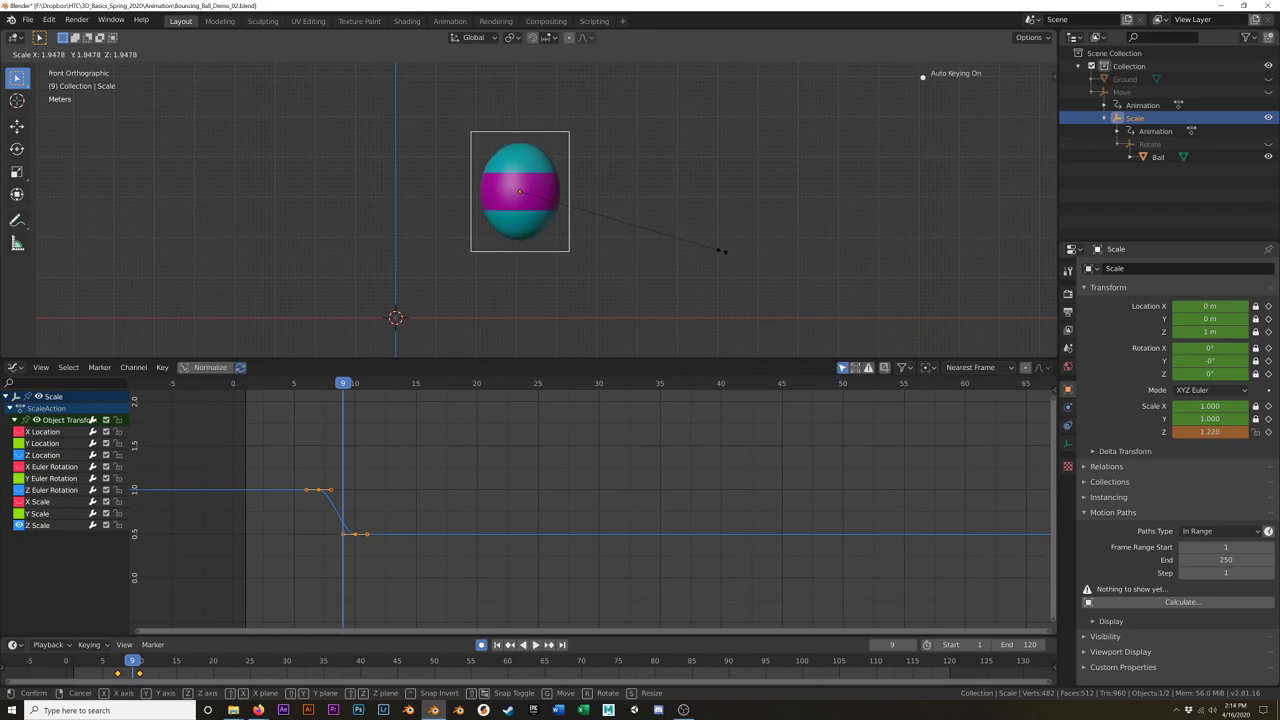
{"action": "left_click", "coordinate": [715, 254]}
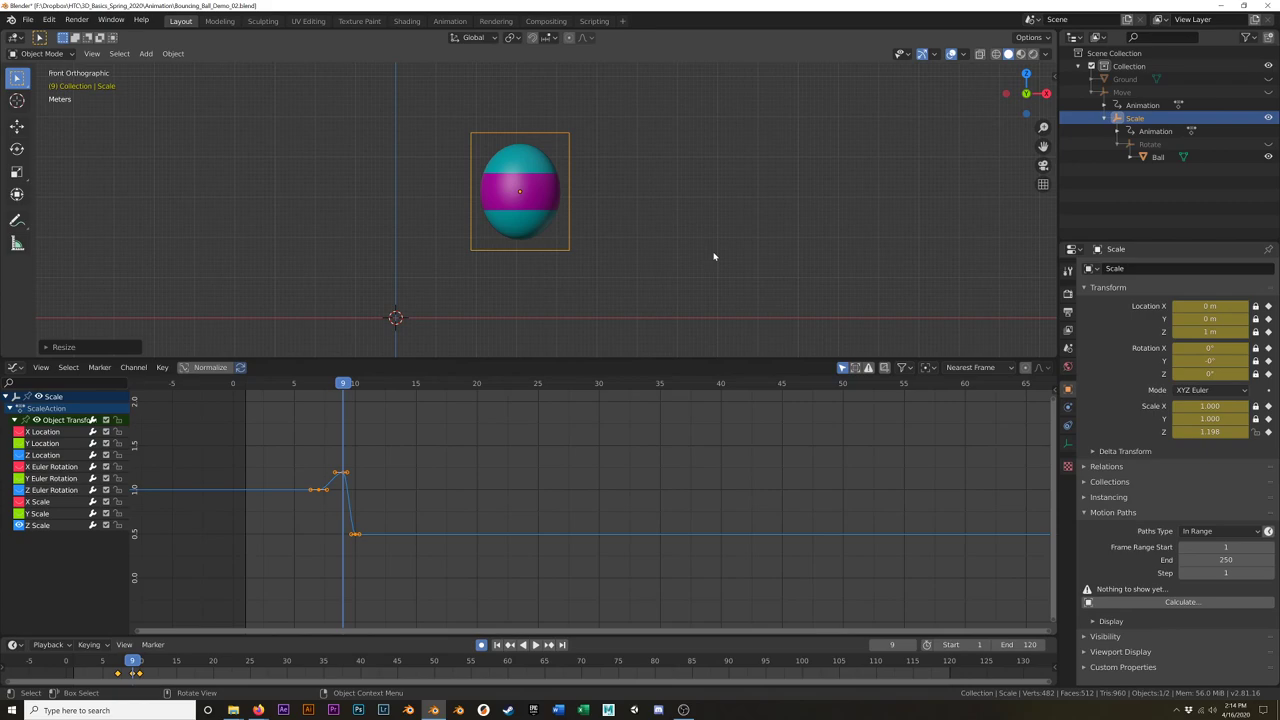
Step: Play the animation from frame 1 and scrub between frames 9 and 10 to review the stretch and squash
{"action": "scroll", "coordinate": [612, 222], "scroll_direction": "down", "scroll_amount": 9}
{"action": "middle_click_drag", "start_coordinate": [650, 228], "coordinate": [517, 248], "text": "shift"}
{"action": "scroll", "coordinate": [543, 240], "scroll_direction": "down", "scroll_amount": 3}
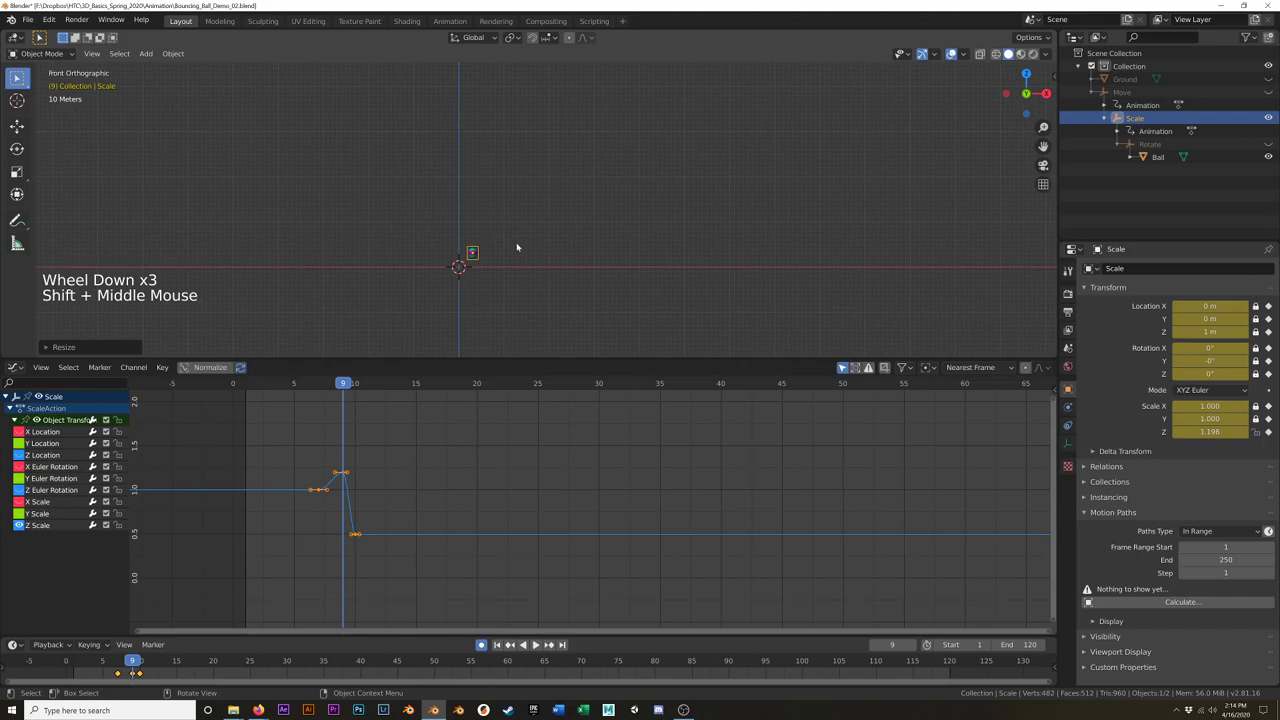
{"action": "scroll", "coordinate": [501, 239], "scroll_direction": "up", "scroll_amount": 8}
{"action": "middle_click_drag", "start_coordinate": [500, 240], "coordinate": [534, 223], "text": "shift"}
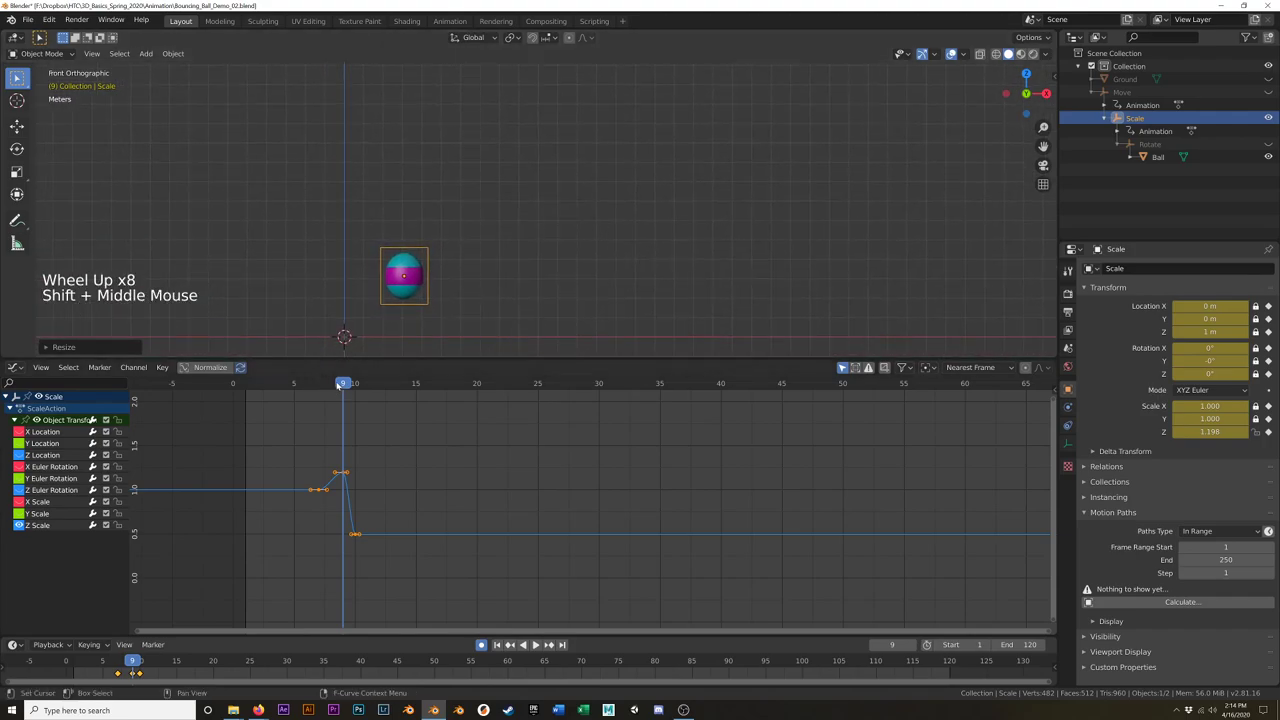
{"action": "left_click_drag", "start_coordinate": [343, 383], "coordinate": [245, 383]}
{"action": "key", "text": "space"}
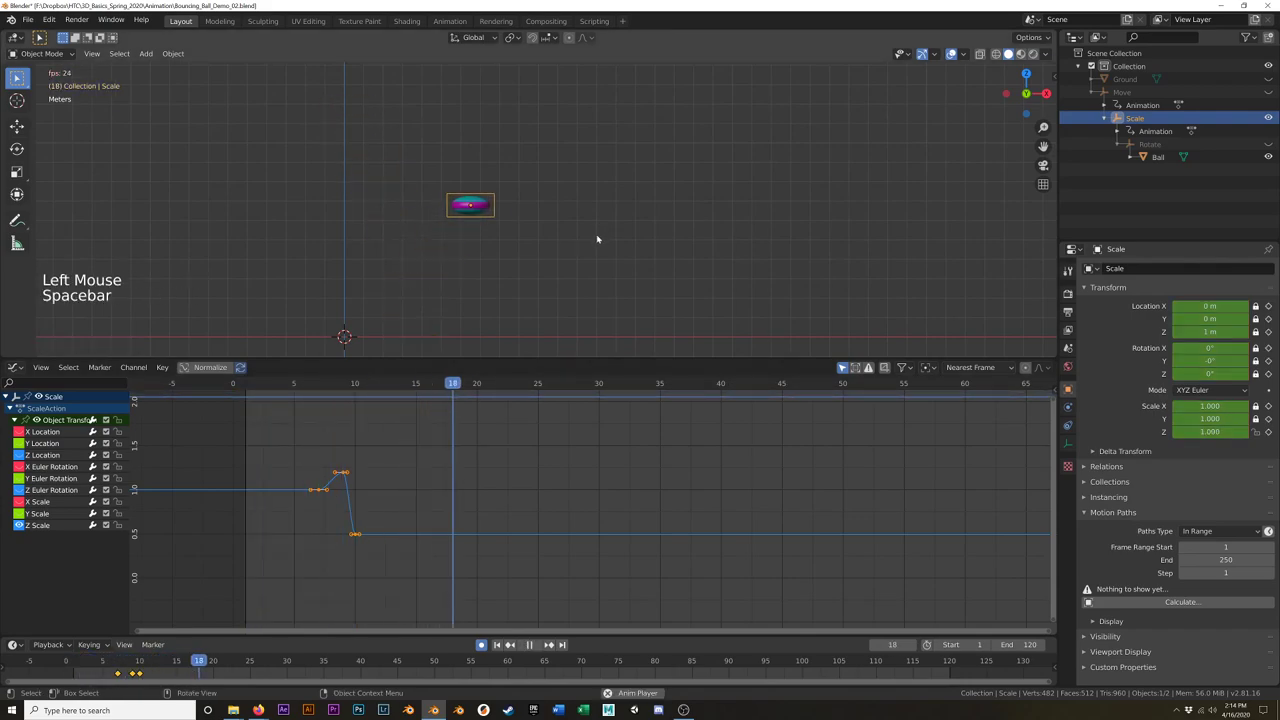
{"action": "key", "text": "space"}
{"action": "left_click_drag", "start_coordinate": [289, 387], "coordinate": [342, 397]}
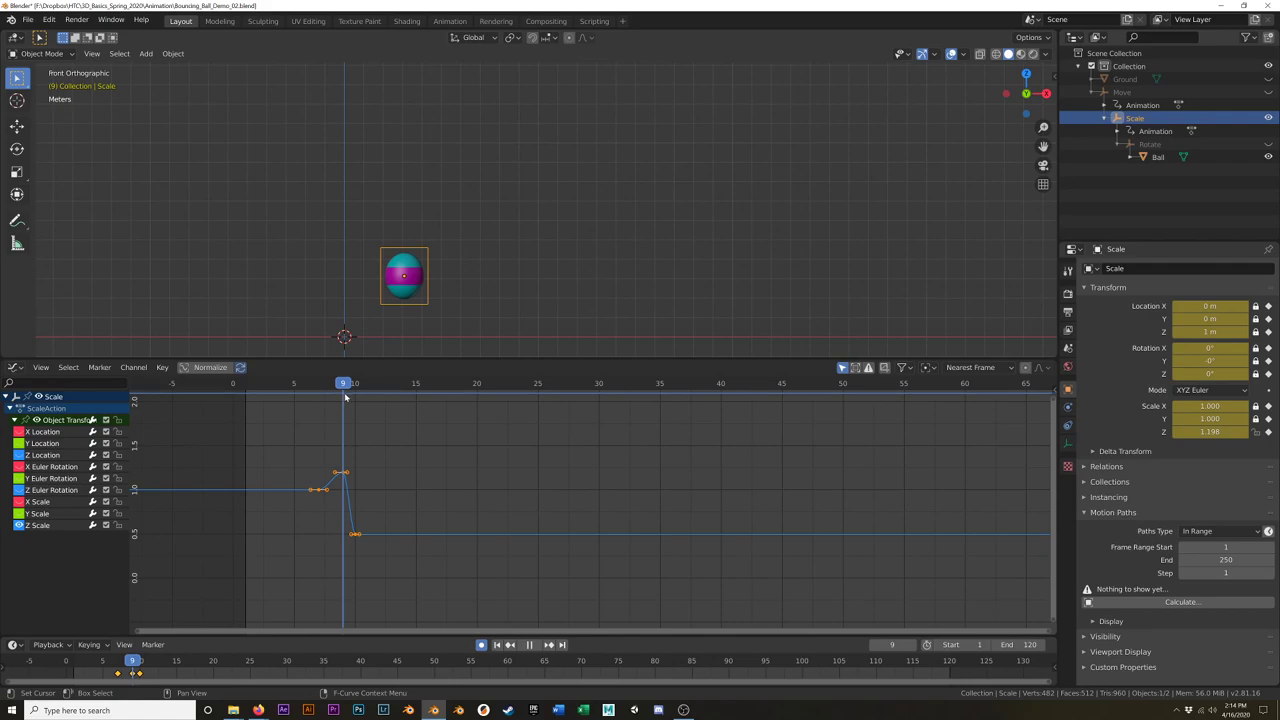
{"action": "left_click_drag", "start_coordinate": [346, 397], "coordinate": [350, 398]}
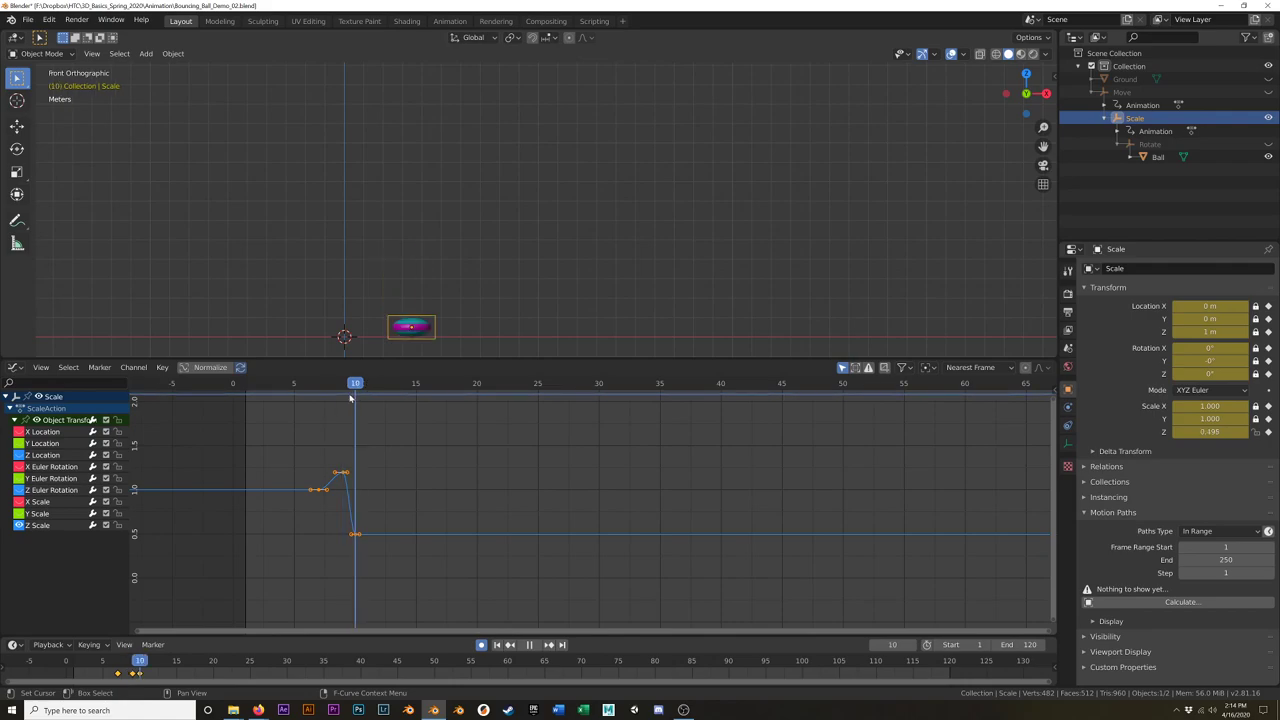
Step: Stretch the ball vertically at frame 12, after the contact, by scaling the Scale control's Z to about 1.142
{"action": "left_click_drag", "start_coordinate": [358, 399], "coordinate": [379, 401]}
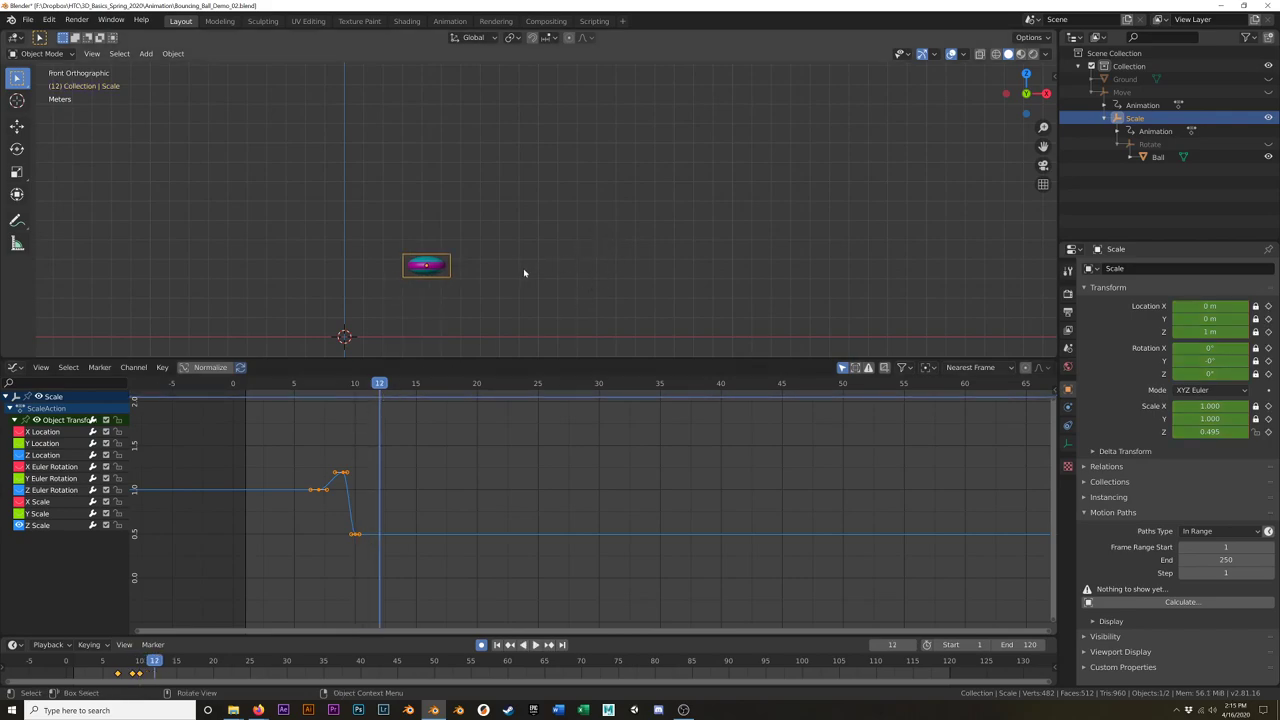
{"action": "key", "text": "s"}
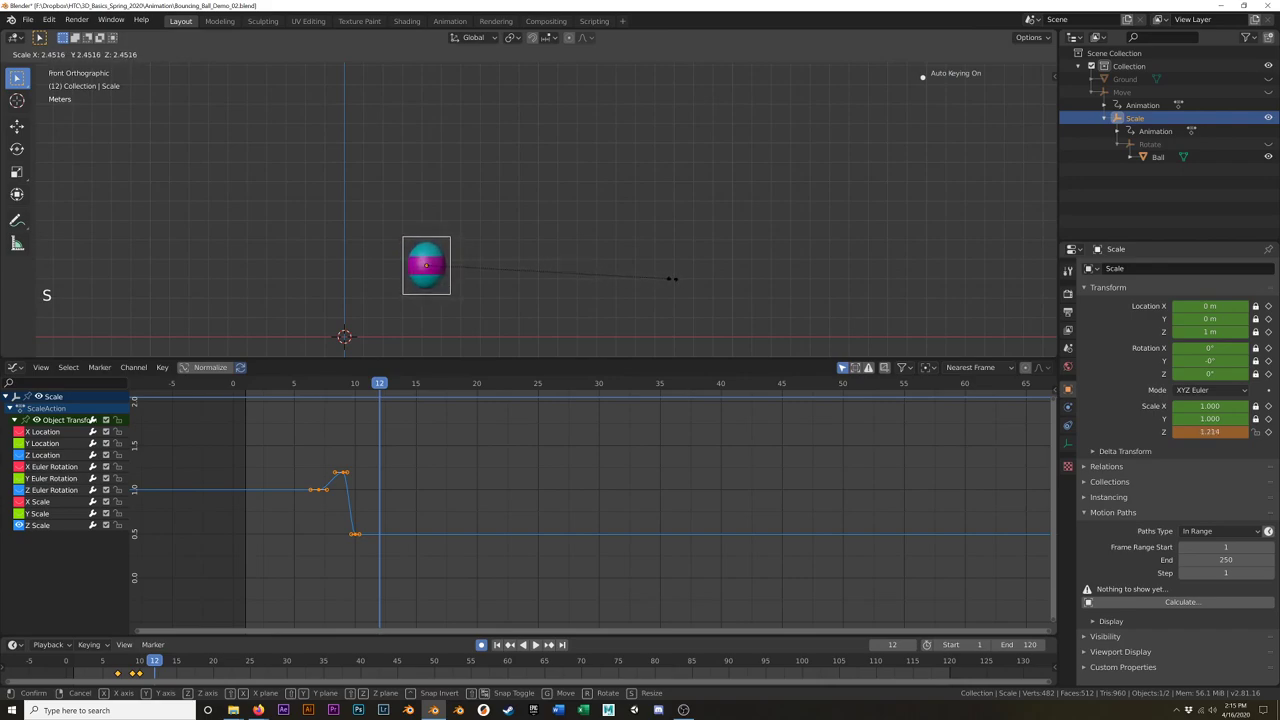
{"action": "left_click", "coordinate": [655, 280]}
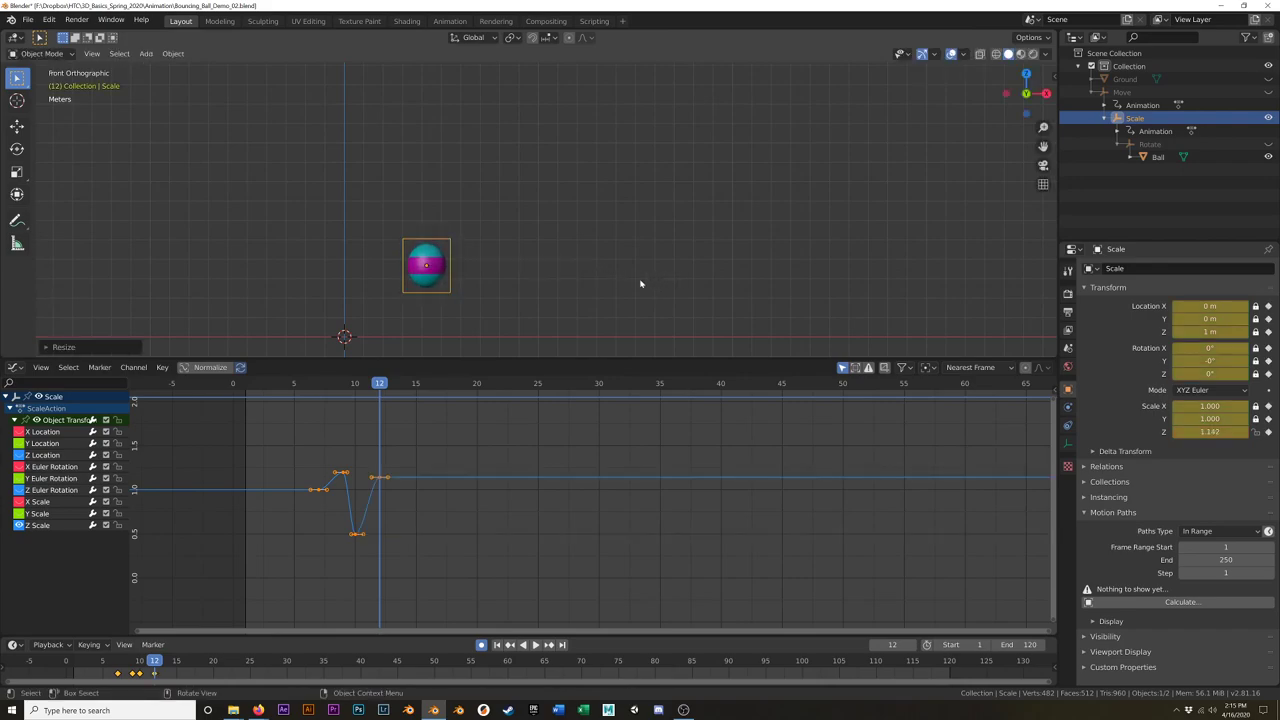
Step: Scrub through the squash and stretch, and clear the Scale control's scale at frame 14 to key the round shape
{"action": "left_click", "coordinate": [333, 393]}
{"action": "left_click_drag", "start_coordinate": [333, 394], "coordinate": [379, 399]}
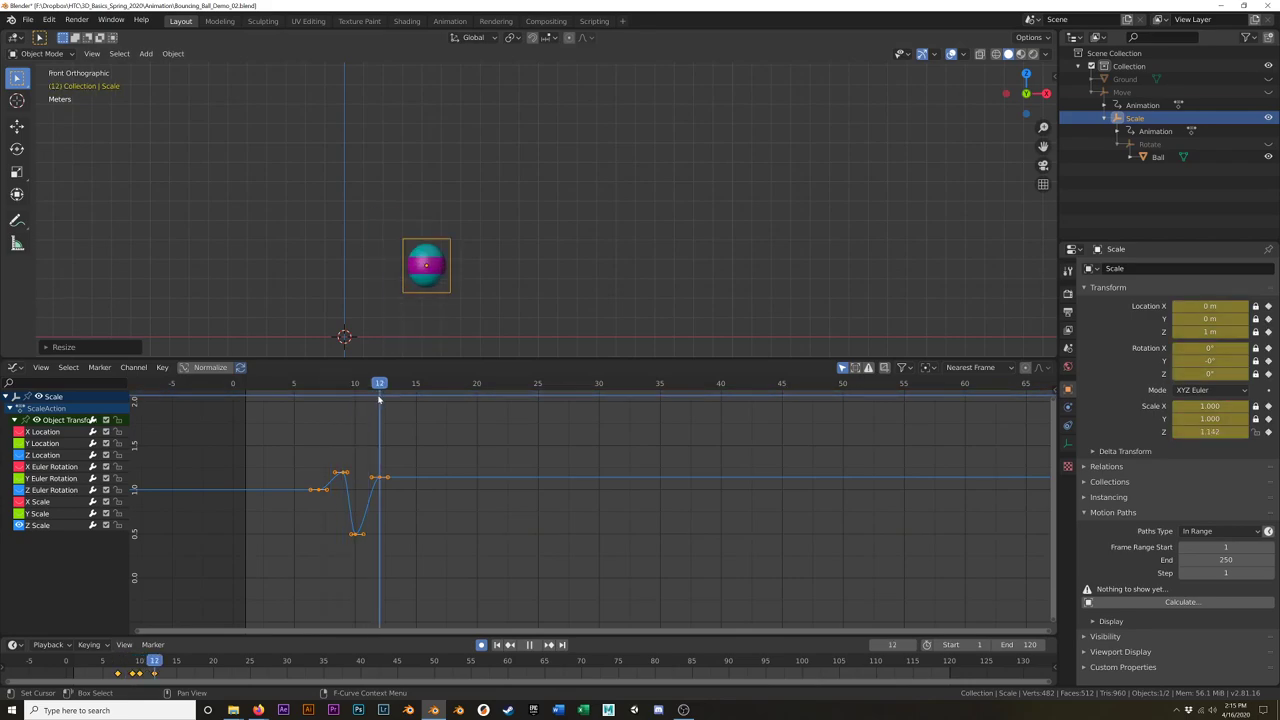
{"action": "left_click_drag", "start_coordinate": [385, 399], "coordinate": [401, 399]}
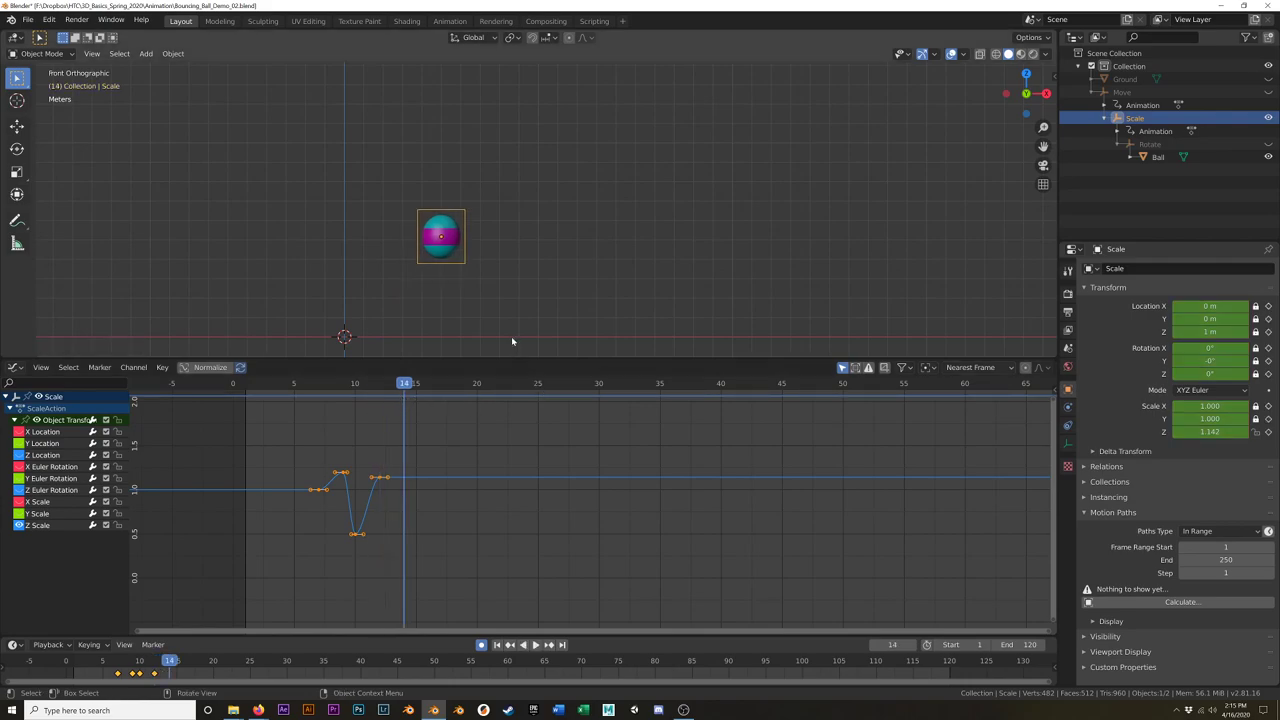
{"action": "key", "text": "alt+s"}
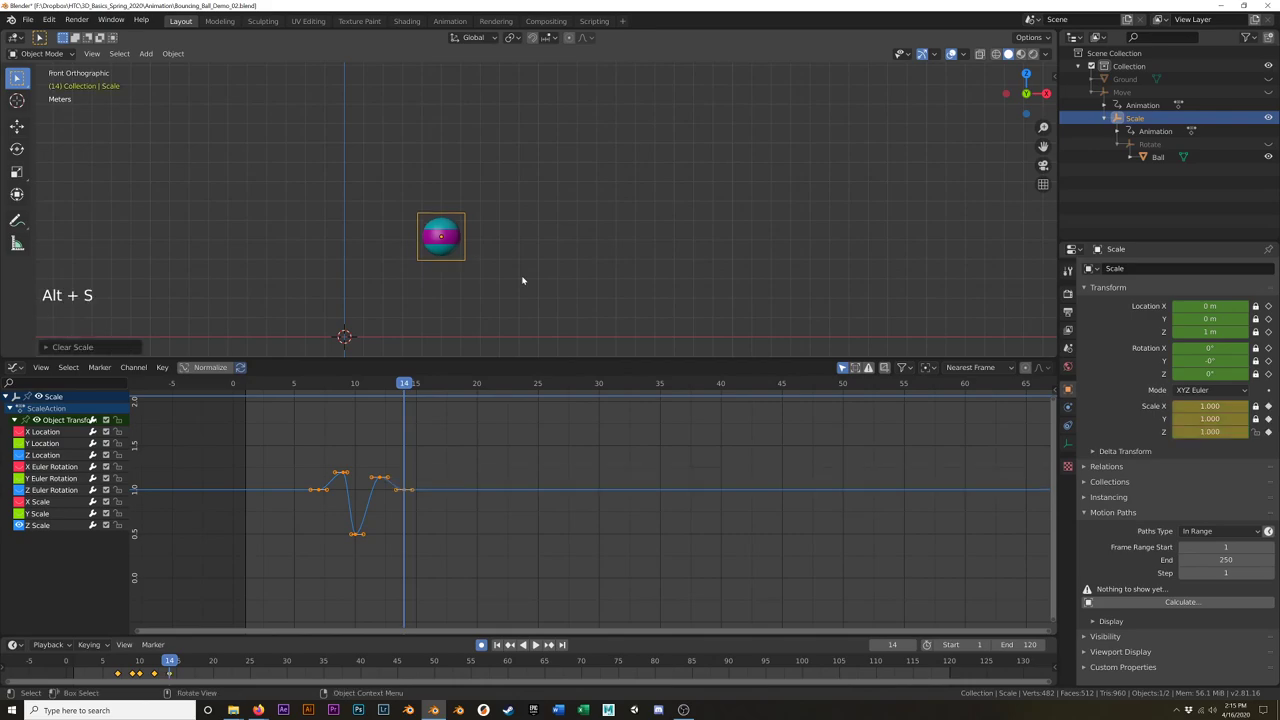
Step: Play the animation from frame 1 to review the squash and stretch around the first bounce
{"action": "left_click_drag", "start_coordinate": [408, 384], "coordinate": [245, 406]}
{"action": "key", "text": "space"}
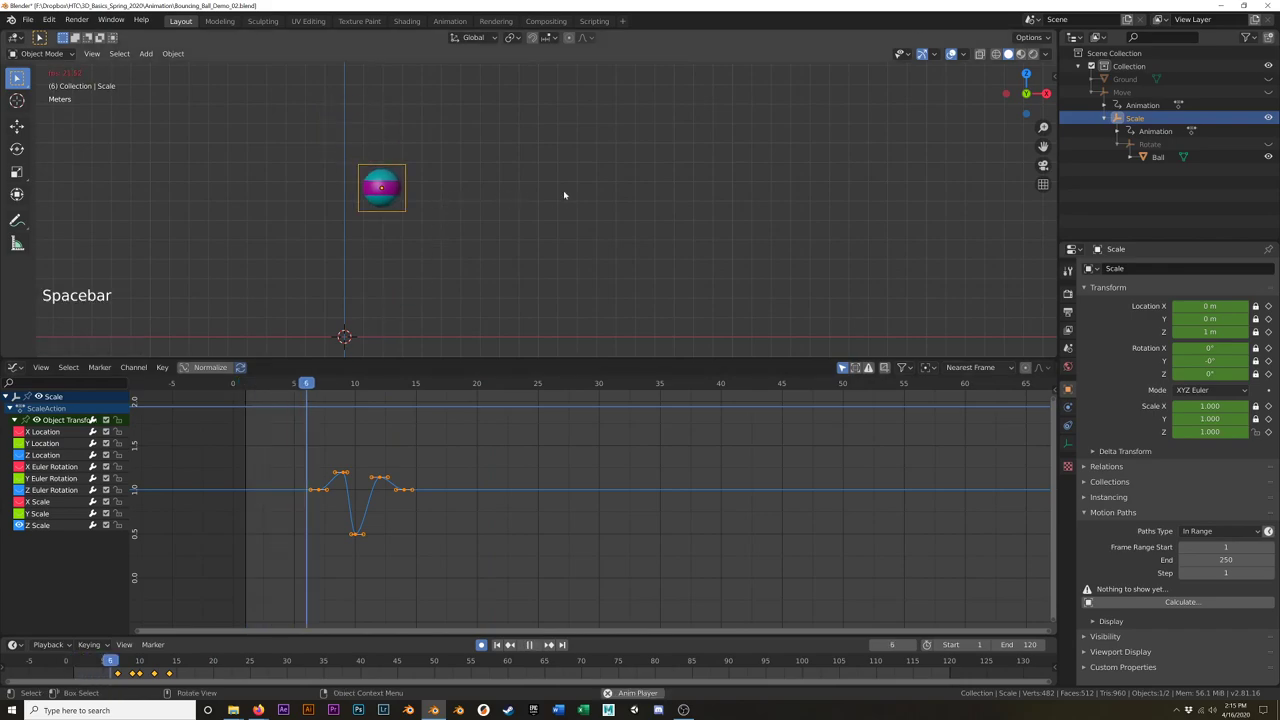
{"action": "key", "text": "space"}
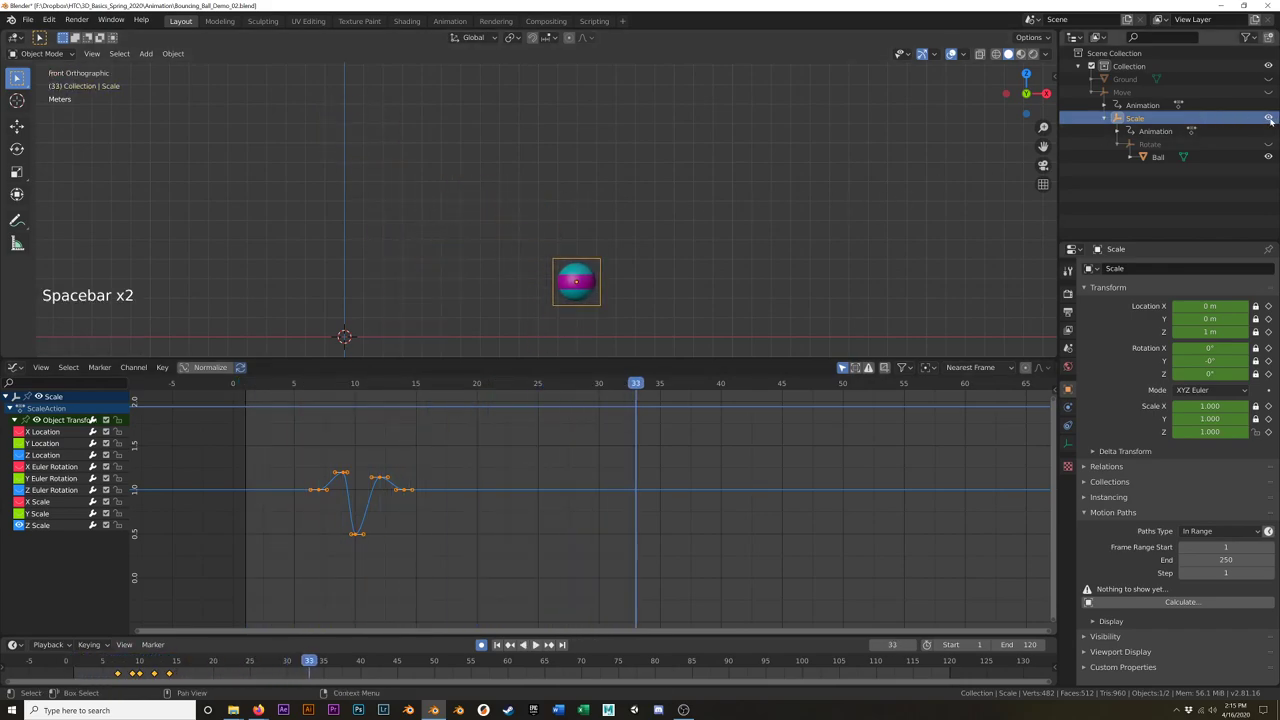
Step: Hide the Scale control in the viewport and replay the animation from frame 1 without its outline
{"action": "left_click", "coordinate": [835, 134]}
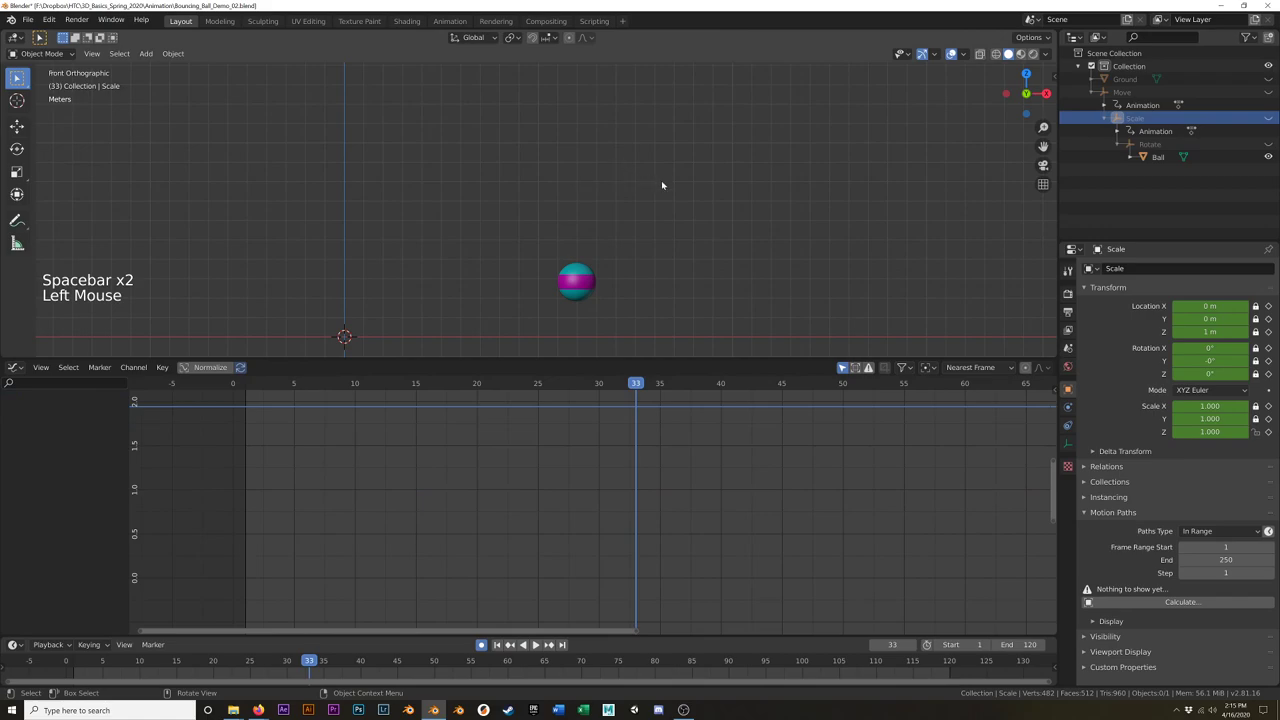
{"action": "key", "text": "space"}
{"action": "key", "text": "space"}
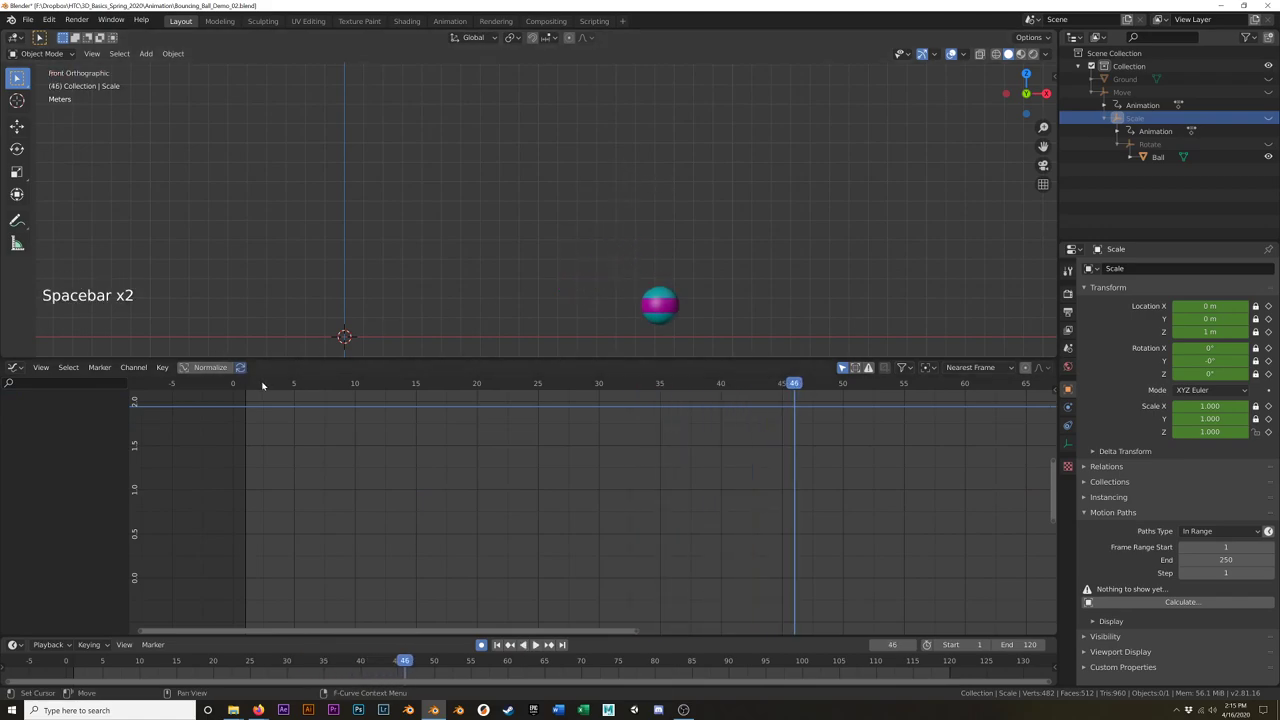
{"action": "left_click", "coordinate": [245, 385]}
{"action": "key", "text": "space"}
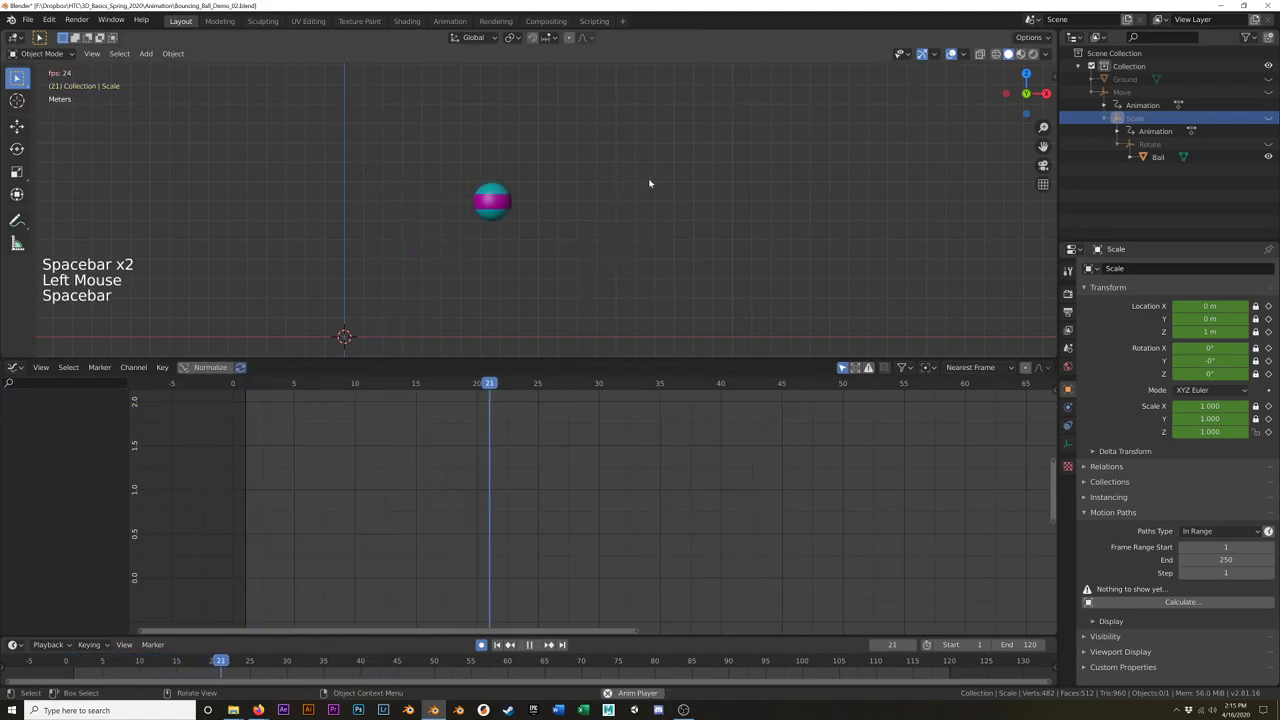
{"action": "key", "text": "space"}
{"action": "scroll", "coordinate": [429, 226], "scroll_direction": "down", "scroll_amount": 2}
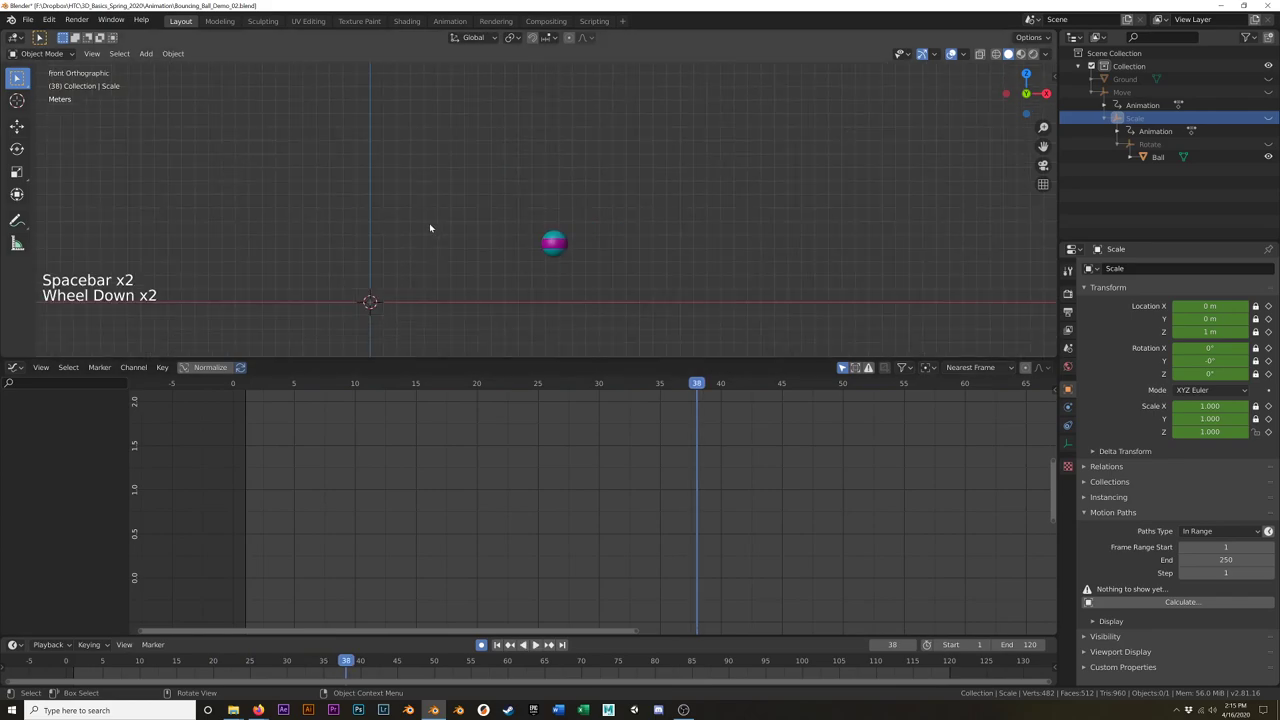
Step: Maximize the 3D viewport and play the animation from frame 1 to review the squash and stretch up close
{"action": "scroll", "coordinate": [430, 228], "scroll_direction": "up", "scroll_amount": 2}
{"action": "key", "text": "ctrl+space"}
{"action": "scroll", "coordinate": [475, 283], "scroll_direction": "up", "scroll_amount": 3}
{"action": "mouse_move", "coordinate": [477, 286]}
{"action": "middle_mouse_down", "text": "shift"}
{"action": "mouse_move", "coordinate": [482, 323]}
{"action": "mouse_move", "coordinate": [483, 283]}
{"action": "middle_mouse_up", "text": "shift"}
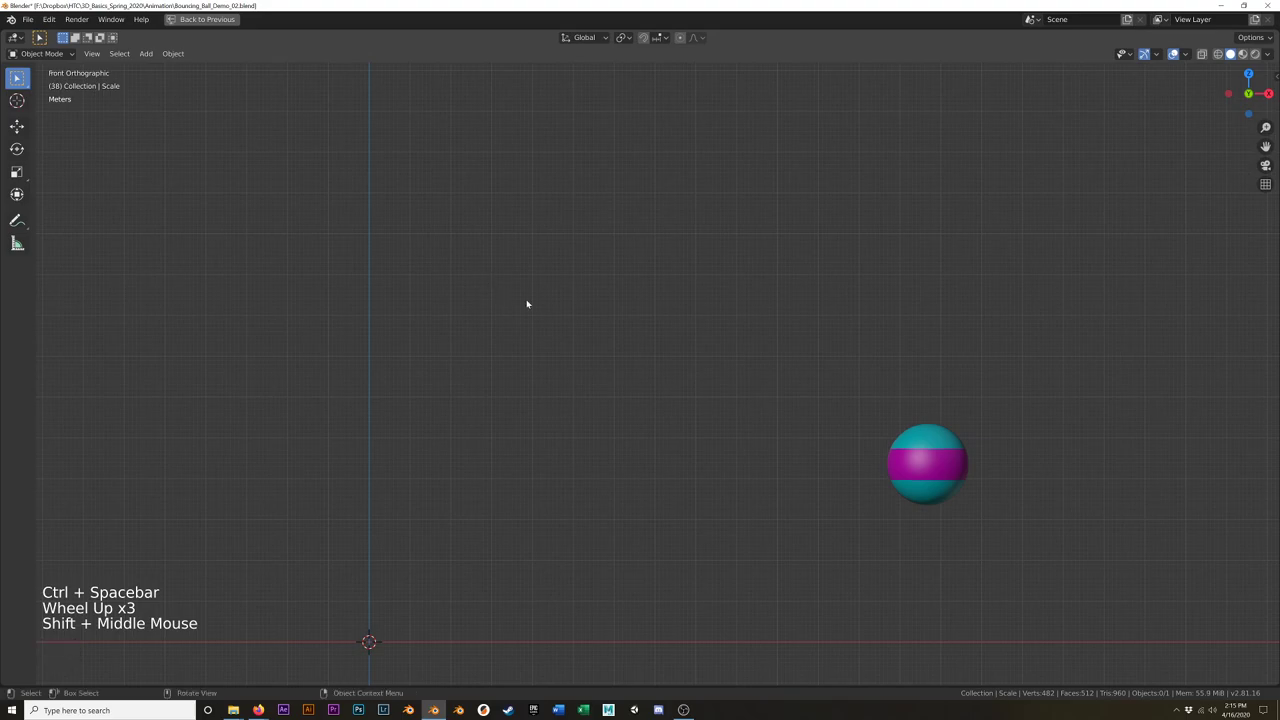
{"action": "key", "text": "space"}
{"action": "key", "text": "space"}
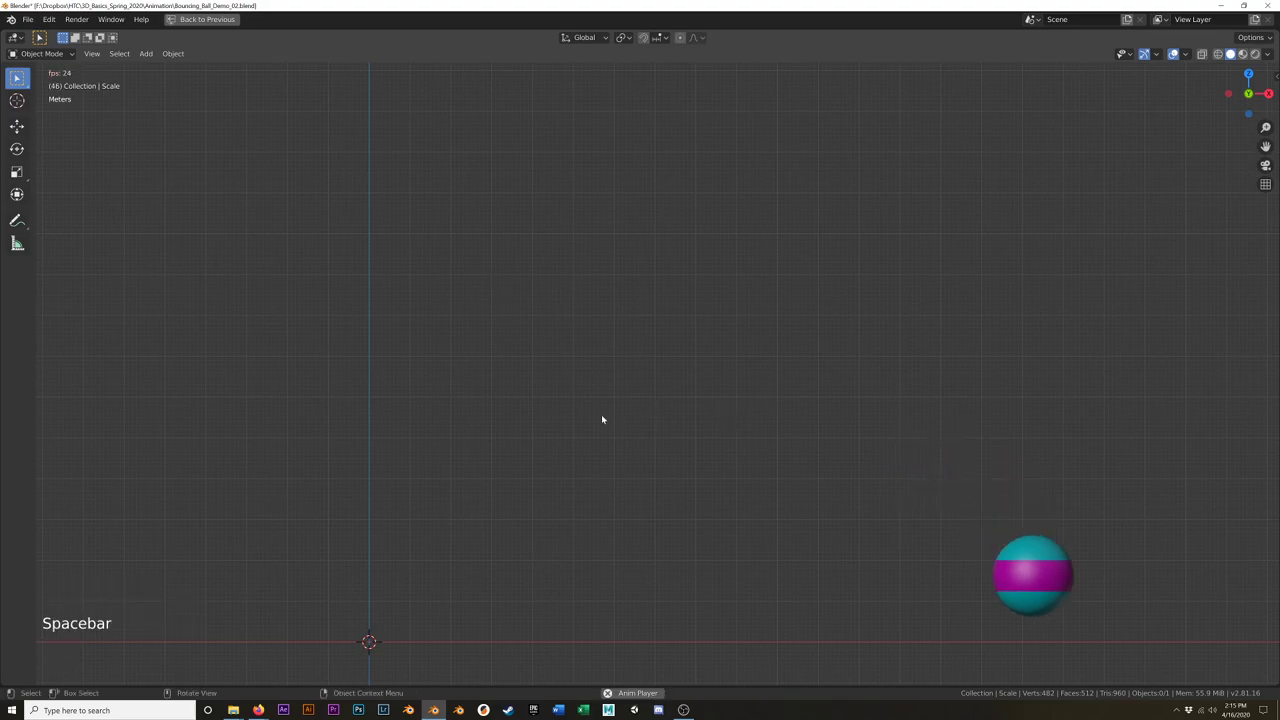
{"action": "key", "text": "shift+Left"}
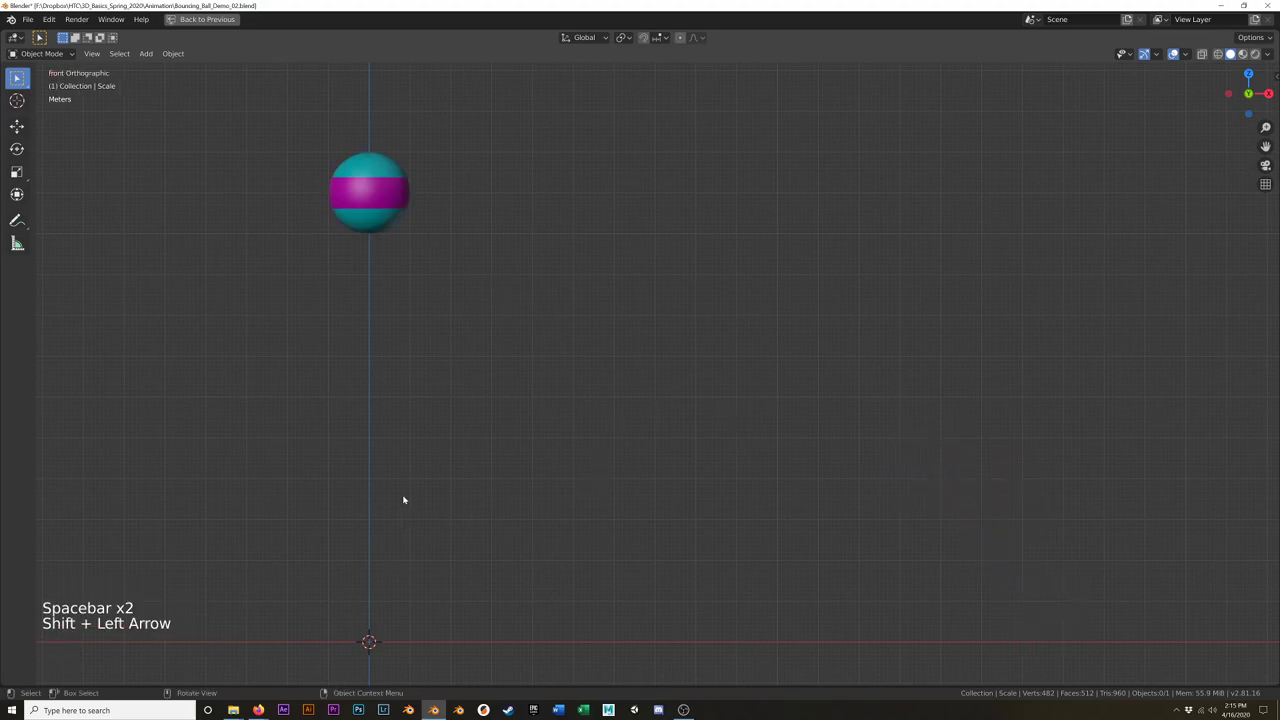
{"action": "key", "text": "space"}
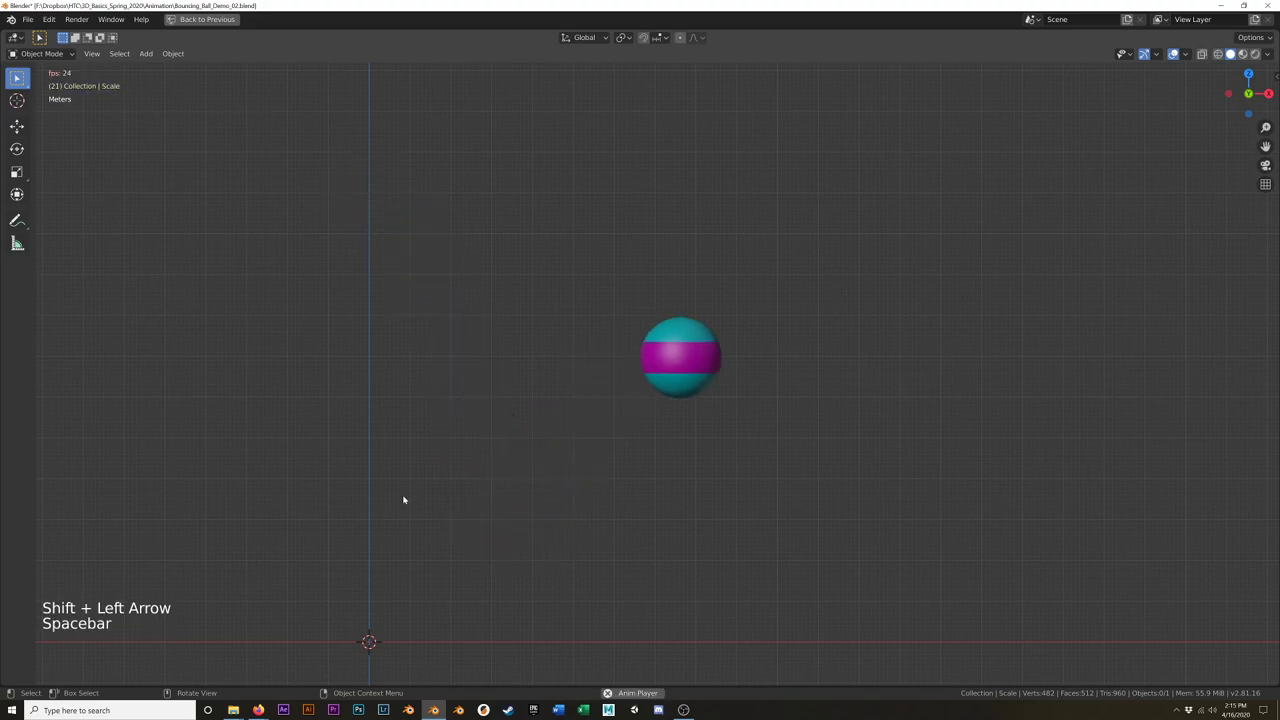
{"action": "key", "text": "space"}
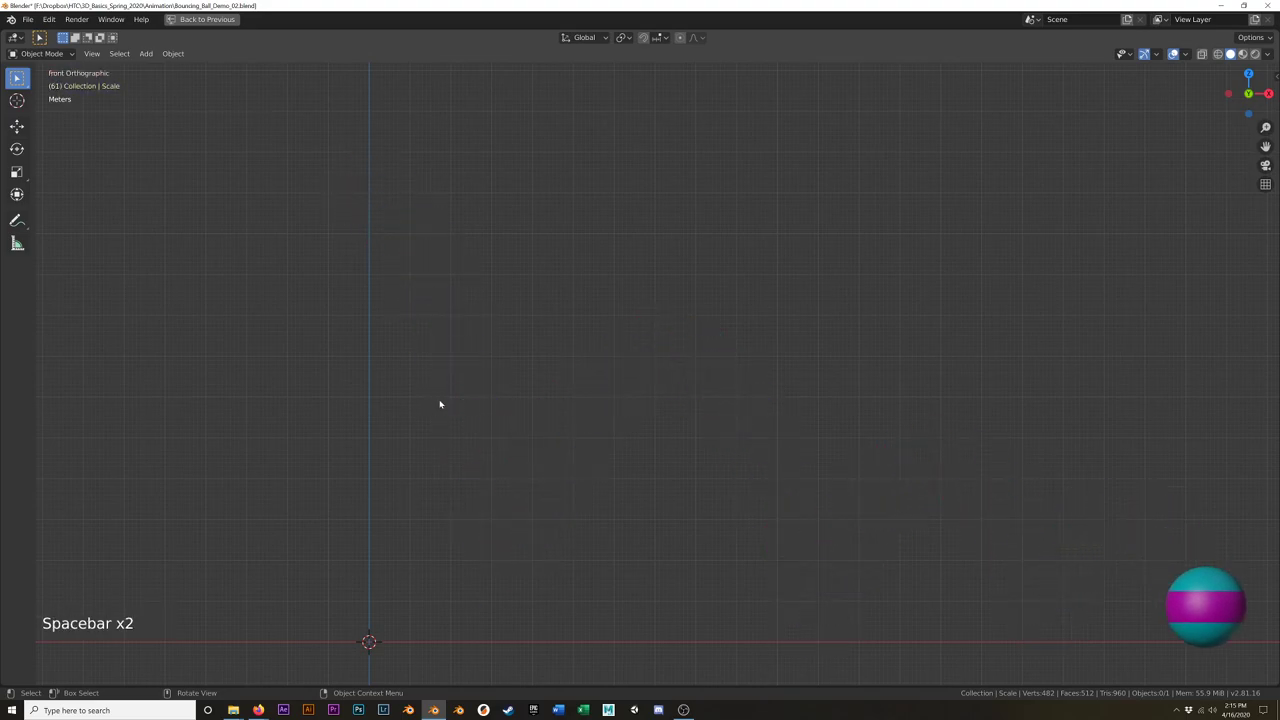
{"action": "key", "text": "shift+Left"}
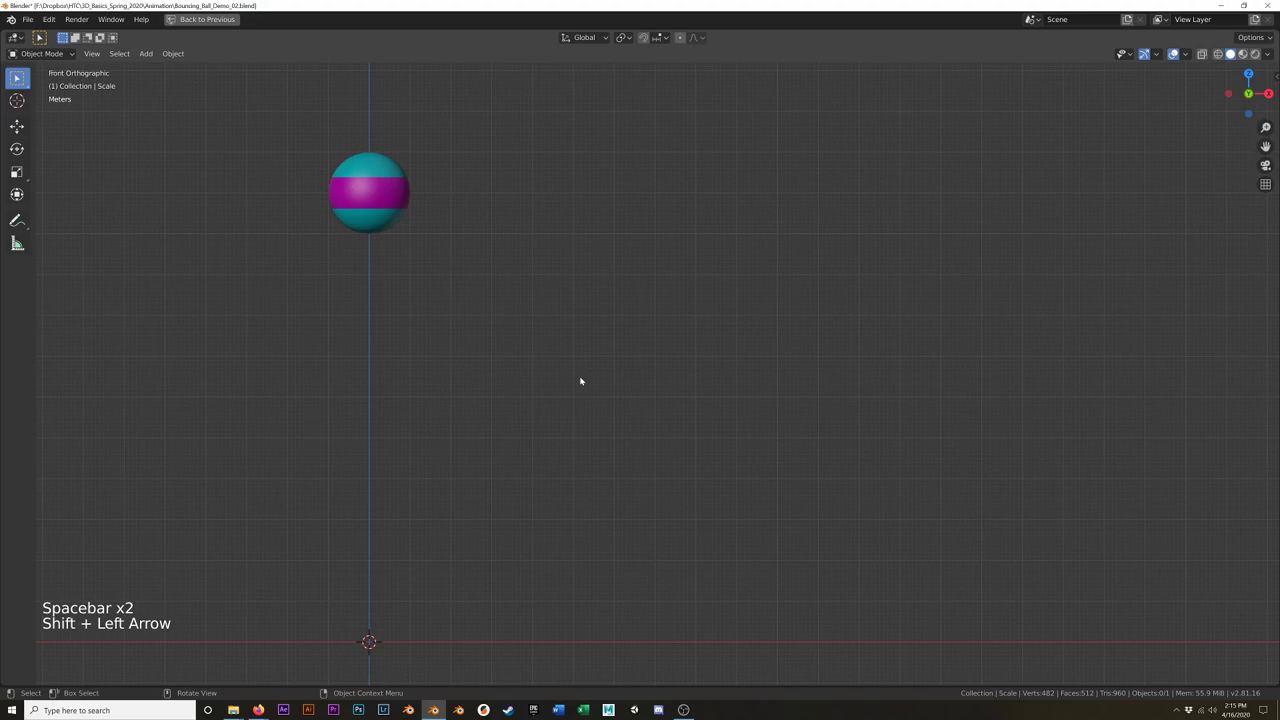
Step: Restore the full layout and set the scene's output frame rate to a custom 12 fps
{"action": "key", "text": "ctrl+space"}
{"action": "left_click", "coordinate": [1067, 312]}
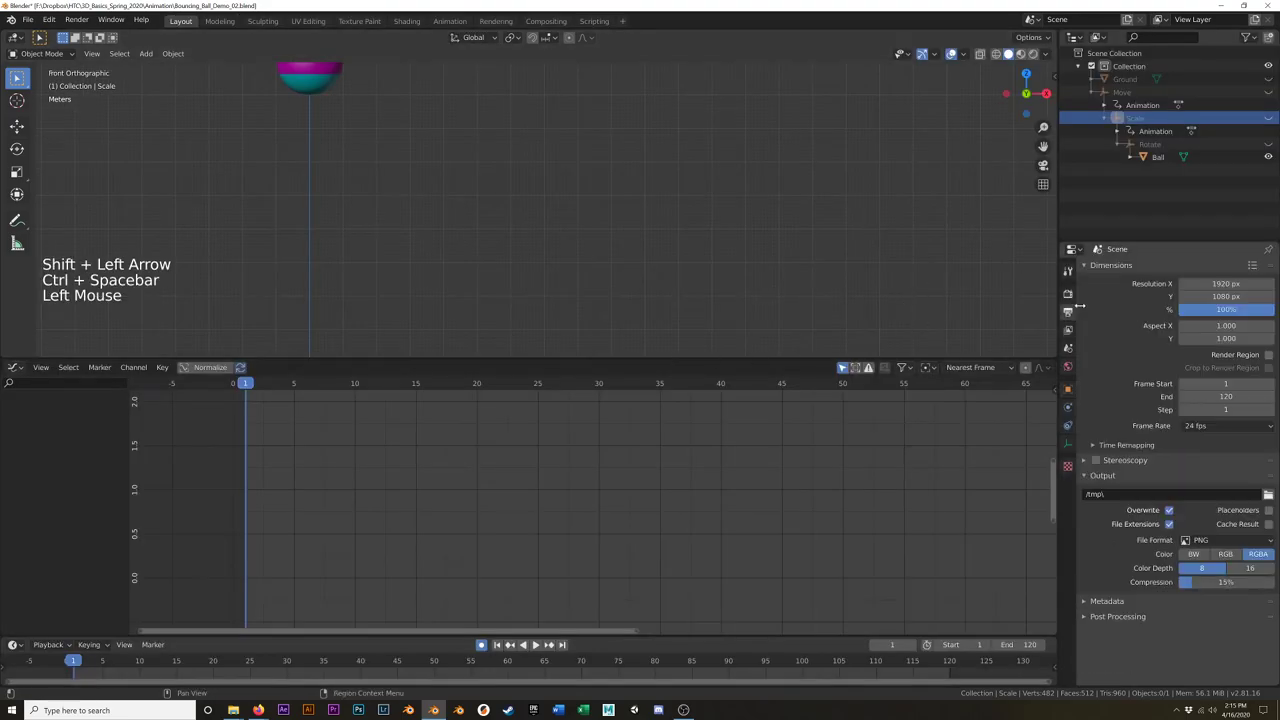
{"action": "left_click", "coordinate": [1211, 427]}
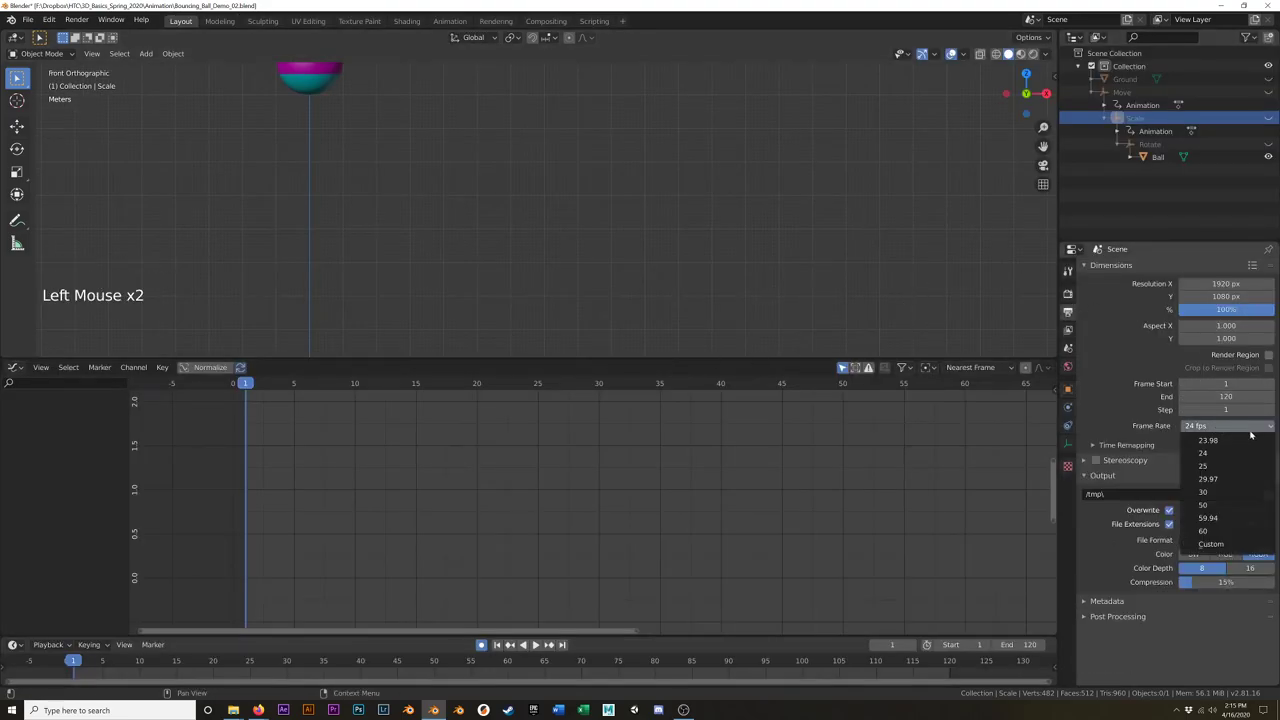
{"action": "left_click", "coordinate": [1211, 544]}
{"action": "left_click", "coordinate": [1240, 441]}
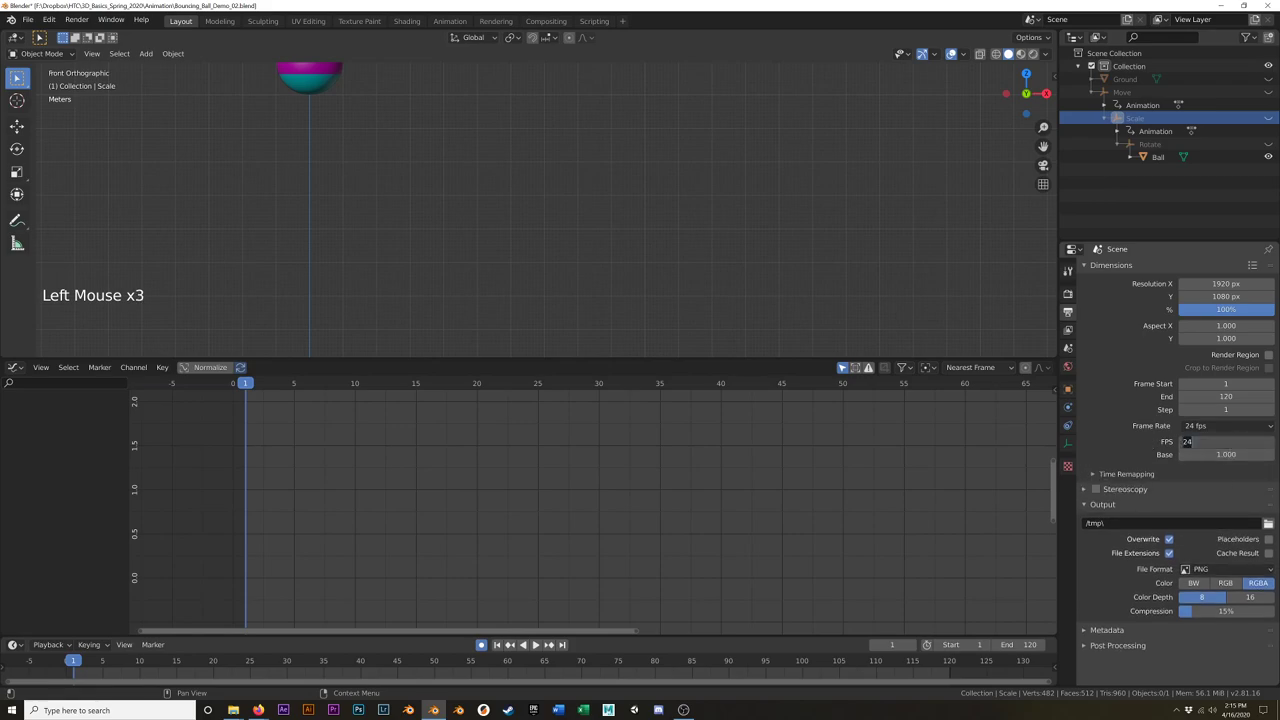
{"action": "type", "text": "12"}
{"action": "key", "text": "Return"}
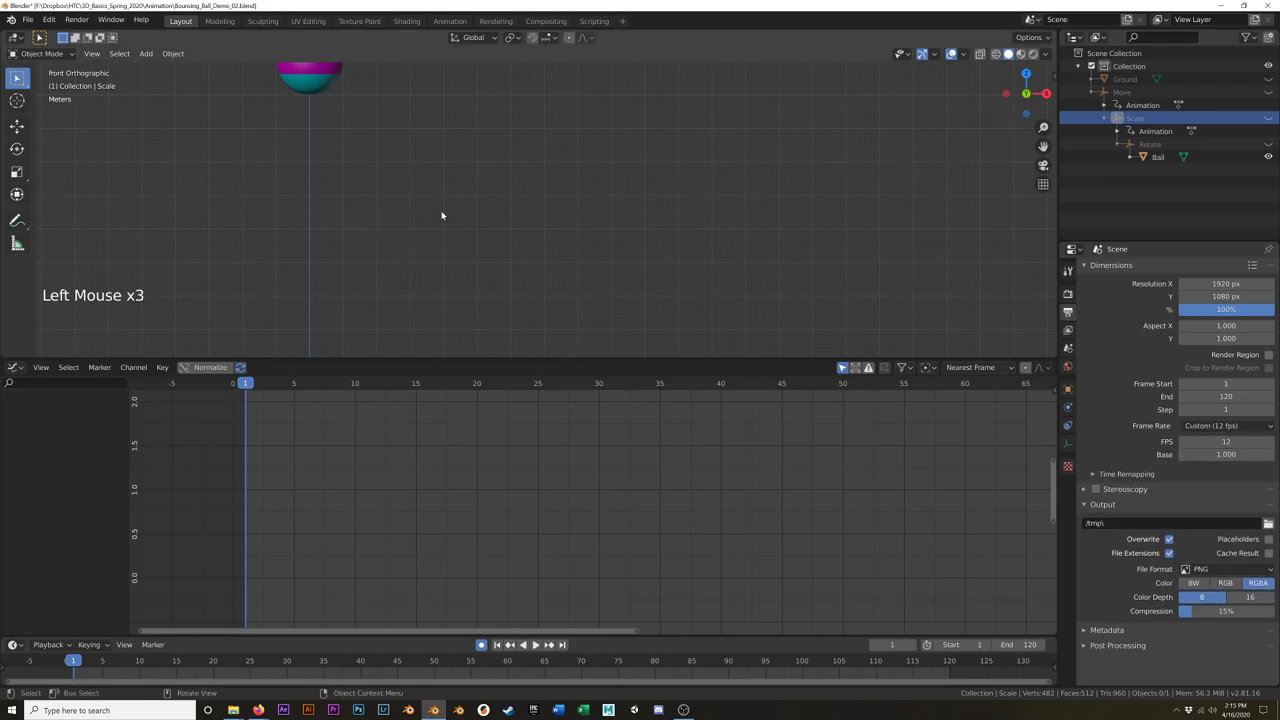
Step: Play the animation from the start at 12 fps to examine the squash and stretch in slow motion
{"action": "scroll", "coordinate": [440, 212], "scroll_direction": "down", "scroll_amount": 3}
{"action": "middle_click_drag", "start_coordinate": [445, 209], "coordinate": [452, 208], "text": "shift"}
{"action": "key", "text": "space"}
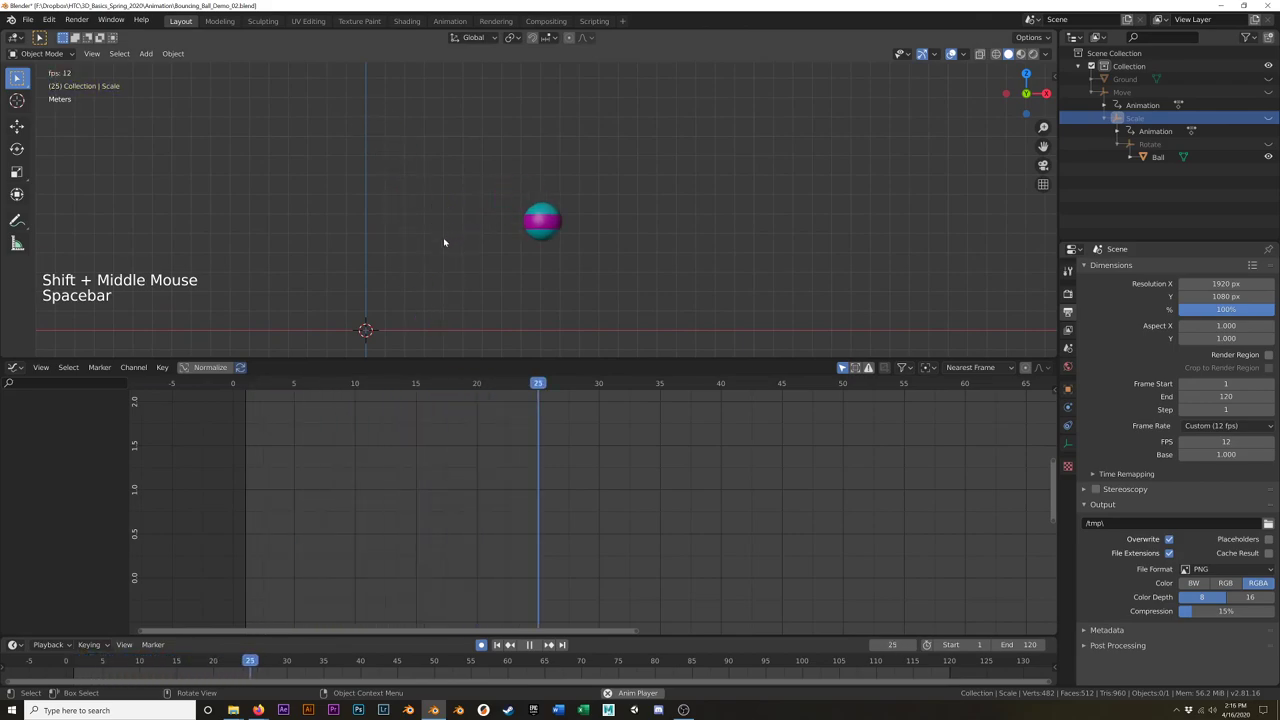
{"action": "key", "text": "space"}
{"action": "left_click_drag", "start_coordinate": [258, 398], "coordinate": [246, 398]}
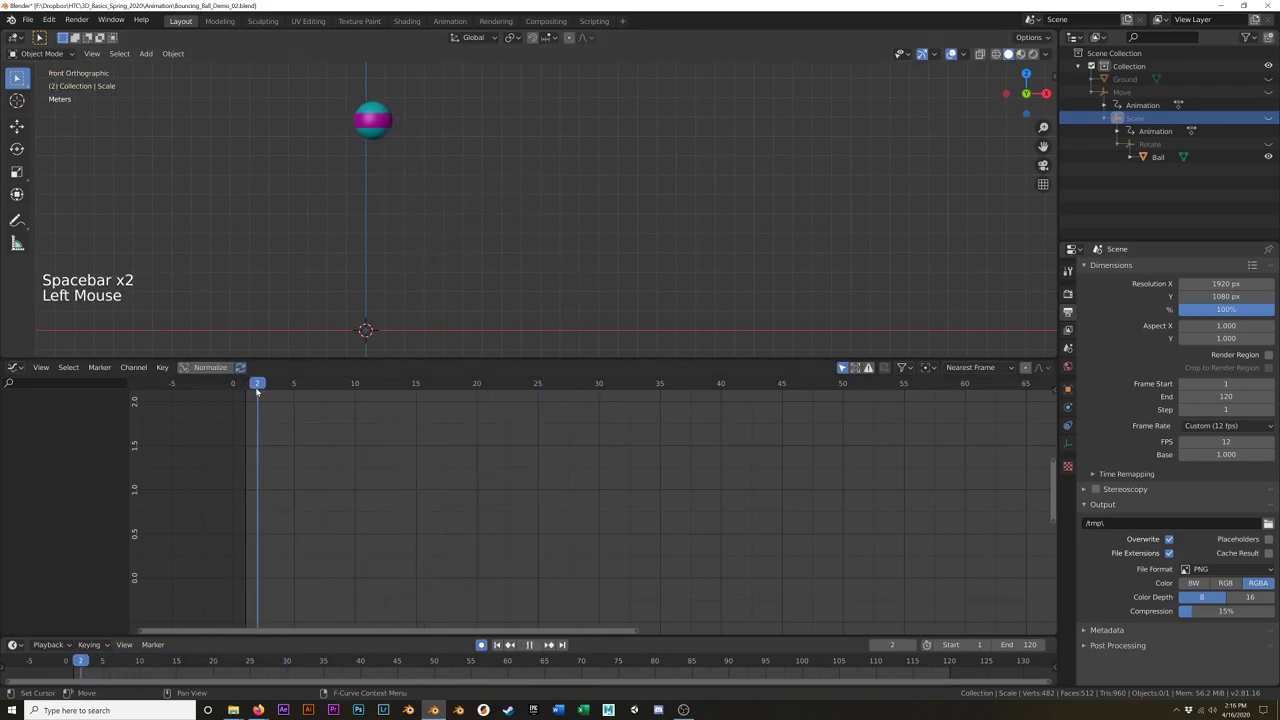
{"action": "key", "text": "space"}
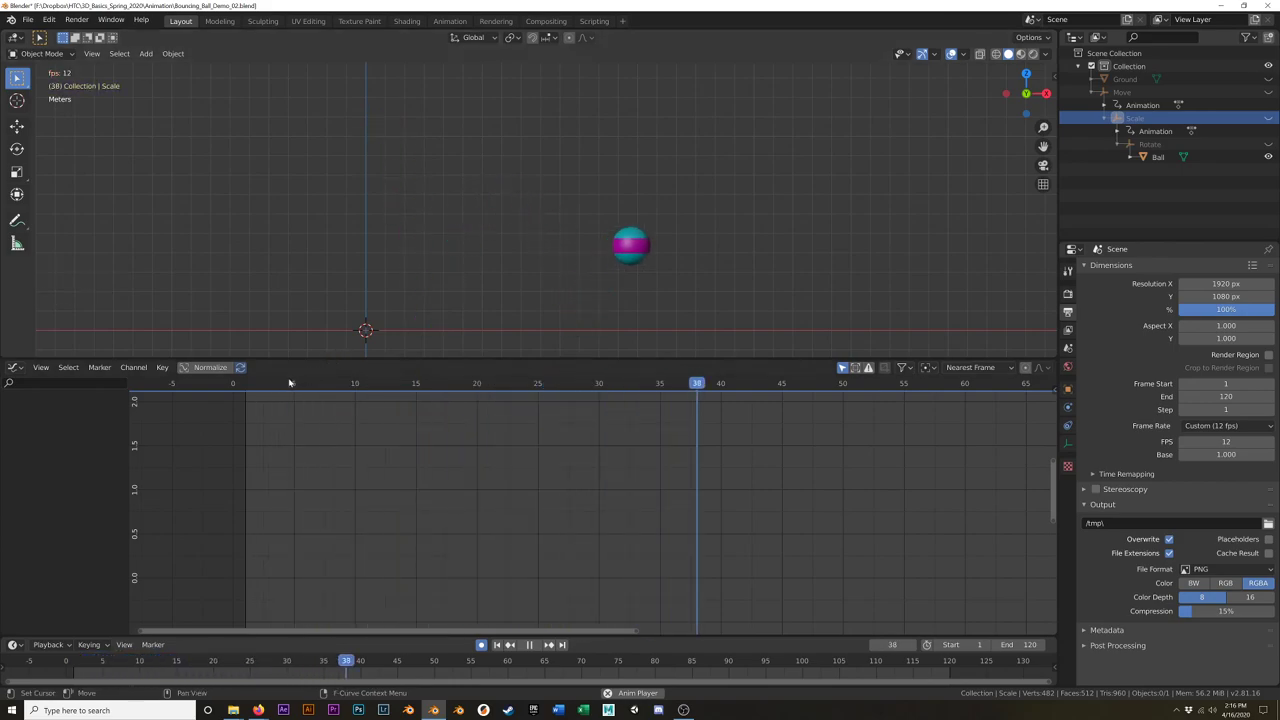
{"action": "key", "text": "space"}
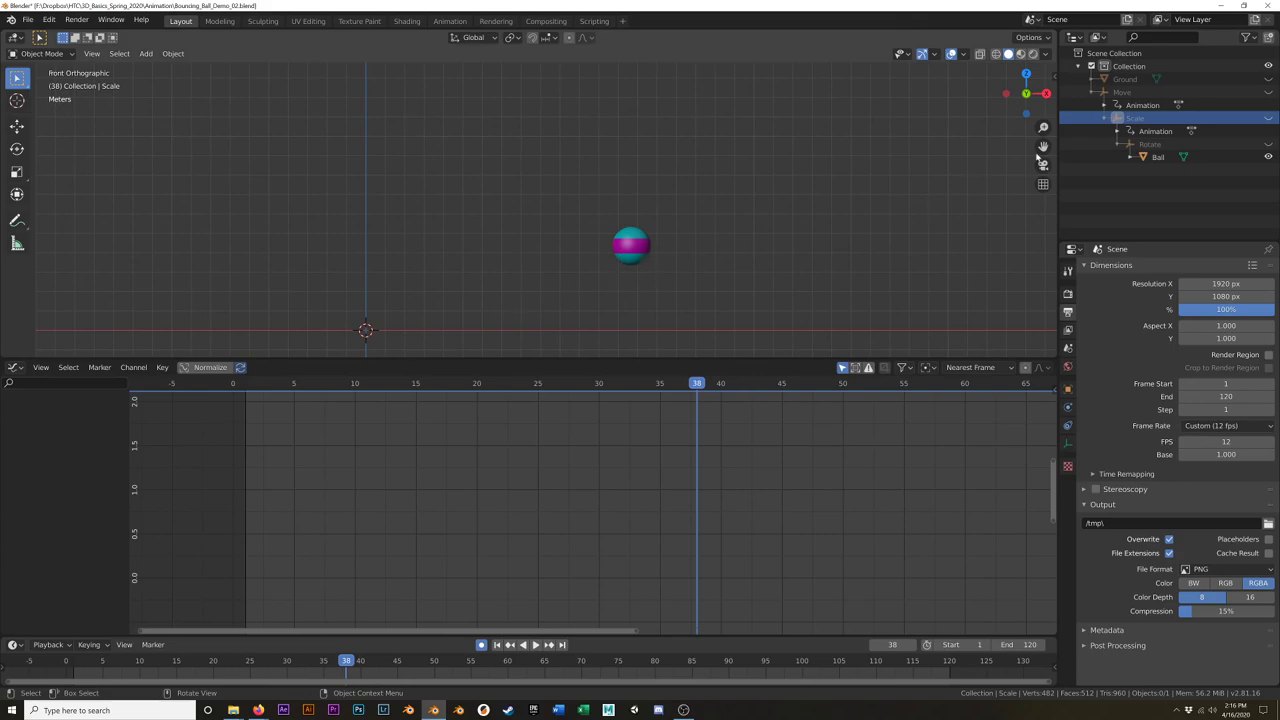
Step: Unhide and select the Scale control, and move its Z Scale stretch key from frame 9 to frame 8
{"action": "left_click", "coordinate": [668, 248]}
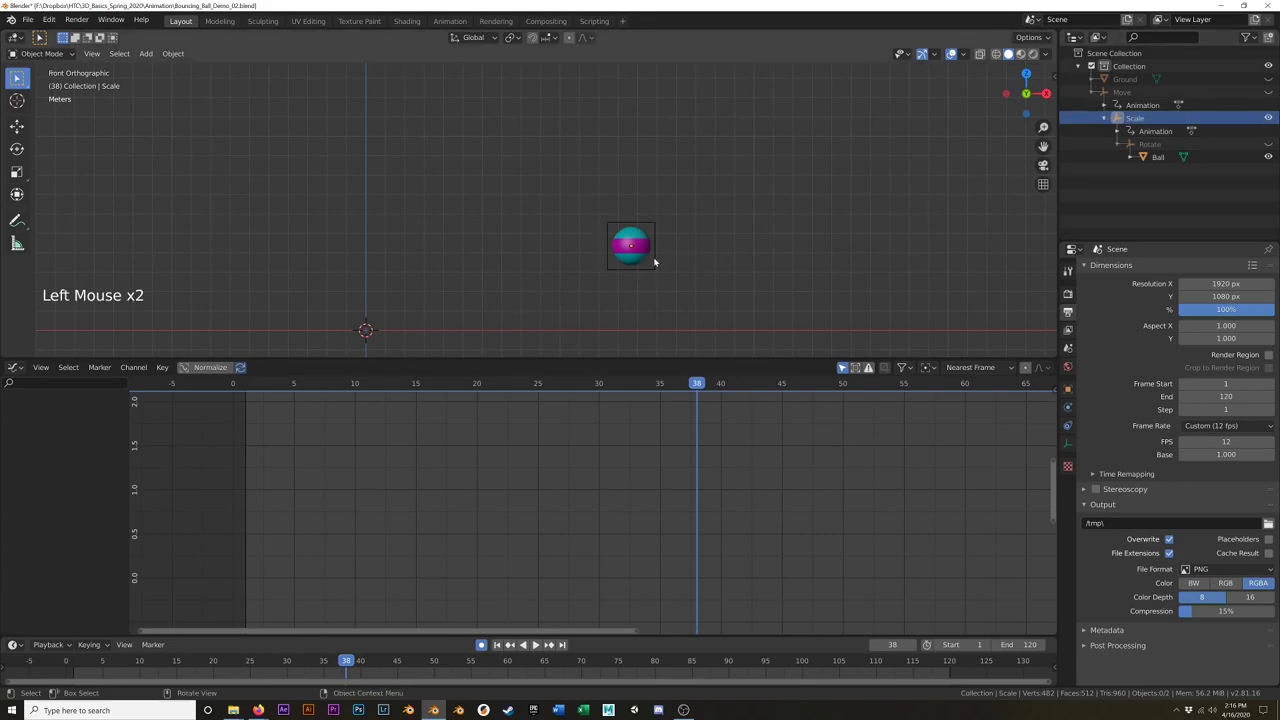
{"action": "left_click", "coordinate": [356, 385]}
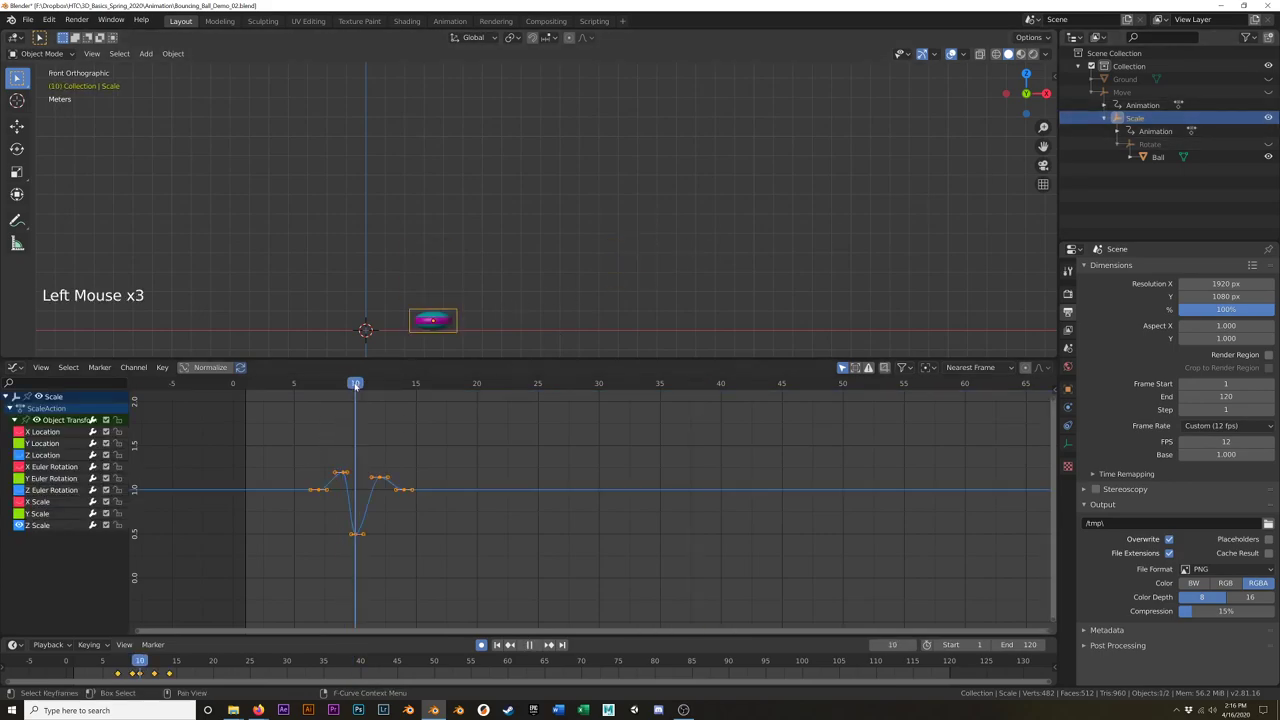
{"action": "scroll", "coordinate": [341, 490], "scroll_direction": "up", "scroll_amount": 7}
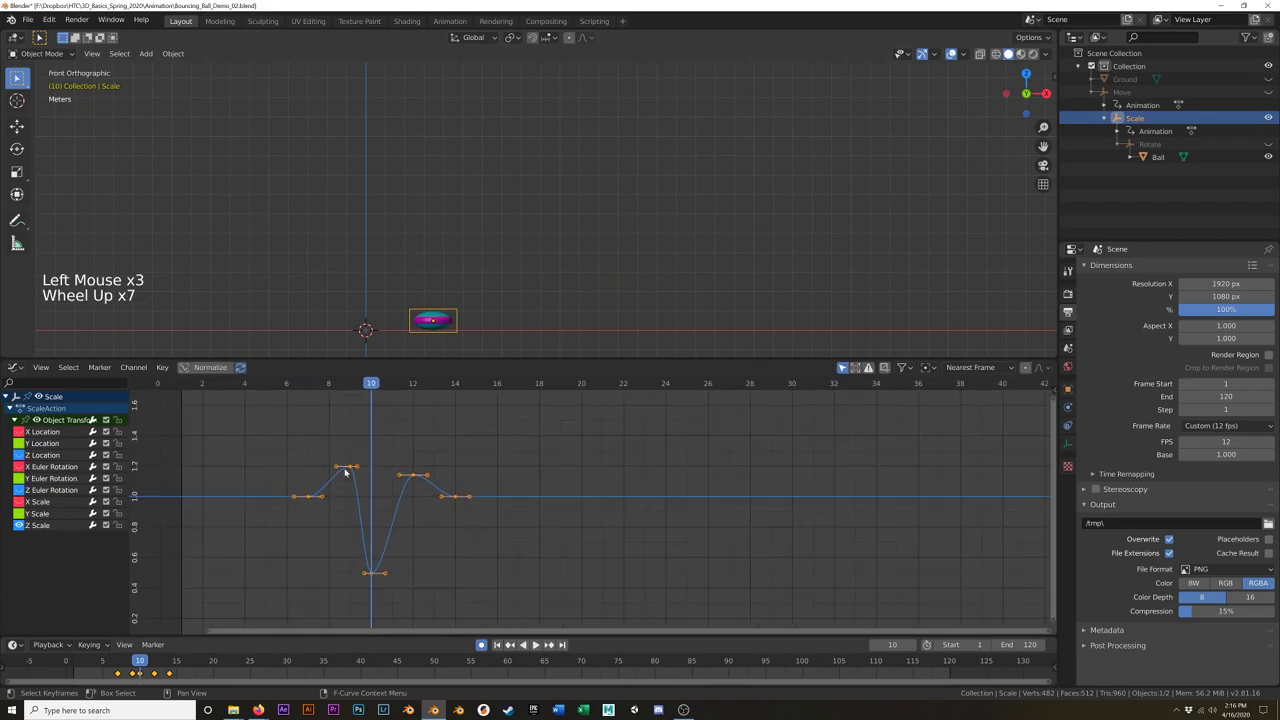
{"action": "left_click", "coordinate": [346, 467]}
{"action": "scroll", "coordinate": [445, 288], "scroll_direction": "down", "scroll_amount": 2}
{"action": "scroll", "coordinate": [395, 327], "scroll_direction": "up", "scroll_amount": 4}
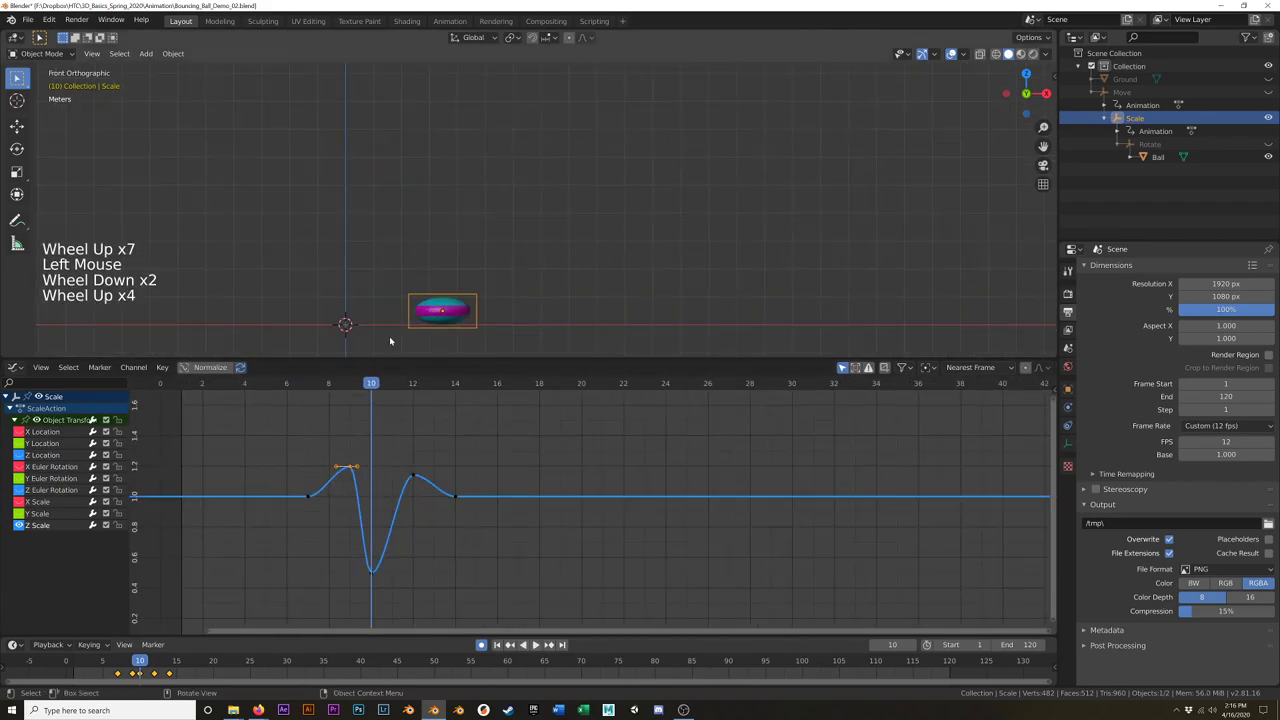
{"action": "left_click", "coordinate": [361, 384]}
{"action": "left_click_drag", "start_coordinate": [361, 384], "coordinate": [349, 384]}
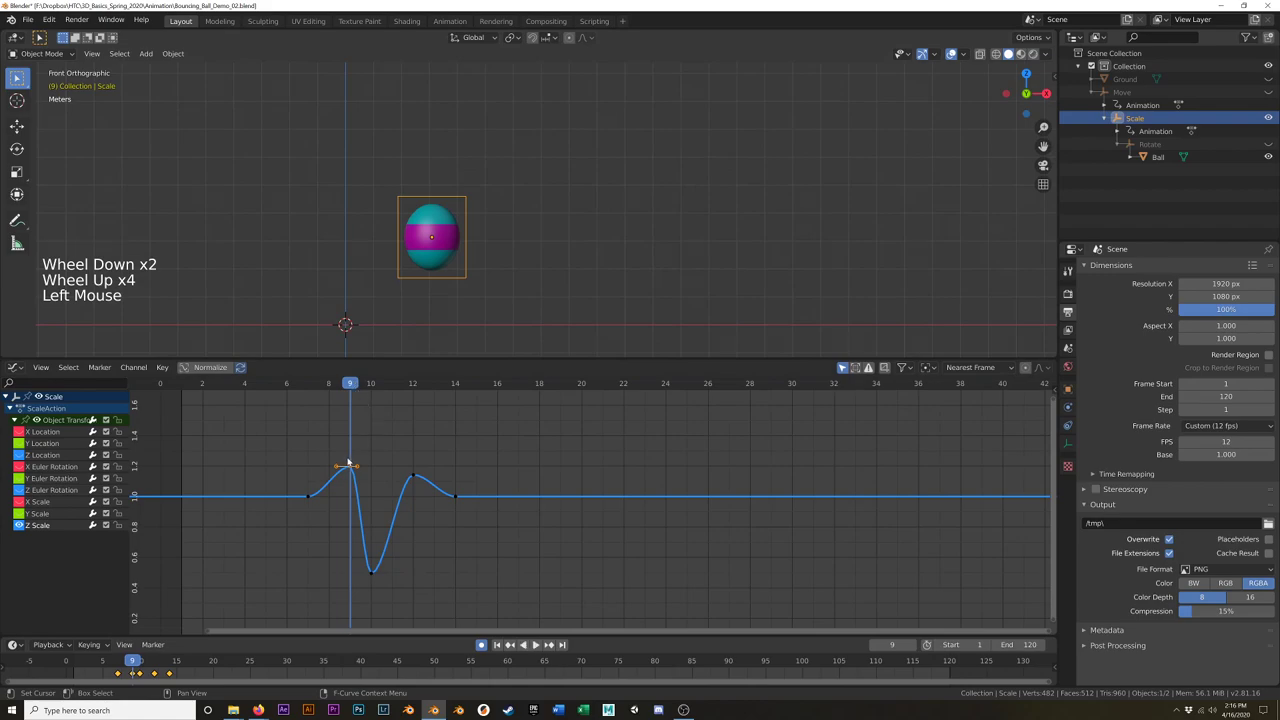
{"action": "key", "text": "g"}
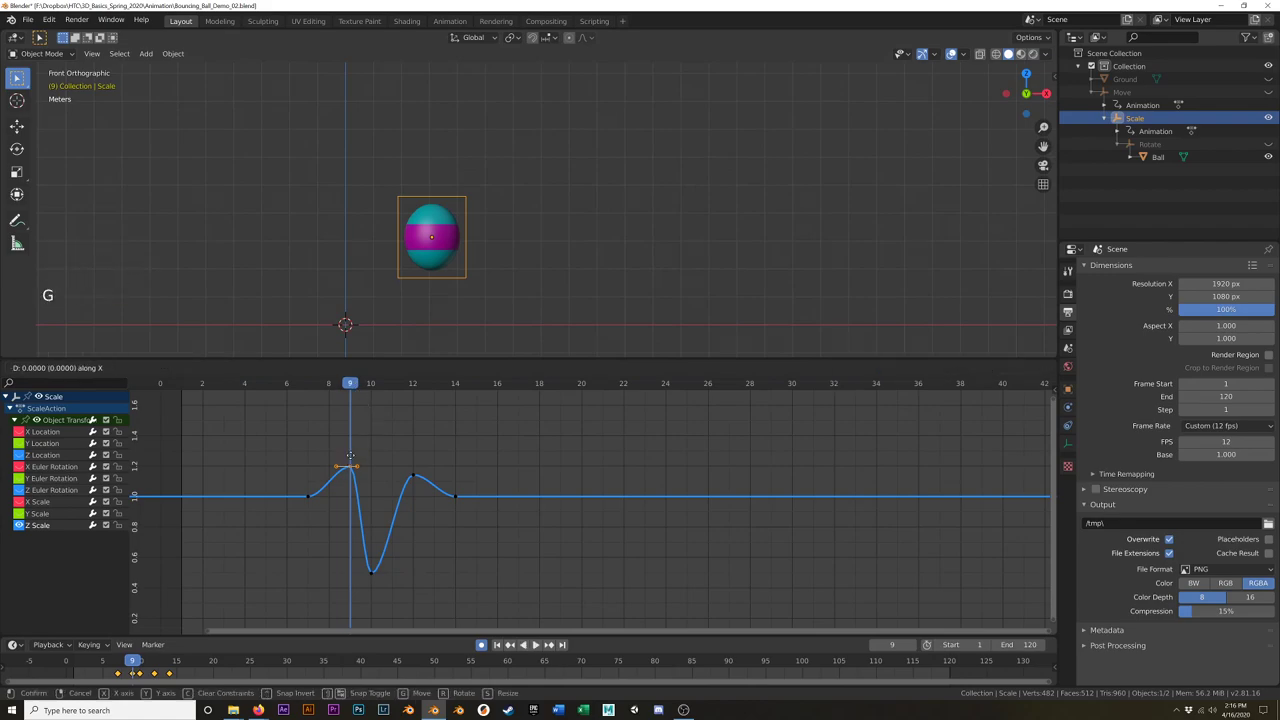
{"action": "left_click", "coordinate": [355, 453]}
Step: Scrub back to frame 4 and play through the first bounce to check the stretch timing
{"action": "scroll", "coordinate": [497, 259], "scroll_direction": "down", "scroll_amount": 5}
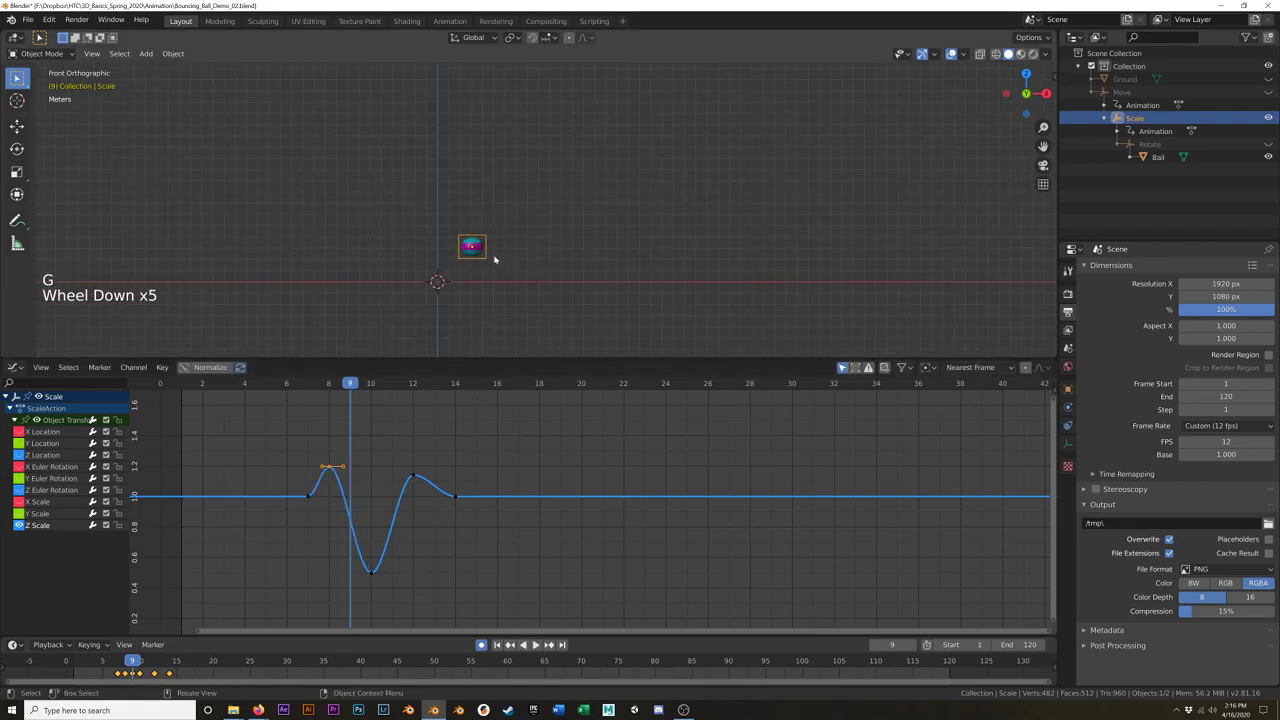
{"action": "left_click", "coordinate": [350, 383]}
{"action": "left_click_drag", "start_coordinate": [326, 383], "coordinate": [246, 383]}
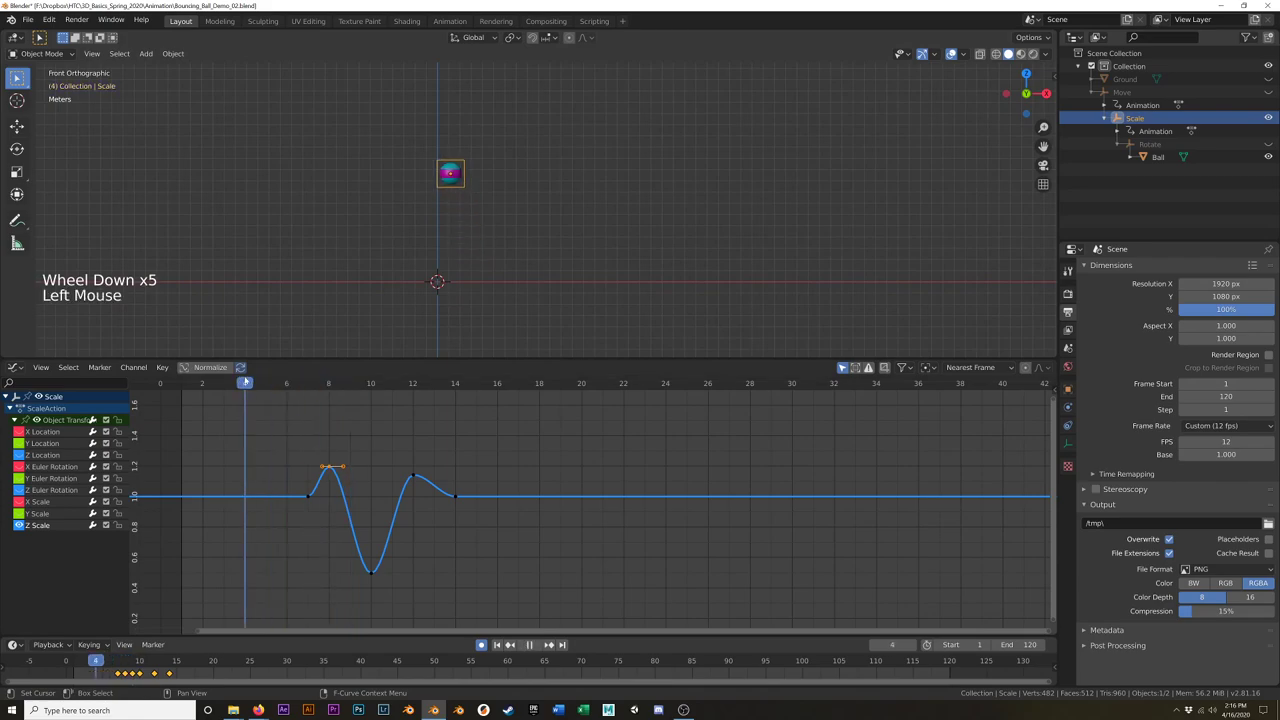
{"action": "key", "text": "space"}
{"action": "key", "text": "space"}
Step: Hide the Scale control and play the slowed animation from frame 1 in the maximized viewport
{"action": "scroll", "coordinate": [531, 243], "scroll_direction": "up", "scroll_amount": 5}
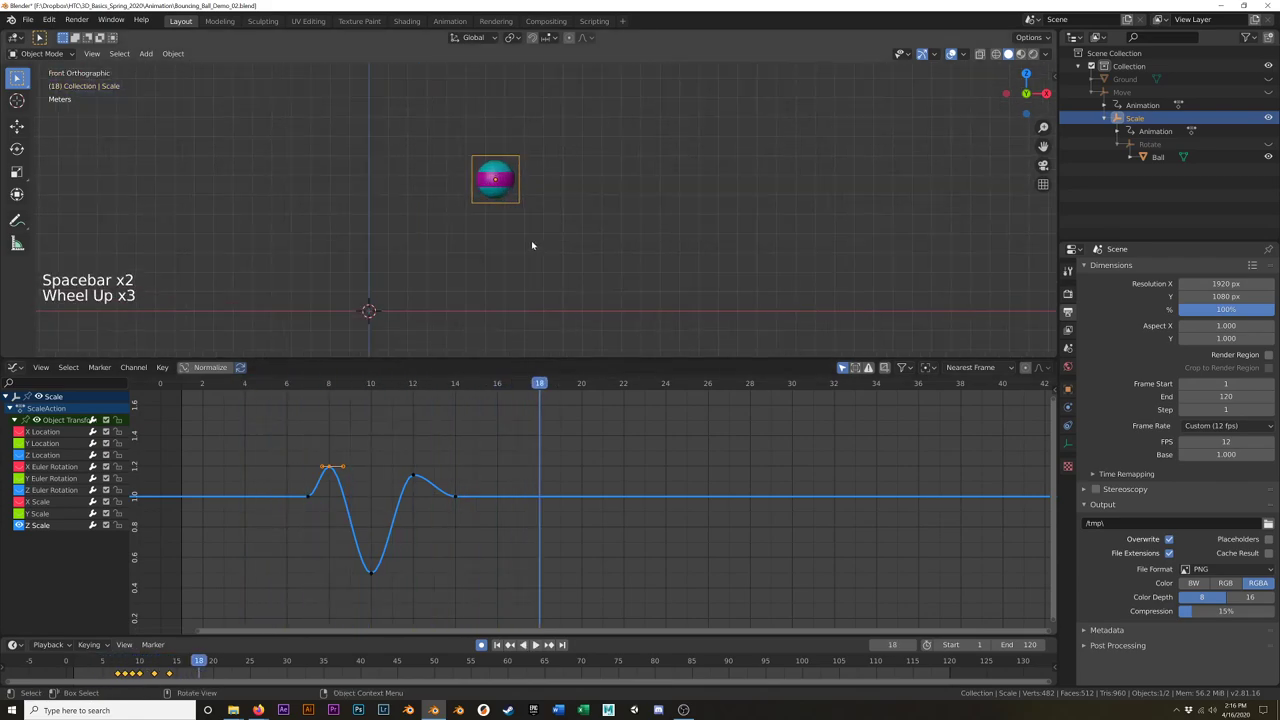
{"action": "key", "text": "ctrl+space"}
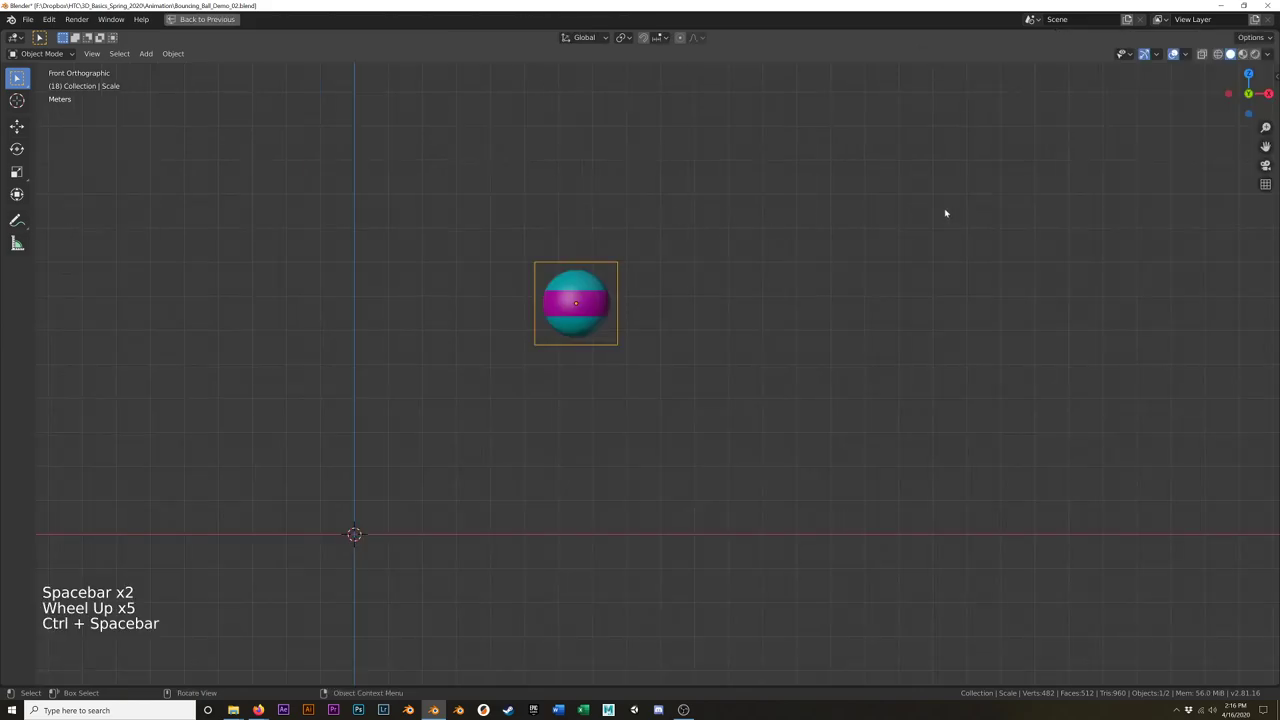
{"action": "key", "text": "ctrl+space"}
{"action": "left_click", "coordinate": [1265, 120]}
{"action": "key", "text": "ctrl+space"}
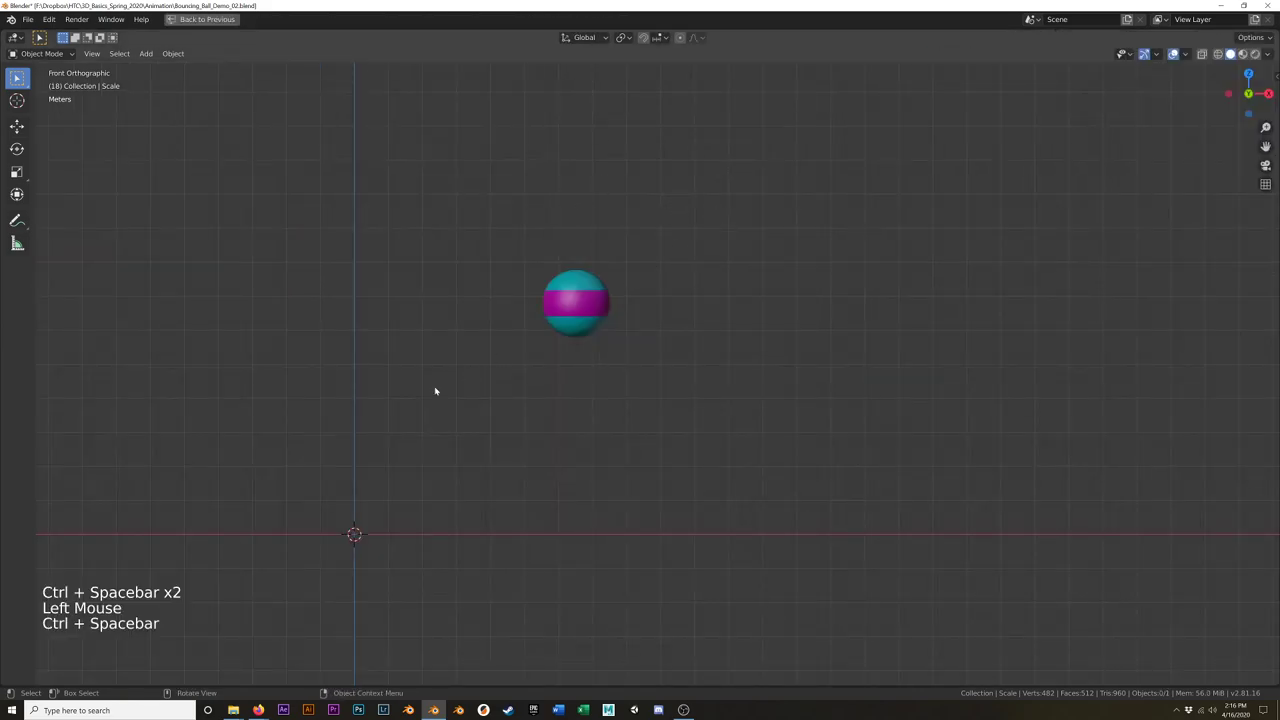
{"action": "key", "text": "shift+Left"}
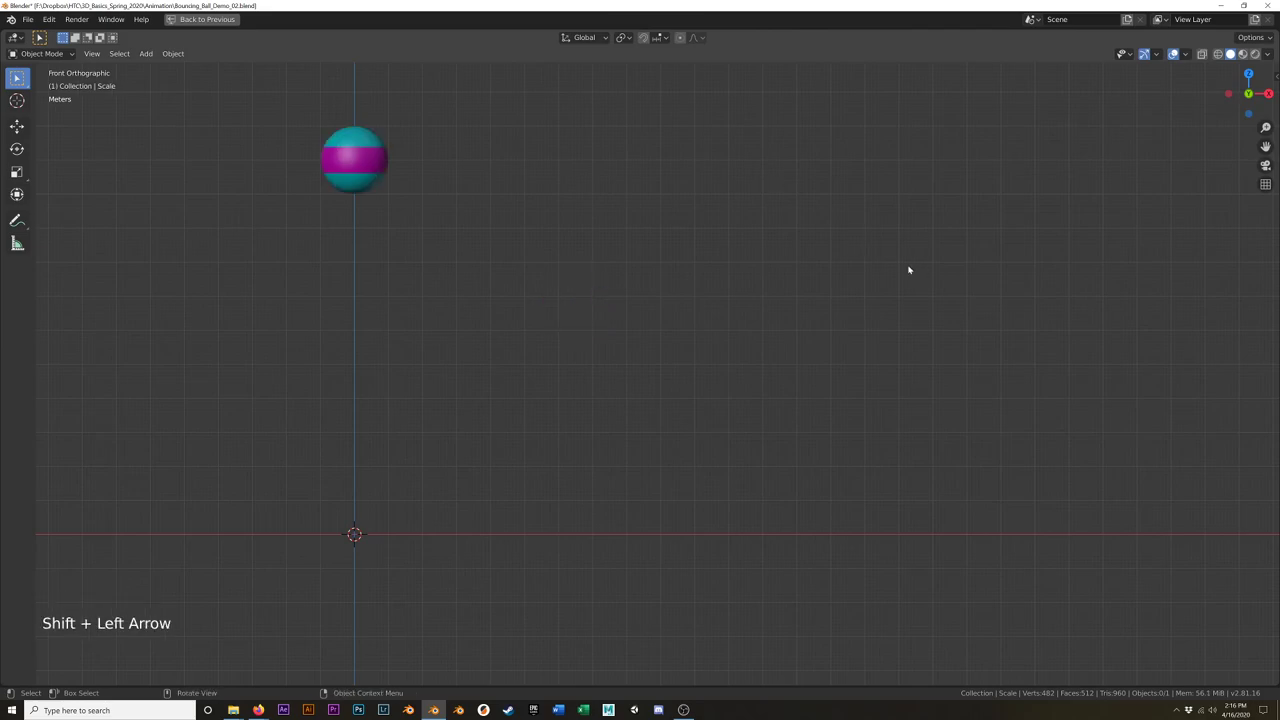
{"action": "key", "text": "space"}
{"action": "key", "text": "space"}
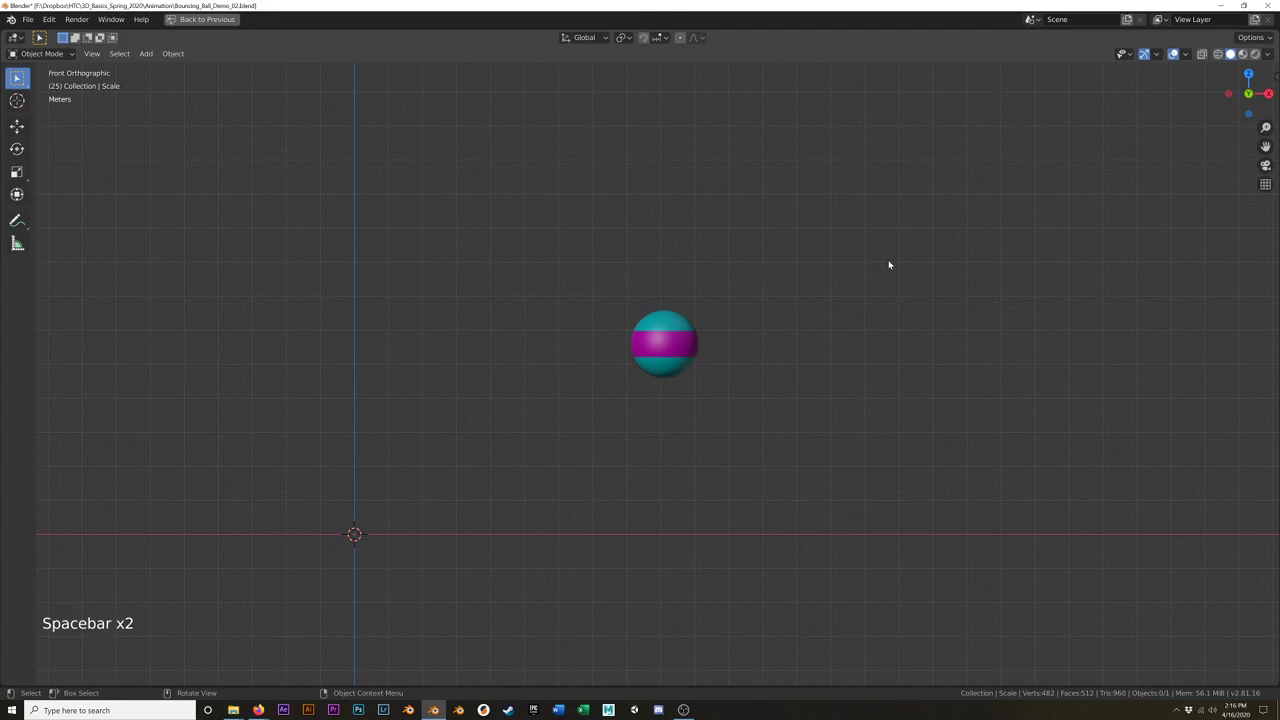
Step: Set the scene's frame rate to 24 fps and play the animation from frame 1 in the maximized viewport
{"action": "key", "text": "ctrl+space"}
{"action": "left_click_drag", "start_coordinate": [1233, 441], "coordinate": [1262, 441]}
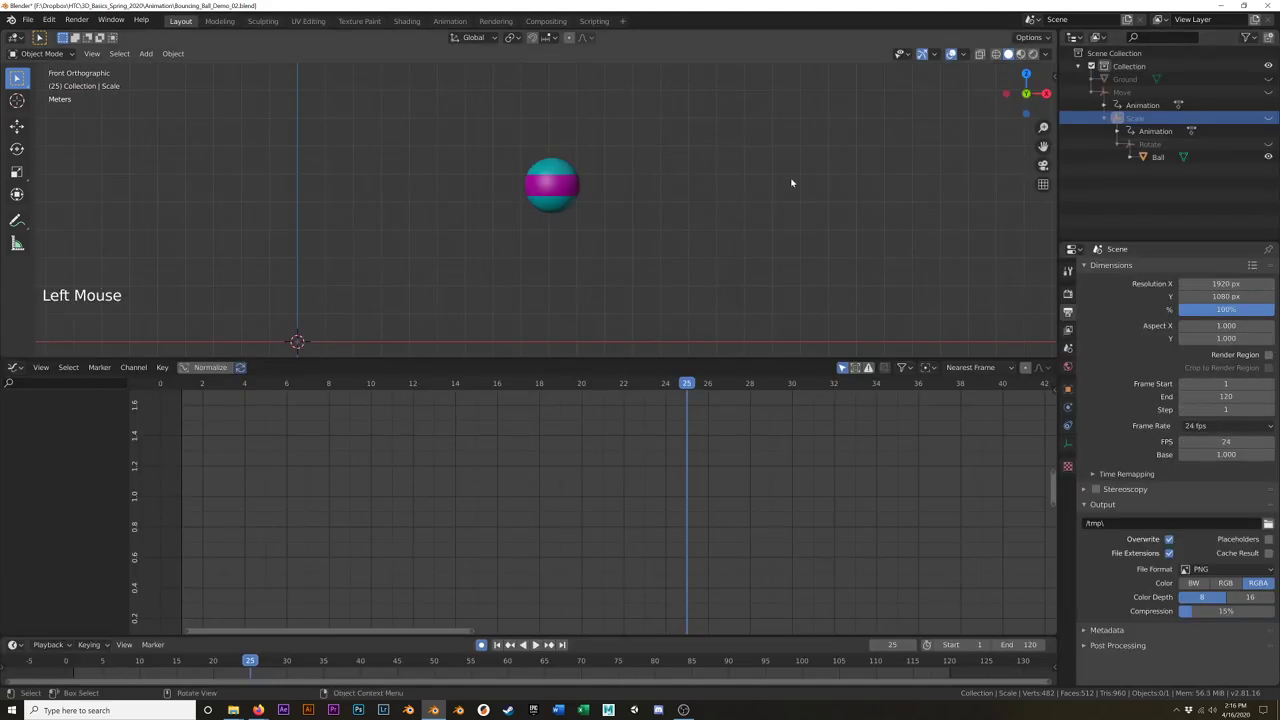
{"action": "key", "text": "ctrl+space"}
{"action": "key", "text": "shift+Left"}
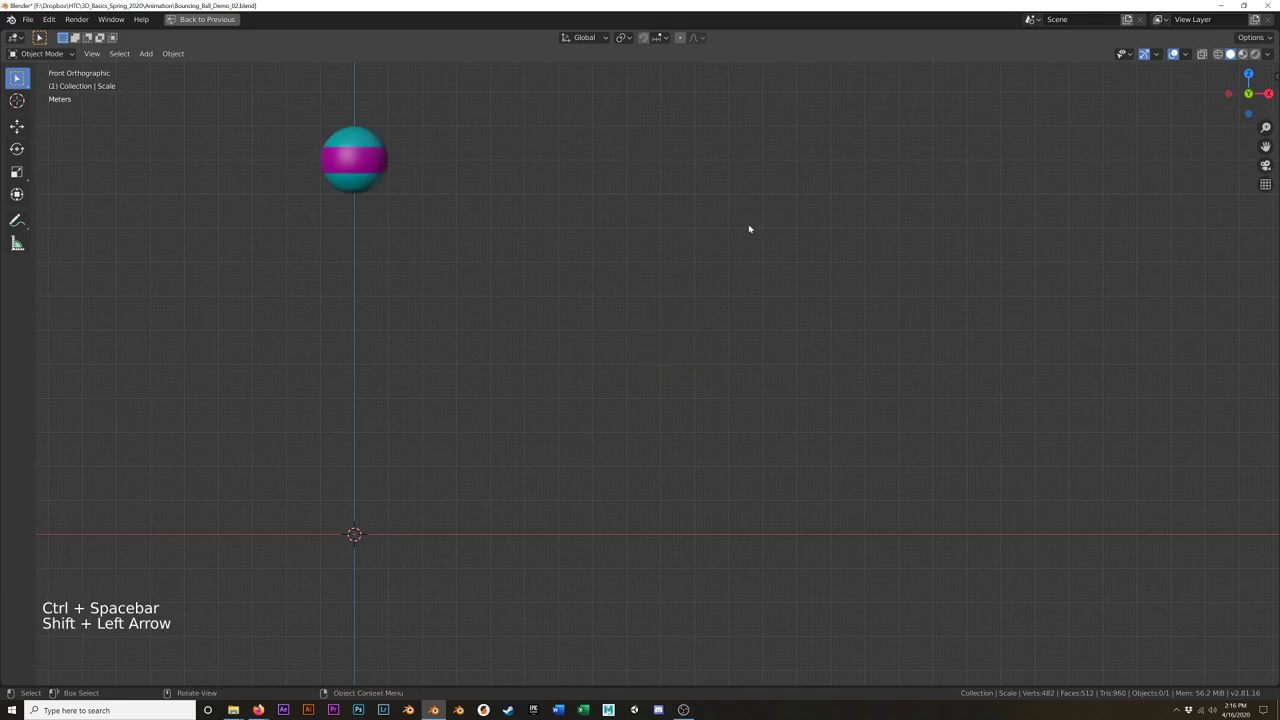
{"action": "key", "text": "space"}
{"action": "key", "text": "space"}
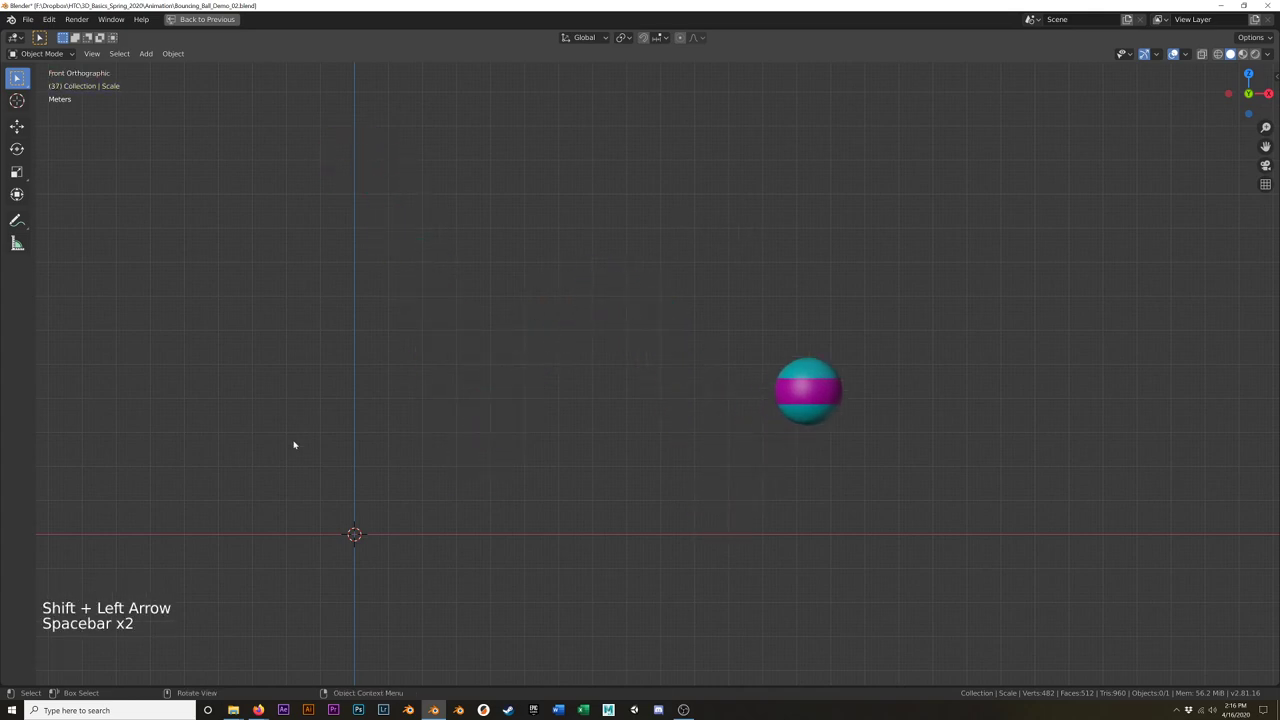
{"action": "key", "text": "space"}
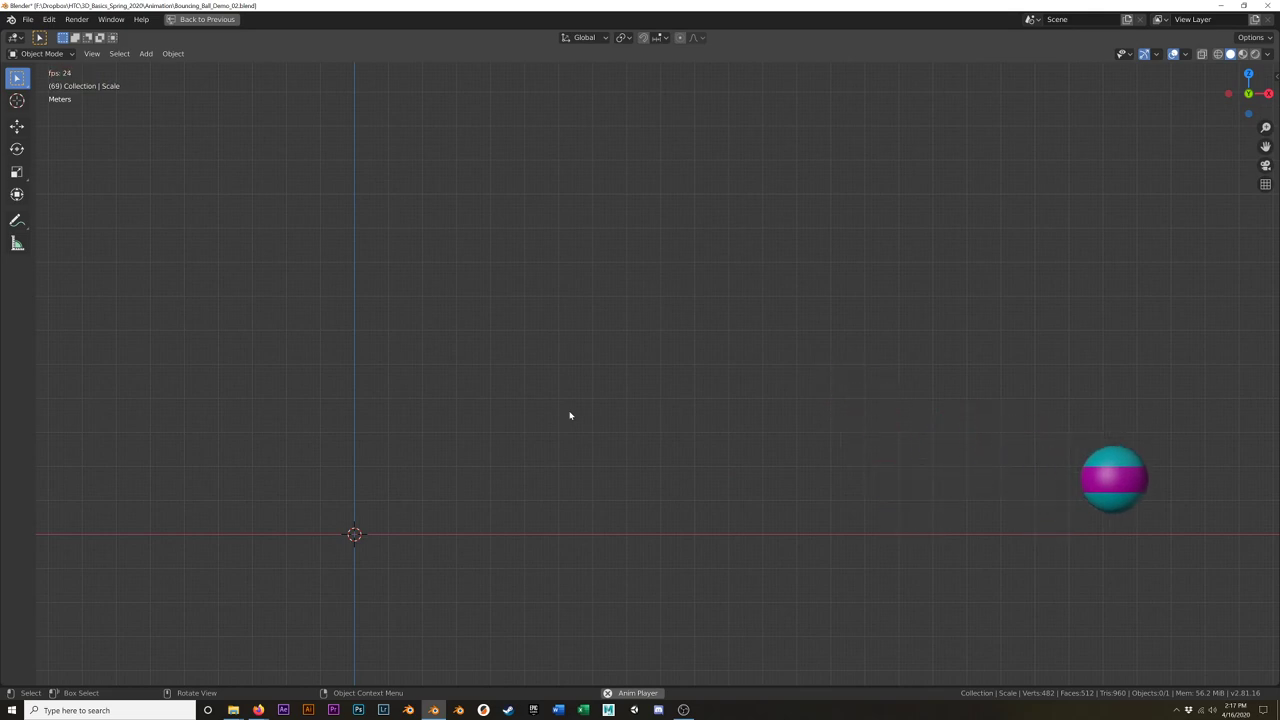
{"action": "key", "text": "space"}
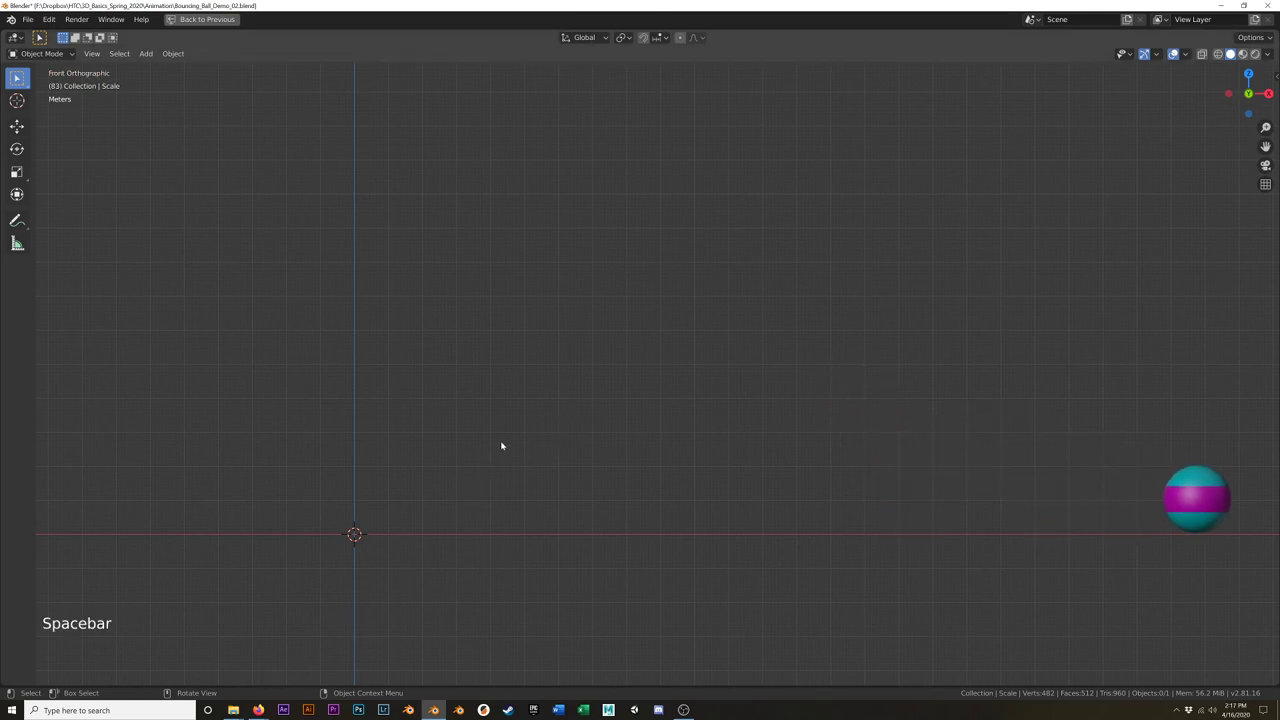
Step: Restore the full layout, then unhide and select the Scale control to display its animation curves
{"action": "key", "text": "ctrl+space"}
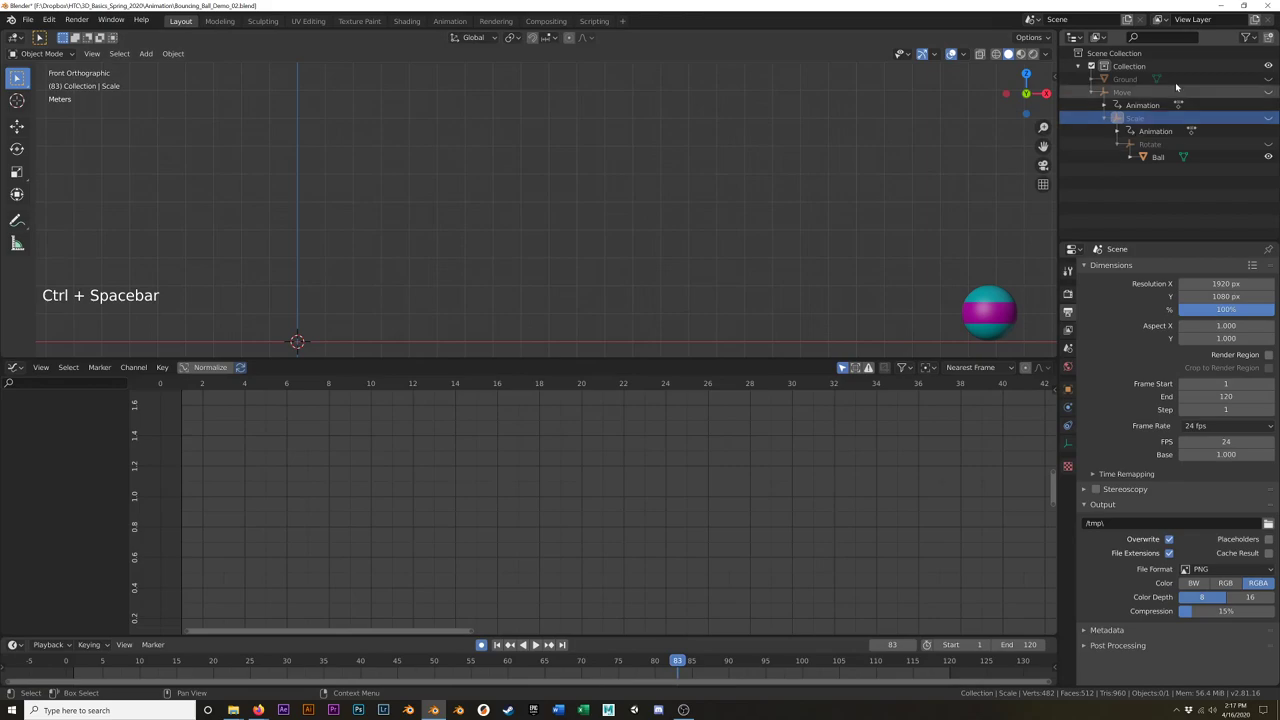
{"action": "left_click", "coordinate": [1268, 118]}
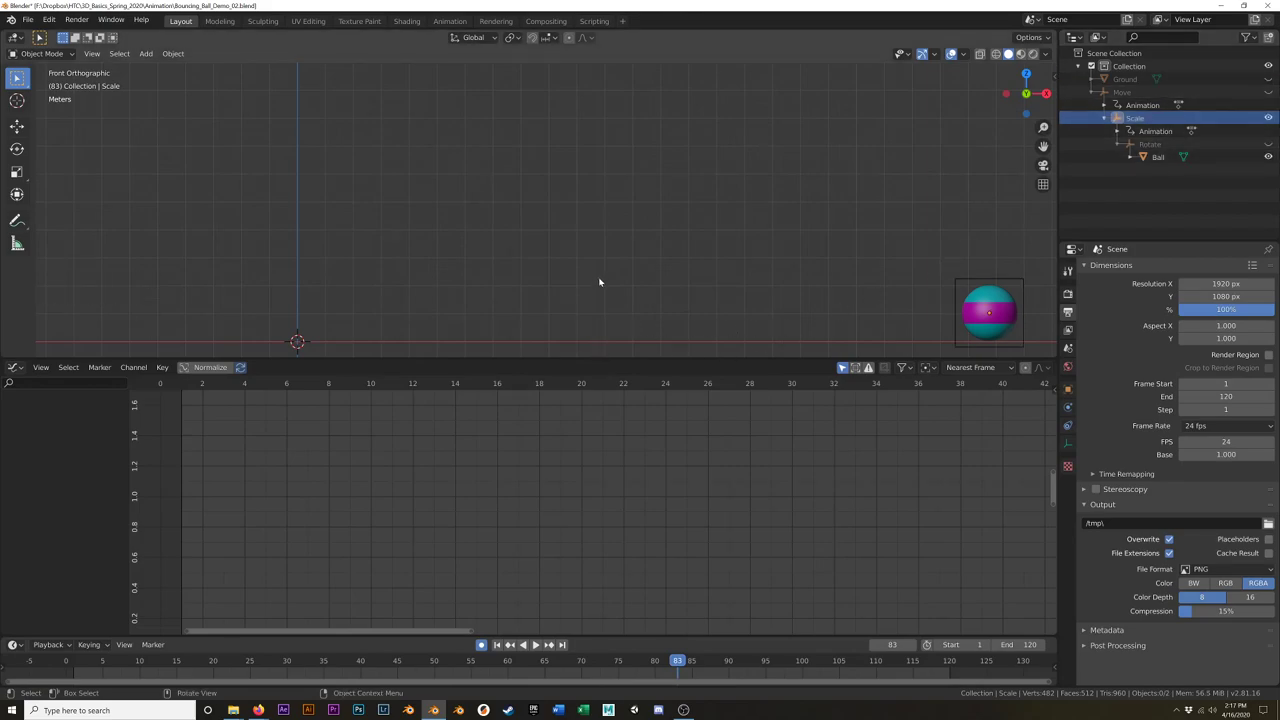
{"action": "left_click", "coordinate": [970, 285]}
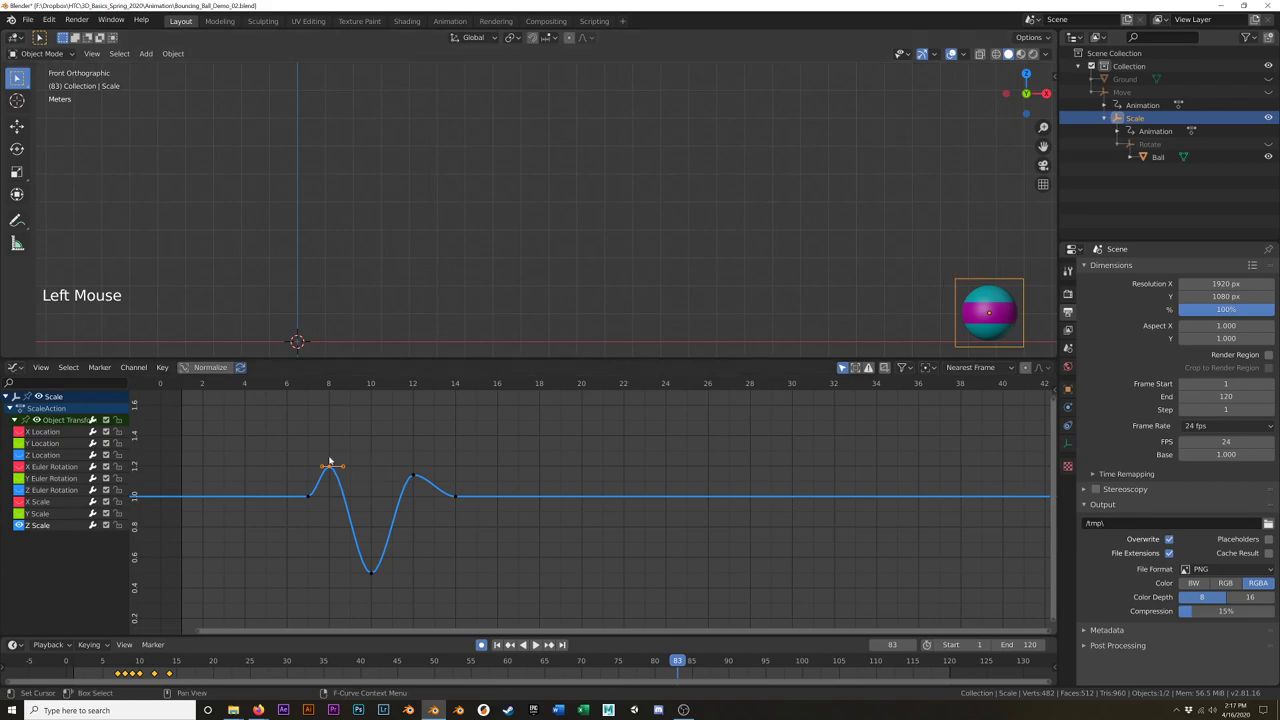
Step: Move the first bounce's pre-contact stretch key on the Z Scale curve to frame 9
{"action": "key", "text": "g"}
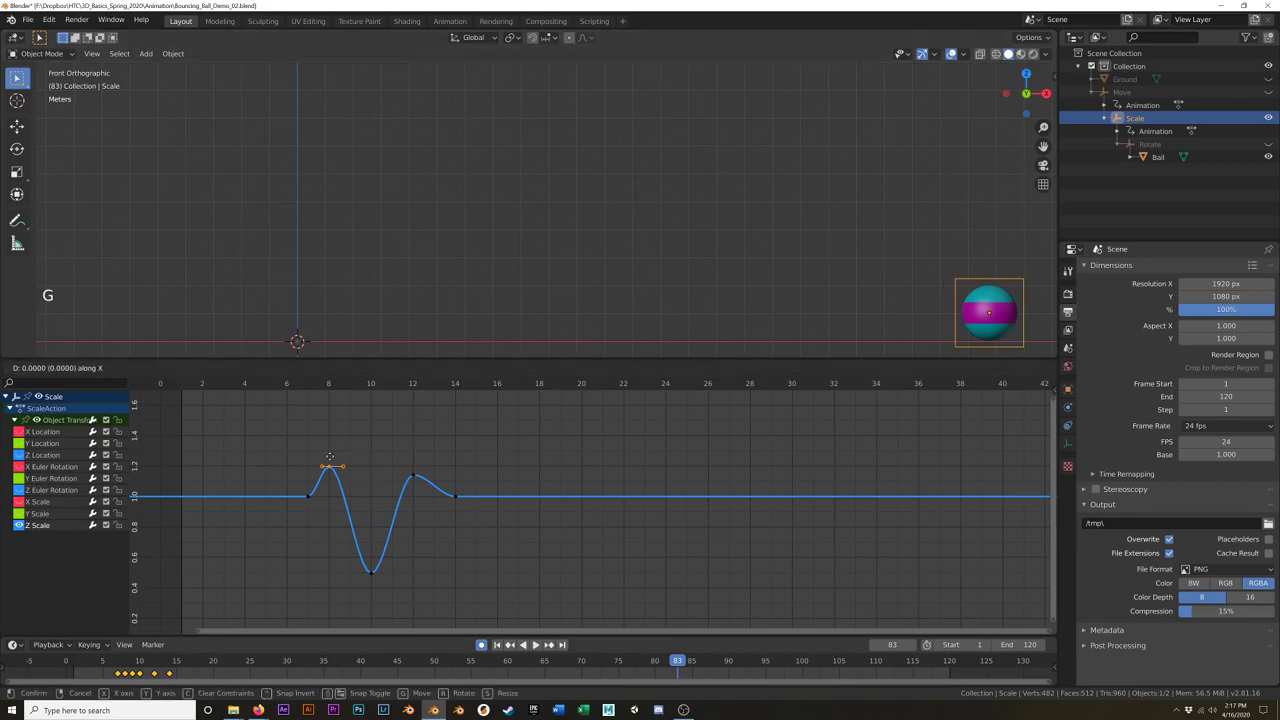
{"action": "left_click_drag", "start_coordinate": [340, 388], "coordinate": [391, 398]}
Step: Try shifting the first two Z Scale keys one frame earlier, check the playback, and undo the shift
{"action": "mouse_move", "coordinate": [363, 442]}
{"action": "left_mouse_down"}
{"action": "mouse_move", "coordinate": [295, 503]}
{"action": "mouse_move", "coordinate": [309, 502]}
{"action": "left_mouse_up"}
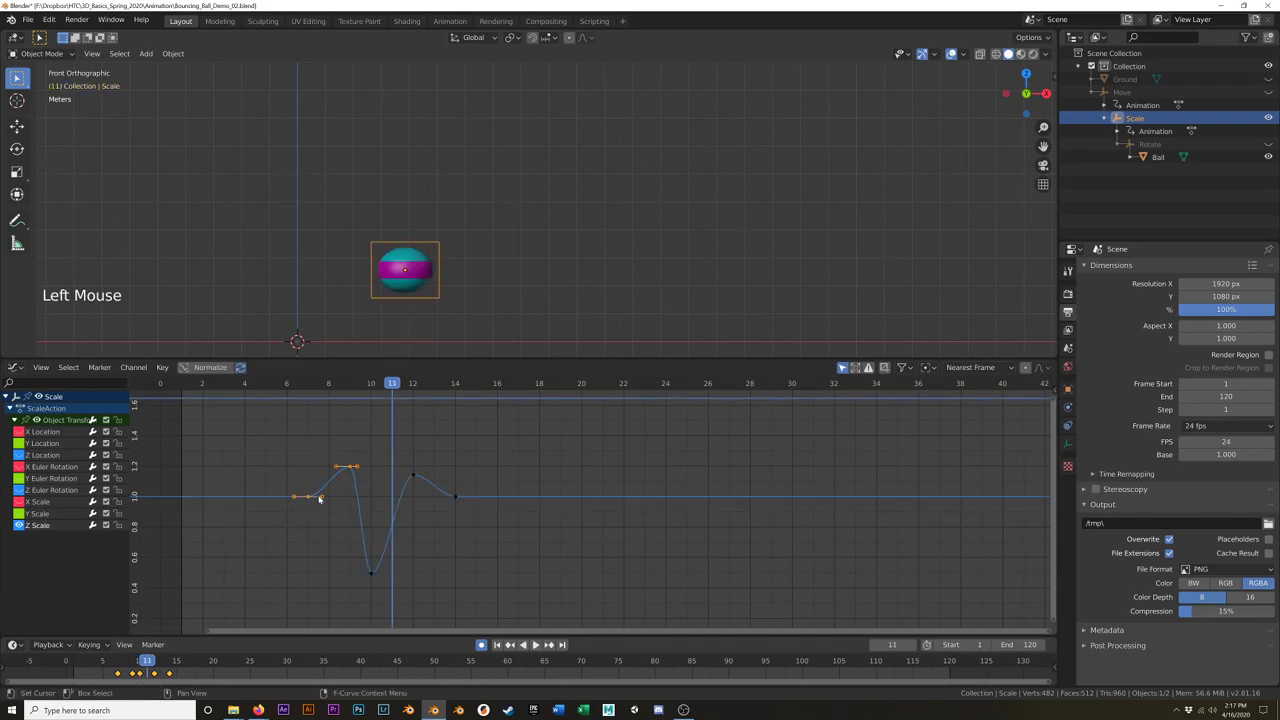
{"action": "key", "text": "g"}
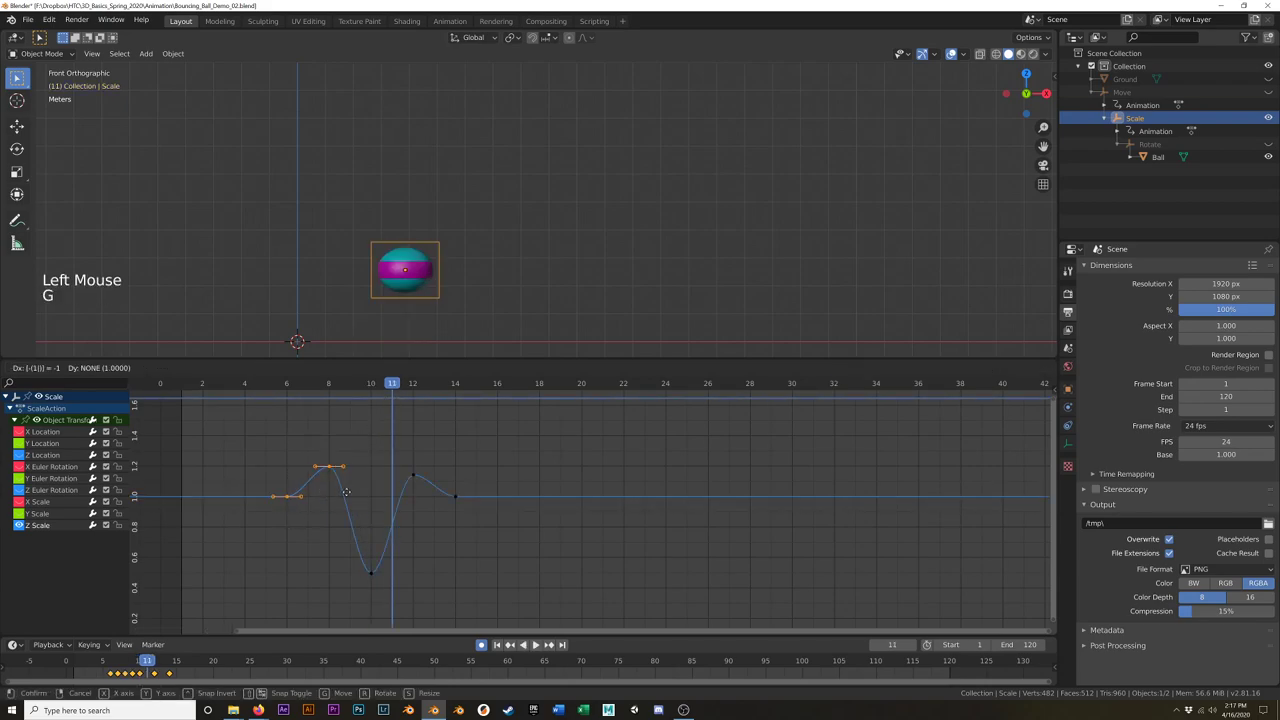
{"action": "left_click", "coordinate": [326, 496]}
{"action": "left_click", "coordinate": [218, 385]}
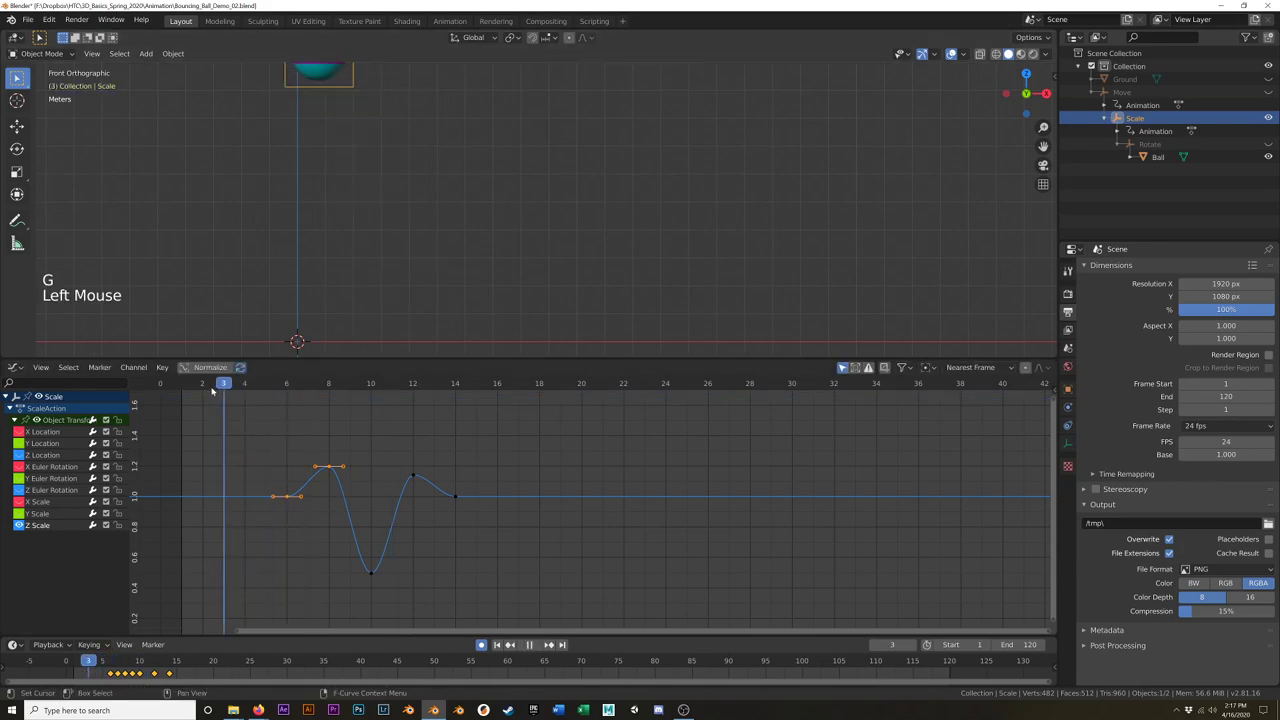
{"action": "key", "text": "space"}
{"action": "key", "text": "space"}
{"action": "key", "text": "ctrl+z"}
{"action": "key", "text": "ctrl+z"}
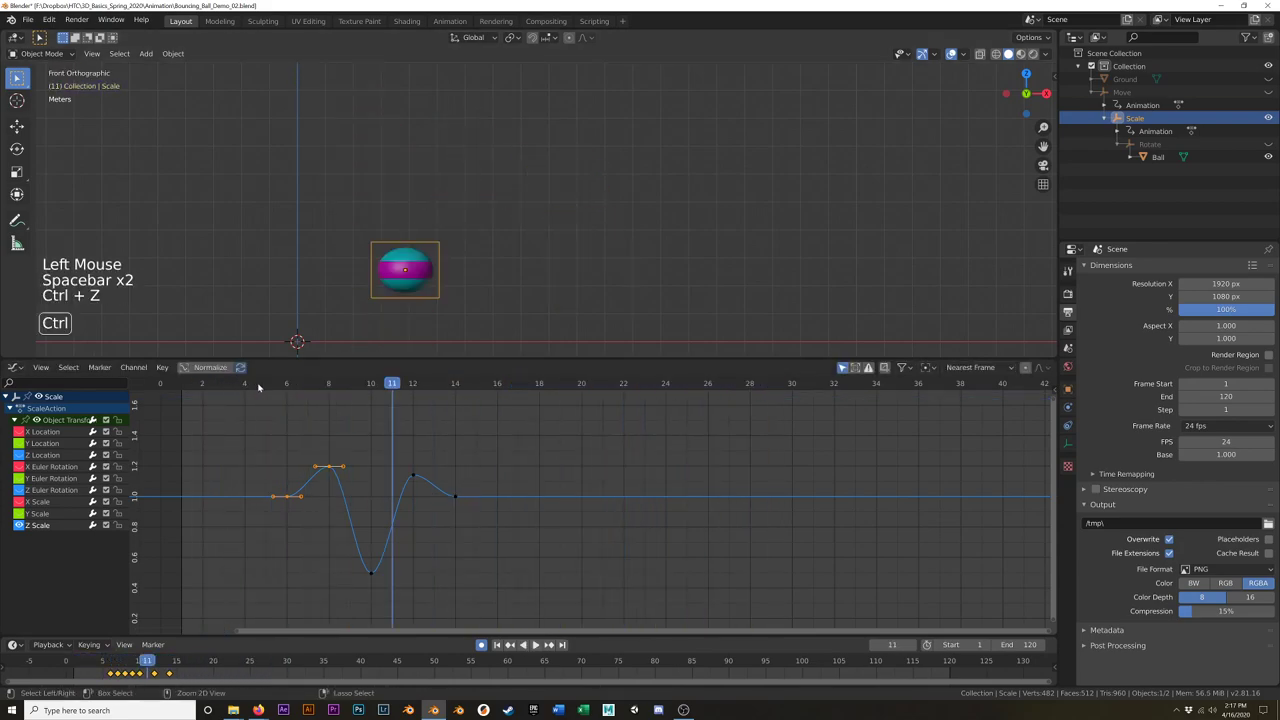
Step: At the second ground contact on frame 30, squash the Scale control to about 0.69 in Z
{"action": "left_click_drag", "start_coordinate": [392, 391], "coordinate": [794, 457]}
{"action": "middle_click_drag", "start_coordinate": [794, 457], "coordinate": [637, 445], "text": "shift"}
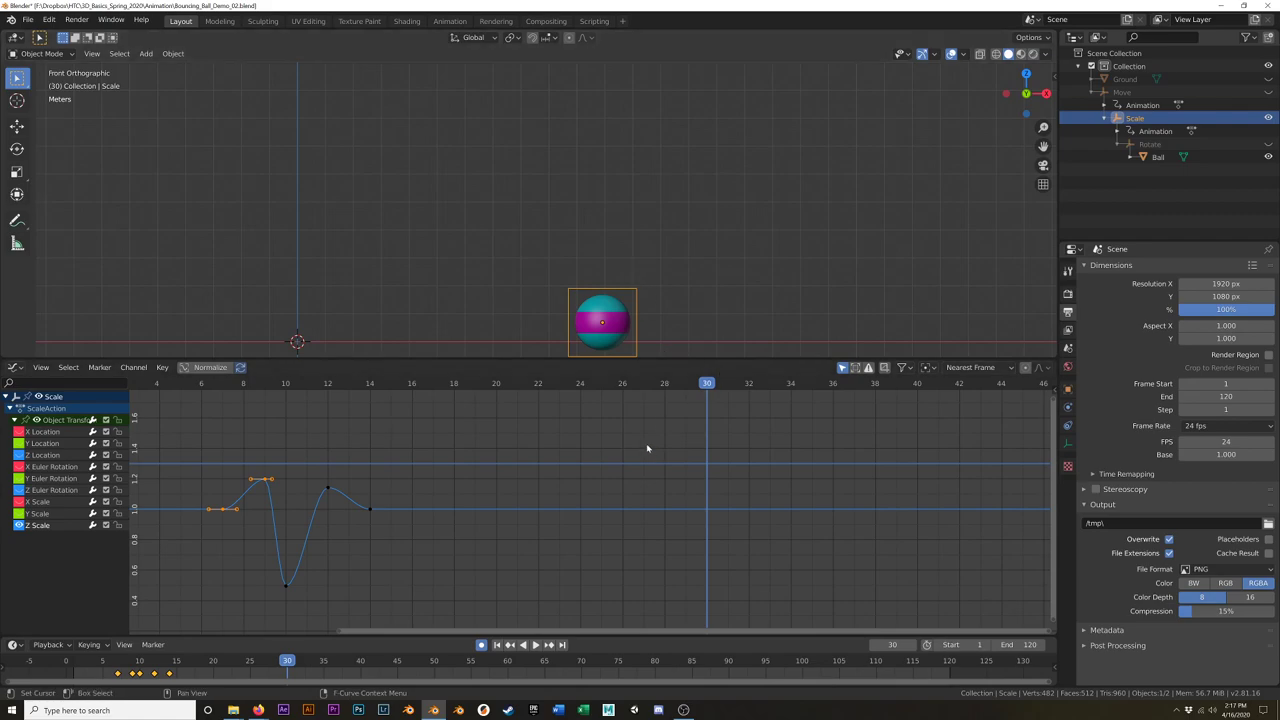
{"action": "scroll", "coordinate": [669, 314], "scroll_direction": "up", "scroll_amount": 6}
{"action": "middle_click_drag", "start_coordinate": [669, 314], "coordinate": [677, 191], "text": "shift"}
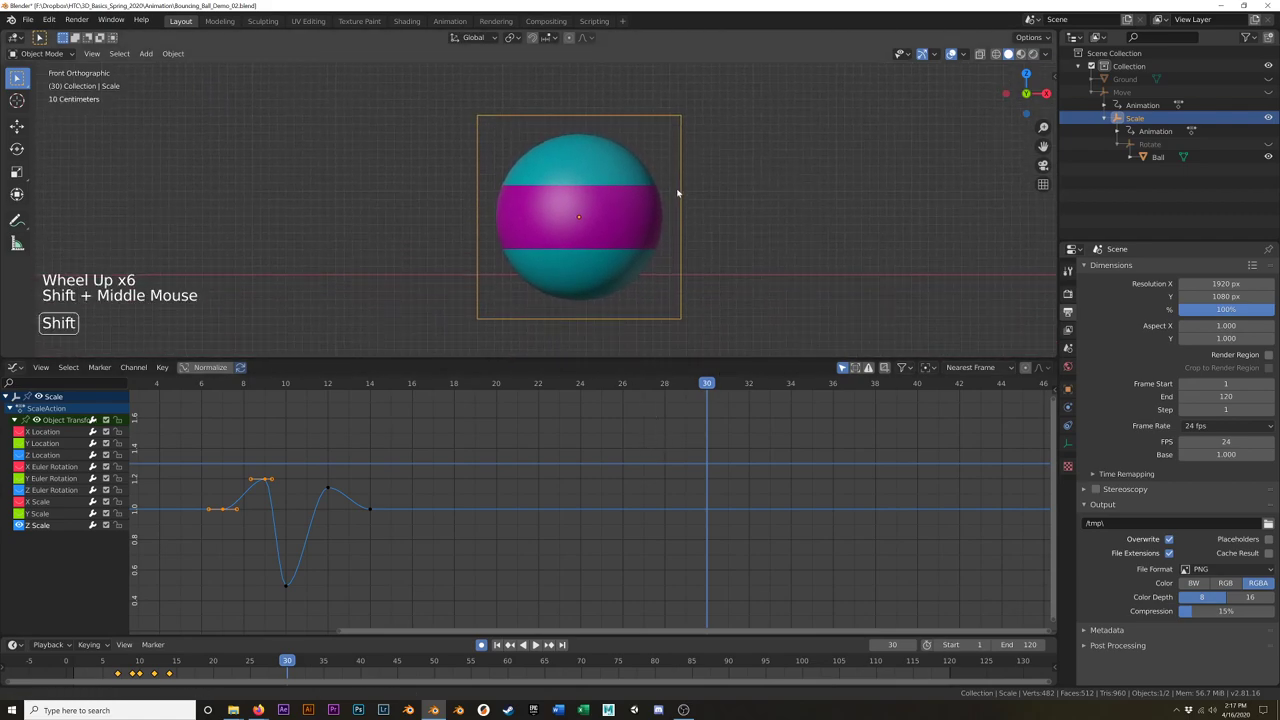
{"action": "key", "text": "s"}
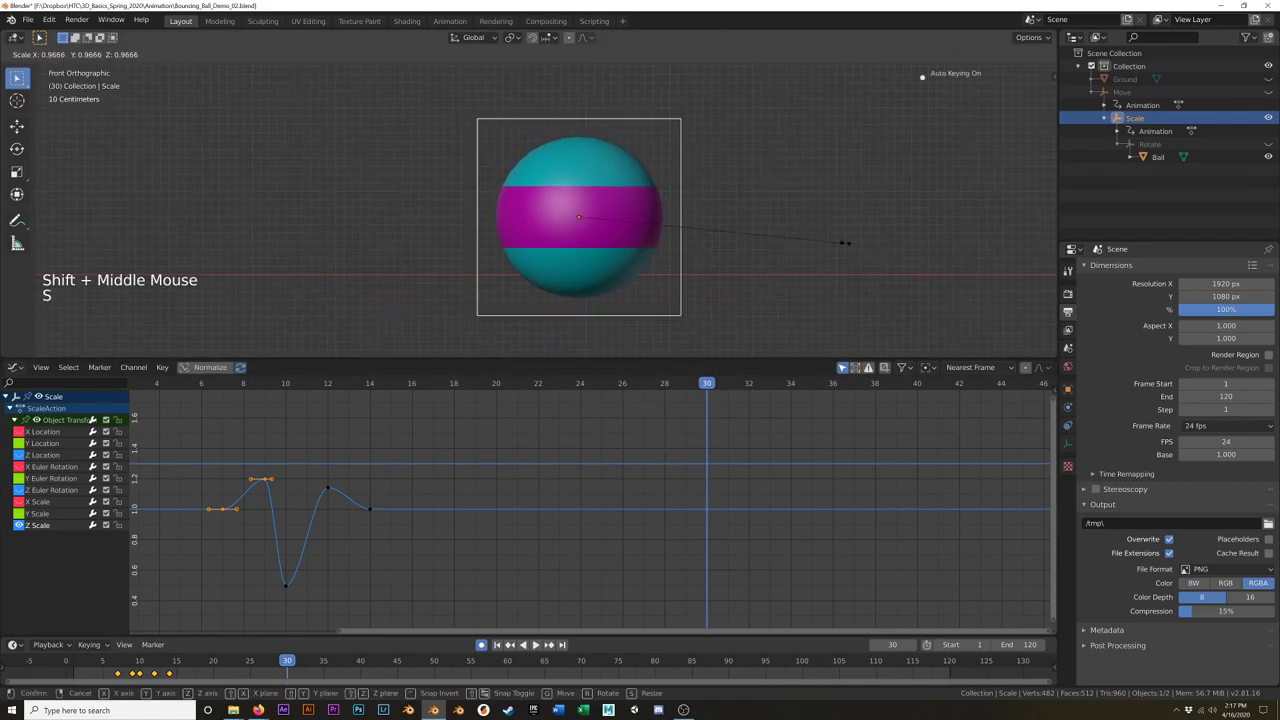
{"action": "left_click", "coordinate": [768, 231]}
{"action": "scroll", "coordinate": [590, 265], "scroll_direction": "up", "scroll_amount": 8}
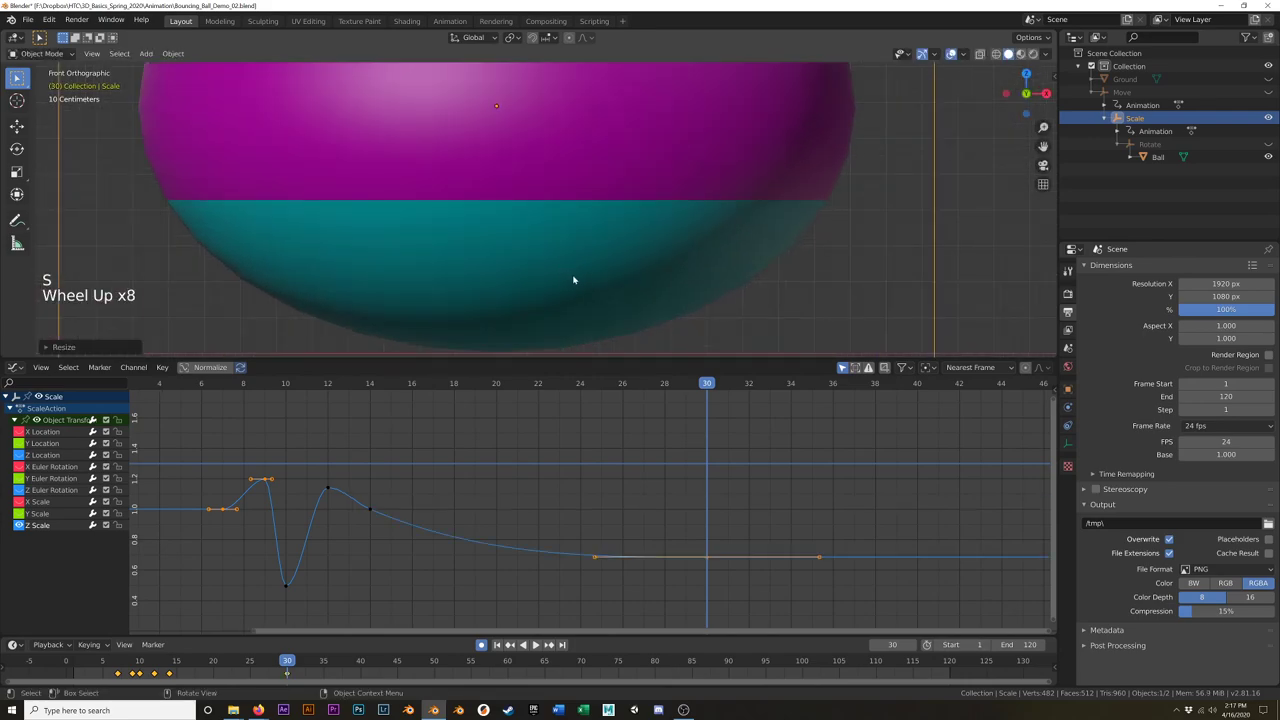
{"action": "middle_click_drag", "start_coordinate": [586, 277], "coordinate": [701, 253], "text": "shift"}
{"action": "key", "text": "s"}
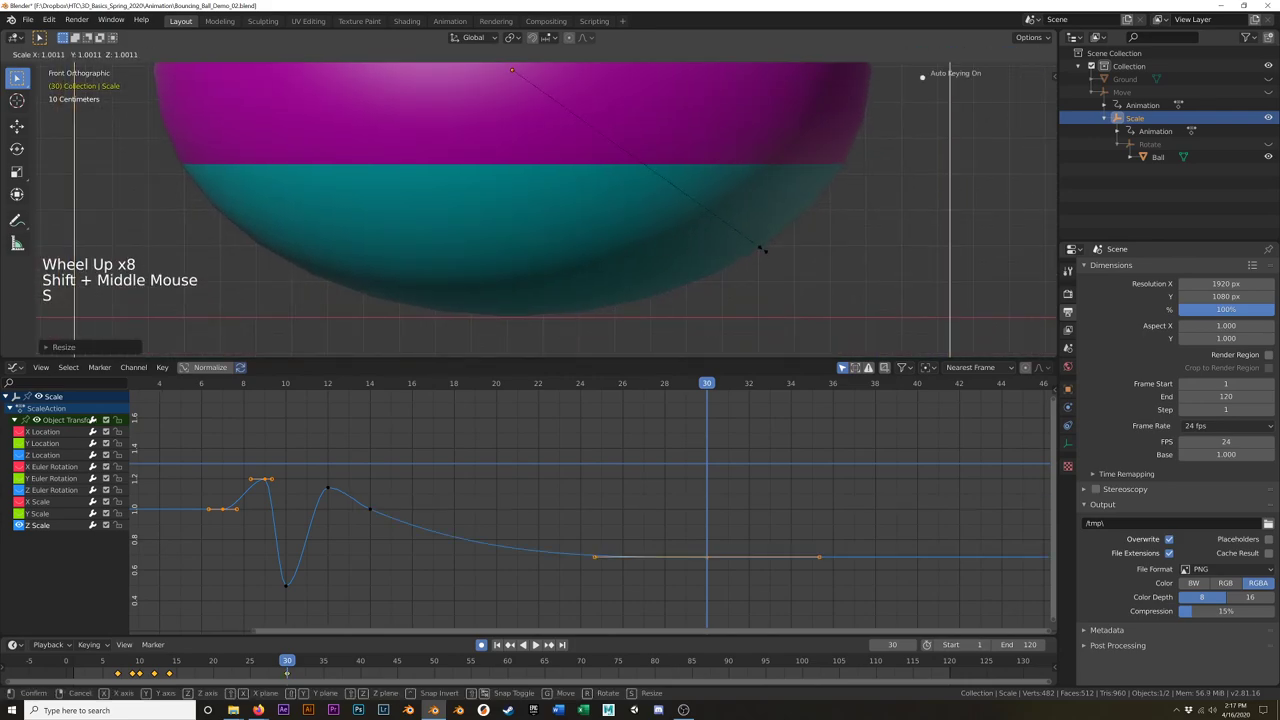
{"action": "right_click", "coordinate": [766, 253]}
{"action": "scroll", "coordinate": [766, 253], "scroll_direction": "down", "scroll_amount": 8}
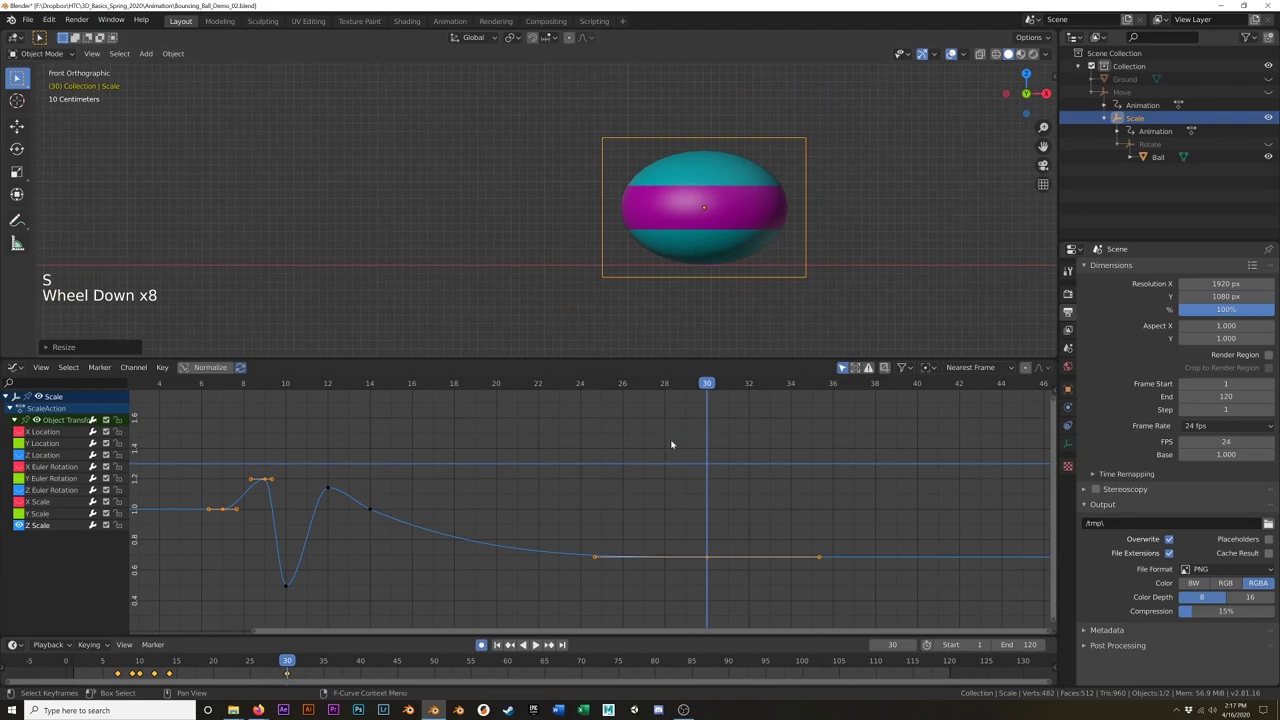
Step: At frame 28, reset the Scale control's scale and stretch it to about 1.11 in Z
{"action": "left_click_drag", "start_coordinate": [707, 385], "coordinate": [665, 385]}
{"action": "scroll", "coordinate": [670, 316], "scroll_direction": "down", "scroll_amount": 4}
{"action": "middle_click_drag", "start_coordinate": [670, 316], "coordinate": [775, 276], "text": "shift"}
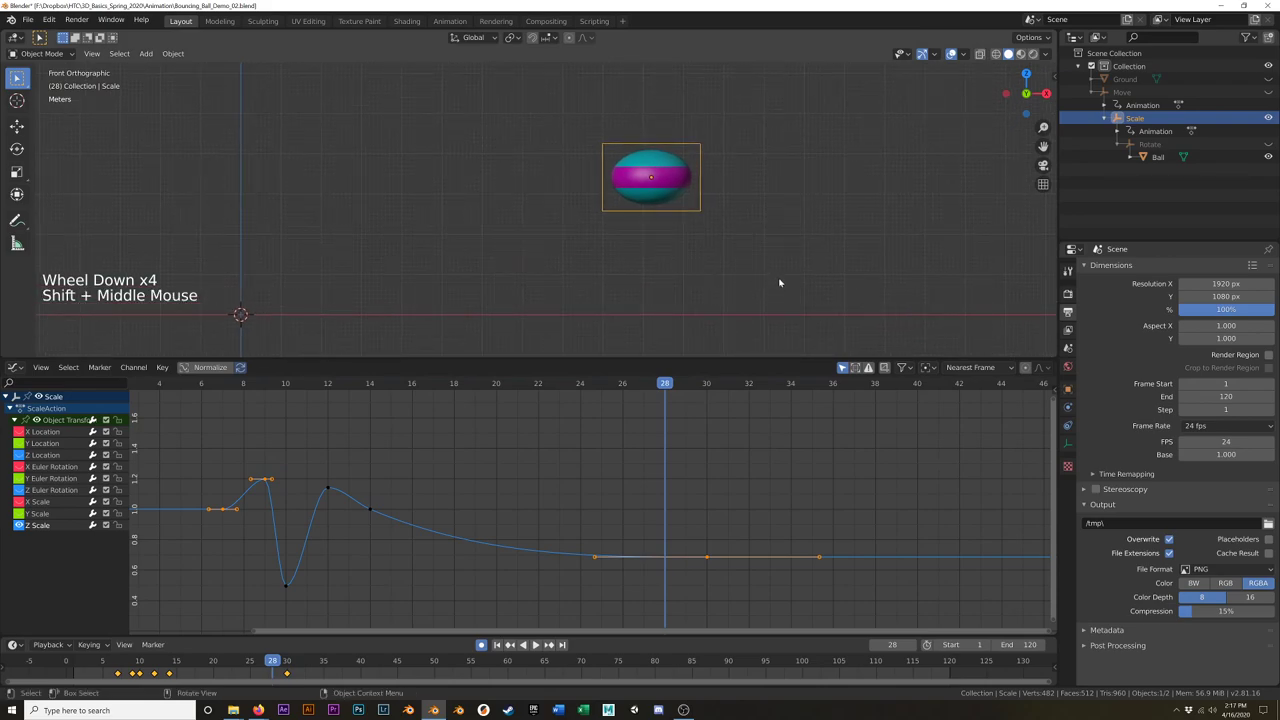
{"action": "key", "text": "alt+s"}
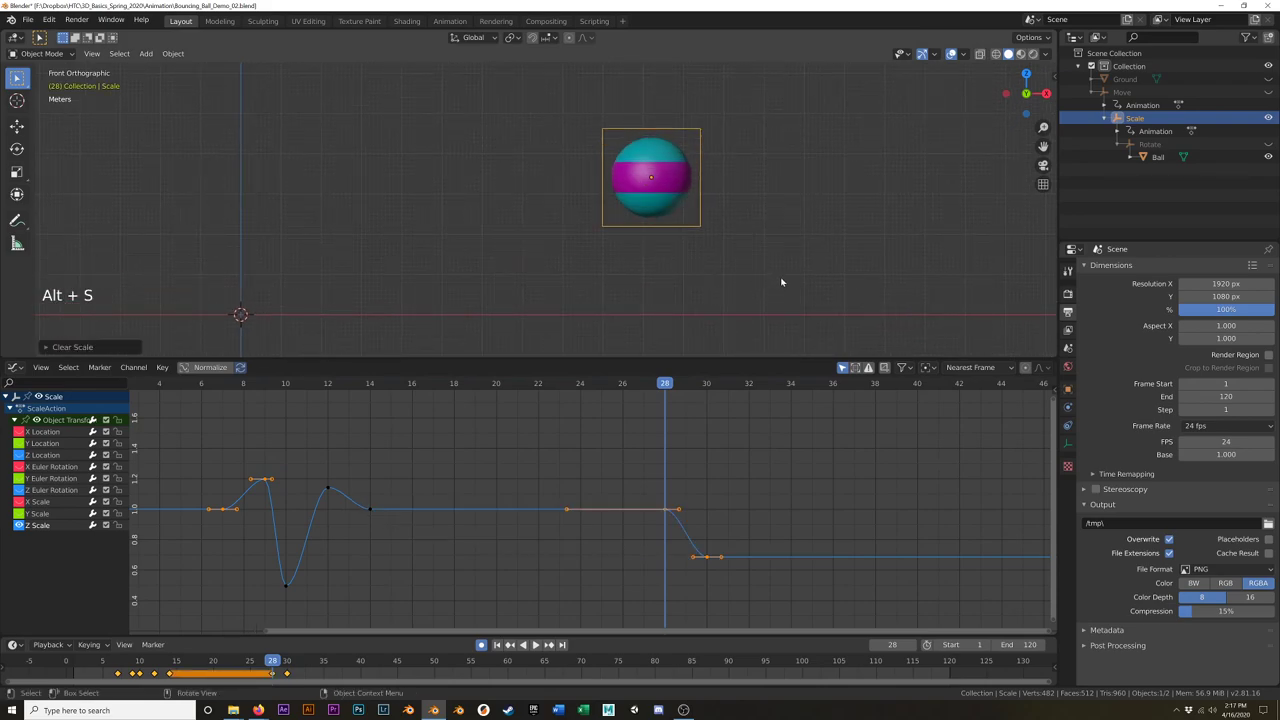
{"action": "key", "text": "s"}
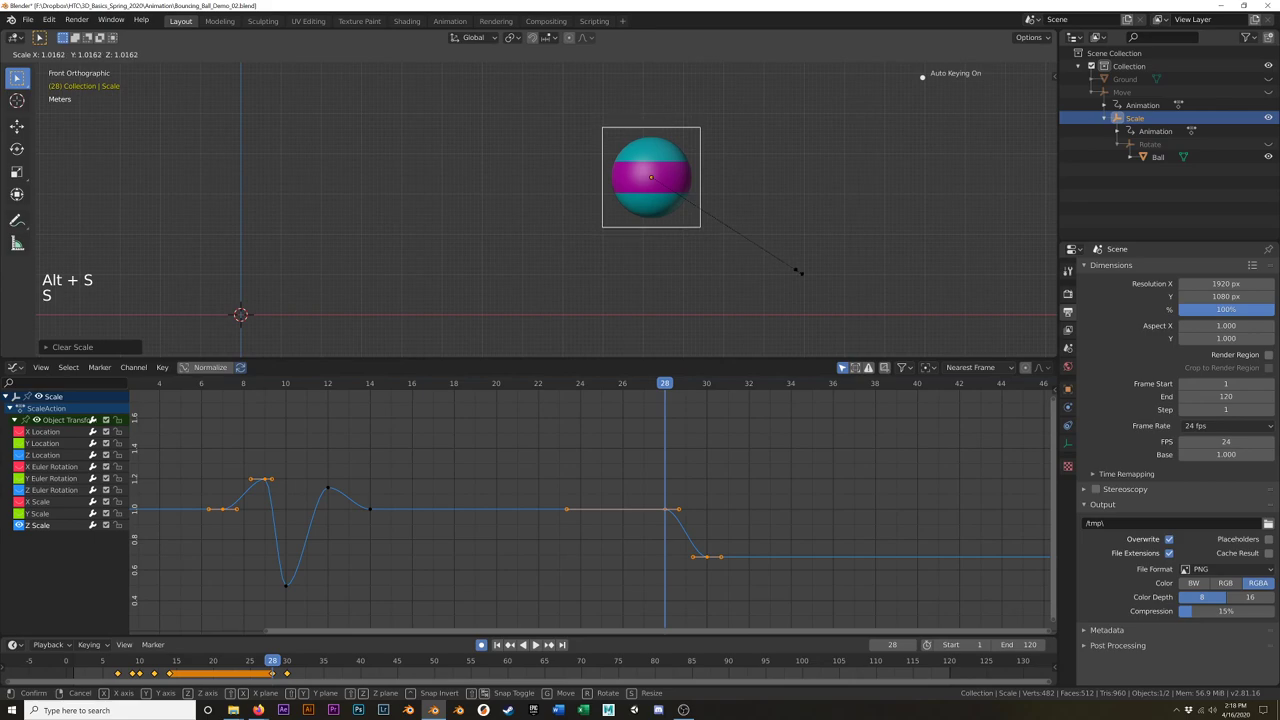
{"action": "left_click", "coordinate": [802, 278]}
{"action": "left_click", "coordinate": [1067, 388]}
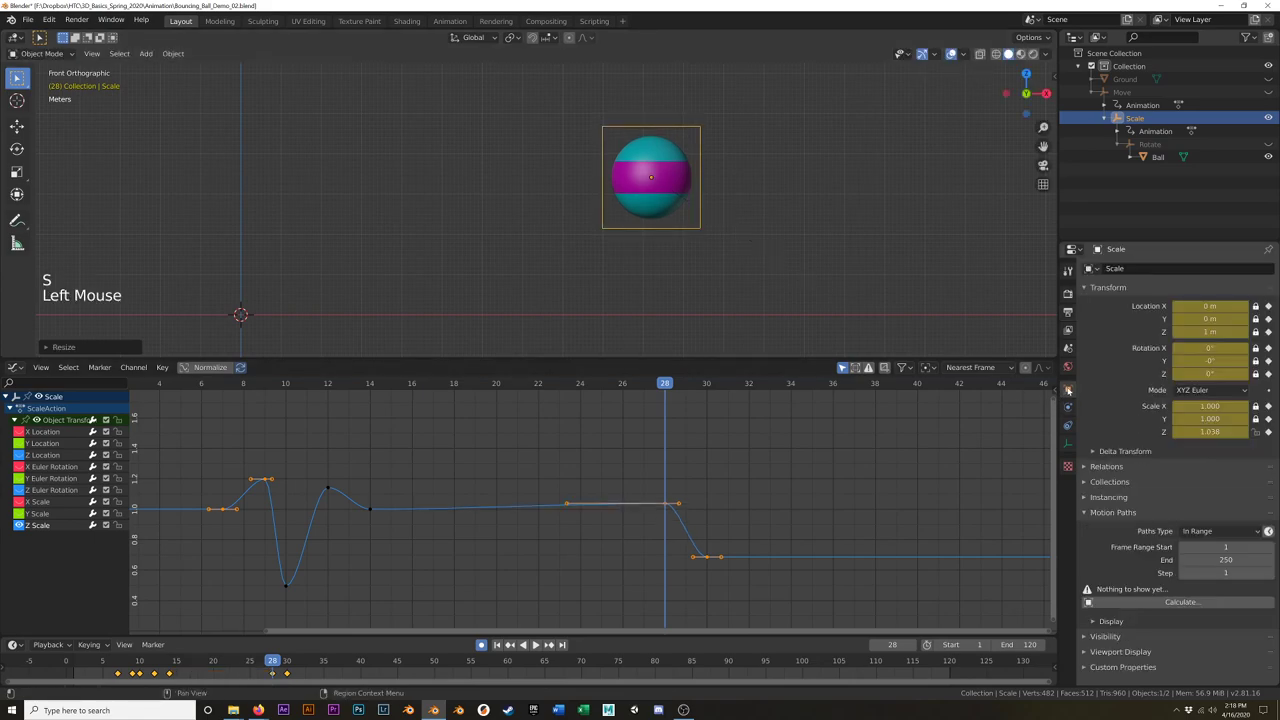
{"action": "key", "text": "s"}
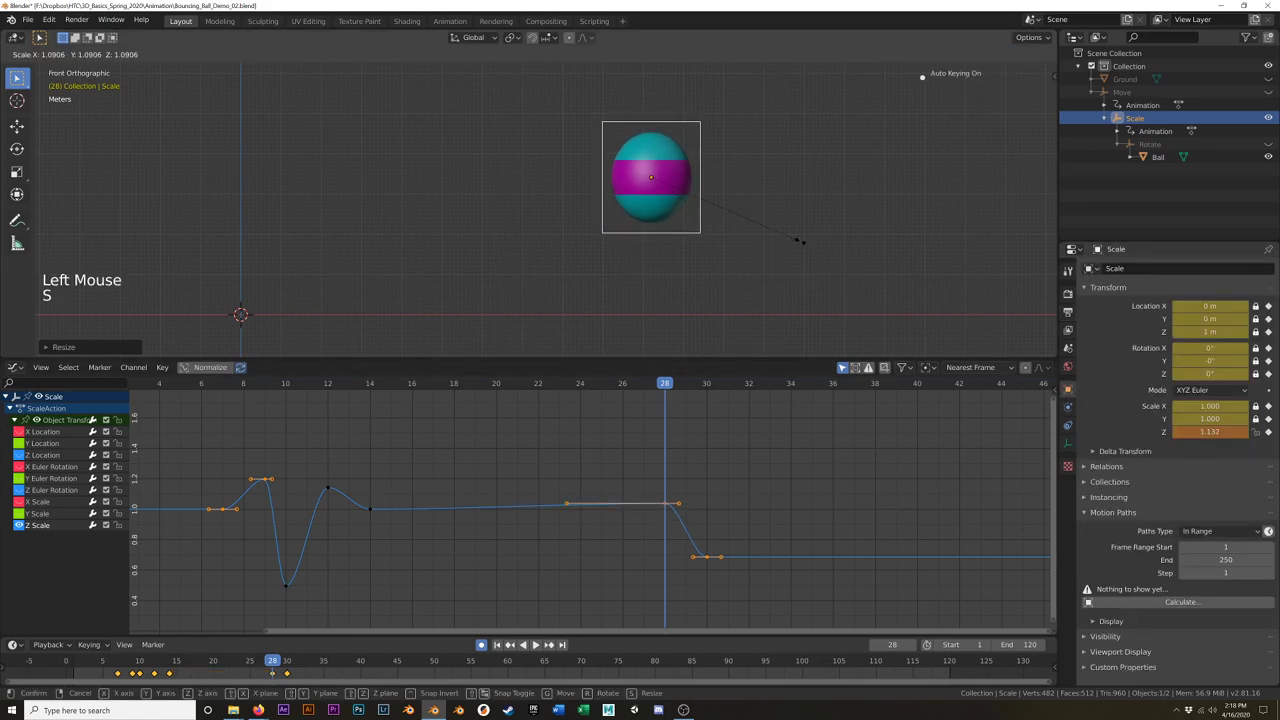
{"action": "left_click", "coordinate": [794, 245]}
Step: Compare against the first bounce's stretch and adjust the frame 28 stretch to about 1.12 in Z
{"action": "left_click_drag", "start_coordinate": [270, 383], "coordinate": [328, 393]}
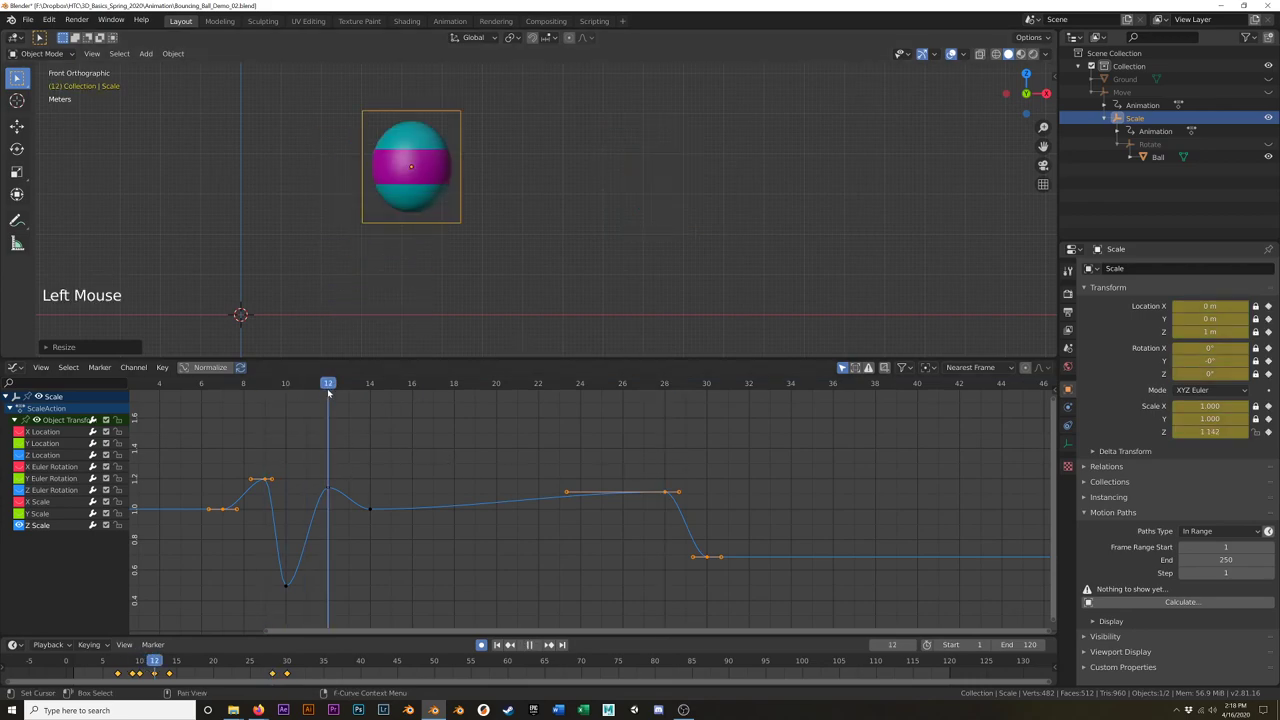
{"action": "left_click", "coordinate": [258, 399]}
{"action": "left_click_drag", "start_coordinate": [262, 399], "coordinate": [670, 430]}
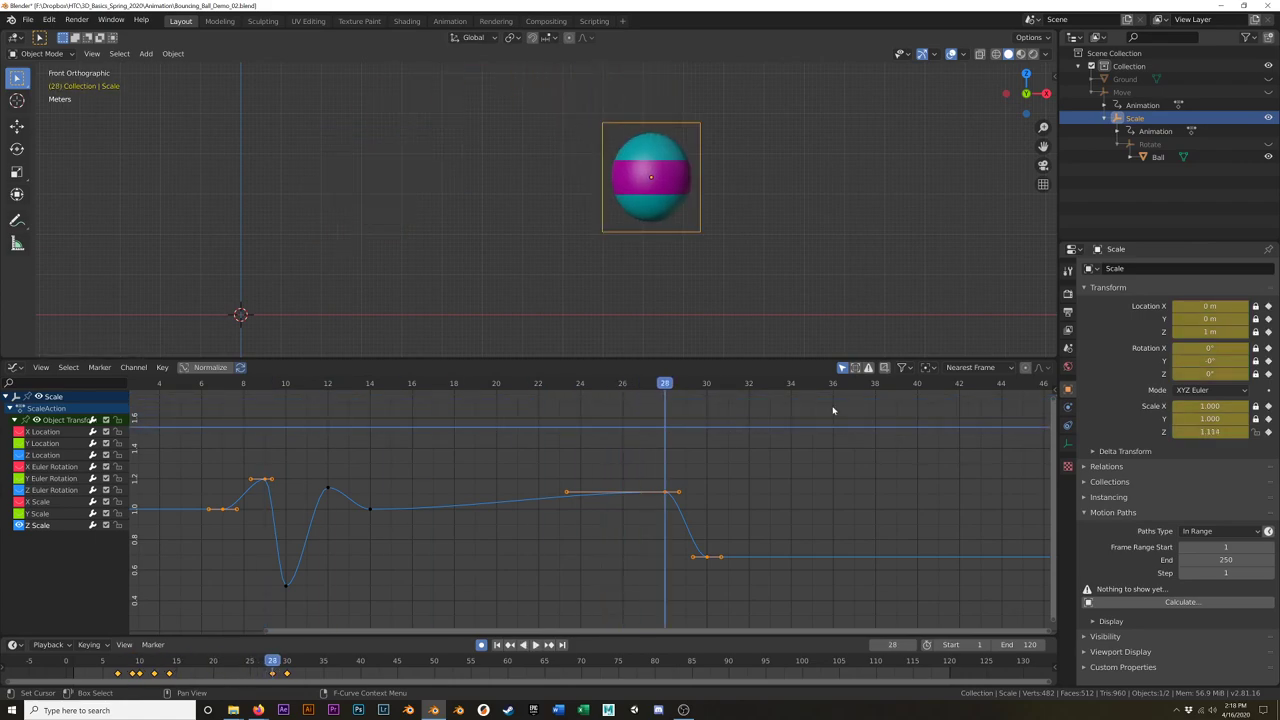
{"action": "key", "text": "s"}
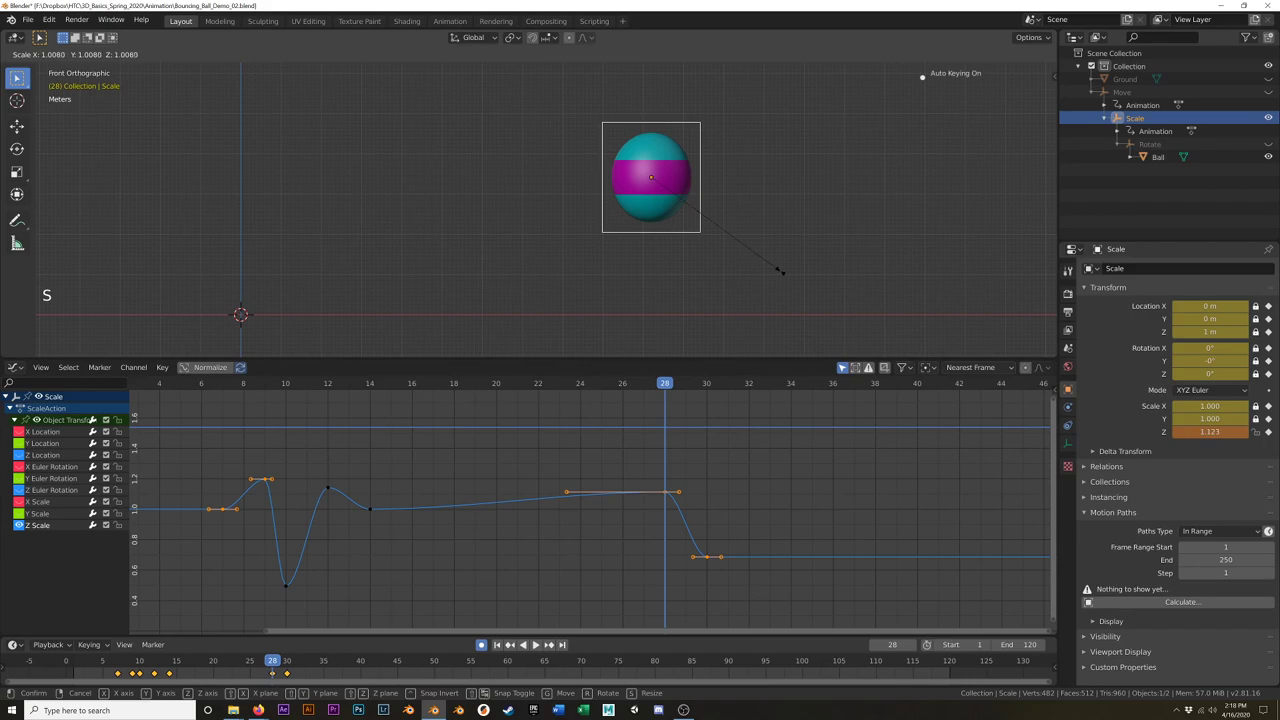
{"action": "left_click", "coordinate": [779, 275]}
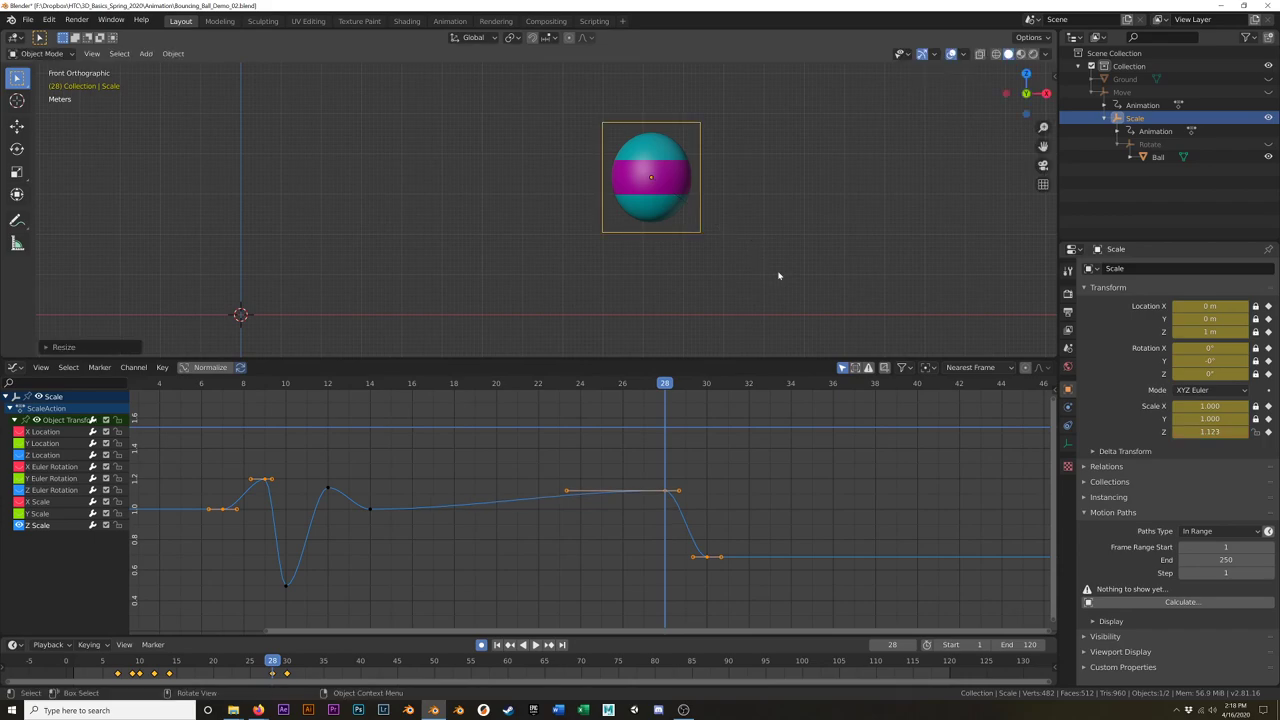
Step: Reset the scale at frame 26 and shift the Z Scale keys on frames 26 and 28 one frame later
{"action": "left_click_drag", "start_coordinate": [665, 386], "coordinate": [624, 387]}
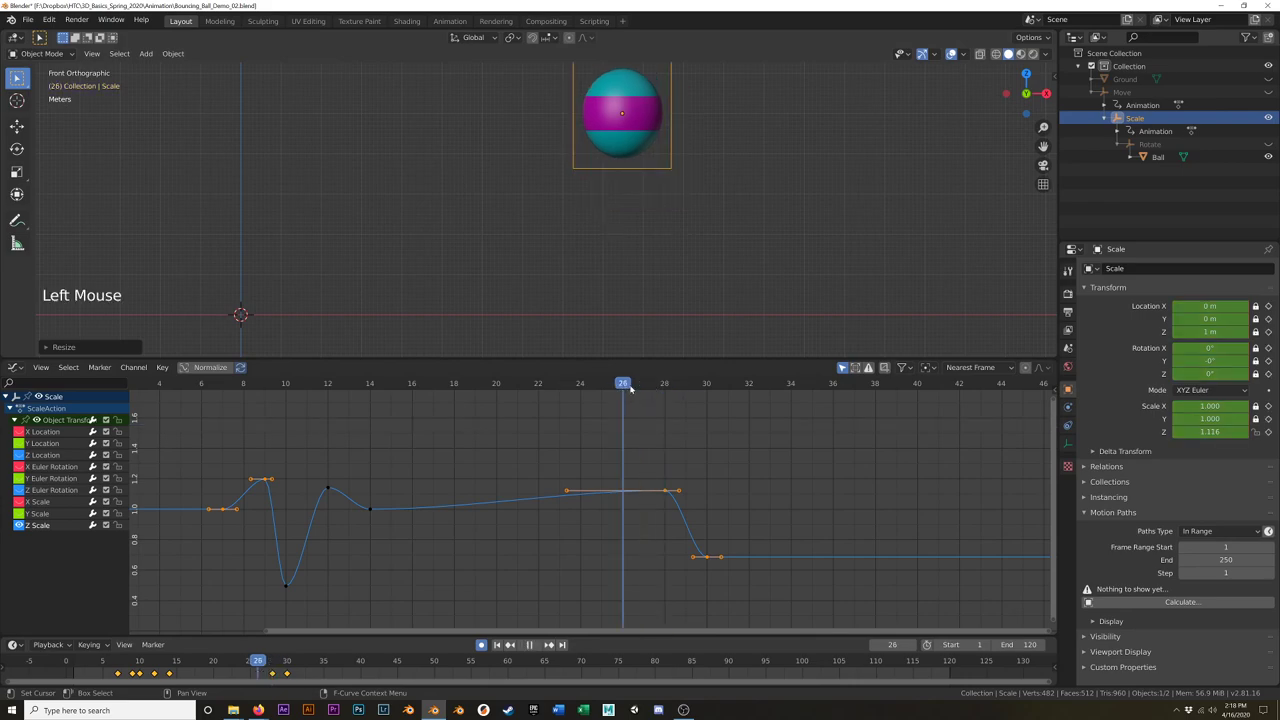
{"action": "key", "text": "alt+s"}
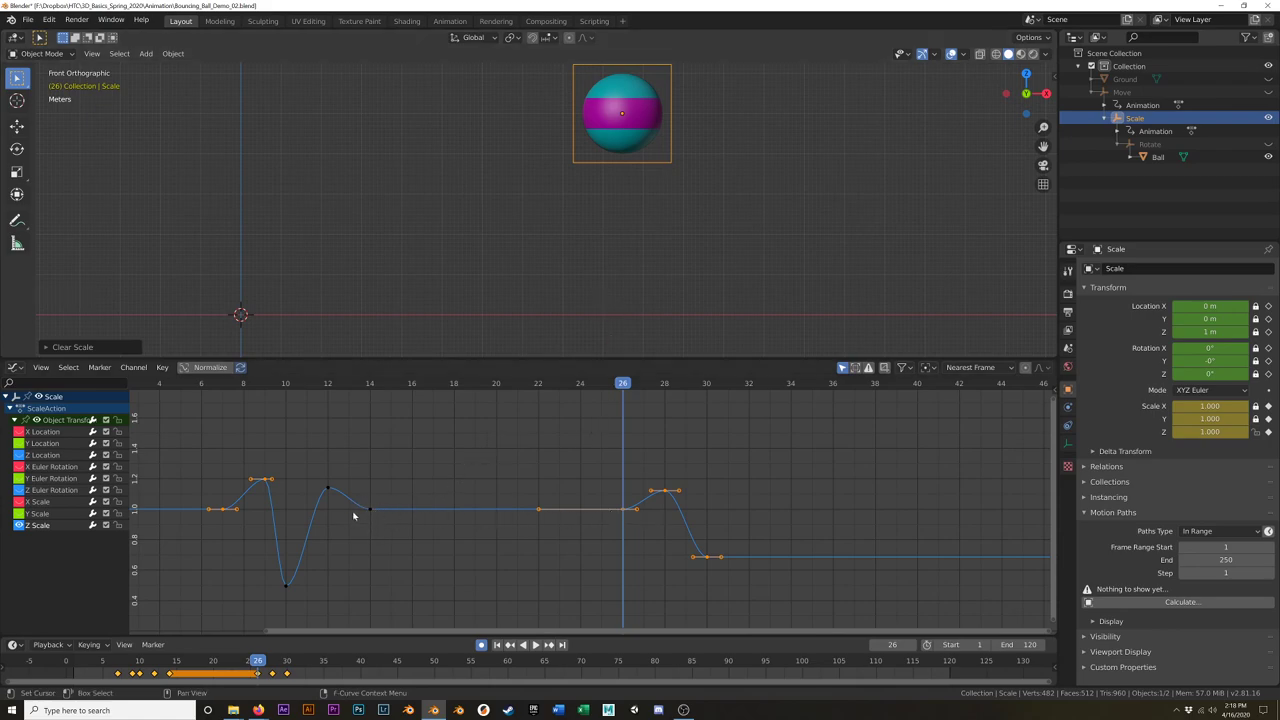
{"action": "left_click_drag", "start_coordinate": [622, 411], "coordinate": [707, 386]}
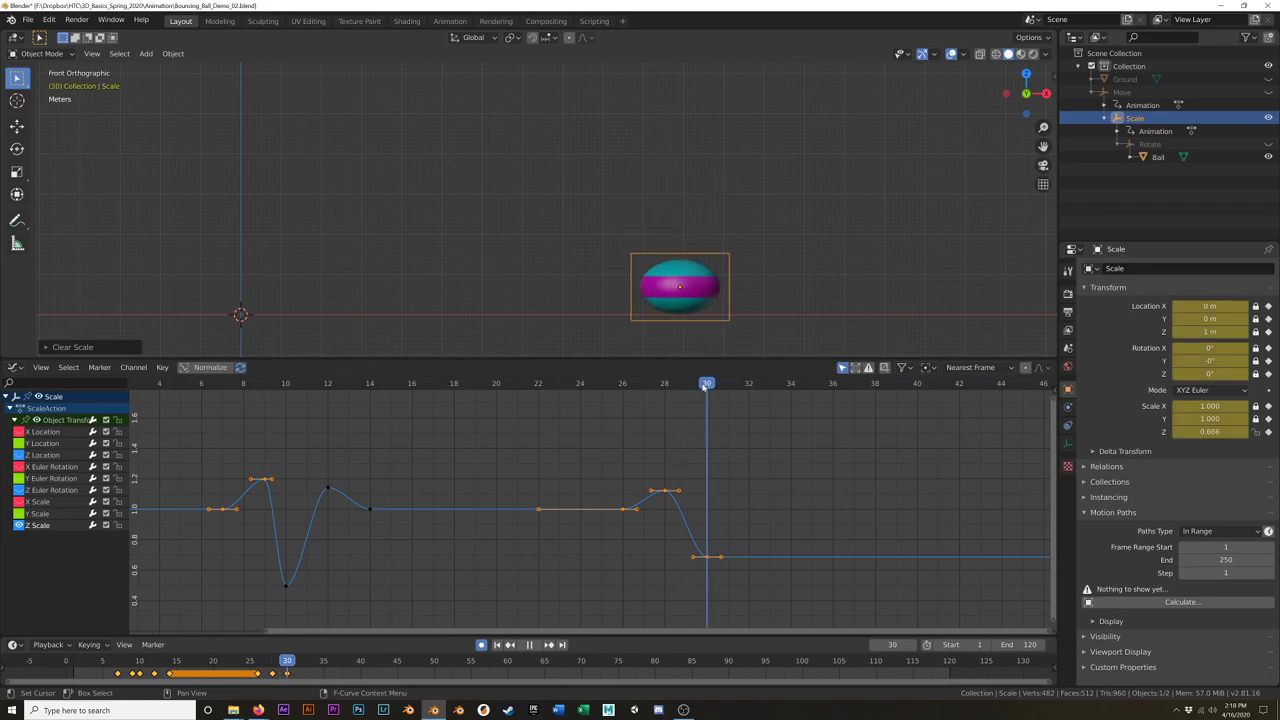
{"action": "mouse_move", "coordinate": [707, 386]}
{"action": "left_mouse_down"}
{"action": "mouse_move", "coordinate": [625, 393]}
{"action": "mouse_move", "coordinate": [706, 390]}
{"action": "left_mouse_up"}
{"action": "left_click_drag", "start_coordinate": [685, 439], "coordinate": [606, 538]}
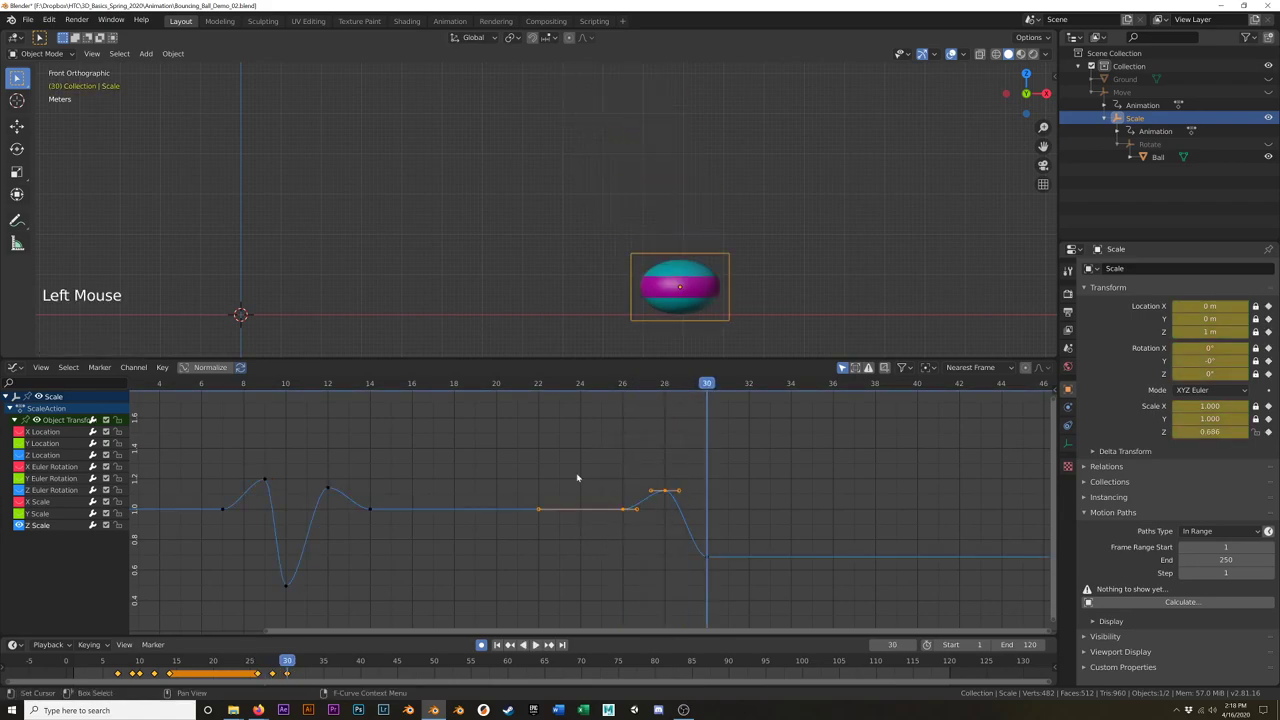
{"action": "key", "text": "g"}
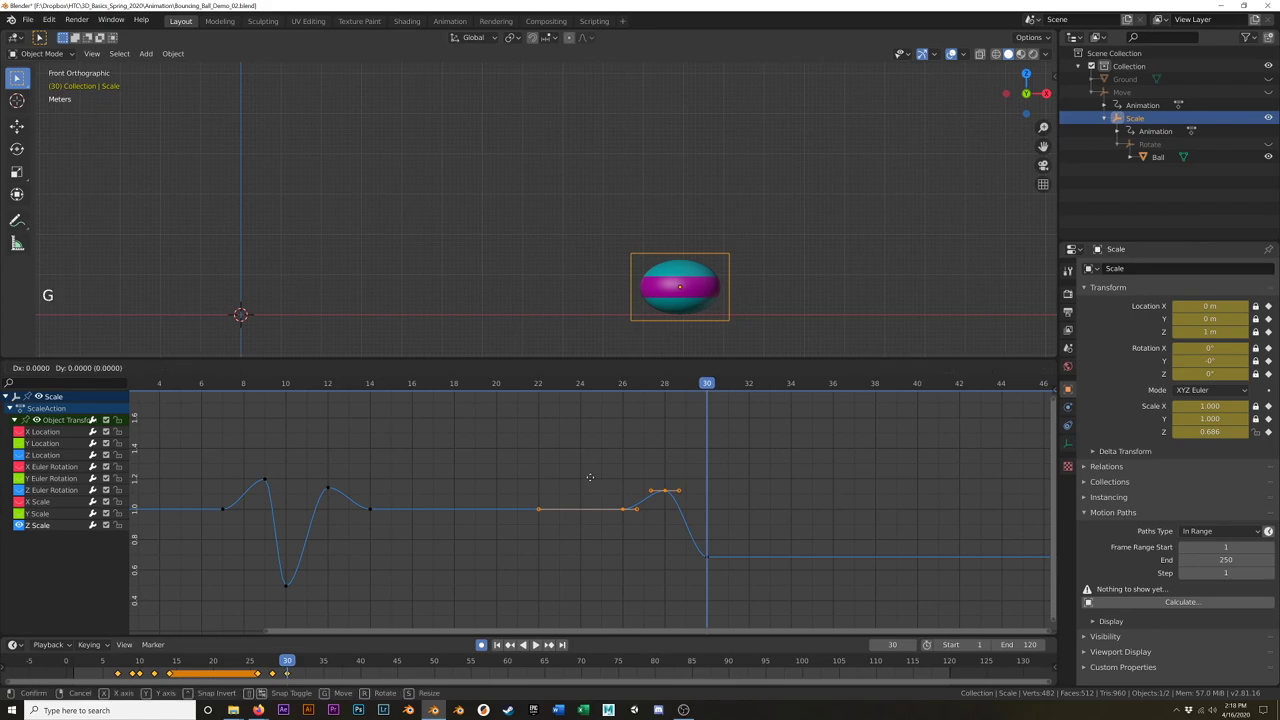
{"action": "left_click", "coordinate": [590, 482]}
Step: At frame 32, stretch the Scale control to about 1.06 in Z for the rebound
{"action": "left_click_drag", "start_coordinate": [631, 384], "coordinate": [747, 403]}
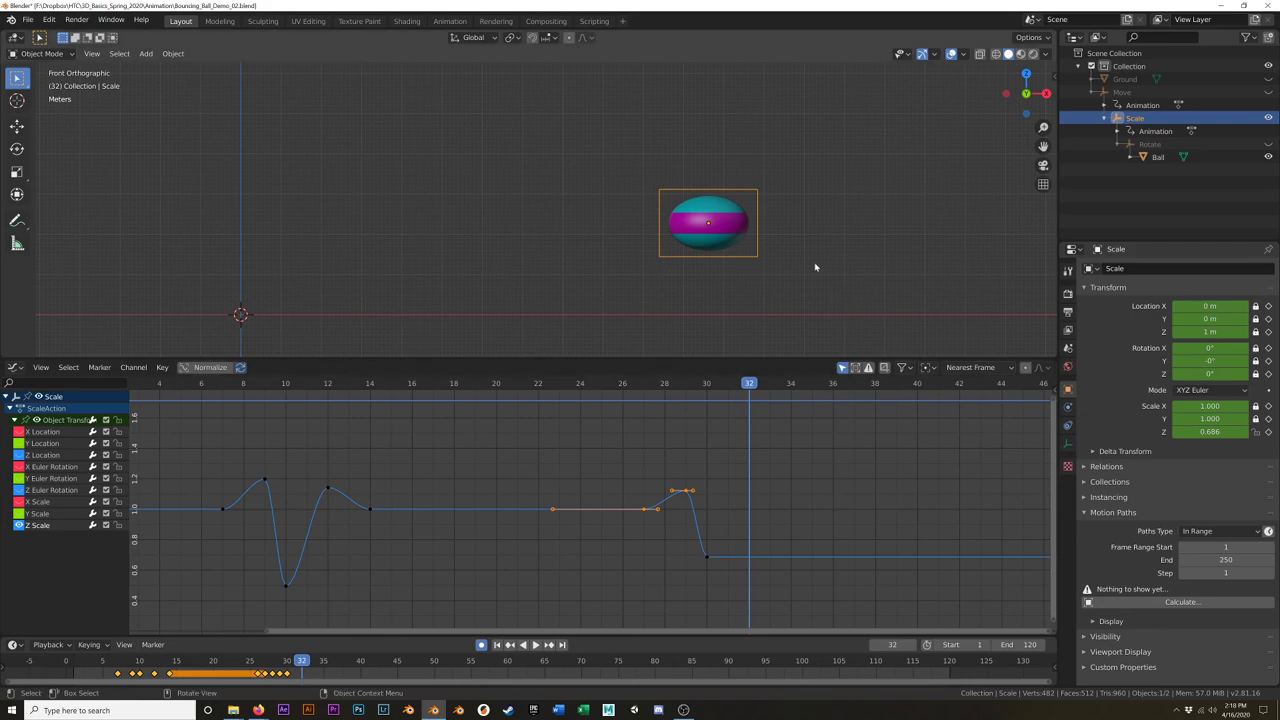
{"action": "key", "text": "s"}
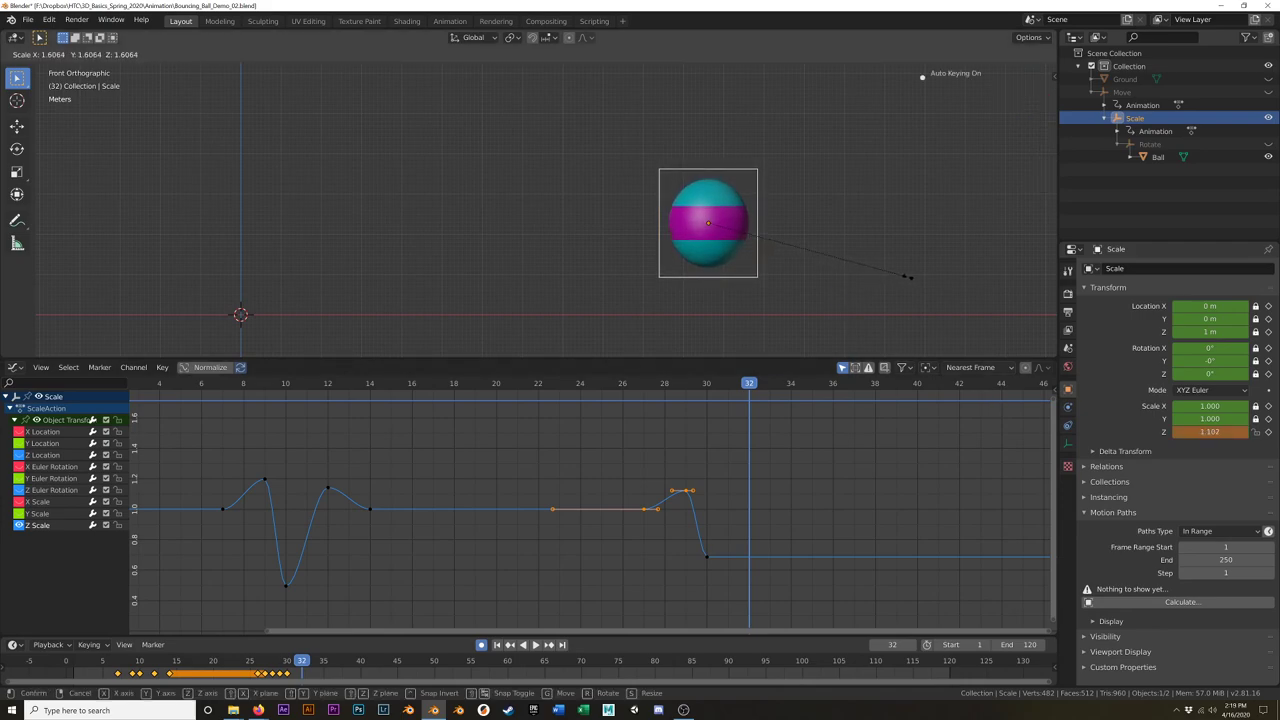
{"action": "left_click", "coordinate": [907, 277]}
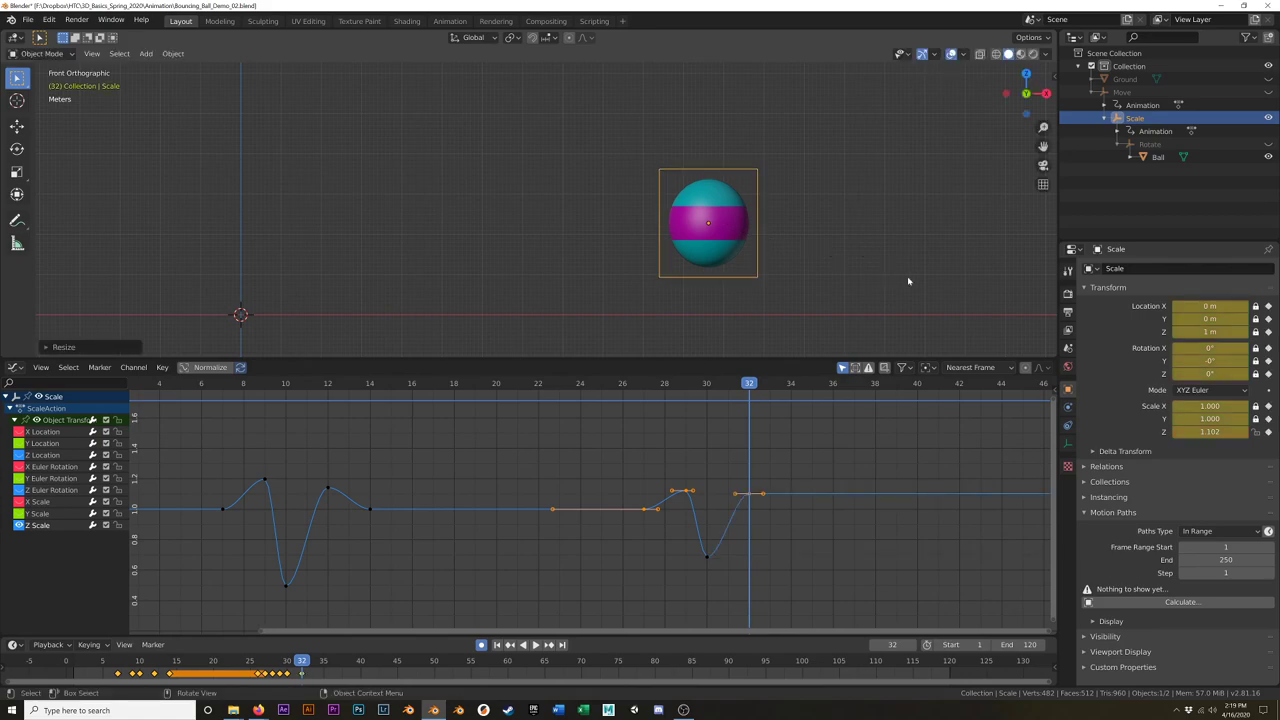
{"action": "key", "text": "s"}
{"action": "left_click", "coordinate": [905, 279]}
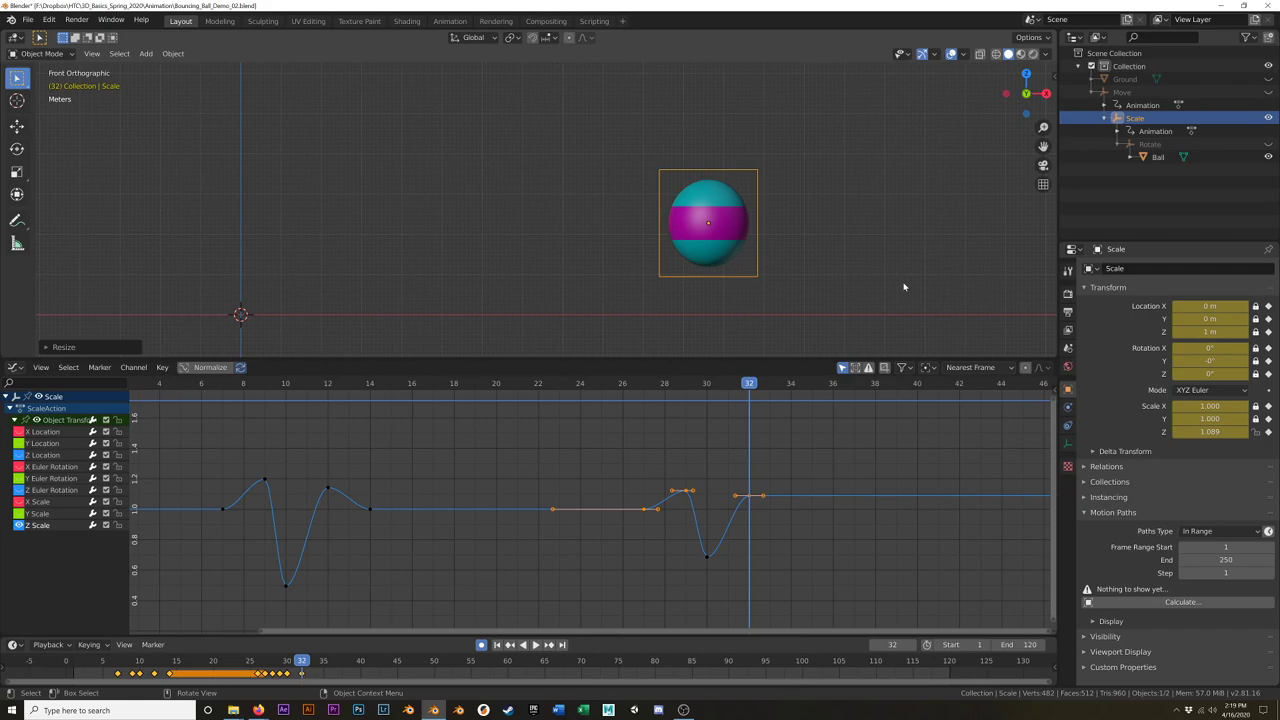
{"action": "key", "text": "s"}
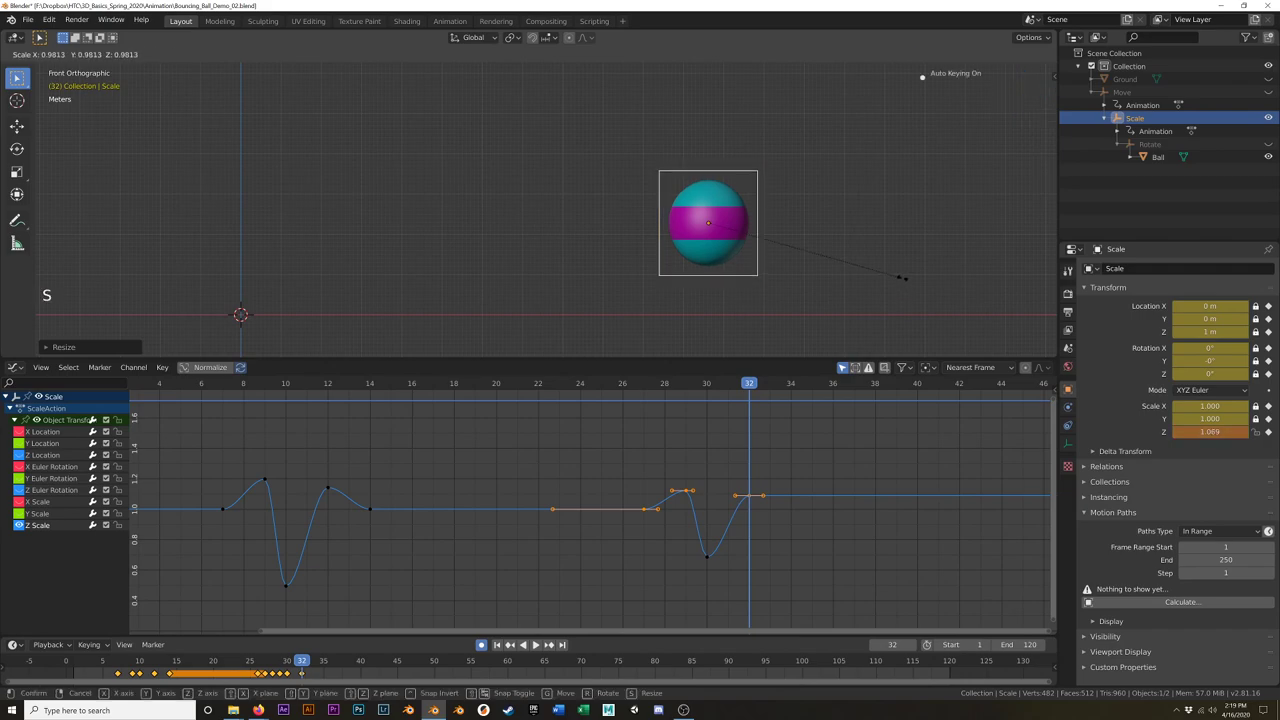
{"action": "left_click", "coordinate": [900, 280]}
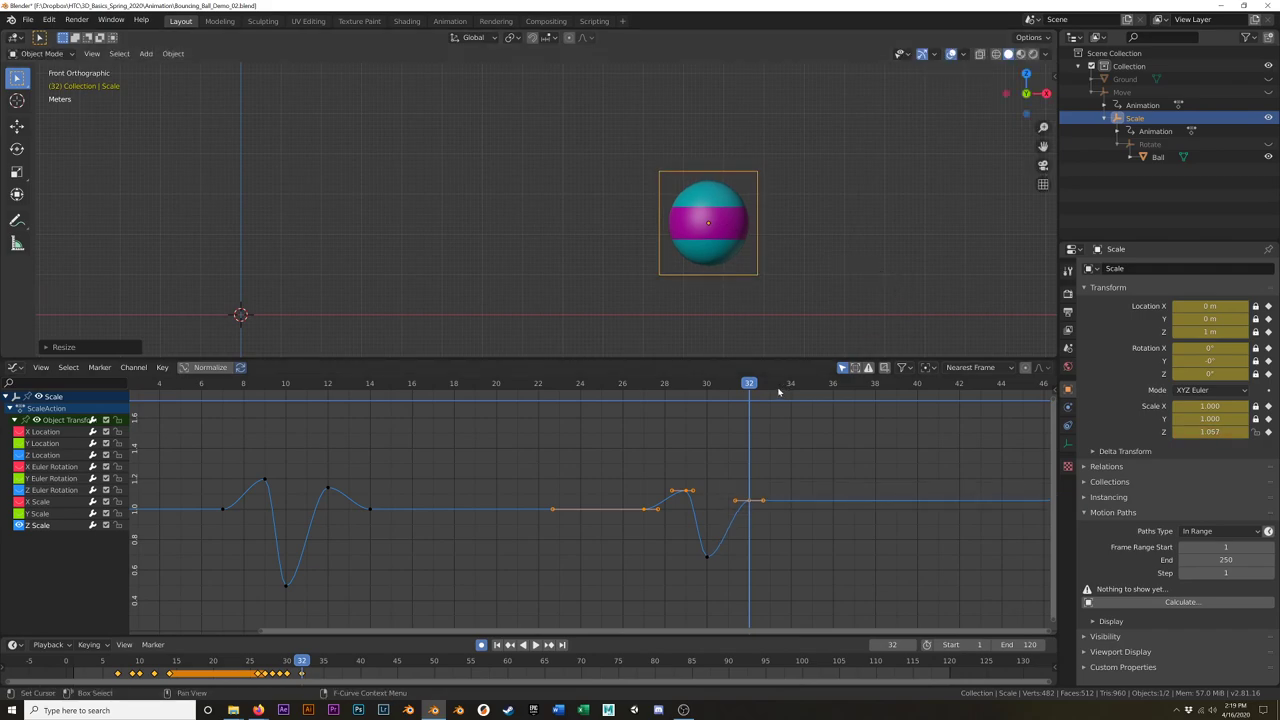
Step: Reset the Scale control to its default scale at frame 34 to end the second bounce's stretch
{"action": "left_click_drag", "start_coordinate": [751, 385], "coordinate": [791, 385]}
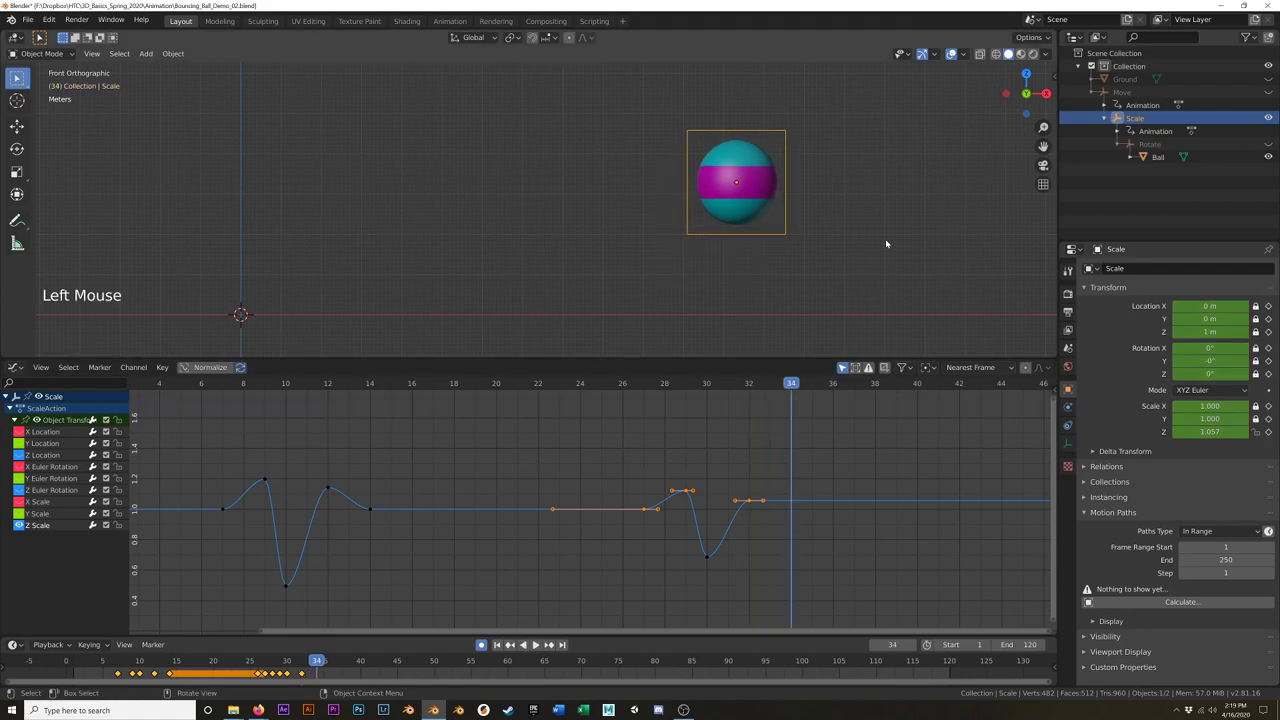
{"action": "key", "text": "alt+s"}
{"action": "scroll", "coordinate": [777, 534], "scroll_direction": "down", "scroll_amount": 7}
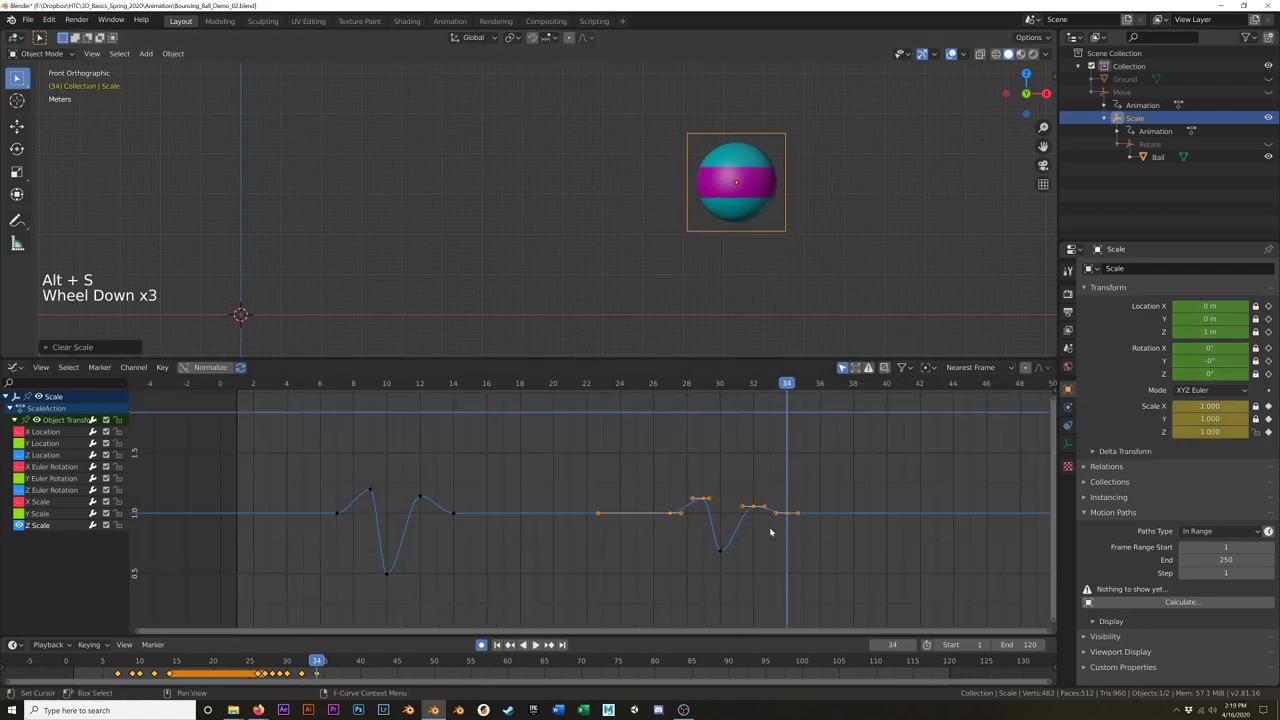
{"action": "middle_click_drag", "start_coordinate": [822, 490], "coordinate": [726, 473], "text": "shift"}
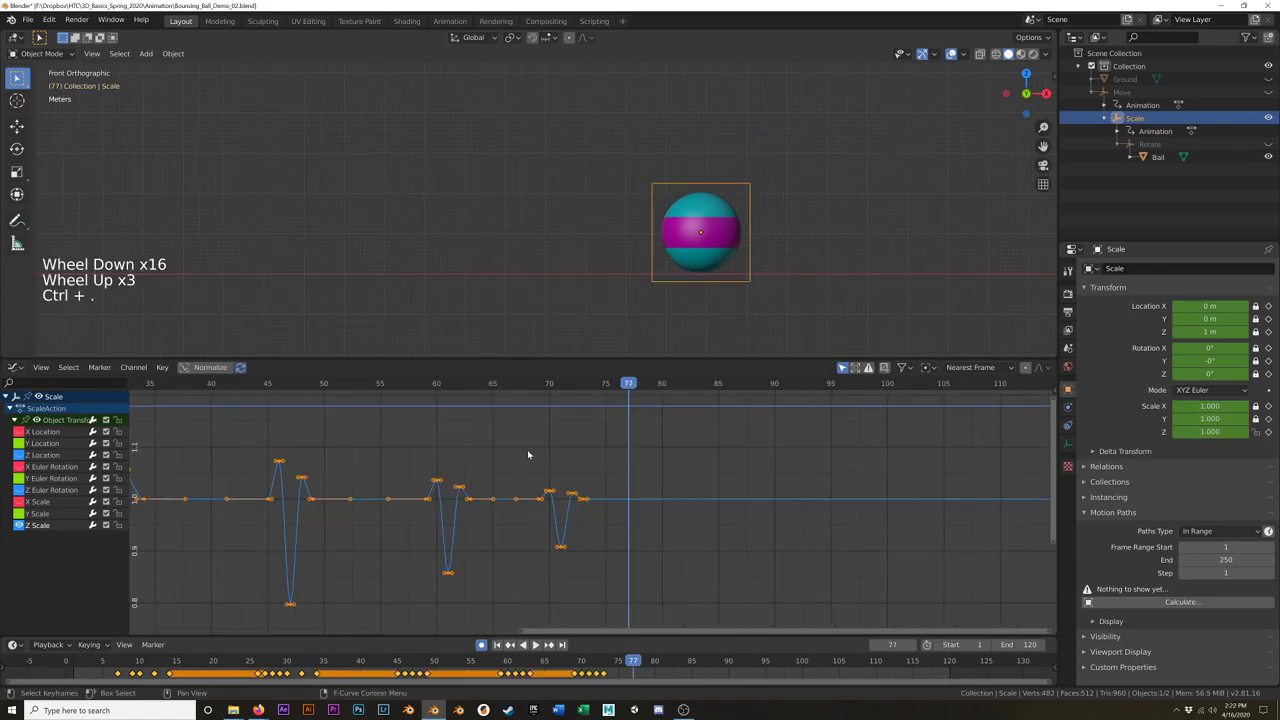
{"action": "key", "text": "ctrl+period"}
{"action": "middle_click_drag", "start_coordinate": [538, 445], "coordinate": [720, 467], "text": "shift"}
{"action": "scroll", "coordinate": [720, 467], "scroll_direction": "up", "scroll_amount": 2}
{"action": "scroll", "coordinate": [703, 474], "scroll_direction": "down", "scroll_amount": 2}
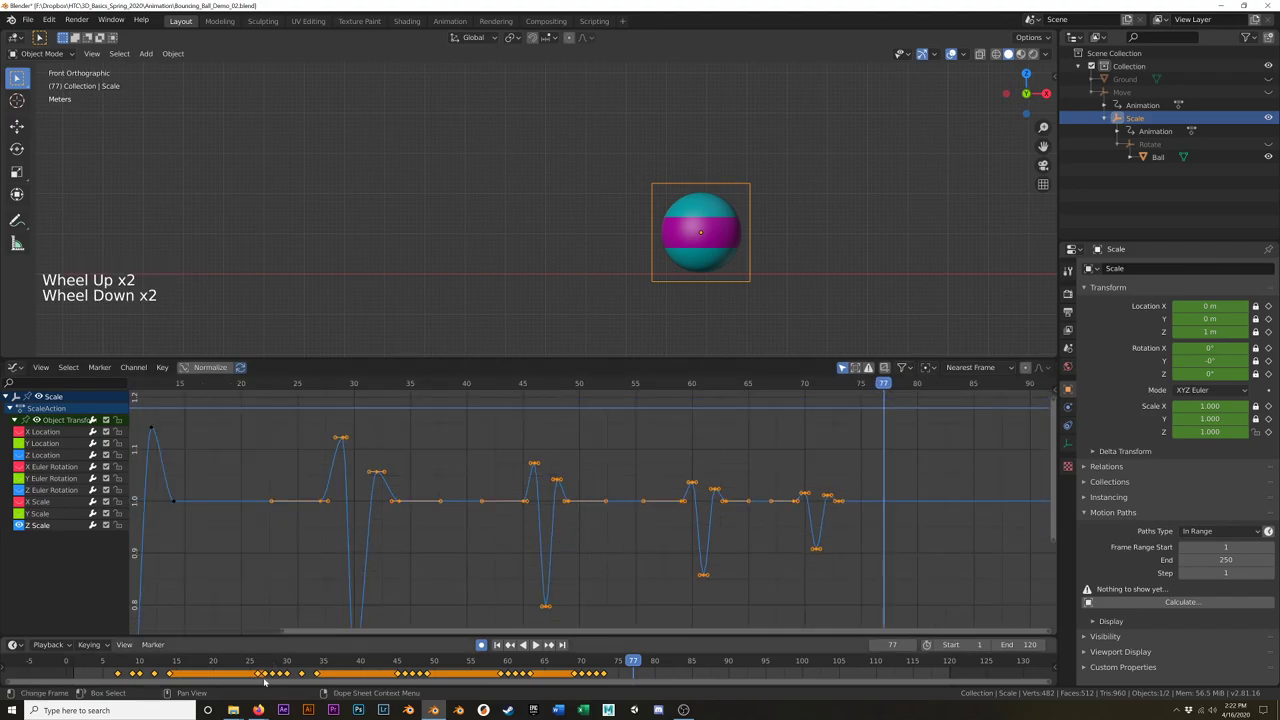
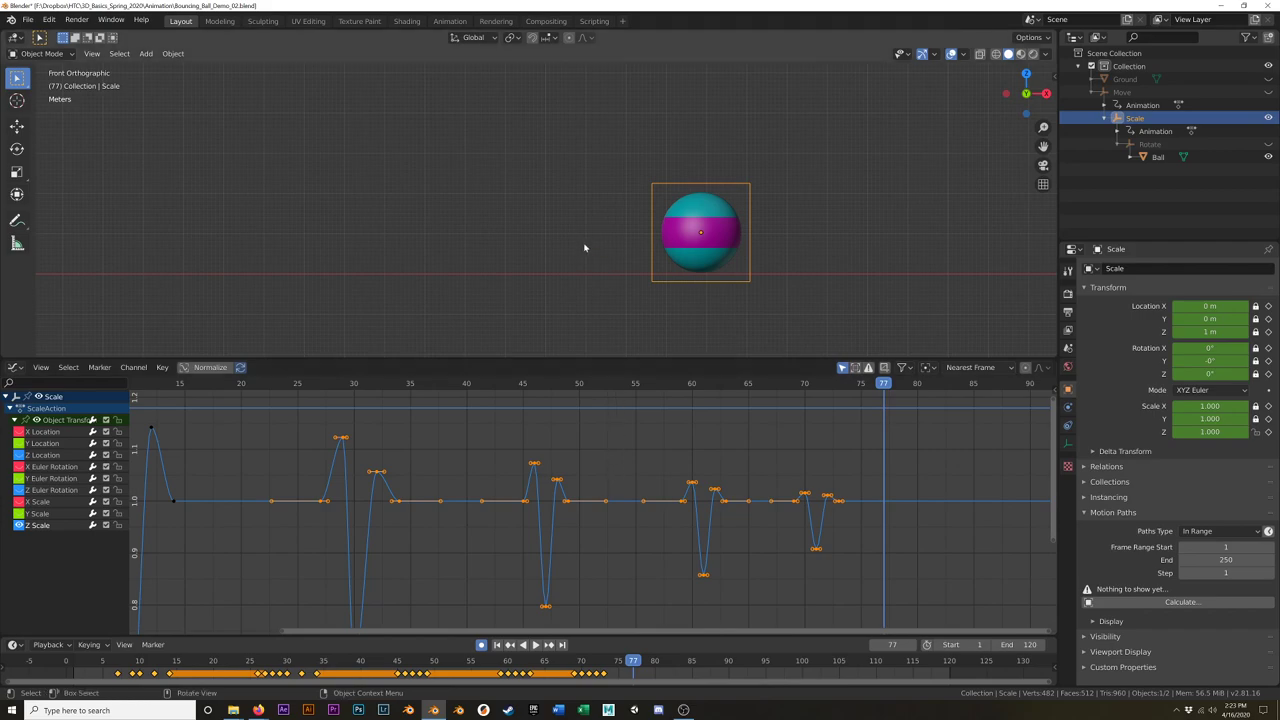
Step: Hide the Scale control and play back the animation to review the squash and stretch on all bounces
{"action": "scroll", "coordinate": [580, 255], "scroll_direction": "down", "scroll_amount": 3}
{"action": "middle_click_drag", "start_coordinate": [578, 245], "coordinate": [651, 294], "text": "shift"}
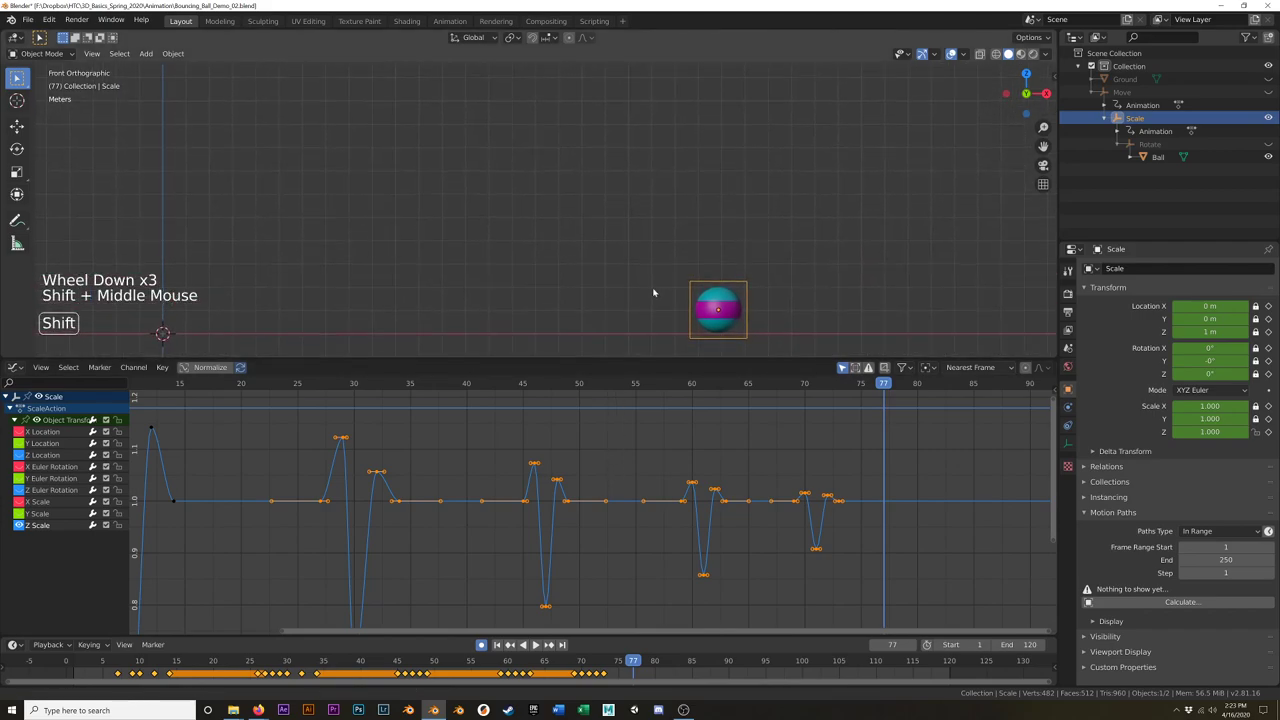
{"action": "left_click", "coordinate": [1269, 119]}
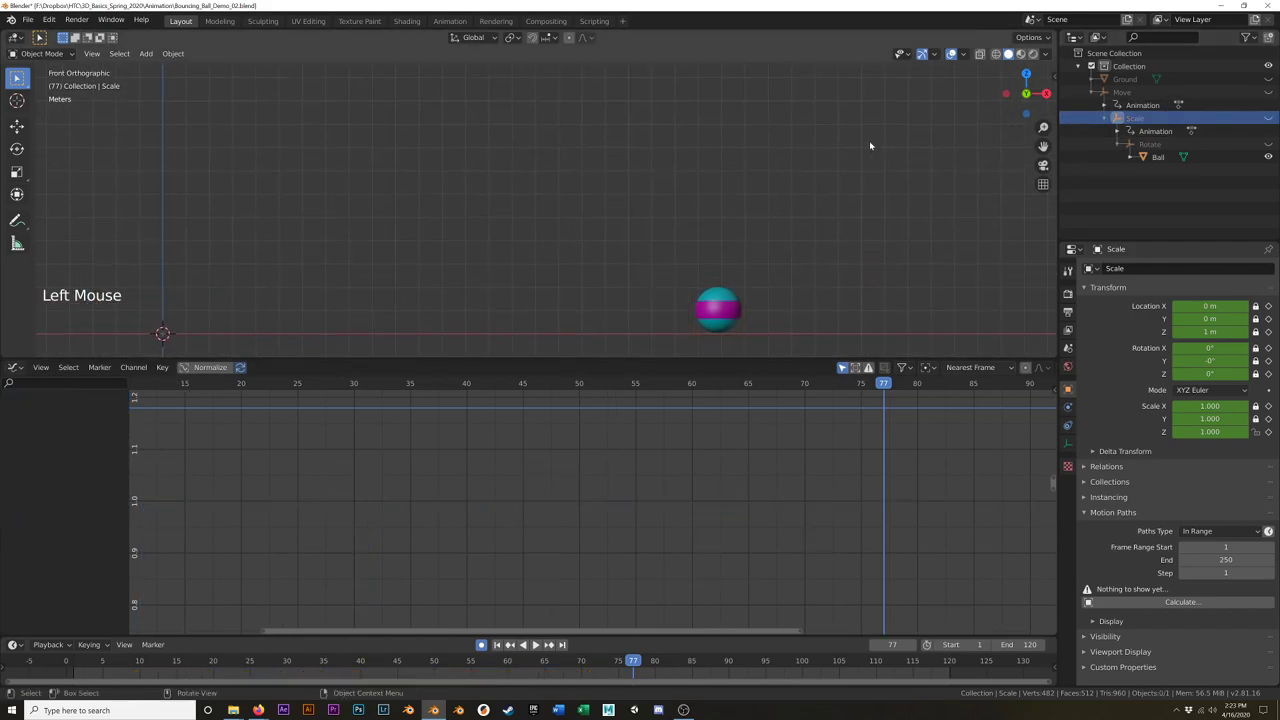
{"action": "key", "text": "space"}
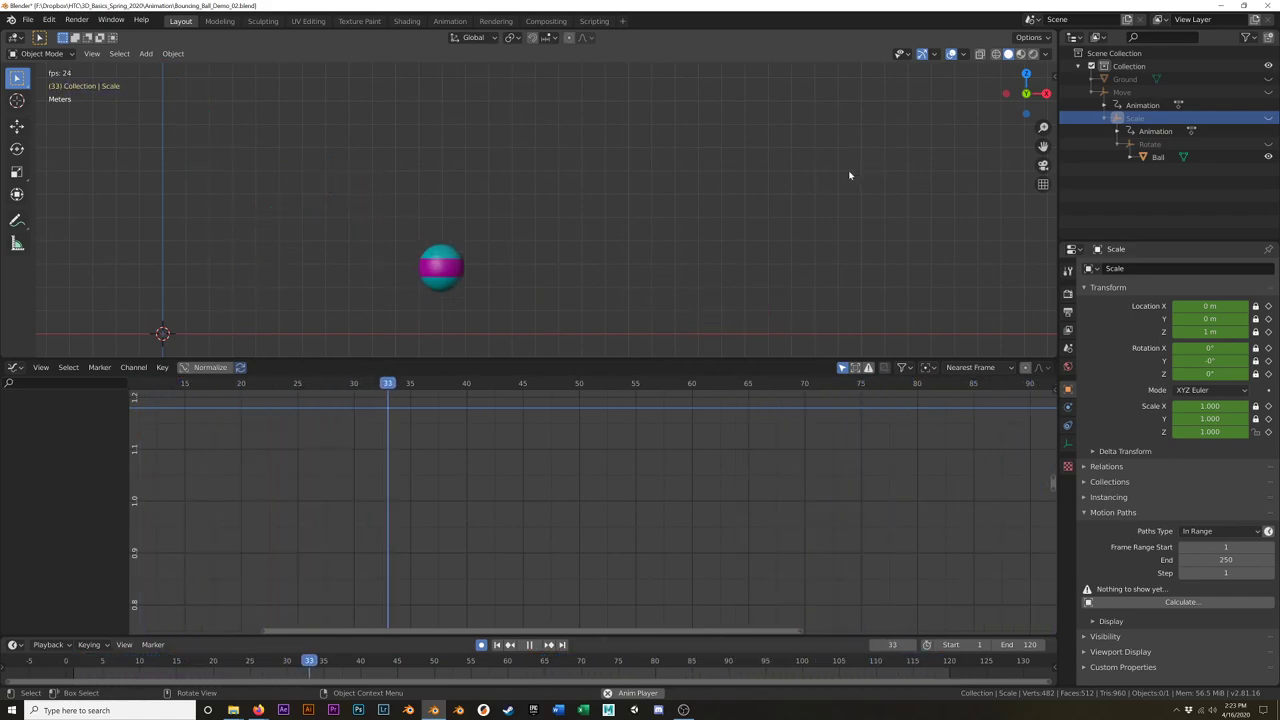
{"action": "key", "text": "space"}
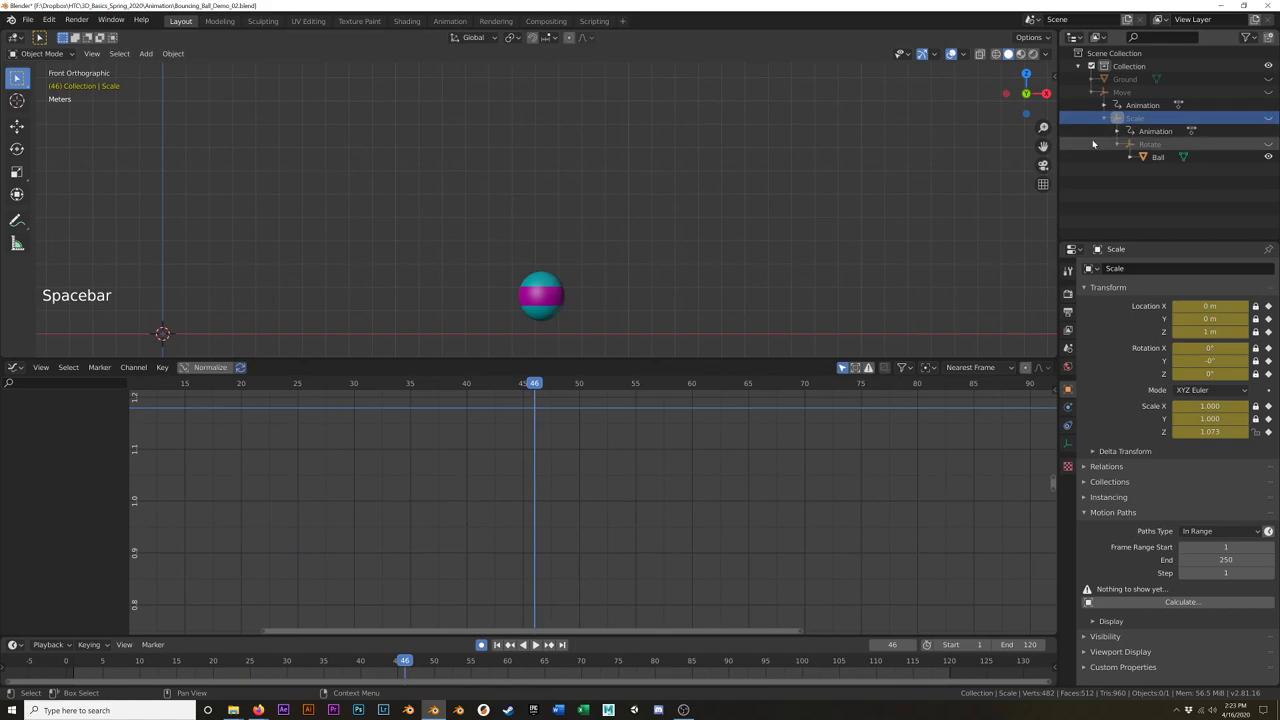
Step: Unhide and select the Rotate control, and insert a rotation keyframe at frame 1
{"action": "left_click", "coordinate": [1175, 157]}
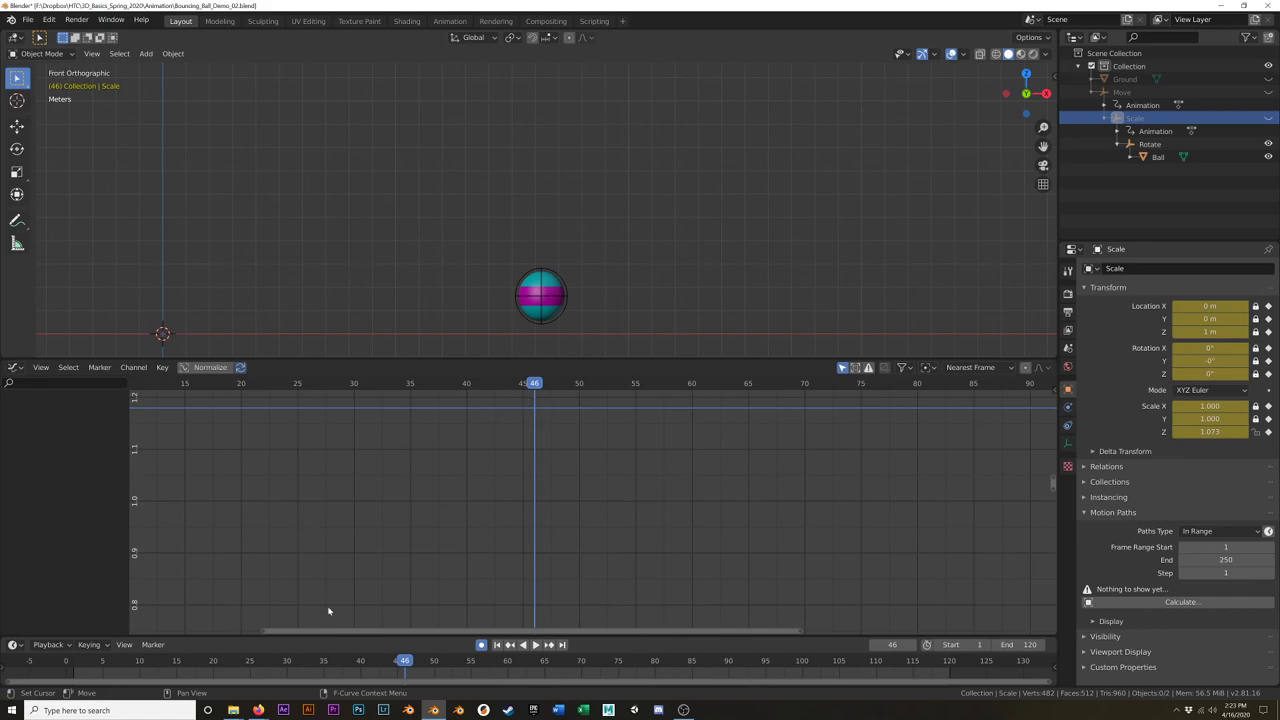
{"action": "left_click", "coordinate": [497, 645]}
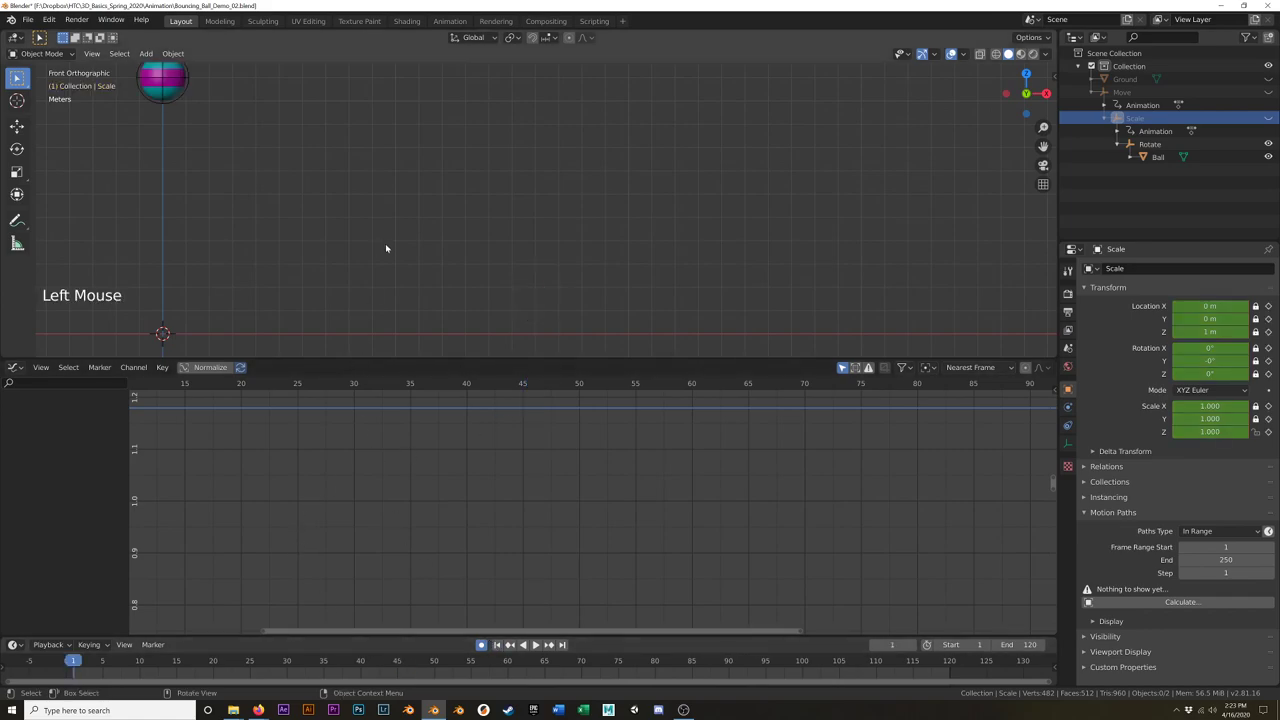
{"action": "left_click", "coordinate": [192, 97]}
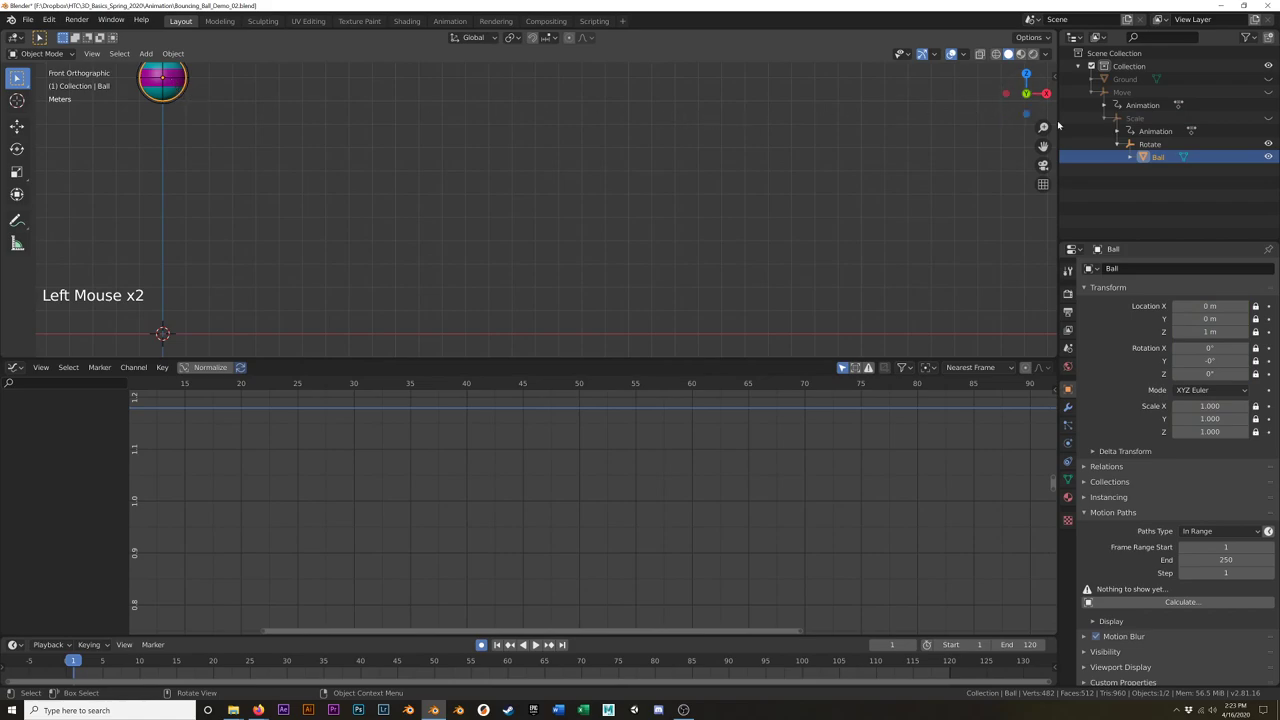
{"action": "left_click", "coordinate": [715, 131]}
{"action": "middle_click_drag", "start_coordinate": [238, 128], "coordinate": [326, 149], "text": "shift"}
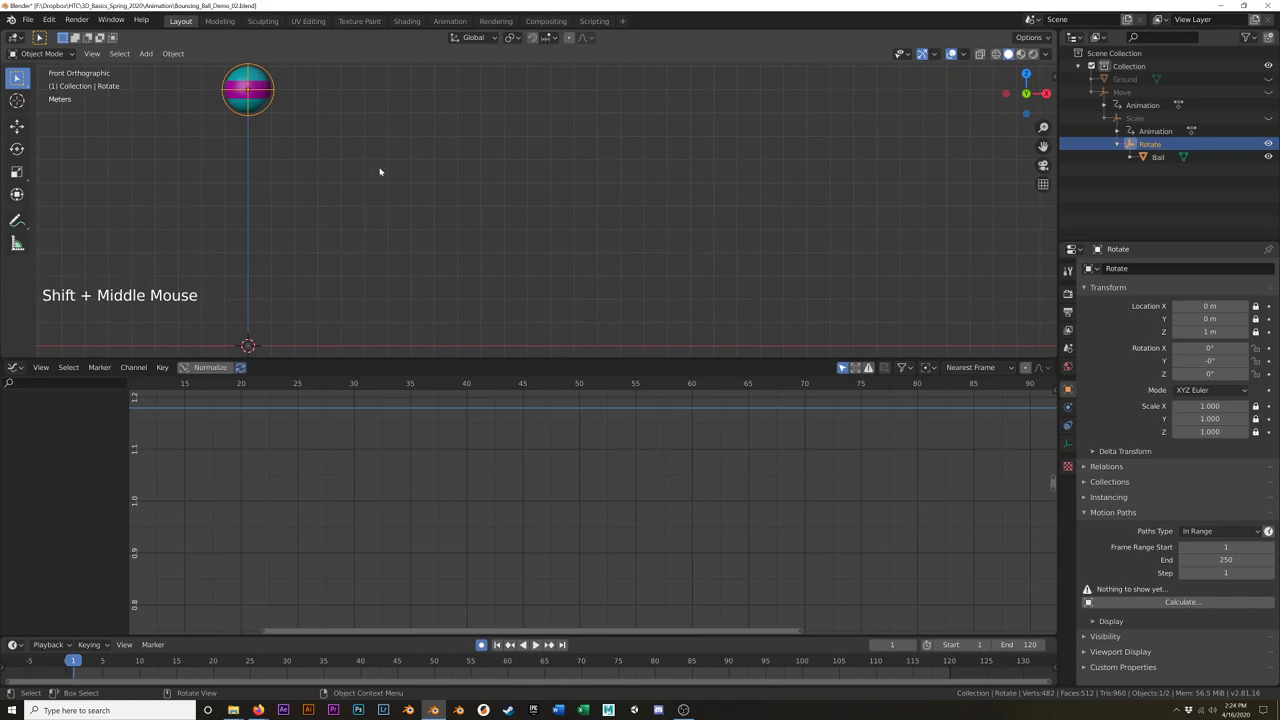
{"action": "key", "text": "i"}
{"action": "left_click", "coordinate": [390, 133]}
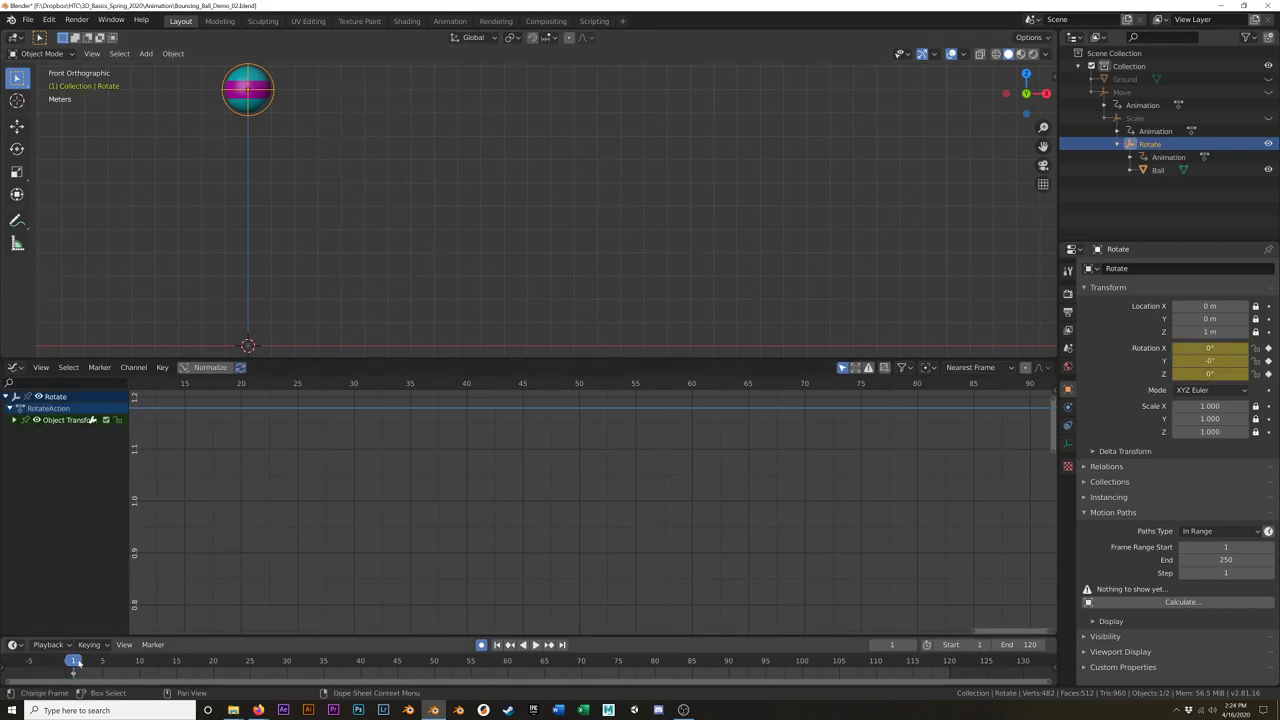
Step: Replace the Graph Editor with the Dope Sheet and unhide the Scale and Move controls to show their keys
{"action": "left_click_drag", "start_coordinate": [74, 661], "coordinate": [783, 667]}
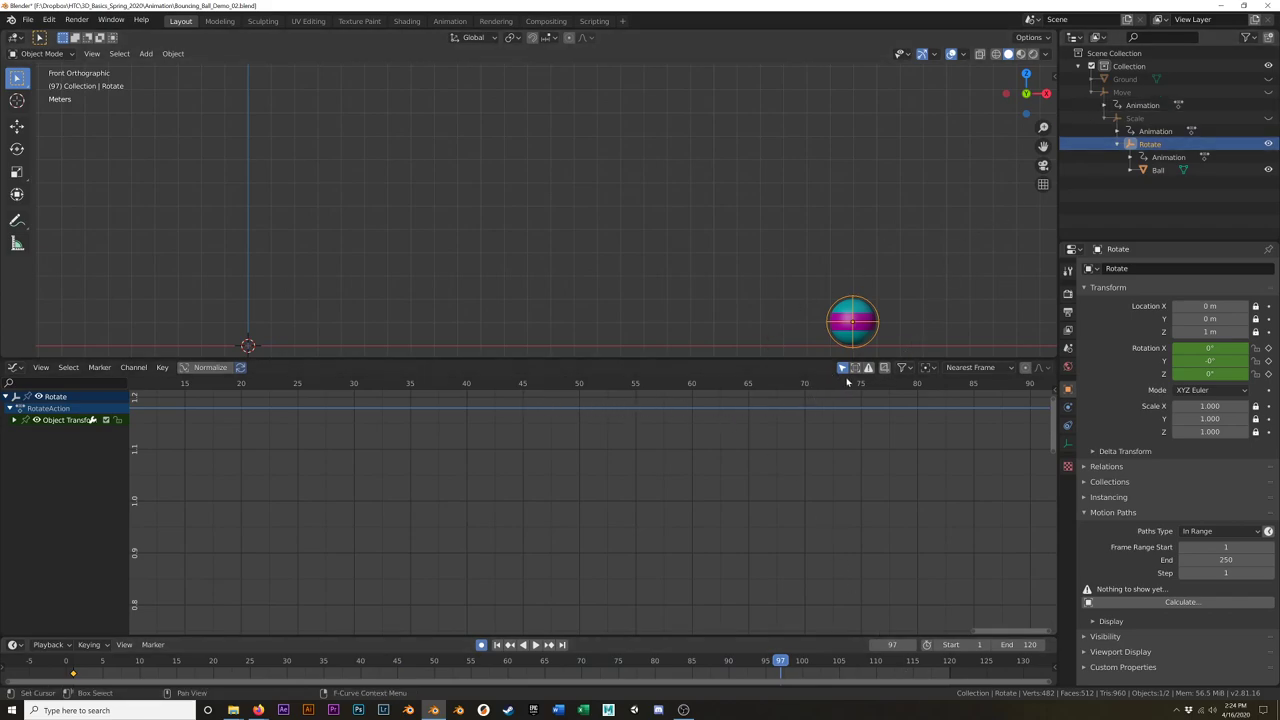
{"action": "left_click", "coordinate": [14, 369]}
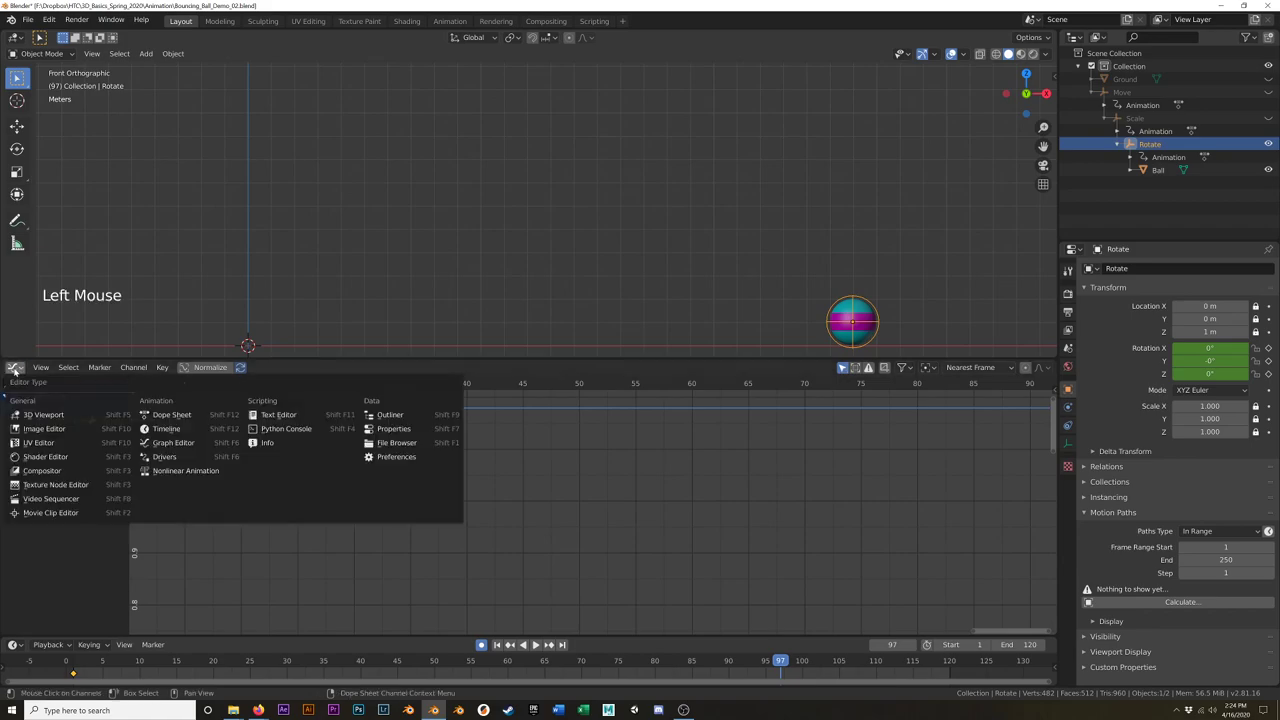
{"action": "left_click", "coordinate": [167, 415]}
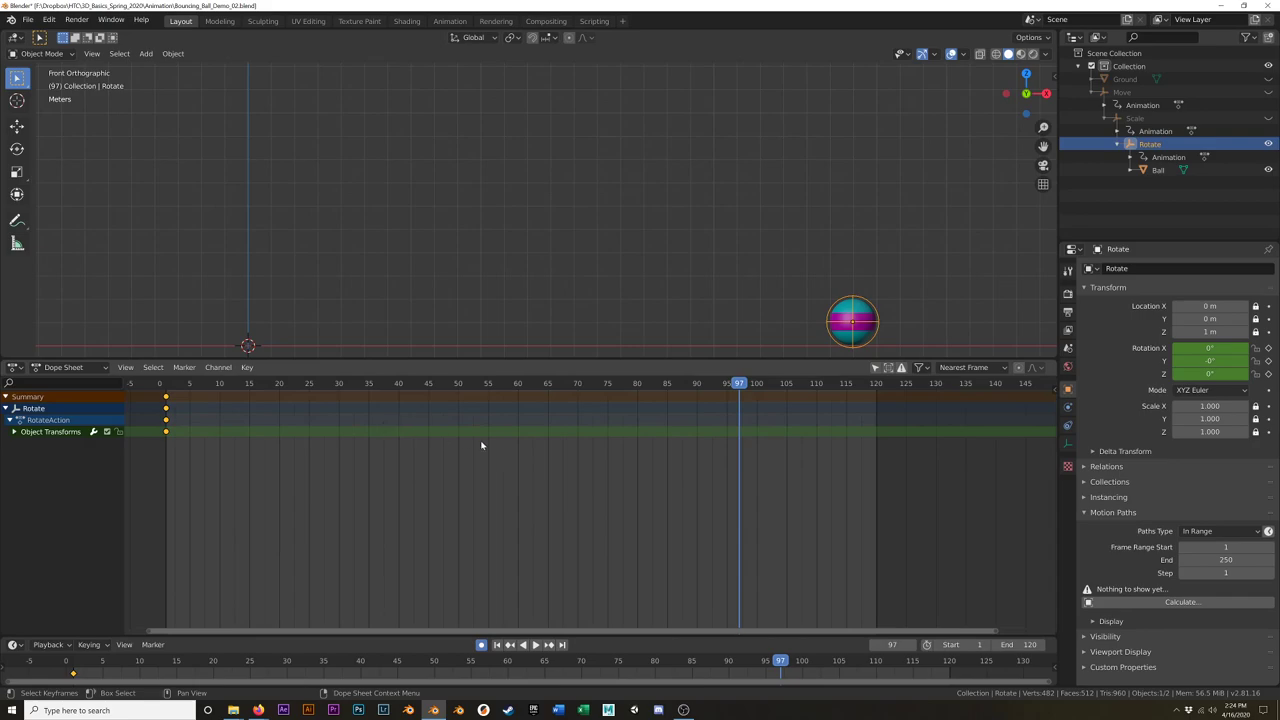
{"action": "left_click", "coordinate": [1268, 118]}
{"action": "left_click", "coordinate": [1268, 92]}
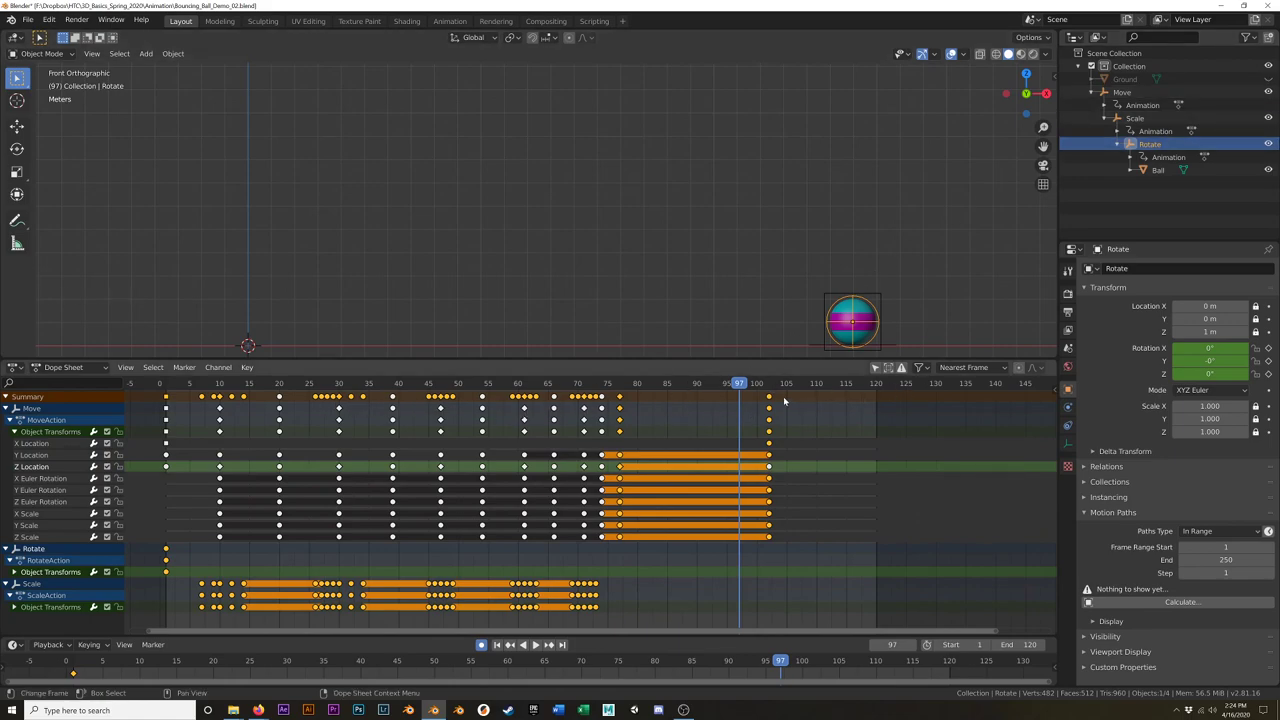
Step: Set the current frame to the Move control's last key at frame 102, restrict the keys to selected objects, and hide the Move and Scale controls
{"action": "left_click", "coordinate": [877, 368]}
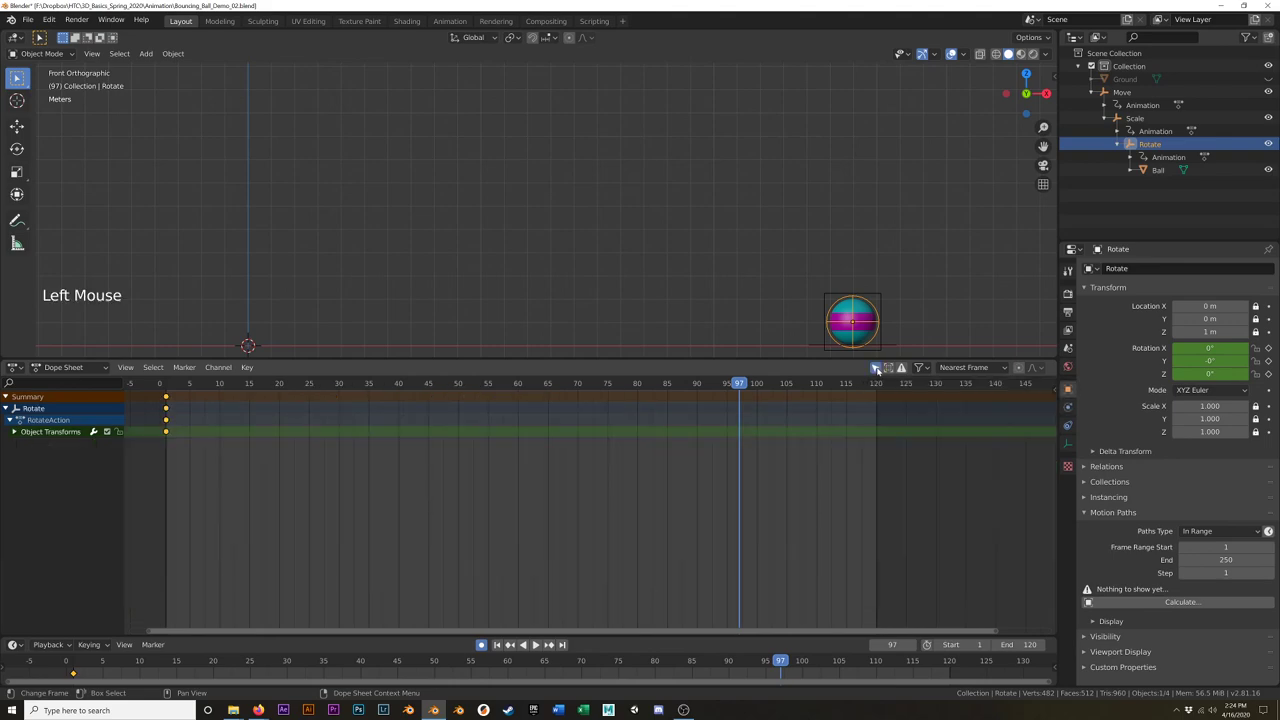
{"action": "left_click", "coordinate": [877, 368]}
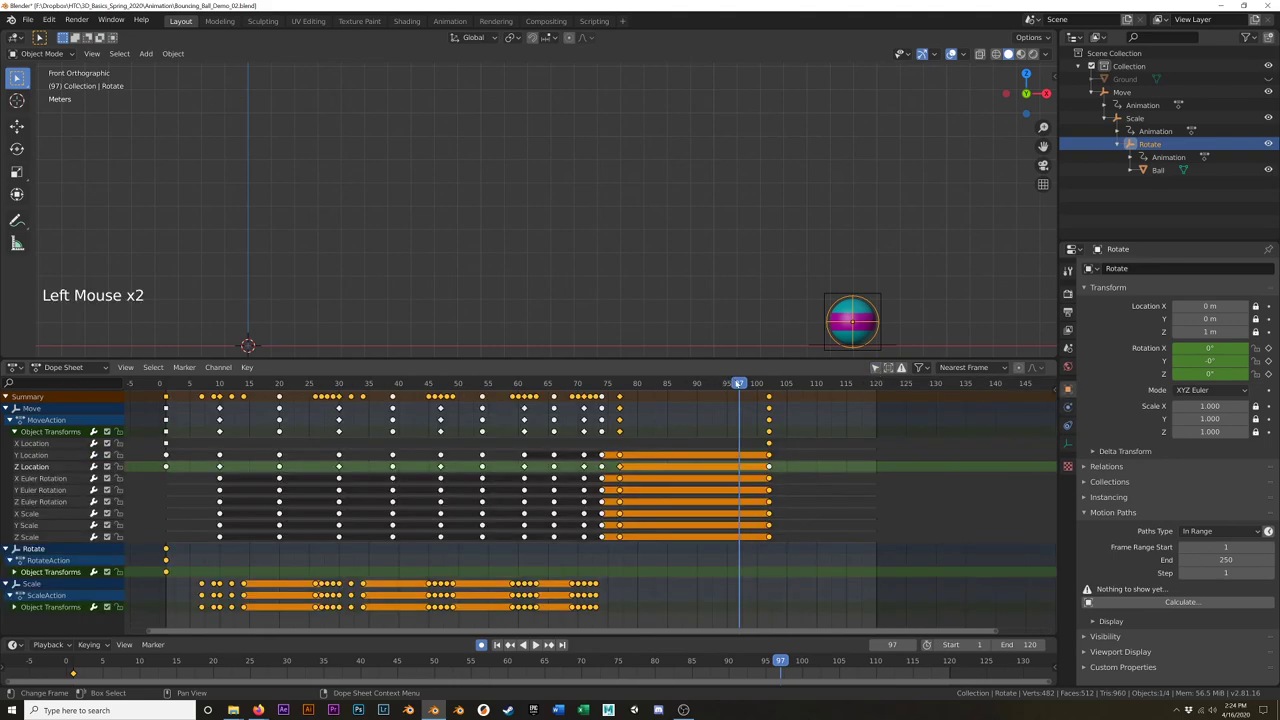
{"action": "left_click_drag", "start_coordinate": [745, 391], "coordinate": [769, 386]}
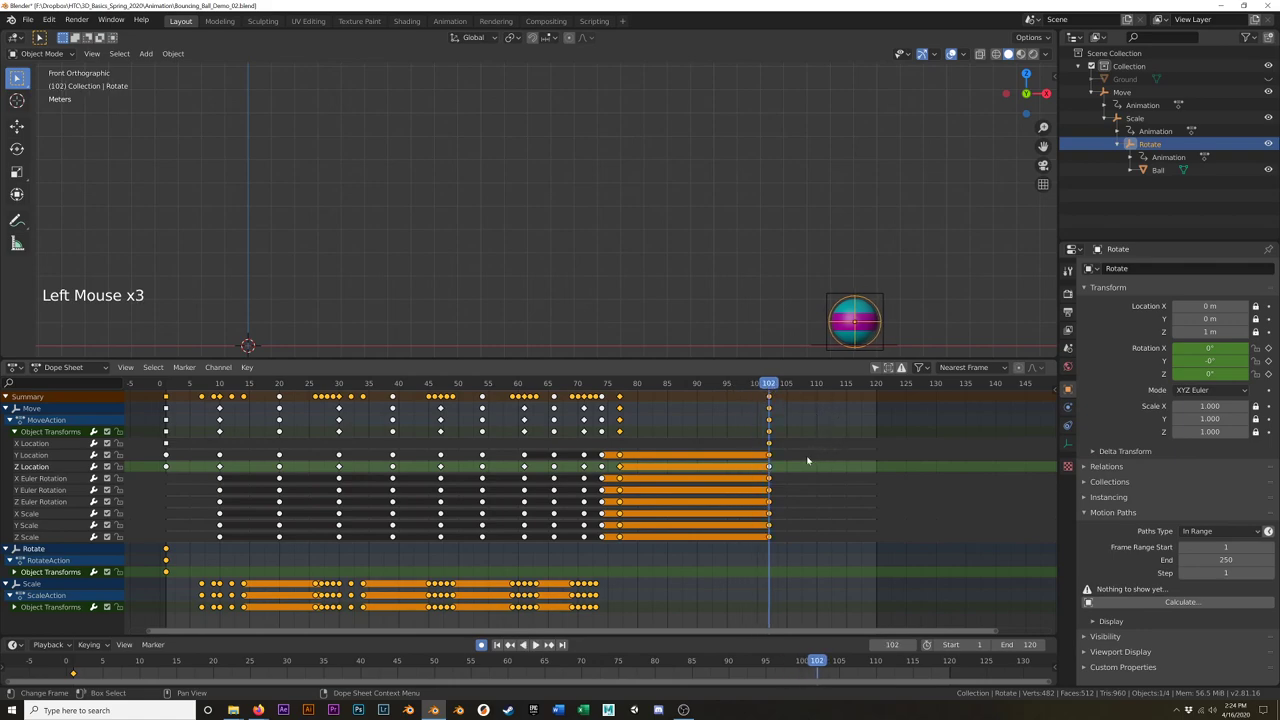
{"action": "left_click", "coordinate": [875, 368]}
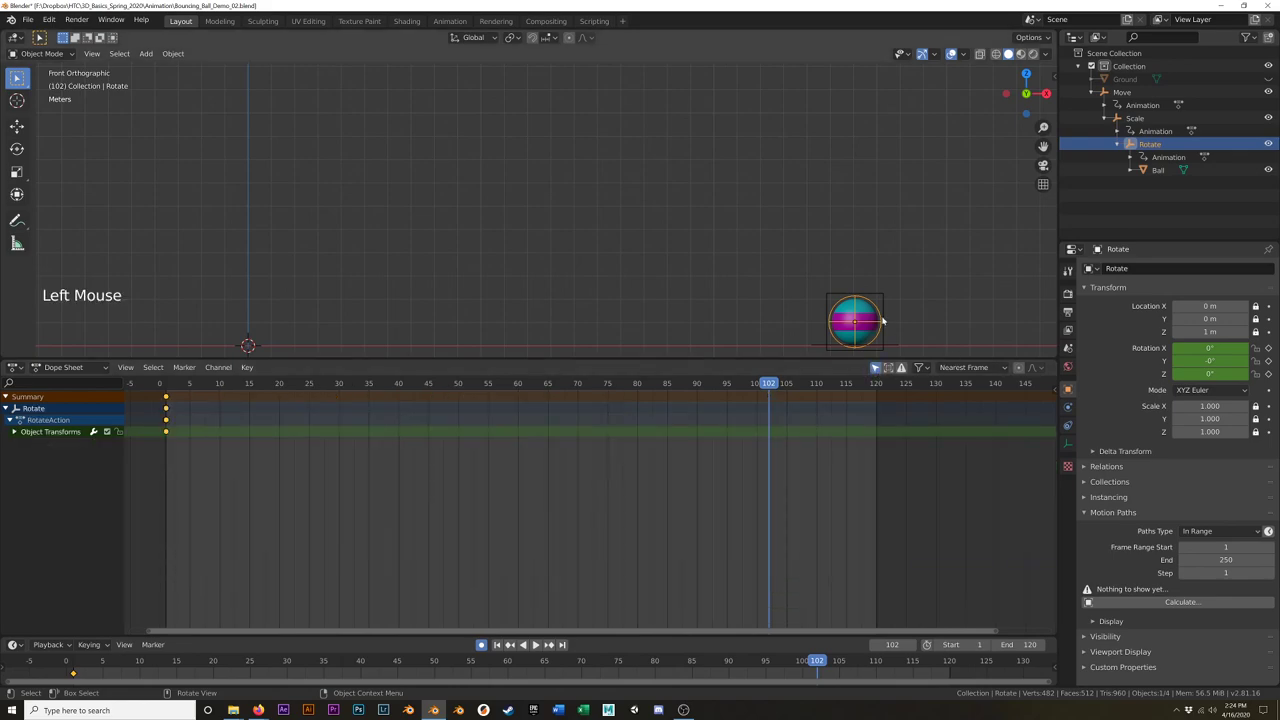
{"action": "left_click", "coordinate": [1269, 93]}
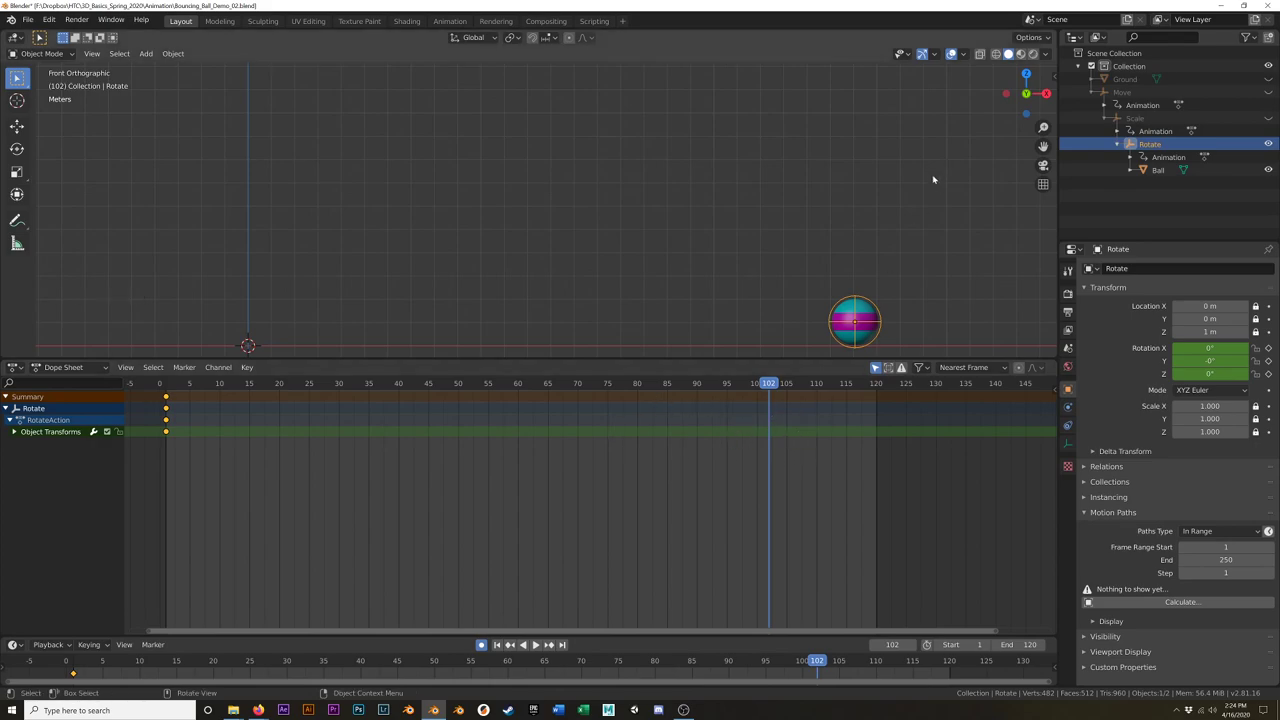
Step: Rotate the Rotate control about 1403° around Y at frame 102 and play back the spin
{"action": "key", "text": "r"}
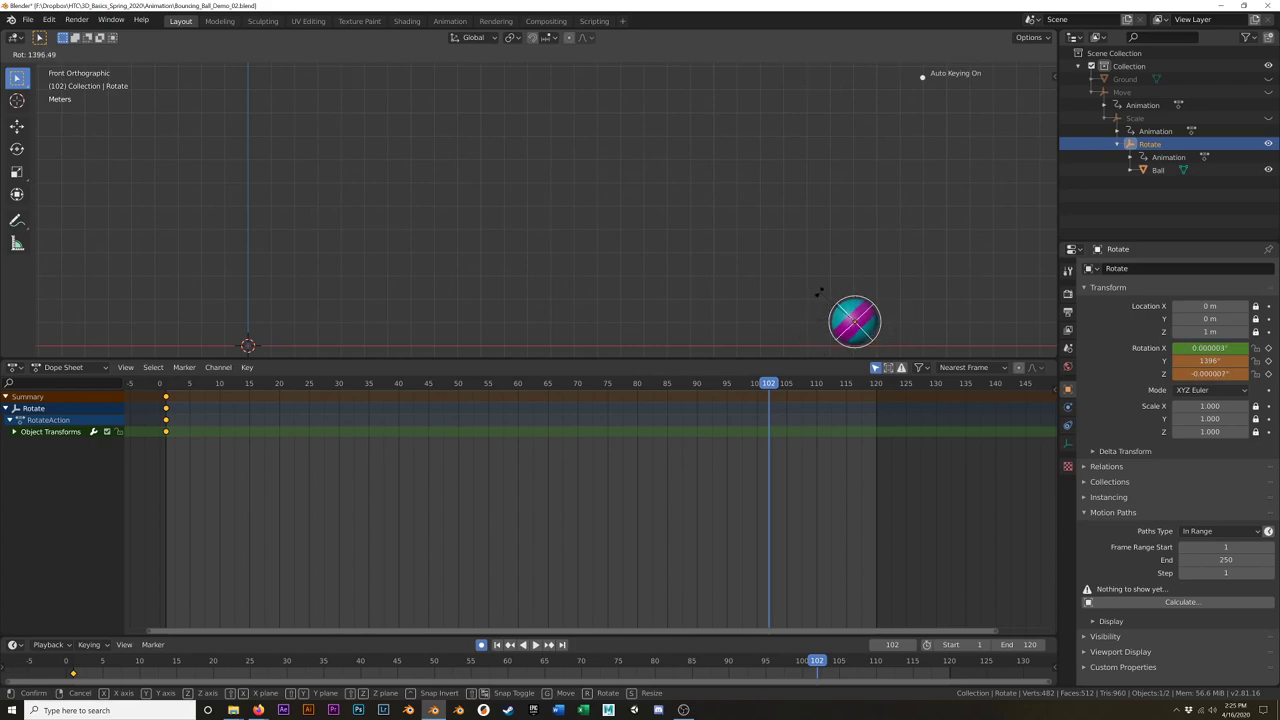
{"action": "left_click", "coordinate": [825, 290]}
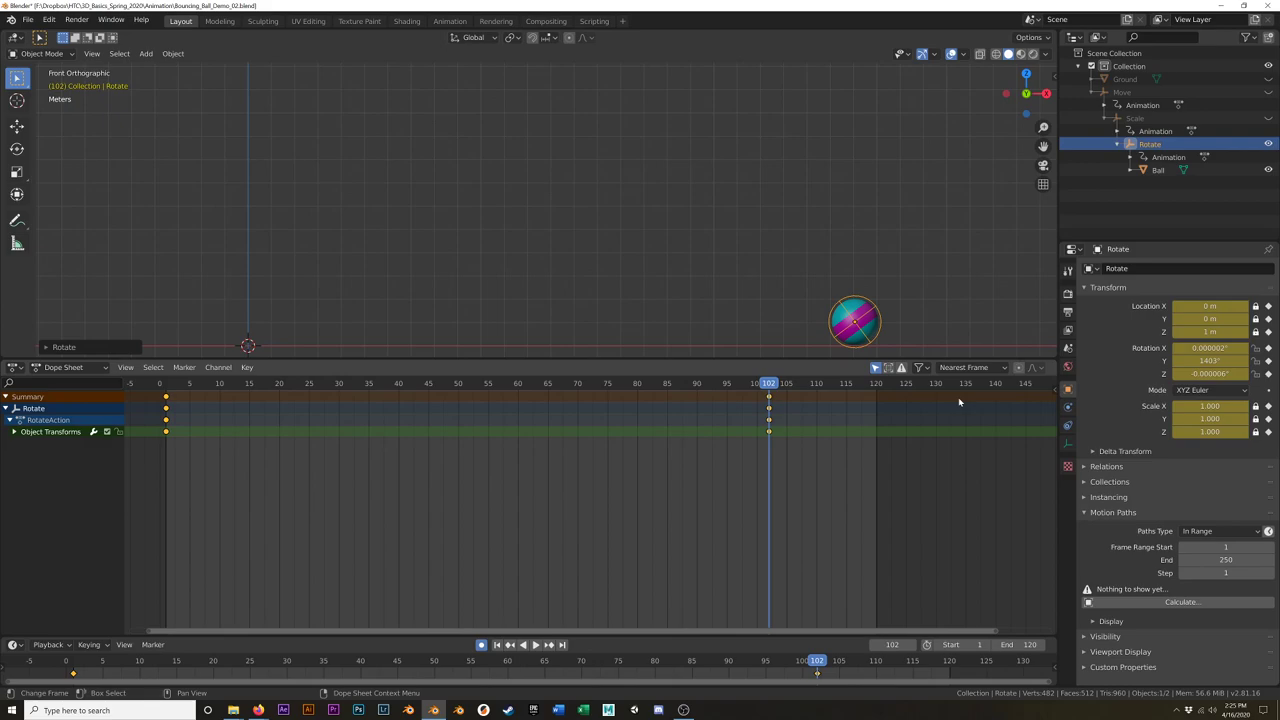
{"action": "key", "text": "space"}
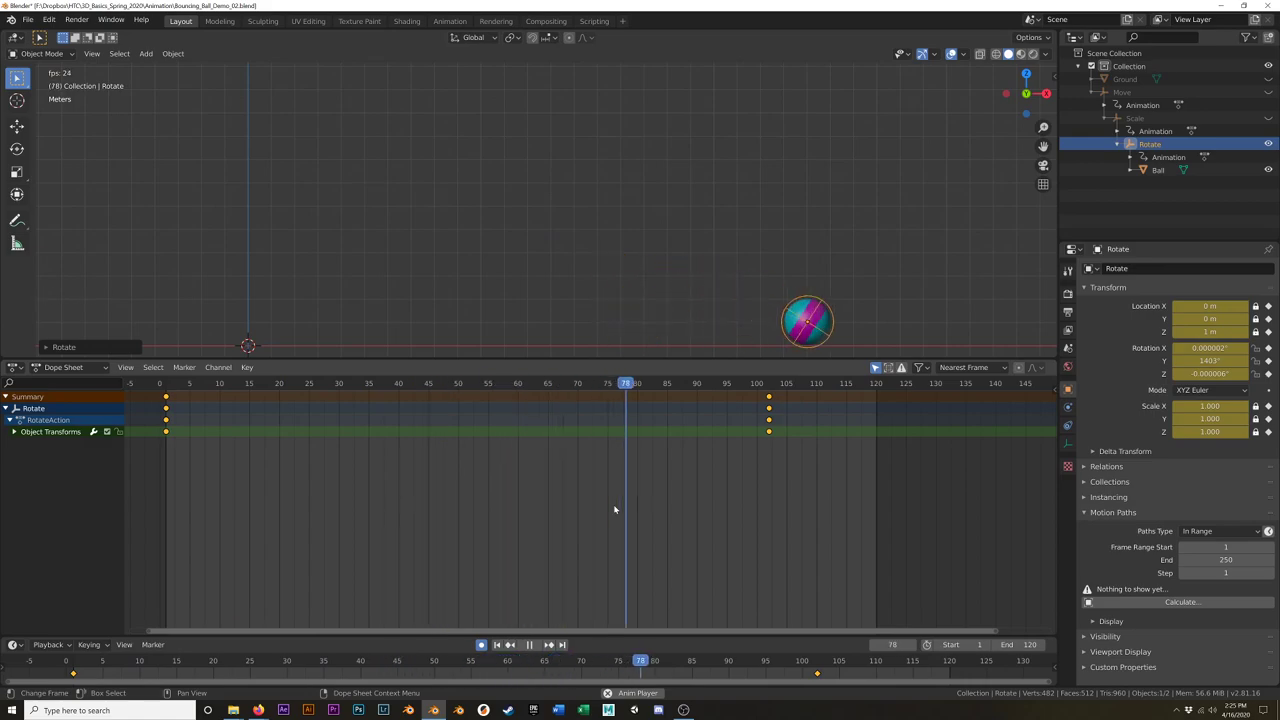
{"action": "key", "text": "space"}
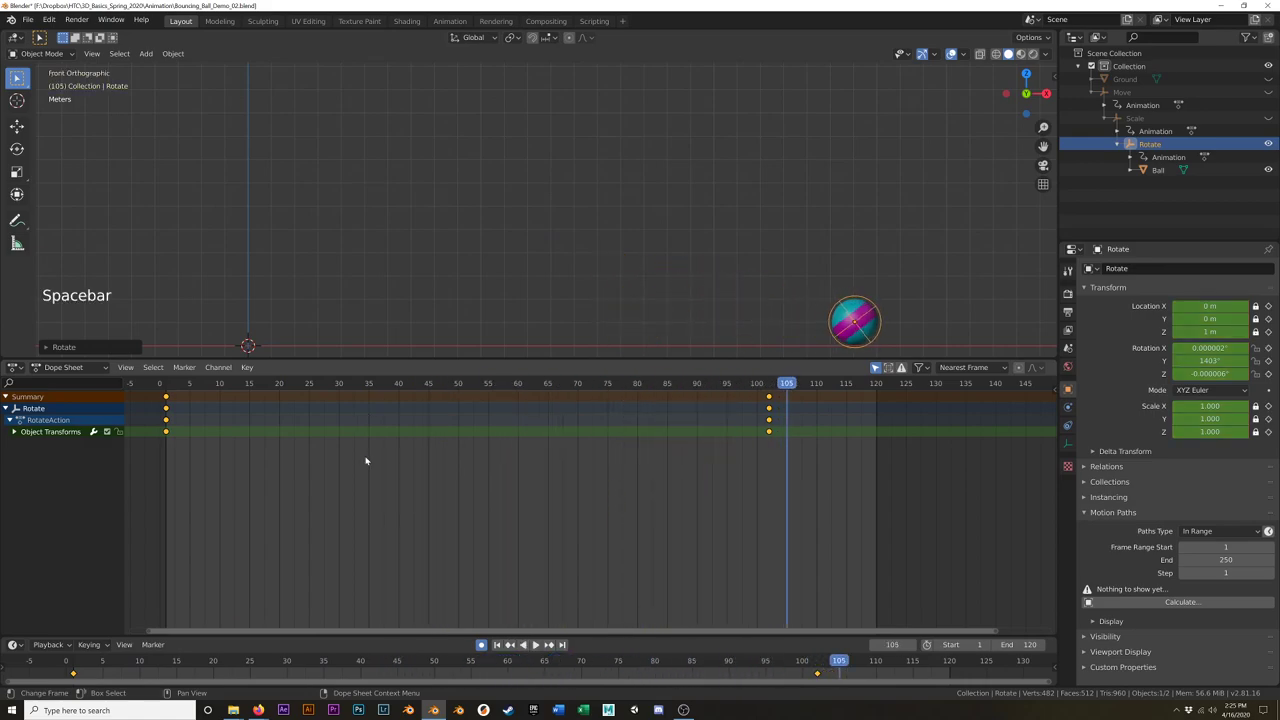
Step: Return to the Graph Editor, isolate the Rotate control's Y Euler Rotation curve, and frame the whole curve
{"action": "left_click", "coordinate": [15, 367]}
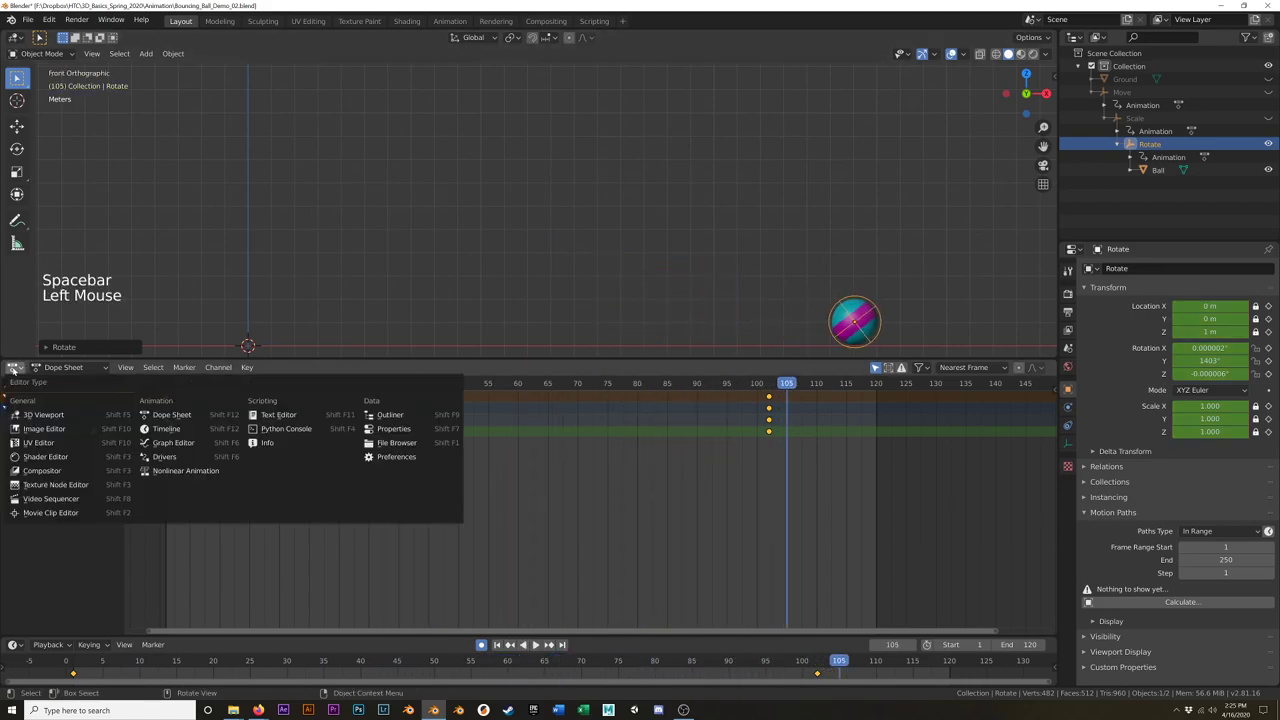
{"action": "left_click", "coordinate": [172, 442]}
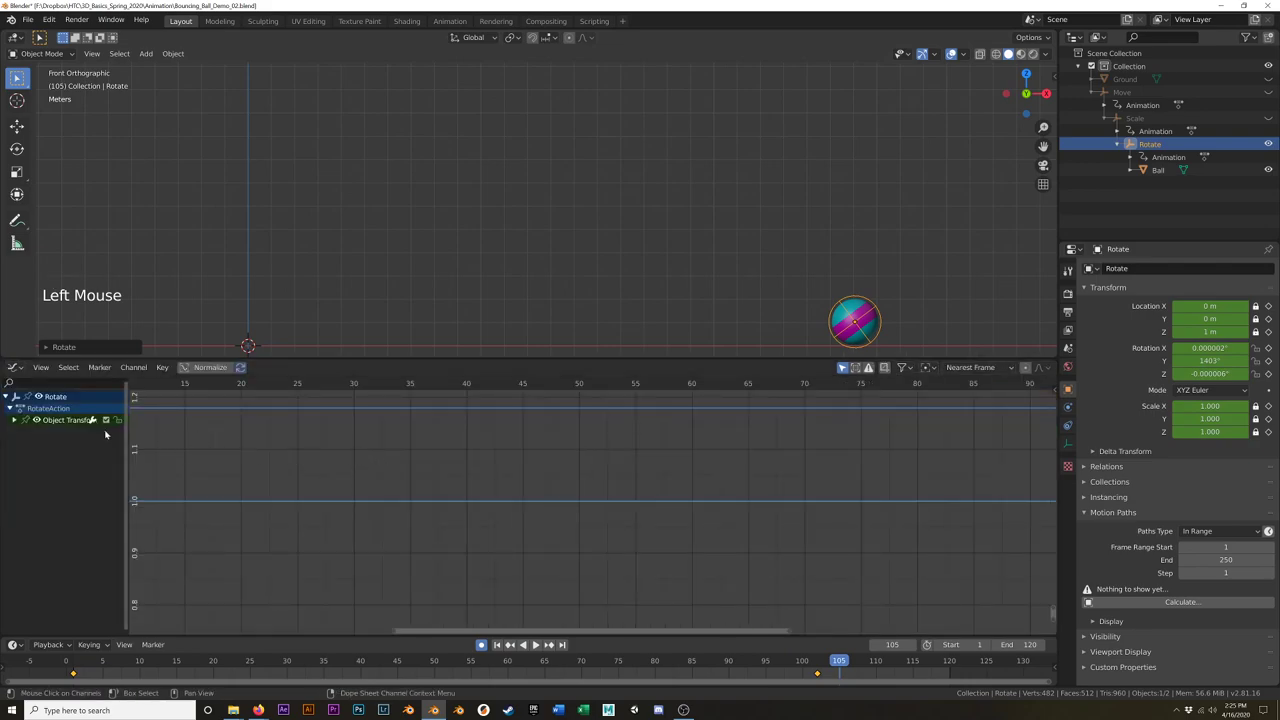
{"action": "left_click", "coordinate": [15, 420]}
{"action": "left_click", "coordinate": [18, 466]}
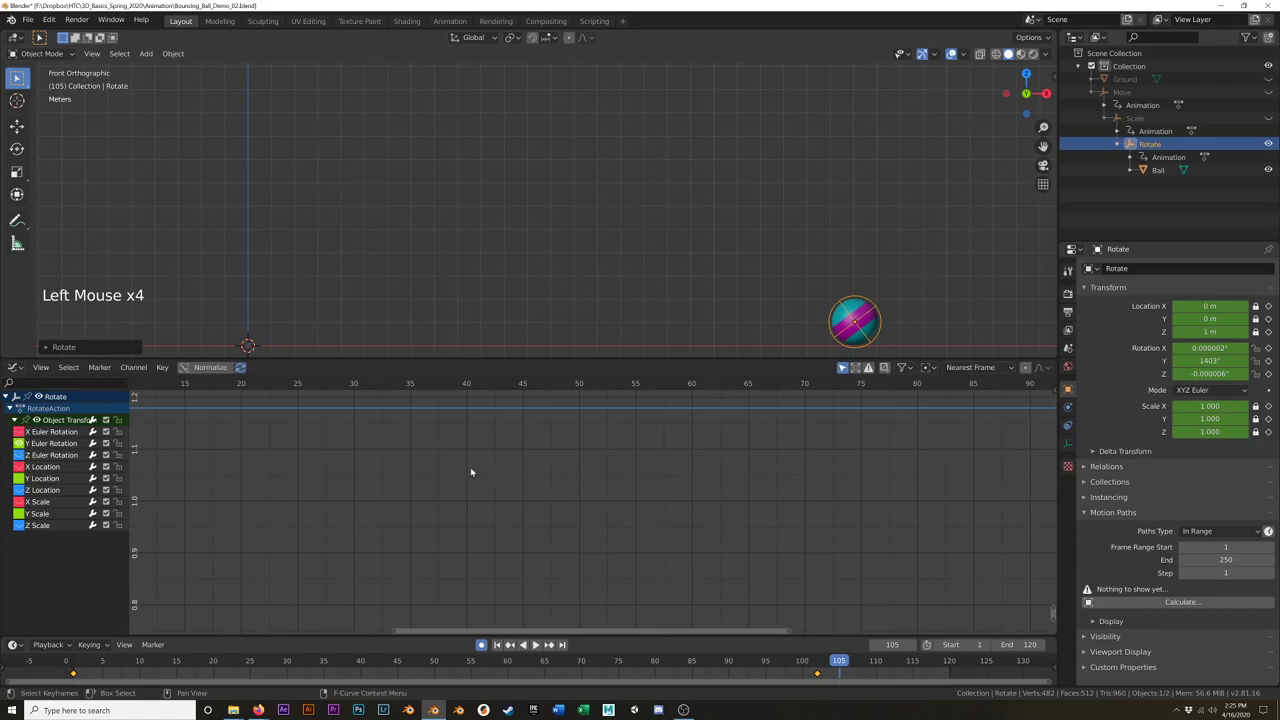
{"action": "key", "text": "a"}
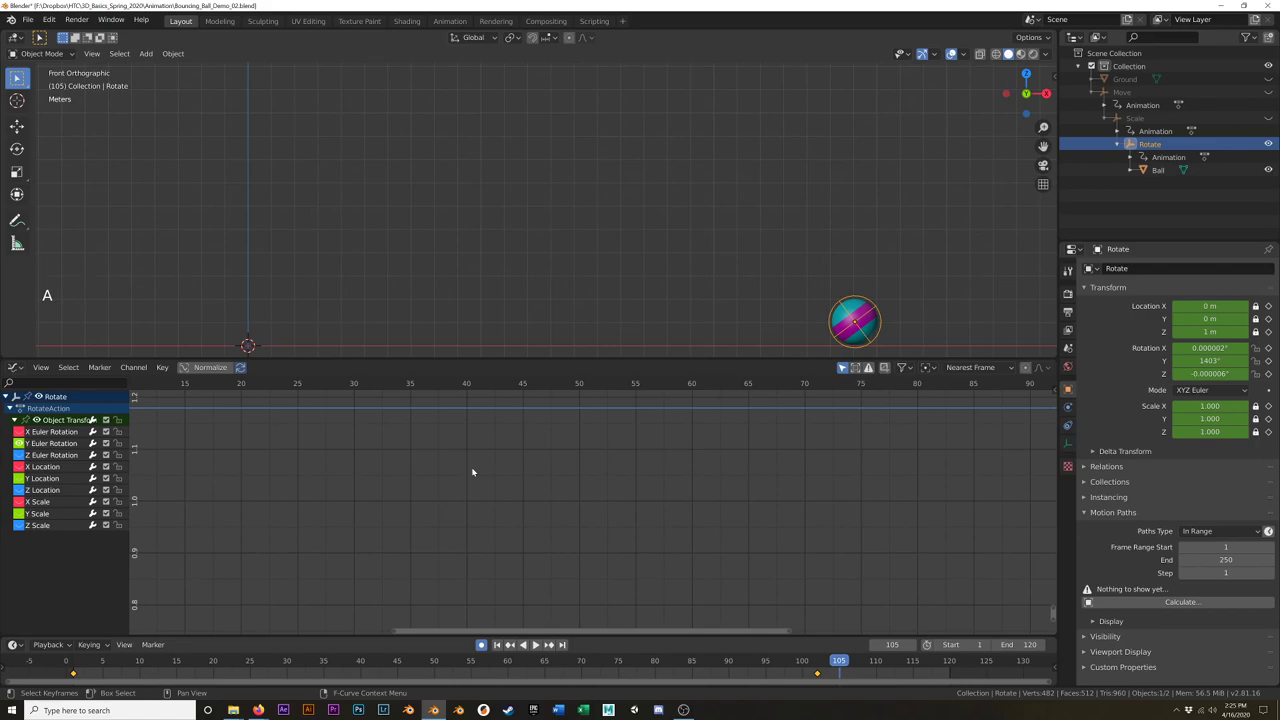
{"action": "key", "text": "KP_Decimal"}
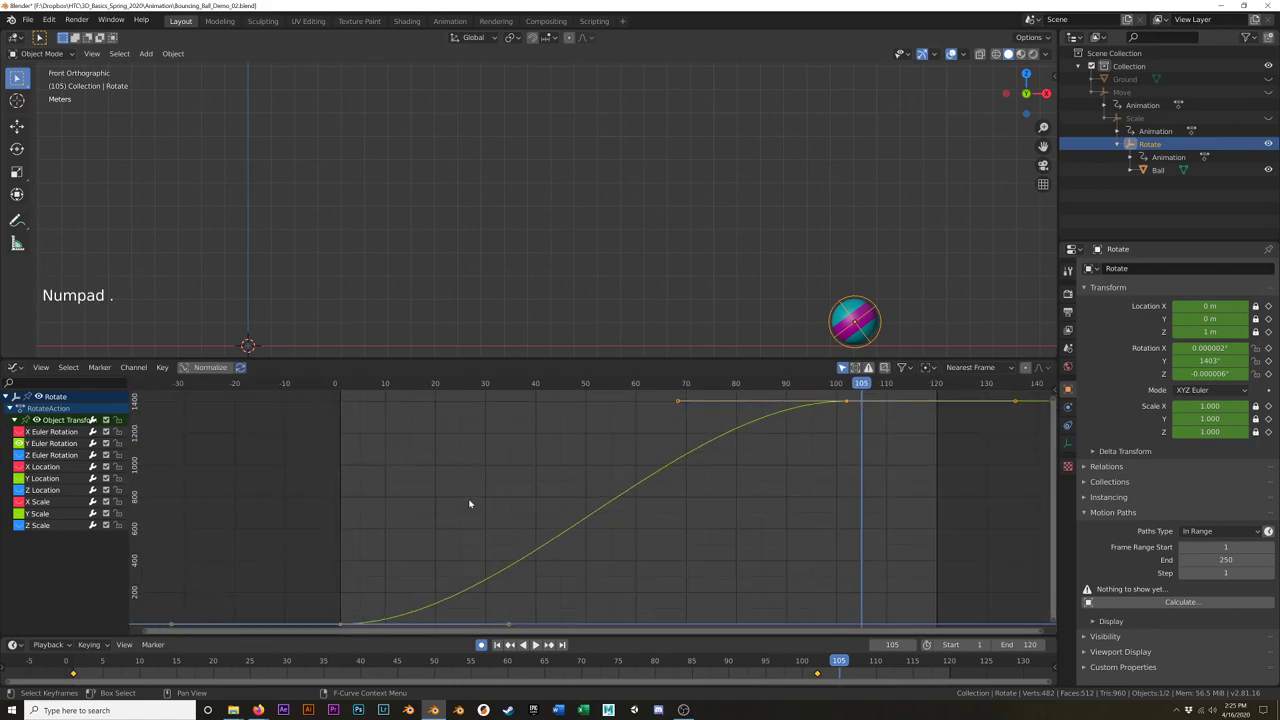
{"action": "scroll", "coordinate": [469, 504], "scroll_direction": "down", "scroll_amount": 3}
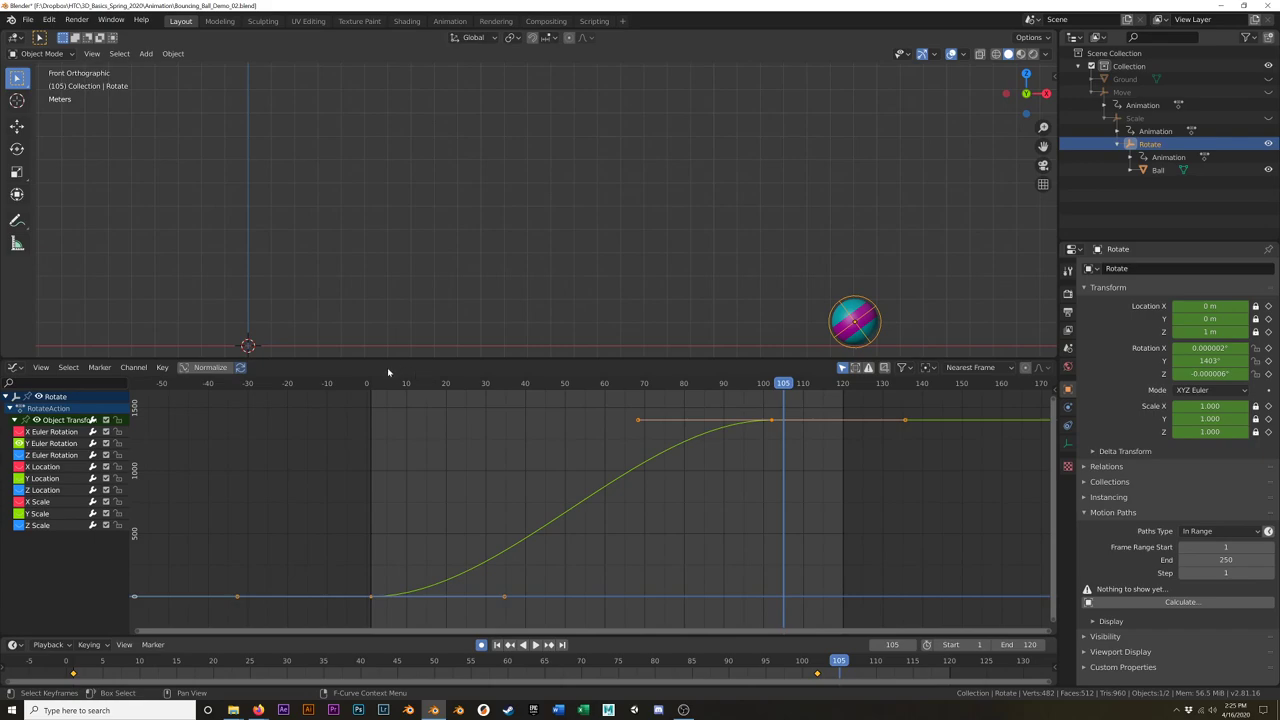
Step: Set the handle type of the Y Euler Rotation key at frame 1 to Vector
{"action": "mouse_move", "coordinate": [390, 391]}
{"action": "left_mouse_down"}
{"action": "mouse_move", "coordinate": [403, 393]}
{"action": "mouse_move", "coordinate": [370, 398]}
{"action": "left_mouse_up"}
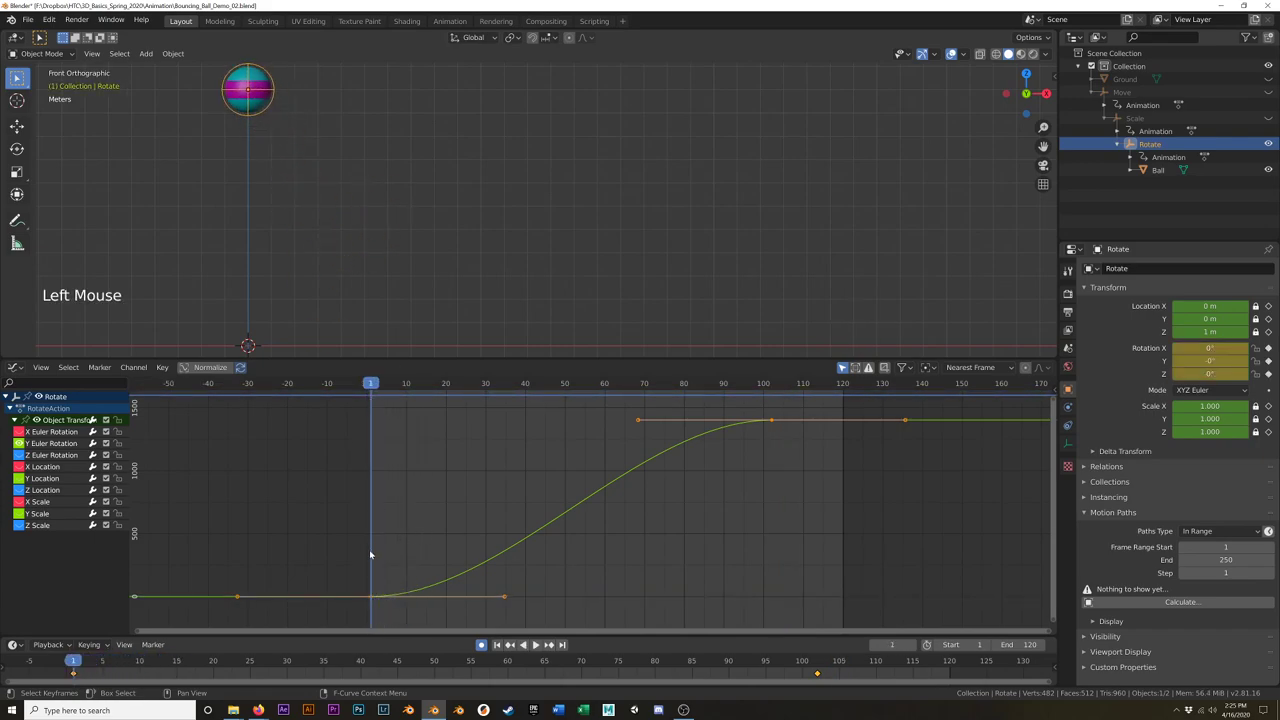
{"action": "left_click_drag", "start_coordinate": [423, 537], "coordinate": [332, 610]}
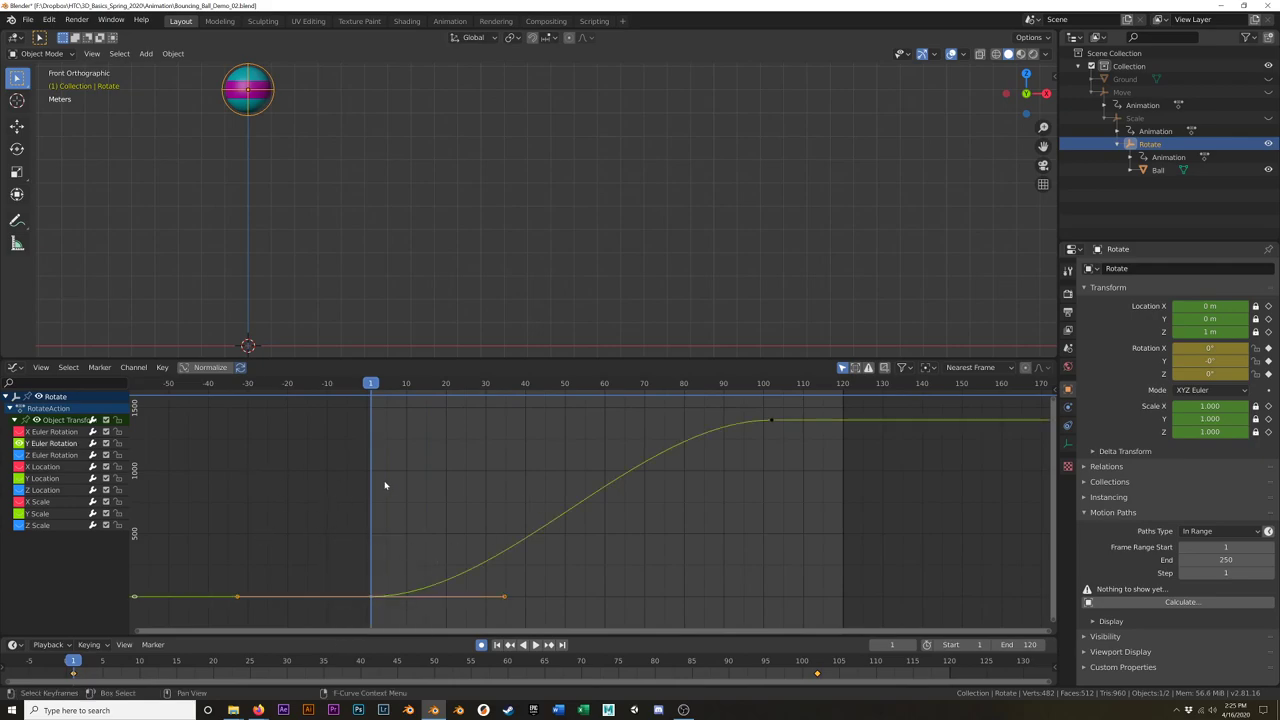
{"action": "key", "text": "v"}
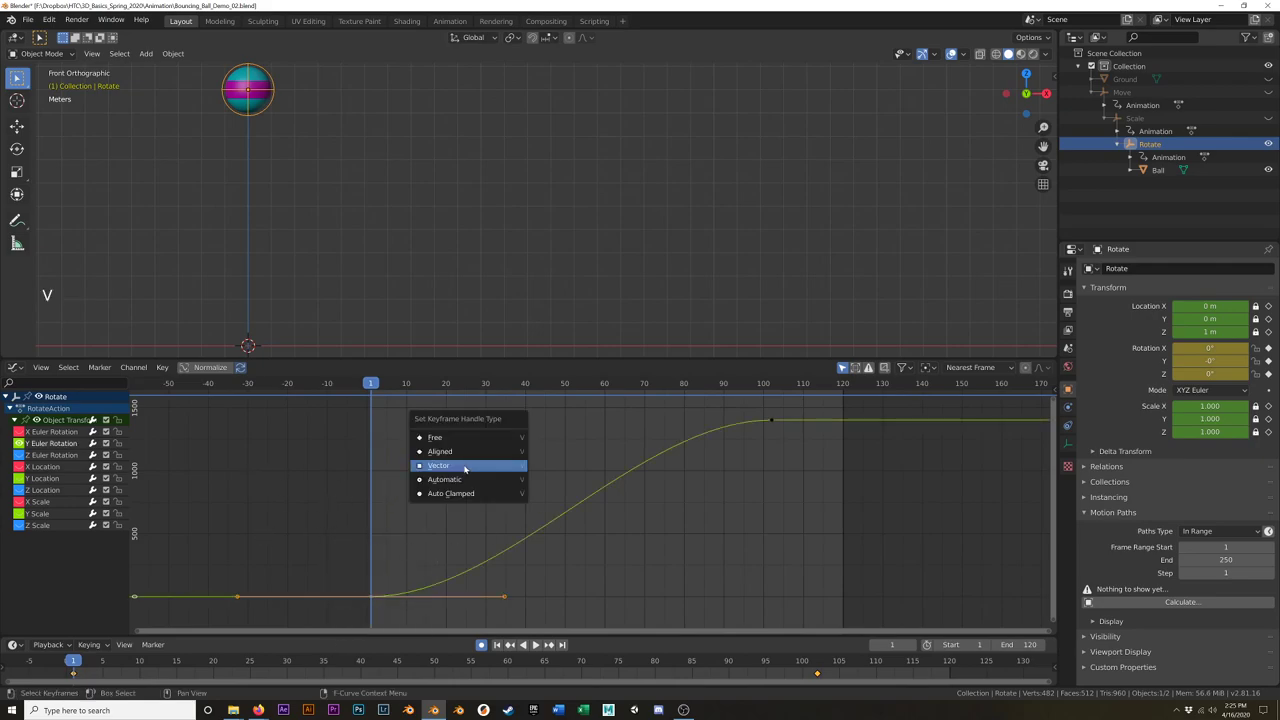
{"action": "left_click", "coordinate": [464, 466]}
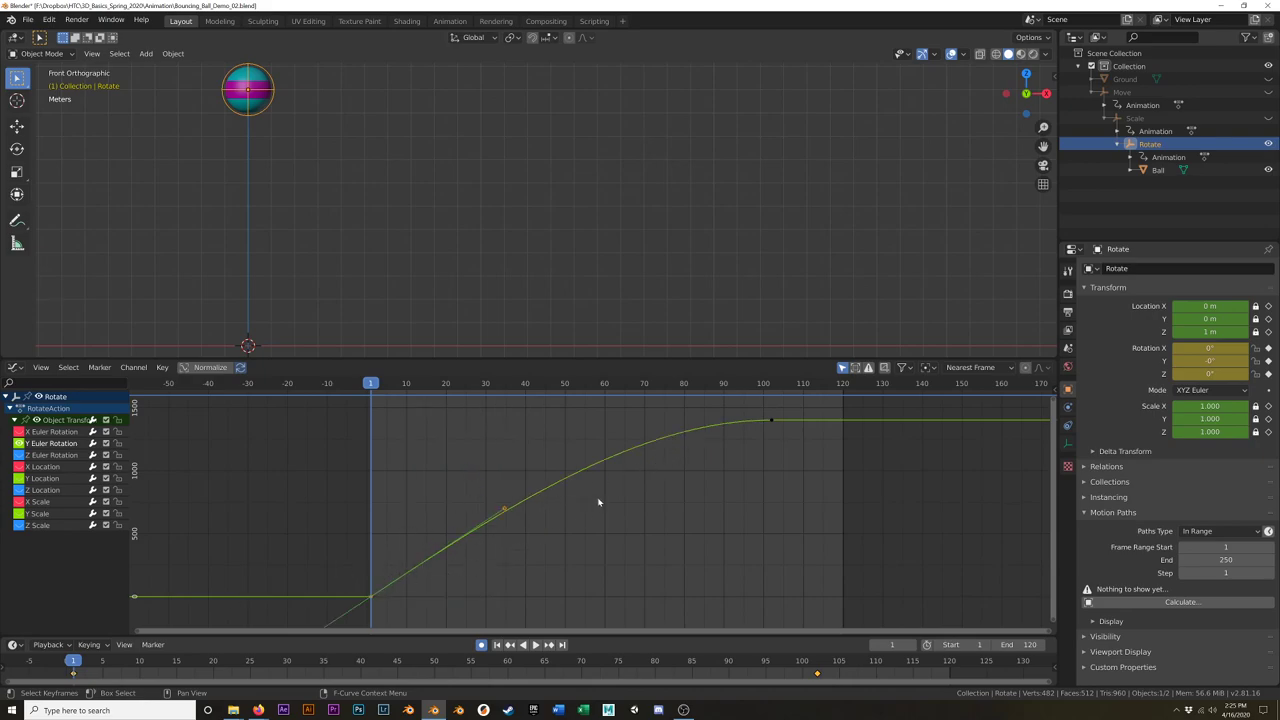
Step: Play back the animation and examine the ball's spin up close as it rolls to a stop
{"action": "key", "text": "space"}
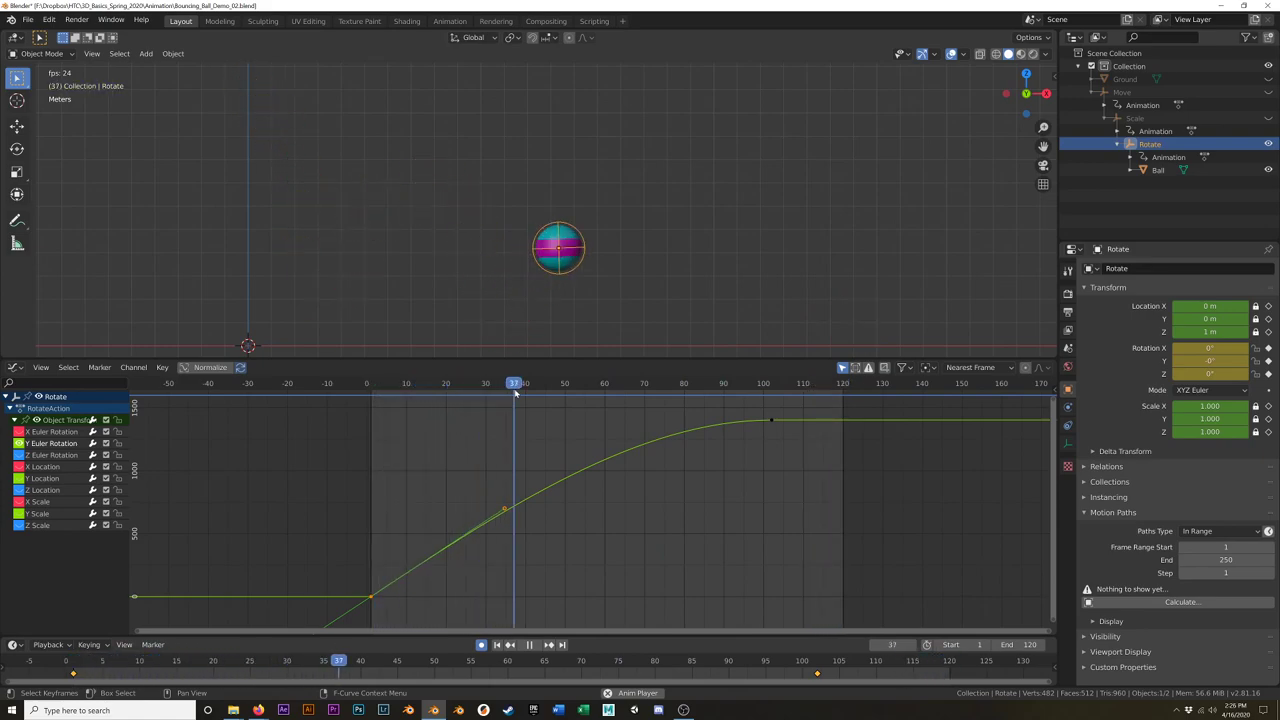
{"action": "scroll", "coordinate": [839, 314], "scroll_direction": "up", "scroll_amount": 3}
{"action": "middle_click_drag", "start_coordinate": [839, 314], "coordinate": [895, 219], "text": "shift"}
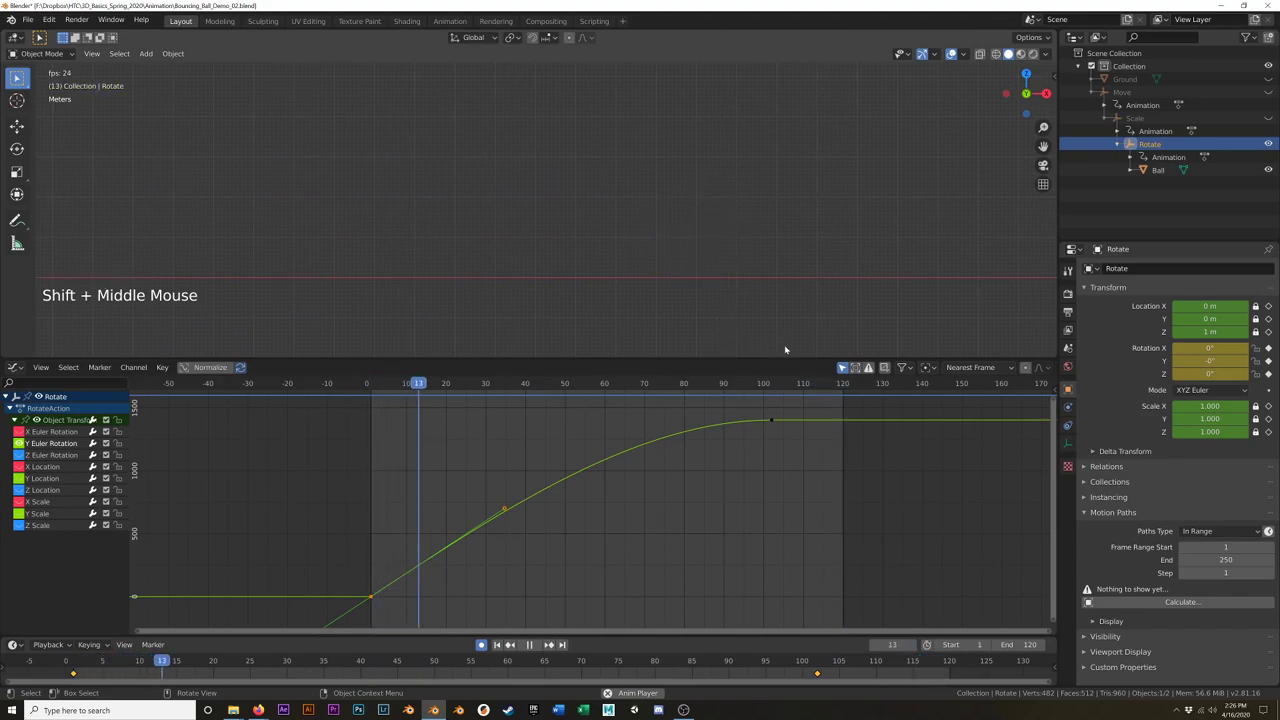
{"action": "scroll", "coordinate": [695, 329], "scroll_direction": "down", "scroll_amount": 3}
{"action": "scroll", "coordinate": [693, 303], "scroll_direction": "up", "scroll_amount": 2}
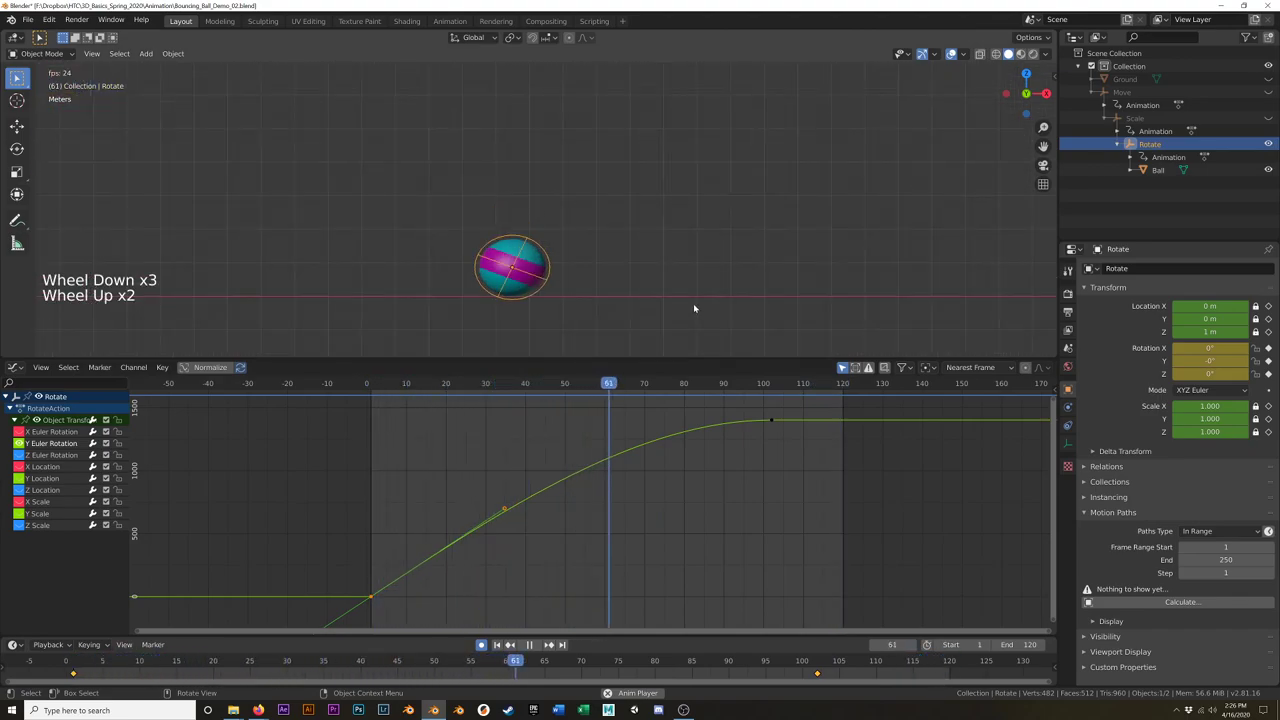
{"action": "key", "text": "space"}
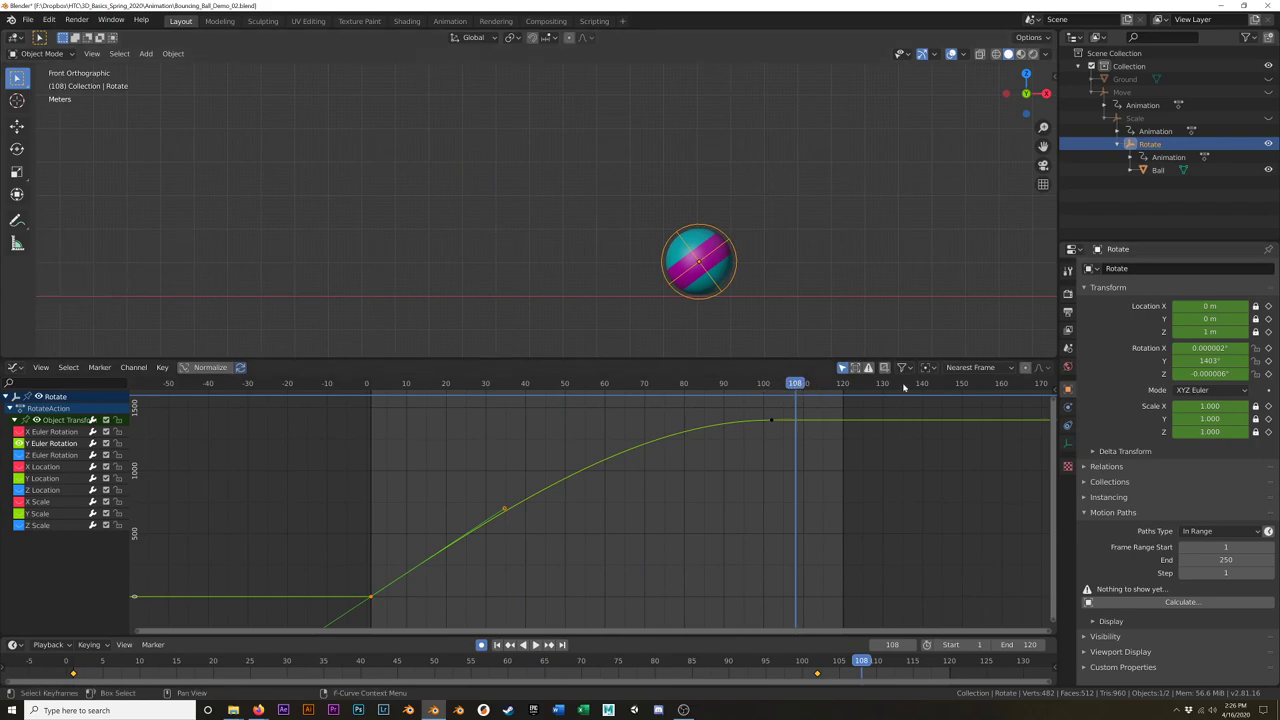
Step: Set the Rotate control's Y rotation at frame 102 to 3000° and play back the faster spin
{"action": "left_click_drag", "start_coordinate": [792, 383], "coordinate": [773, 386]}
{"action": "double_click", "coordinate": [1210, 360]}
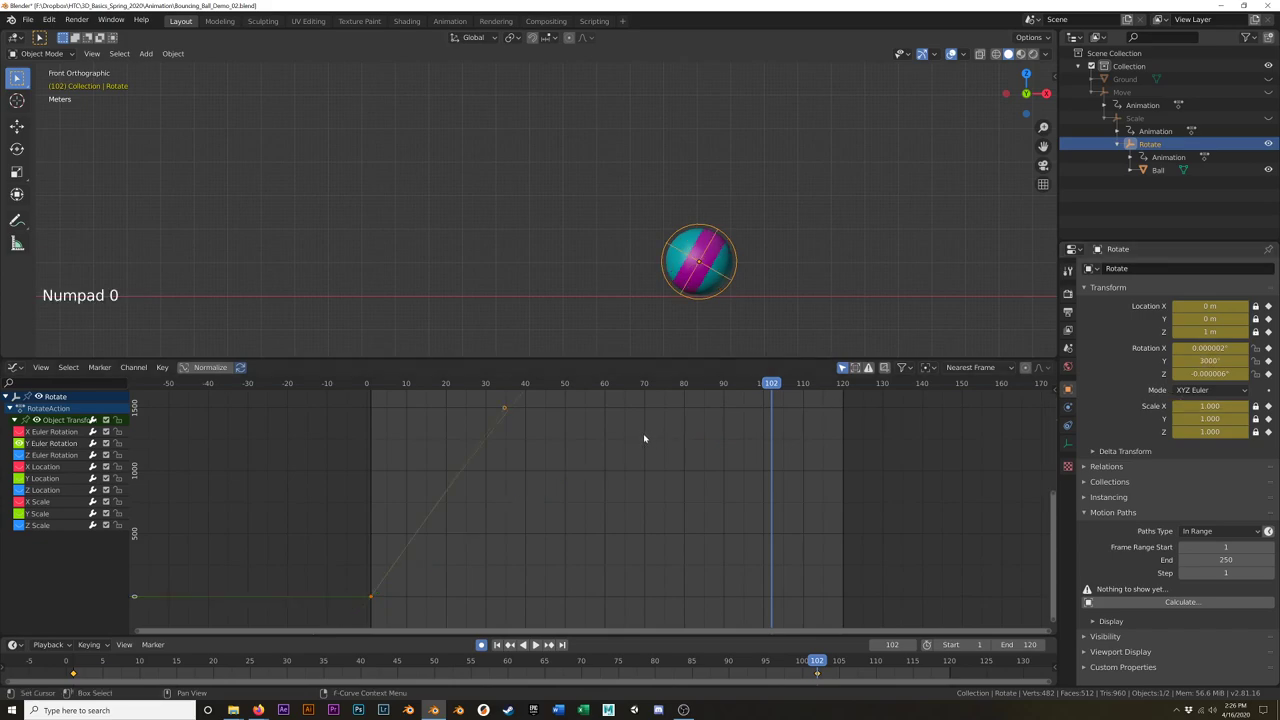
{"action": "scroll", "coordinate": [646, 435], "scroll_direction": "down", "scroll_amount": 9}
{"action": "left_click", "coordinate": [589, 383]}
{"action": "key", "text": "space"}
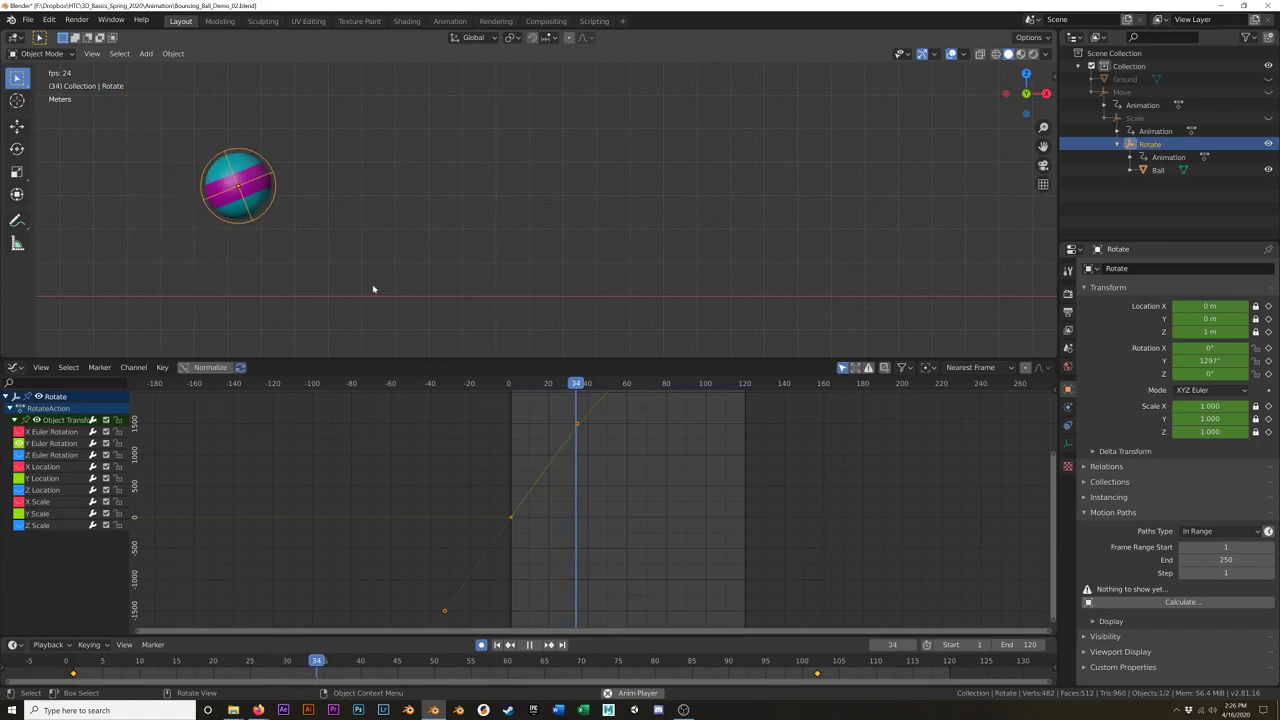
{"action": "key", "text": "space"}
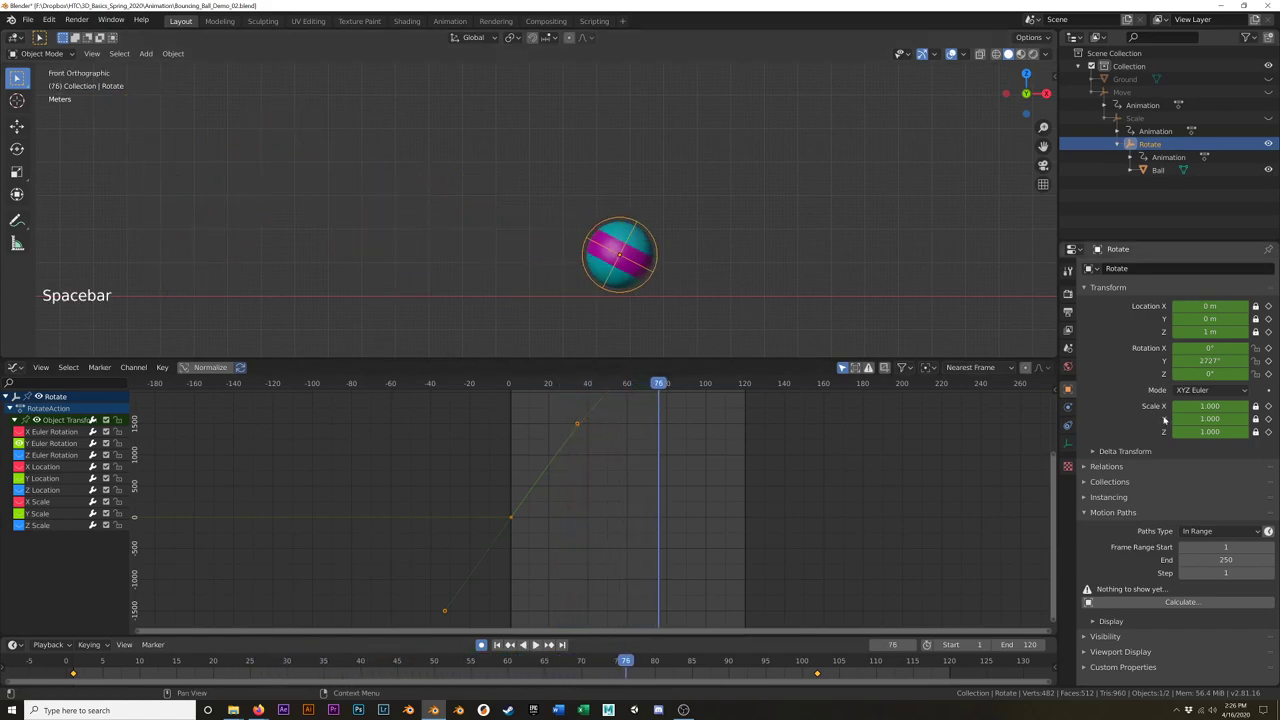
Step: Try an even larger Y rotation for the Rotate control at frame 102 and undo the stray rotation key at frame 84
{"action": "left_click", "coordinate": [817, 662]}
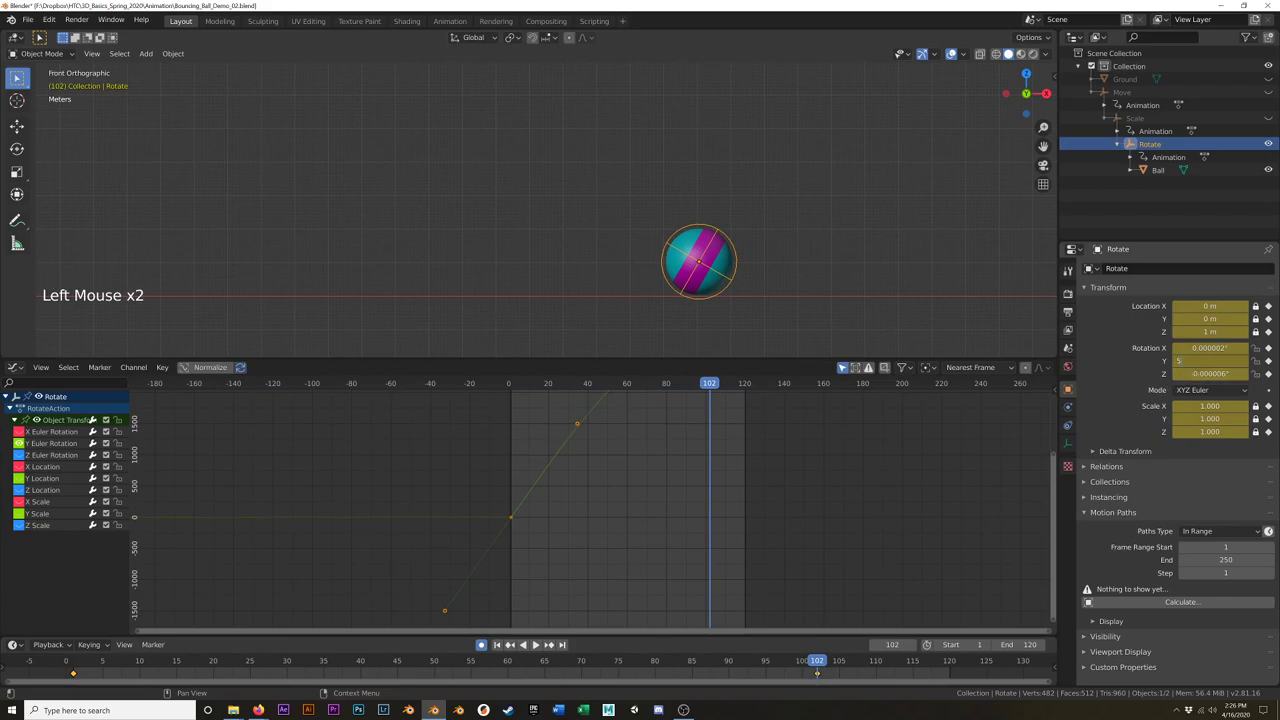
{"action": "left_click_drag", "start_coordinate": [675, 385], "coordinate": [606, 385]}
{"action": "key", "text": "space"}
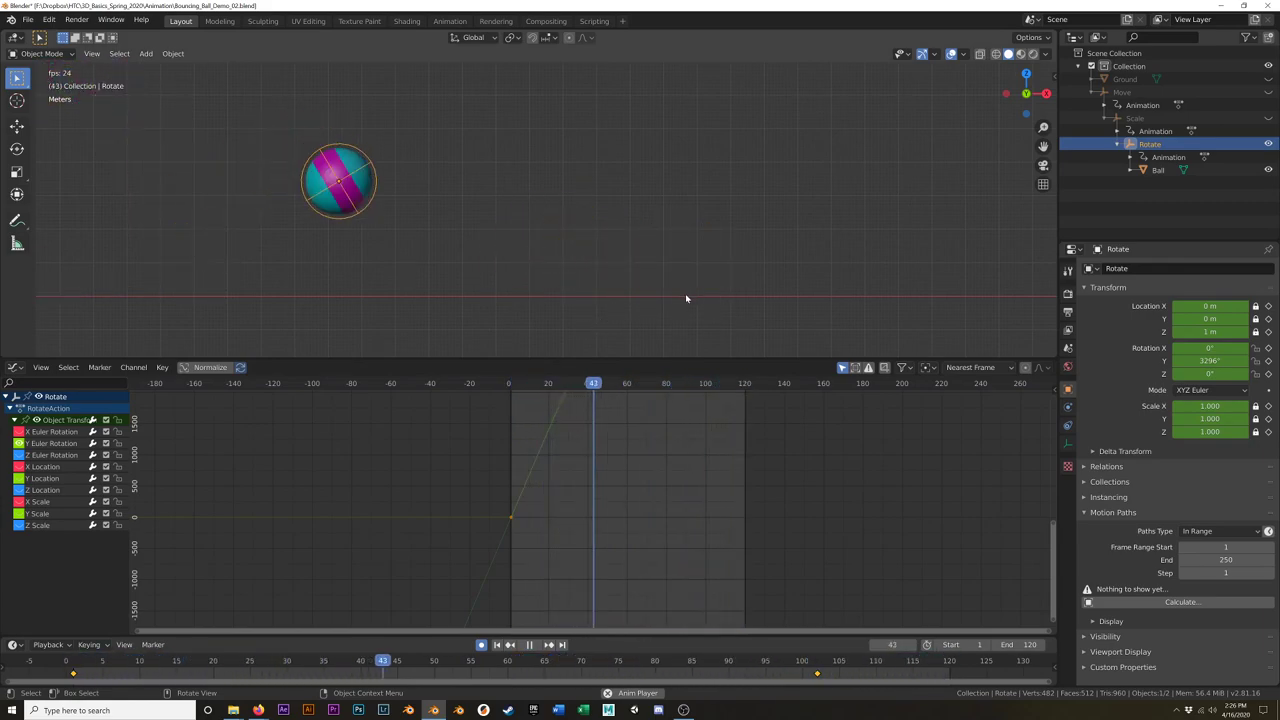
{"action": "key", "text": "space"}
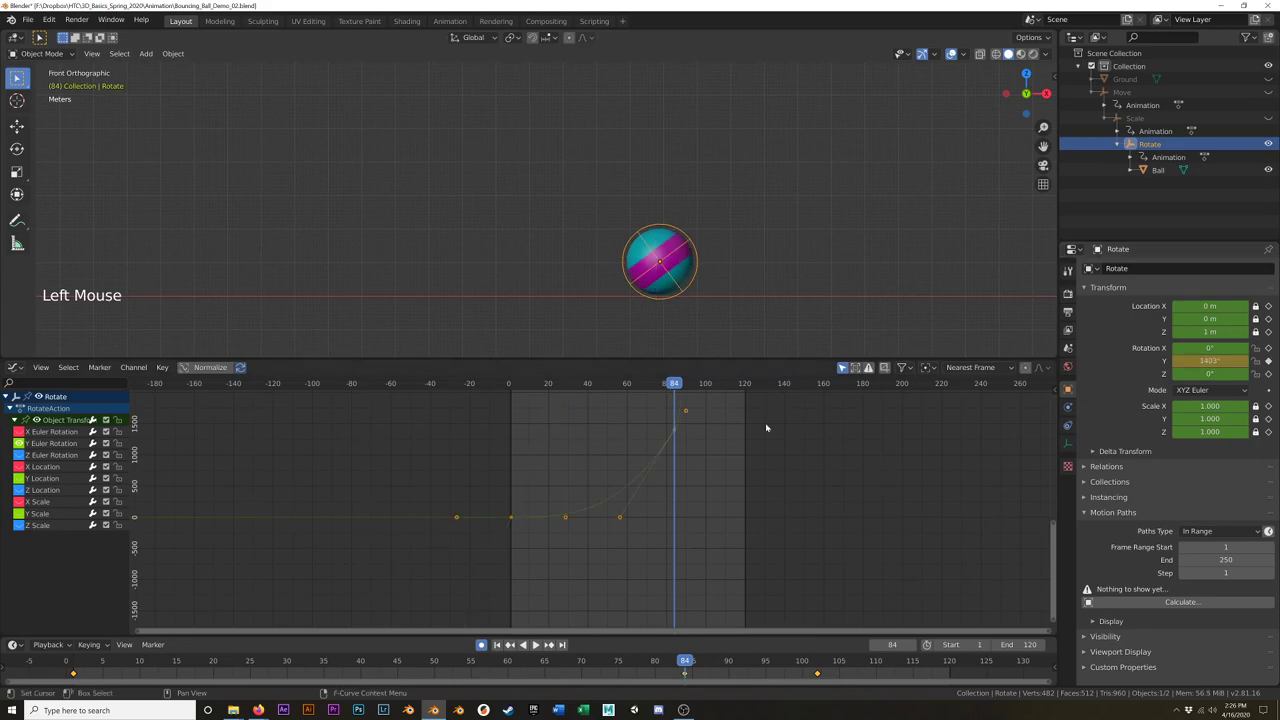
{"action": "key", "text": "ctrl+z"}
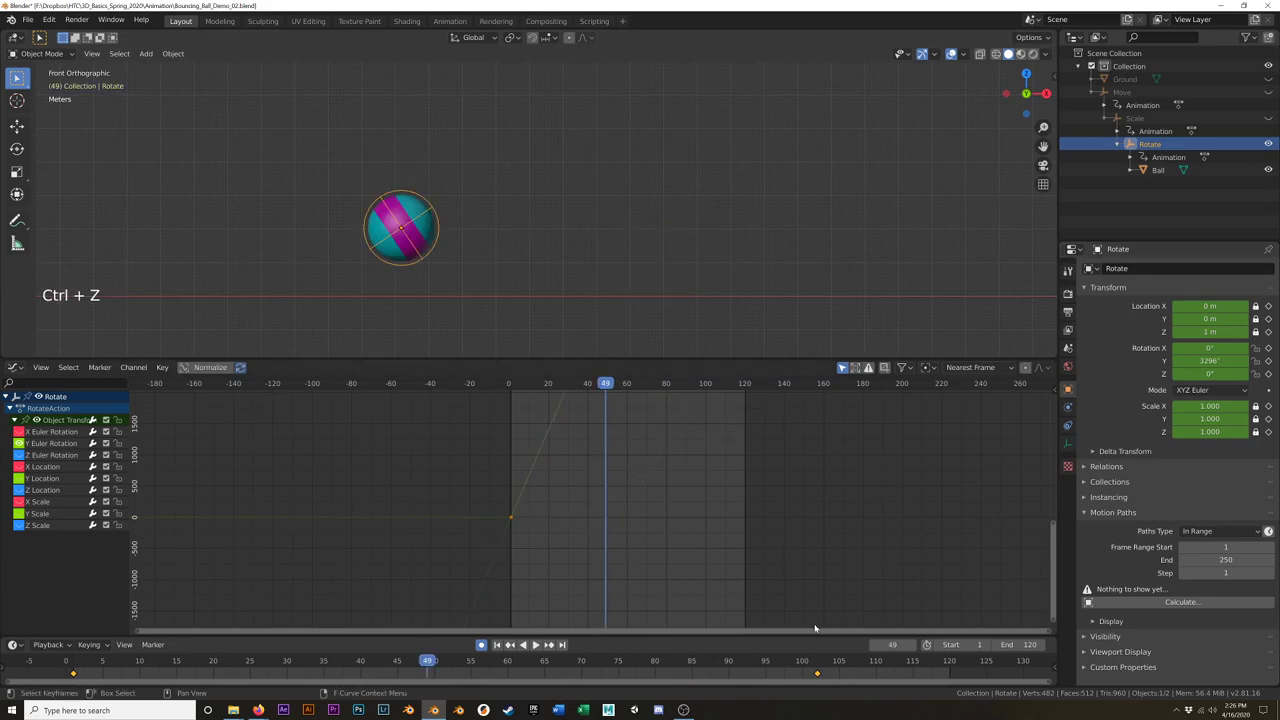
Step: Set the Rotate control's Y rotation at frame 102 to 1403° and play back the whole path
{"action": "left_click", "coordinate": [817, 672]}
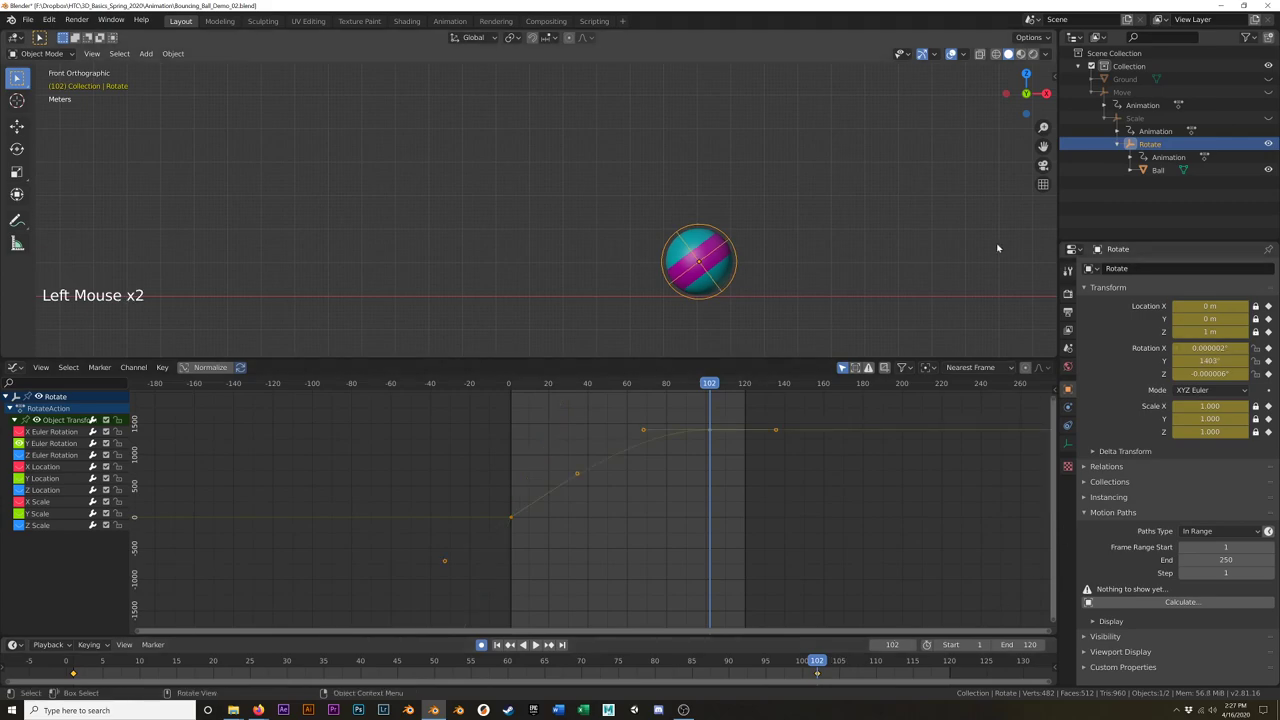
{"action": "left_click_drag", "start_coordinate": [645, 392], "coordinate": [572, 396]}
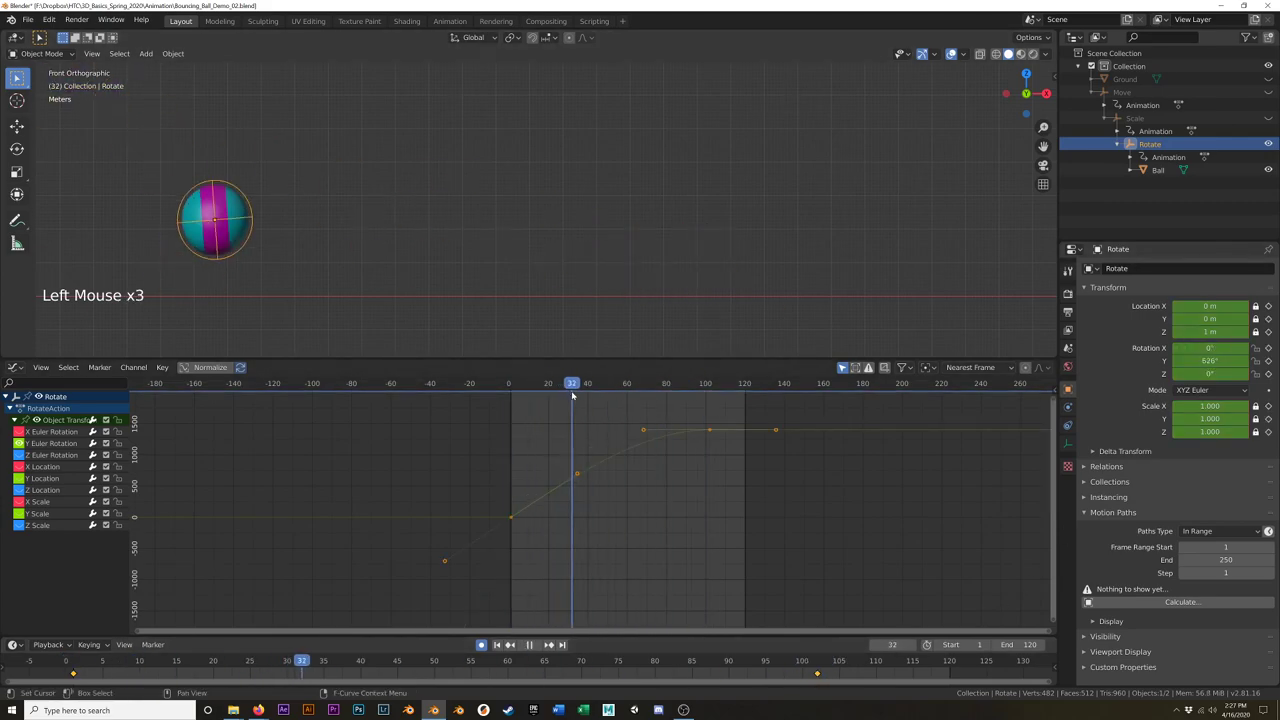
{"action": "key", "text": "space"}
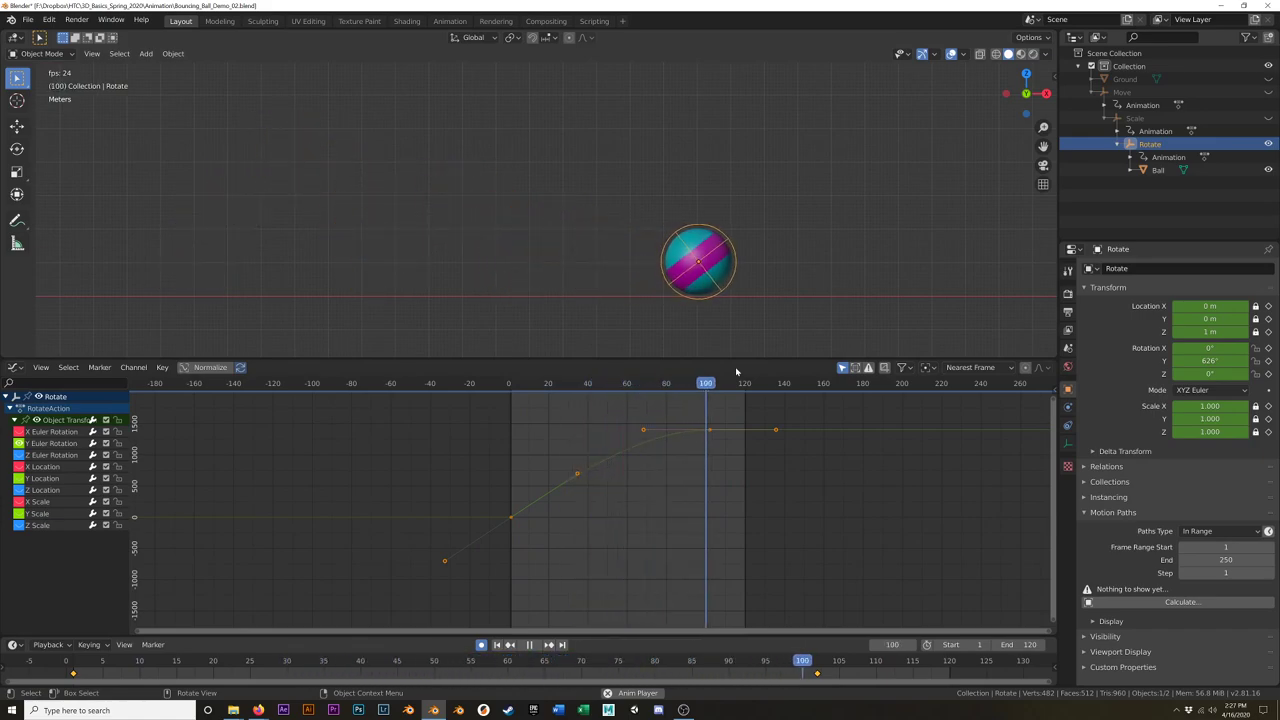
{"action": "scroll", "coordinate": [606, 290], "scroll_direction": "down", "scroll_amount": 4}
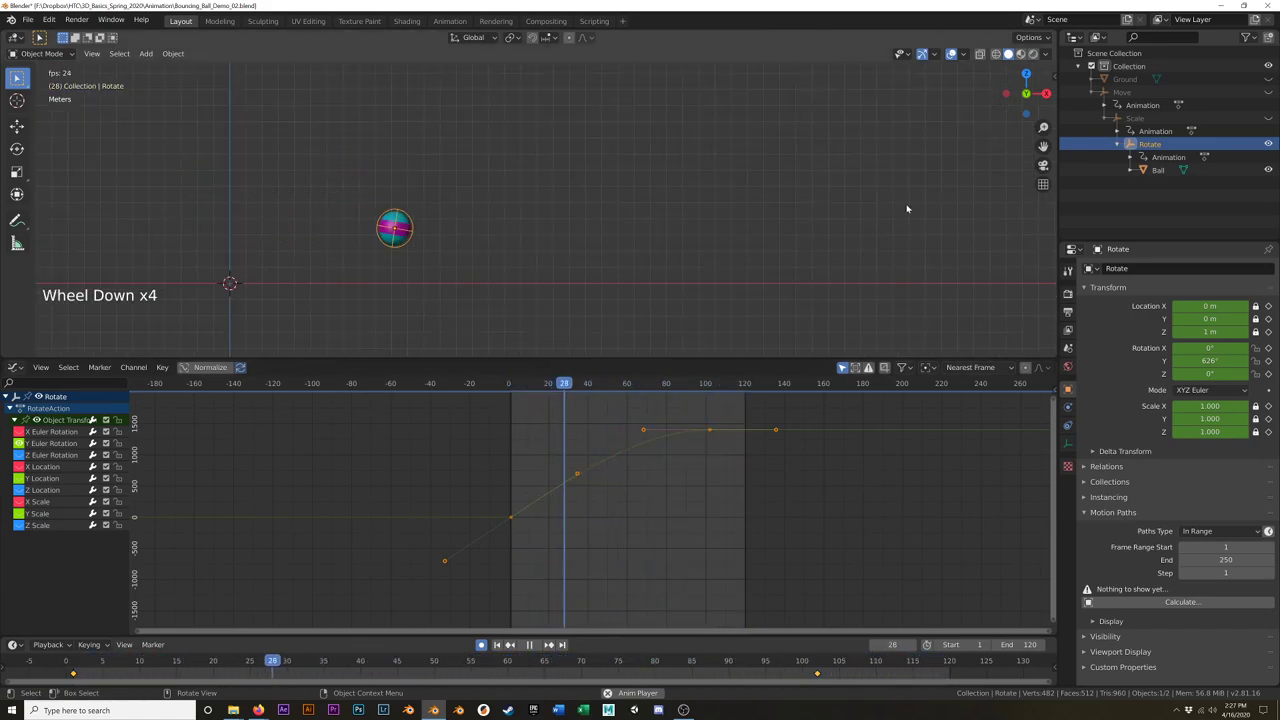
{"action": "key", "text": "space"}
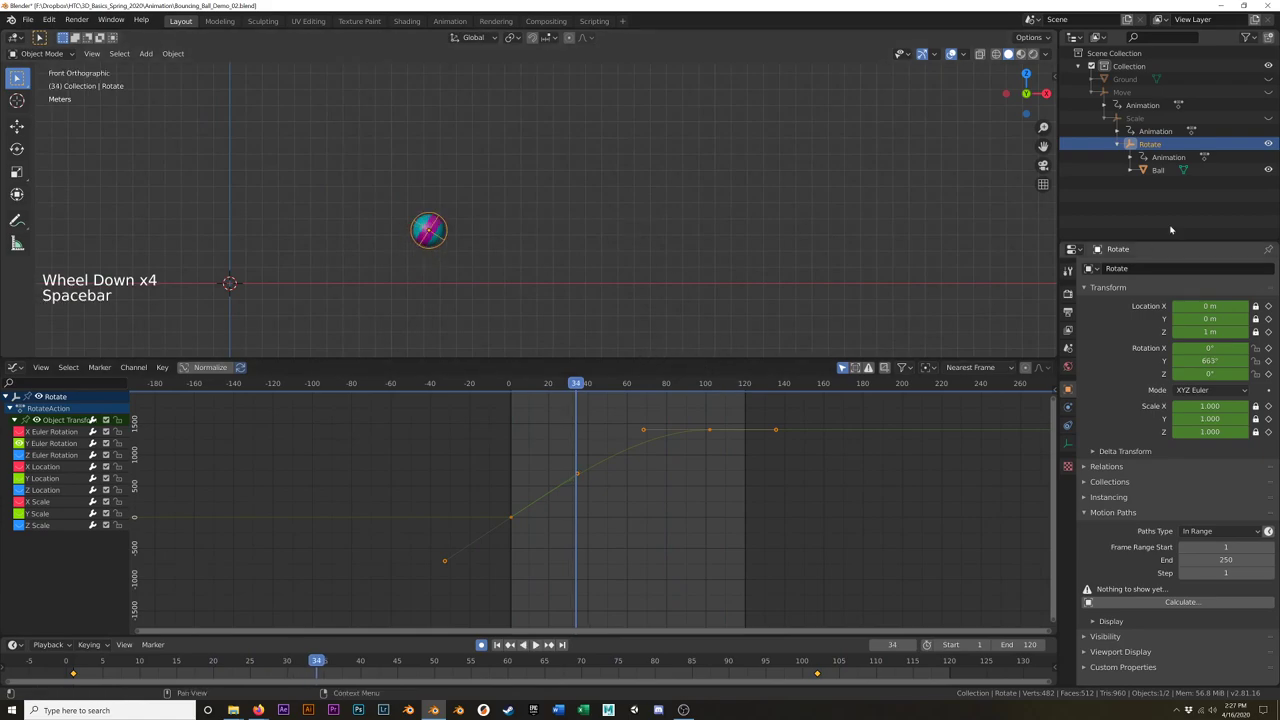
Step: Hide the Rotate control and maximize the 3D viewport with the ball's whole path in view
{"action": "left_click", "coordinate": [751, 289]}
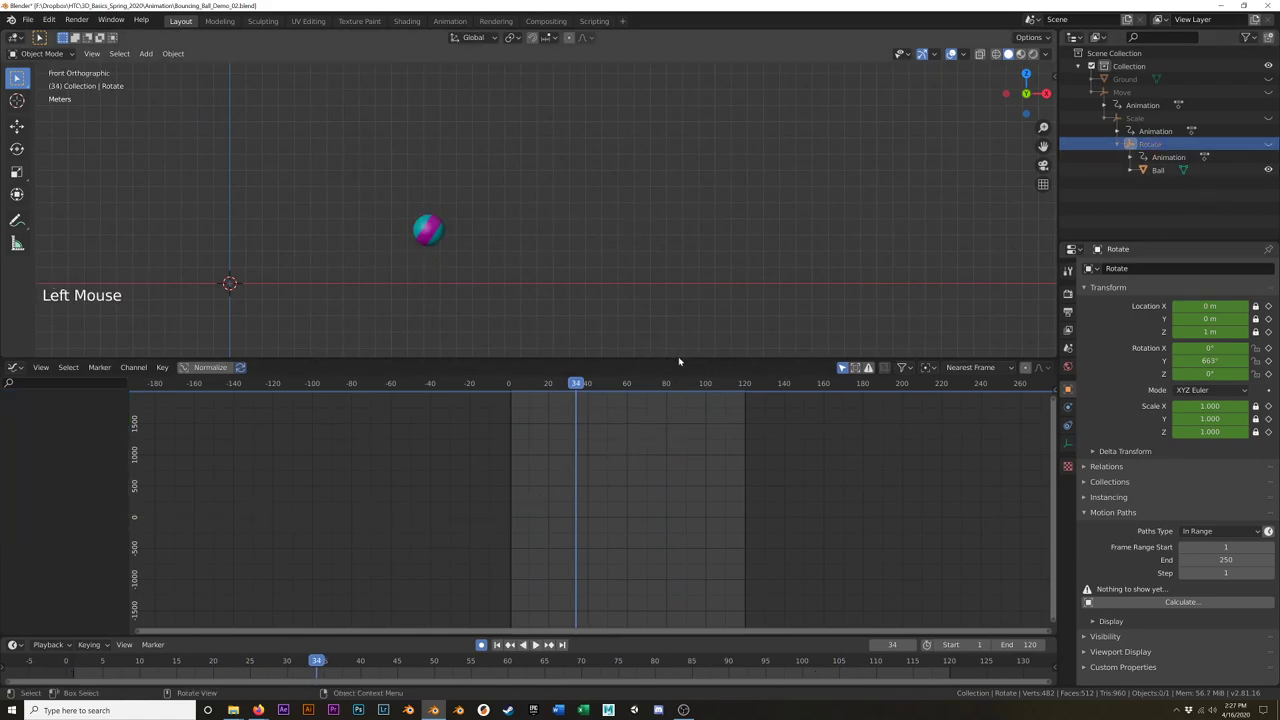
{"action": "key", "text": "ctrl+space"}
{"action": "scroll", "coordinate": [585, 355], "scroll_direction": "up", "scroll_amount": 3}
{"action": "middle_click_drag", "start_coordinate": [569, 394], "coordinate": [746, 503], "text": "shift"}
Step: Play back the finished bounce in the maximized viewport and save the file
{"action": "key", "text": "space"}
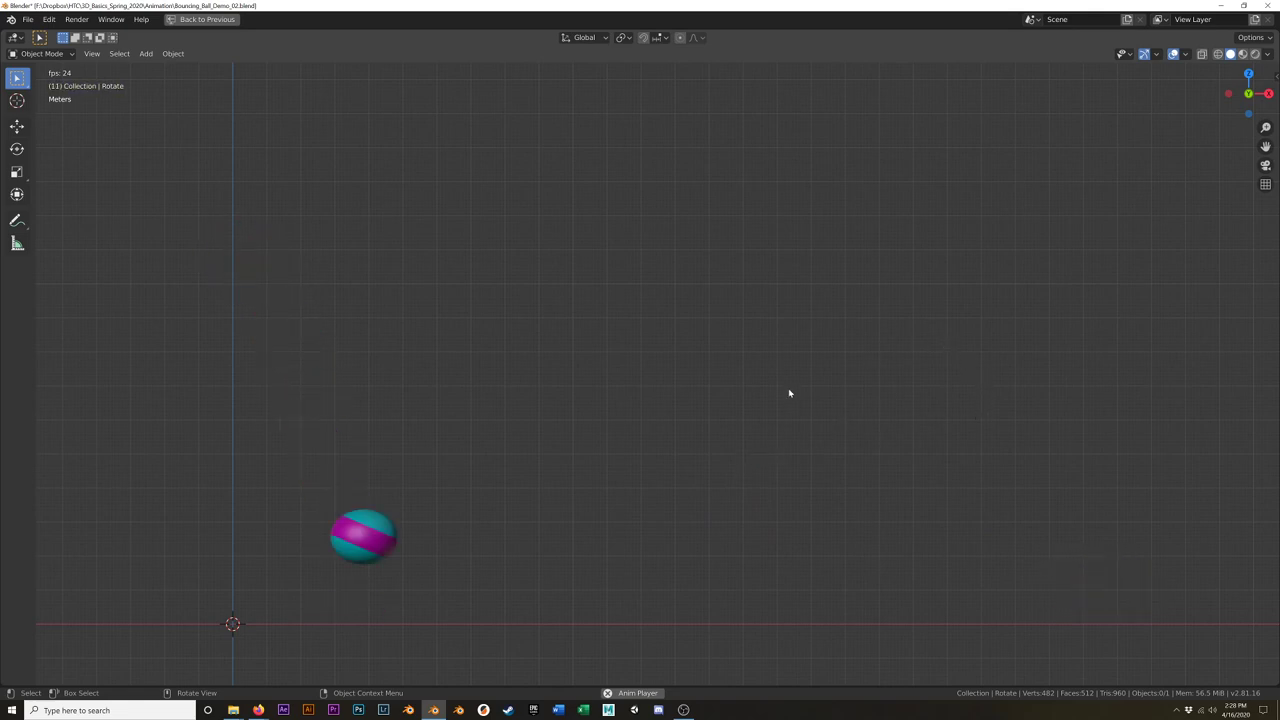
{"action": "key", "text": "space"}
{"action": "key", "text": "ctrl+s"}
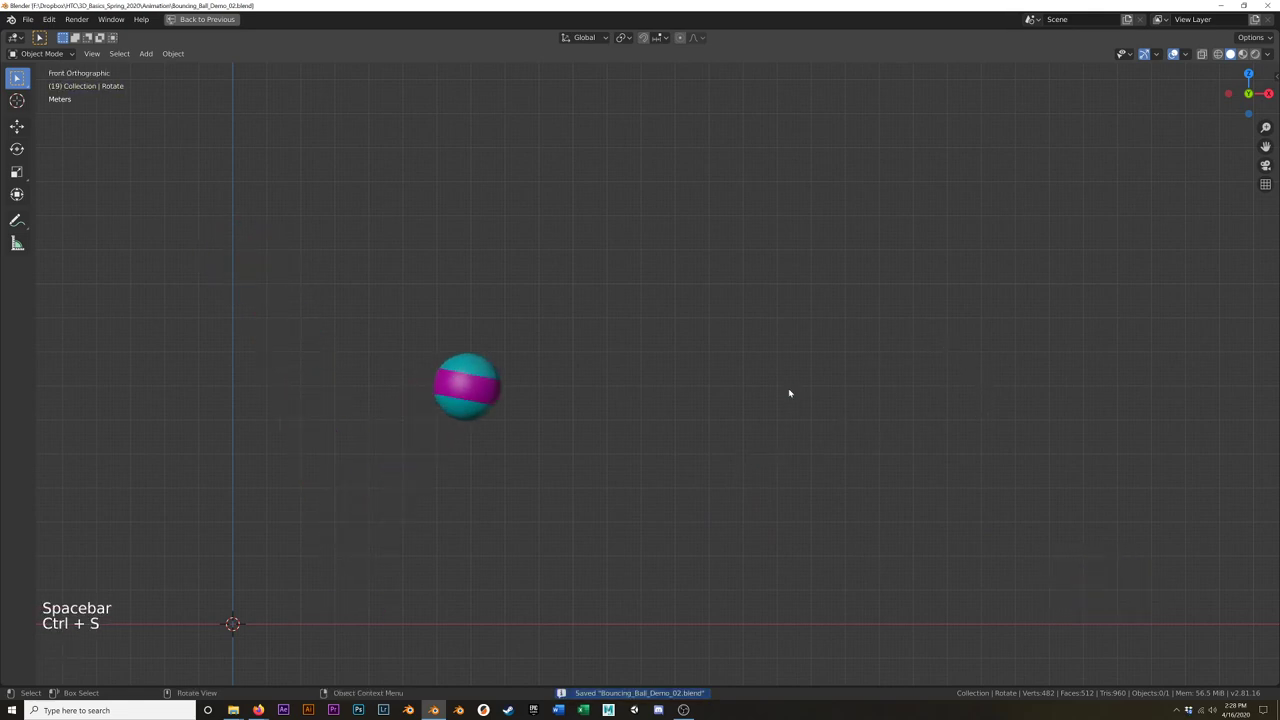
Step: Restore the multi-editor layout with a perspective view, unhide the Ground object, and enlarge the 3D viewport
{"action": "key", "text": "ctrl+space"}
{"action": "middle_click_drag", "start_coordinate": [685, 256], "coordinate": [609, 177]}
{"action": "scroll", "coordinate": [645, 262], "scroll_direction": "down", "scroll_amount": 5}
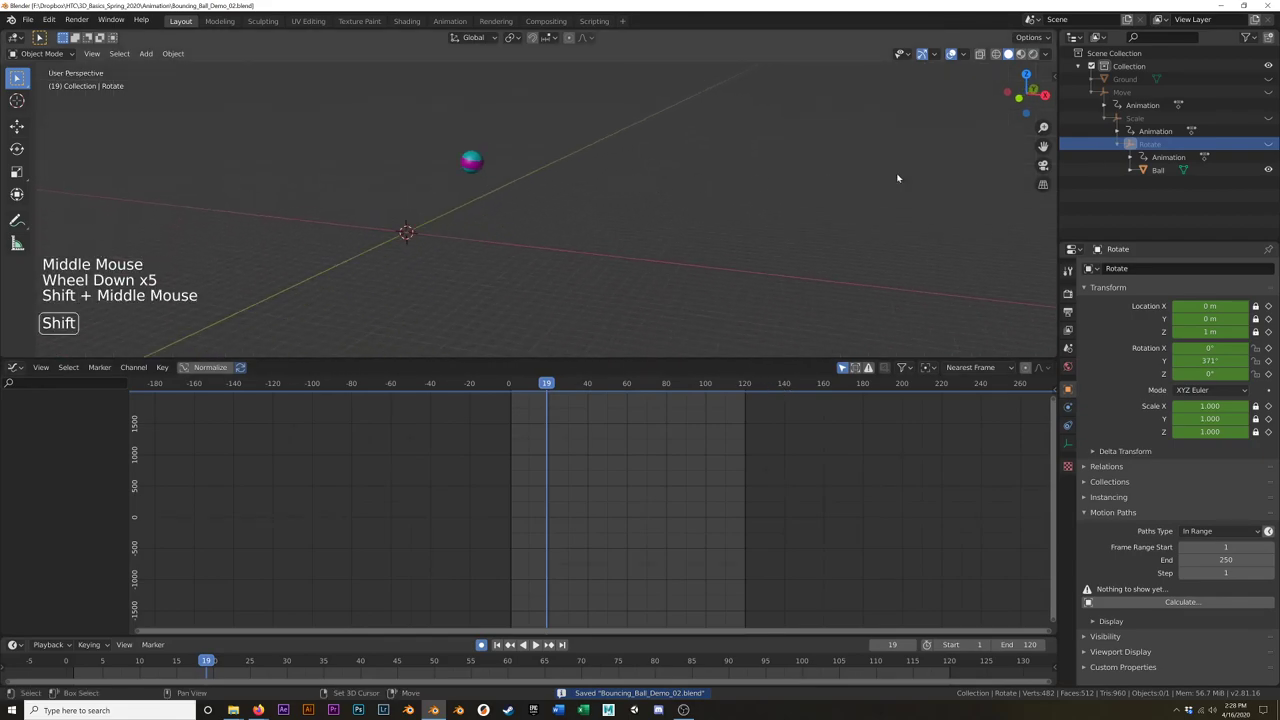
{"action": "left_click", "coordinate": [1268, 79]}
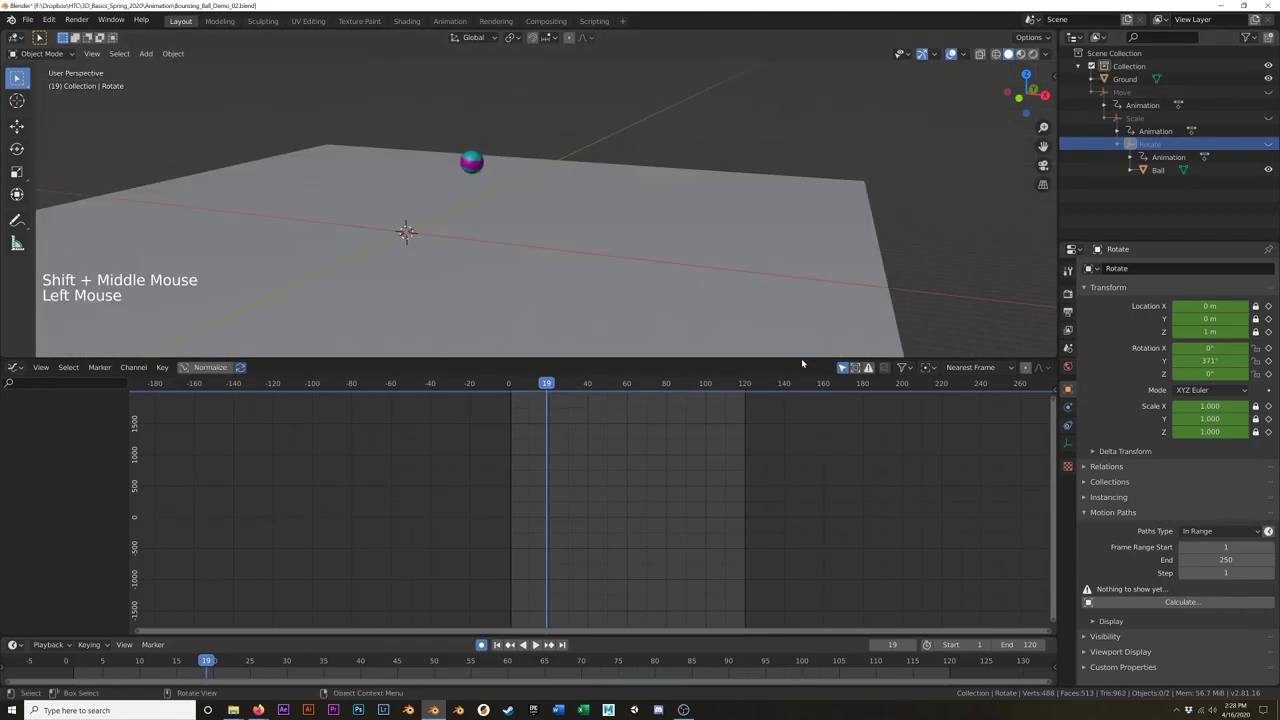
{"action": "left_click_drag", "start_coordinate": [801, 359], "coordinate": [780, 557]}
Step: Play back the ball bouncing across the Ground plane in the perspective view
{"action": "scroll", "coordinate": [593, 428], "scroll_direction": "down", "scroll_amount": 4}
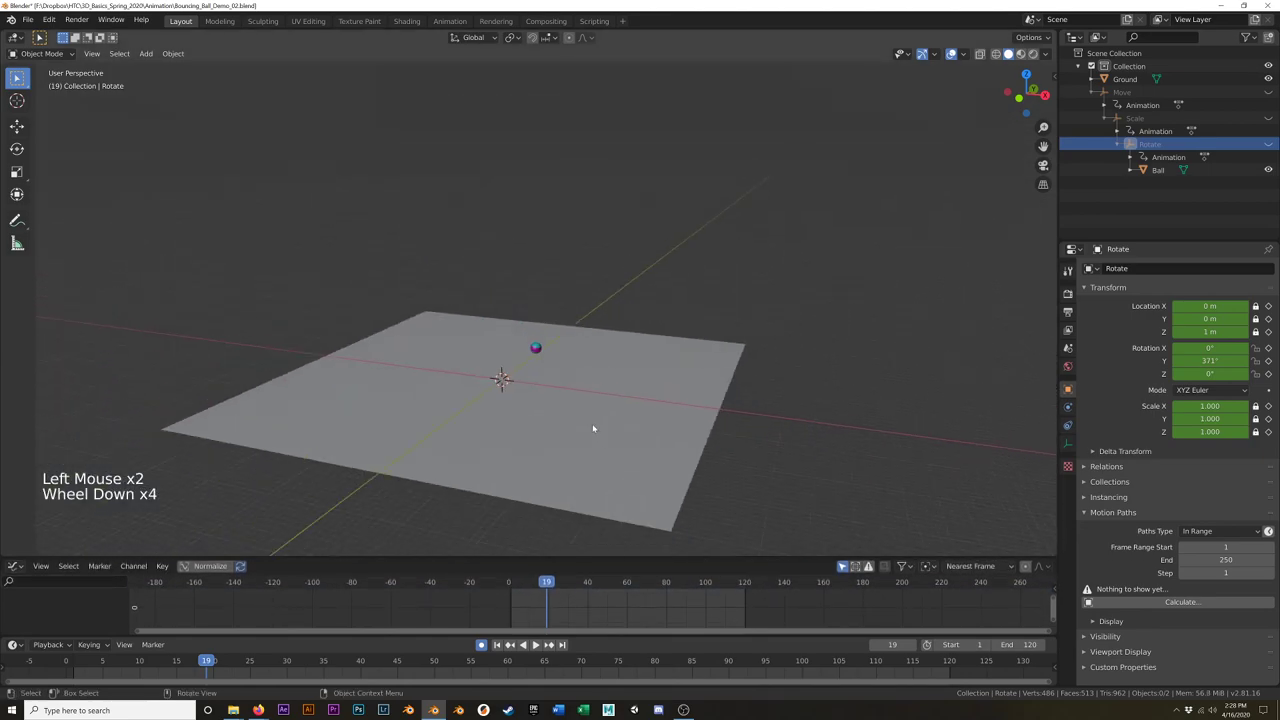
{"action": "scroll", "coordinate": [590, 428], "scroll_direction": "up", "scroll_amount": 5}
{"action": "key", "text": "space"}
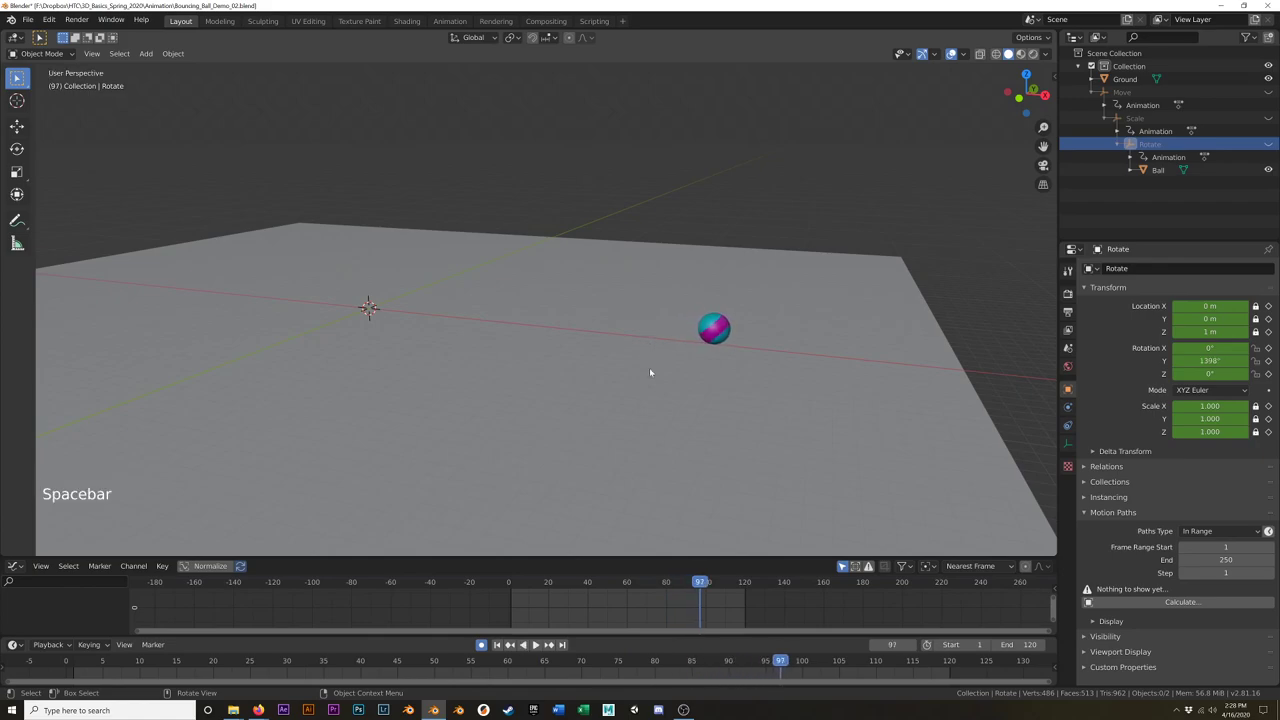
{"action": "scroll", "coordinate": [720, 409], "scroll_direction": "up", "scroll_amount": 1}
{"action": "scroll", "coordinate": [717, 408], "scroll_direction": "down", "scroll_amount": 2}
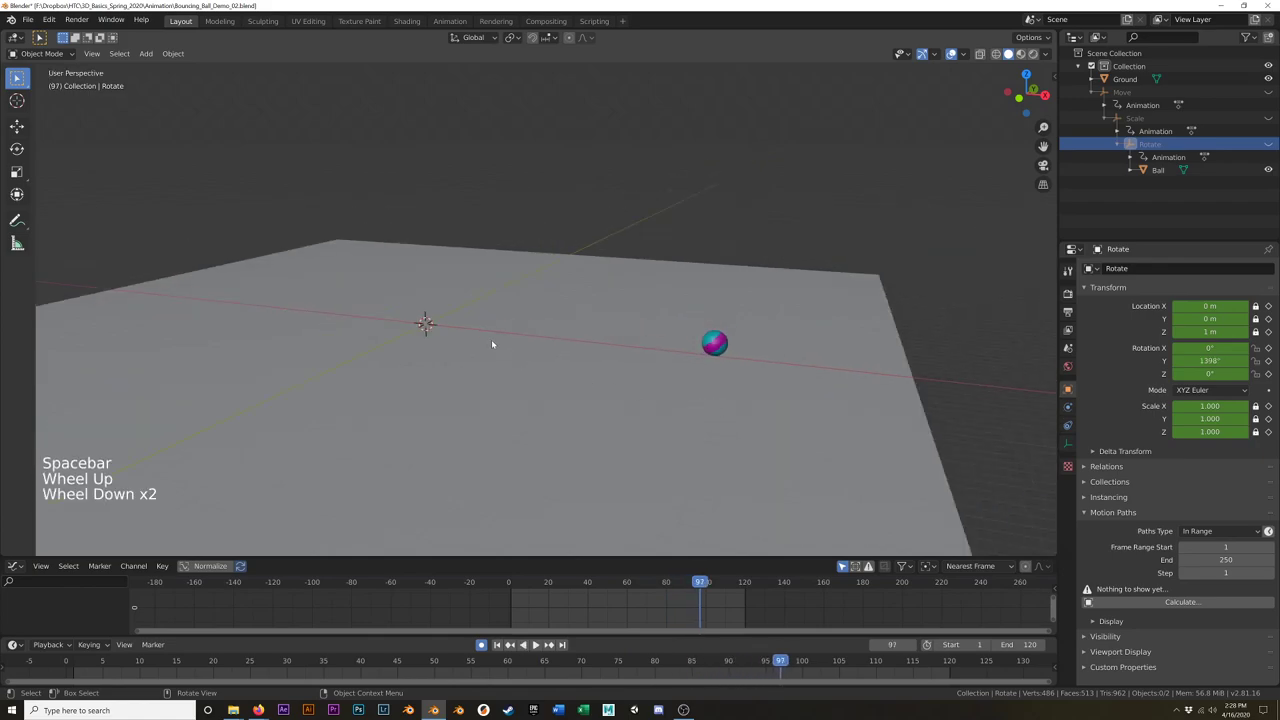
Step: Add a cube at the world origin and raise it 1 m along Z so it sits on the ground
{"action": "key", "text": "shift+a"}
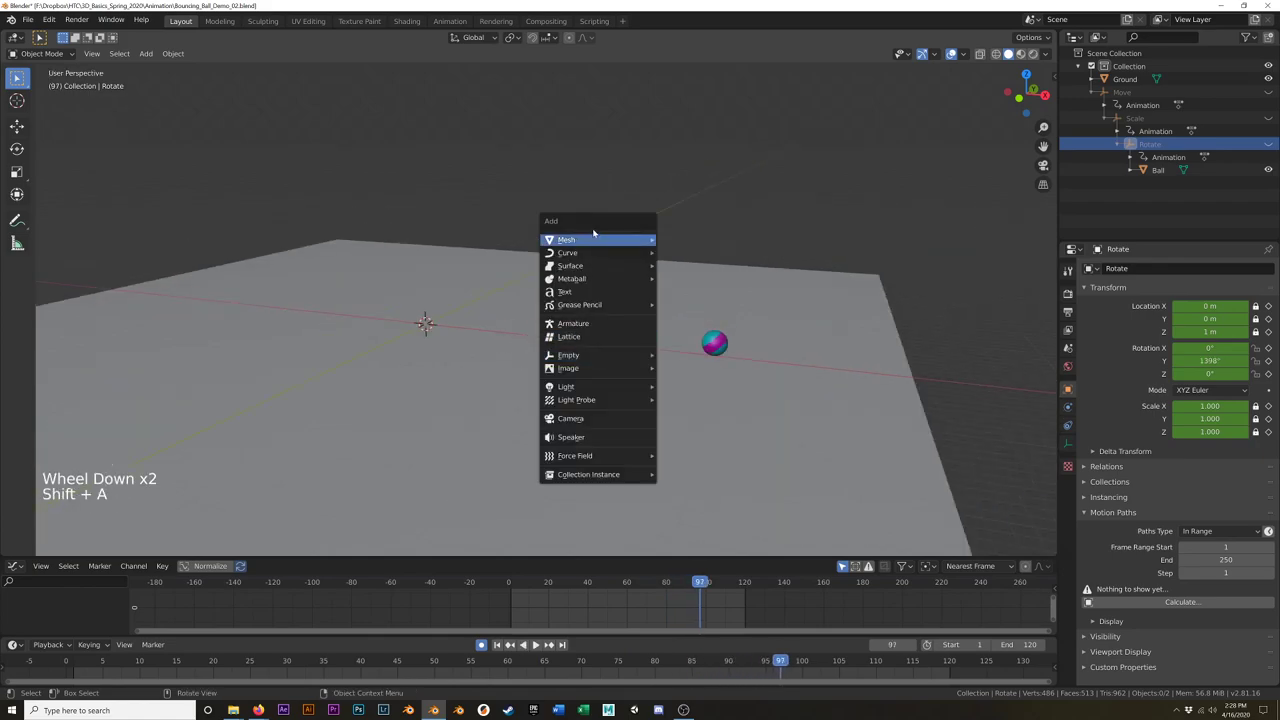
{"action": "mouse_move", "coordinate": [600, 240]}
{"action": "left_click", "coordinate": [714, 251]}
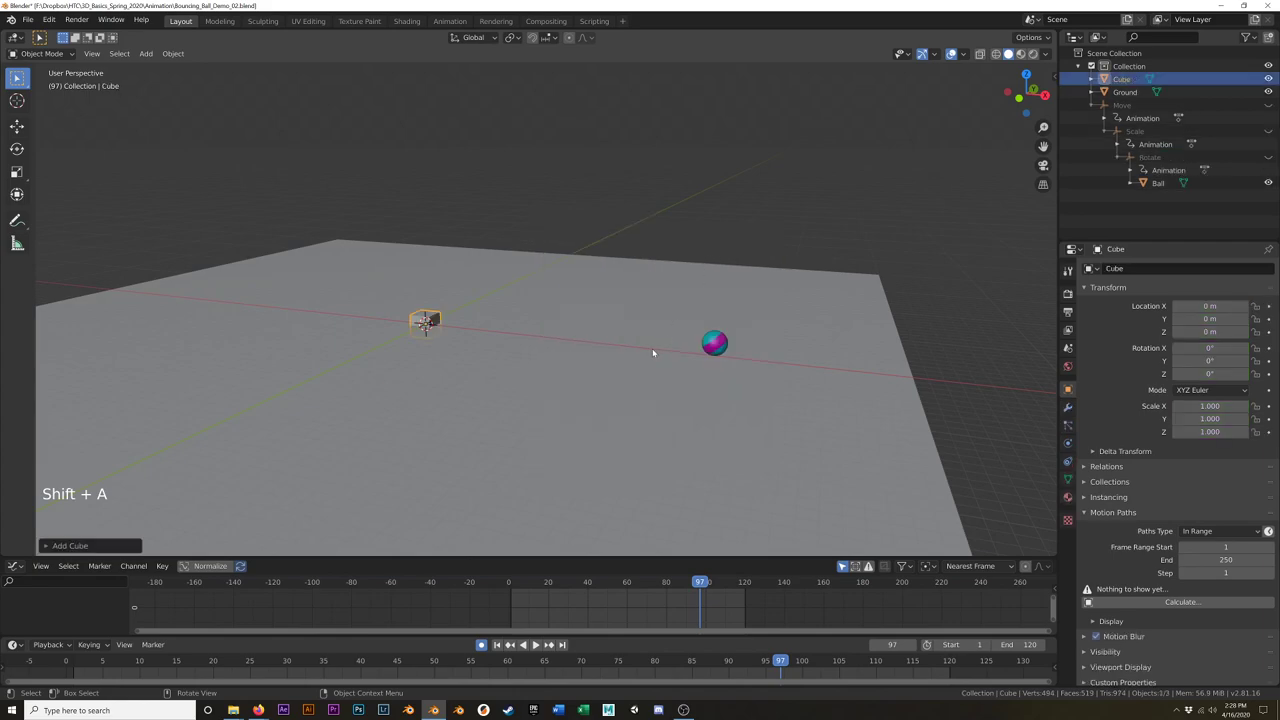
{"action": "type", "text": "gz1"}
{"action": "key", "text": "Return"}
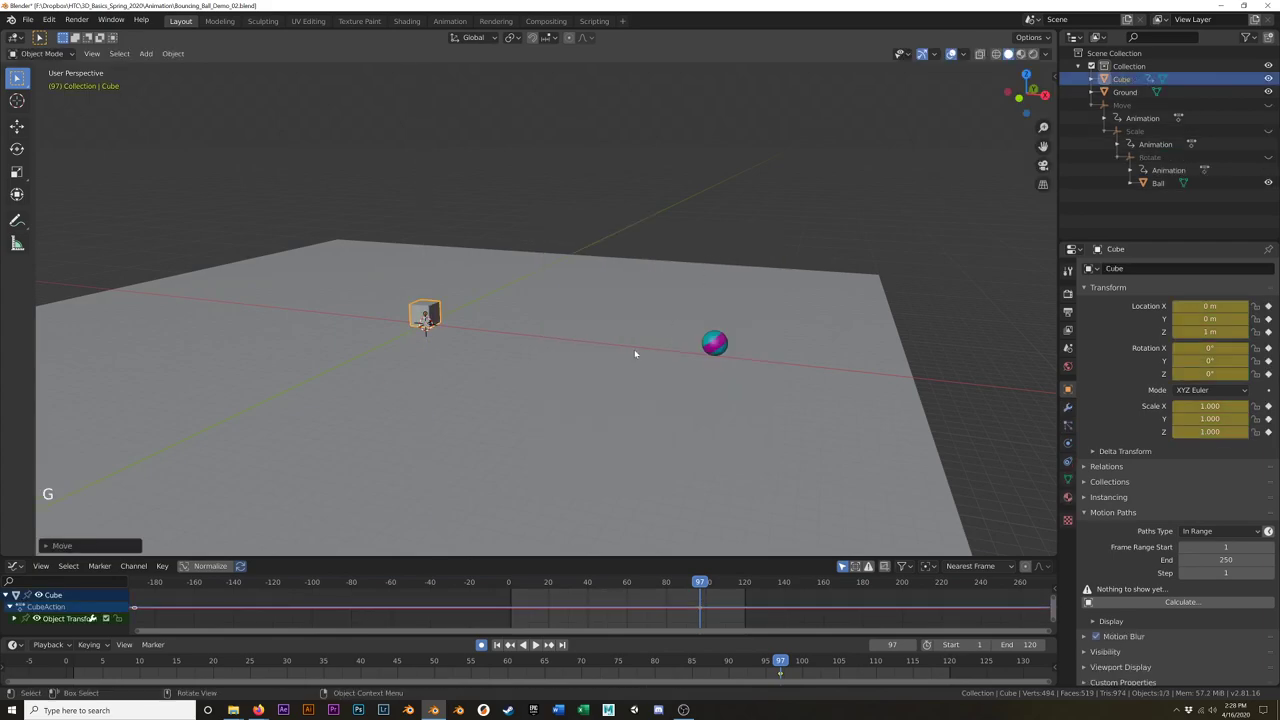
Step: In Edit Mode, raise the cube's top face along Z to make a tall pillar
{"action": "key", "text": "Tab"}
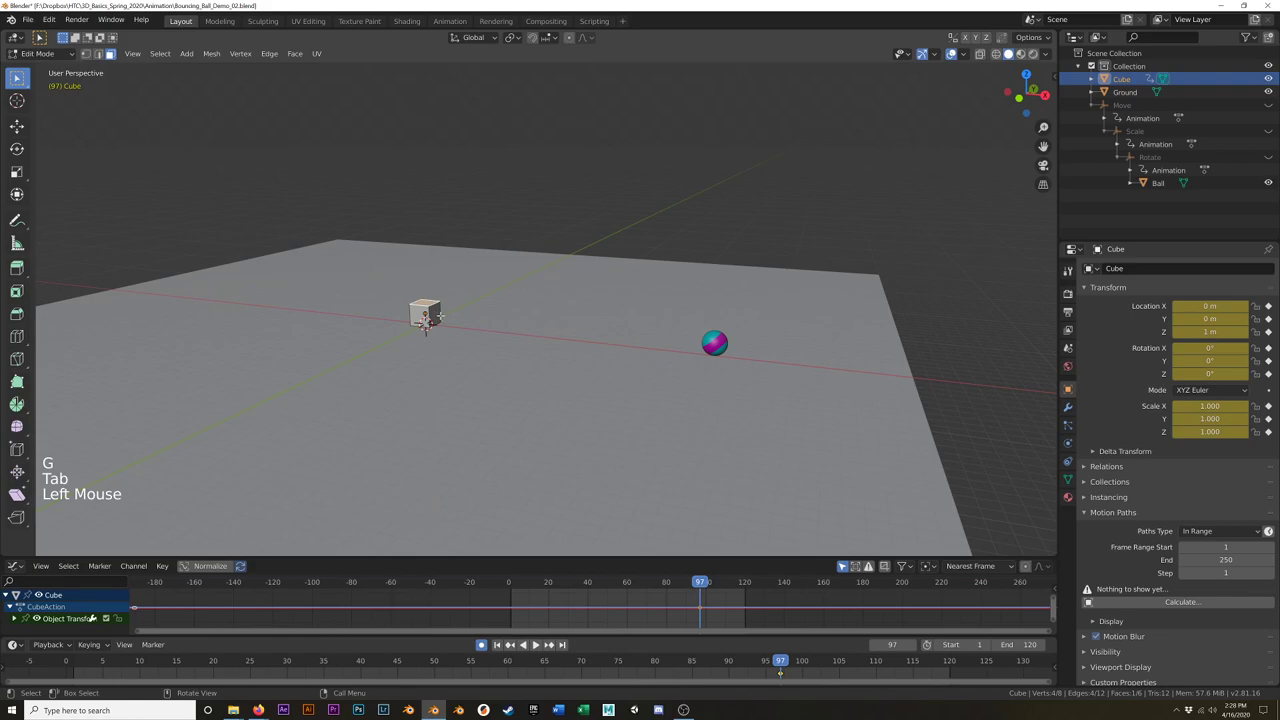
{"action": "key", "text": "g"}
{"action": "key", "text": "z"}
{"action": "left_click", "coordinate": [439, 144]}
Step: Scale the whole pillar mesh along Y into a wide wall and return to Object Mode
{"action": "key", "text": "a"}
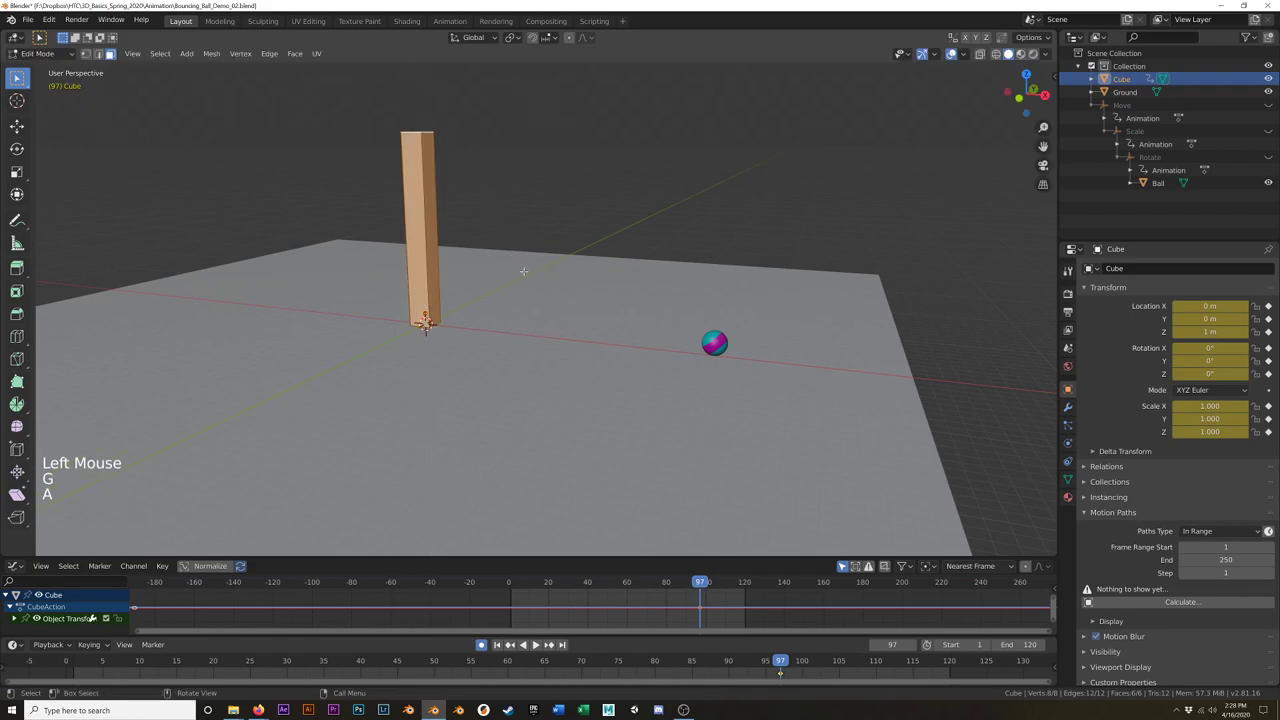
{"action": "key", "text": "s"}
{"action": "key", "text": "y"}
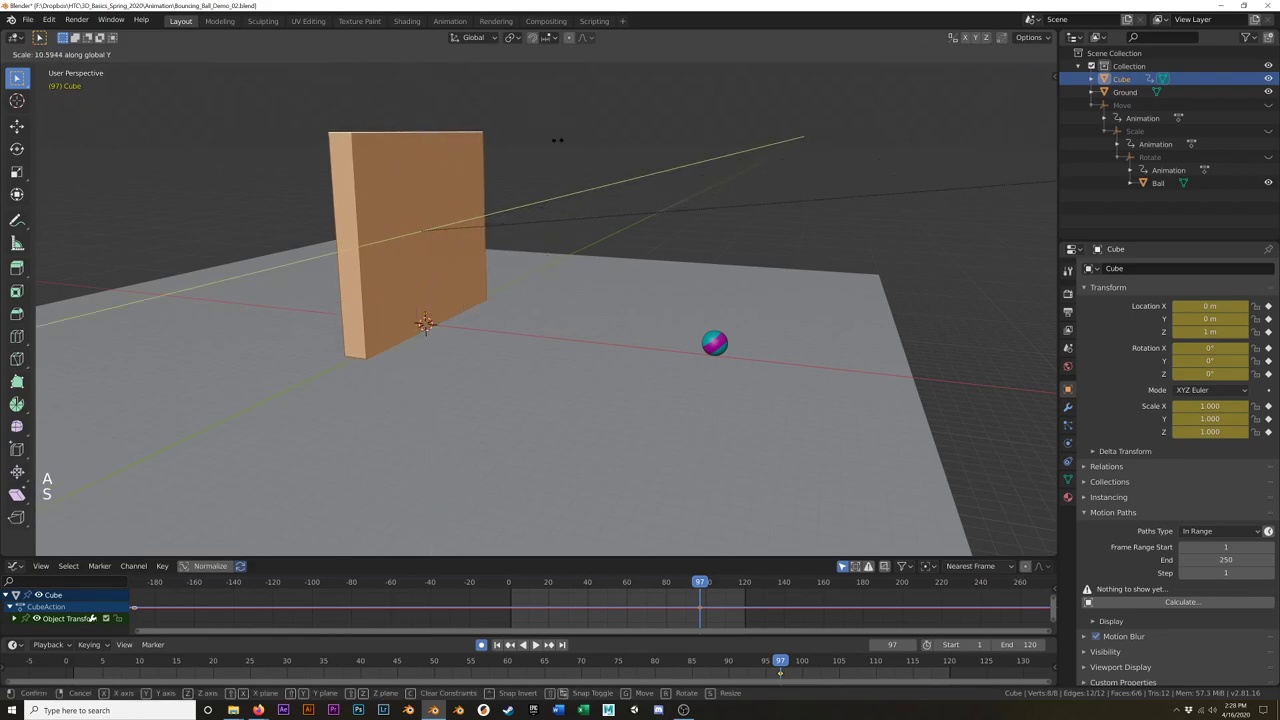
{"action": "left_click", "coordinate": [587, 283]}
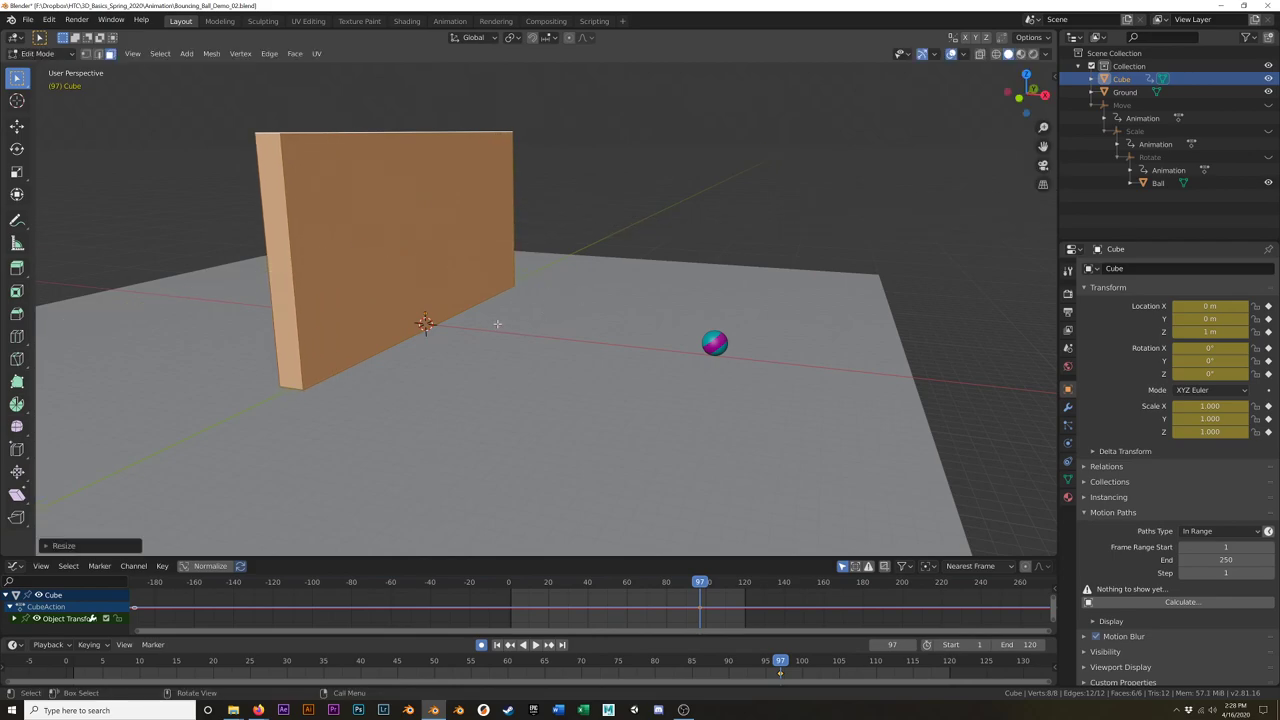
{"action": "key", "text": "1"}
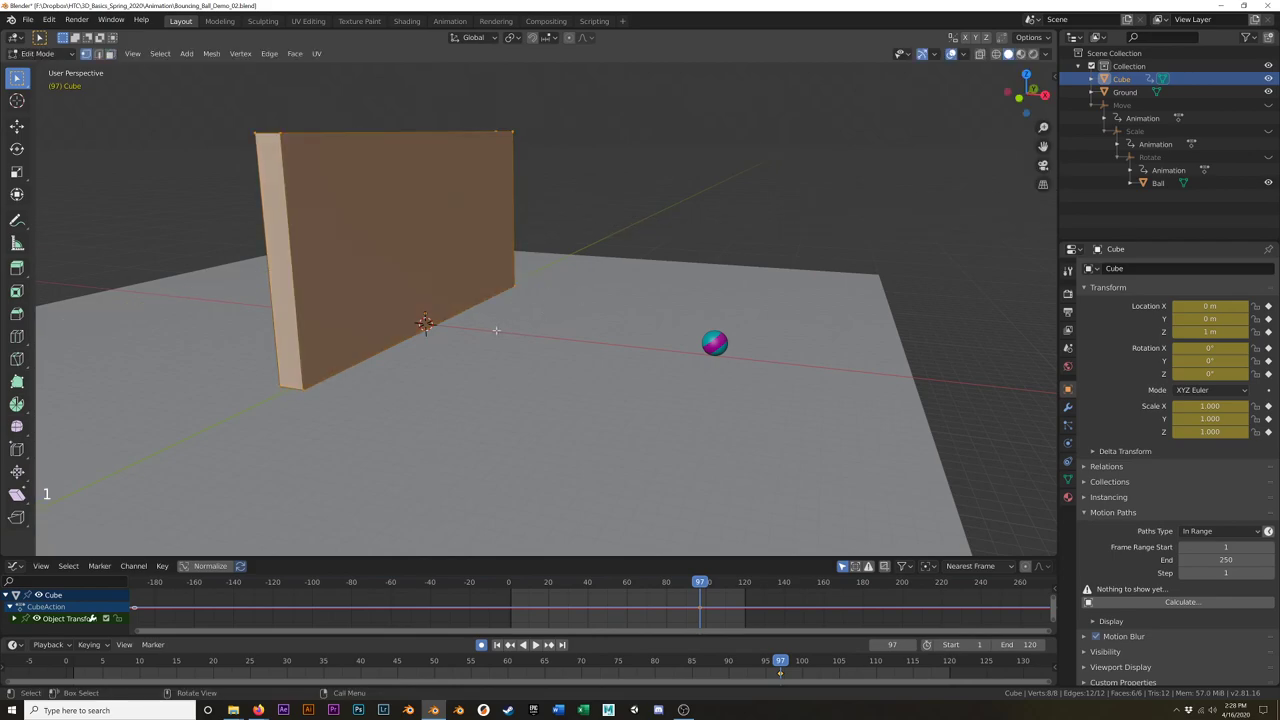
{"action": "key", "text": "Tab"}
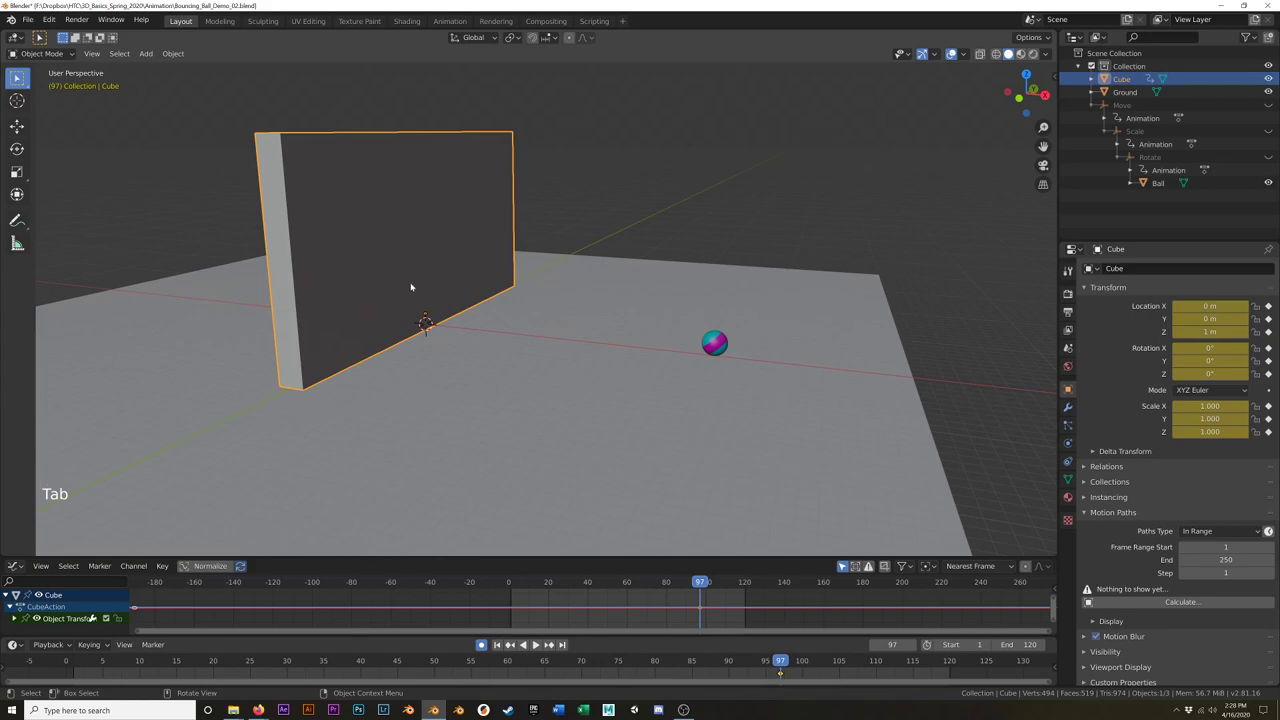
Step: Move the wall along X to about 32.5 m, just beyond the ball's stopping point
{"action": "key", "text": "g"}
{"action": "left_click", "coordinate": [666, 394]}
{"action": "middle_click_drag", "start_coordinate": [666, 394], "coordinate": [704, 393]}
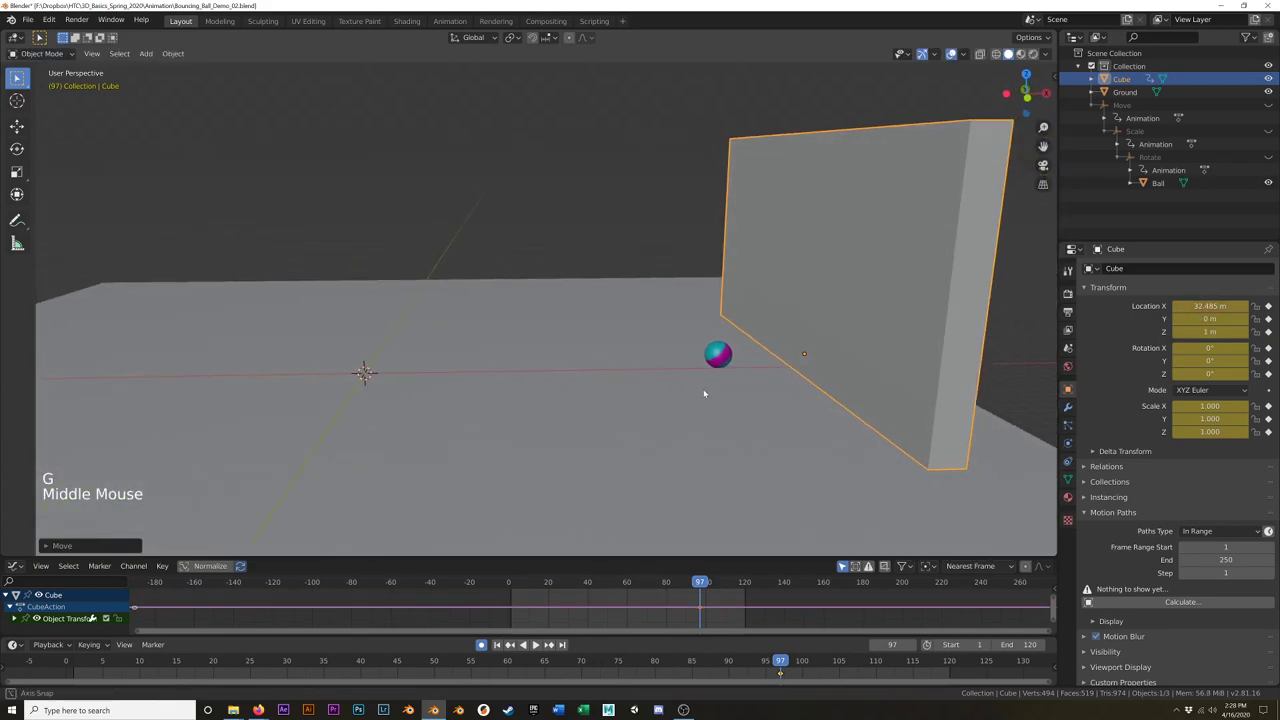
{"action": "scroll", "coordinate": [724, 384], "scroll_direction": "up", "scroll_amount": 3}
{"action": "scroll", "coordinate": [724, 384], "scroll_direction": "down", "scroll_amount": 3}
{"action": "scroll", "coordinate": [724, 384], "scroll_direction": "down", "scroll_amount": 2}
{"action": "mouse_move", "coordinate": [635, 367]}
{"action": "middle_mouse_down"}
{"action": "mouse_move", "coordinate": [614, 351]}
{"action": "mouse_move", "coordinate": [610, 367]}
{"action": "middle_mouse_up"}
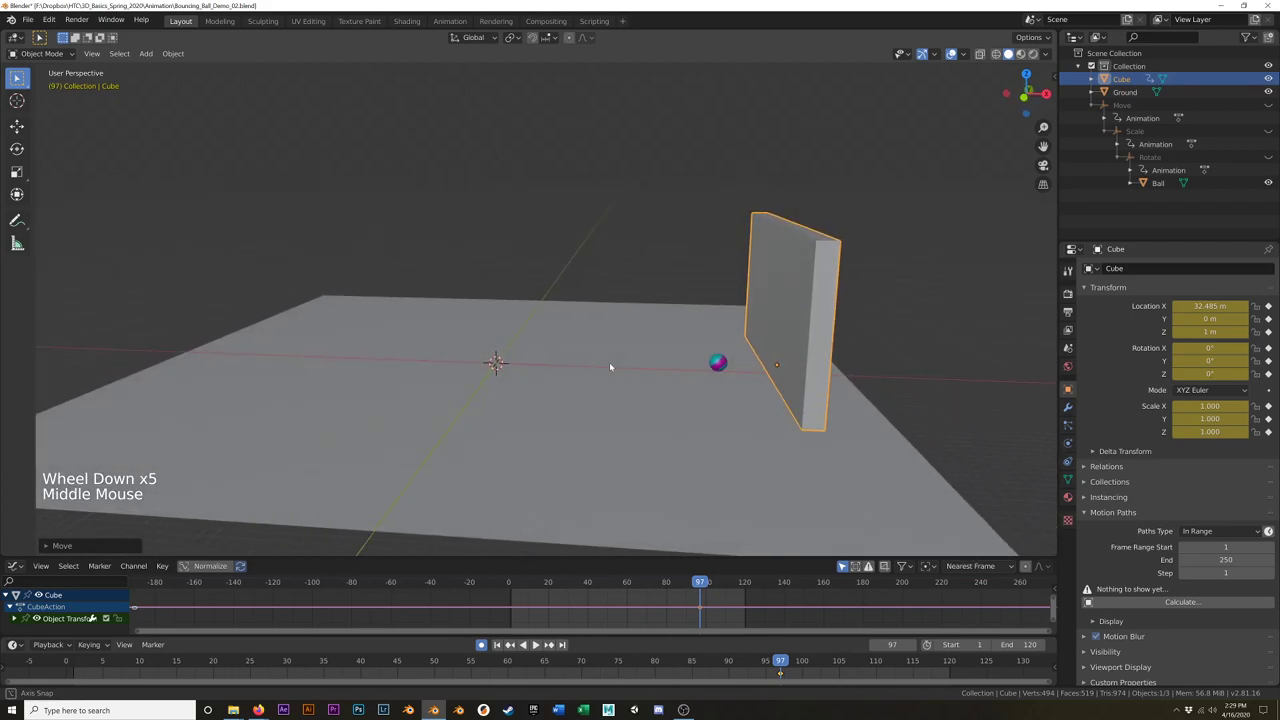
Step: Save the file, then save a new version as Bouncing_Ball_Demo_03.blend
{"action": "key", "text": "ctrl+s"}
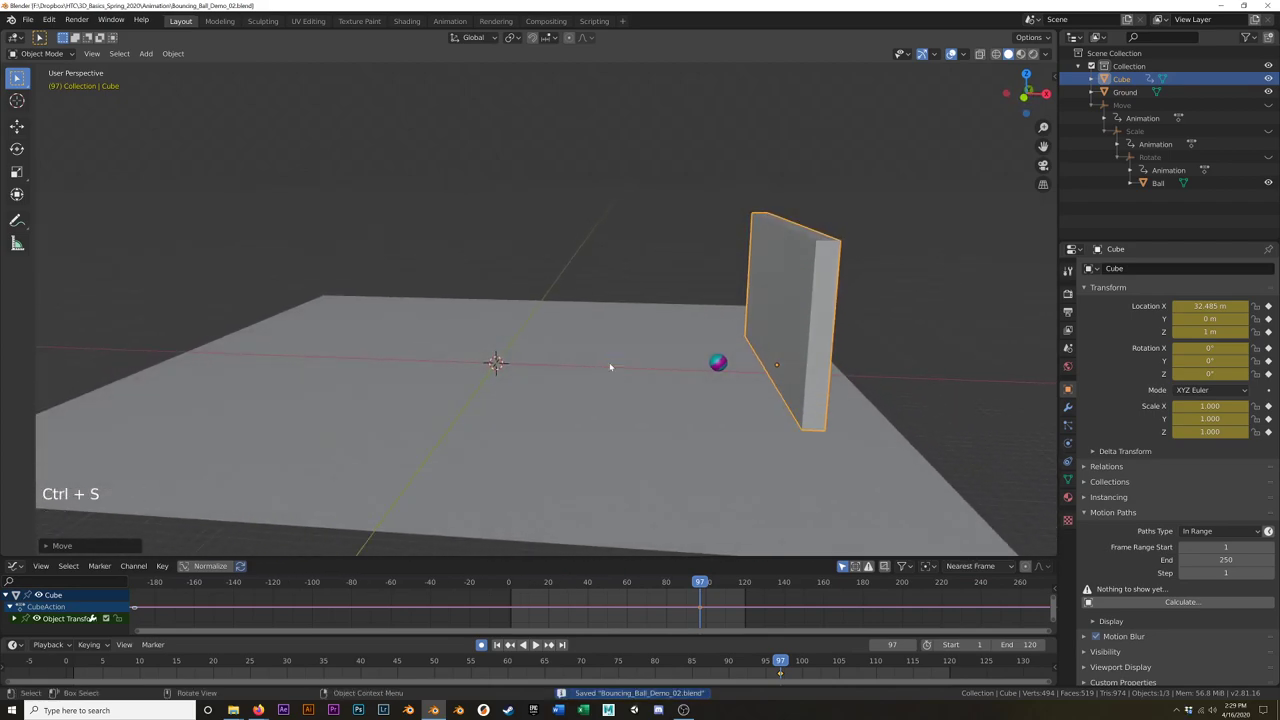
{"action": "key", "text": "ctrl+shift+s"}
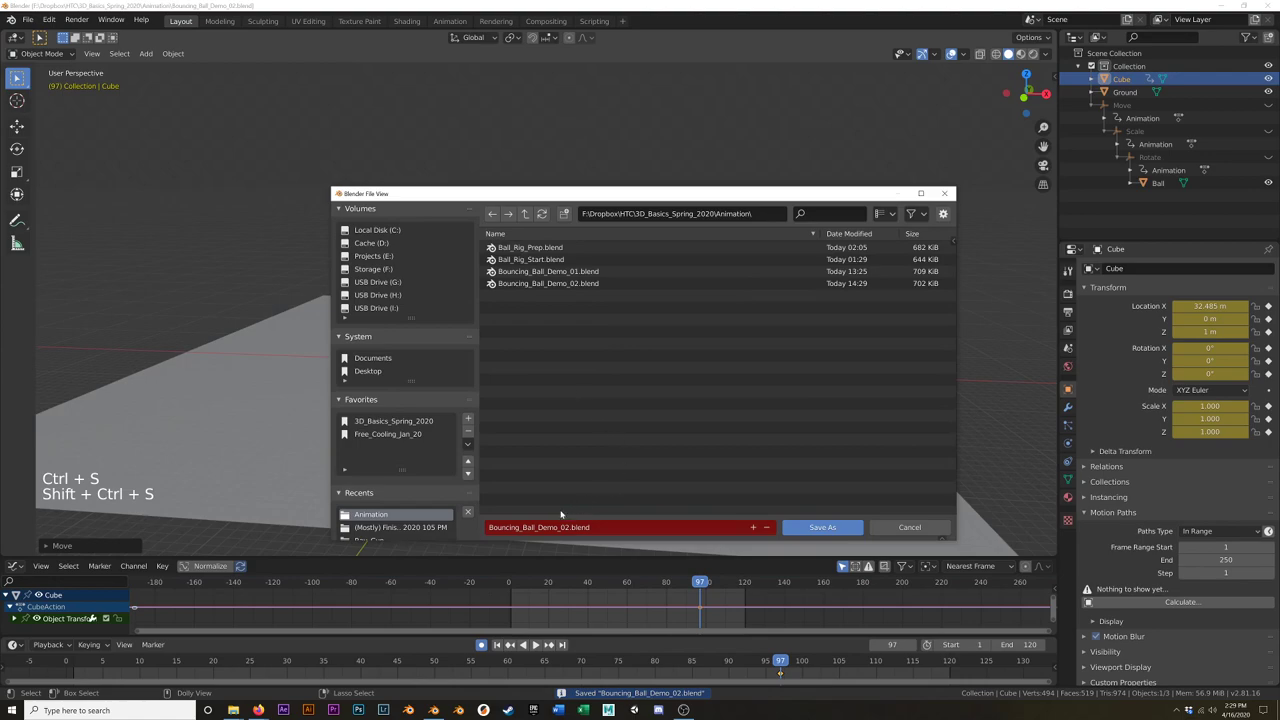
{"action": "left_click", "coordinate": [560, 526]}
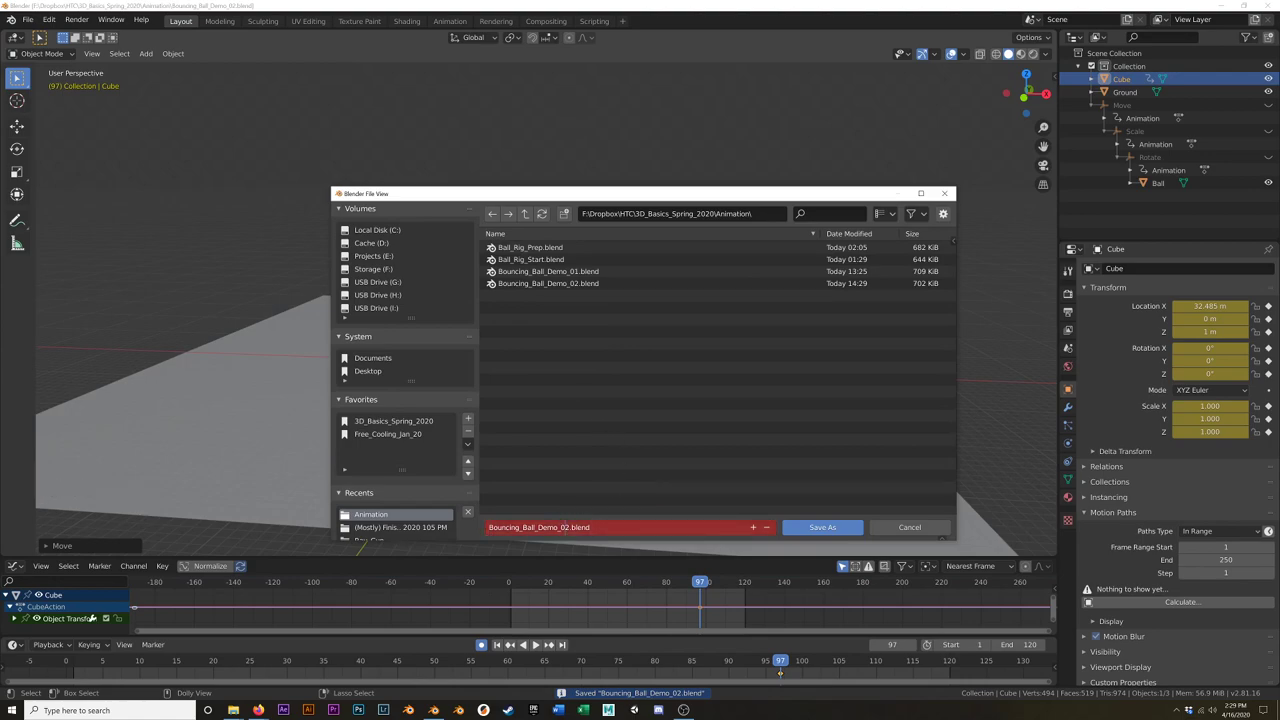
{"action": "left_click", "coordinate": [573, 518]}
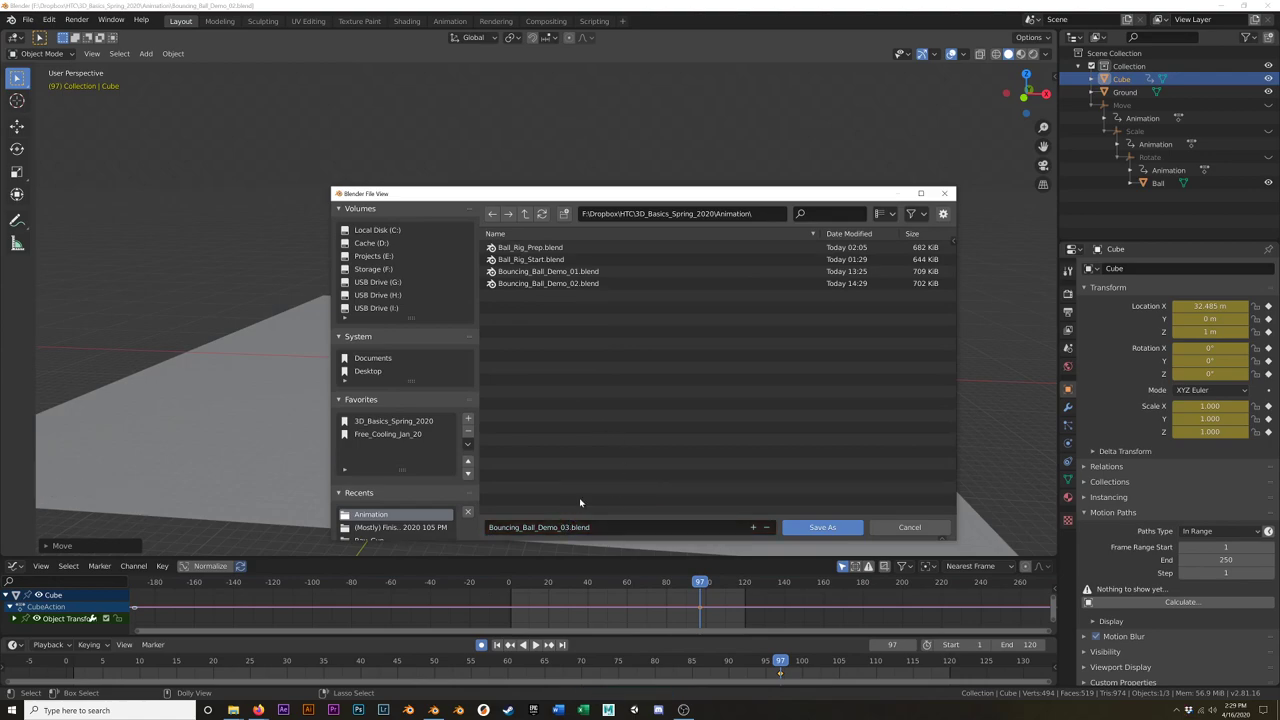
{"action": "left_click", "coordinate": [822, 527]}
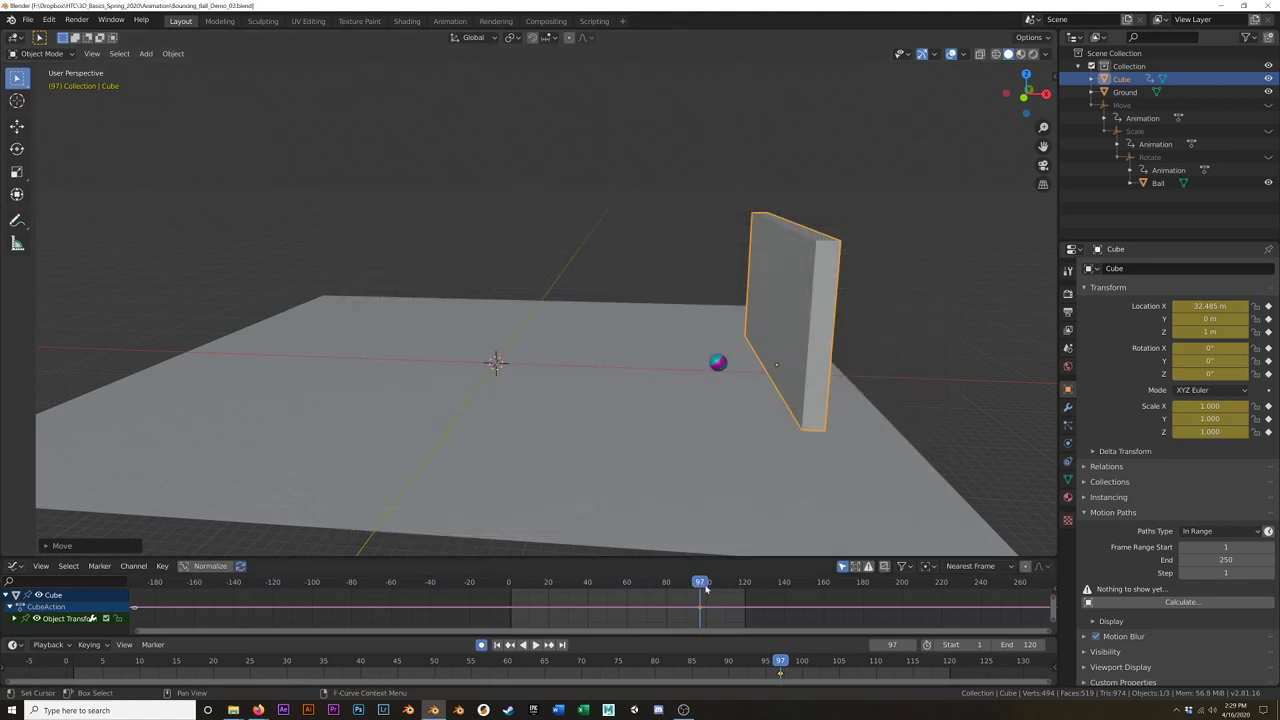
Step: At frame 25, move the wall along X to about 10.9 m so its near face touches the side of the ball
{"action": "left_click", "coordinate": [533, 590]}
{"action": "left_click_drag", "start_coordinate": [533, 596], "coordinate": [558, 604]}
{"action": "scroll", "coordinate": [575, 434], "scroll_direction": "up", "scroll_amount": 3}
{"action": "middle_click_drag", "start_coordinate": [583, 431], "coordinate": [629, 443]}
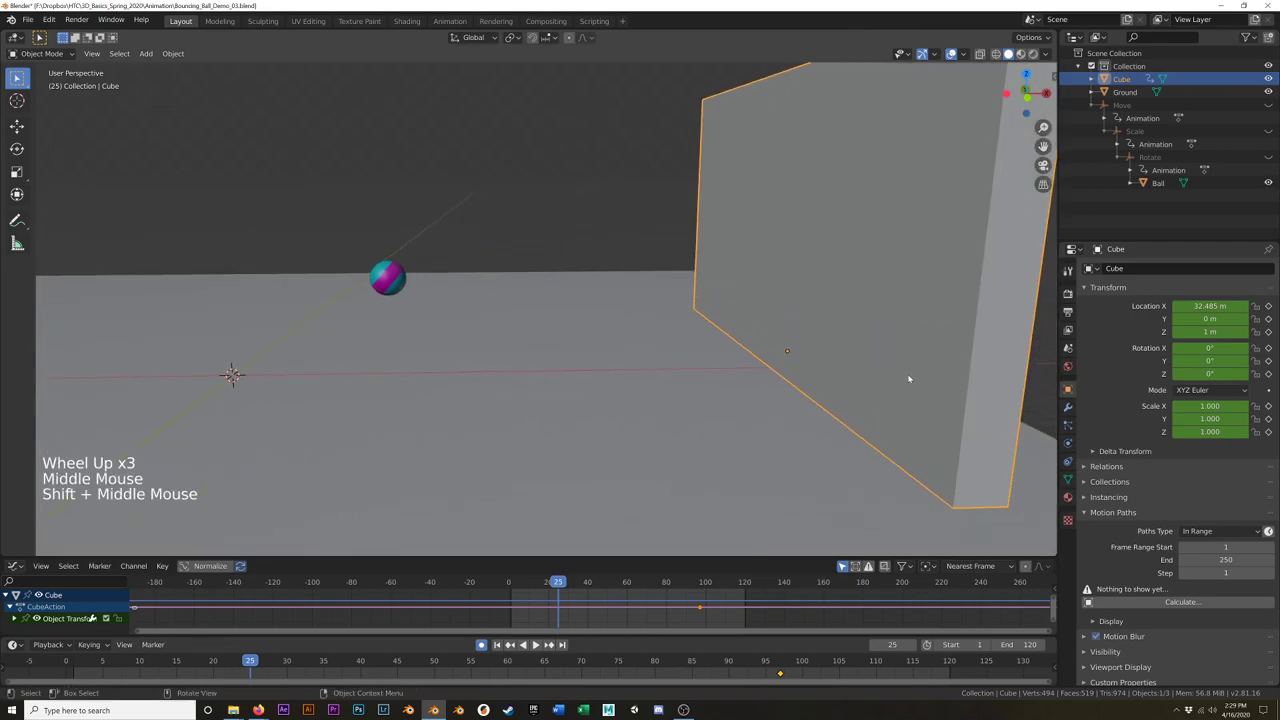
{"action": "key", "text": "g"}
{"action": "left_click", "coordinate": [586, 403]}
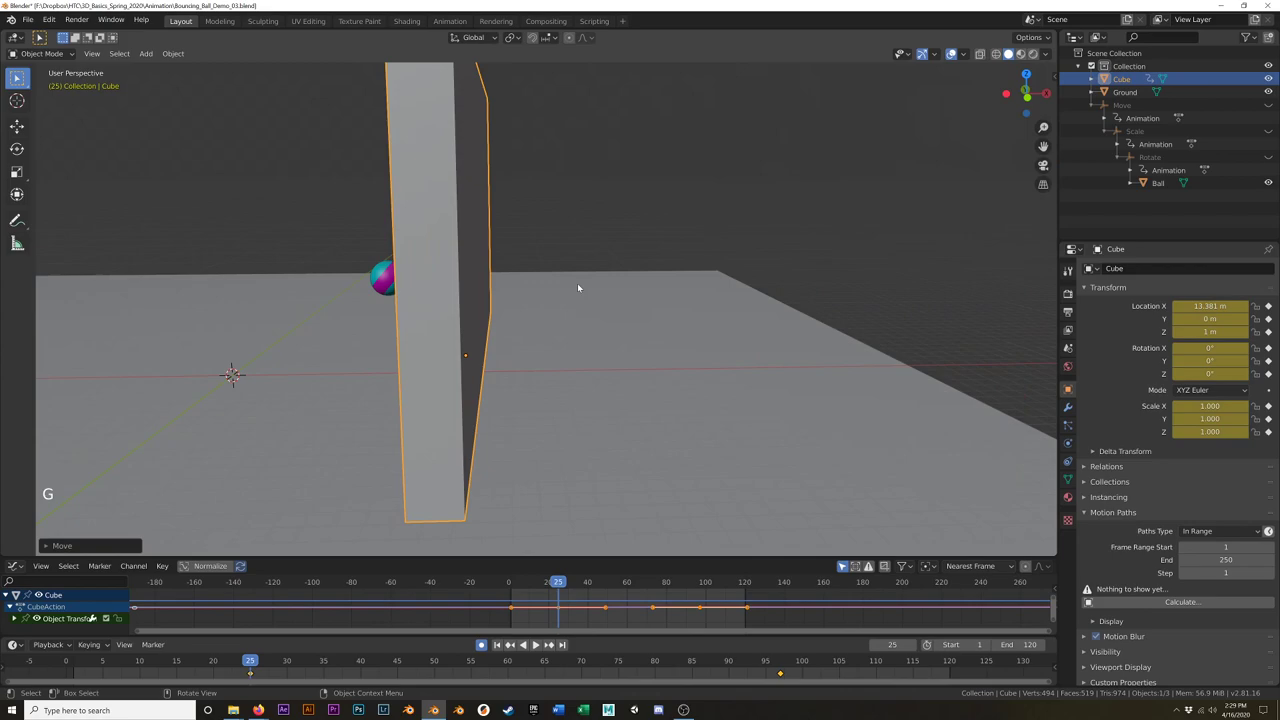
{"action": "key", "text": "KP_1"}
{"action": "scroll", "coordinate": [577, 288], "scroll_direction": "up", "scroll_amount": 7}
{"action": "middle_click_drag", "start_coordinate": [437, 289], "coordinate": [655, 225], "text": "shift"}
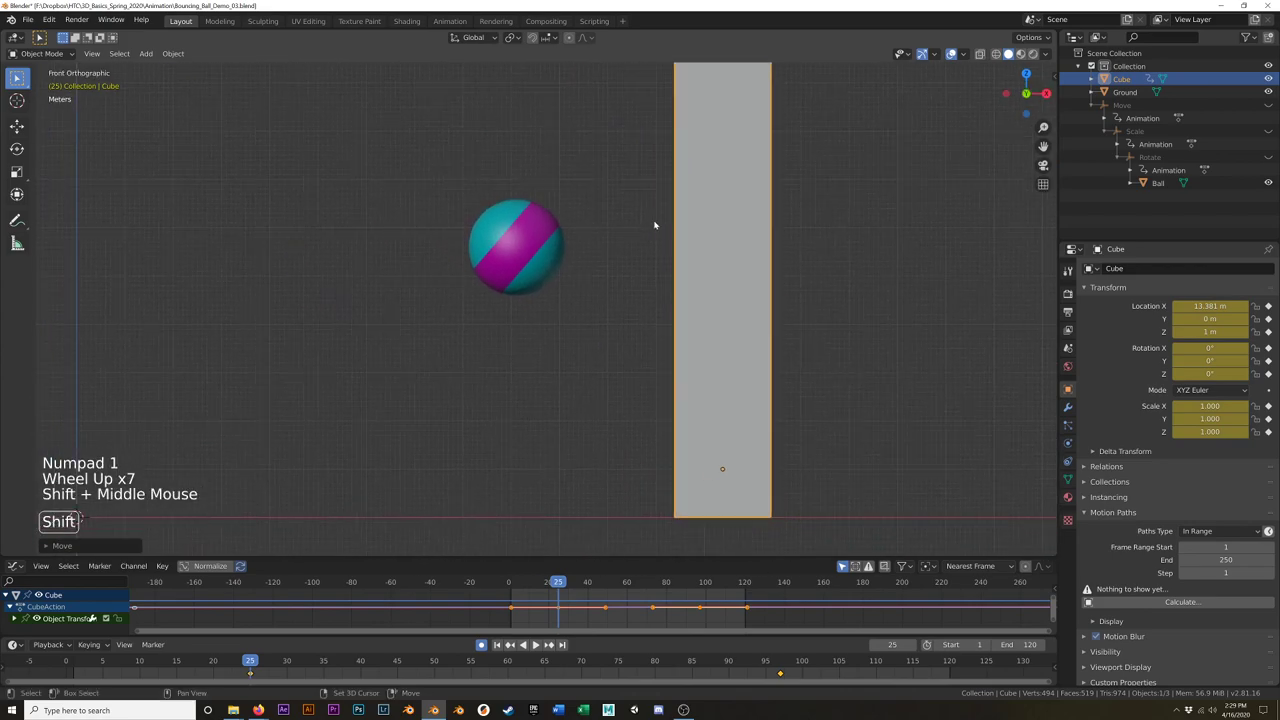
{"action": "key", "text": "g"}
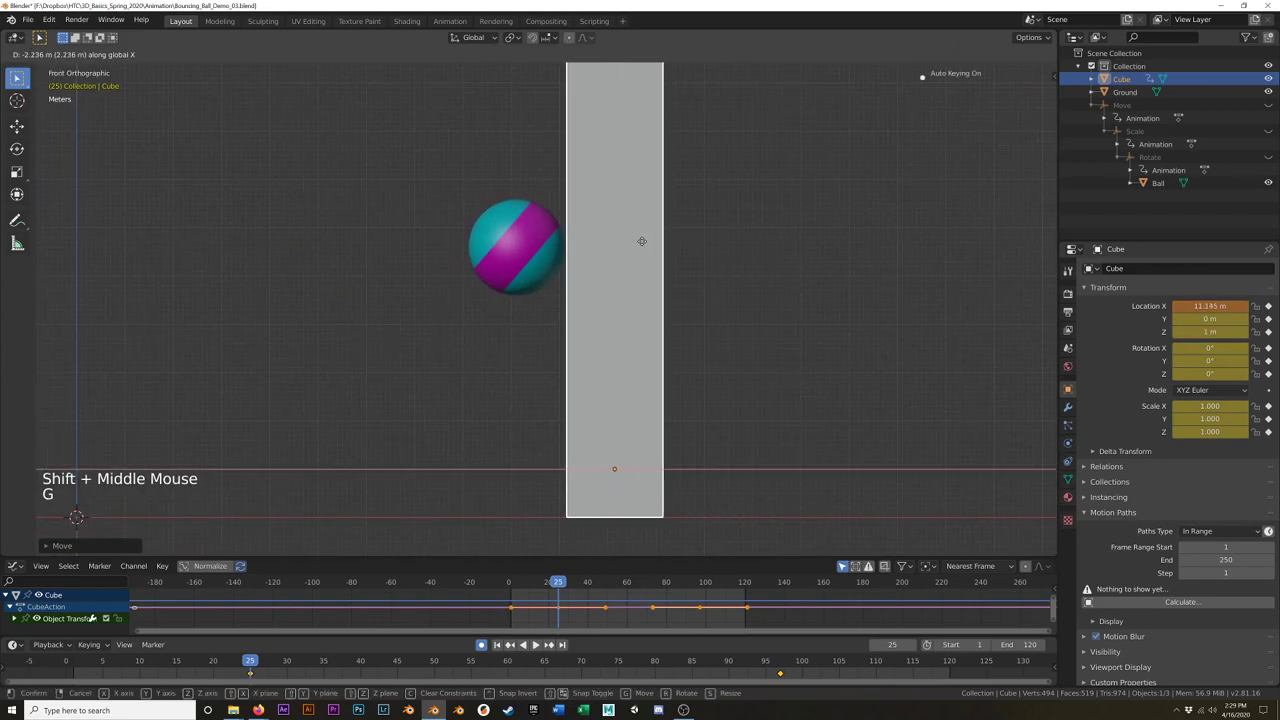
{"action": "left_click", "coordinate": [631, 248]}
{"action": "scroll", "coordinate": [451, 306], "scroll_direction": "up", "scroll_amount": 2}
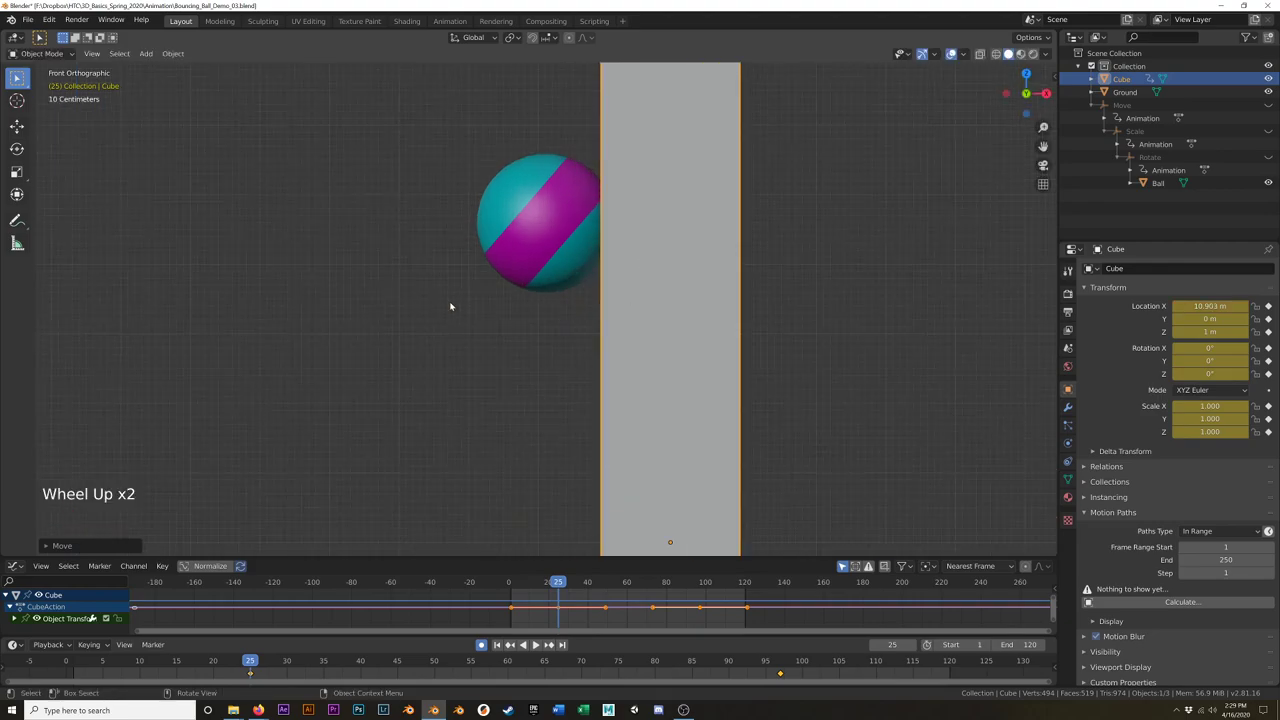
Step: Unhide the ball rig's Rotate, Scale and Move controls in the scene hierarchy
{"action": "scroll", "coordinate": [453, 319], "scroll_direction": "down", "scroll_amount": 3}
{"action": "middle_click_drag", "start_coordinate": [458, 339], "coordinate": [450, 355], "text": "shift"}
{"action": "middle_click_drag", "start_coordinate": [450, 355], "coordinate": [607, 304]}
{"action": "scroll", "coordinate": [440, 374], "scroll_direction": "down", "scroll_amount": 4}
{"action": "key", "text": "KP_1"}
{"action": "scroll", "coordinate": [530, 310], "scroll_direction": "up", "scroll_amount": 6}
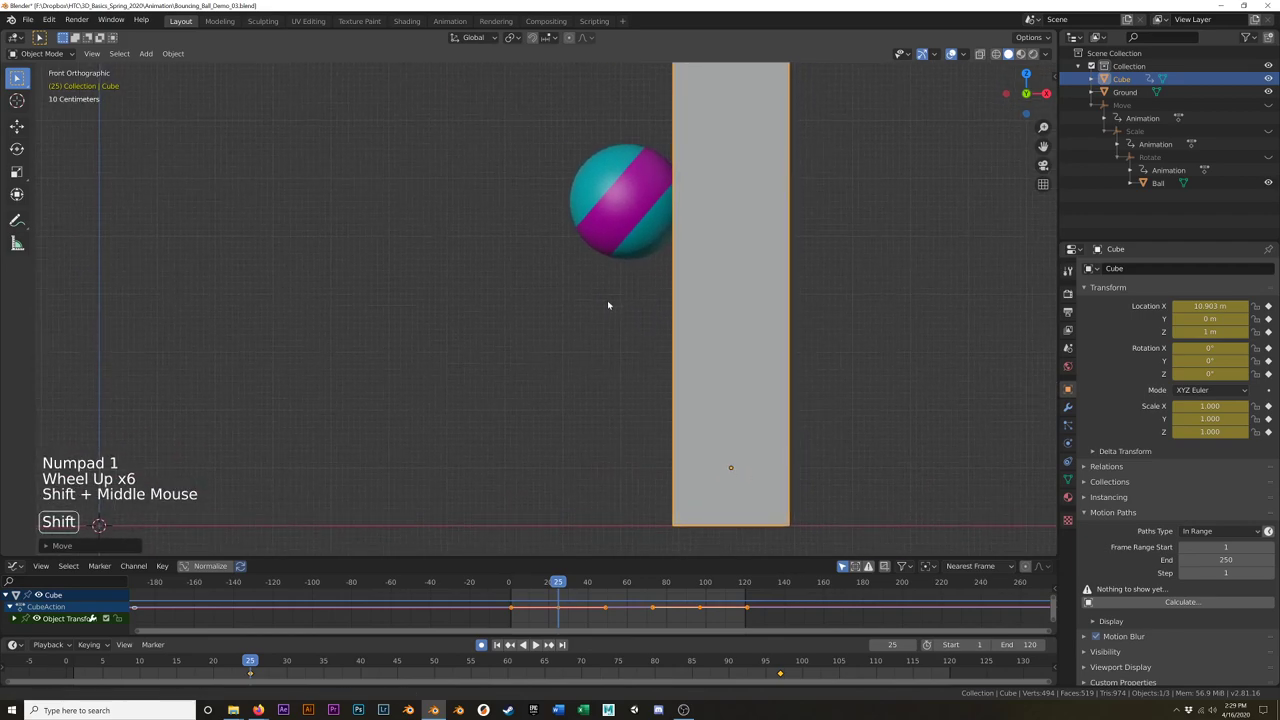
{"action": "left_click", "coordinate": [616, 243]}
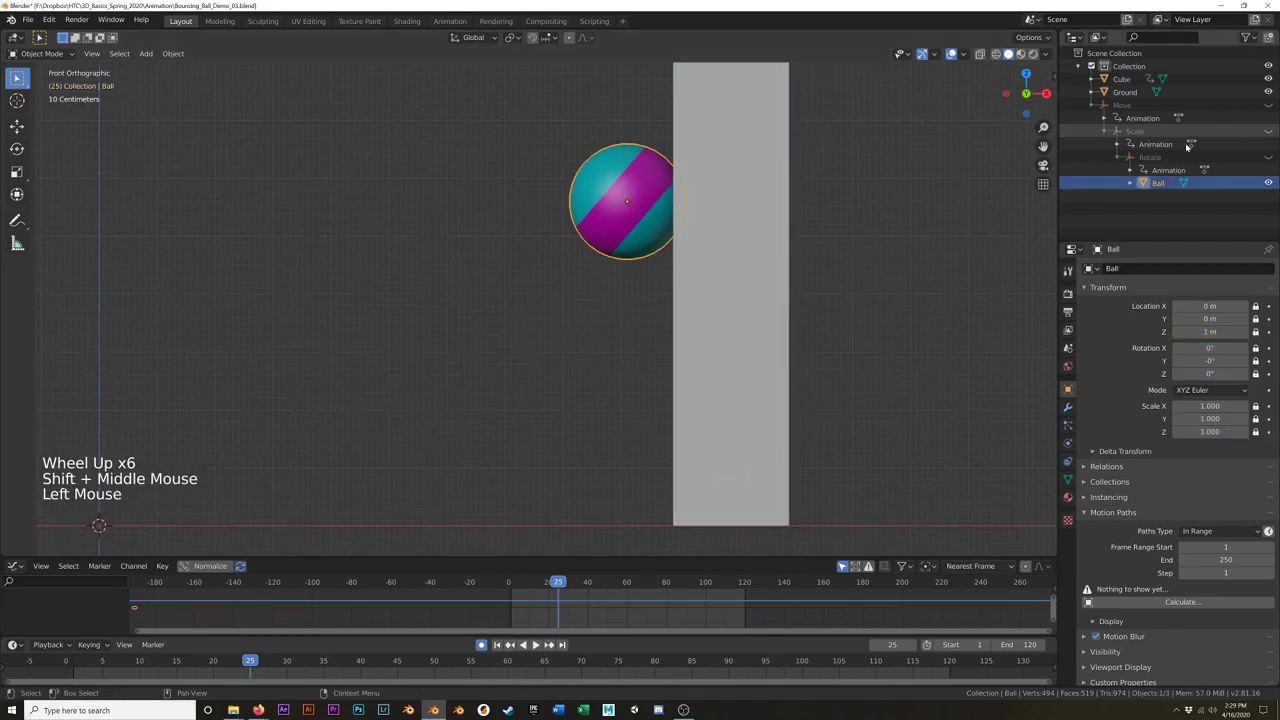
{"action": "left_click", "coordinate": [1267, 157]}
{"action": "left_click", "coordinate": [1268, 105]}
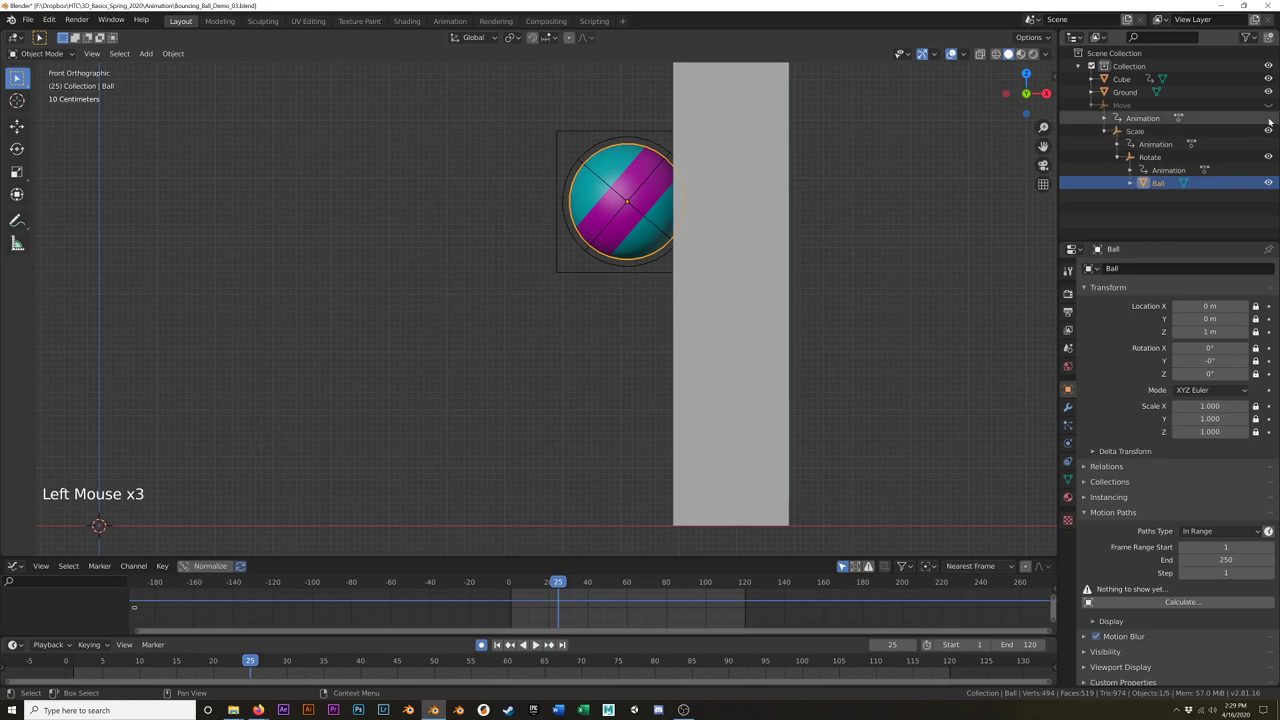
Step: At frame 25, squash the ball against the wall by scaling its Scale control along X to about 0.79
{"action": "left_click", "coordinate": [557, 149]}
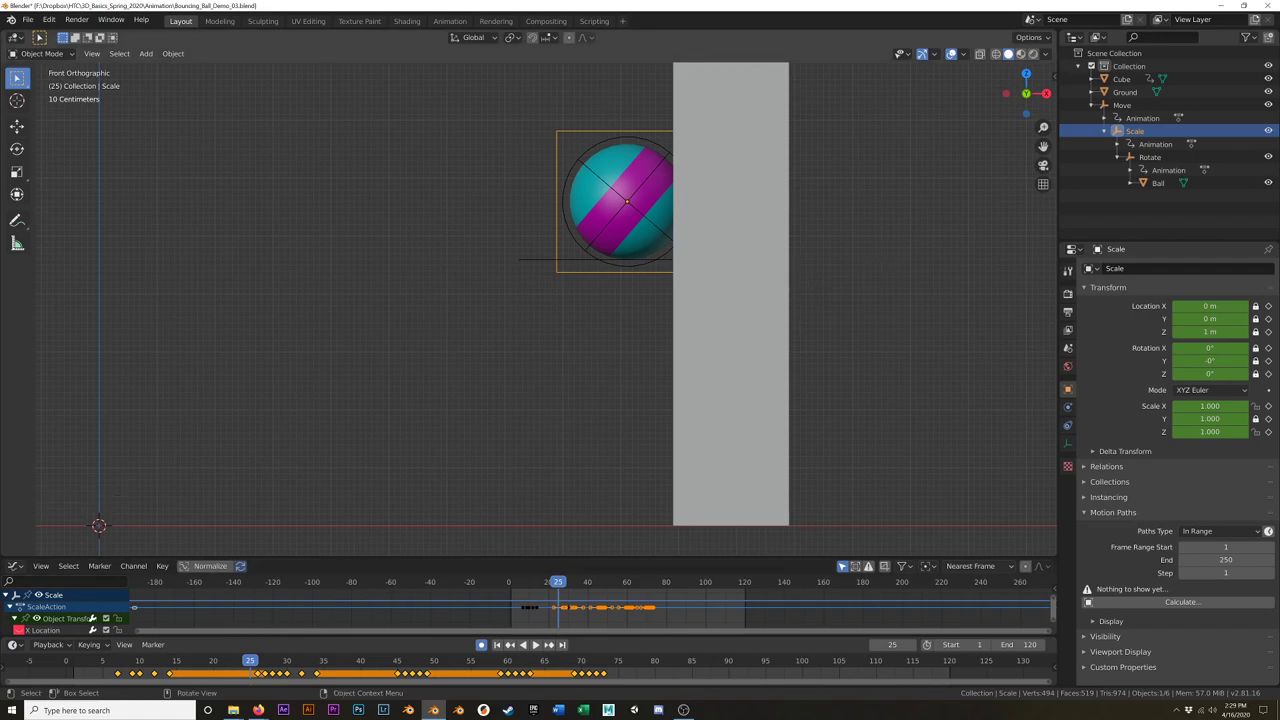
{"action": "key", "text": "s"}
{"action": "key", "text": "x"}
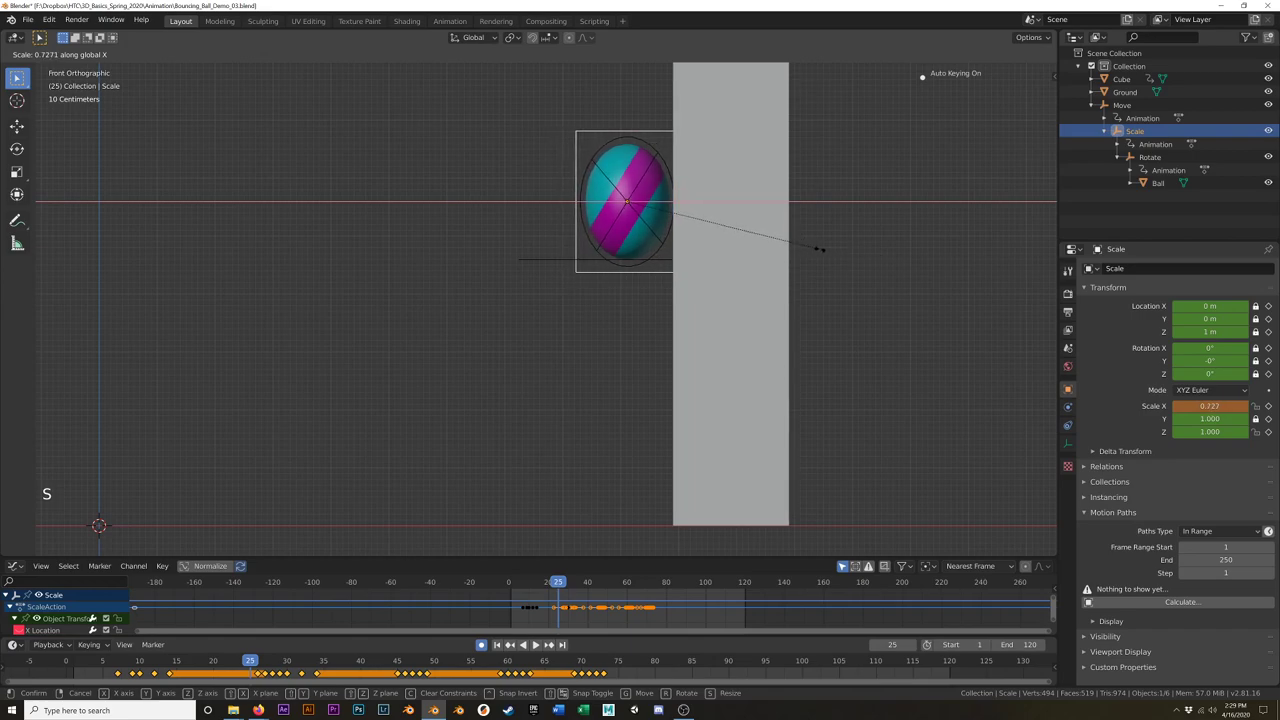
{"action": "left_click", "coordinate": [838, 242]}
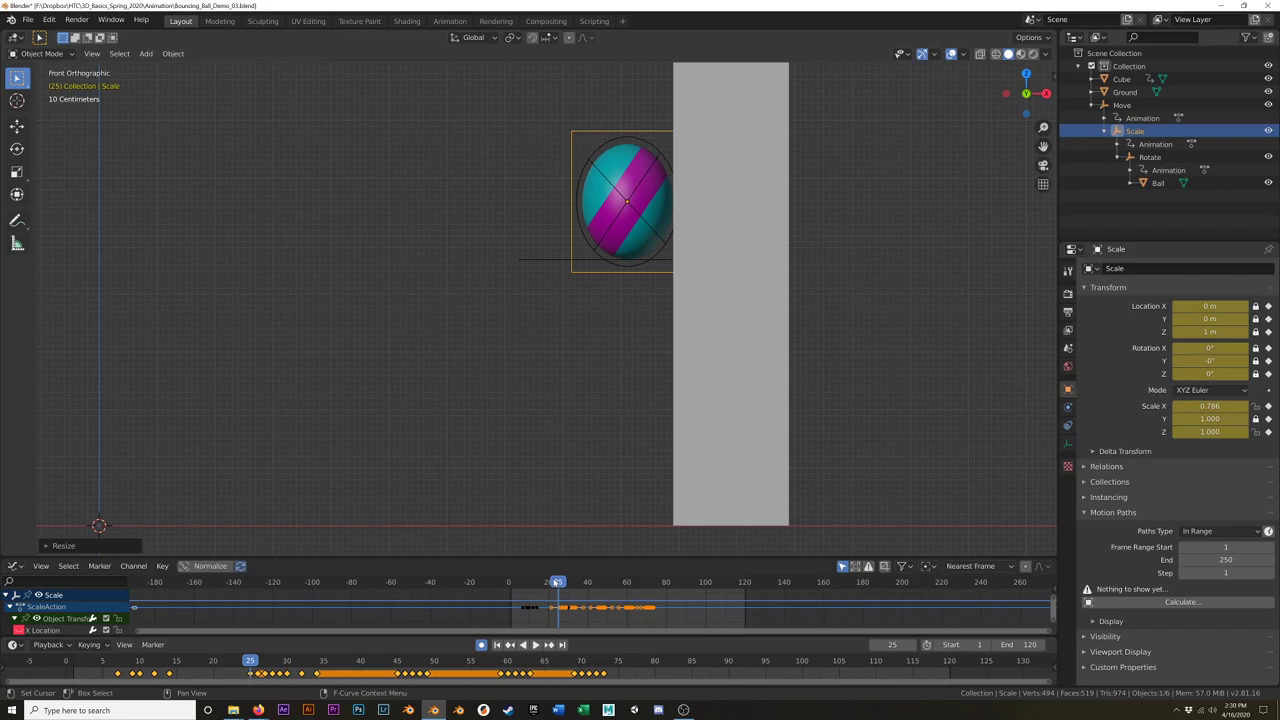
Step: At frame 24, set the Scale control's X scale to 1 so the ball is round just before impact
{"action": "key", "text": "Left"}
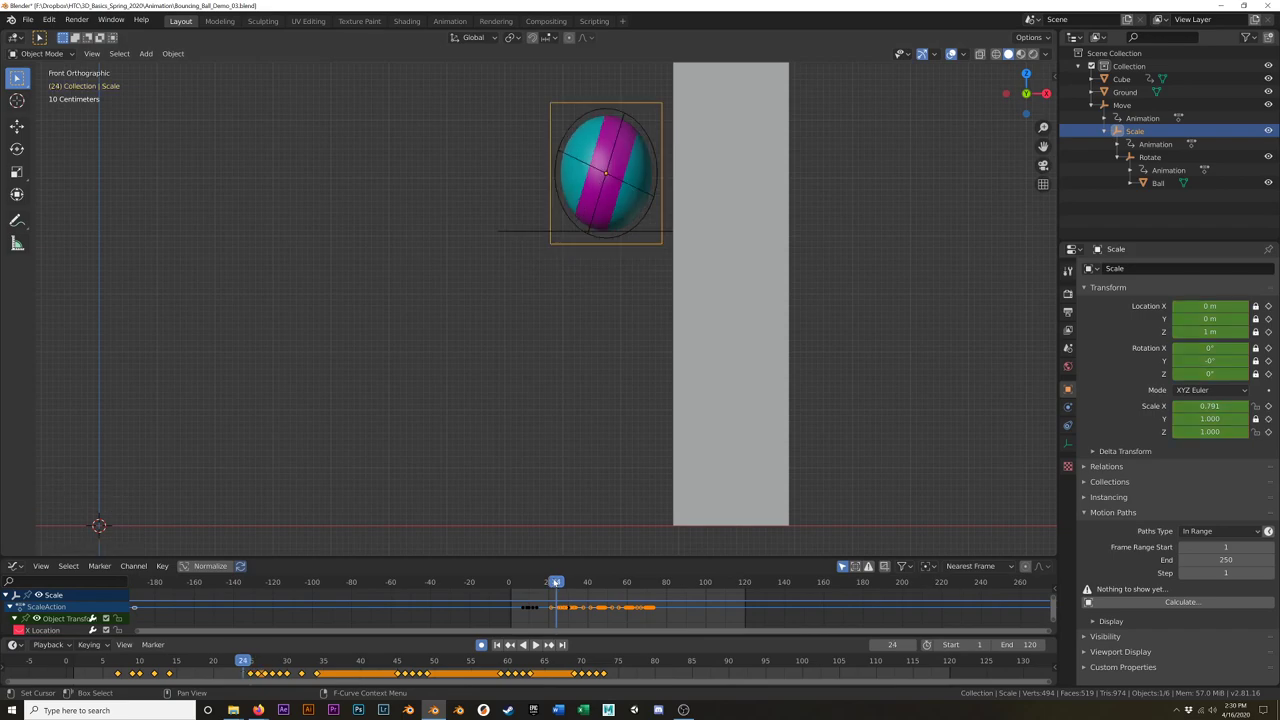
{"action": "left_click", "coordinate": [1205, 408]}
{"action": "type", "text": "0"}
{"action": "key", "text": "Return"}
{"action": "double_click", "coordinate": [1211, 406]}
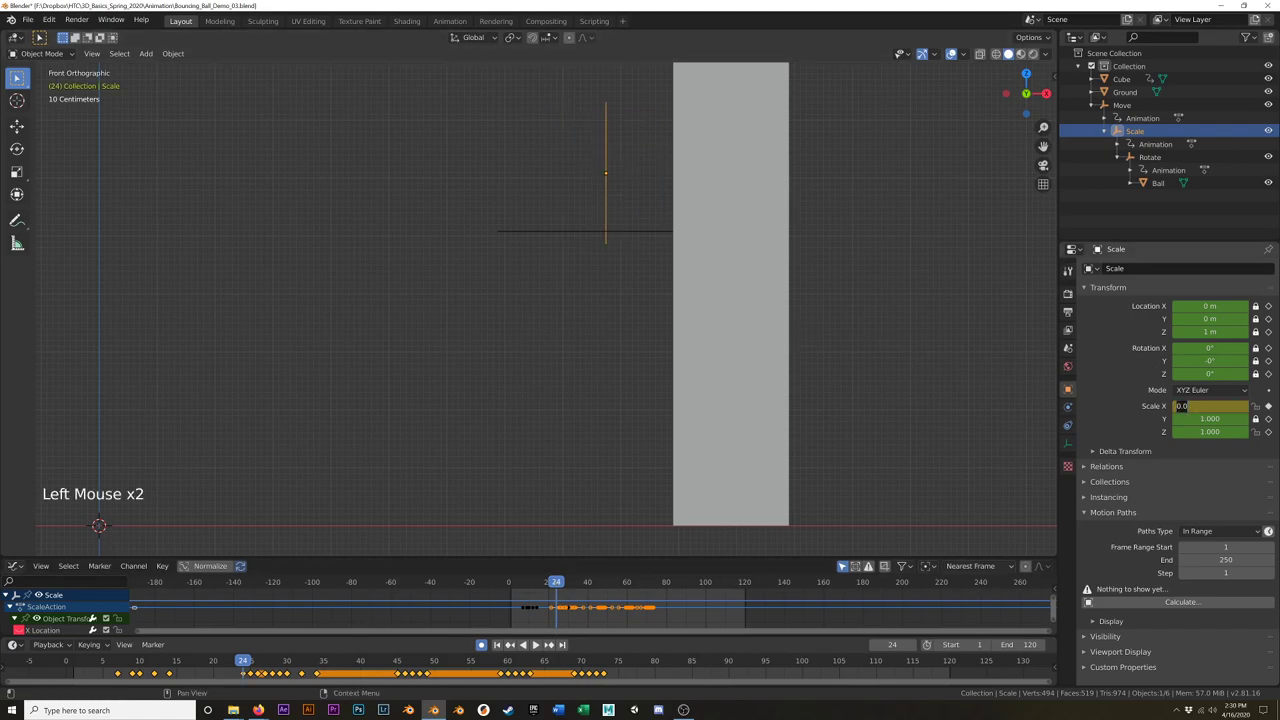
{"action": "type", "text": "1"}
{"action": "key", "text": "Return"}
Step: Select the ball's Move control and scrub between frames 20 and 25 to examine the ball's approach to the wall
{"action": "key", "text": "space"}
{"action": "left_click", "coordinate": [554, 587]}
{"action": "left_click_drag", "start_coordinate": [554, 587], "coordinate": [558, 587]}
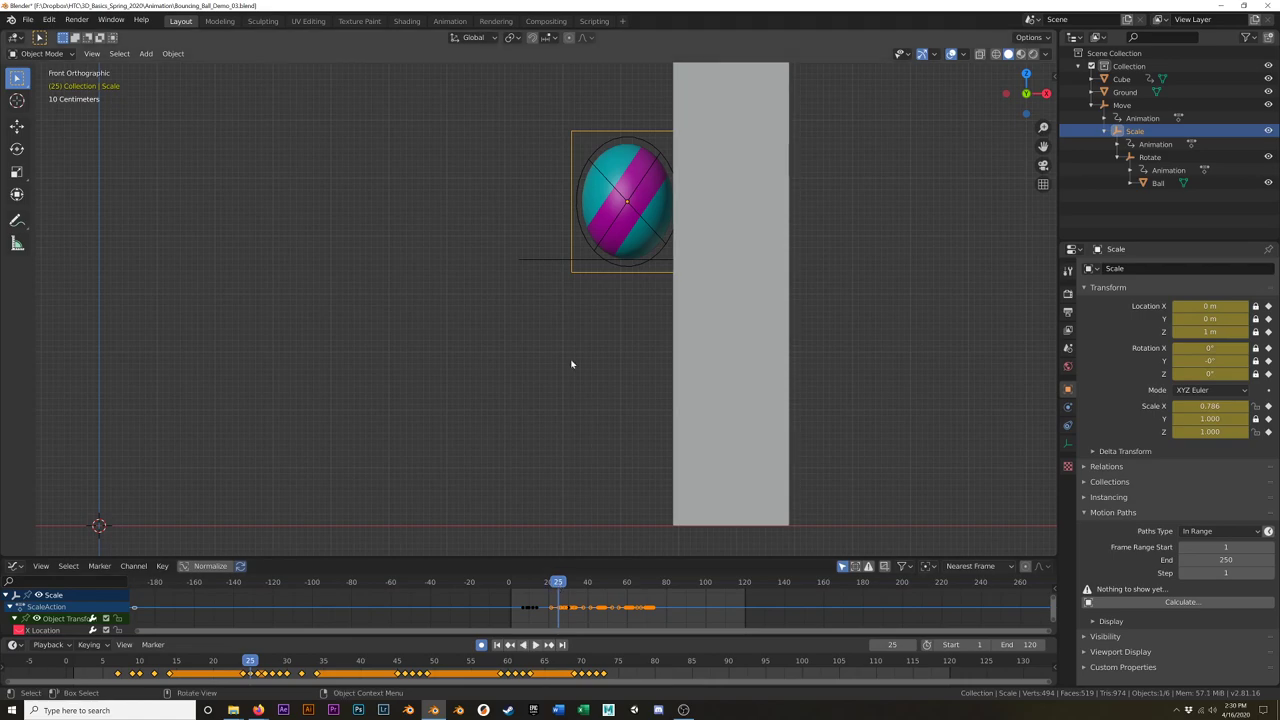
{"action": "left_click", "coordinate": [537, 262]}
{"action": "double_click", "coordinate": [559, 585]}
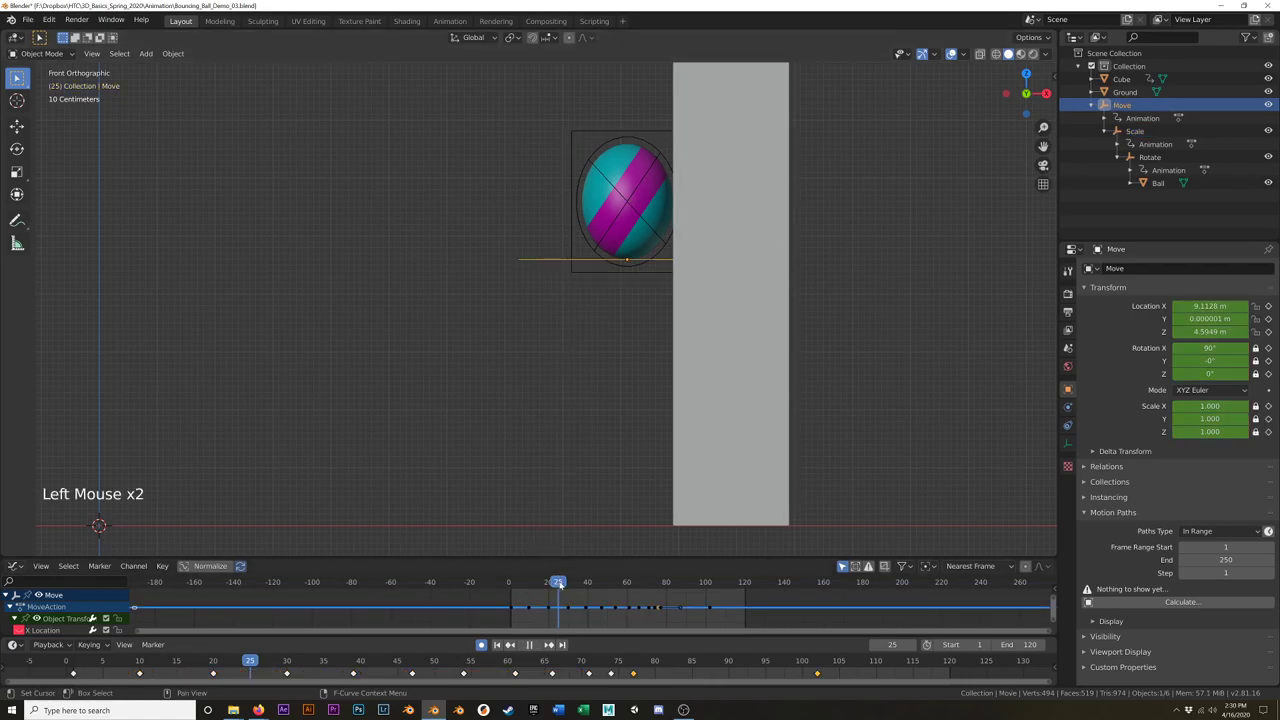
{"action": "left_click_drag", "start_coordinate": [559, 594], "coordinate": [548, 594]}
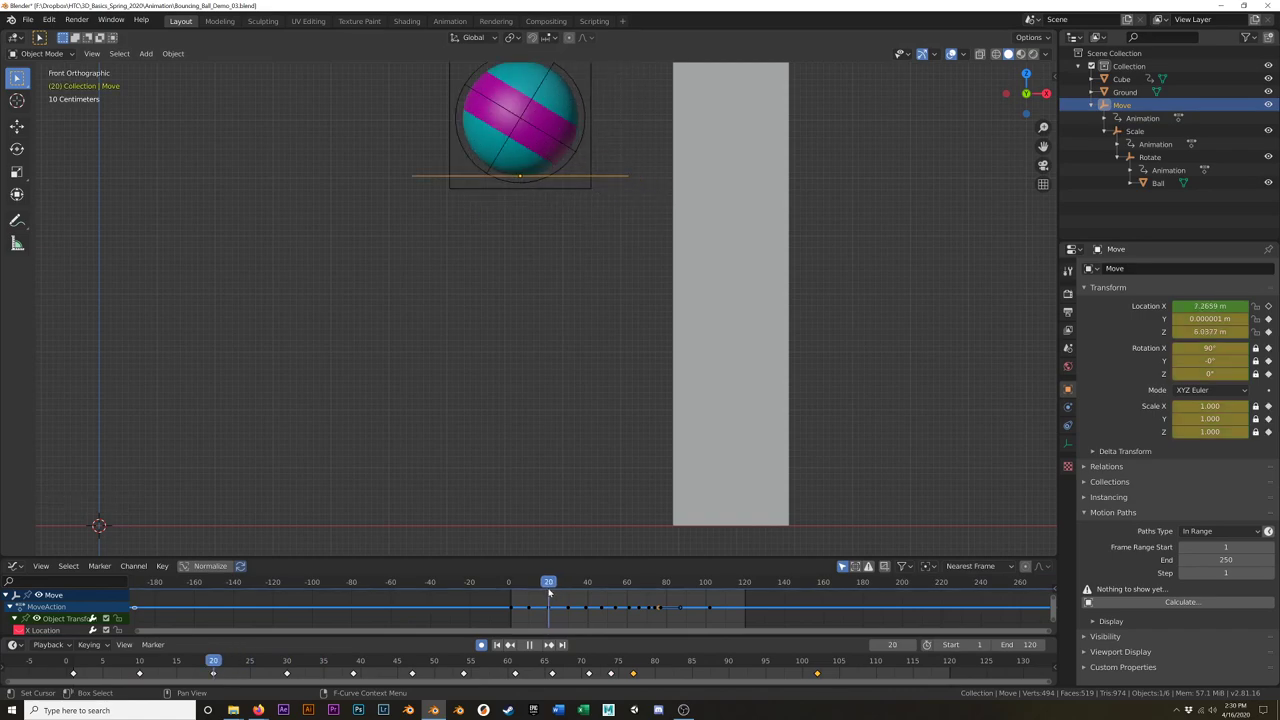
Step: Delete the wall's keyframe at frame 97
{"action": "left_click", "coordinate": [742, 399]}
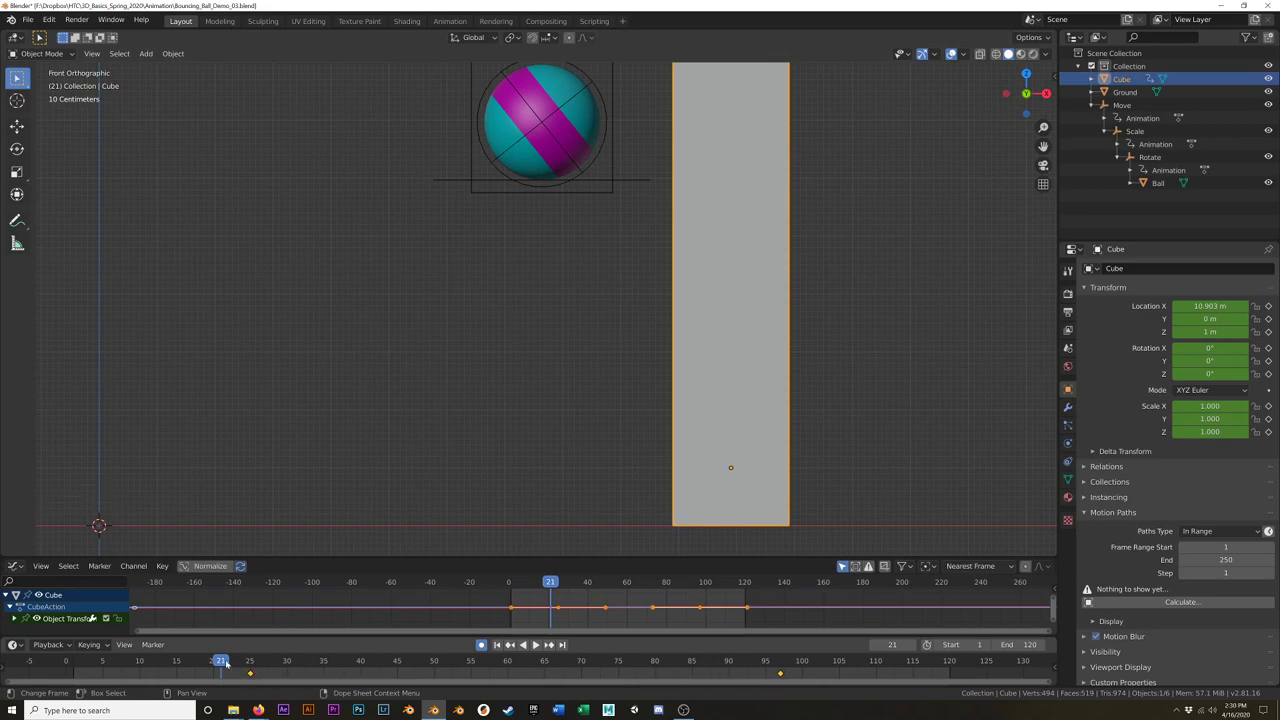
{"action": "left_click", "coordinate": [781, 675]}
{"action": "left_click", "coordinate": [788, 675]}
{"action": "left_click", "coordinate": [786, 675]}
{"action": "double_click", "coordinate": [785, 675]}
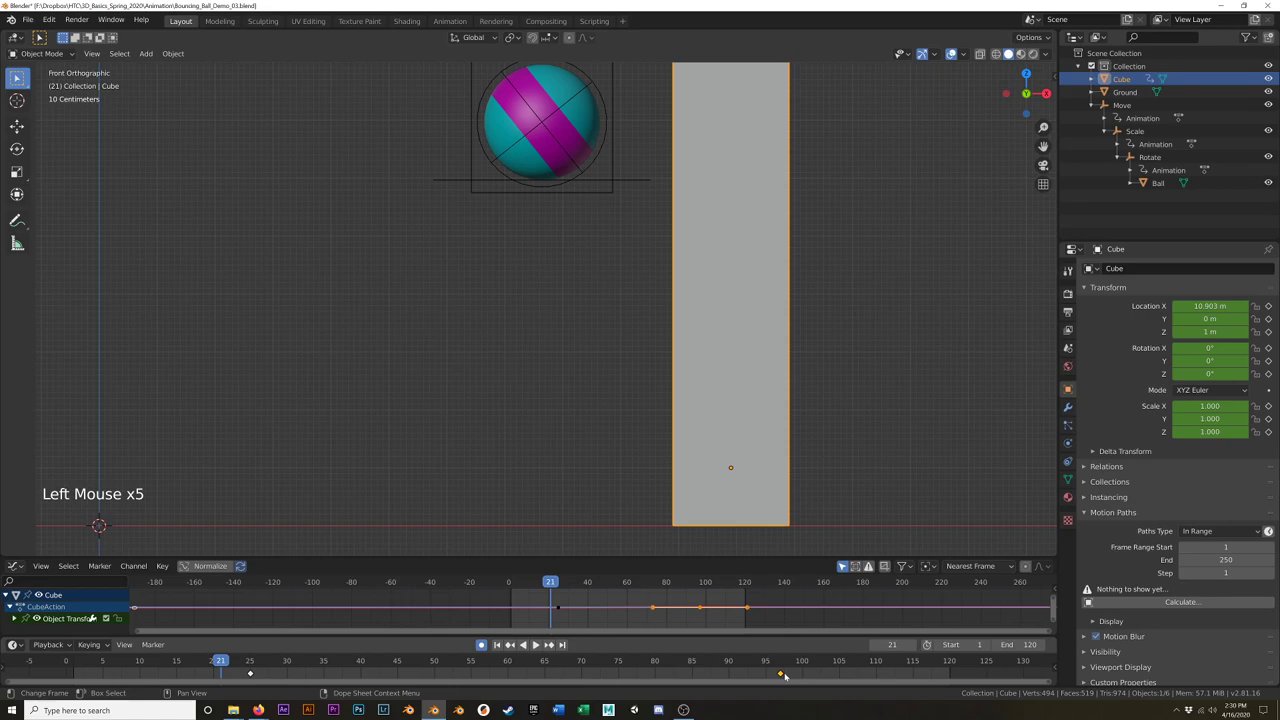
{"action": "key", "text": "x"}
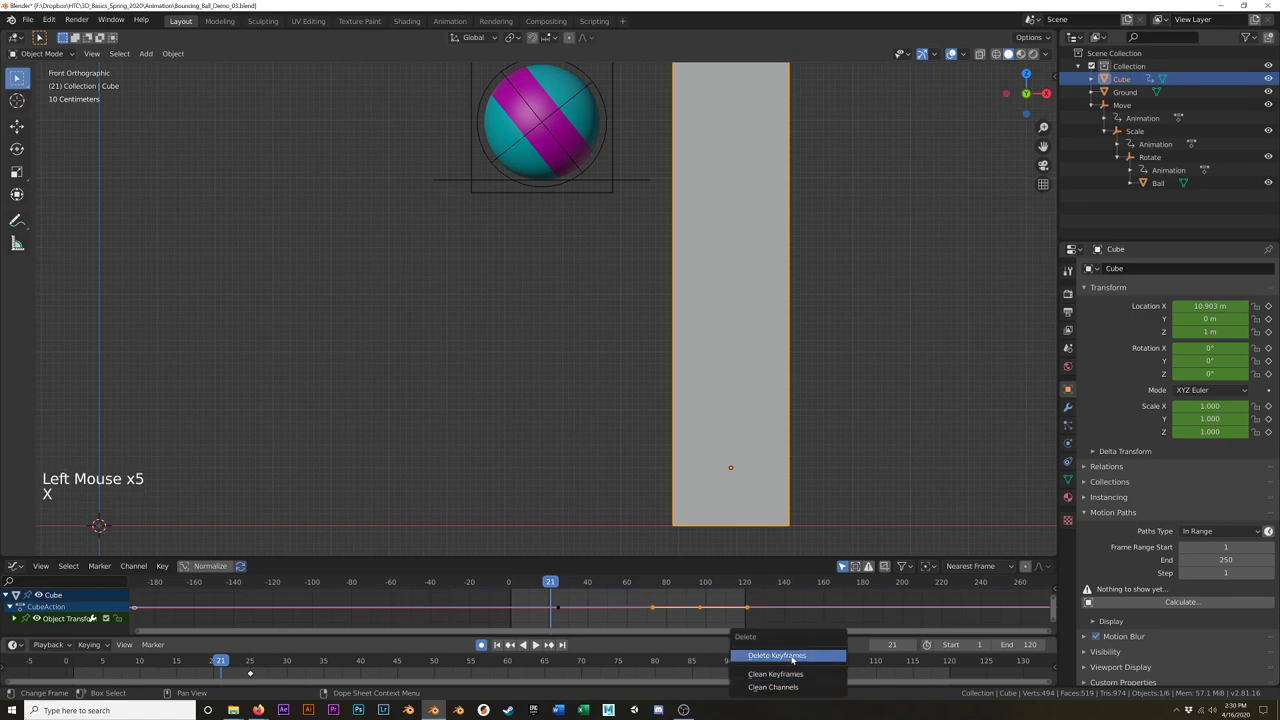
{"action": "left_click", "coordinate": [790, 655]}
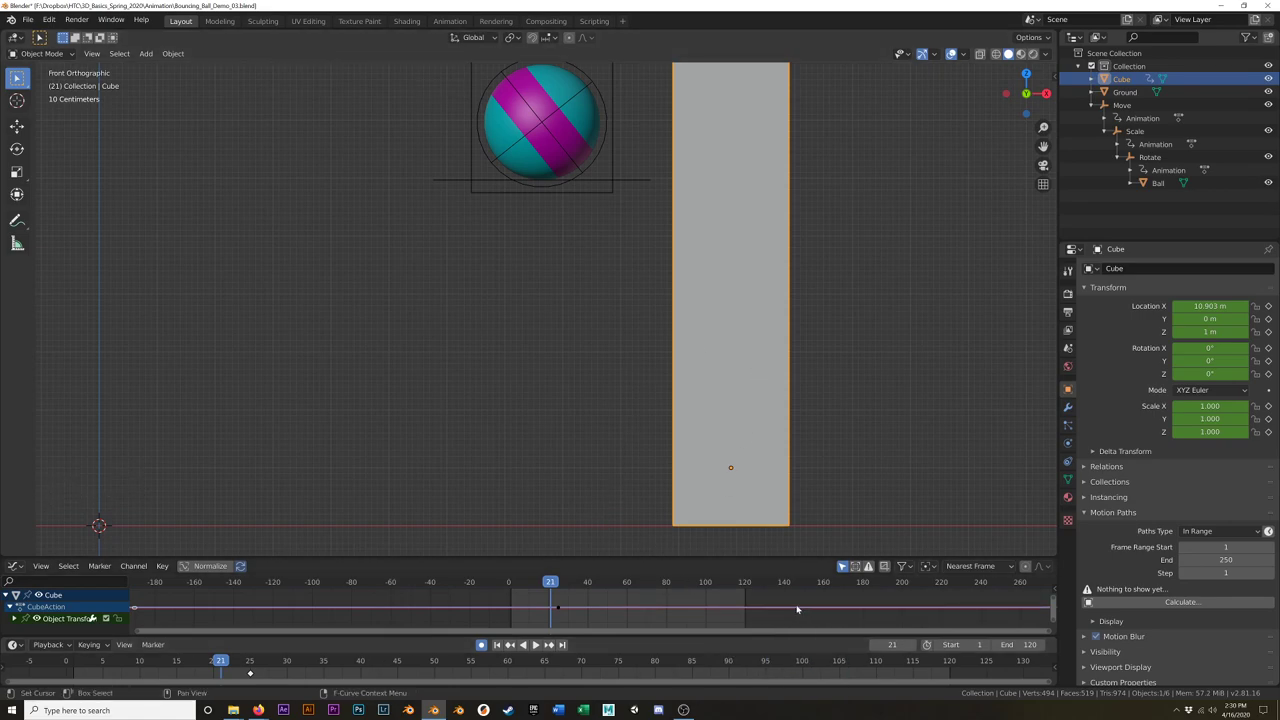
Step: At frame 30, move the ball's Move control along X to about 7.3 m so the ball lands back from the wall
{"action": "left_click", "coordinate": [535, 644]}
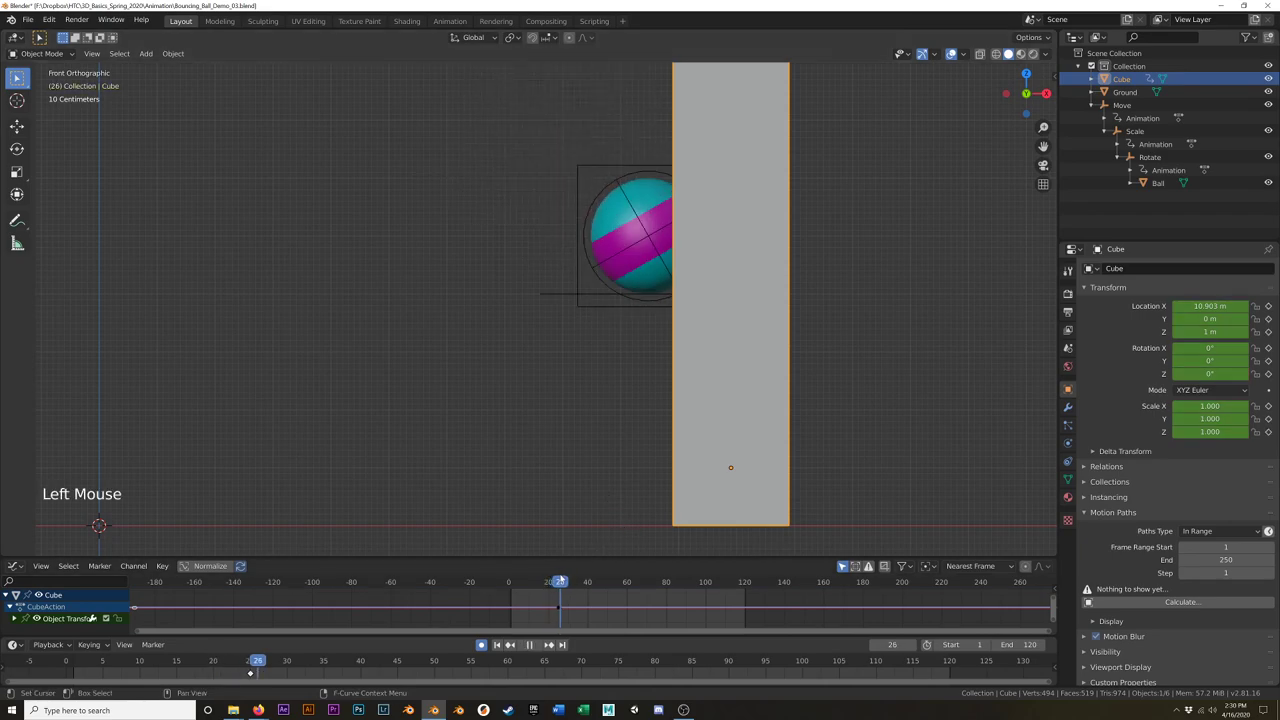
{"action": "left_click", "coordinate": [250, 672]}
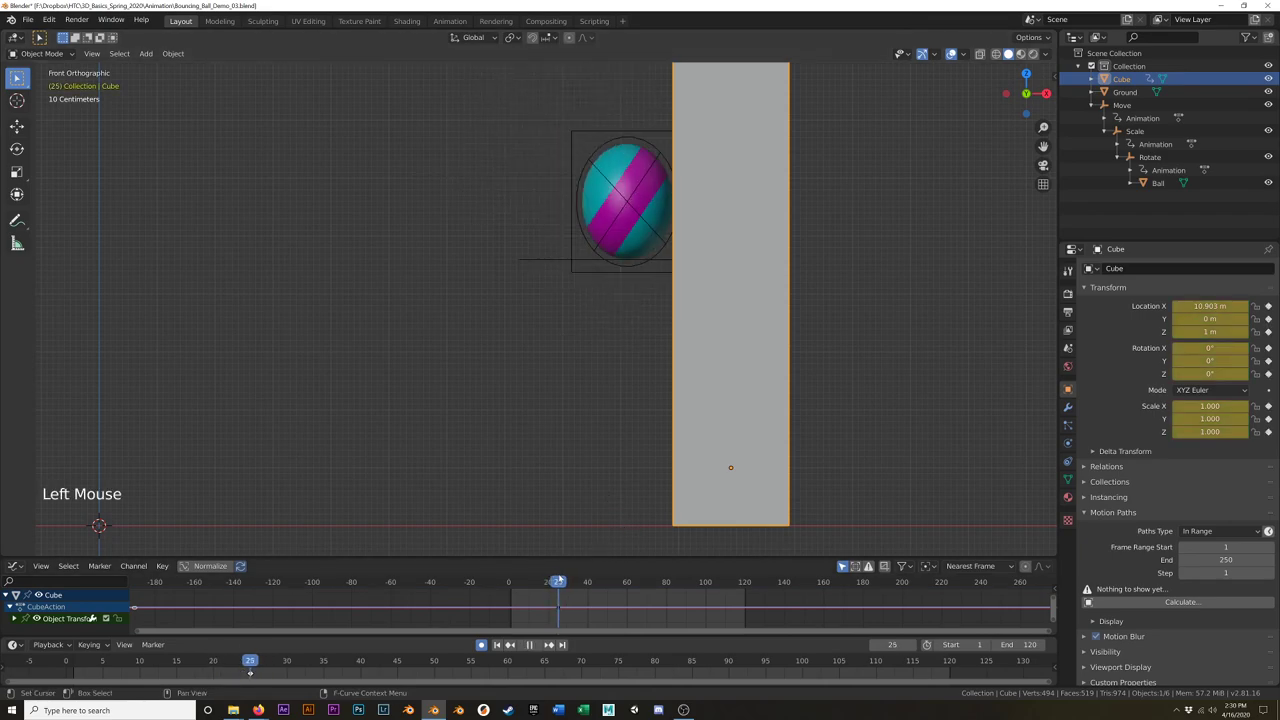
{"action": "double_click", "coordinate": [563, 297]}
{"action": "left_click_drag", "start_coordinate": [560, 588], "coordinate": [568, 588]}
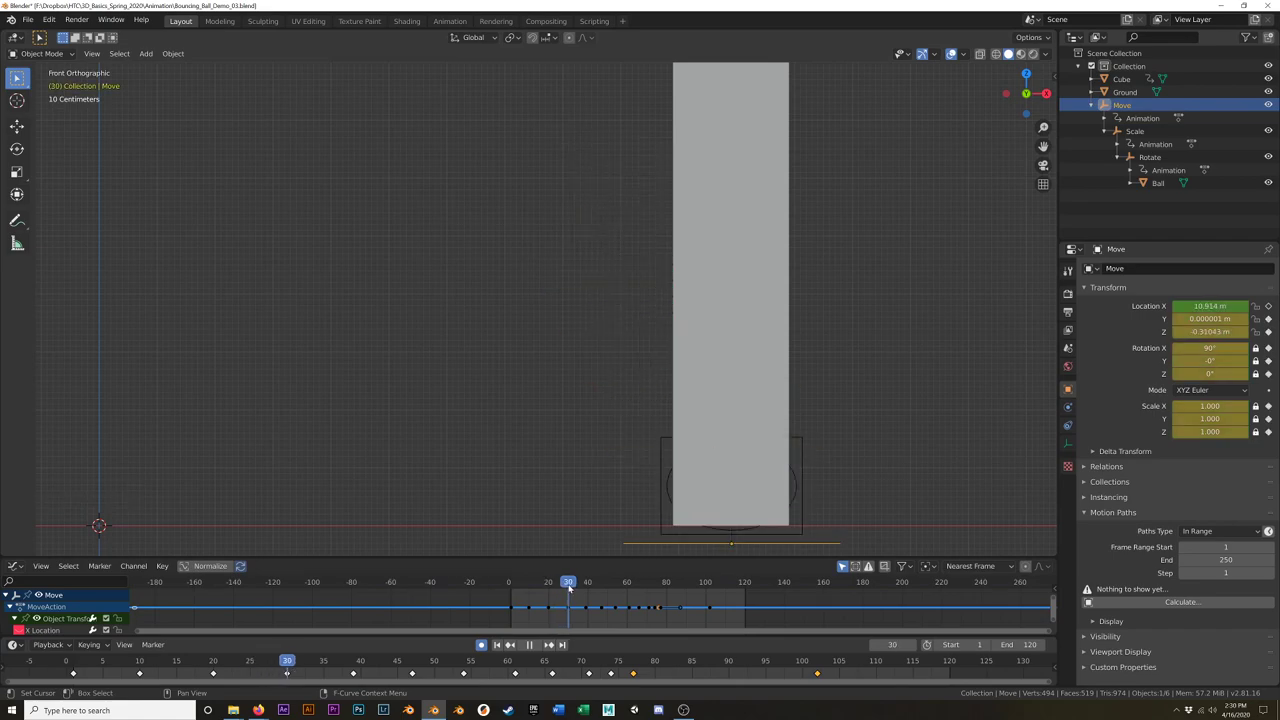
{"action": "left_click", "coordinate": [659, 545]}
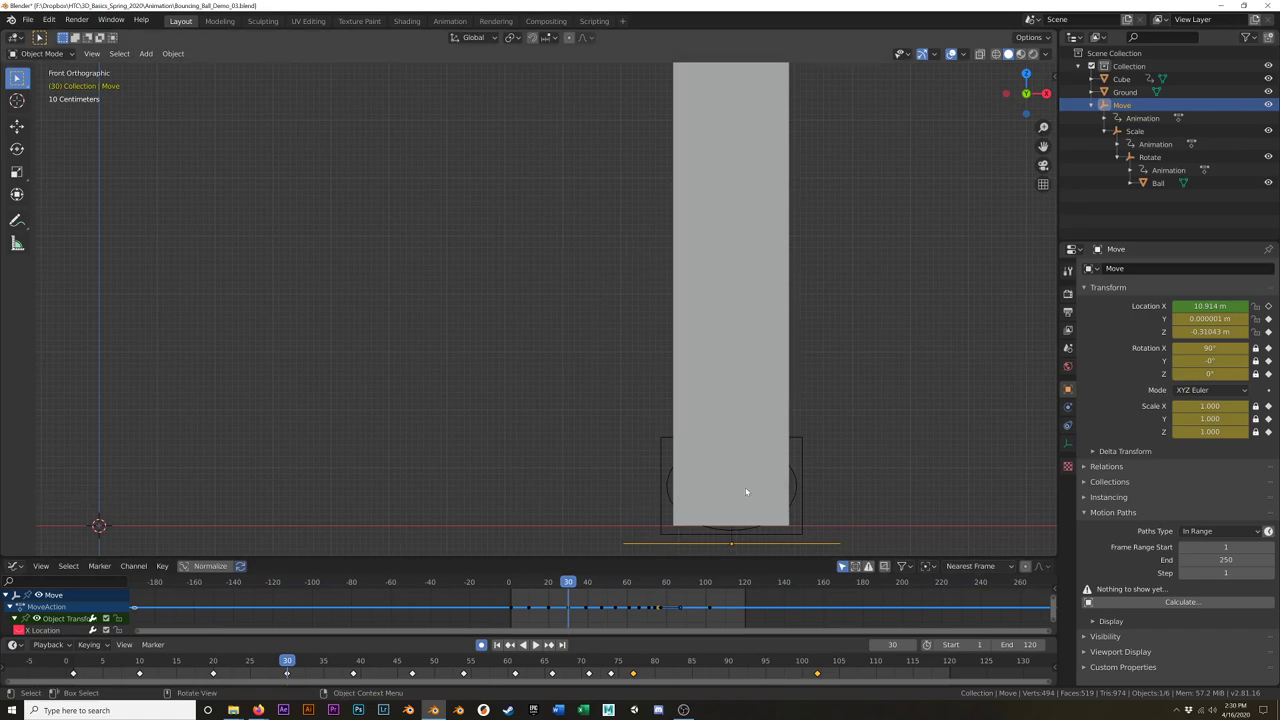
{"action": "key", "text": "g"}
{"action": "key", "text": "x"}
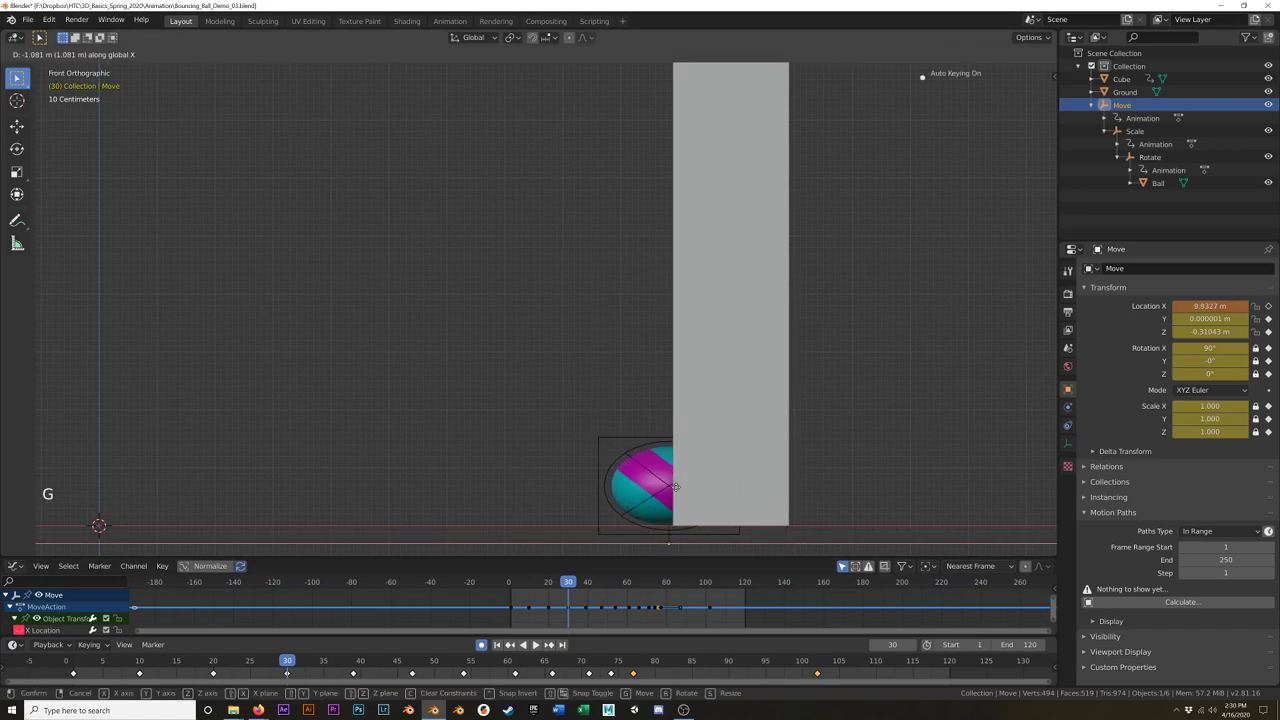
{"action": "left_click", "coordinate": [535, 481]}
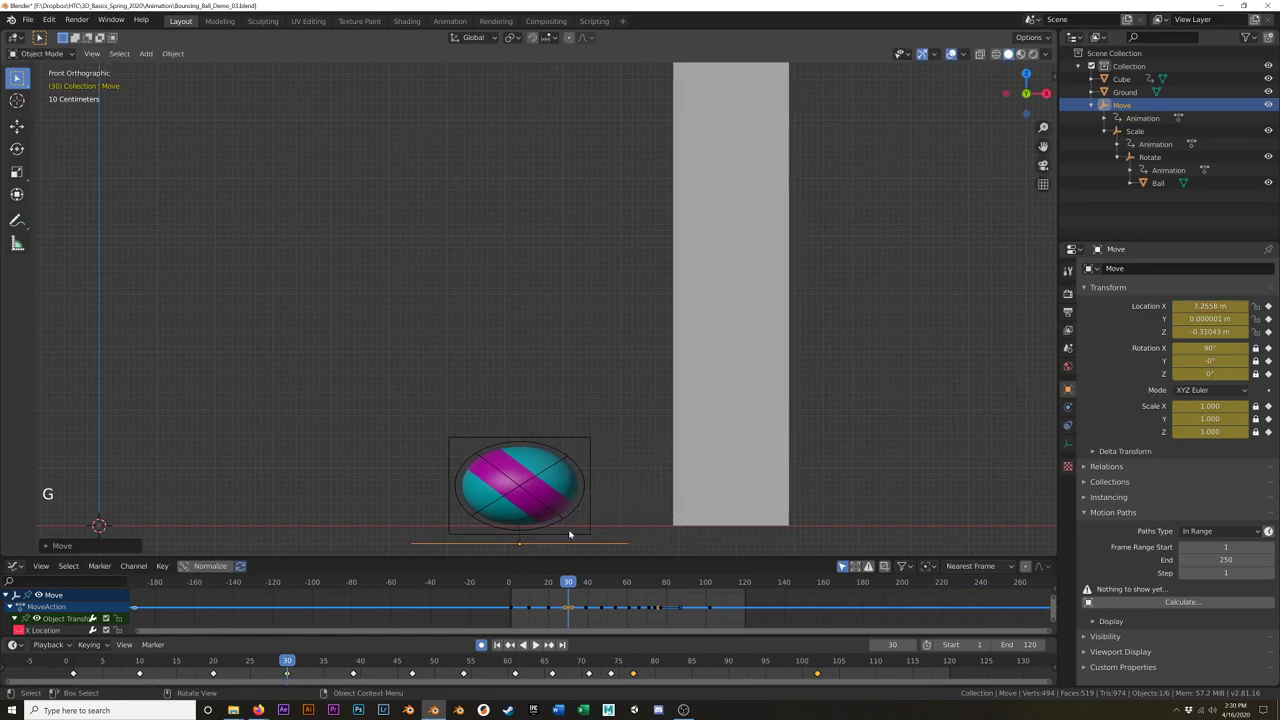
Step: At frame 25, move the wall along X to about 7.6 m so it touches the squashed ball
{"action": "mouse_move", "coordinate": [567, 582]}
{"action": "left_mouse_down"}
{"action": "mouse_move", "coordinate": [553, 581]}
{"action": "mouse_move", "coordinate": [591, 588]}
{"action": "mouse_move", "coordinate": [558, 588]}
{"action": "left_mouse_up"}
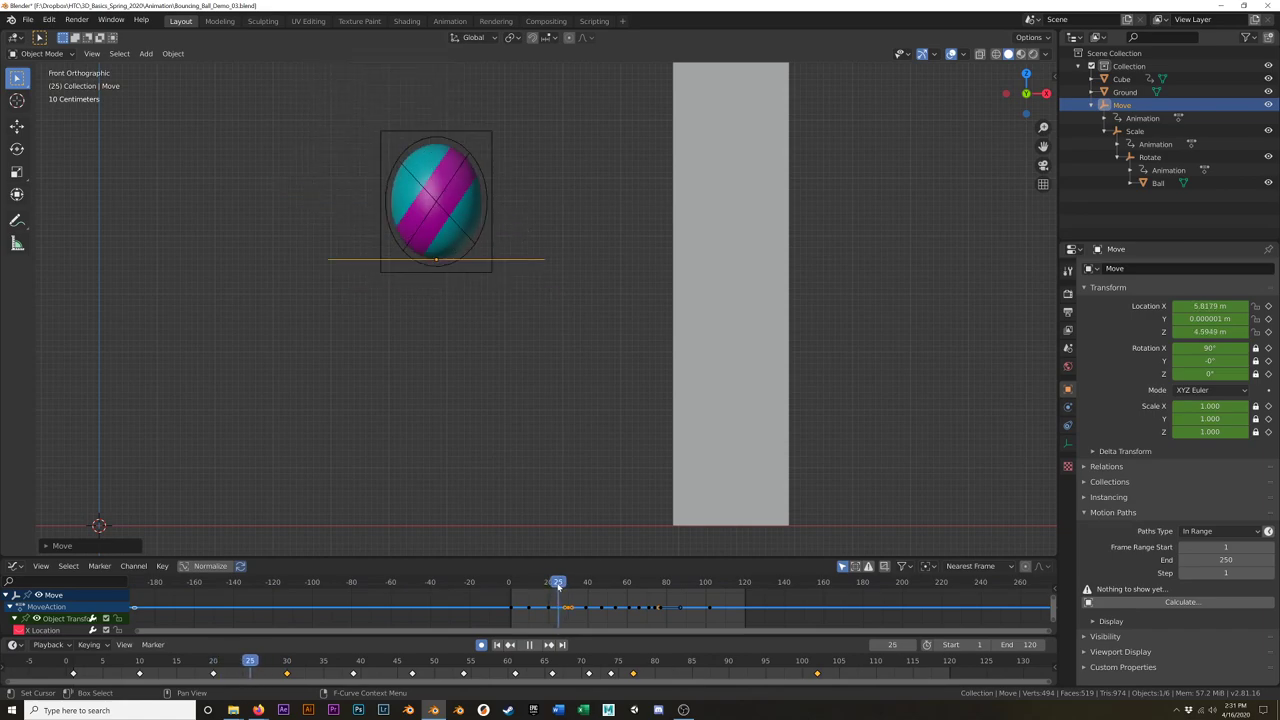
{"action": "left_click", "coordinate": [736, 430]}
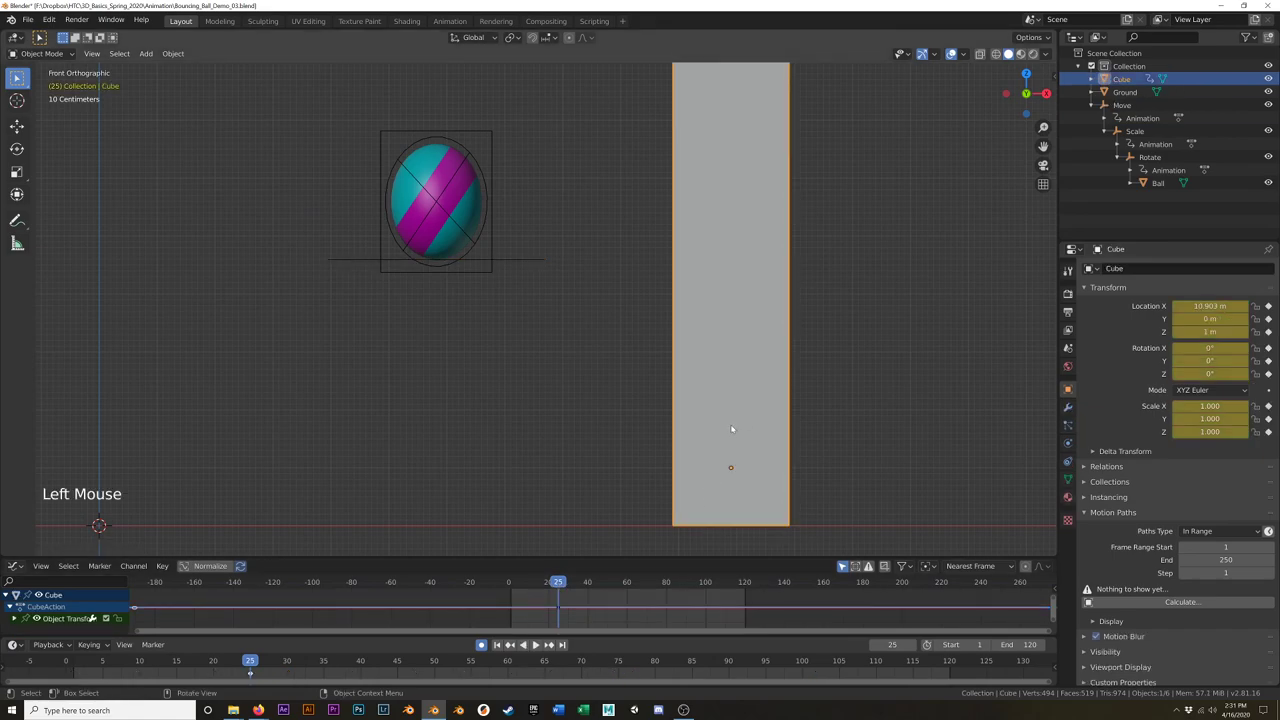
{"action": "key", "text": "g"}
{"action": "left_click", "coordinate": [541, 427]}
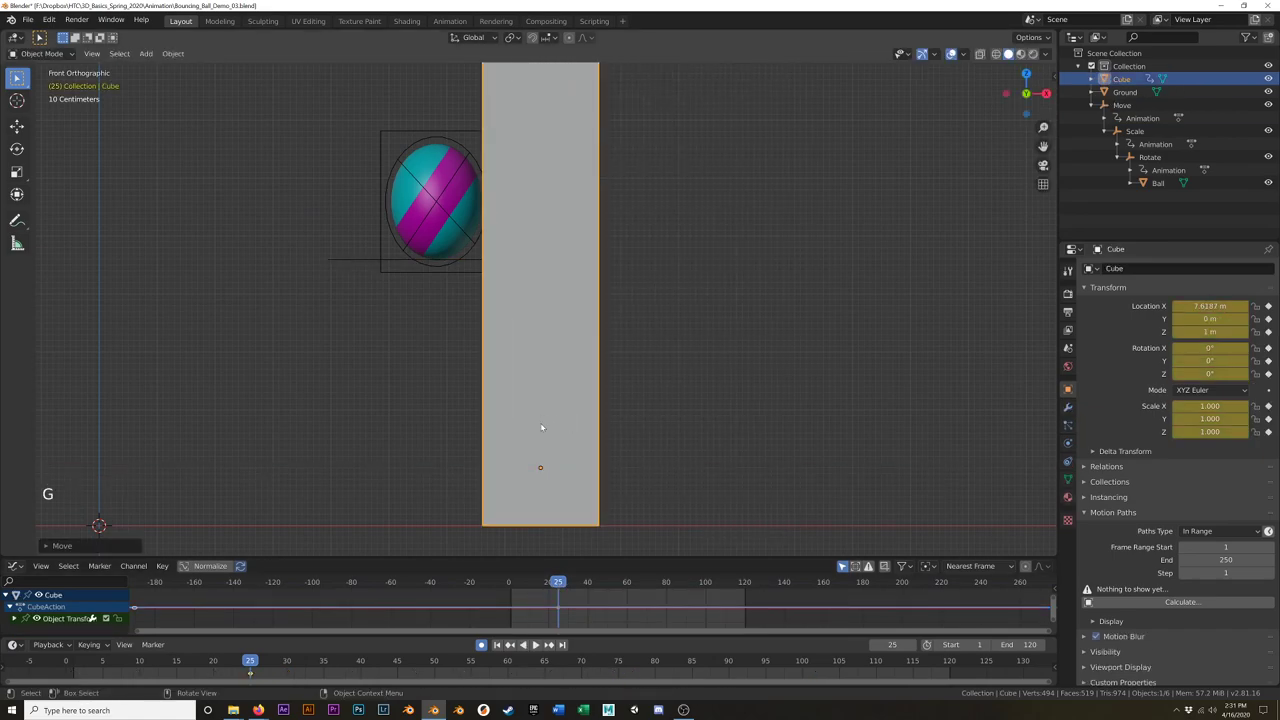
Step: At frame 30, try moving the ball's Move control along X to about 4.3 m and scrub through the motion around the wall hit
{"action": "left_click", "coordinate": [357, 260]}
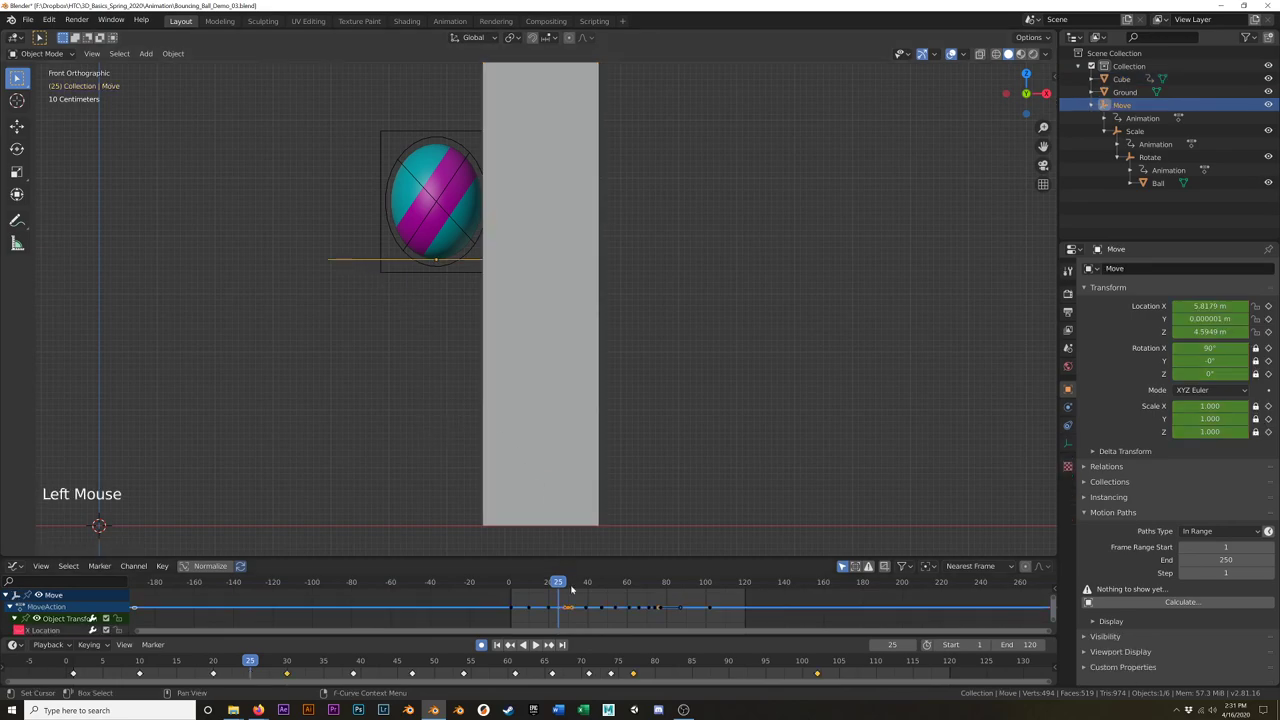
{"action": "left_click", "coordinate": [535, 644]}
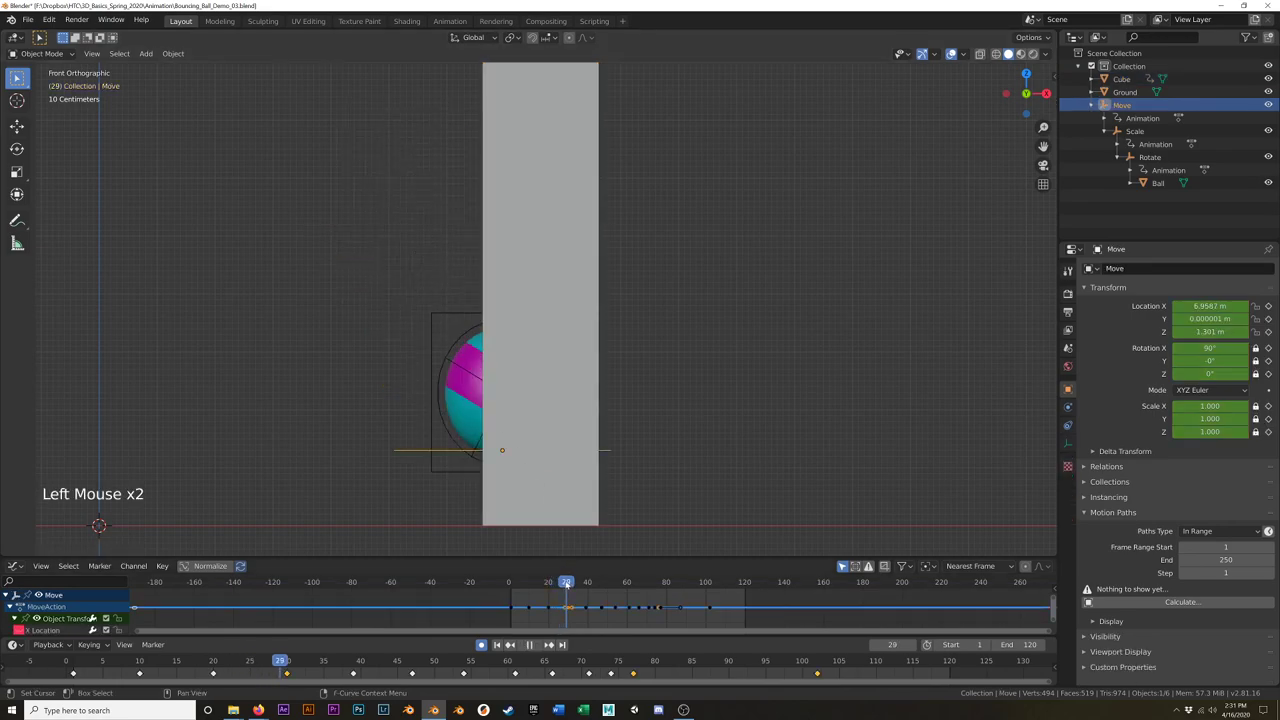
{"action": "key", "text": "g"}
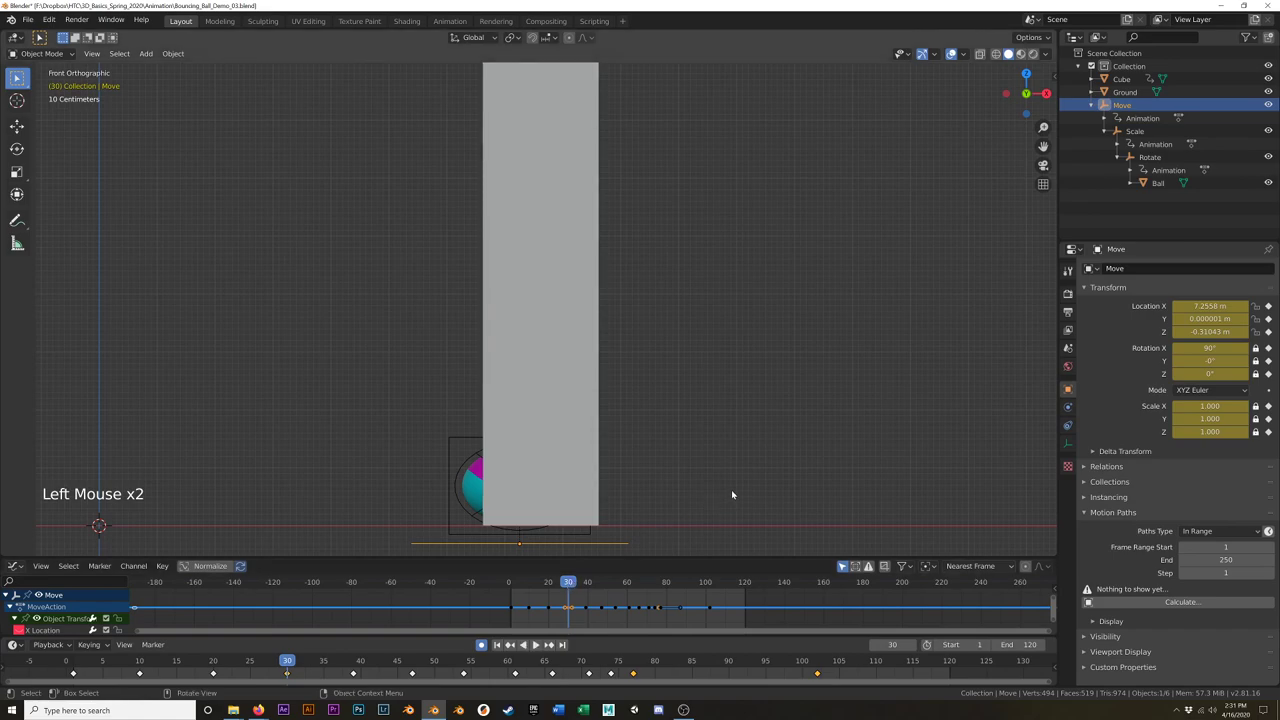
{"action": "left_click", "coordinate": [563, 491]}
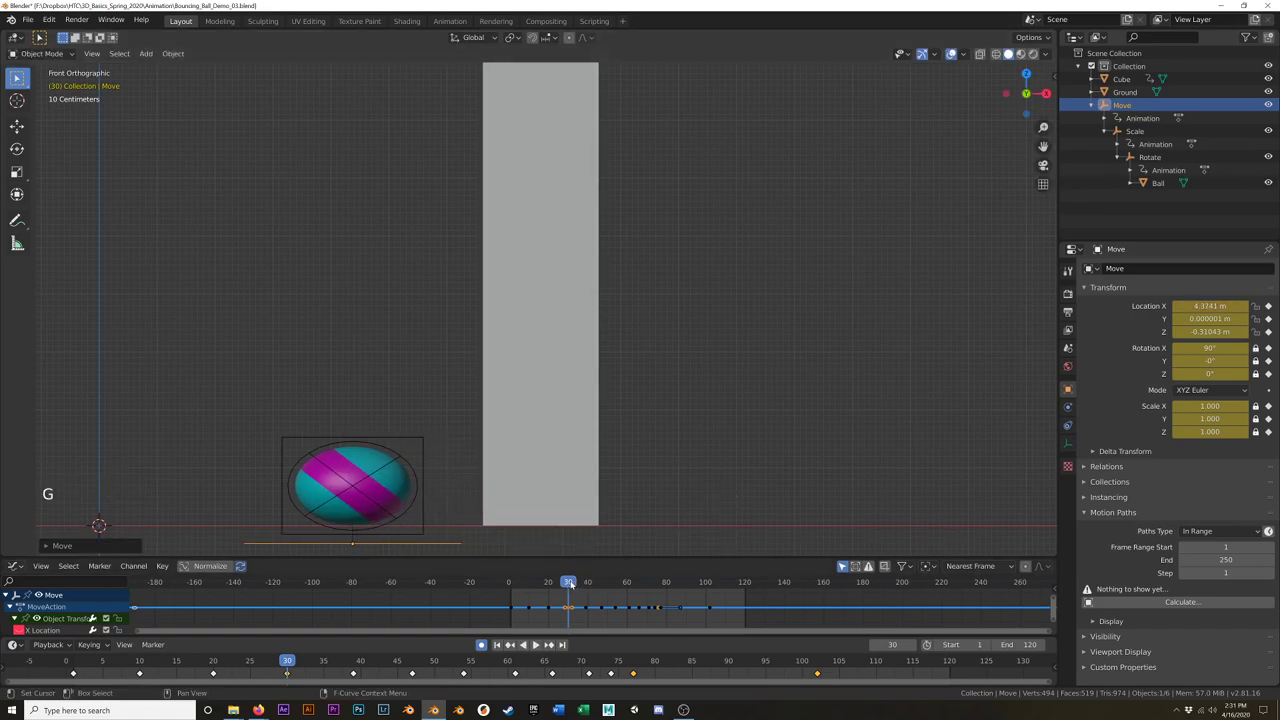
{"action": "left_click", "coordinate": [542, 585]}
{"action": "mouse_move", "coordinate": [542, 585]}
{"action": "left_mouse_down"}
{"action": "mouse_move", "coordinate": [583, 585]}
{"action": "mouse_move", "coordinate": [565, 585]}
{"action": "left_mouse_up"}
Step: Undo the ball's move at frame 30 and the wall's last move at frame 25
{"action": "key", "text": "ctrl+z"}
{"action": "key", "text": "ctrl+z"}
{"action": "key", "text": "ctrl+z"}
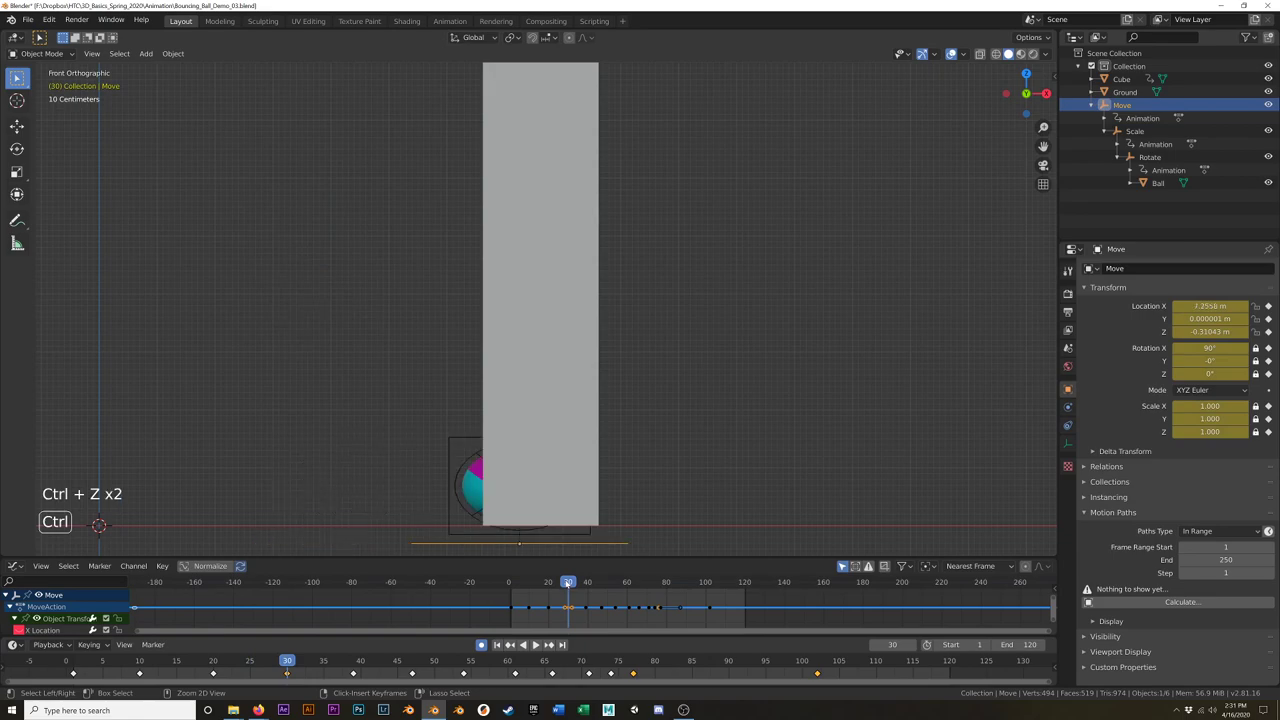
{"action": "key", "text": "ctrl+z"}
{"action": "key", "text": "ctrl+z"}
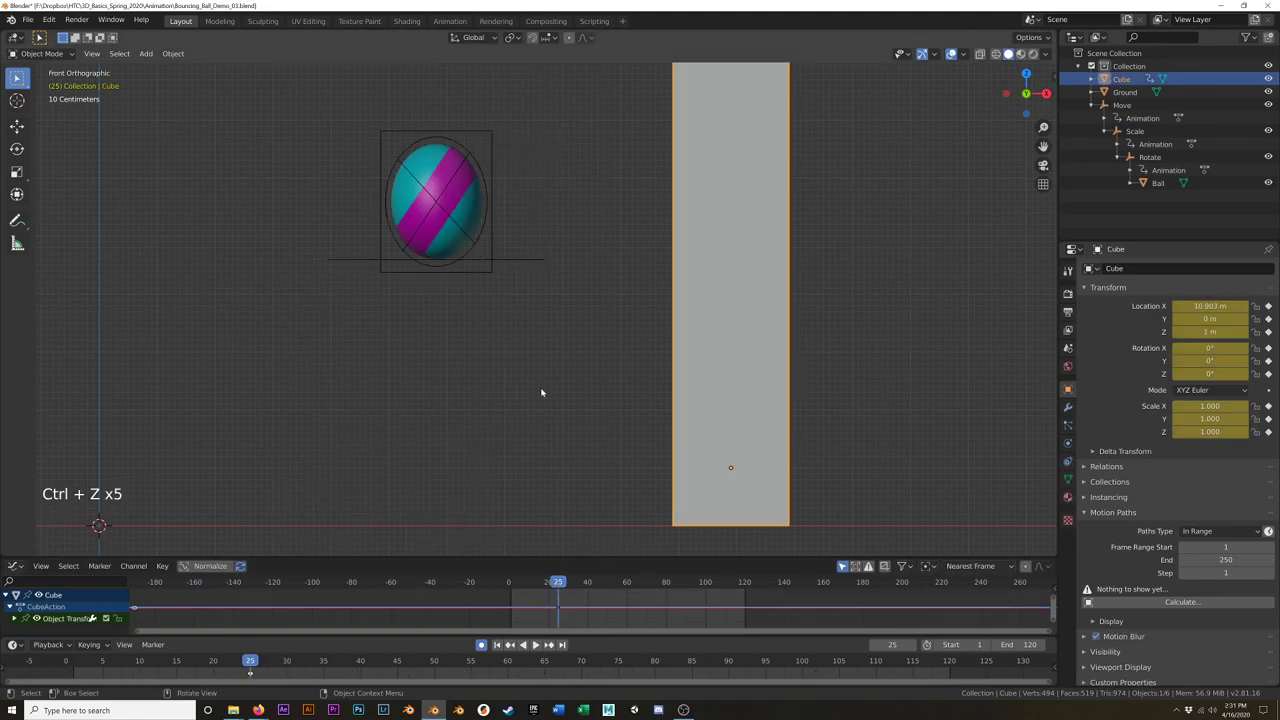
Step: At frame 25, move the wall along X to about 7.6 m so it touches the squashed ball
{"action": "mouse_move", "coordinate": [557, 583]}
{"action": "left_mouse_down"}
{"action": "mouse_move", "coordinate": [528, 585]}
{"action": "mouse_move", "coordinate": [586, 590]}
{"action": "mouse_move", "coordinate": [558, 592]}
{"action": "left_mouse_up"}
{"action": "left_click", "coordinate": [875, 417]}
{"action": "left_click", "coordinate": [733, 407]}
{"action": "key", "text": "g"}
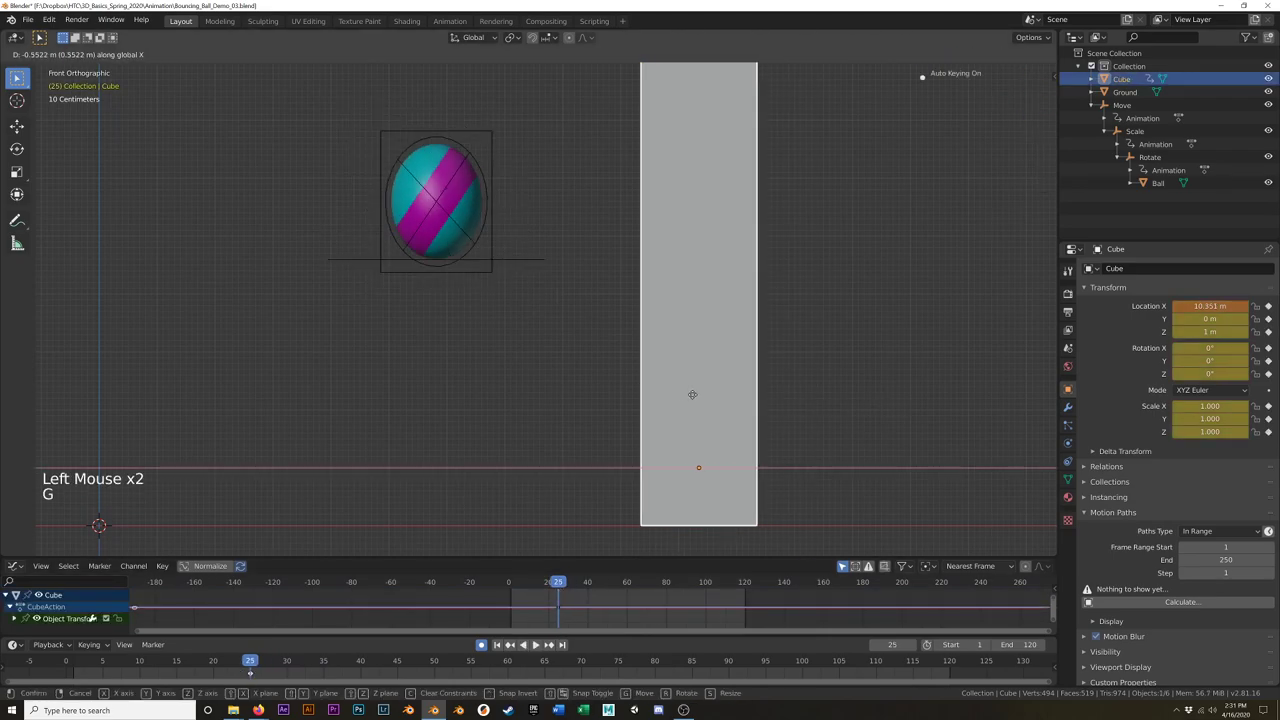
{"action": "left_click", "coordinate": [550, 391]}
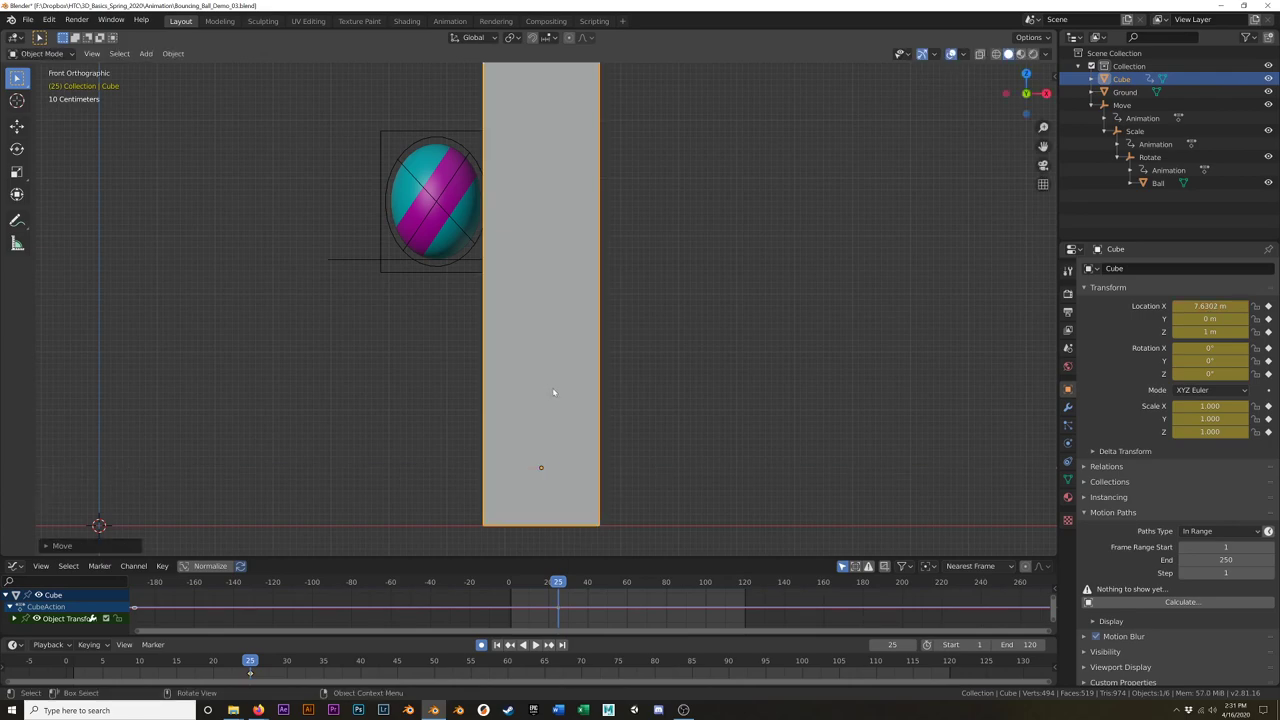
{"action": "mouse_move", "coordinate": [558, 582]}
{"action": "left_mouse_down"}
{"action": "mouse_move", "coordinate": [546, 582]}
{"action": "mouse_move", "coordinate": [558, 582]}
{"action": "left_mouse_up"}
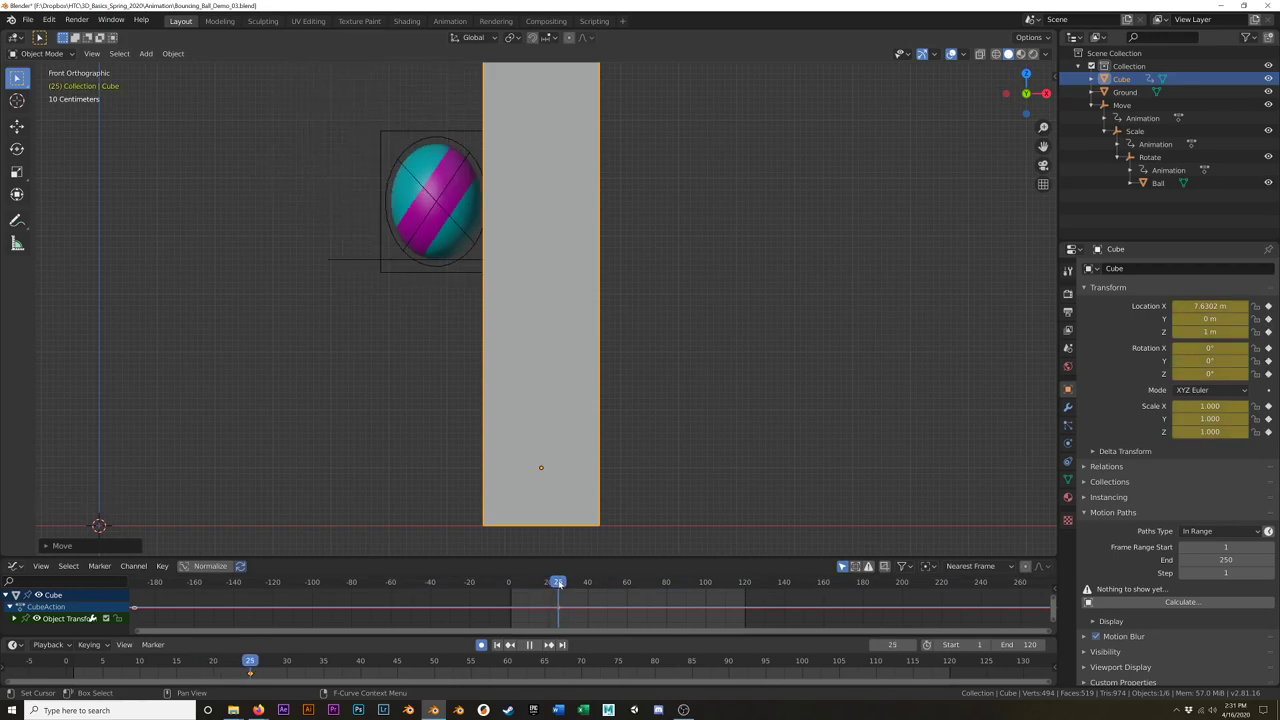
Step: Insert a Location keyframe on the ball's Move control at frame 25
{"action": "left_click", "coordinate": [356, 260]}
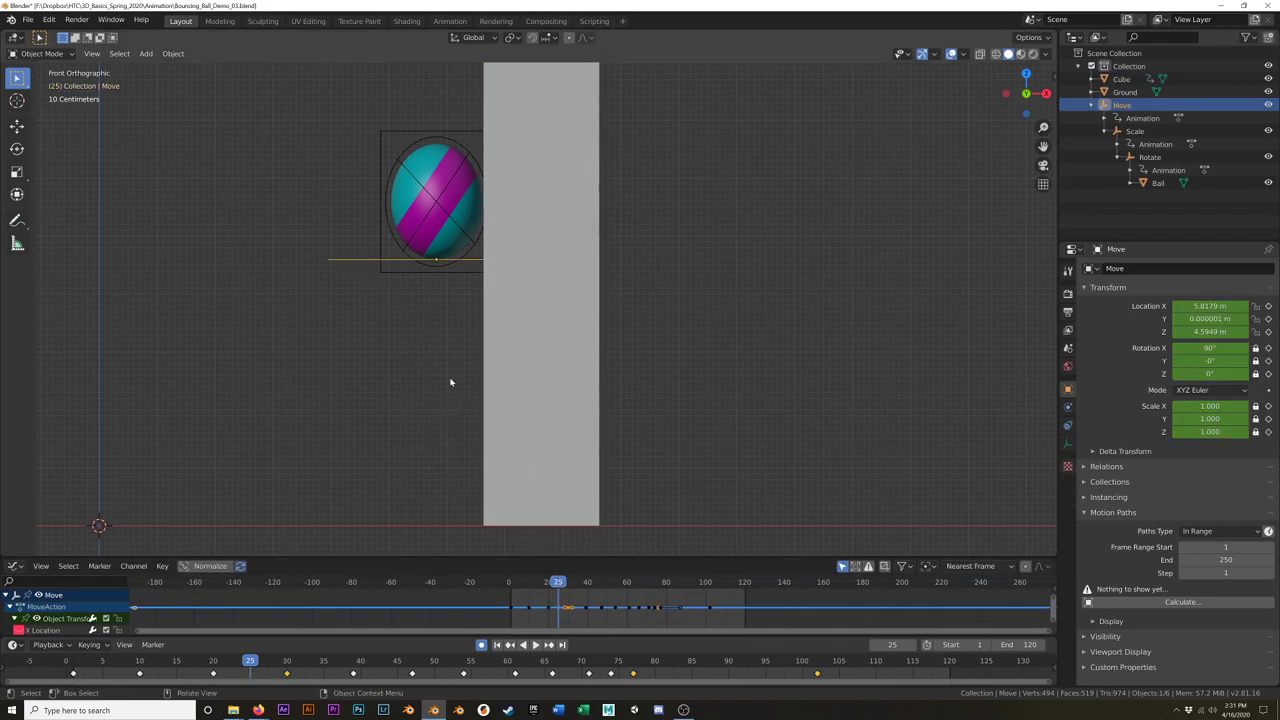
{"action": "key", "text": "i"}
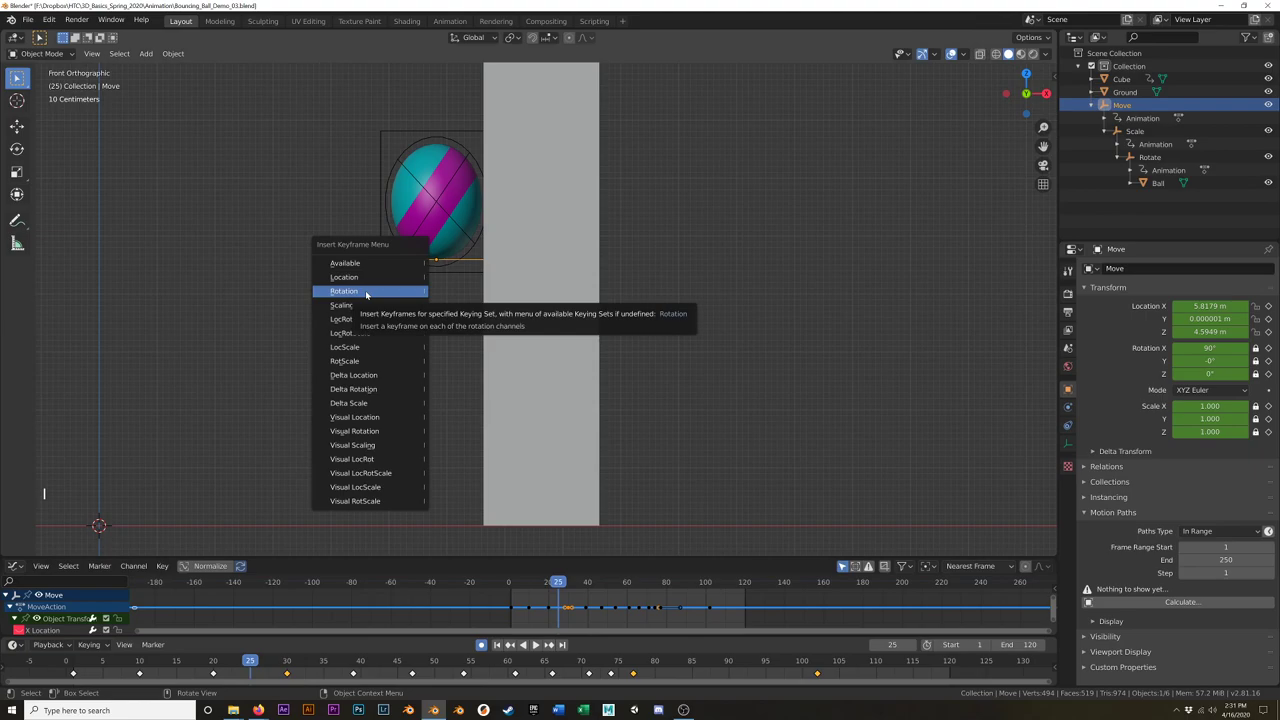
{"action": "left_click", "coordinate": [345, 277]}
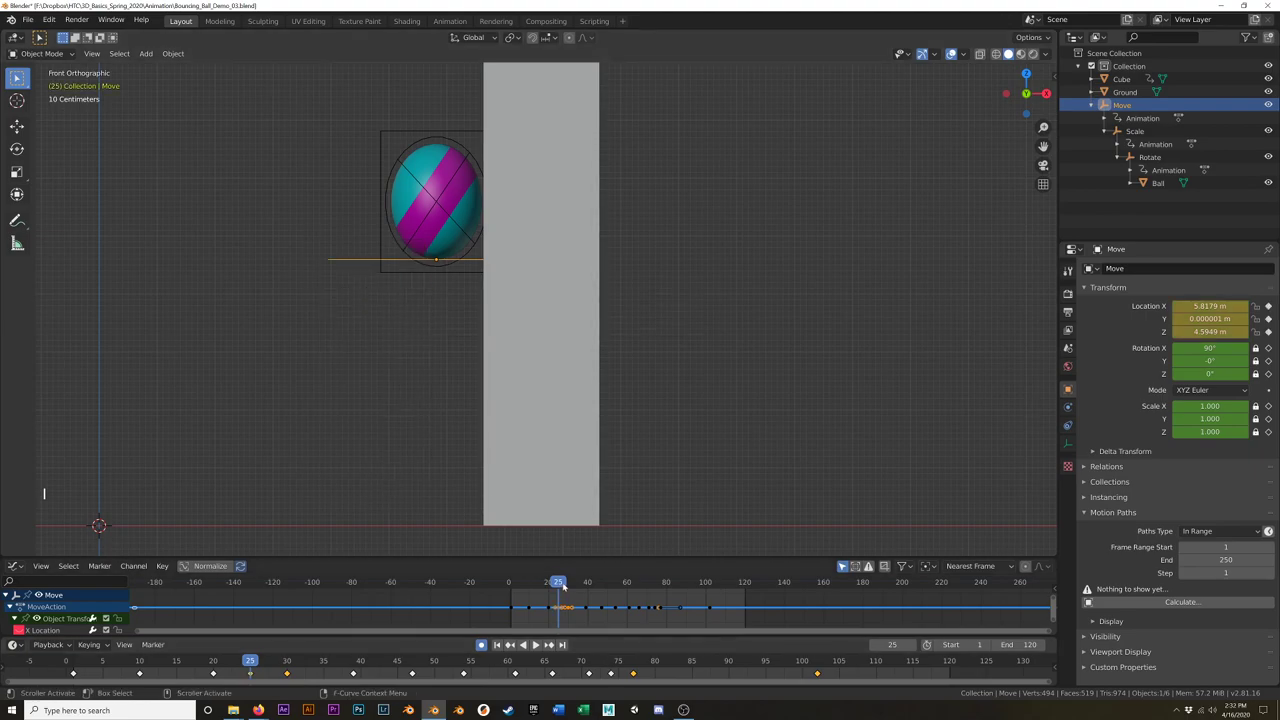
Step: At frame 30, move the ball's Move control back out of the wall, and scrub back to frame 13 to check the rebound
{"action": "left_click_drag", "start_coordinate": [255, 663], "coordinate": [287, 661]}
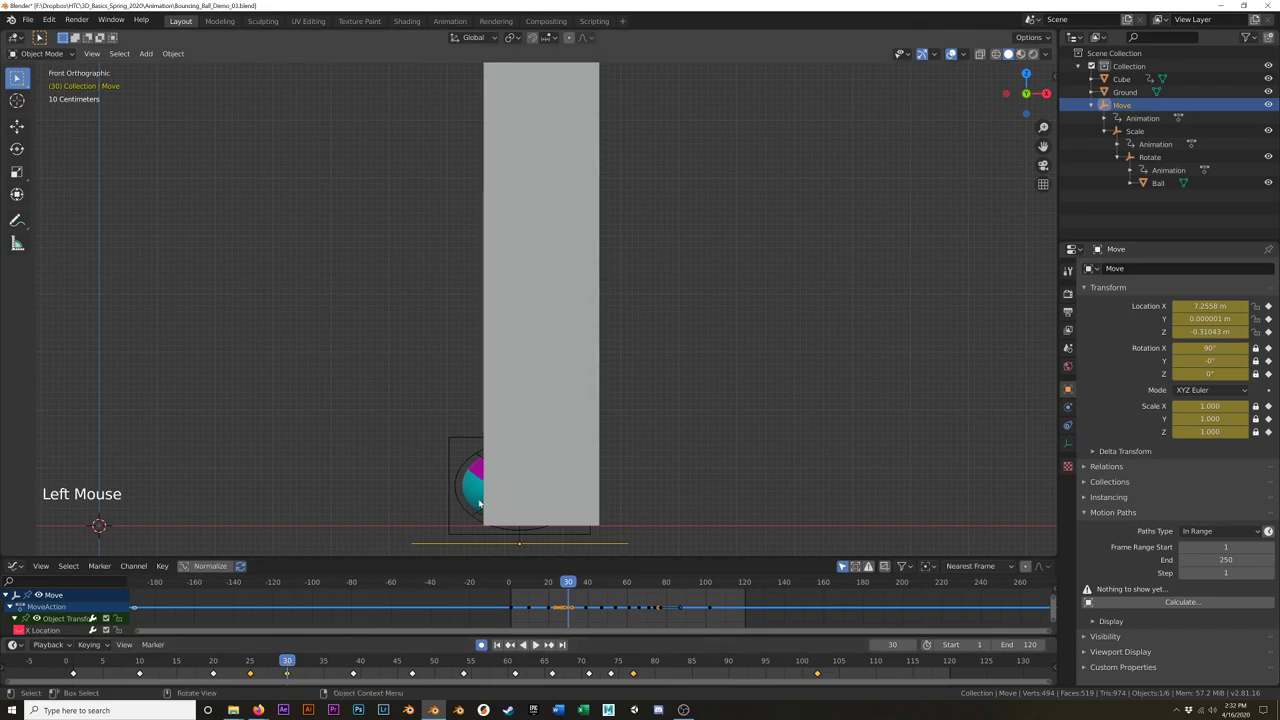
{"action": "key", "text": "g"}
{"action": "left_click", "coordinate": [558, 563]}
{"action": "left_click_drag", "start_coordinate": [558, 583], "coordinate": [535, 588]}
Step: Activate the Annotate tool and display its tool settings
{"action": "left_click", "coordinate": [17, 220]}
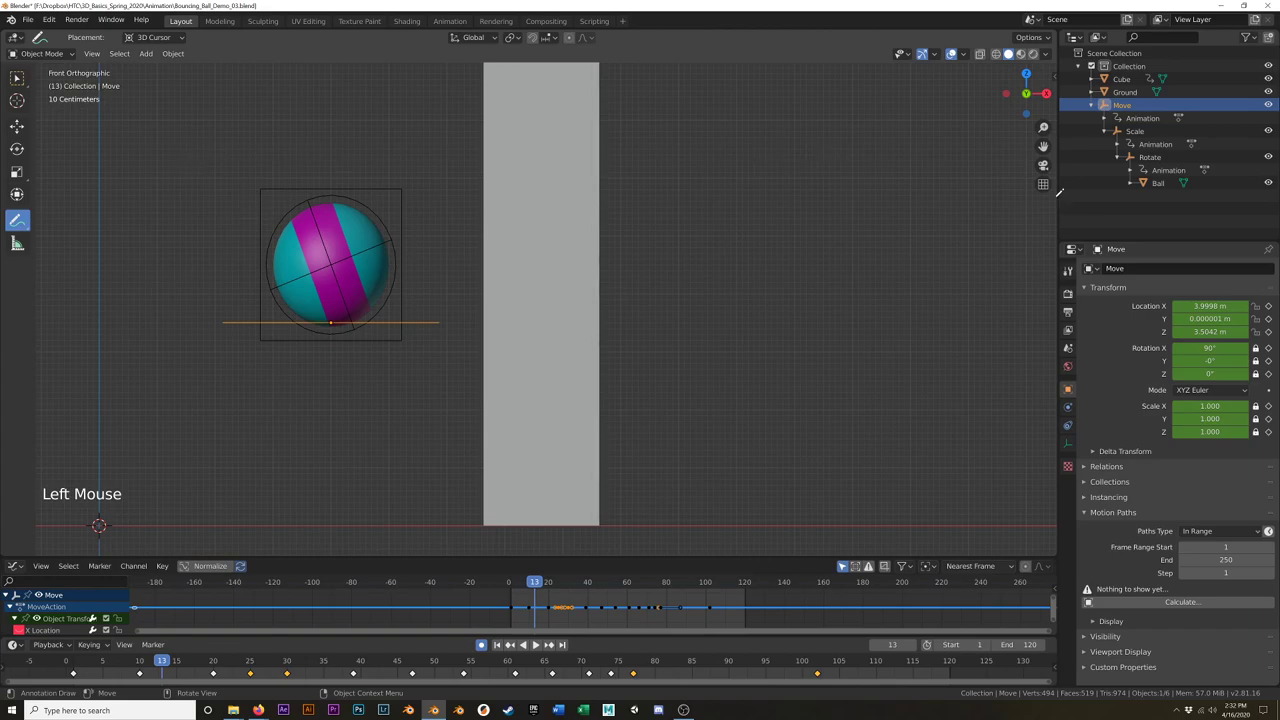
{"action": "key", "text": "n"}
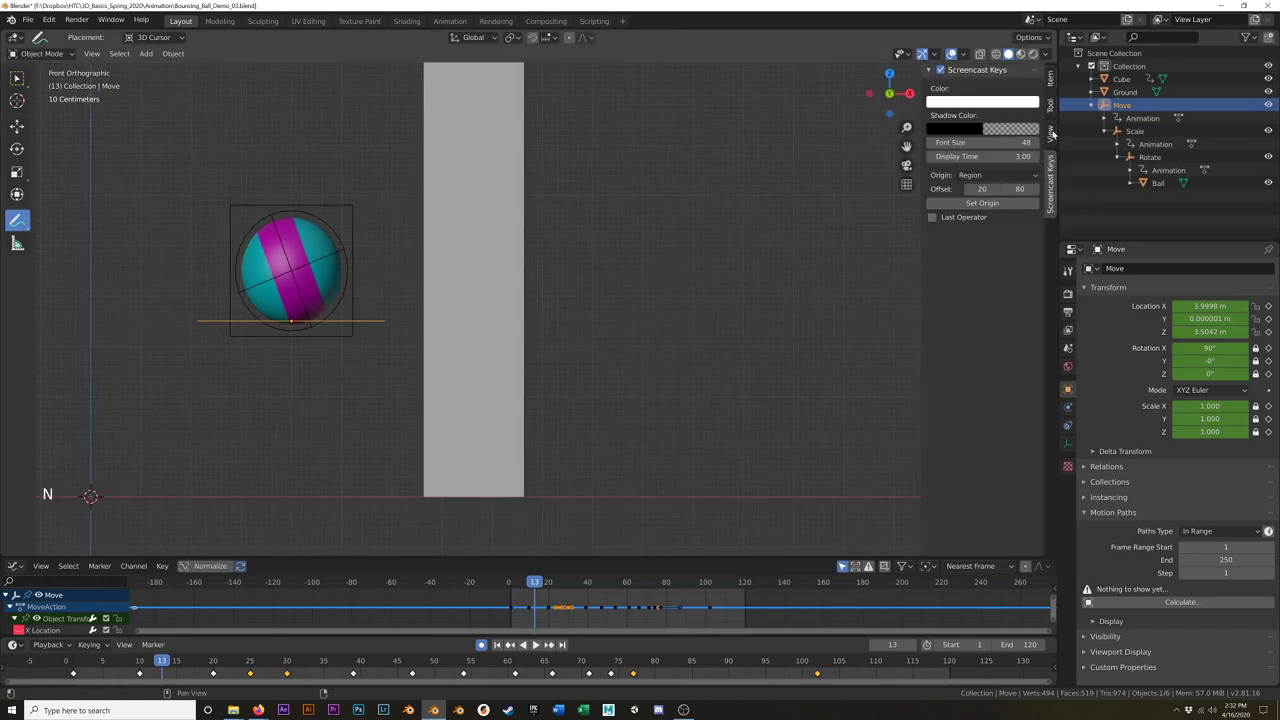
{"action": "left_click", "coordinate": [1051, 131]}
{"action": "left_click", "coordinate": [1052, 104]}
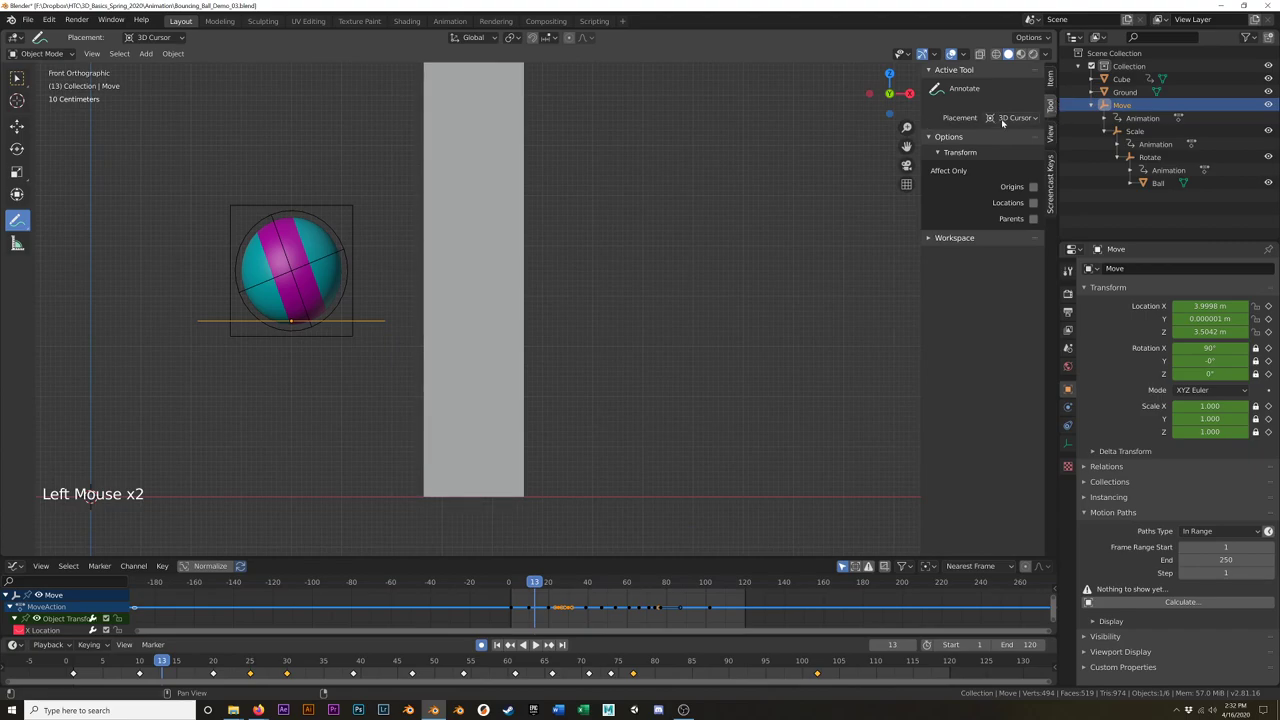
{"action": "left_click", "coordinate": [1051, 80]}
{"action": "left_click", "coordinate": [1051, 104]}
{"action": "left_click", "coordinate": [1067, 271]}
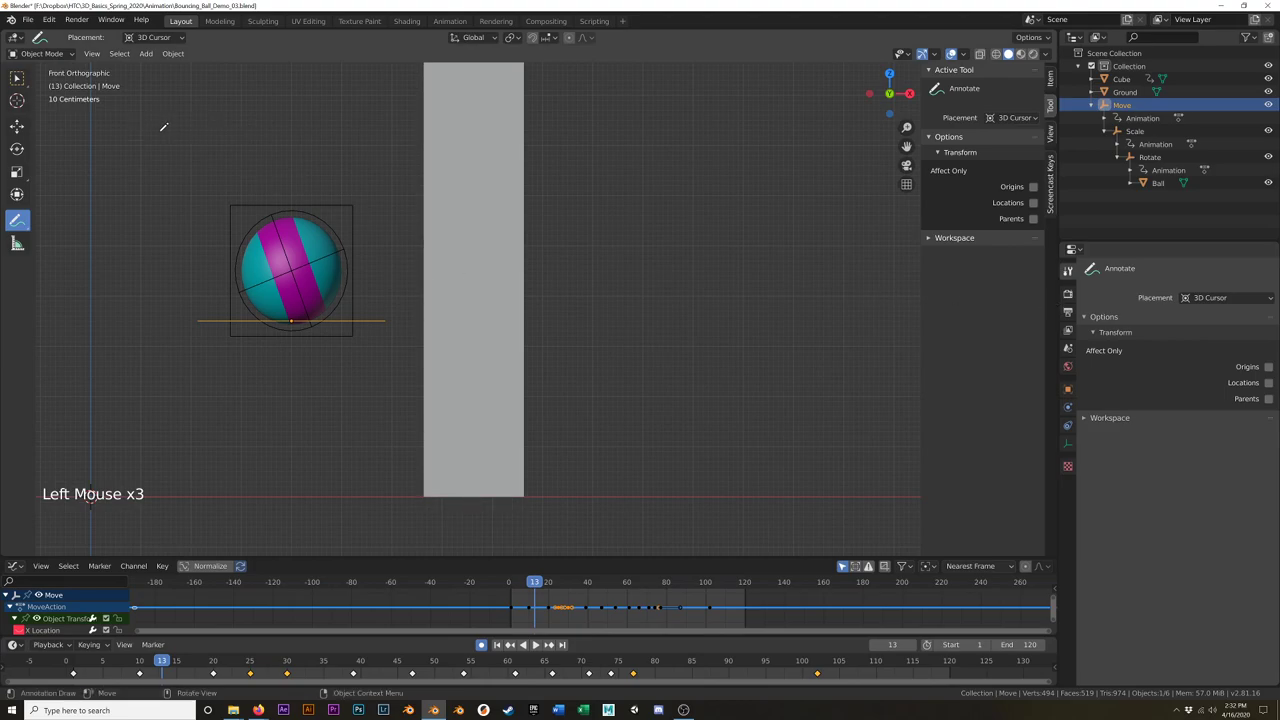
Step: Annotate the ball's path into and off the wall above the ball, adding a horizontal centre line and arcs marking the angles
{"action": "mouse_move", "coordinate": [157, 130]}
{"action": "left_mouse_down"}
{"action": "mouse_move", "coordinate": [347, 137]}
{"action": "mouse_move", "coordinate": [424, 165]}
{"action": "mouse_move", "coordinate": [316, 203]}
{"action": "left_mouse_up"}
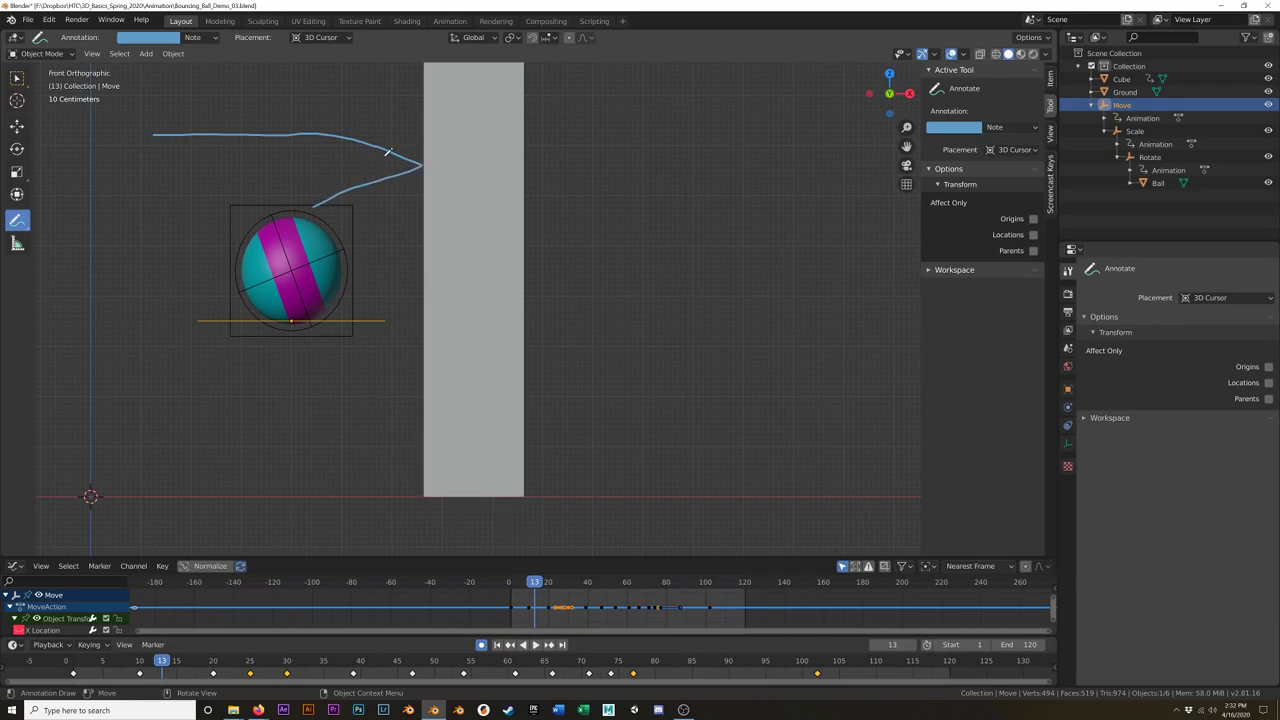
{"action": "mouse_move", "coordinate": [385, 145]}
{"action": "left_mouse_down"}
{"action": "mouse_move", "coordinate": [374, 180]}
{"action": "mouse_move", "coordinate": [383, 147]}
{"action": "left_mouse_up"}
{"action": "mouse_move", "coordinate": [430, 162]}
{"action": "left_mouse_down"}
{"action": "mouse_move", "coordinate": [322, 164]}
{"action": "mouse_move", "coordinate": [366, 141]}
{"action": "mouse_move", "coordinate": [355, 187]}
{"action": "mouse_move", "coordinate": [423, 142]}
{"action": "mouse_move", "coordinate": [424, 190]}
{"action": "left_mouse_up"}
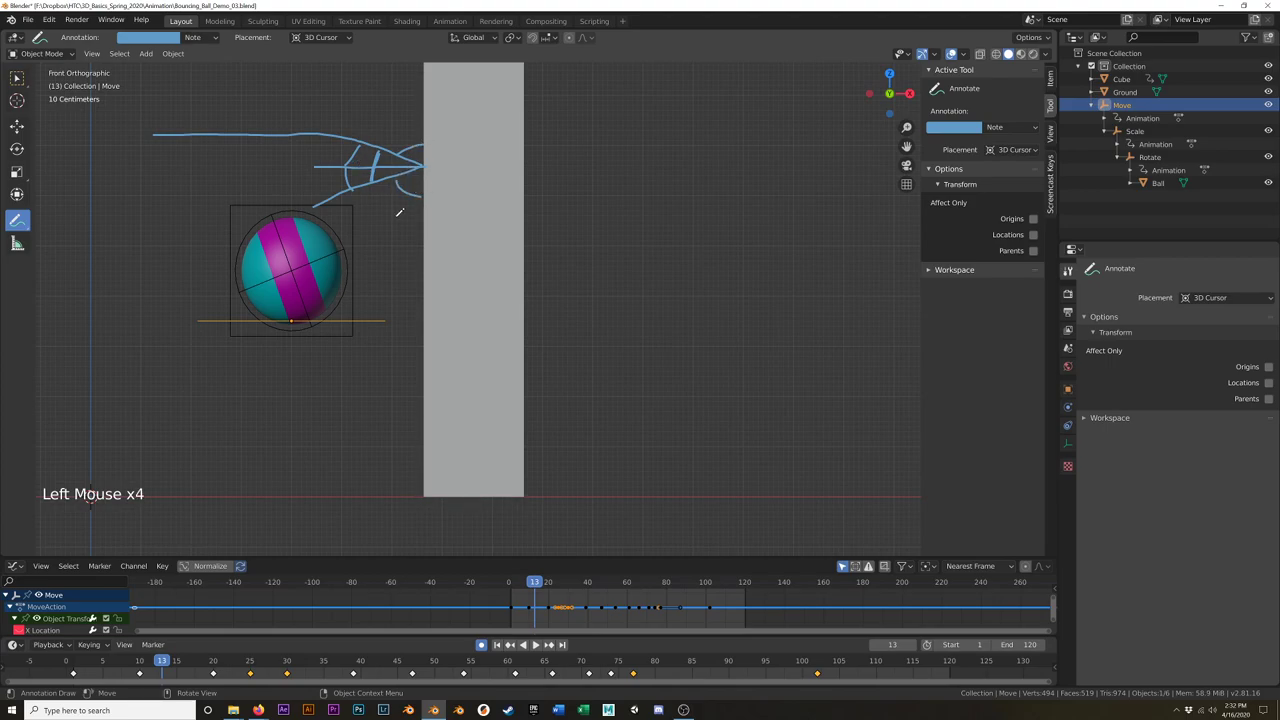
Step: On the wall's far side, annotate an incoming line labelled 40° with a filled arrowhead and an outgoing arrow heading downward
{"action": "mouse_move", "coordinate": [639, 88]}
{"action": "left_mouse_down"}
{"action": "mouse_move", "coordinate": [524, 166]}
{"action": "mouse_move", "coordinate": [545, 101]}
{"action": "mouse_move", "coordinate": [537, 118]}
{"action": "mouse_move", "coordinate": [563, 96]}
{"action": "left_mouse_up"}
{"action": "left_click", "coordinate": [564, 95]}
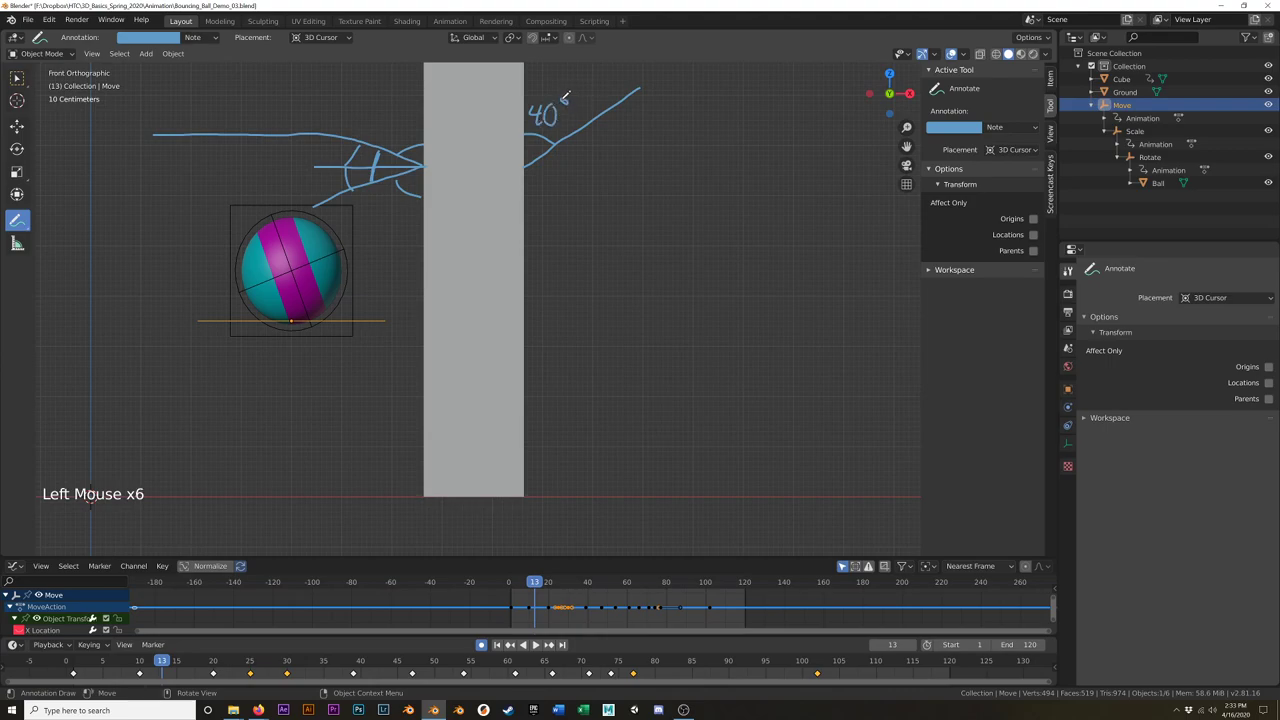
{"action": "mouse_move", "coordinate": [526, 165]}
{"action": "left_mouse_down"}
{"action": "mouse_move", "coordinate": [640, 268]}
{"action": "mouse_move", "coordinate": [616, 268]}
{"action": "left_mouse_up"}
{"action": "mouse_move", "coordinate": [618, 88]}
{"action": "left_mouse_down"}
{"action": "mouse_move", "coordinate": [590, 116]}
{"action": "mouse_move", "coordinate": [628, 116]}
{"action": "mouse_move", "coordinate": [620, 100]}
{"action": "mouse_move", "coordinate": [630, 118]}
{"action": "mouse_move", "coordinate": [590, 116]}
{"action": "mouse_move", "coordinate": [615, 93]}
{"action": "left_mouse_up"}
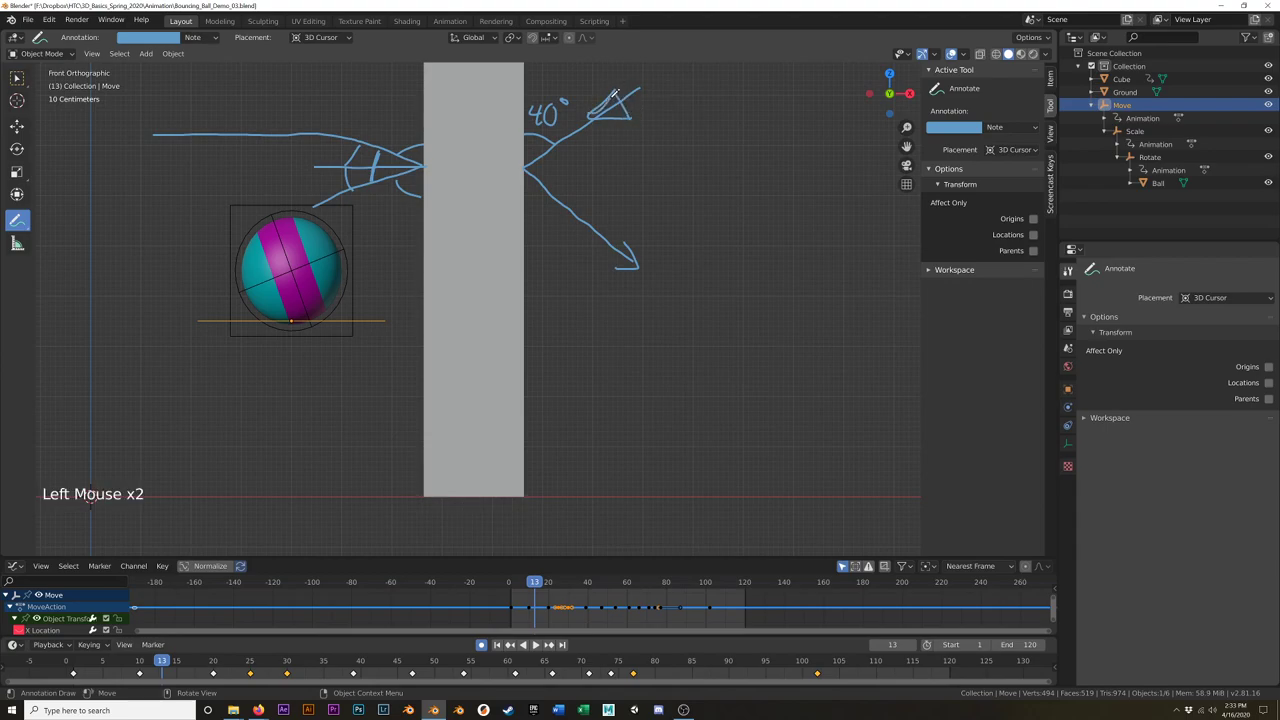
{"action": "mouse_move", "coordinate": [596, 112]}
{"action": "left_mouse_down"}
{"action": "mouse_move", "coordinate": [620, 104]}
{"action": "mouse_move", "coordinate": [616, 92]}
{"action": "mouse_move", "coordinate": [628, 110]}
{"action": "mouse_move", "coordinate": [615, 94]}
{"action": "left_mouse_up"}
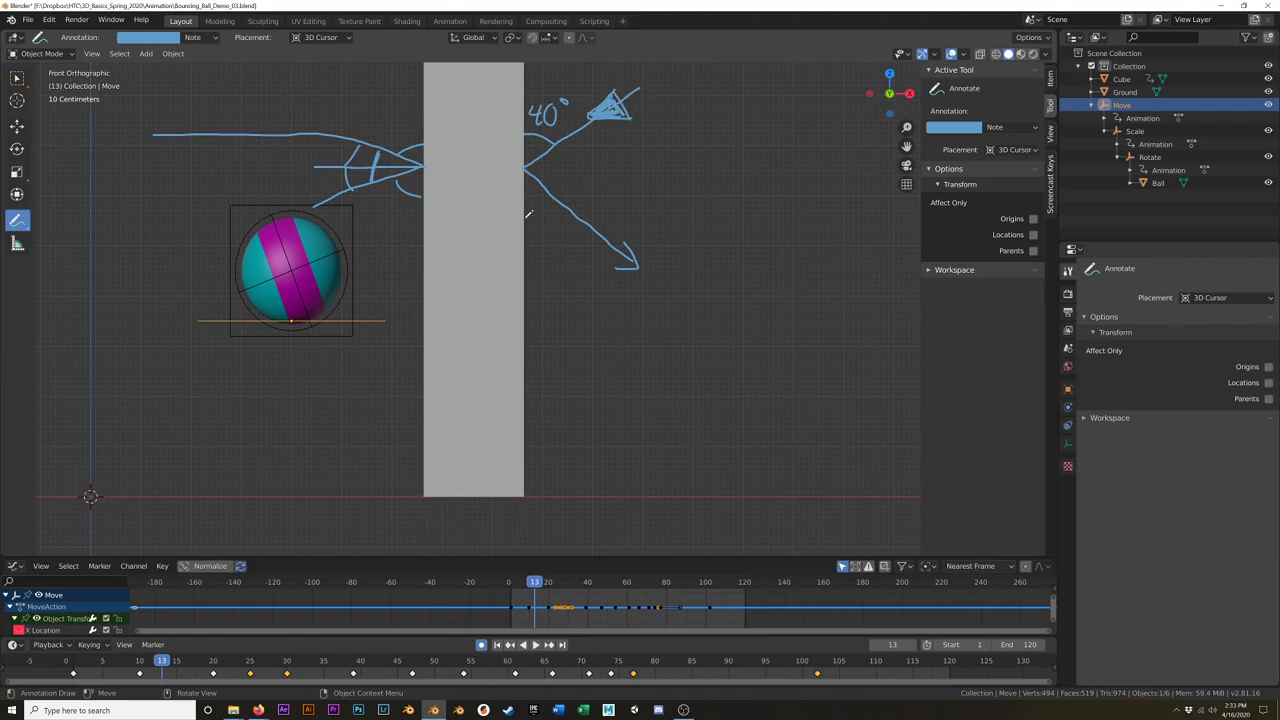
Step: Mark the outgoing arrow's angle with an arc labelled 40° and draw a long downward arrow beside the diagram
{"action": "left_click_drag", "start_coordinate": [548, 184], "coordinate": [524, 204]}
{"action": "mouse_move", "coordinate": [536, 215]}
{"action": "left_mouse_down"}
{"action": "mouse_move", "coordinate": [548, 240]}
{"action": "mouse_move", "coordinate": [564, 221]}
{"action": "left_mouse_up"}
{"action": "mouse_move", "coordinate": [712, 90]}
{"action": "left_mouse_down"}
{"action": "mouse_move", "coordinate": [727, 198]}
{"action": "mouse_move", "coordinate": [708, 172]}
{"action": "left_mouse_up"}
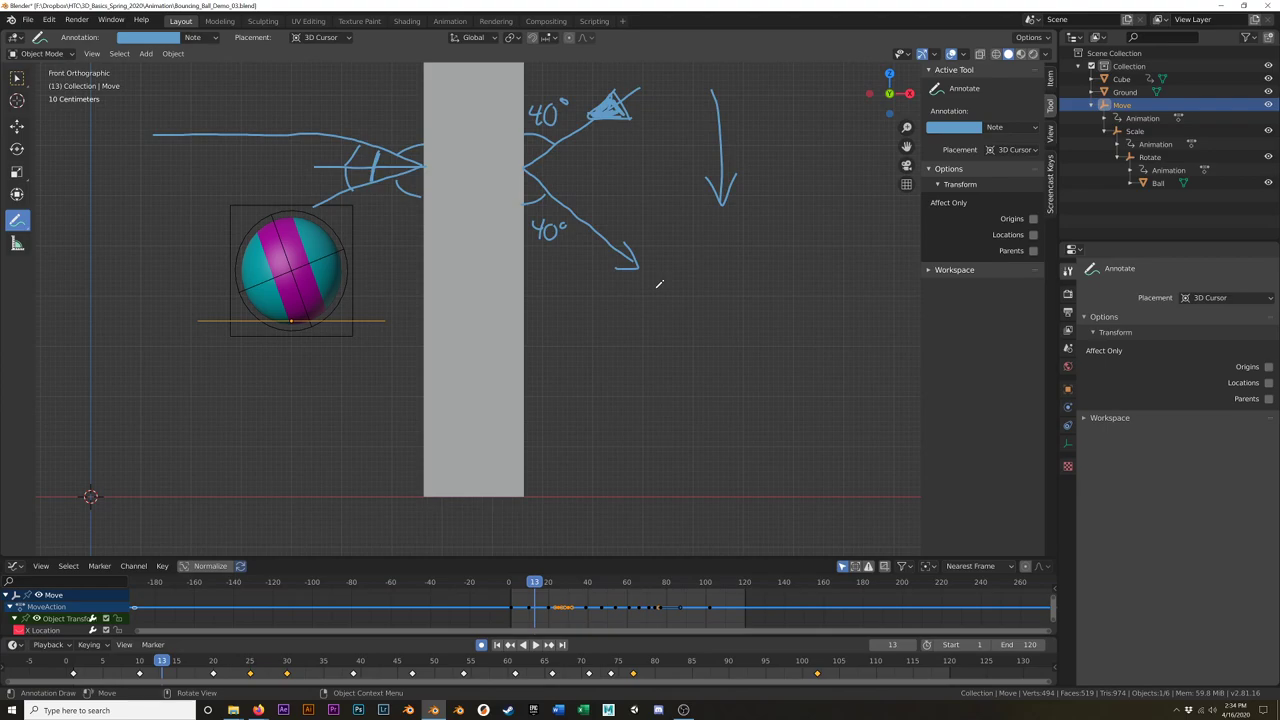
{"action": "scroll", "coordinate": [617, 358], "scroll_direction": "down", "scroll_amount": 5}
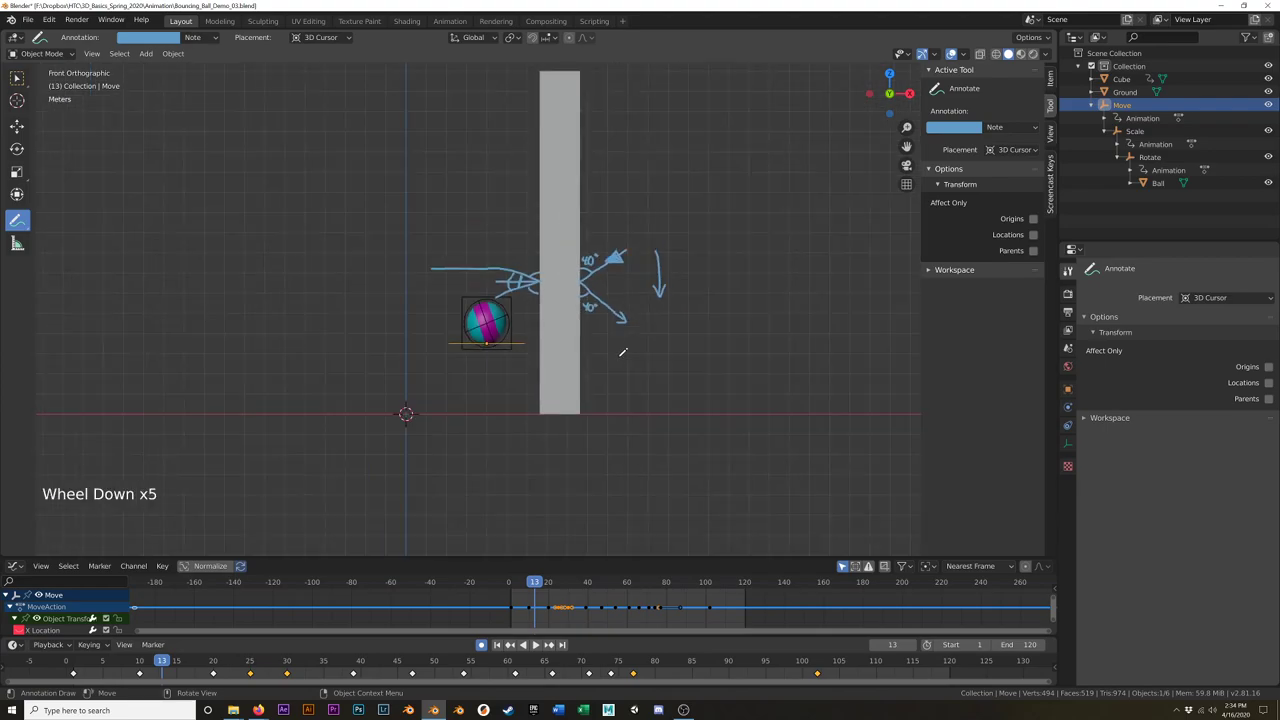